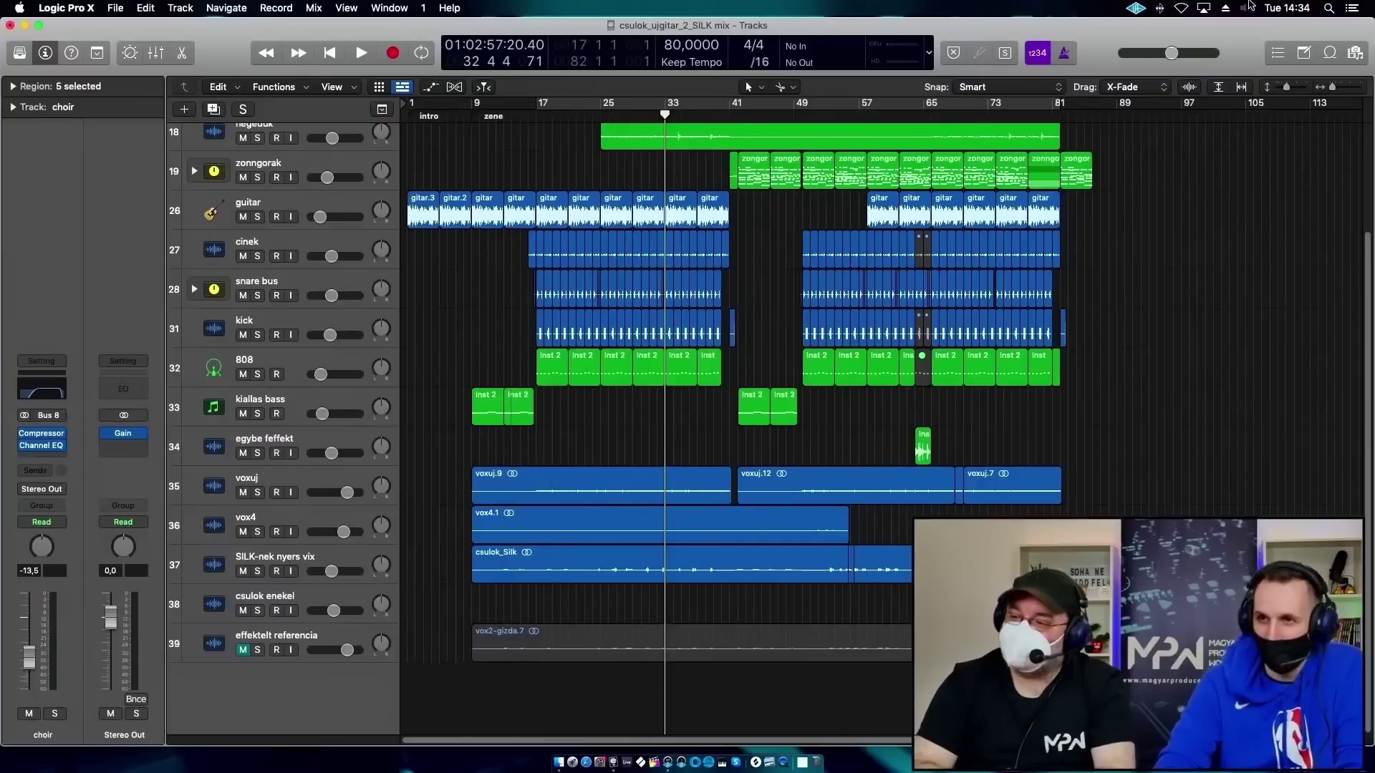
# Reduce the height of all tracks so that the whole track list fits in the arrangement view.
pyautogui.scroll(5, 417, 308)
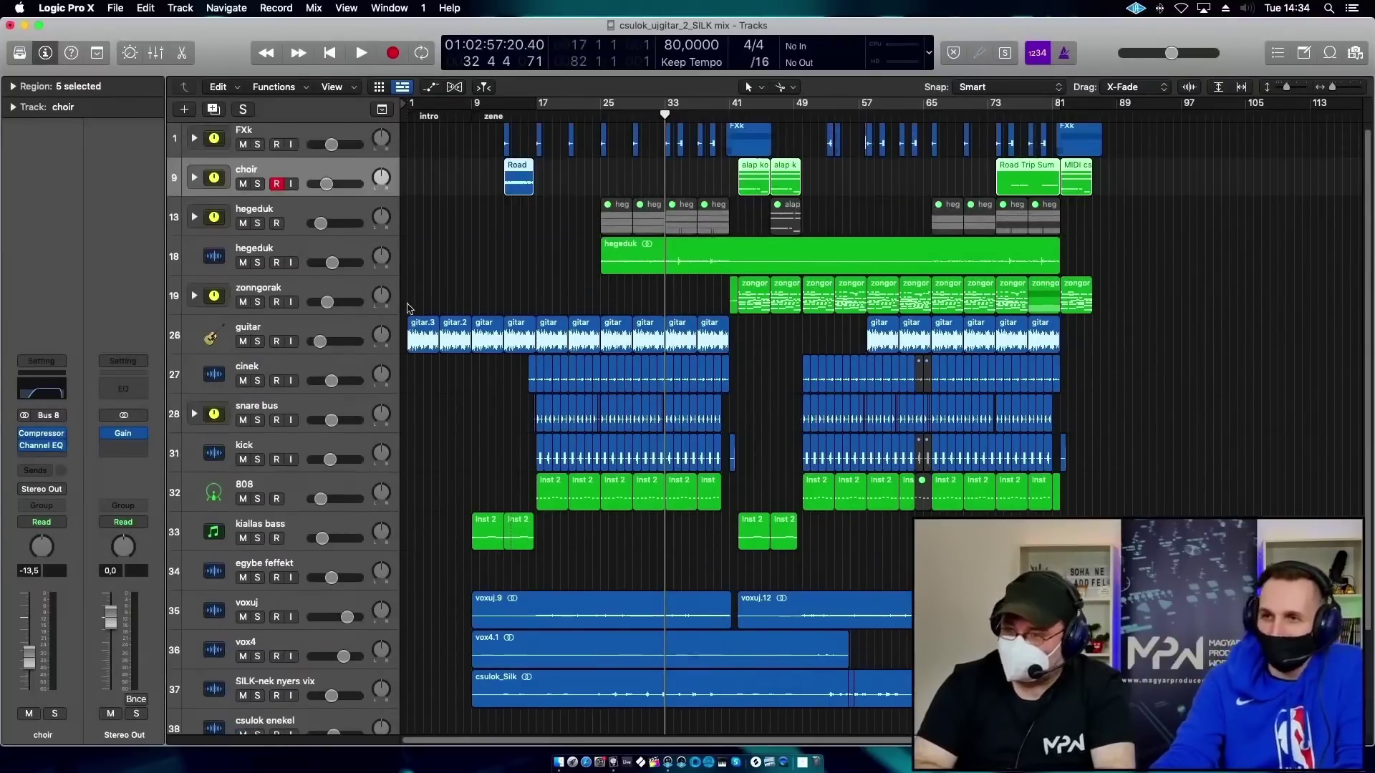
pyautogui.moveTo(1281, 94); pyautogui.dragTo(1281, 91)
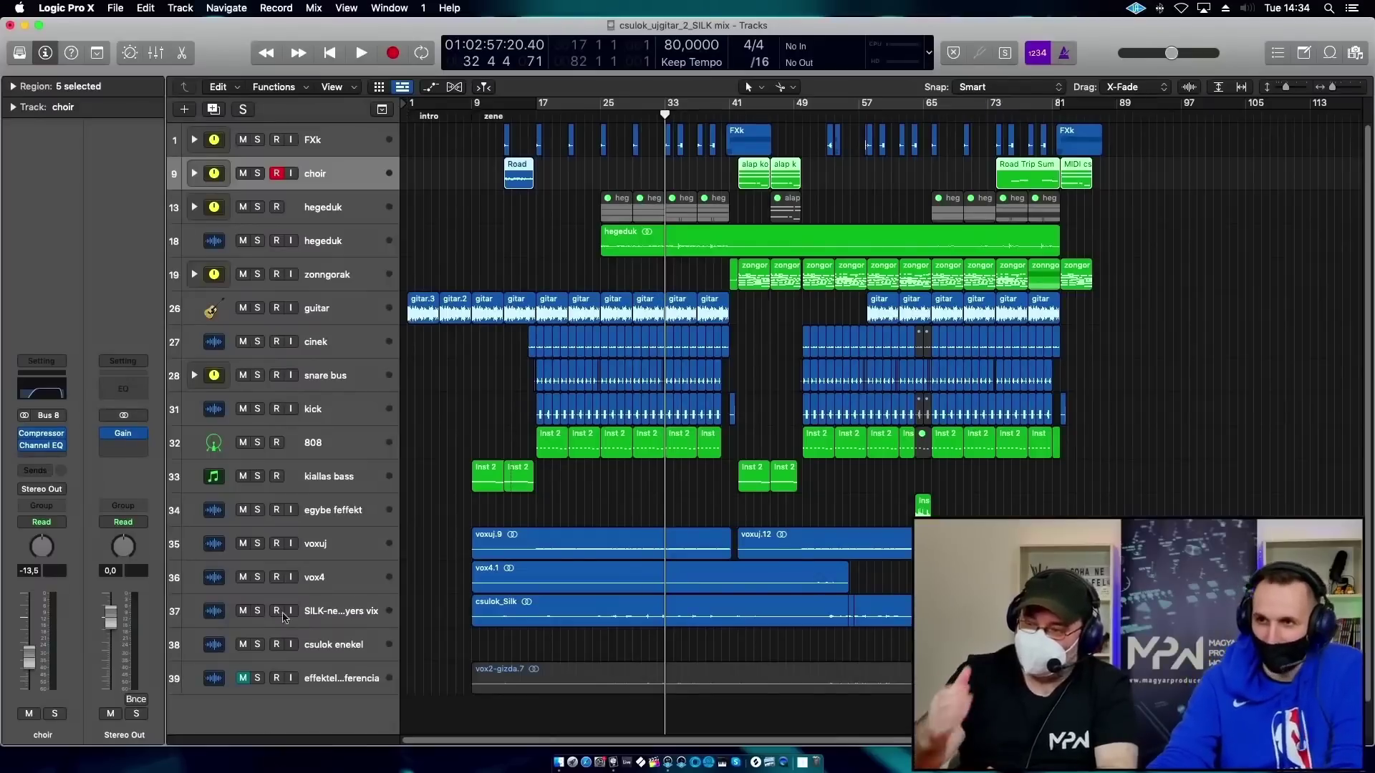
pyautogui.scroll(-1, 347, 458)
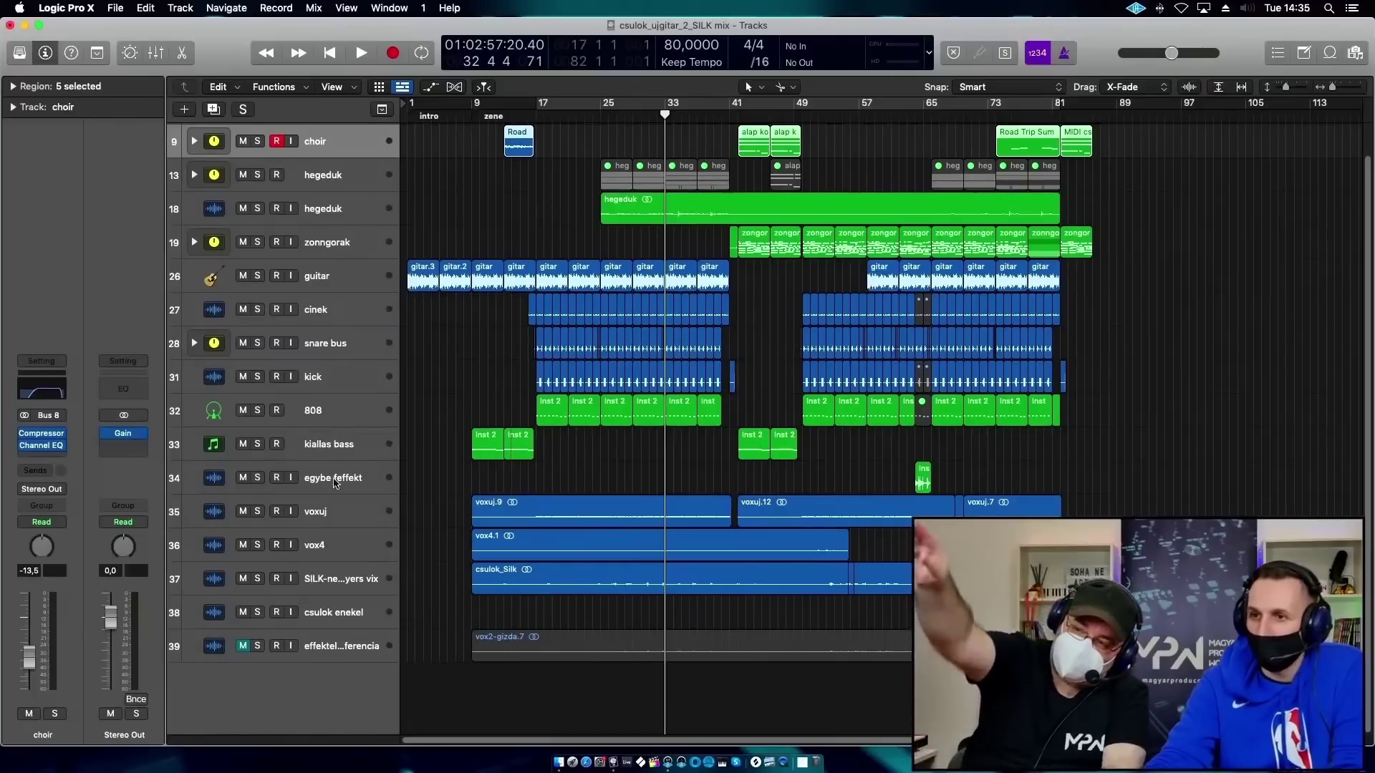
pyautogui.scroll(1, 362, 469)
pyautogui.scroll(1, 365, 465)
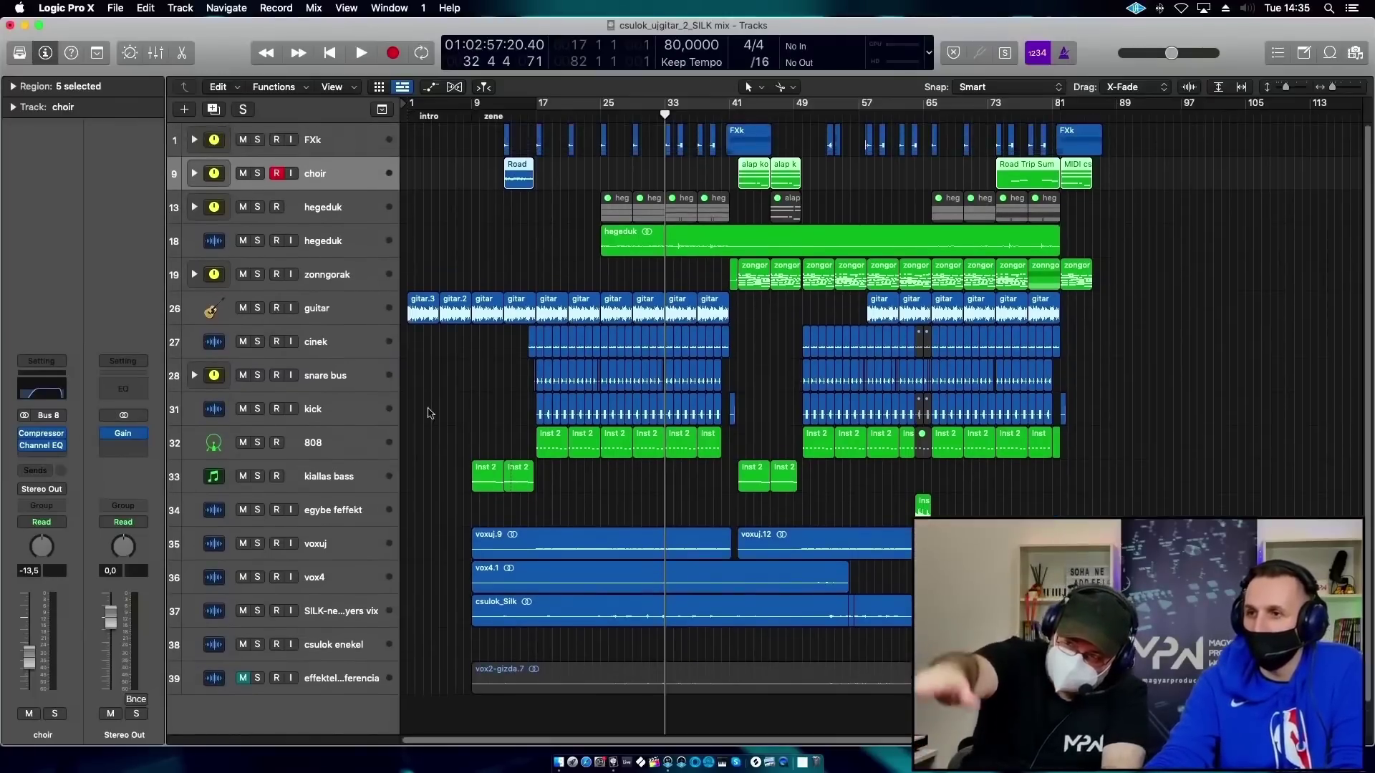
# Move the kick track to the head of the track list, above all the other tracks.
pyautogui.moveTo(319, 407); pyautogui.dragTo(351, 502)
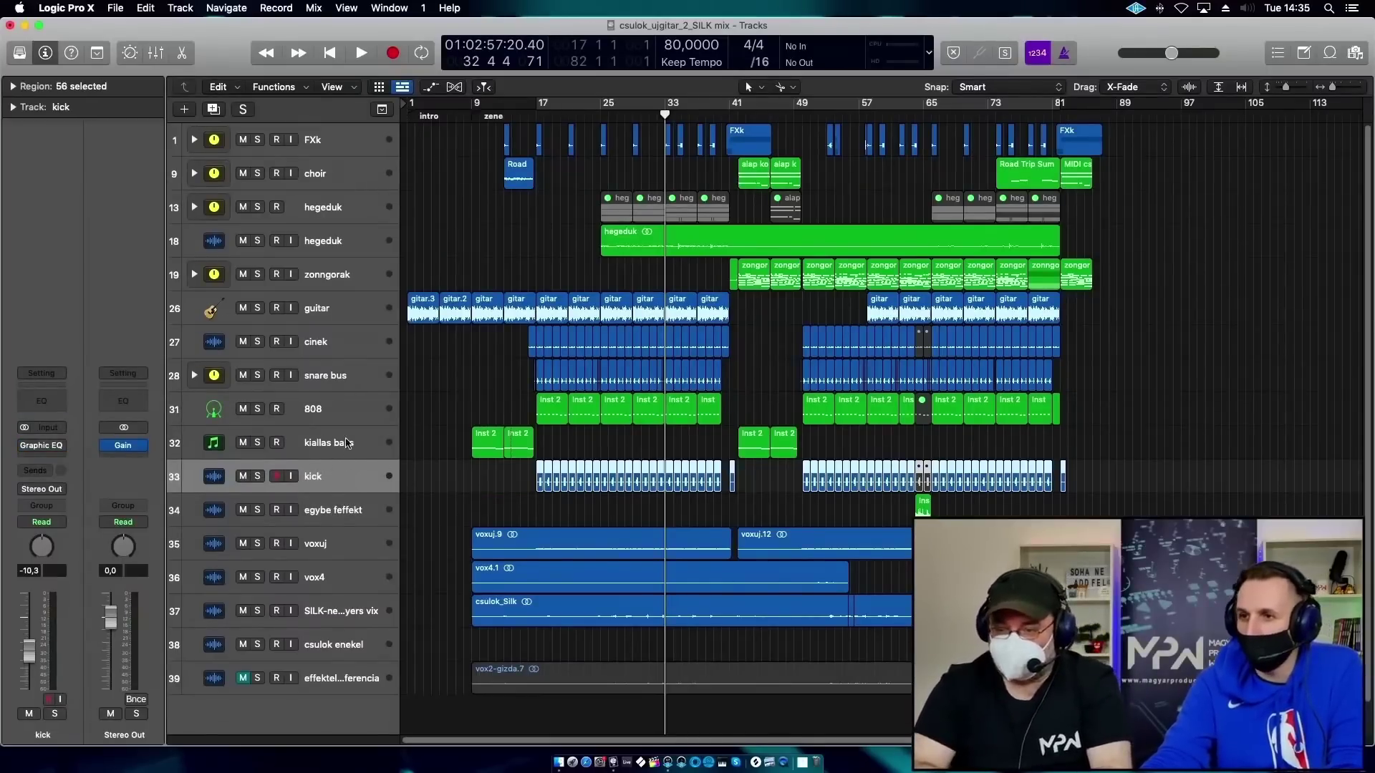
pyautogui.click(323, 434)
pyautogui.click(324, 409)
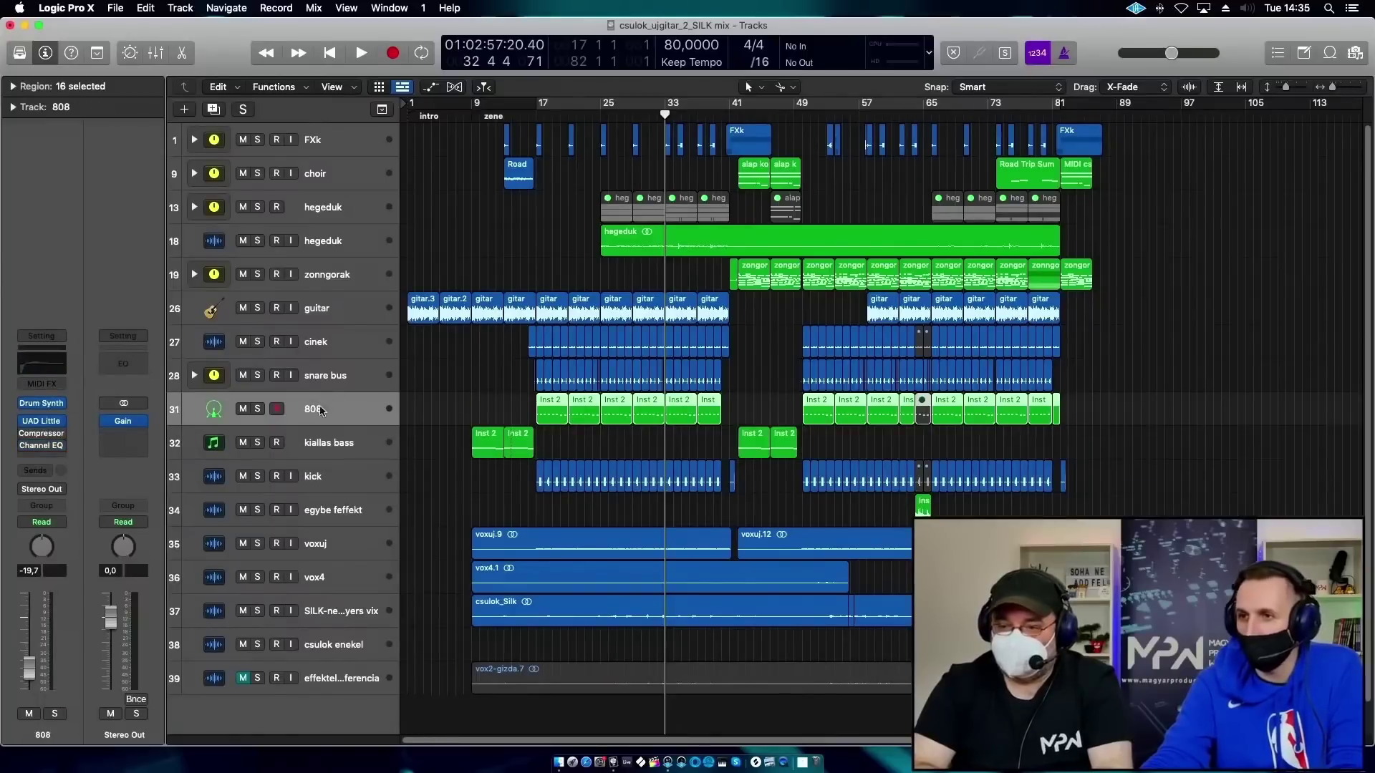
pyautogui.click(339, 378)
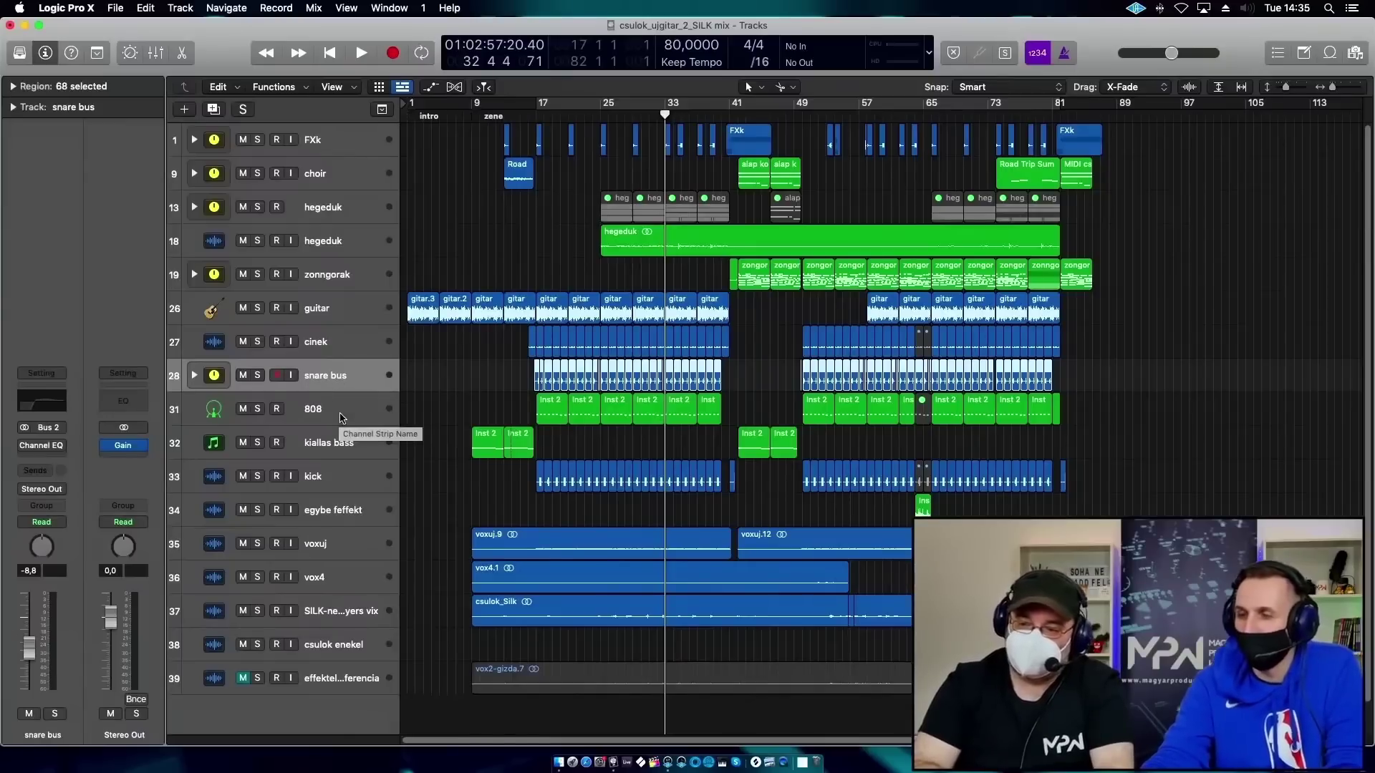
pyautogui.click(334, 477)
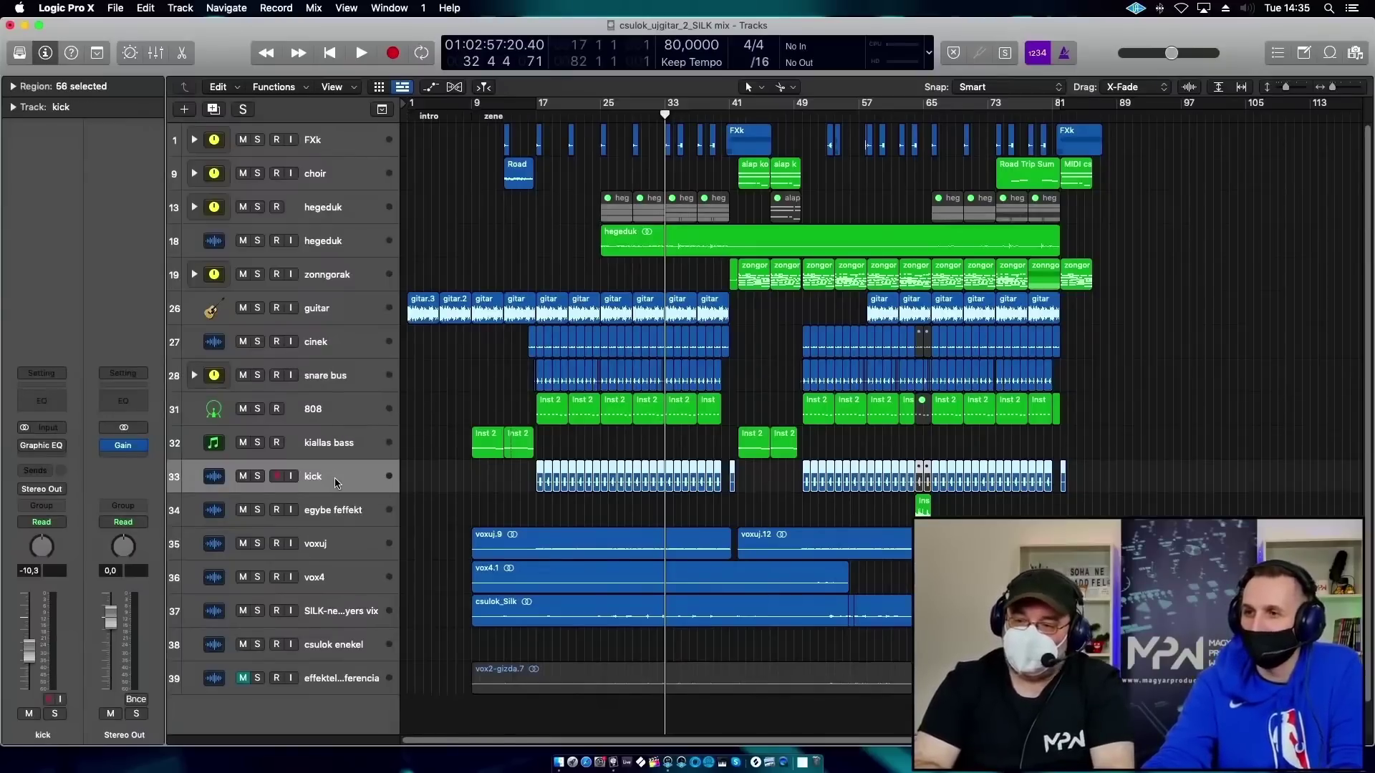
pyautogui.moveTo(341, 476); pyautogui.dragTo(287, 143)
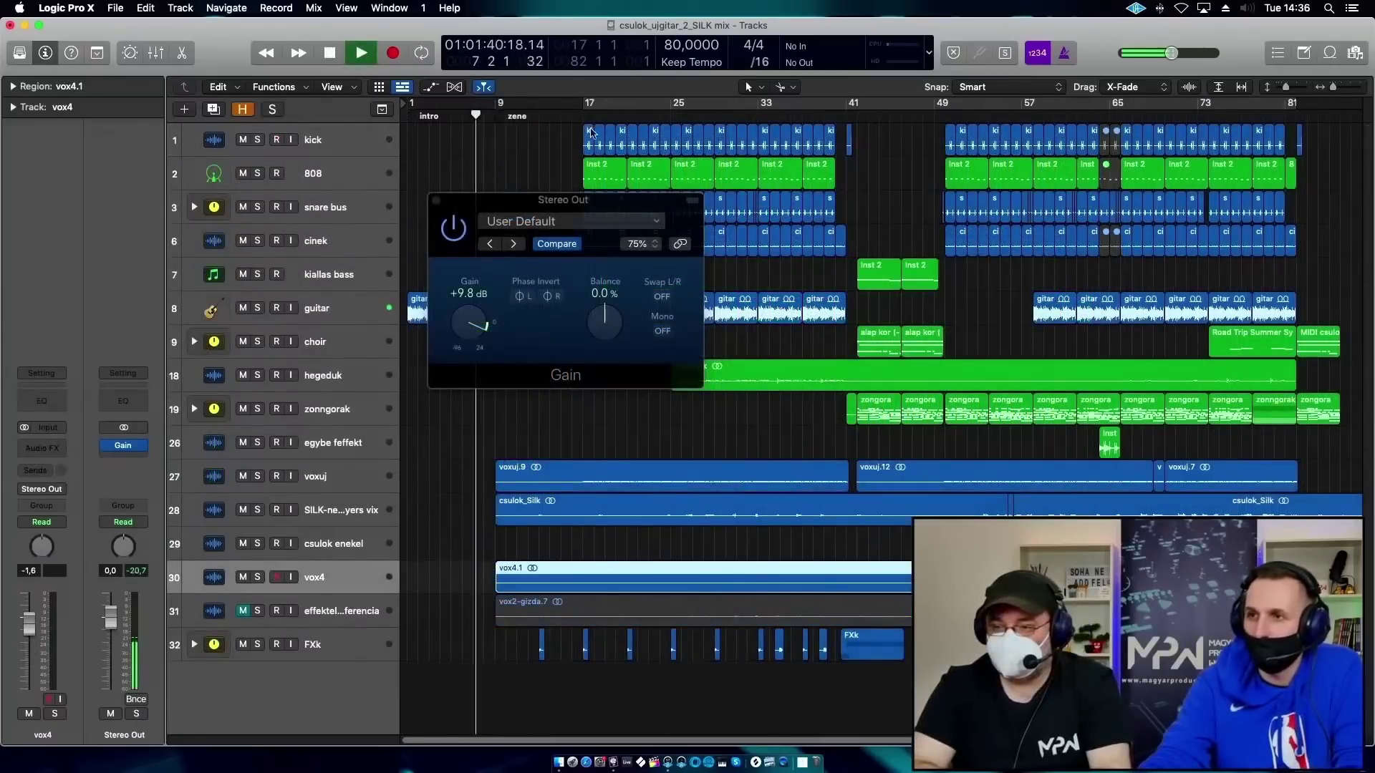
# Audition the full mix from bar 17 and again from bar 44.
pyautogui.click(588, 106)
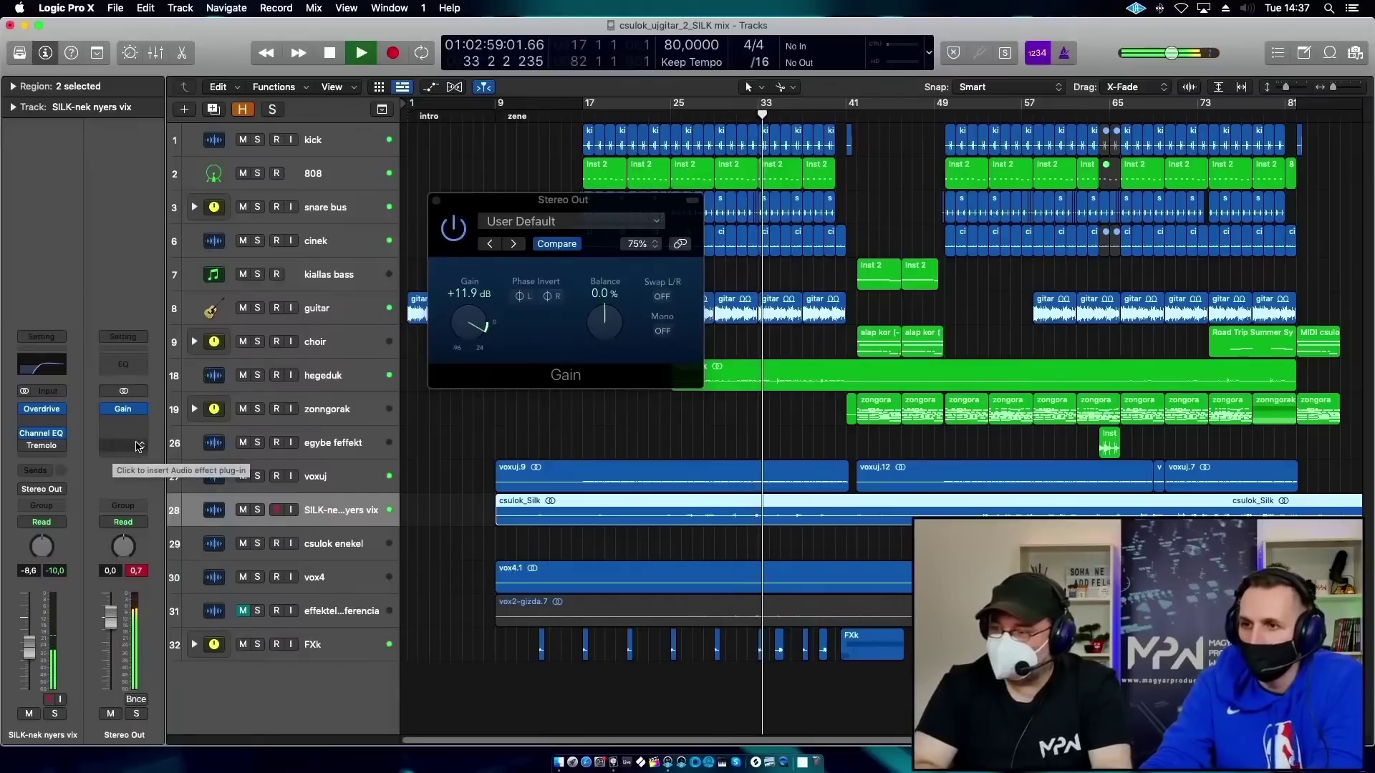
pyautogui.moveTo(54, 448); pyautogui.dragTo(34, 443)
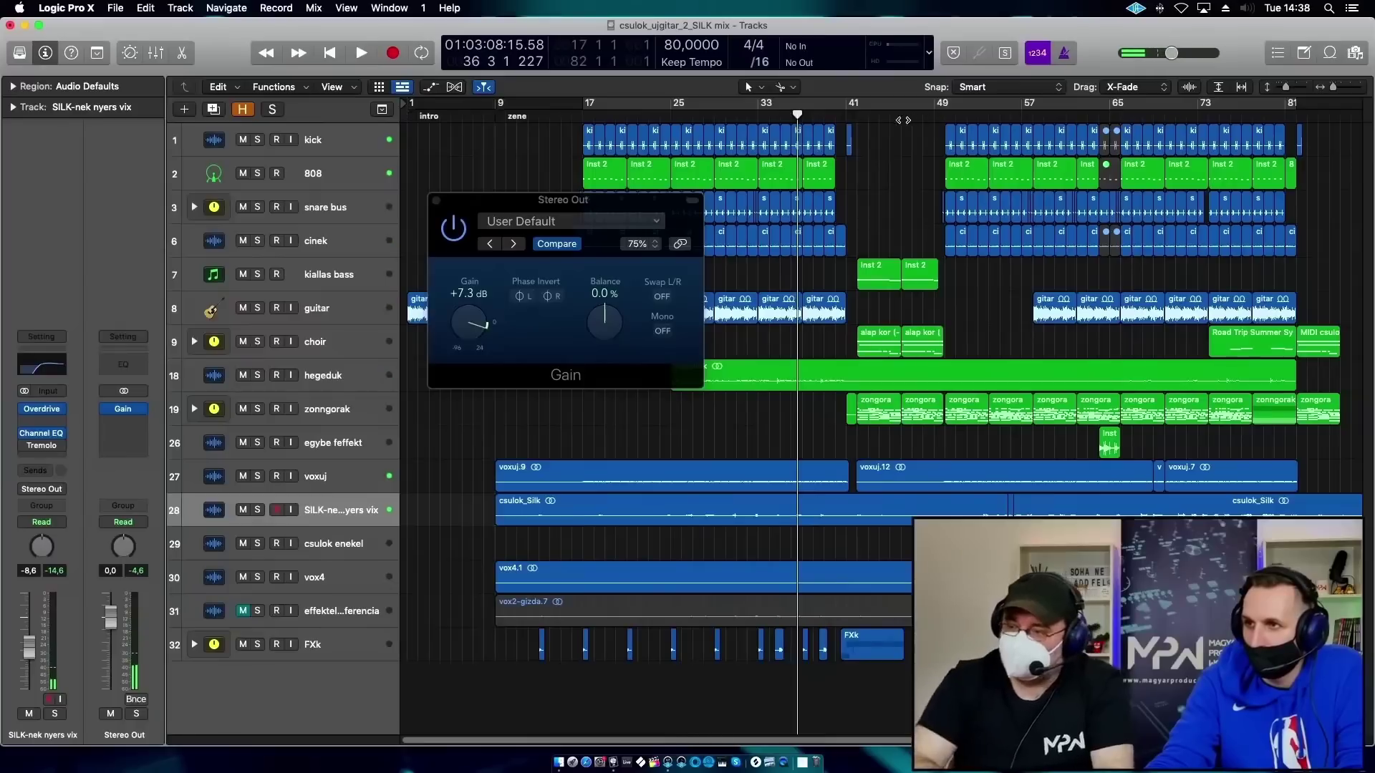
pyautogui.click(879, 106)
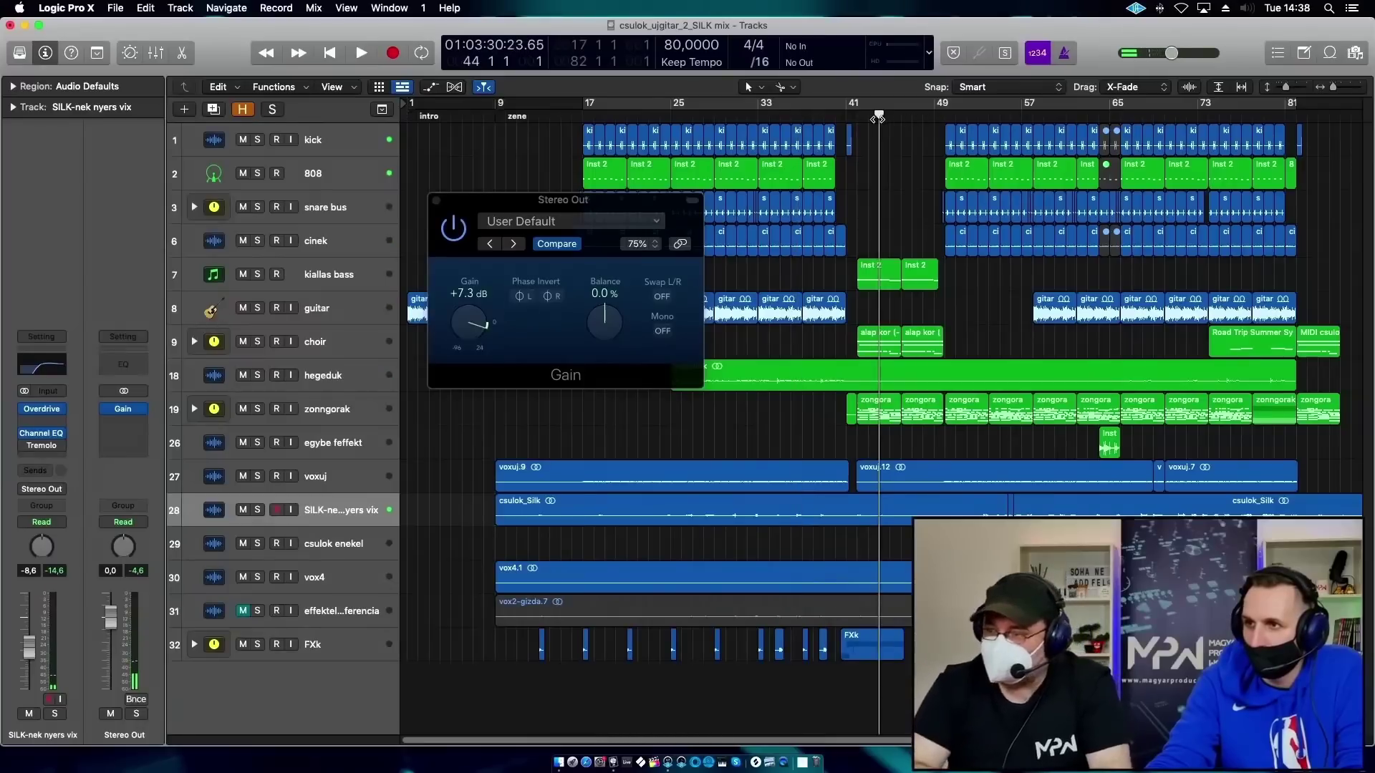
pyautogui.press('space')
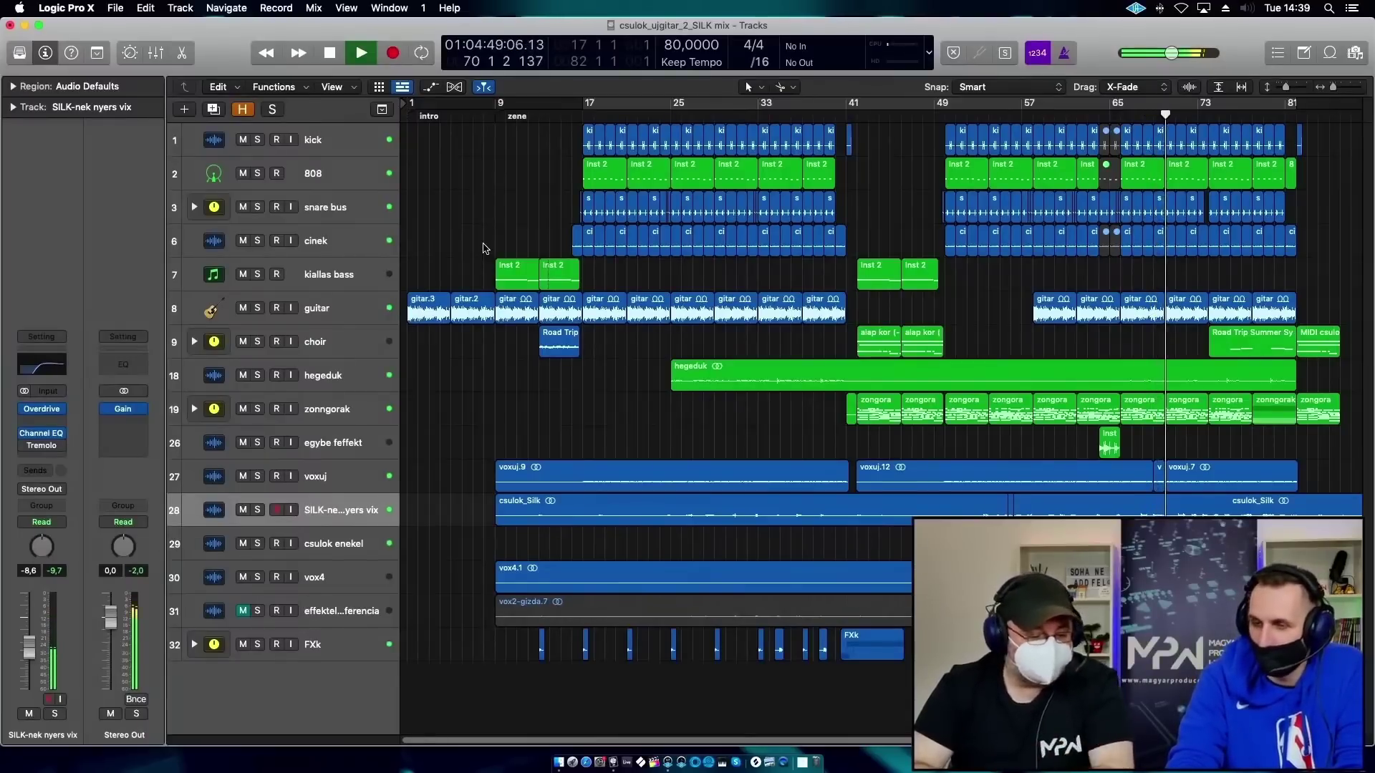
pyautogui.press('space')
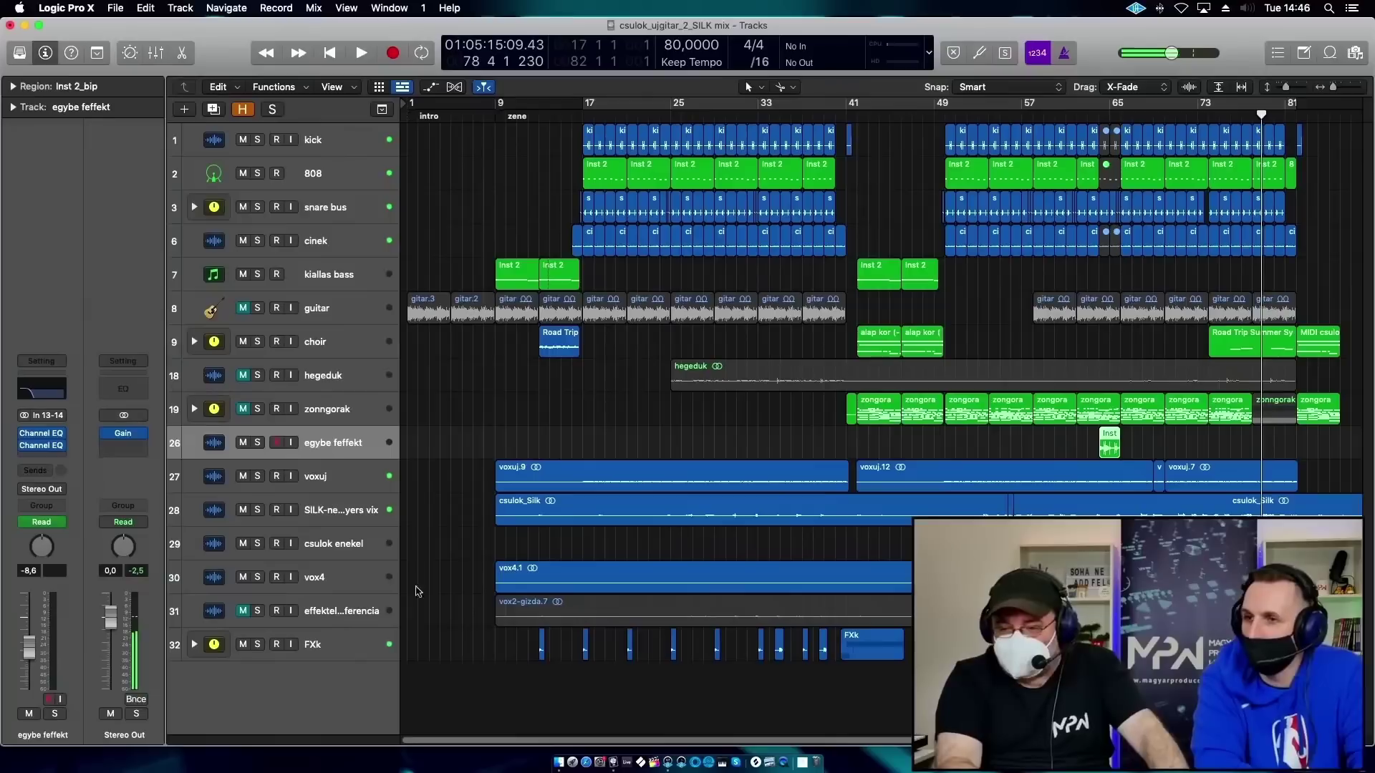
# Mute the voxuj and SILK-nek nyers vix vocal tracks and play the remaining mix.
pyautogui.click(243, 477)
pyautogui.click(243, 510)
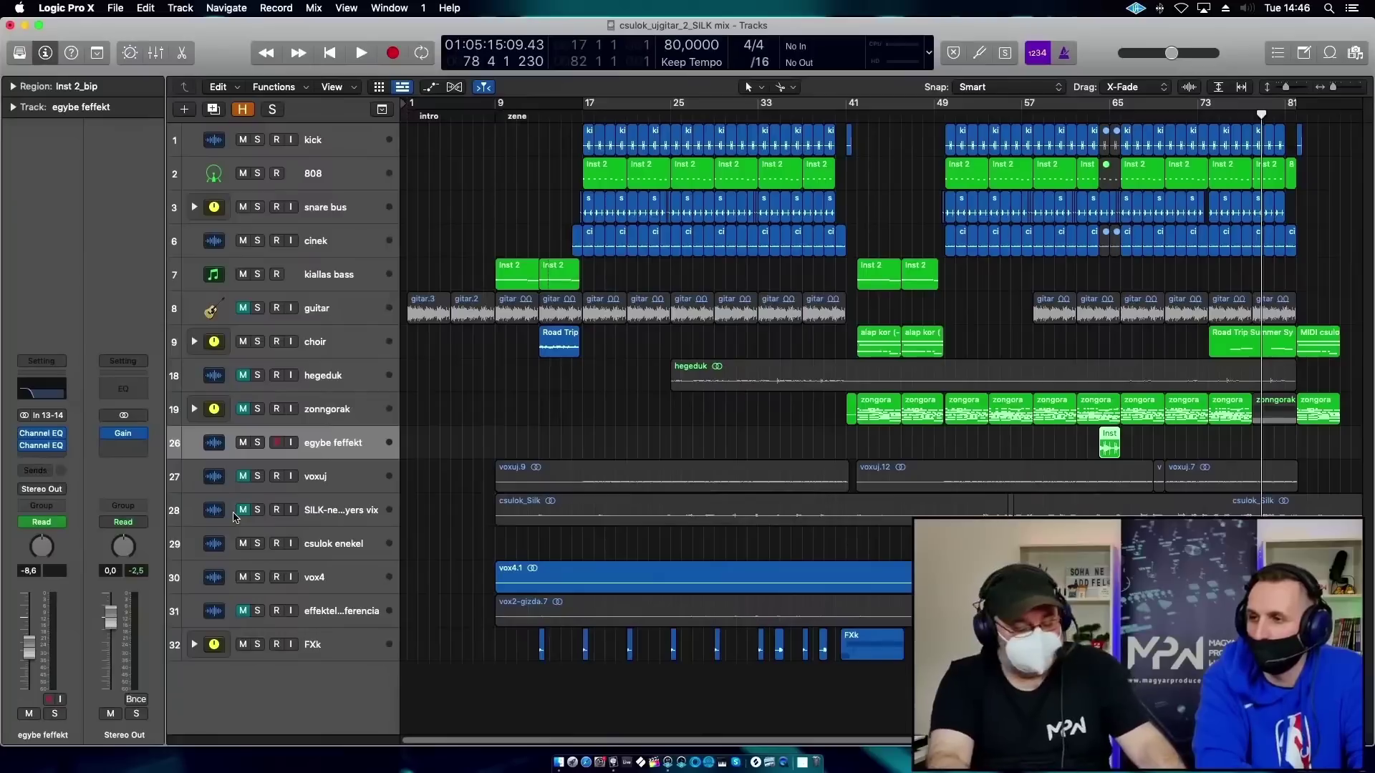
pyautogui.press('space')
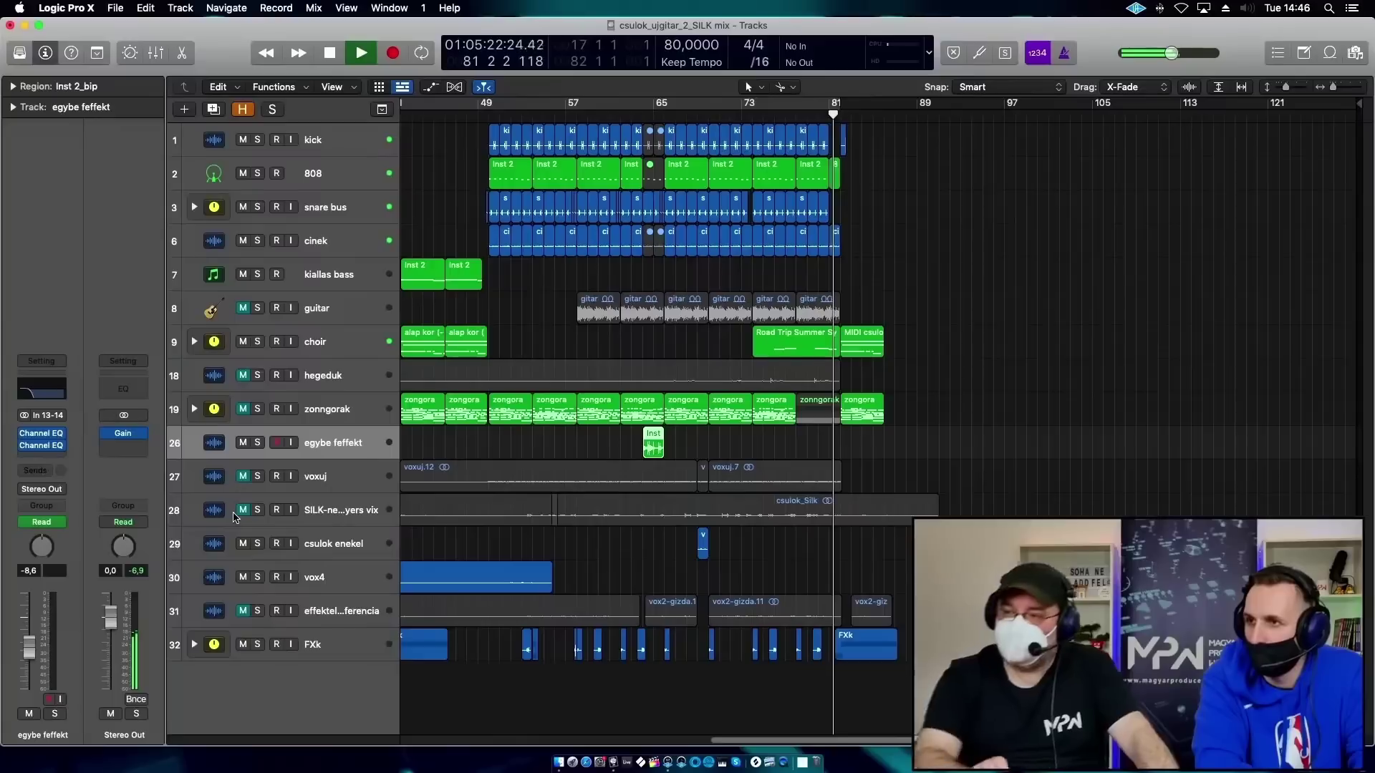
# Set the cycle range to bars 17–25 over the first two 808 regions and audition the loop.
pyautogui.moveTo(527, 102); pyautogui.dragTo(525, 103)
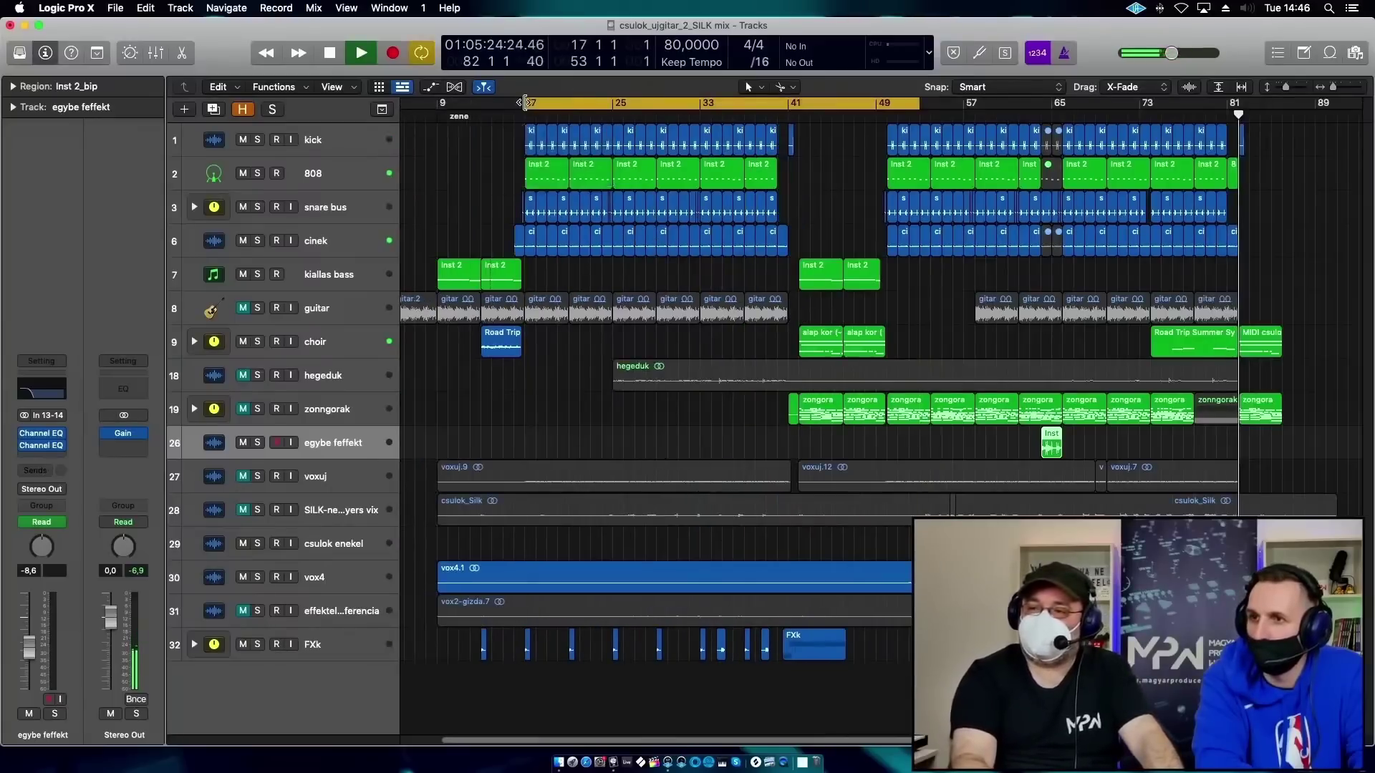
pyautogui.press('space')
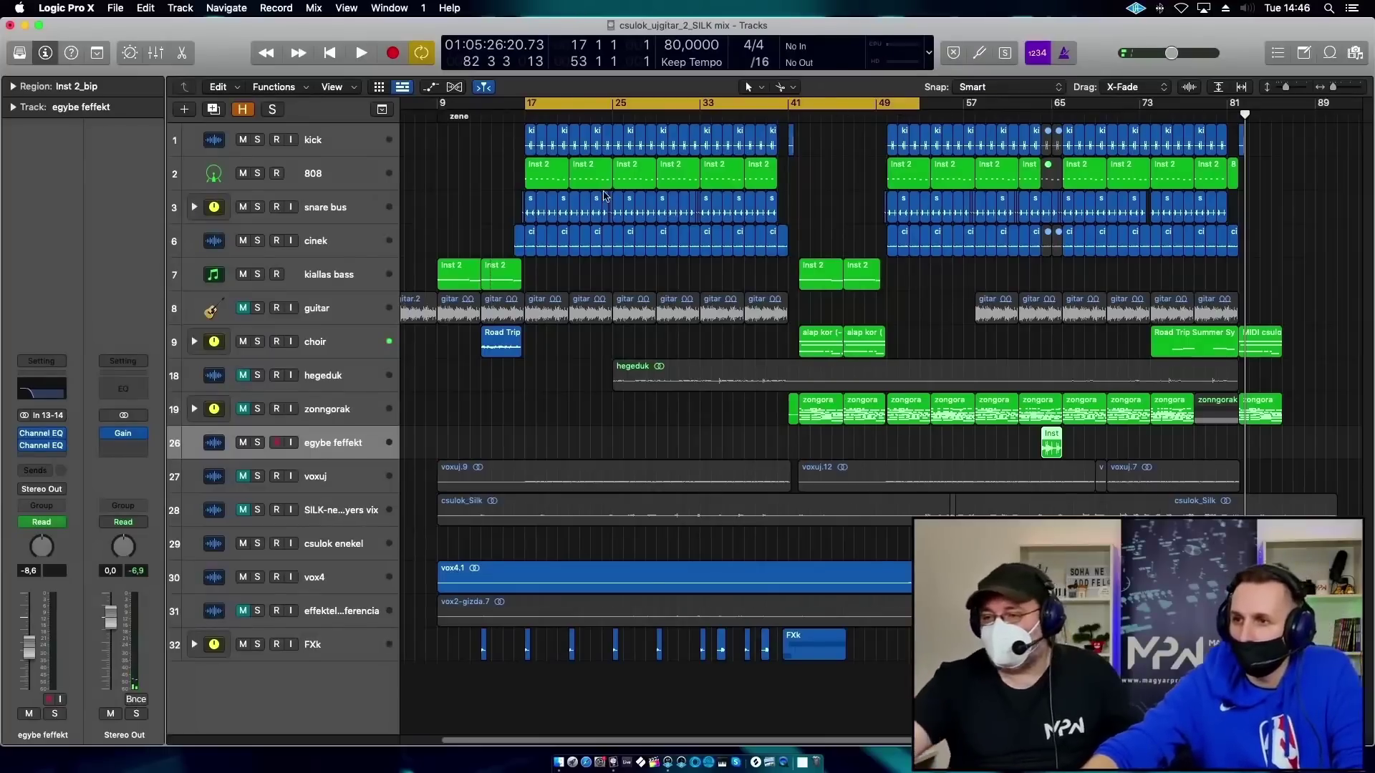
pyautogui.moveTo(563, 98); pyautogui.dragTo(620, 106)
pyautogui.click(555, 103)
pyautogui.moveTo(502, 179); pyautogui.dragTo(585, 166)
pyautogui.press('c')
pyautogui.press('space')
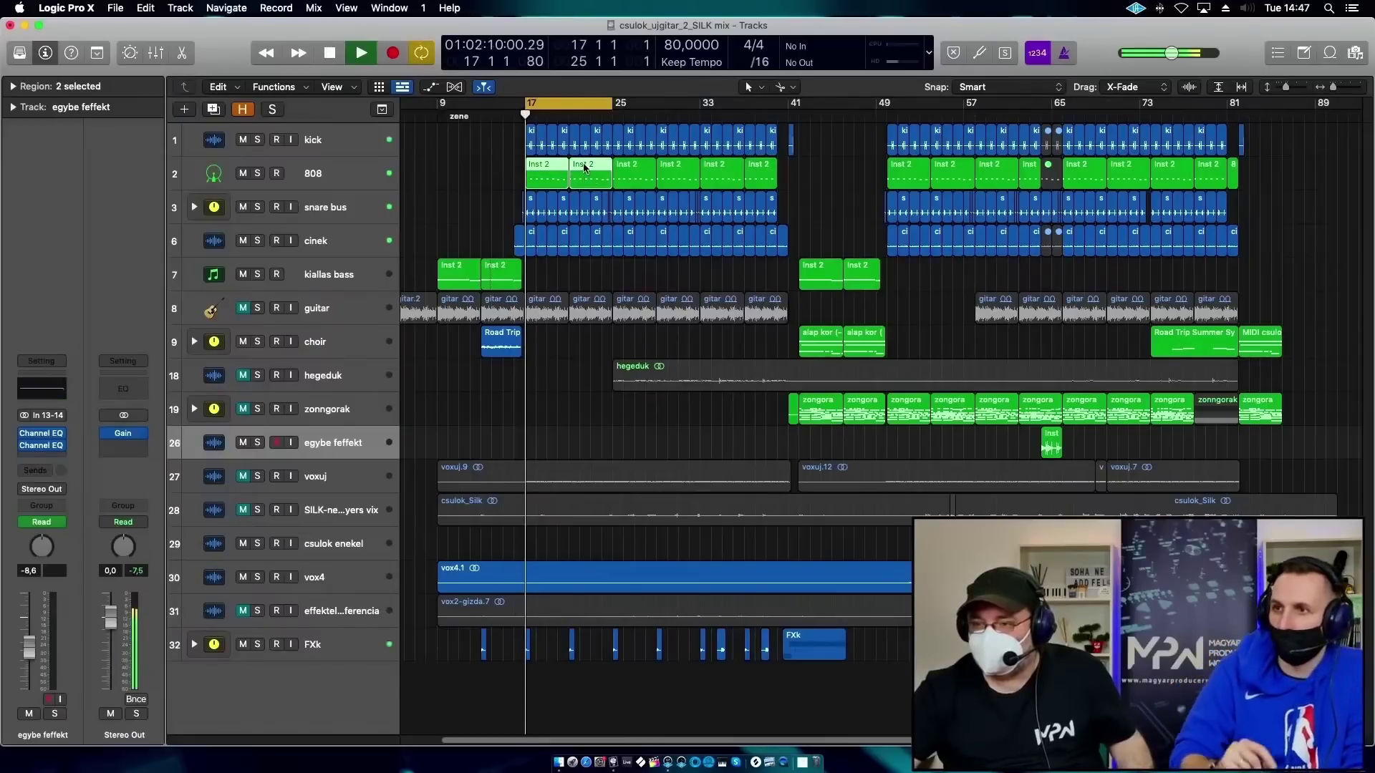
pyautogui.click(505, 181)
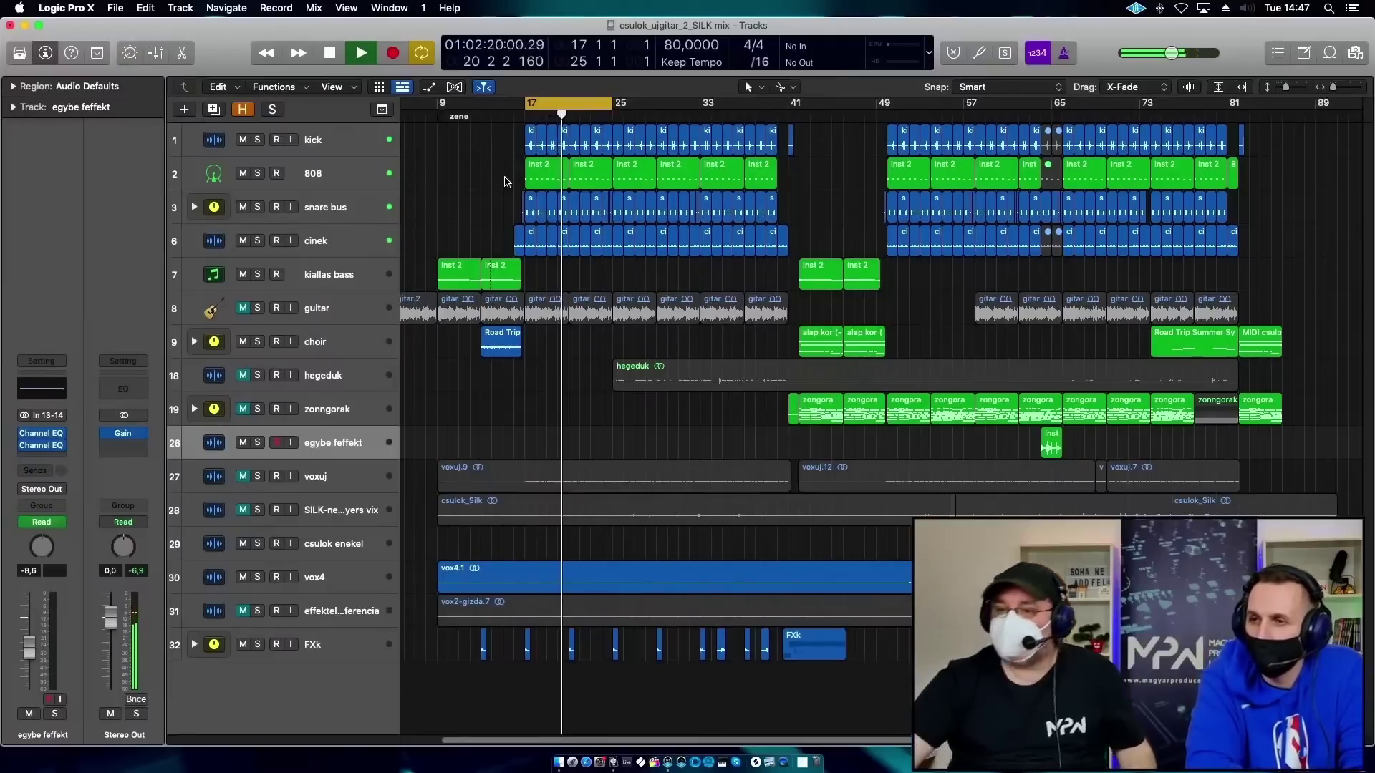
pyautogui.press('space')
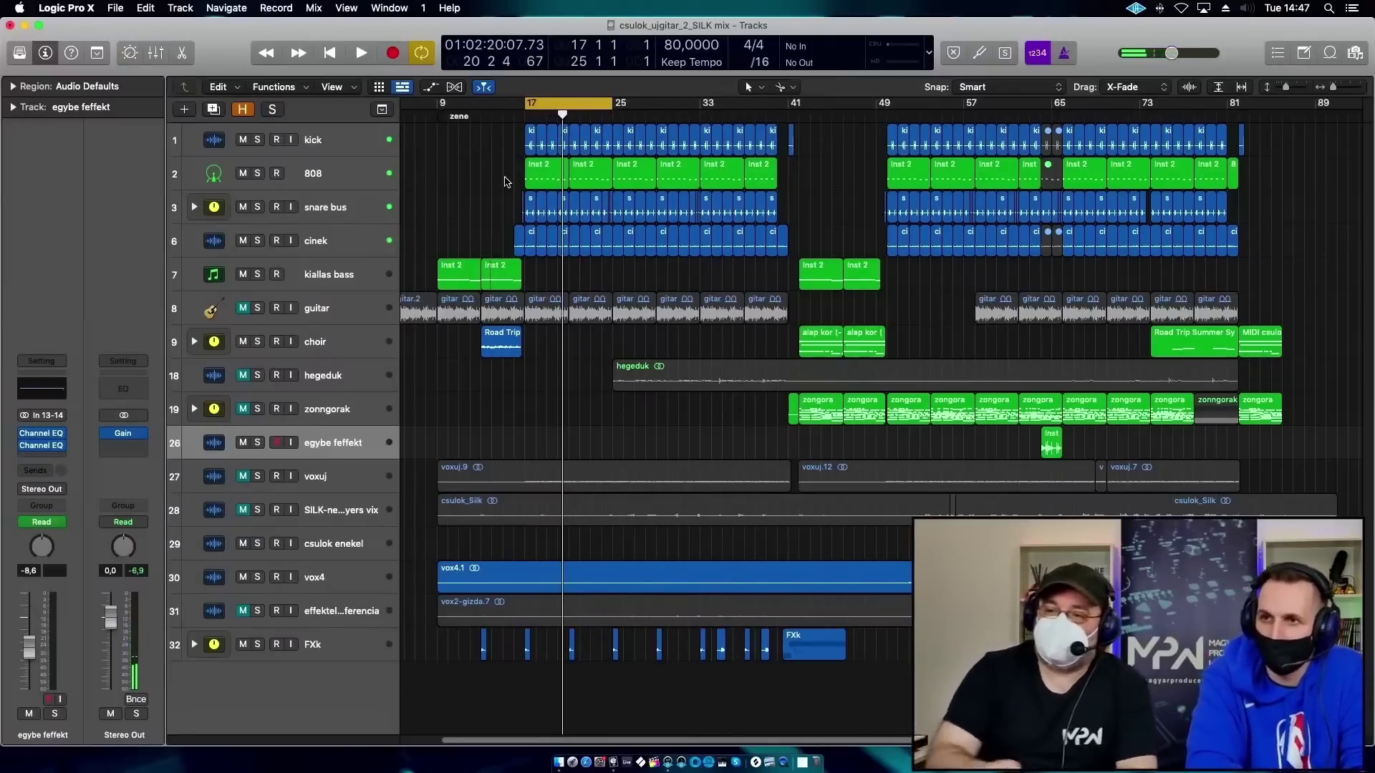
# Solo the kick track and enlarge its height to show the waveform while the loop plays.
pyautogui.click(257, 141)
pyautogui.press('space')
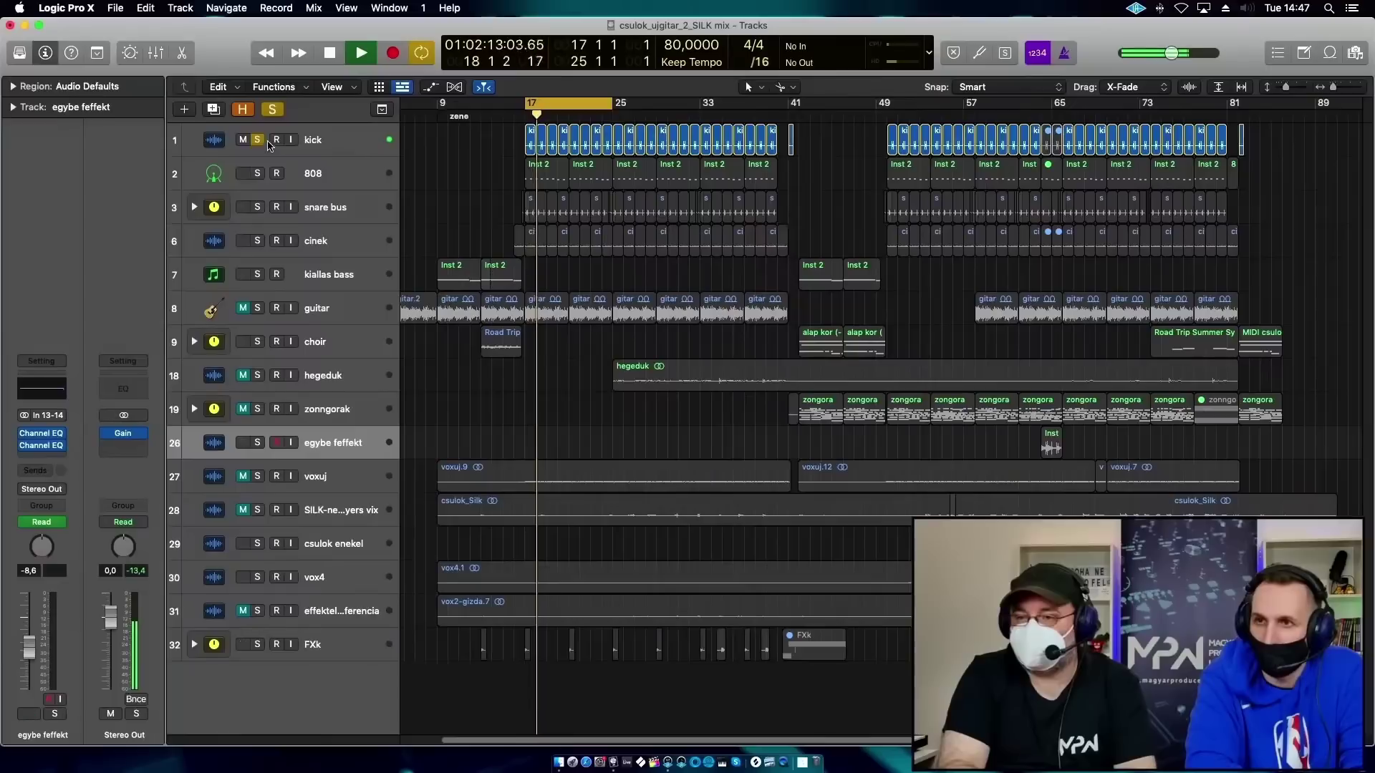
pyautogui.moveTo(326, 156); pyautogui.dragTo(326, 279)
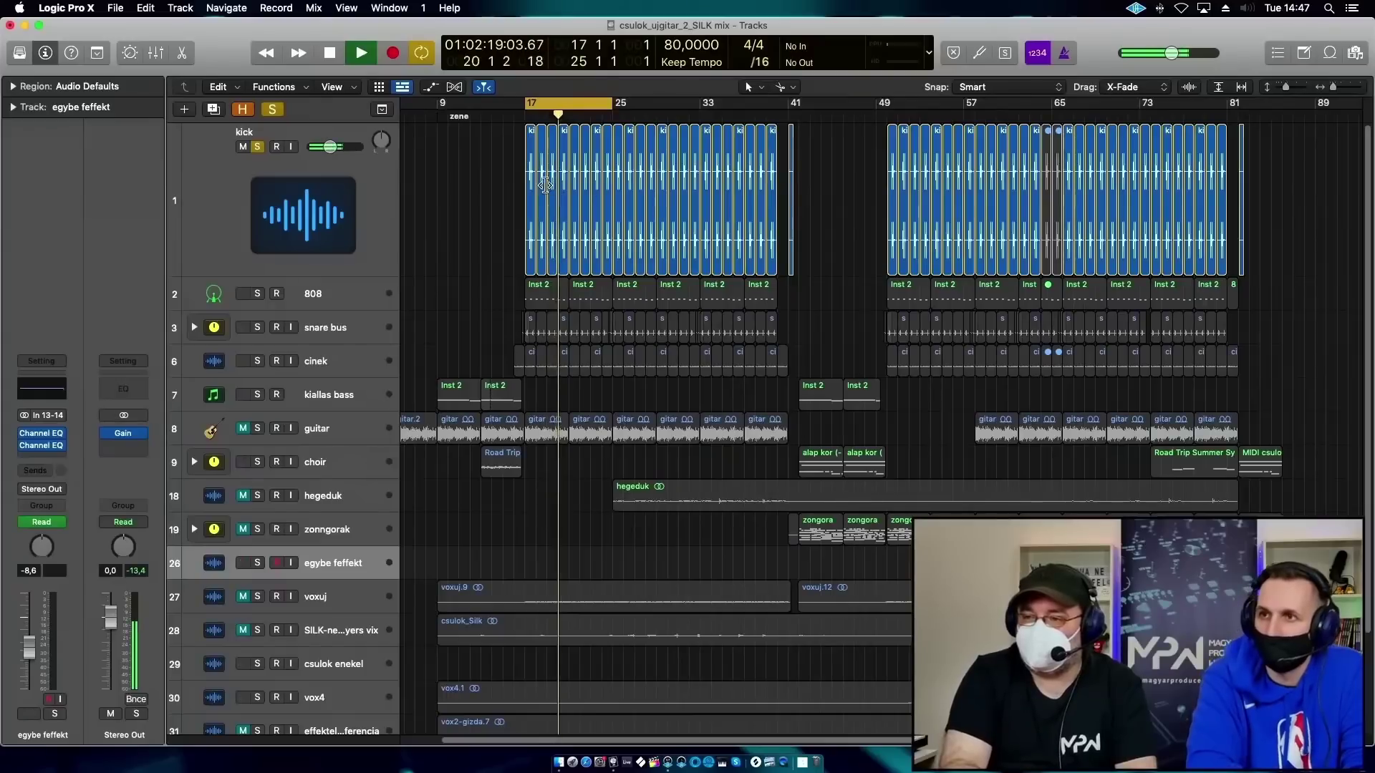
pyautogui.press('space')
# Examine the kick hits in bars 17 to 25 up close while auditioning the soloed track.
pyautogui.press('super+Right')
pyautogui.press('super+Right')
pyautogui.press('super+Up')
pyautogui.press('super+Right')
pyautogui.press('space')
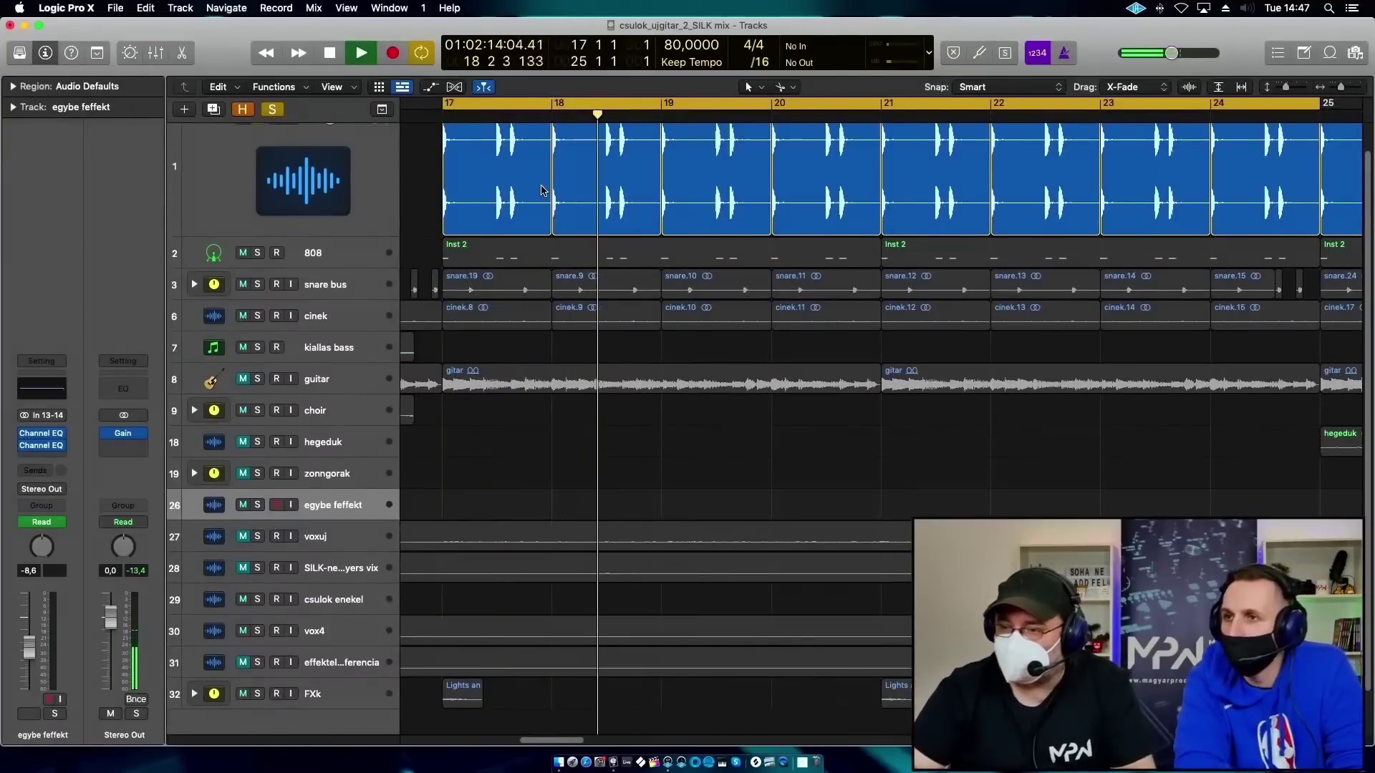
pyautogui.press('space')
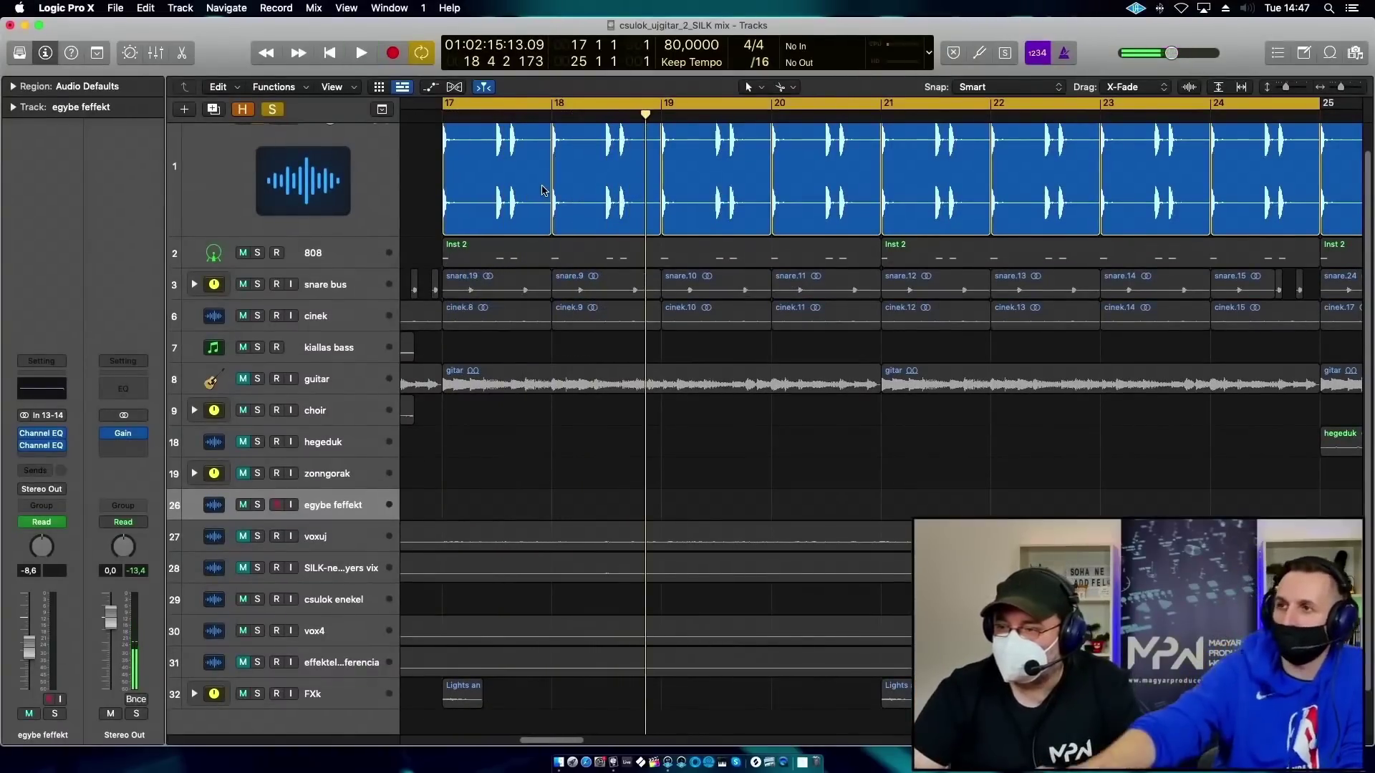
# Turn on the metronome click and play the soloed kick against it.
pyautogui.click(1064, 53)
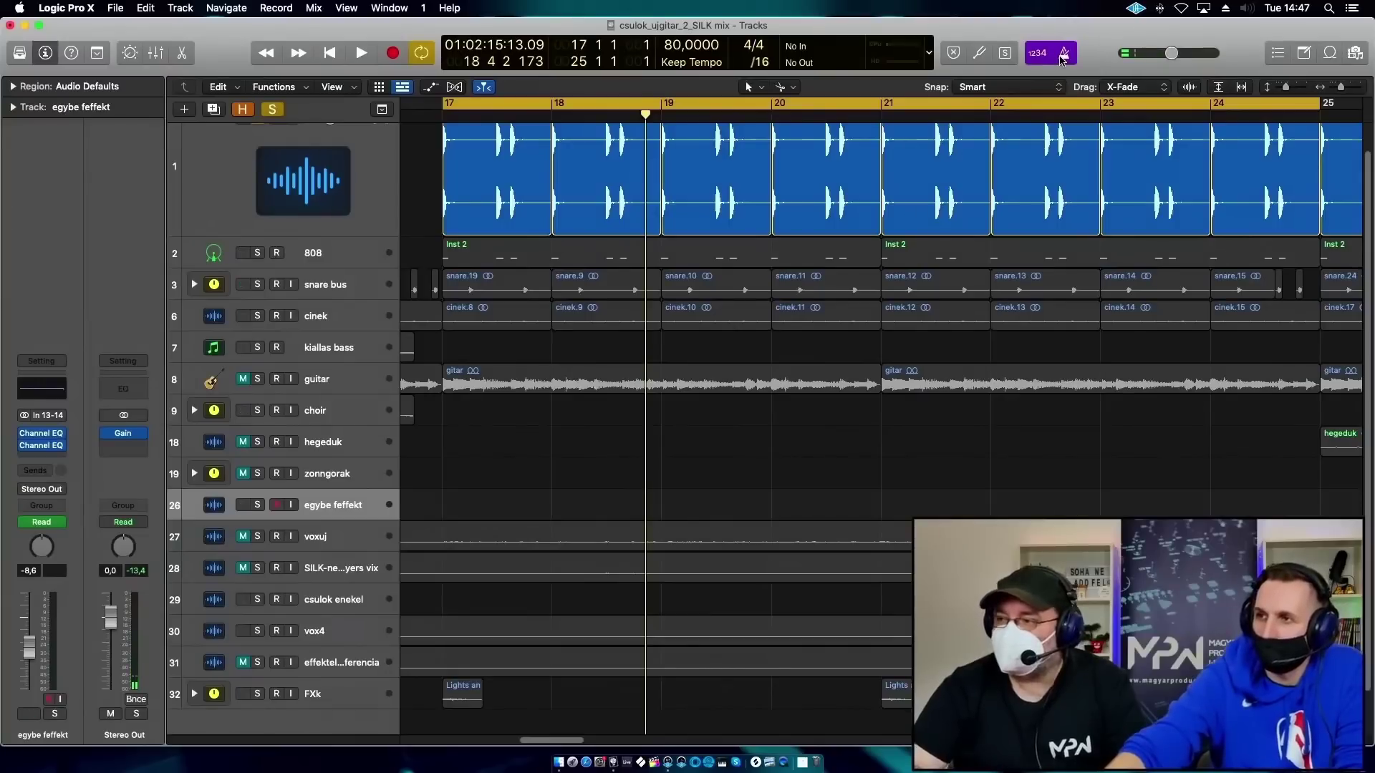
pyautogui.press('space')
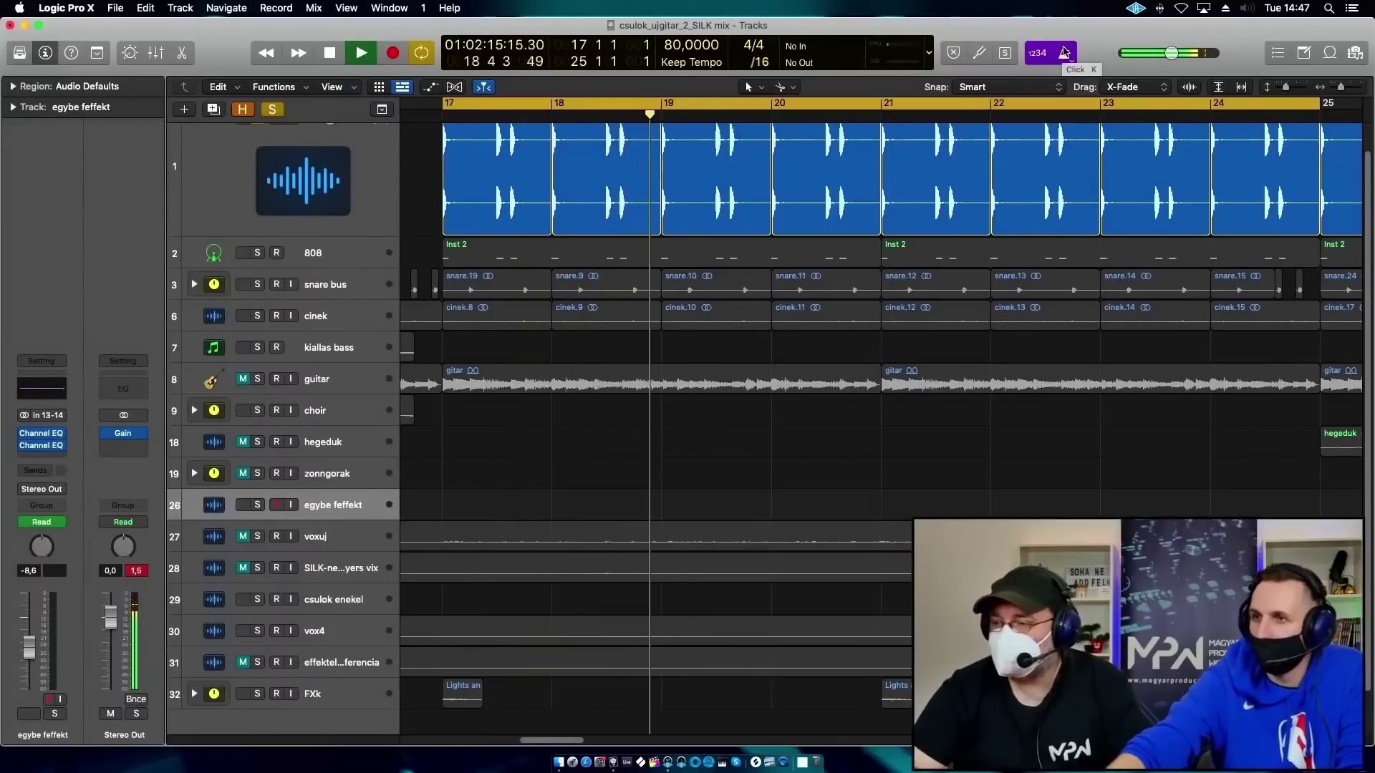
pyautogui.press('space')
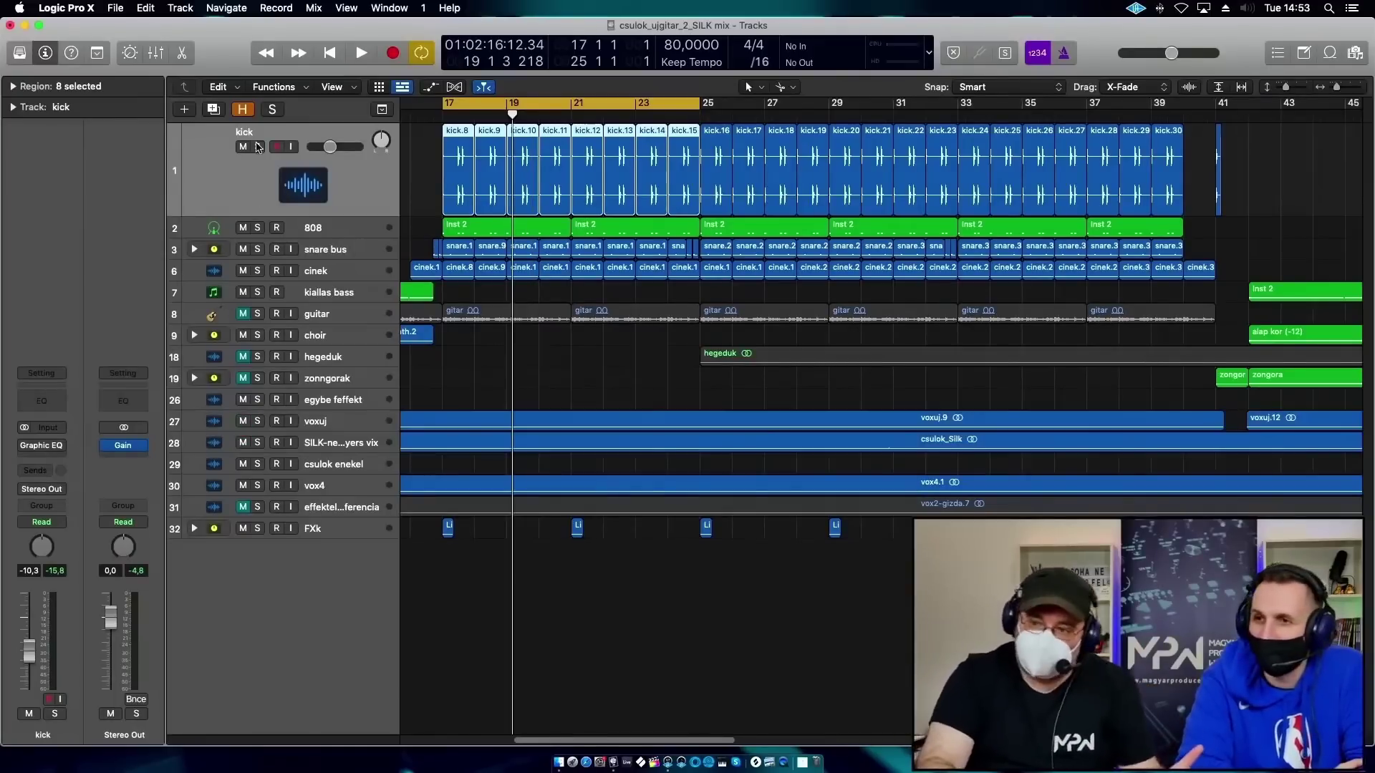
# Solo the kick track again and audition it in the bar 17–25 loop.
pyautogui.click(258, 147)
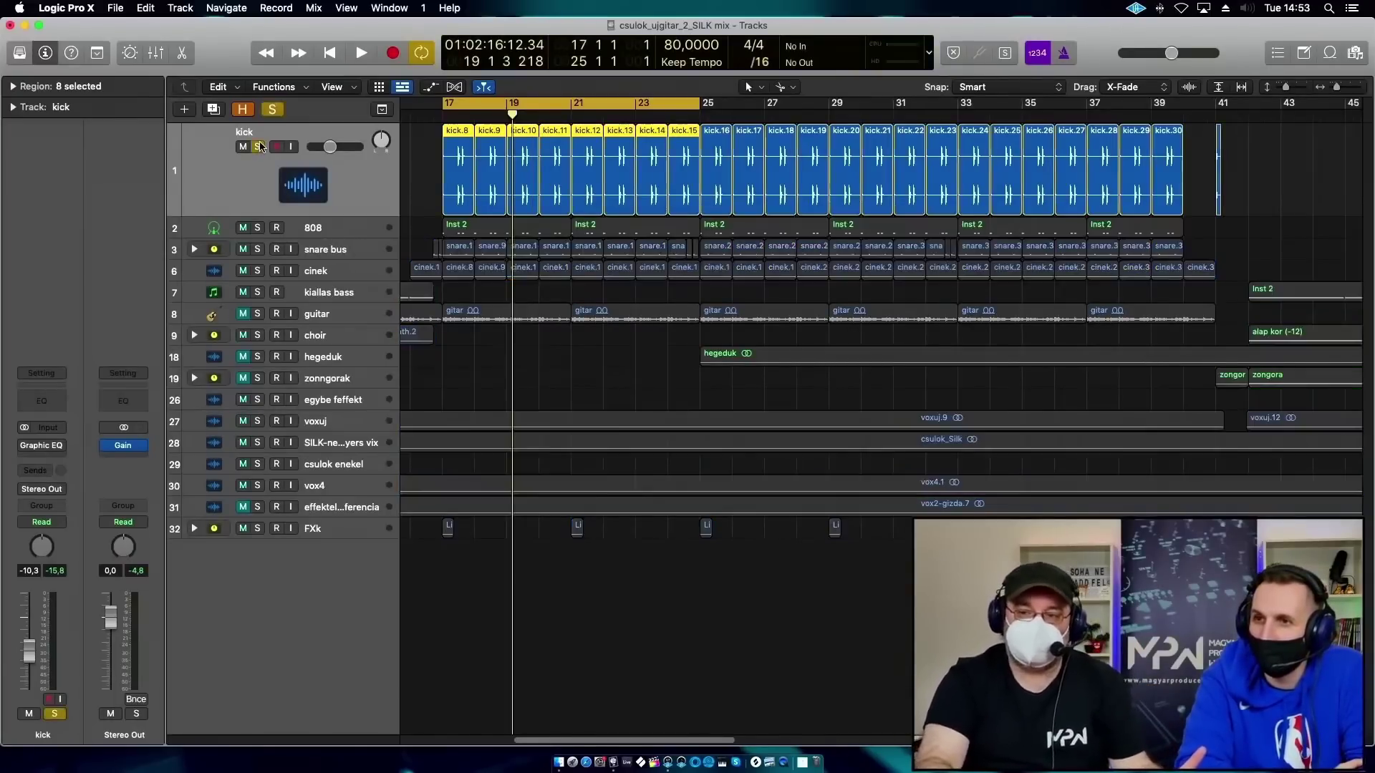
pyautogui.press('space')
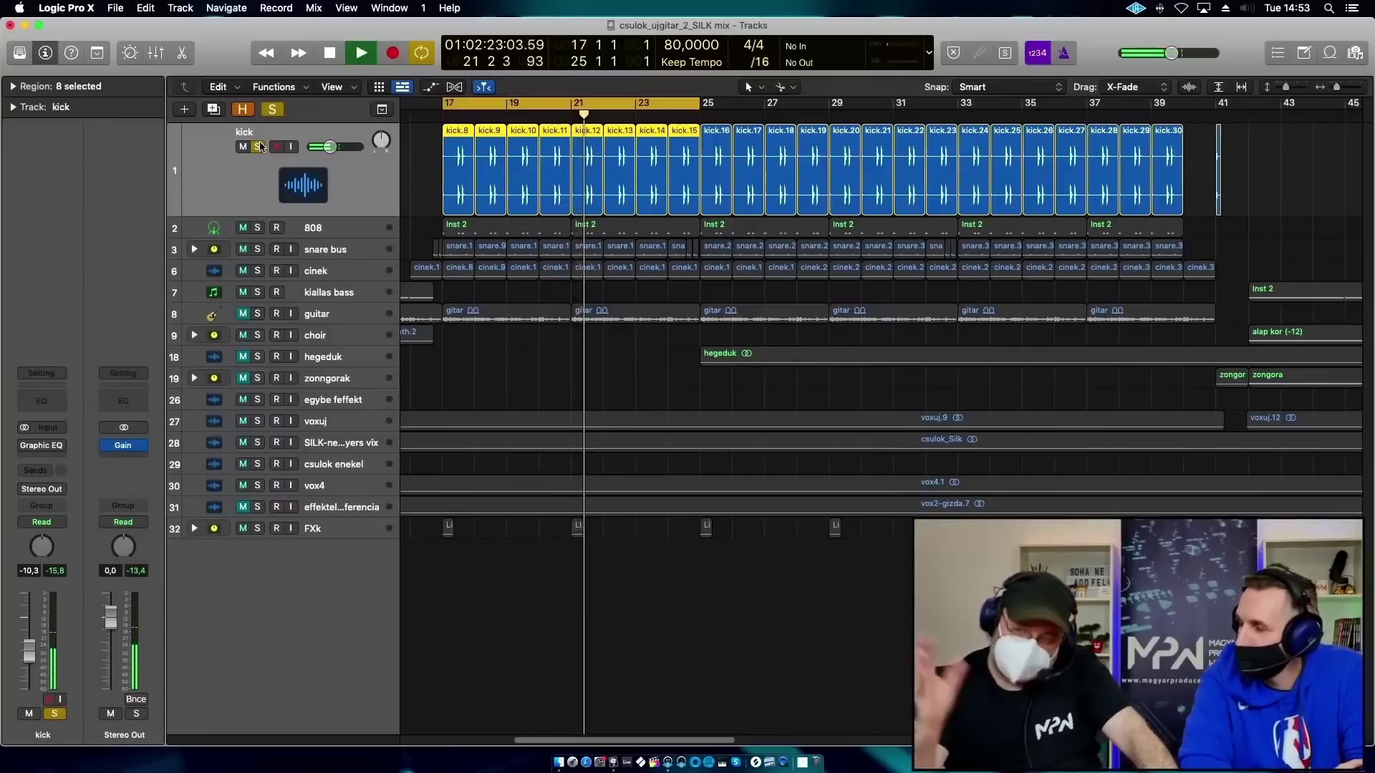
pyautogui.press('space')
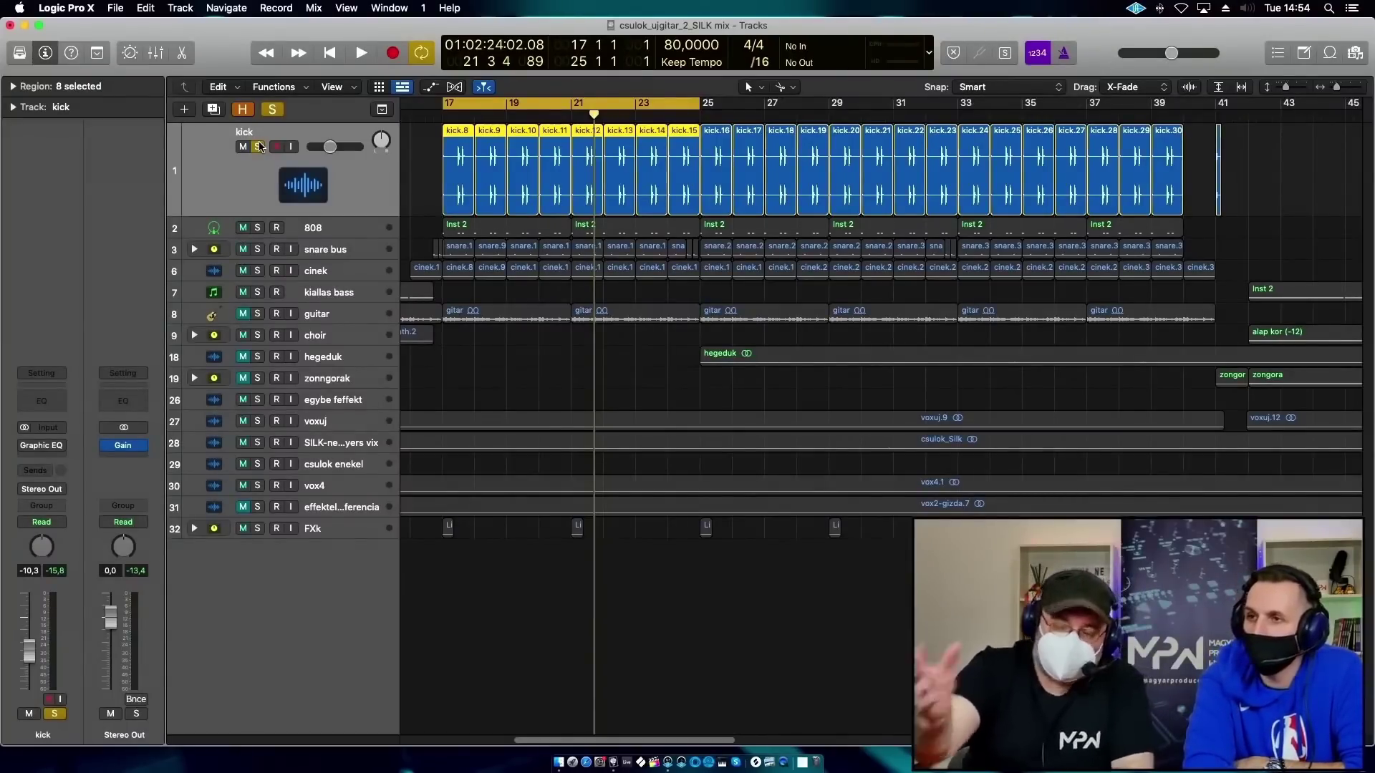
pyautogui.press('space')
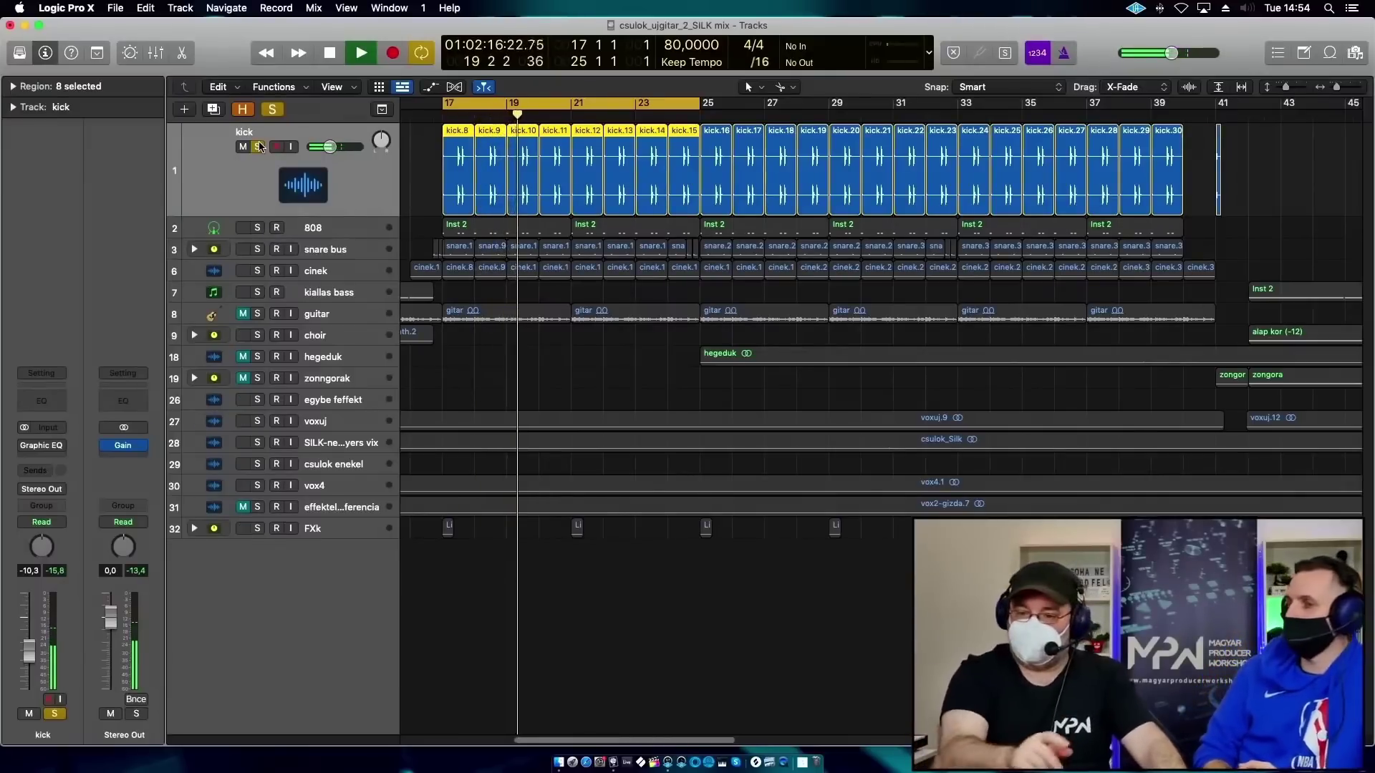
# Raise the Stereo Out volume to 5.5 dB and replay the kick loop from bar 17.
pyautogui.moveTo(112, 622); pyautogui.dragTo(113, 597)
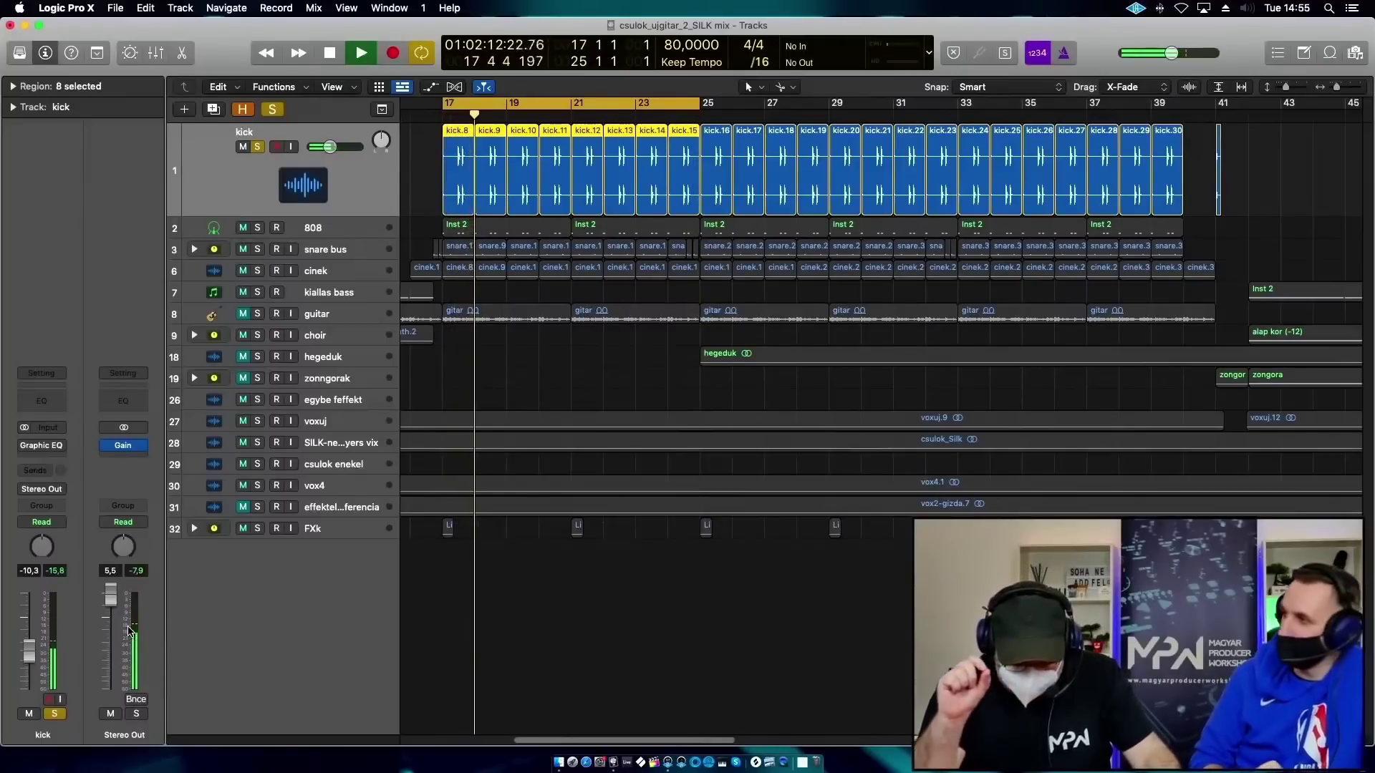
pyautogui.press('space')
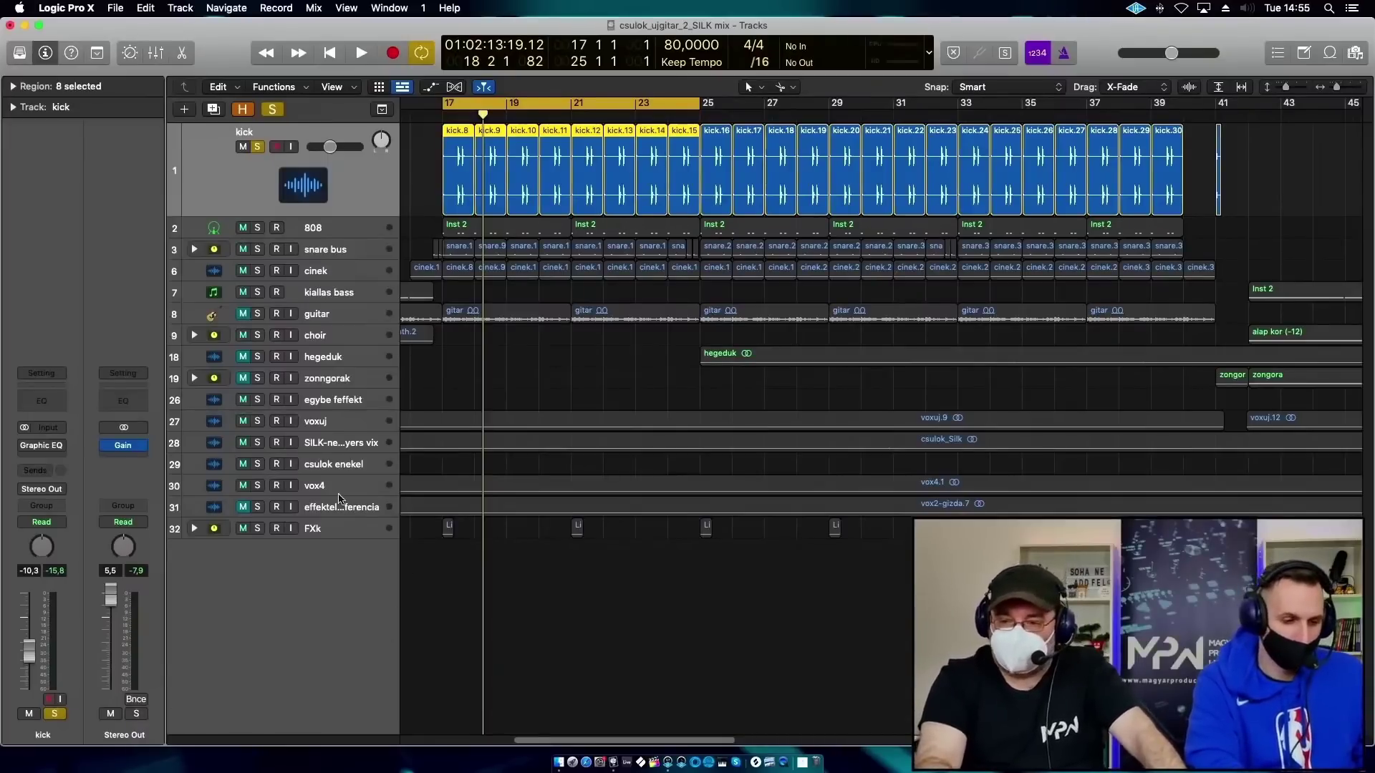
pyautogui.press('space')
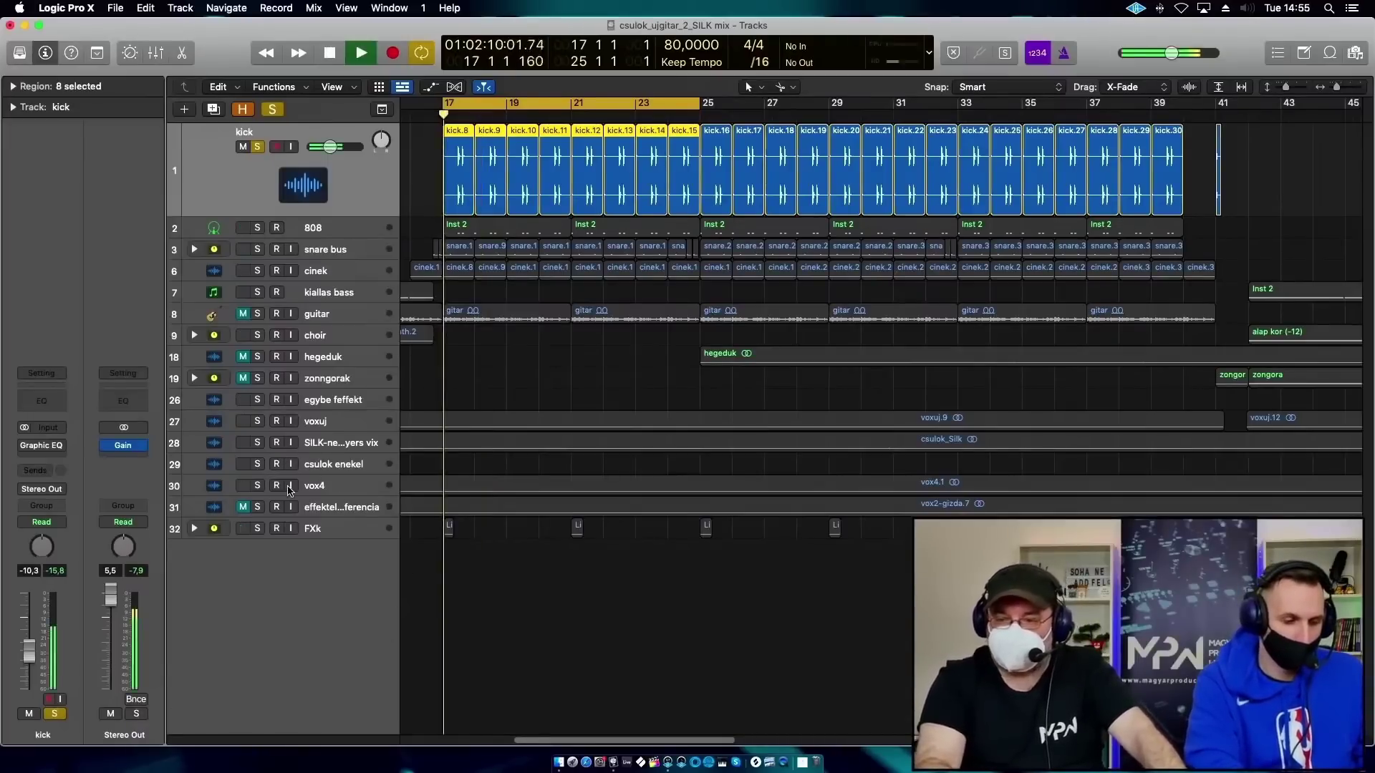
# Audition the voxuj vocal together with the soloed kick in the bar 17–25 loop and remove its solo.
pyautogui.click(257, 421)
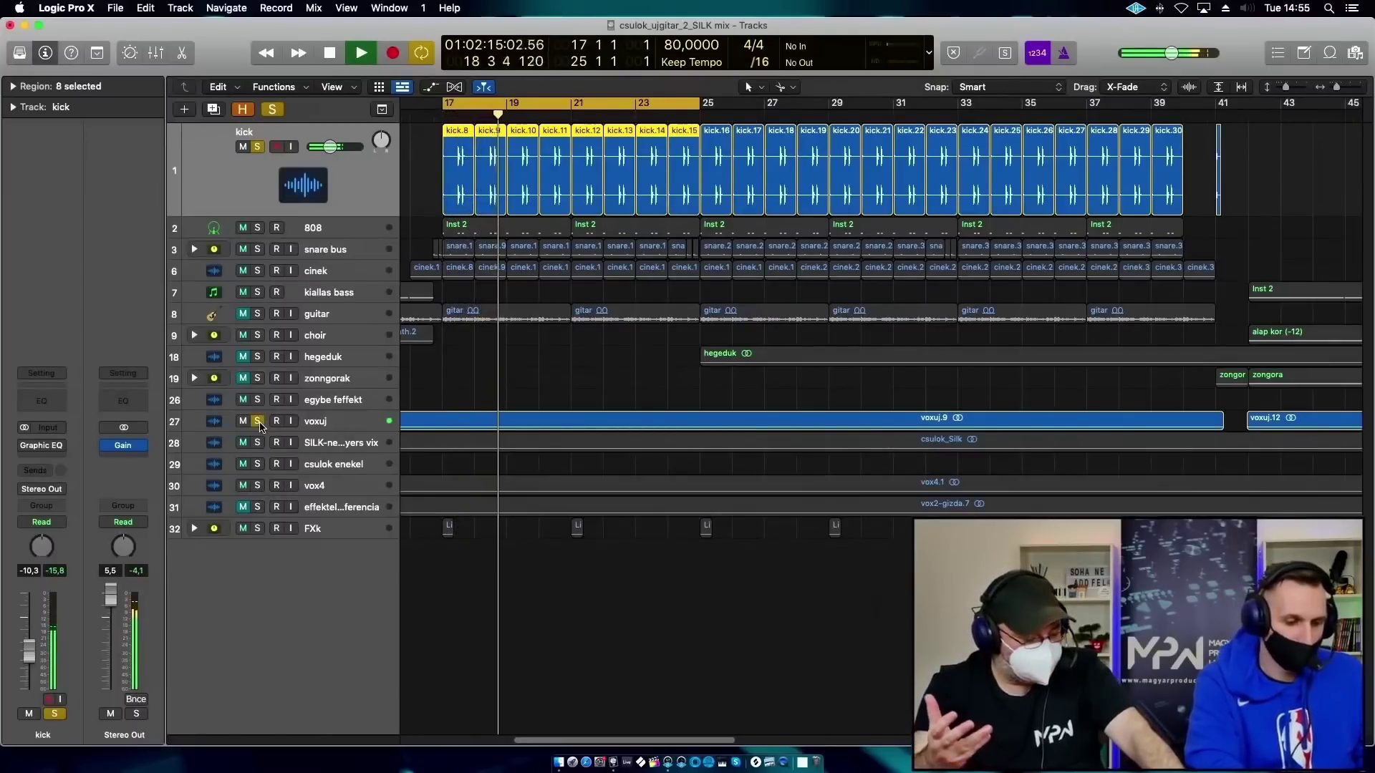
pyautogui.press('space')
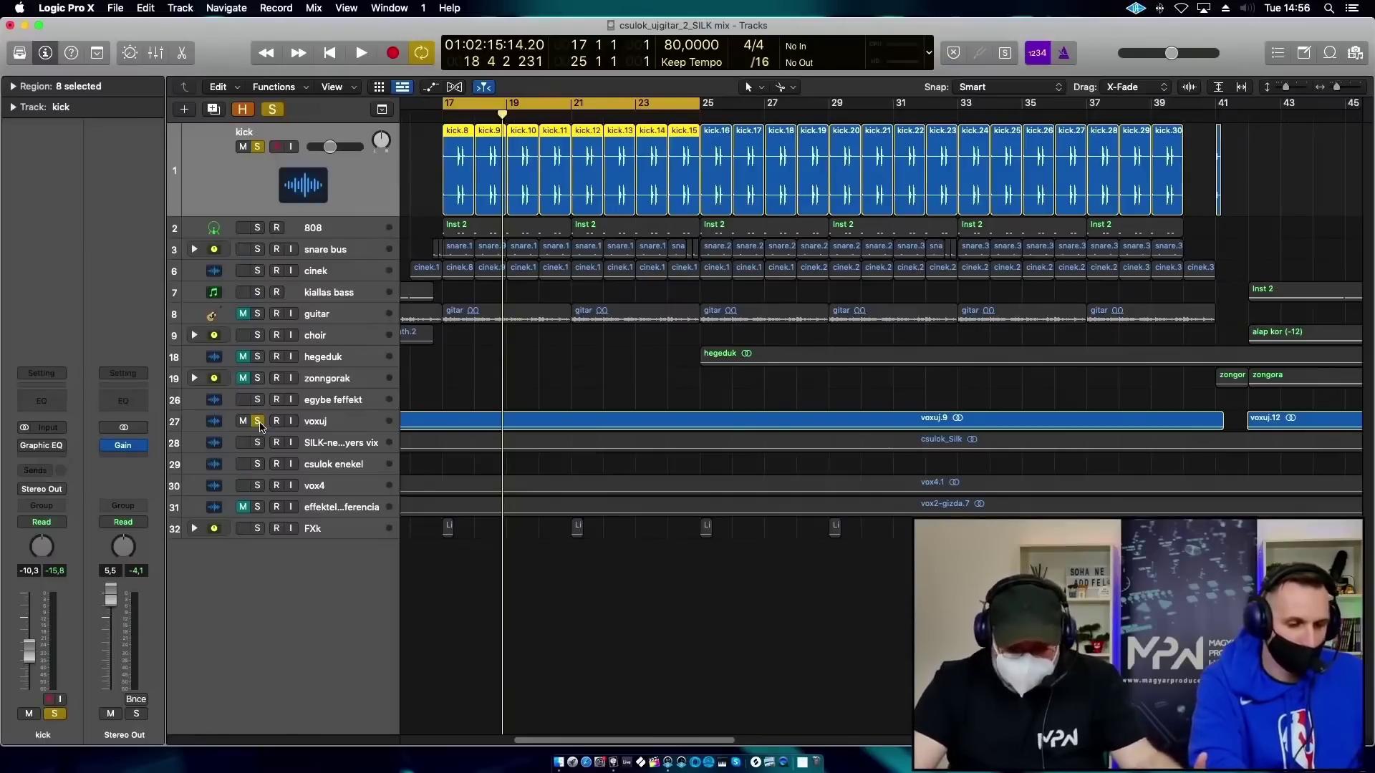
pyautogui.click(259, 423)
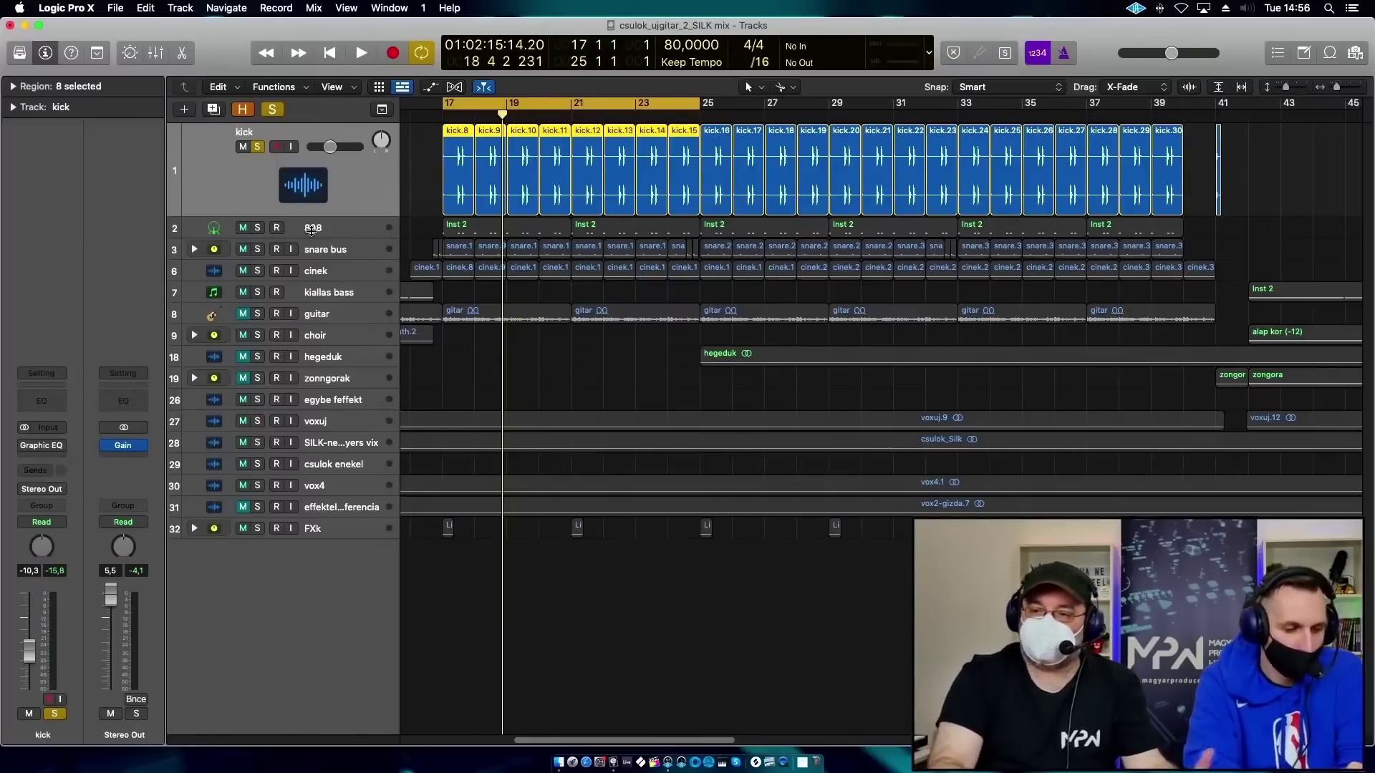
# Switch on the kick's Vintage Graphic EQ and boost the 4K and 8K bands and the 16K band to 8.0 dB while auditioning.
pyautogui.click(41, 451)
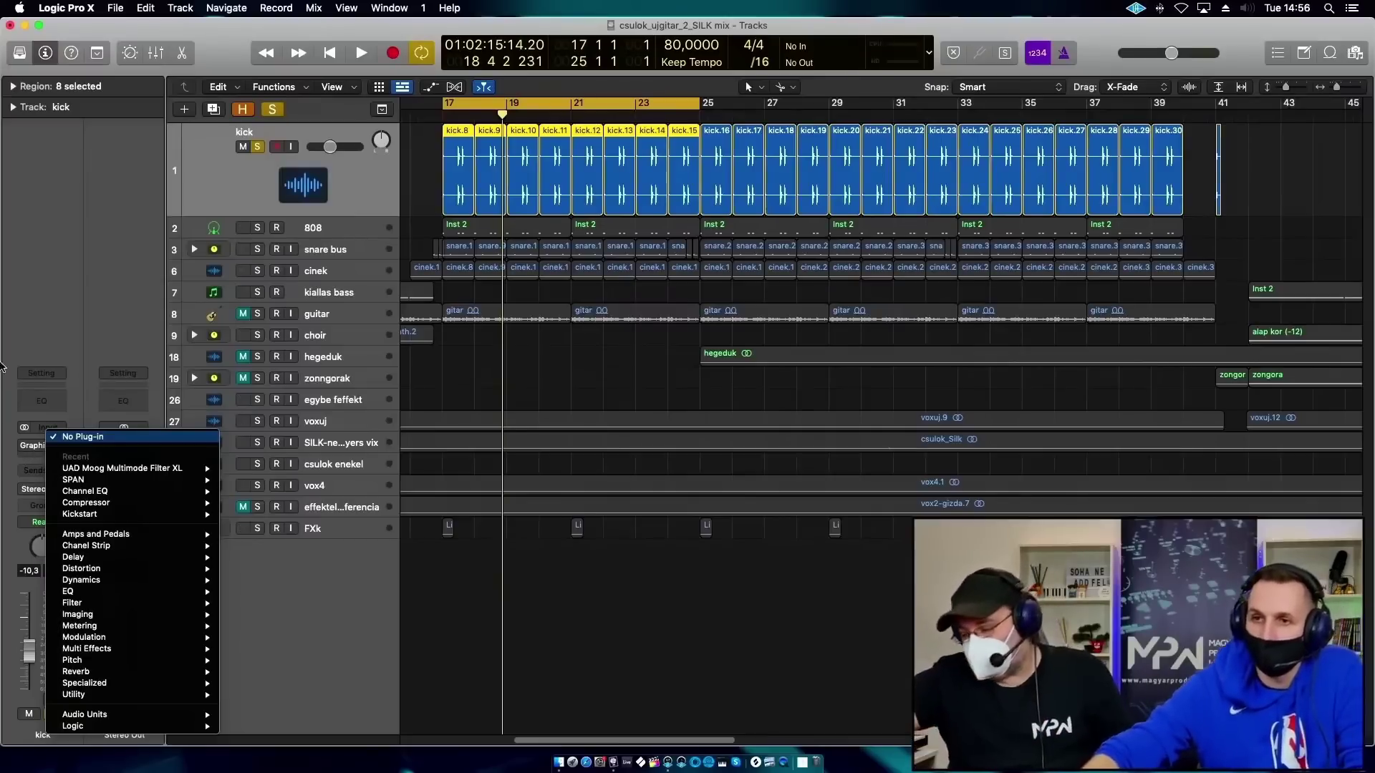
pyautogui.click(20, 459)
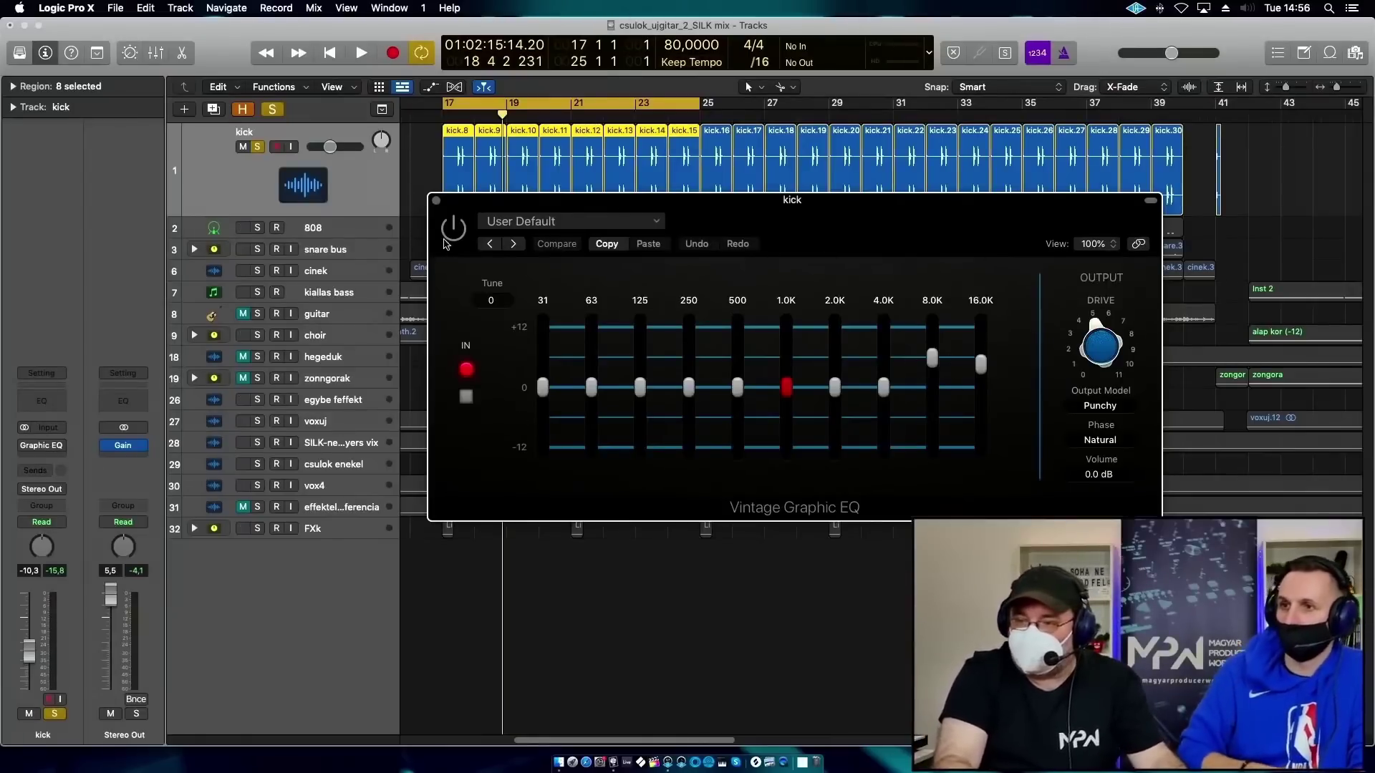
pyautogui.moveTo(928, 360); pyautogui.dragTo(980, 395)
pyautogui.press('space')
pyautogui.moveTo(938, 355)
pyautogui.mouseDown()
pyautogui.moveTo(935, 335)
pyautogui.moveTo(935, 346)
pyautogui.mouseUp()
pyautogui.moveTo(887, 392); pyautogui.dragTo(890, 379)
pyautogui.moveTo(980, 395); pyautogui.dragTo(979, 347)
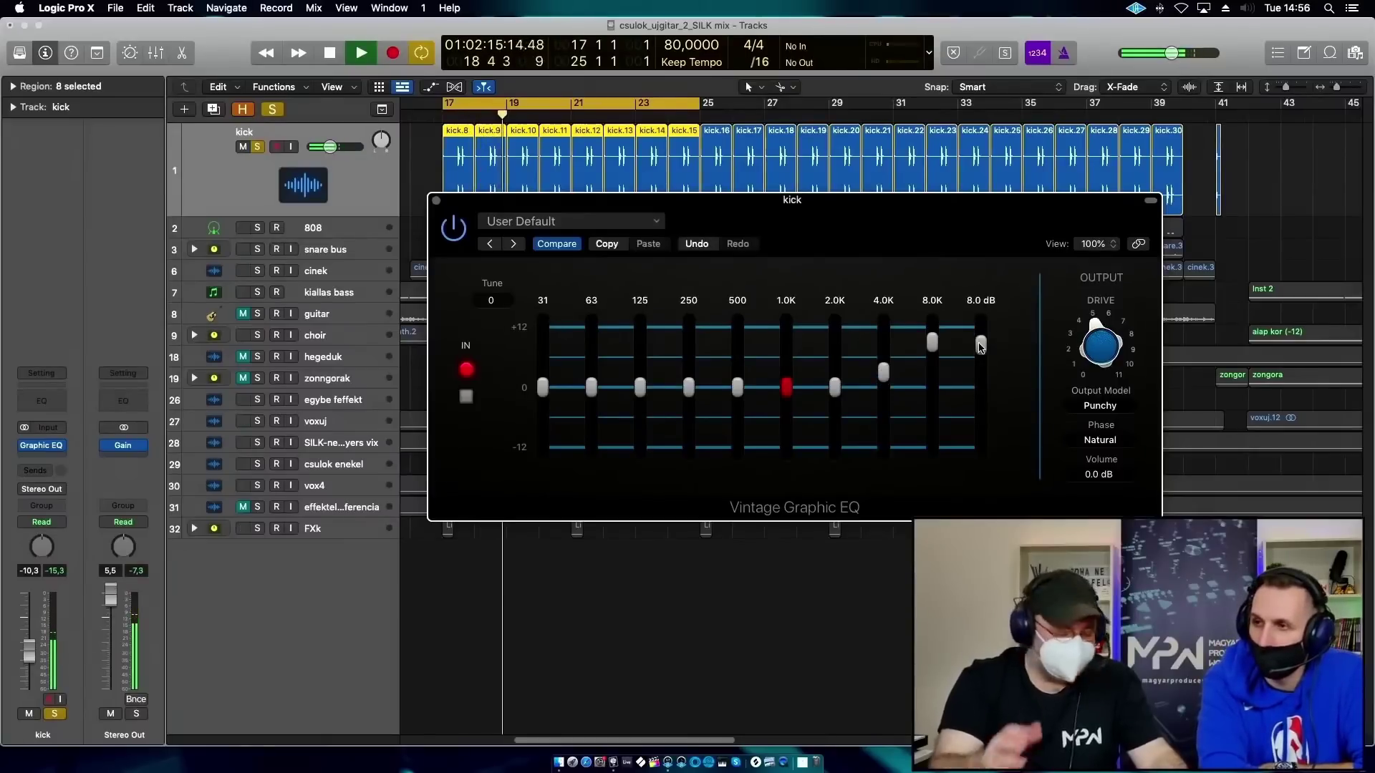
pyautogui.press('space')
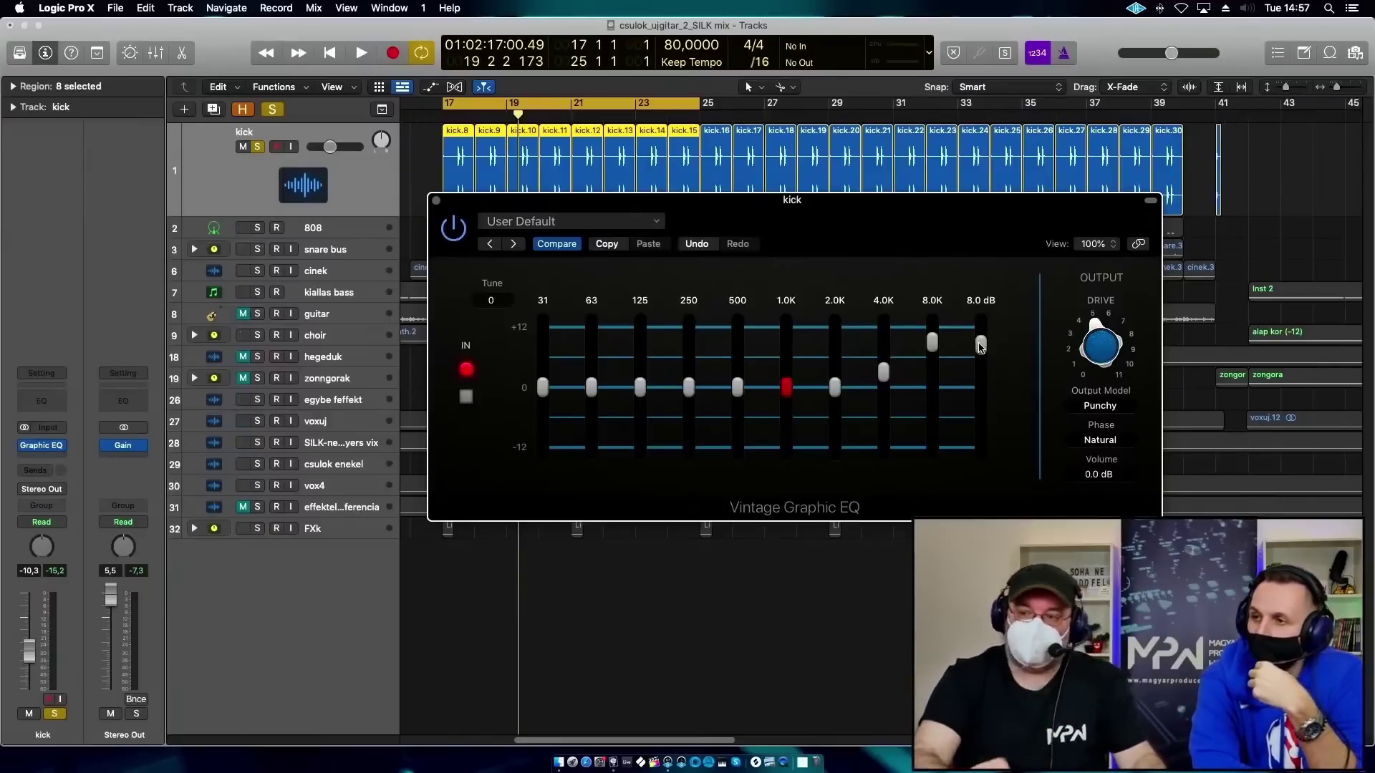
pyautogui.click(436, 200)
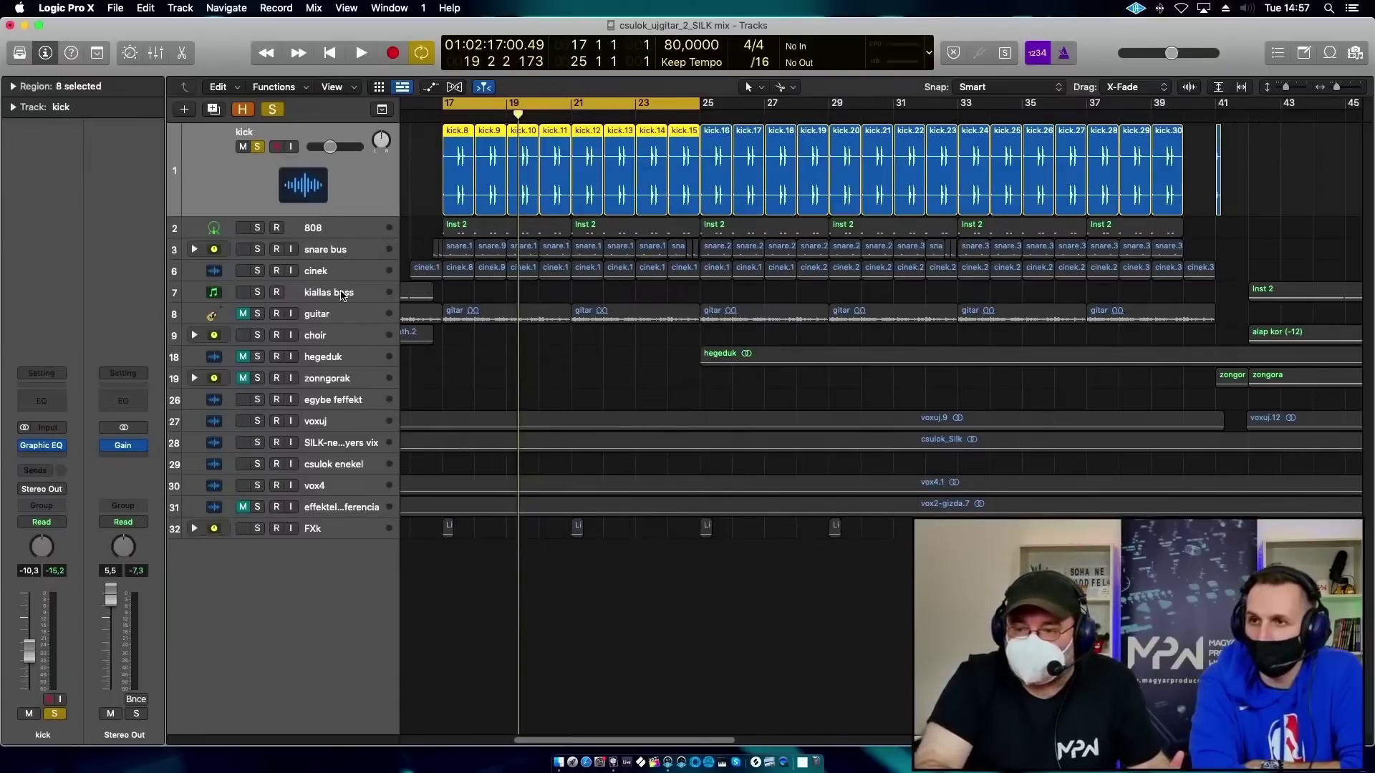
# Solo the 808 track instead of the kick and play it alone from bar 17.
pyautogui.click(348, 227)
pyautogui.click(258, 228)
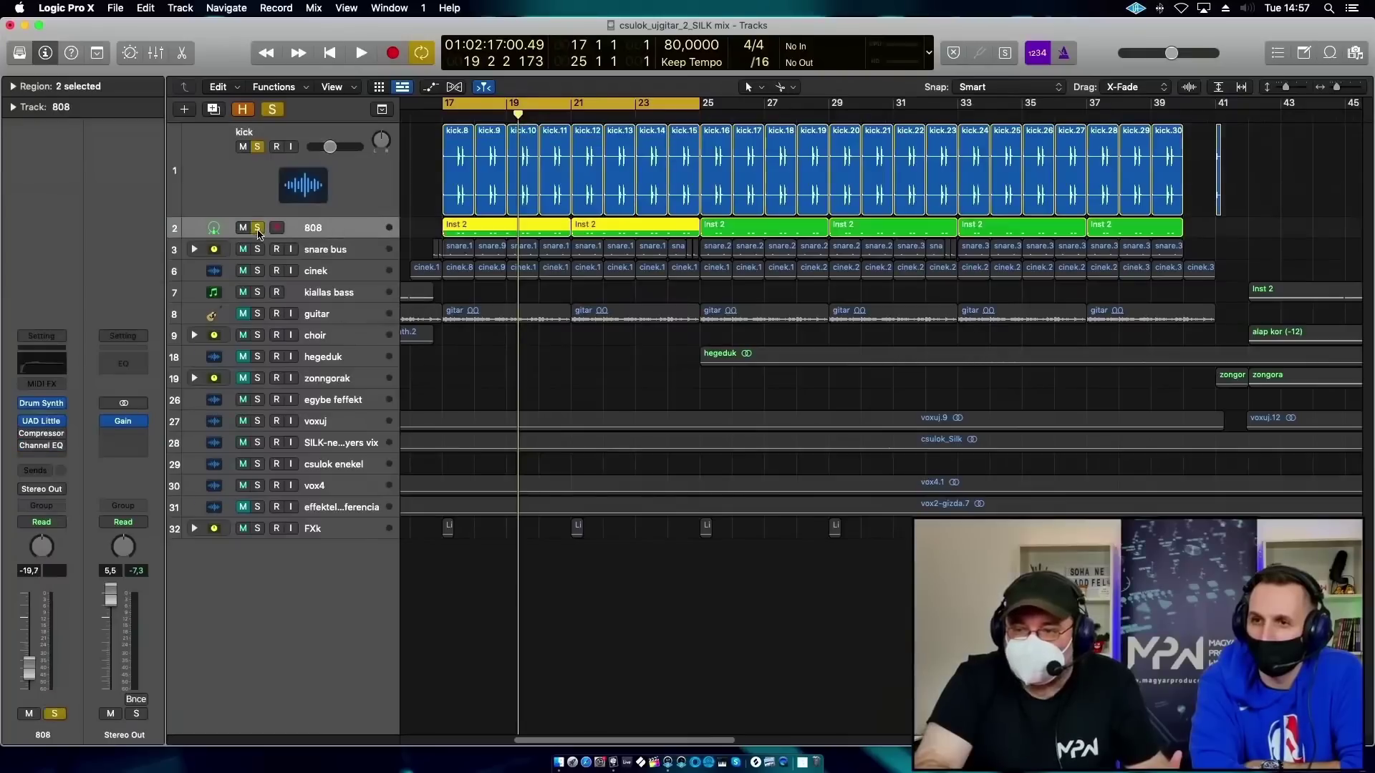
pyautogui.click(257, 148)
pyautogui.press('space')
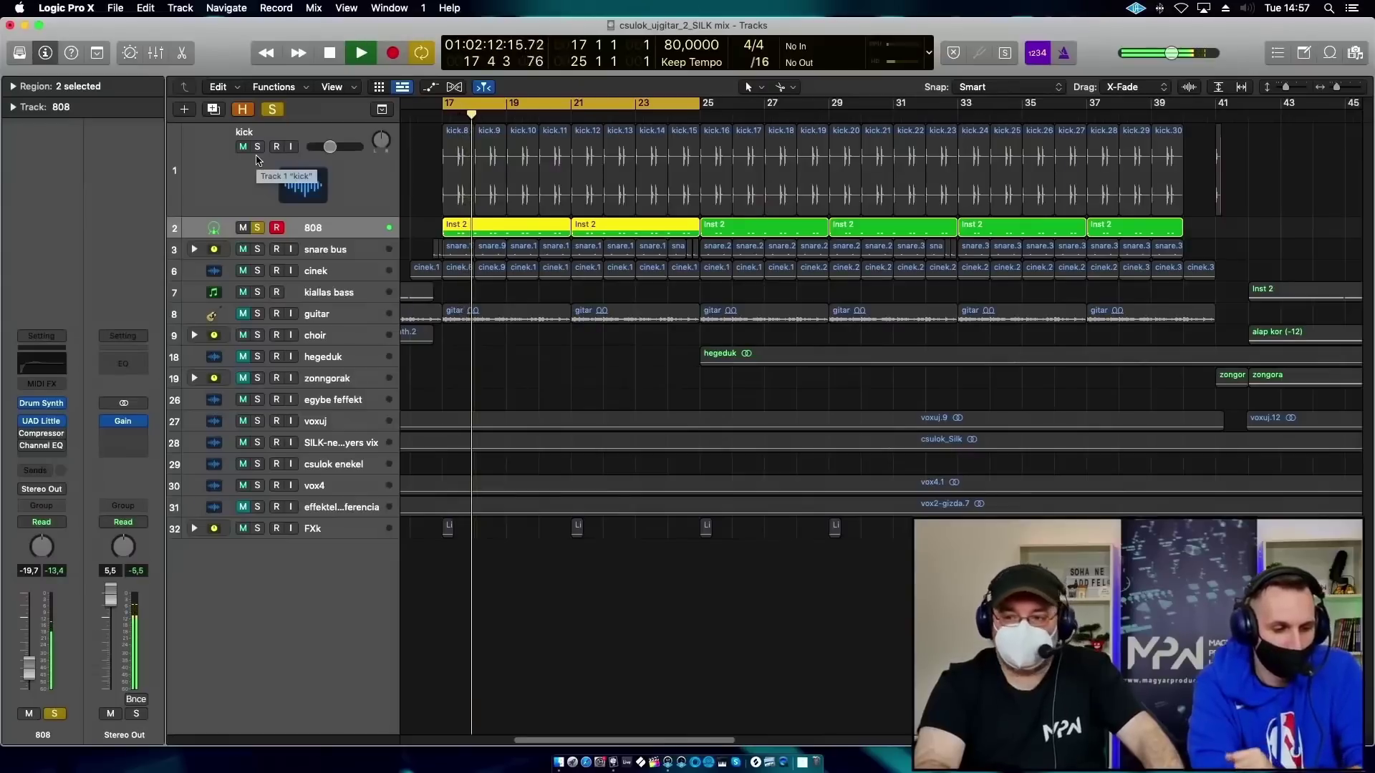
pyautogui.press('space')
# Solo the kick alongside the 808 and audition both from bar 17.
pyautogui.click(259, 179)
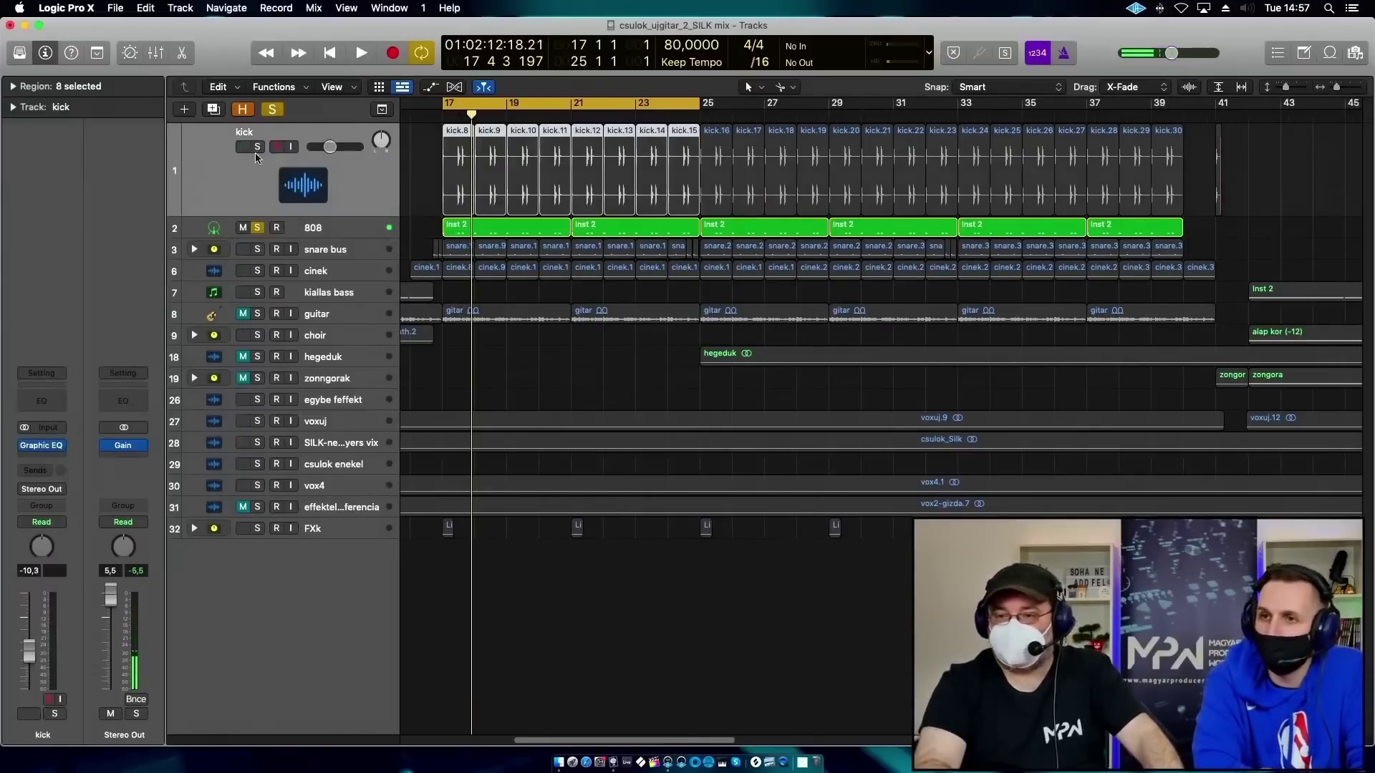
pyautogui.click(257, 147)
pyautogui.press('space')
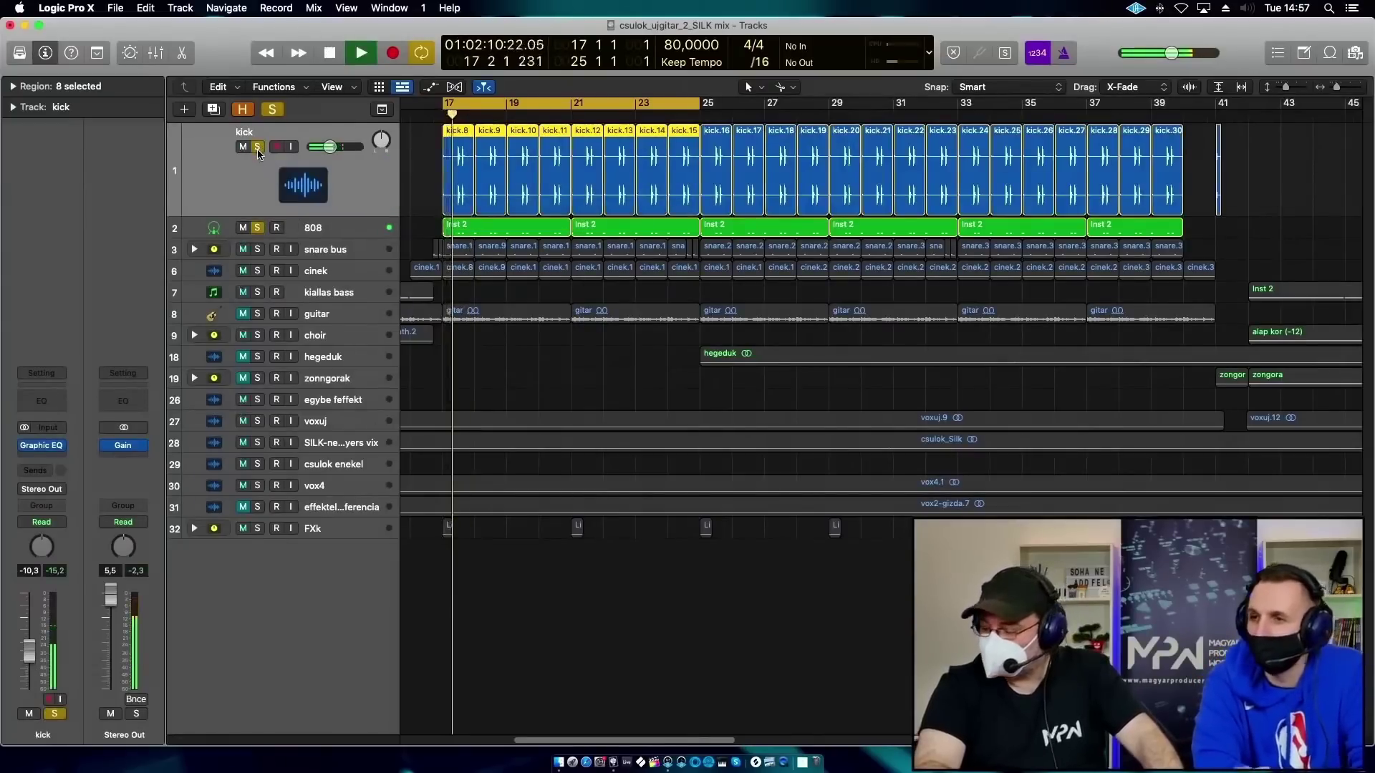
pyautogui.press('space')
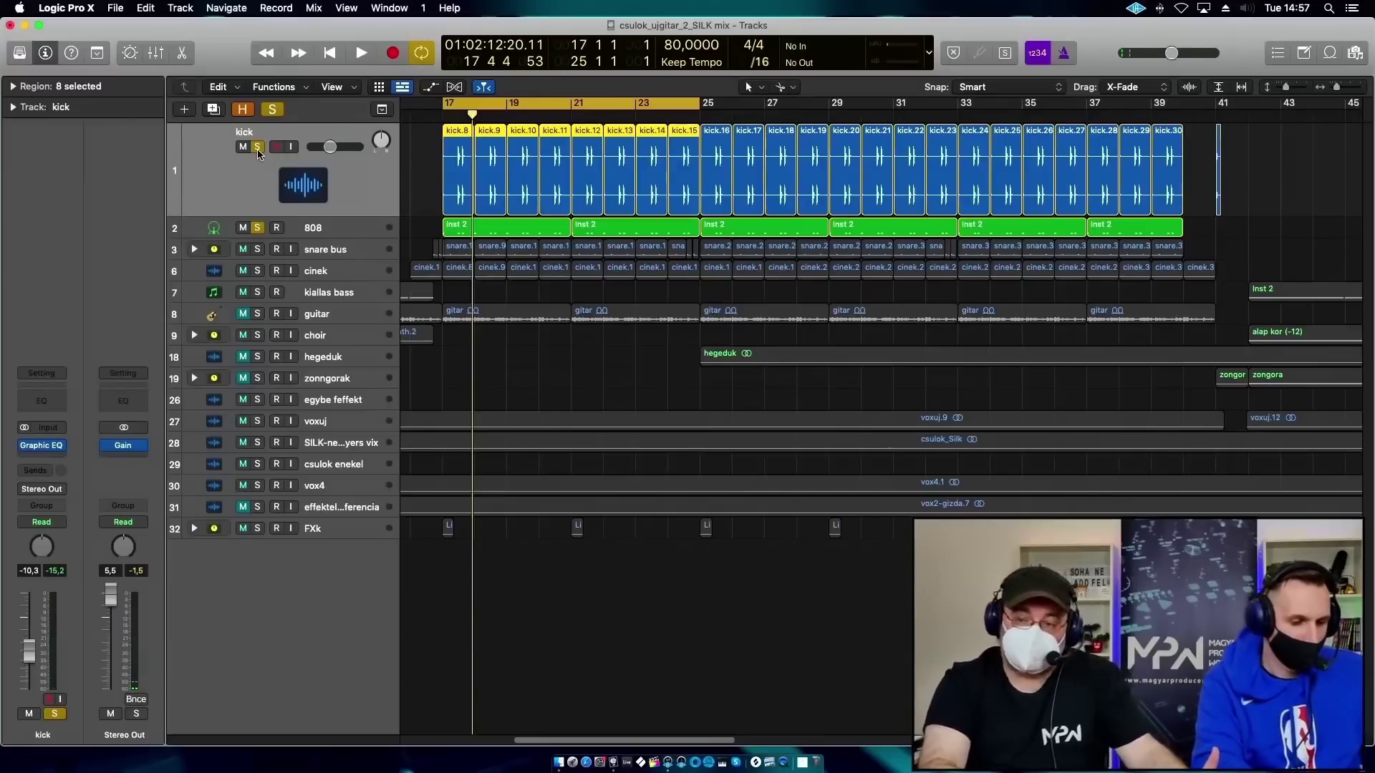
# Compare the 808 alone against the 808 with kick by toggling the kick's solo while the loop plays.
pyautogui.click(258, 148)
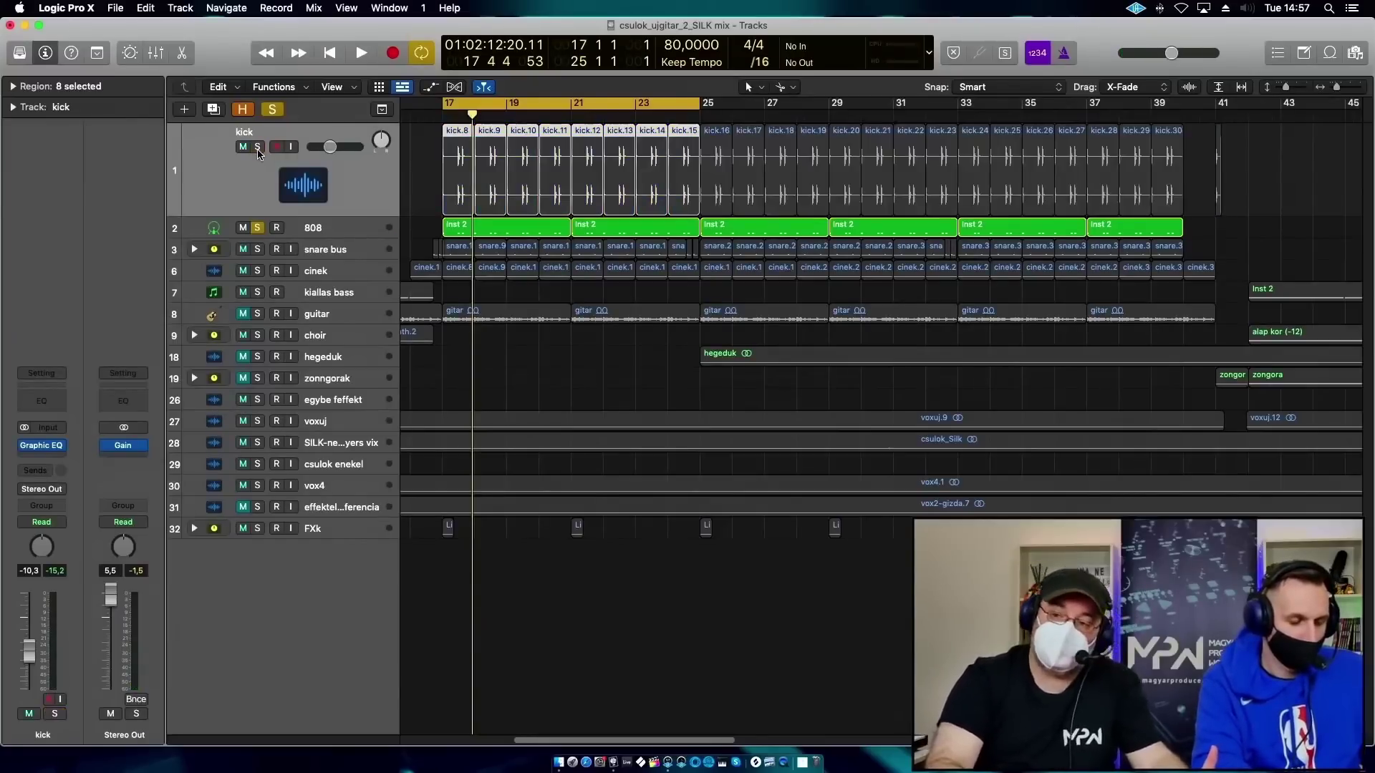
pyautogui.press('space')
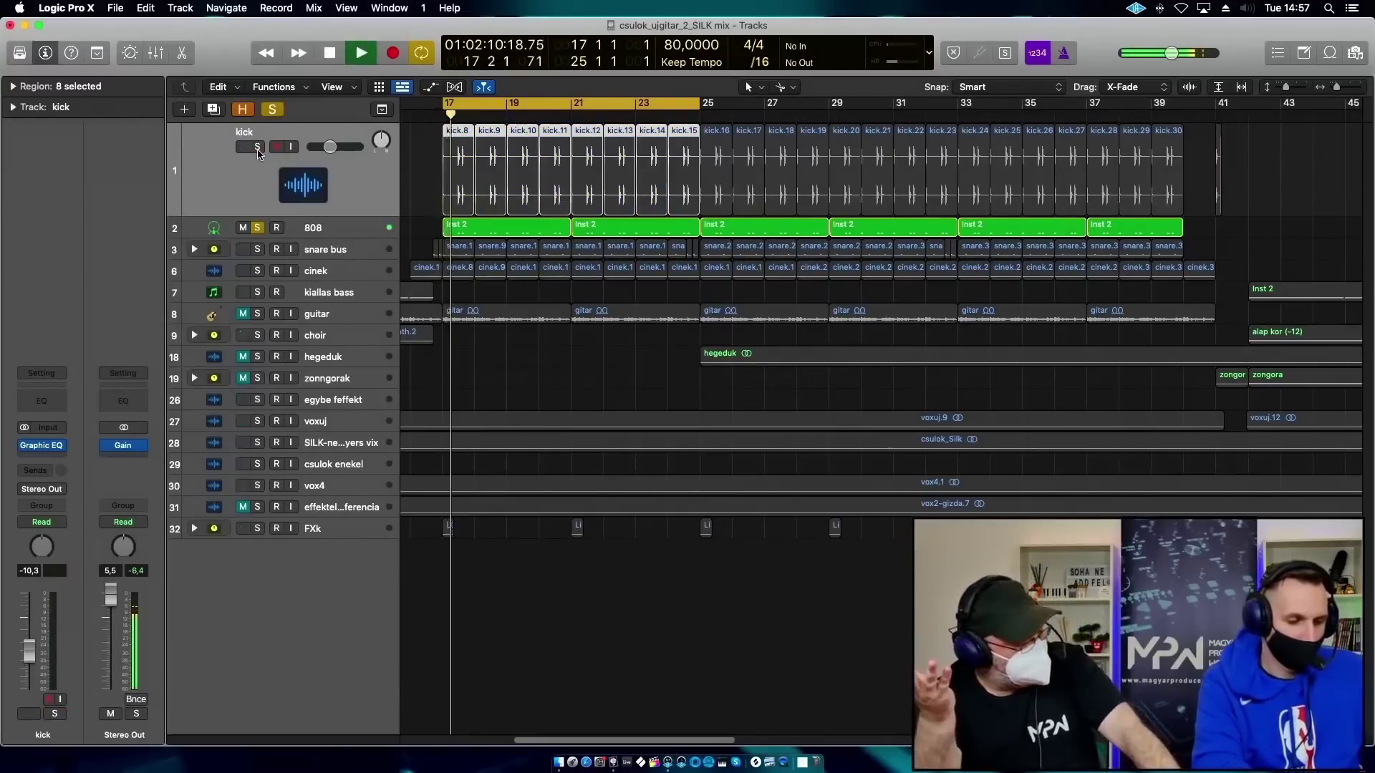
pyautogui.click(258, 148)
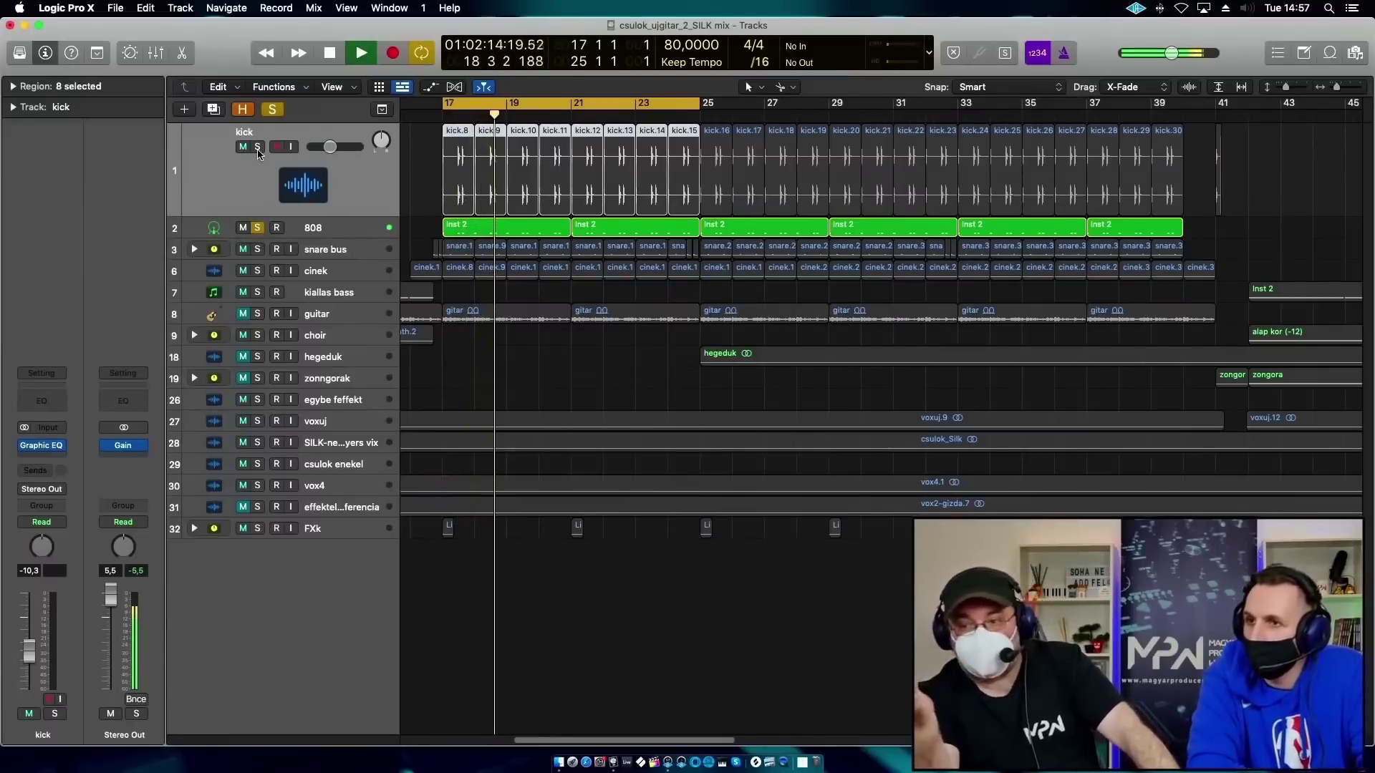
pyautogui.press('space')
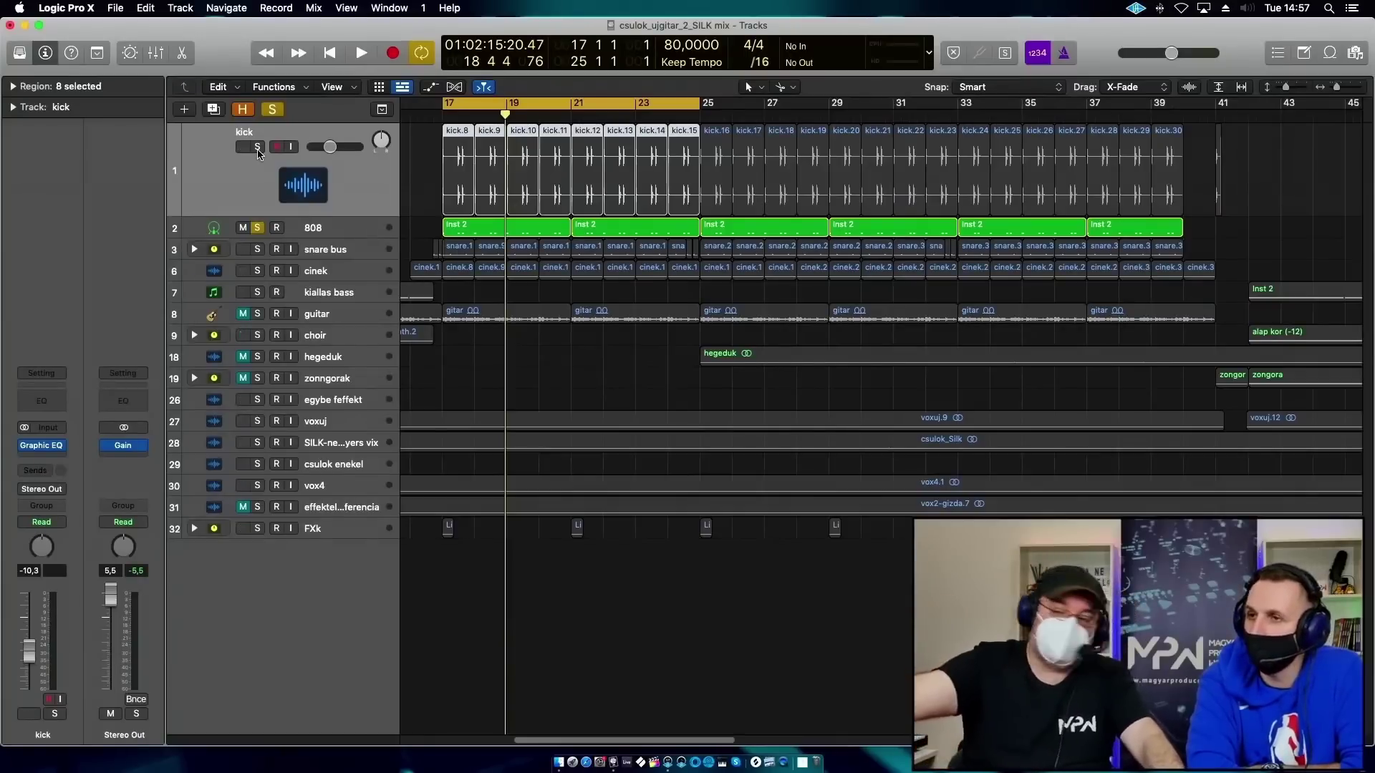
pyautogui.press('space')
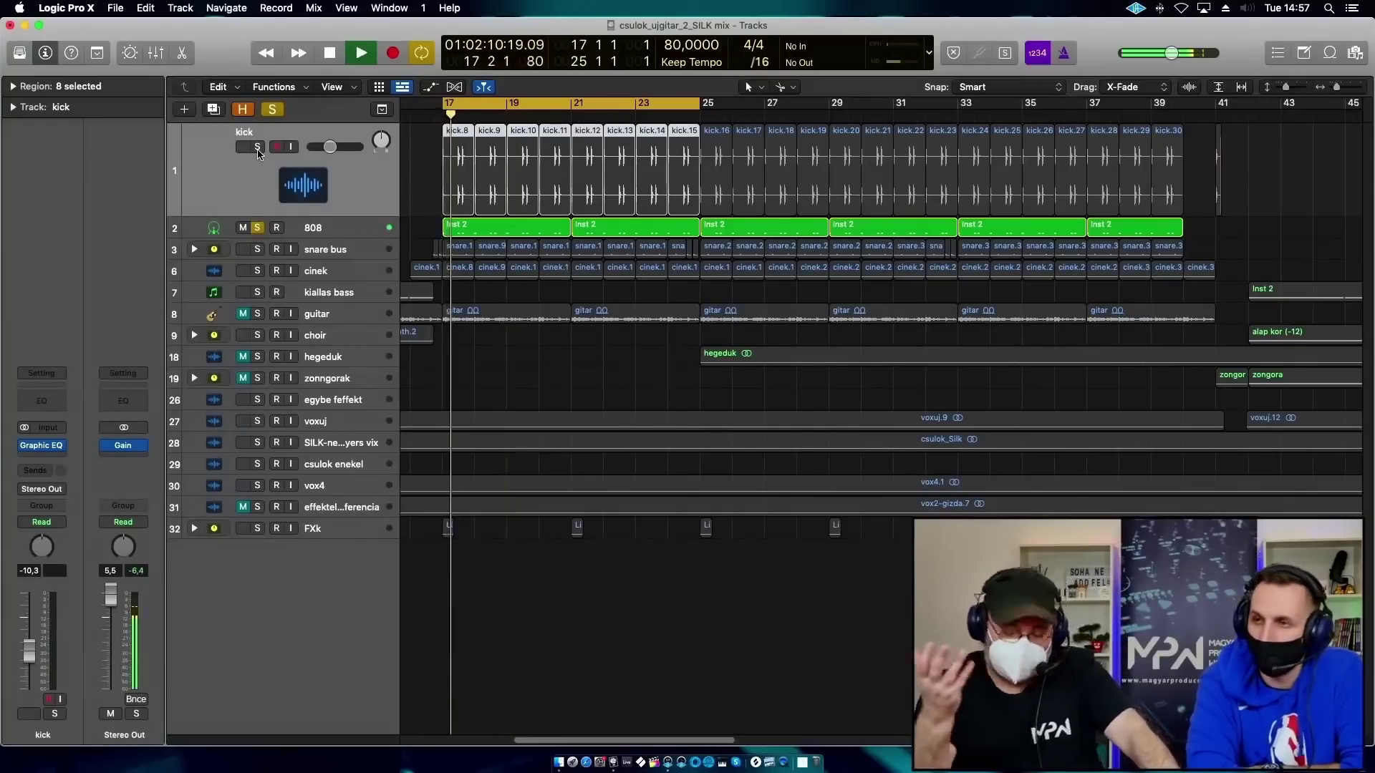
pyautogui.click(258, 146)
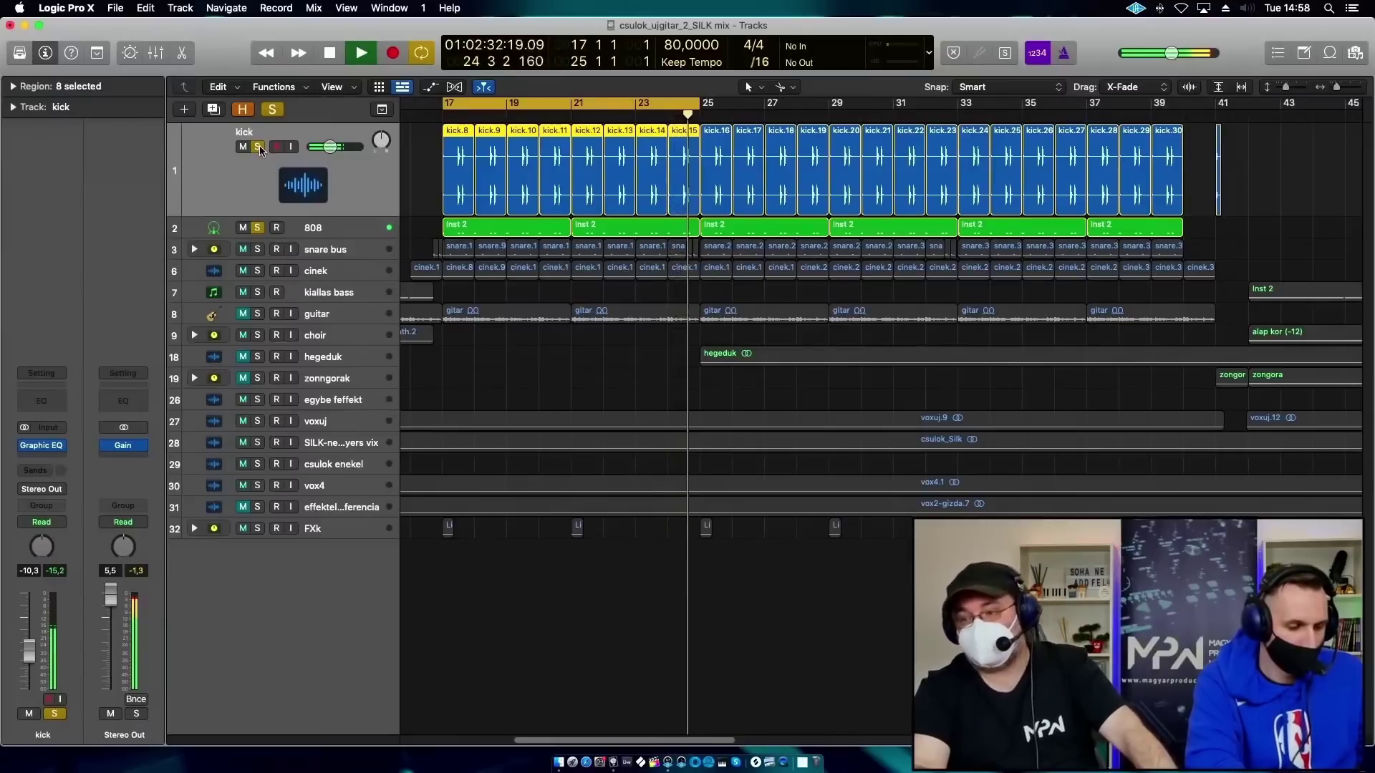
# Stop playback and remove the solo from the 808, guitar and zonngorak tracks.
pyautogui.press('space')
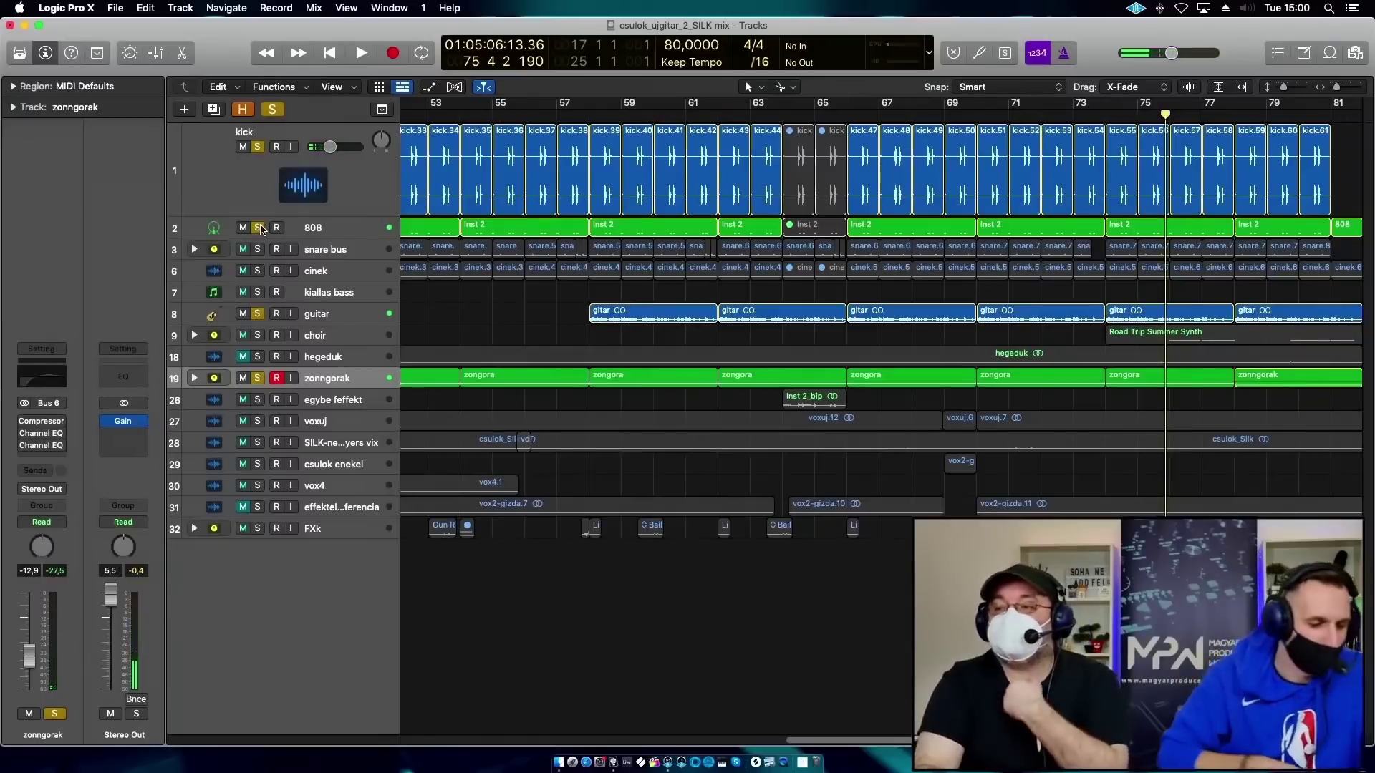
pyautogui.click(259, 229)
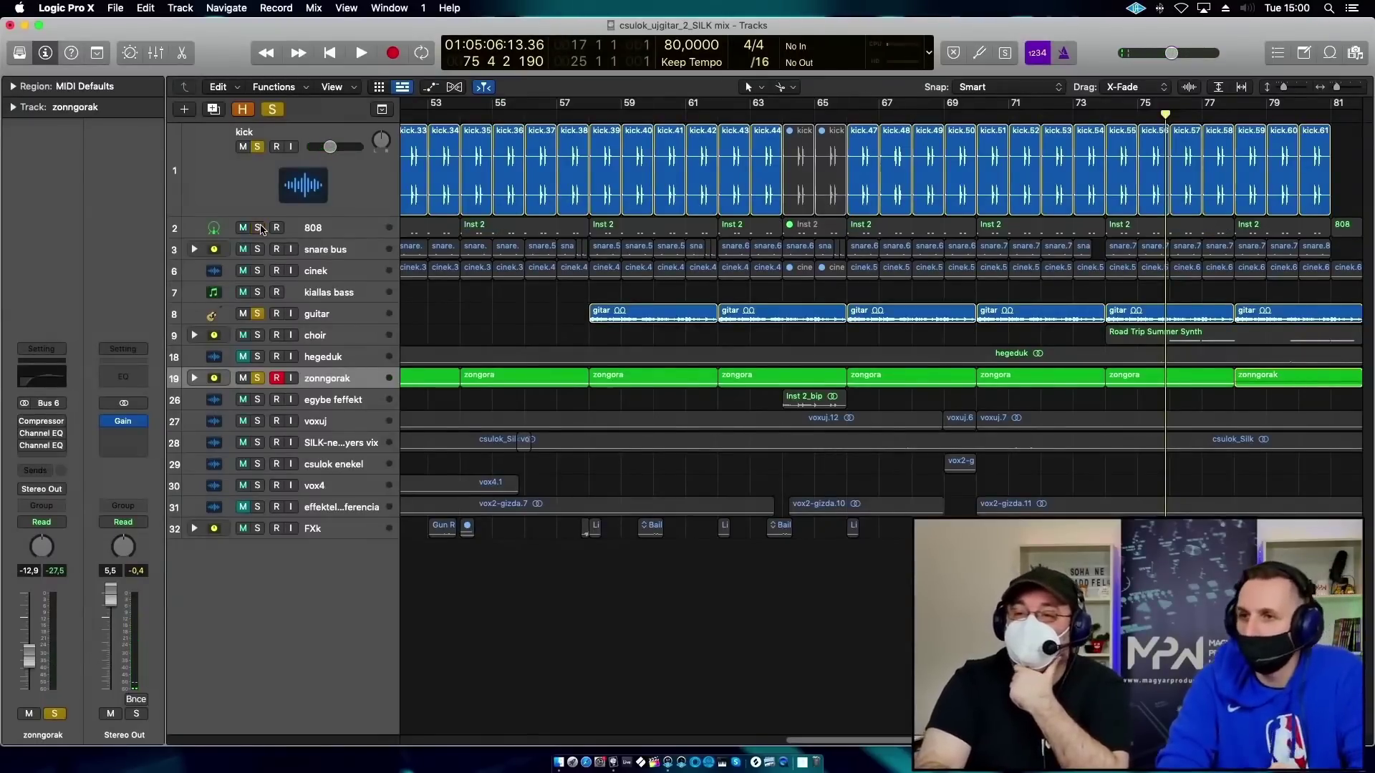
pyautogui.click(258, 315)
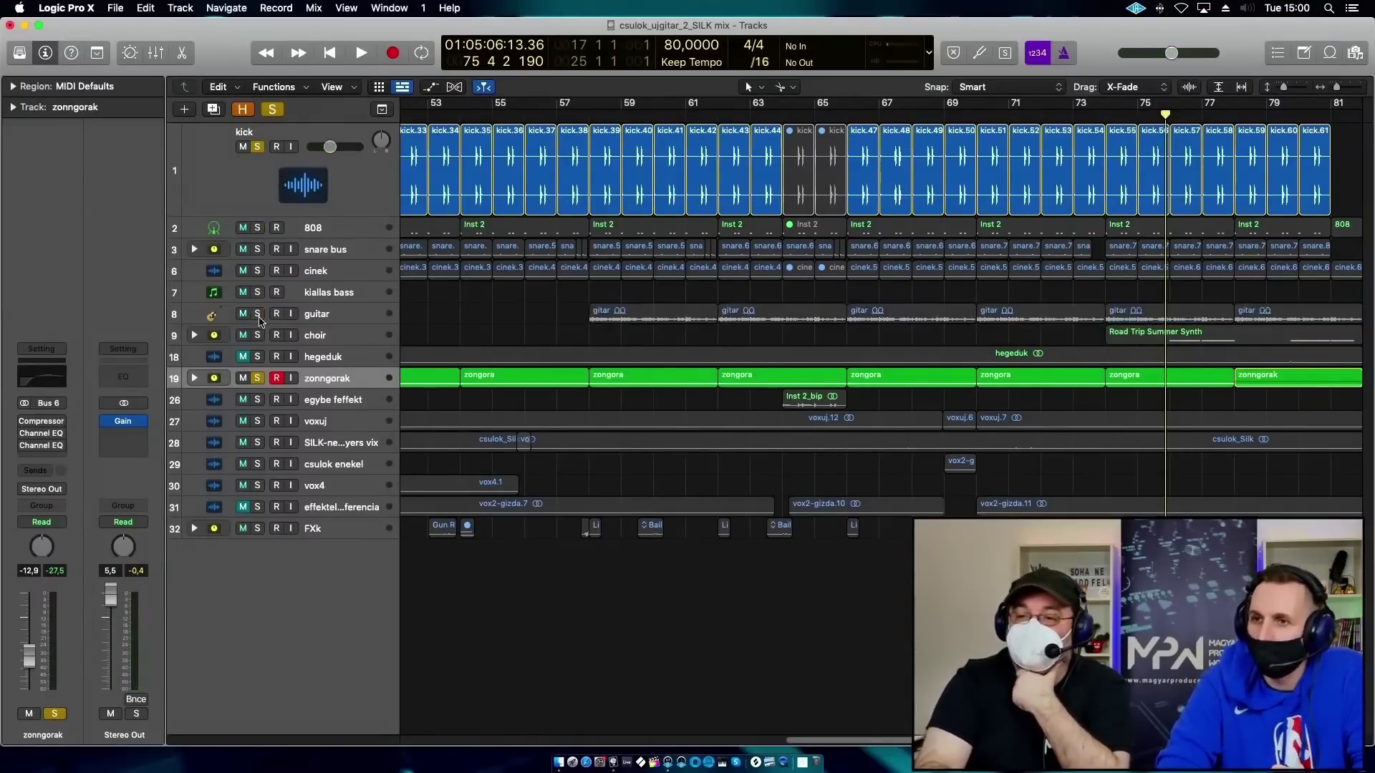
pyautogui.click(258, 378)
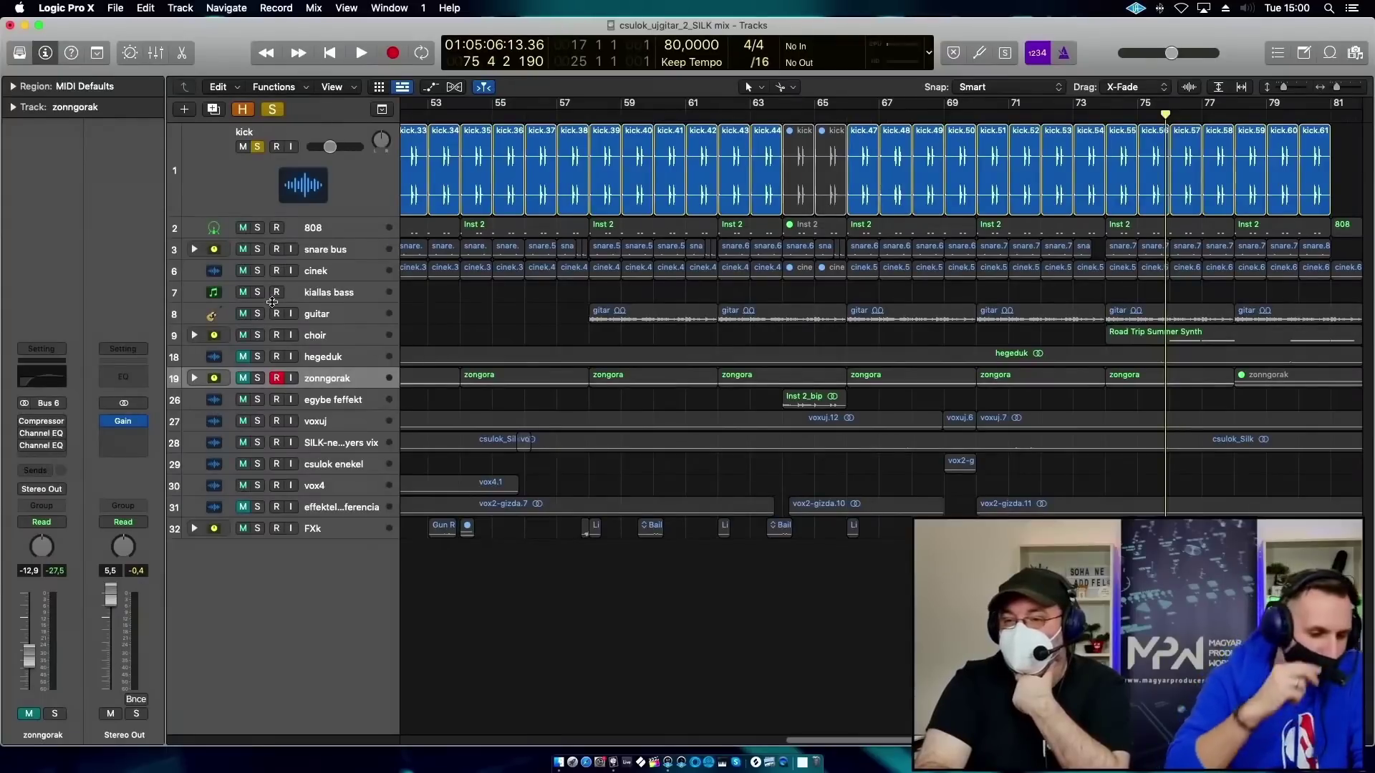
pyautogui.click(243, 228)
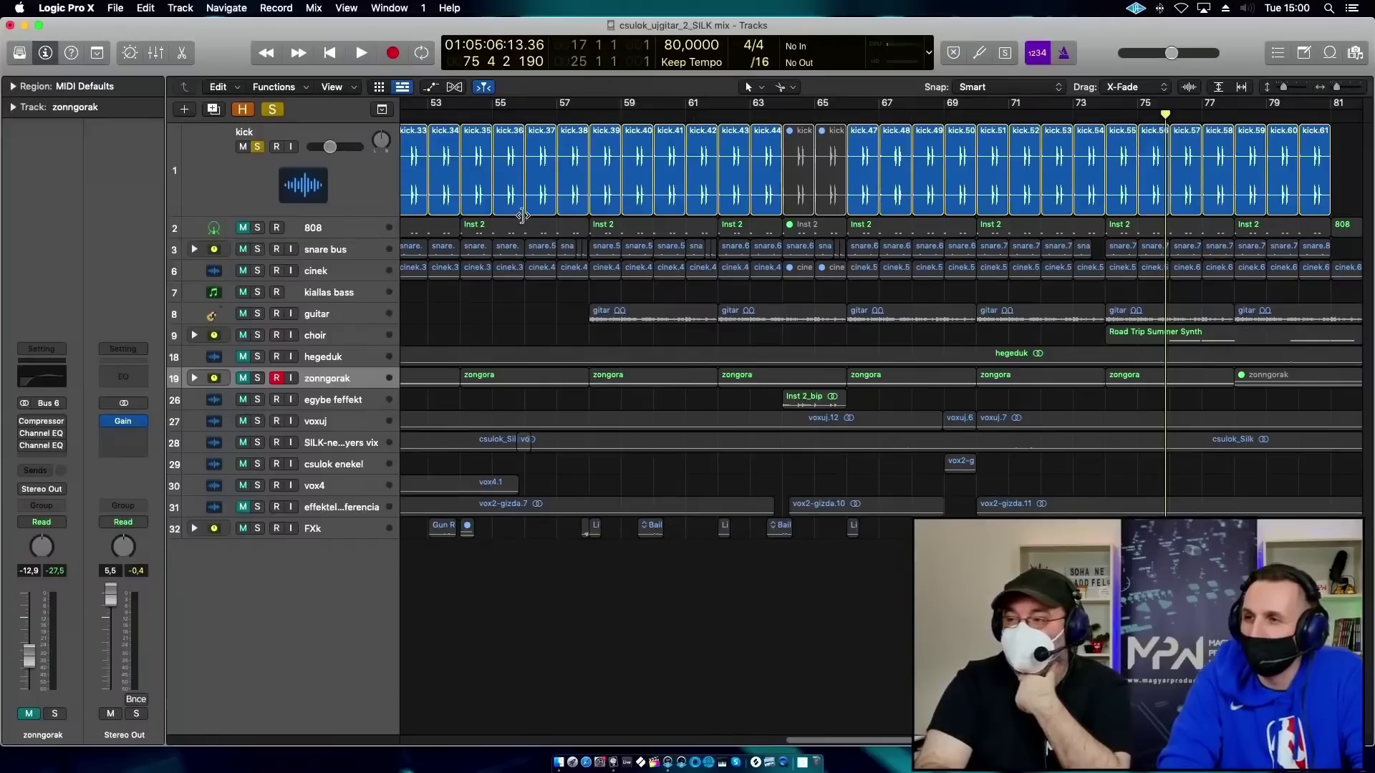
# Turn the bar 17–25 cycle back on and play the kick, adding the 808 to the solo during playback.
pyautogui.moveTo(863, 745); pyautogui.dragTo(558, 737)
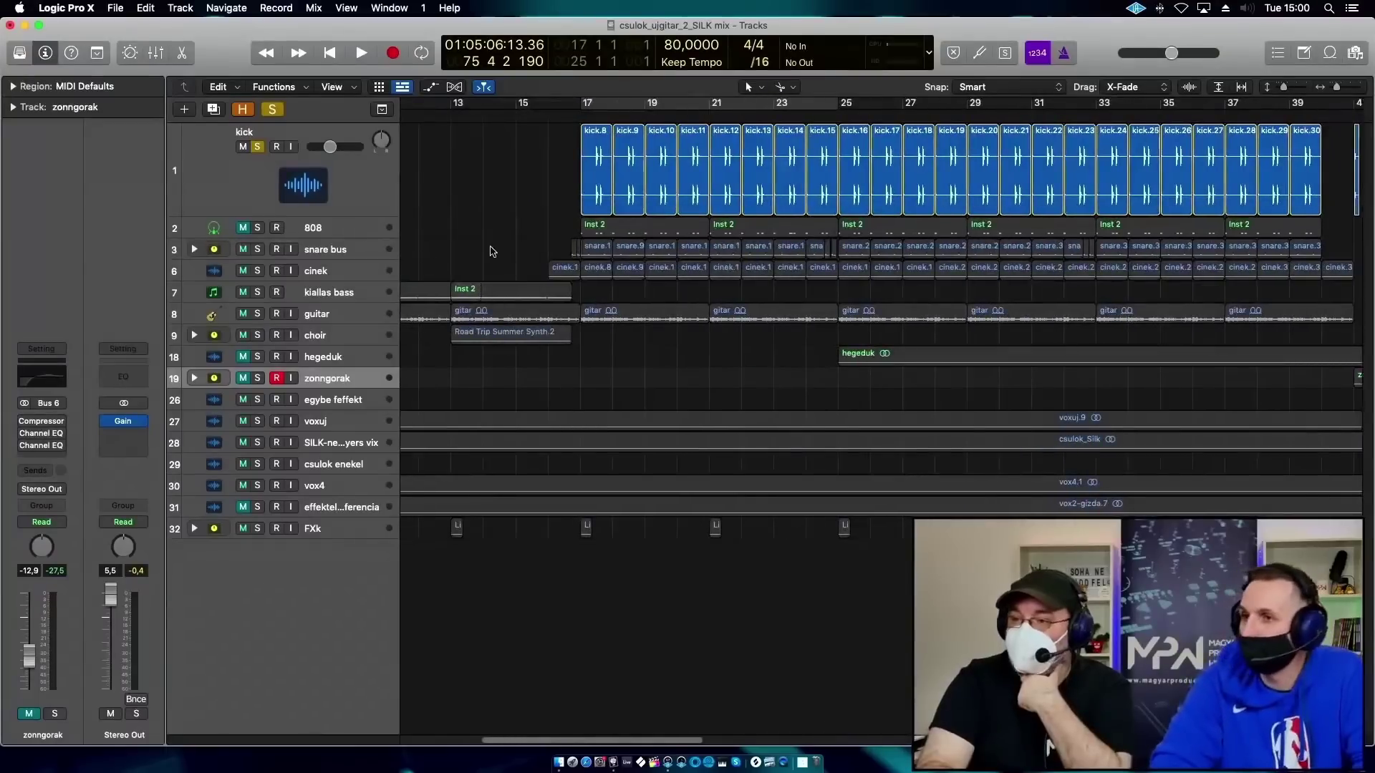
pyautogui.click(585, 108)
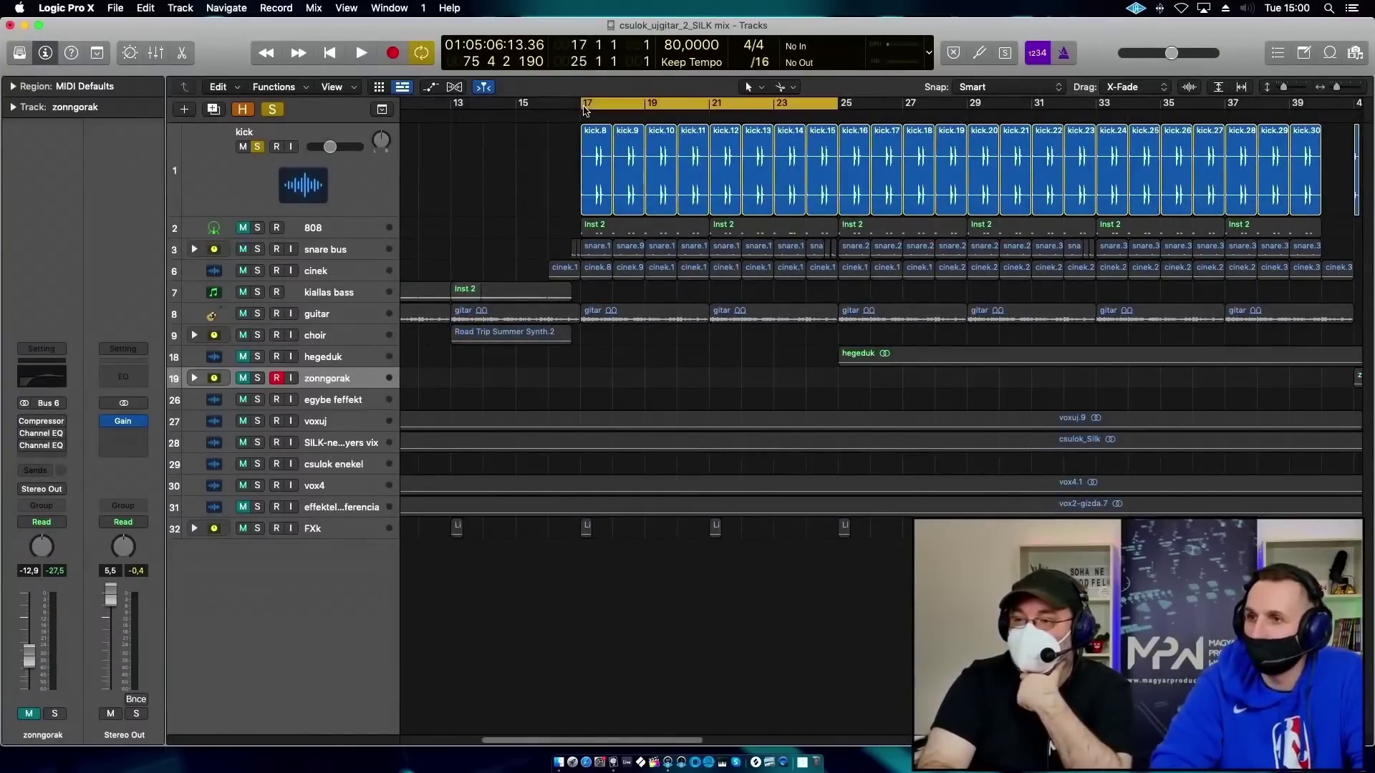
pyautogui.press('space')
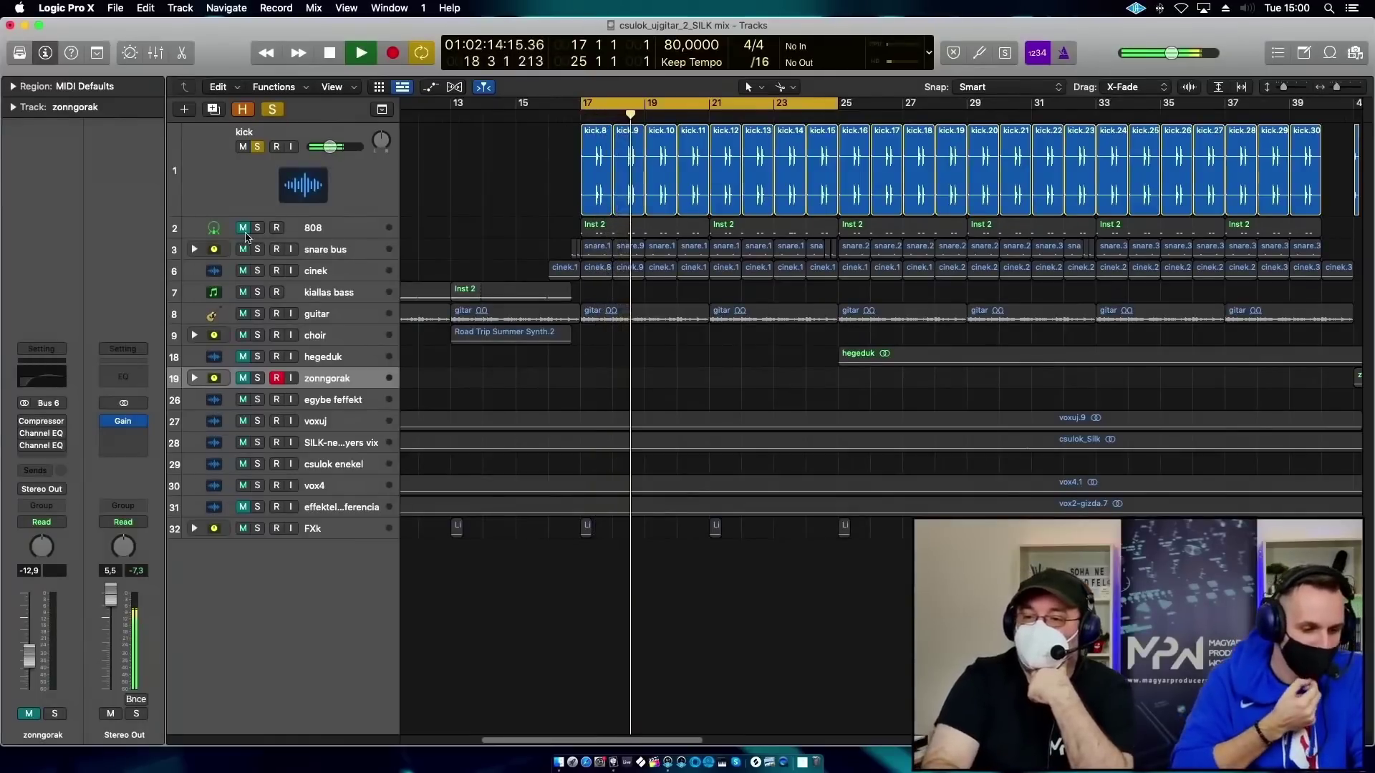
pyautogui.click(256, 228)
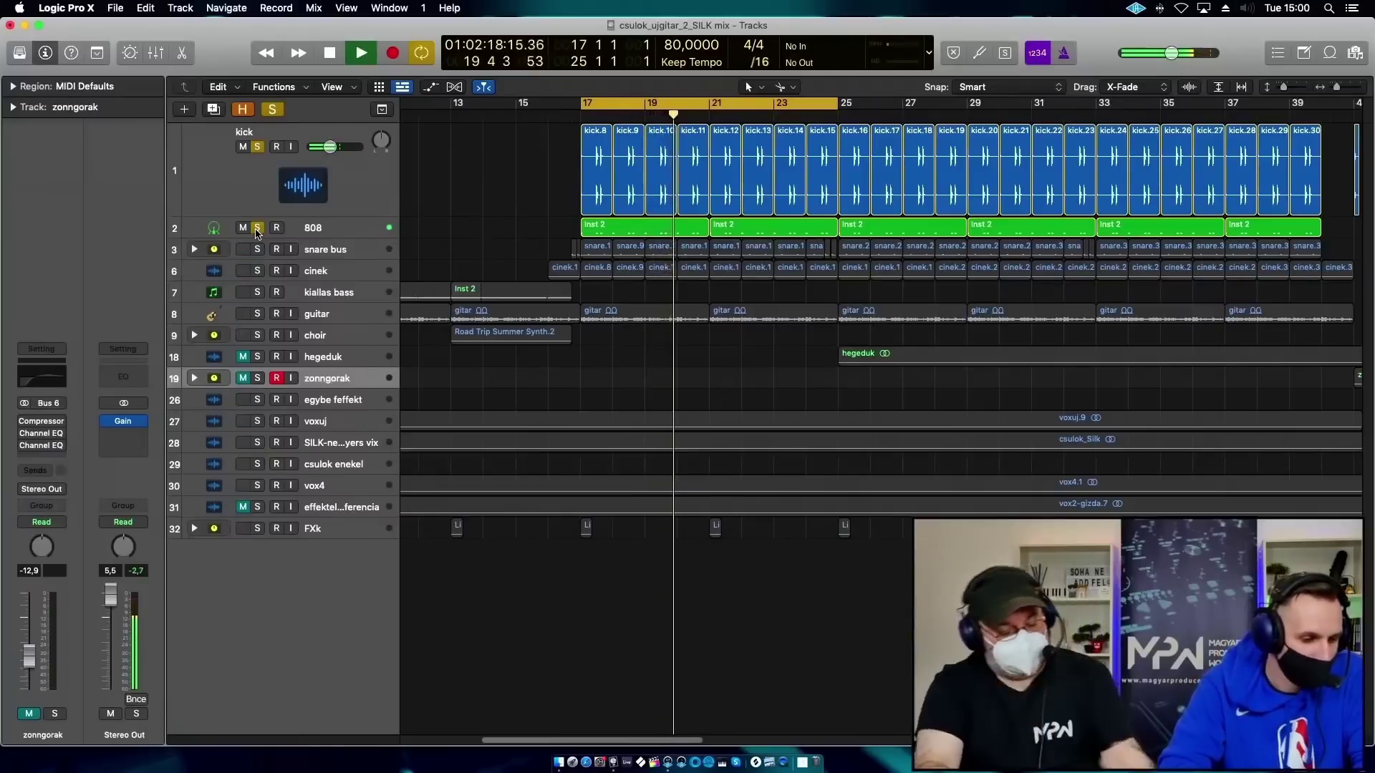
pyautogui.press('space')
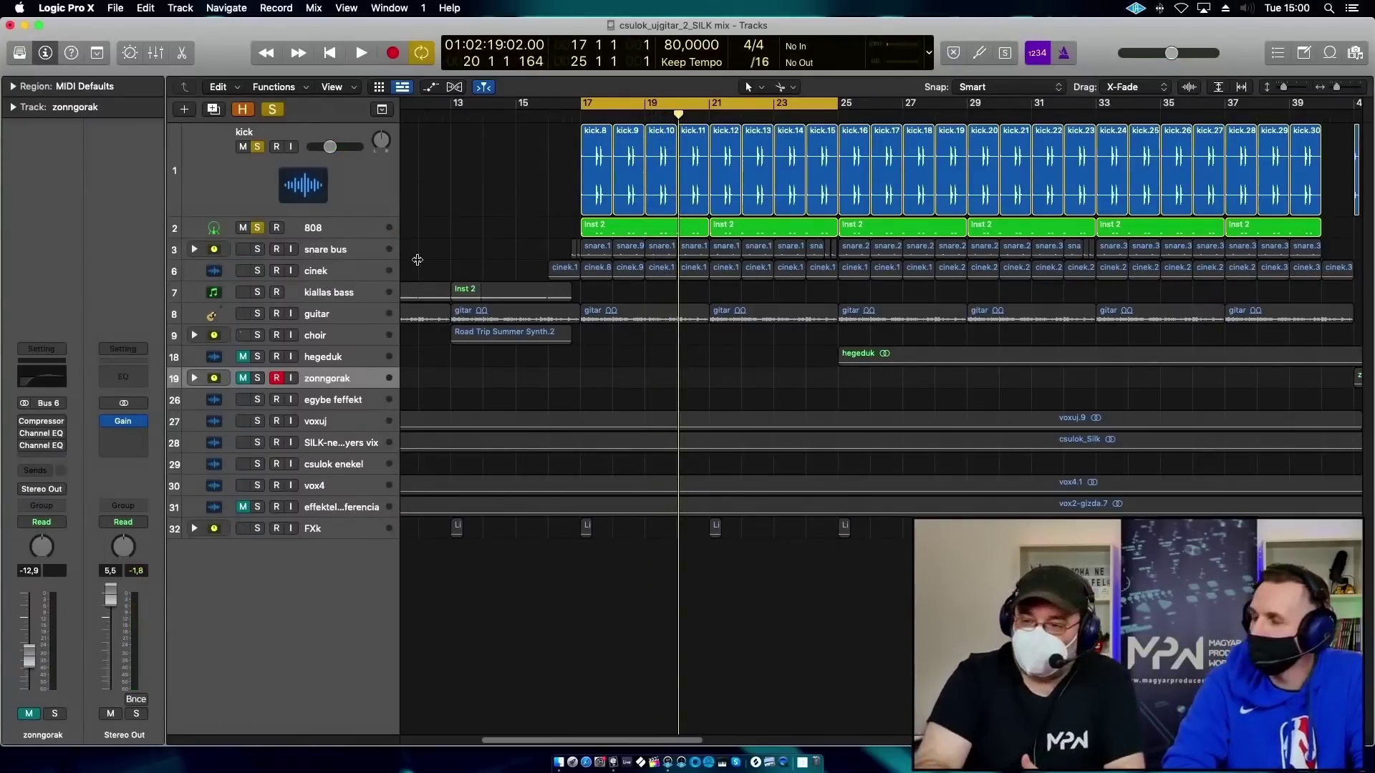
# Enlarge the 808 track and audition its bounced audio region Inst 2_bip in the bar 17–25 loop.
pyautogui.moveTo(351, 237); pyautogui.dragTo(334, 537)
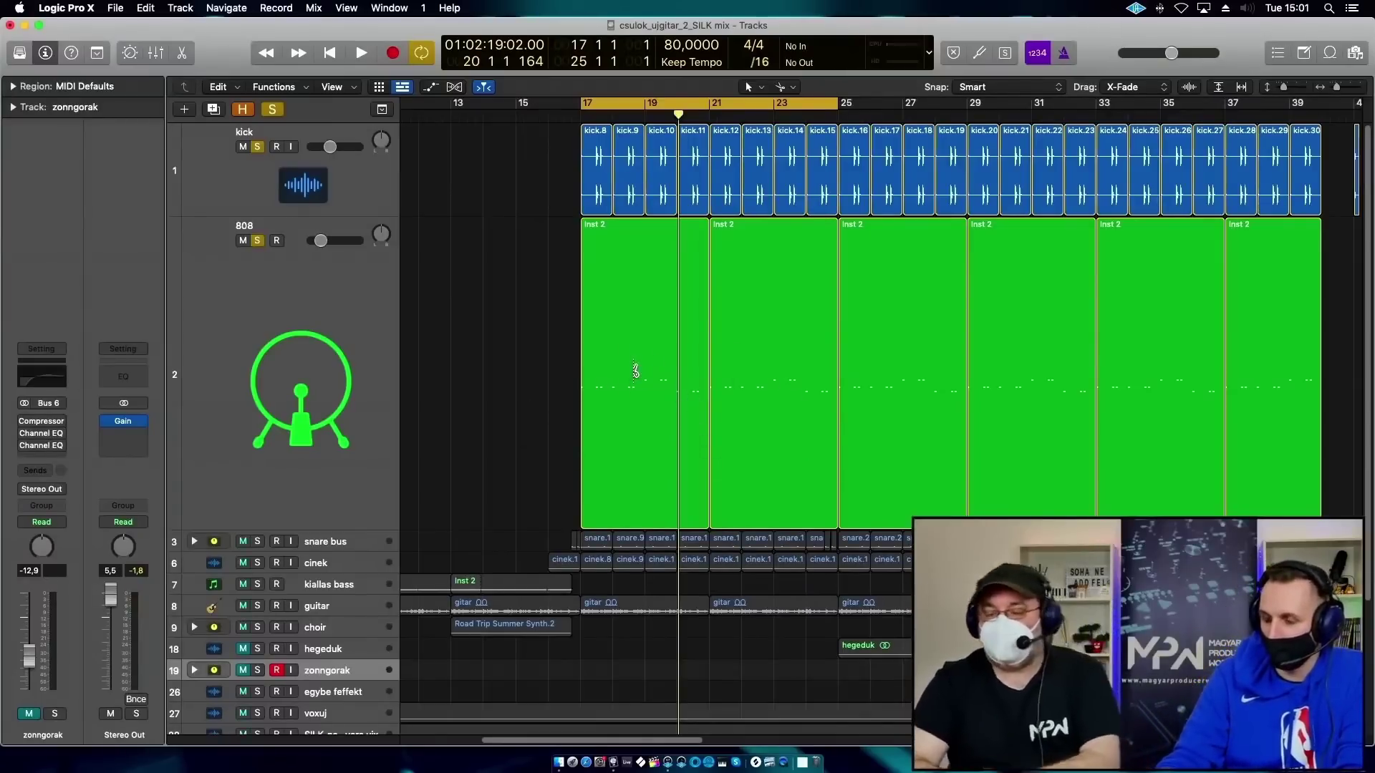
pyautogui.press('z')
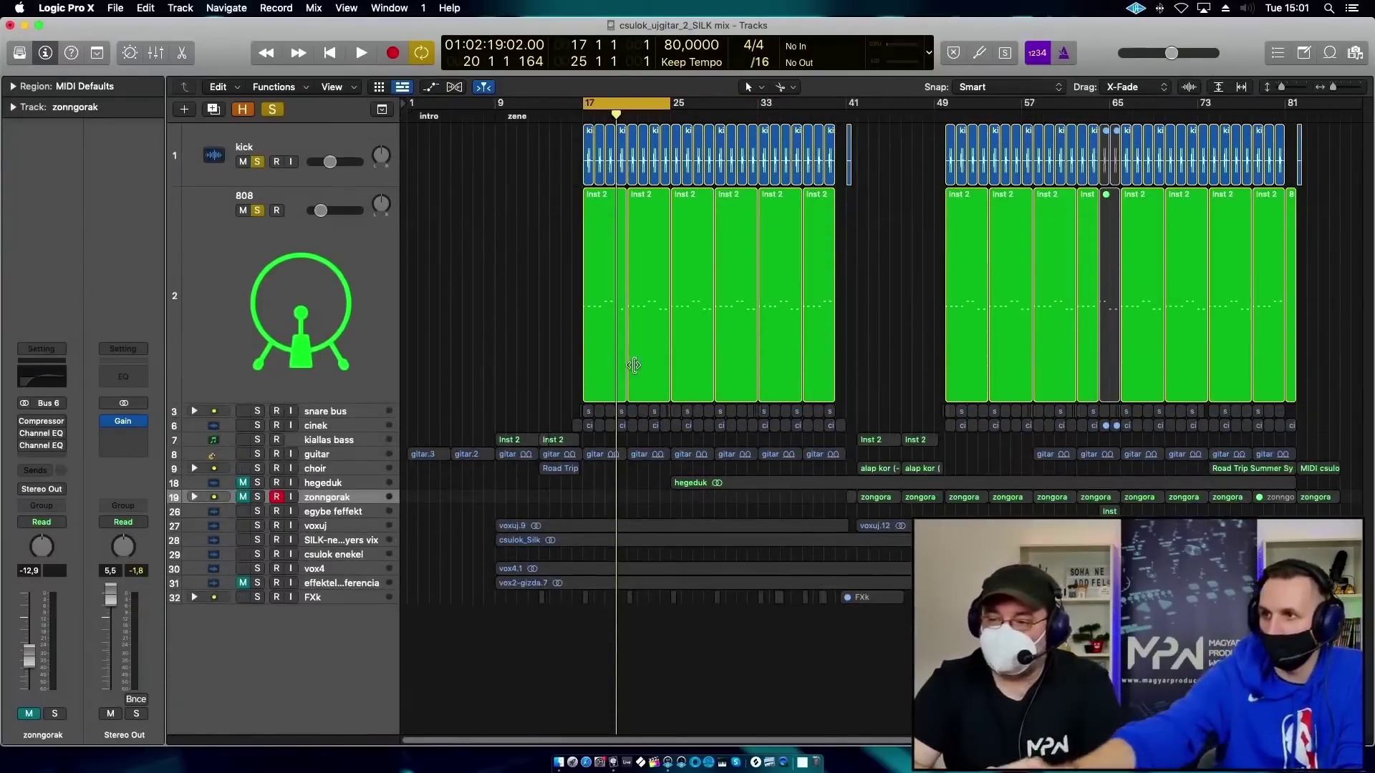
pyautogui.press('z')
pyautogui.press('space')
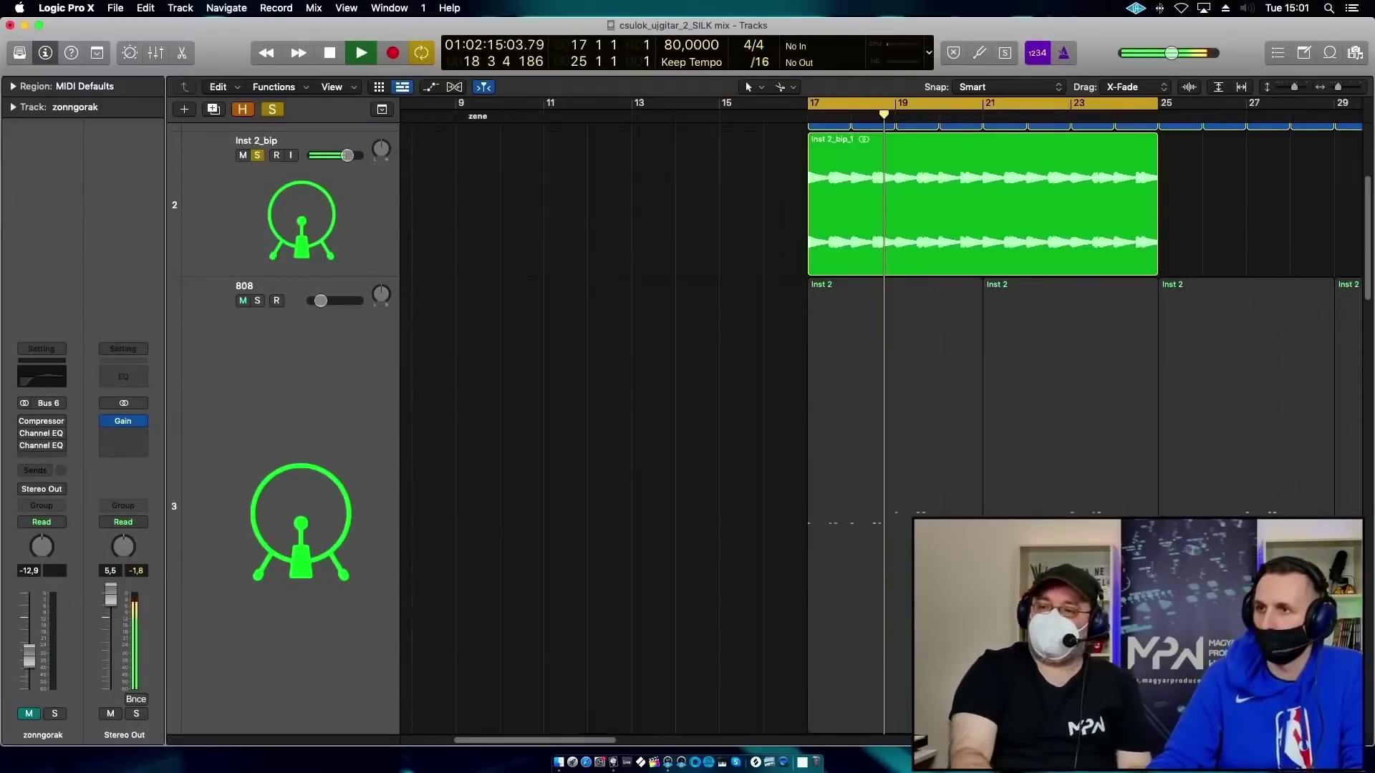
pyautogui.press('space')
# Examine the Inst 2_bip waveform in bar 17 up close and compare its attacks with the kick hits.
pyautogui.moveTo(1185, 214); pyautogui.dragTo(883, 407)
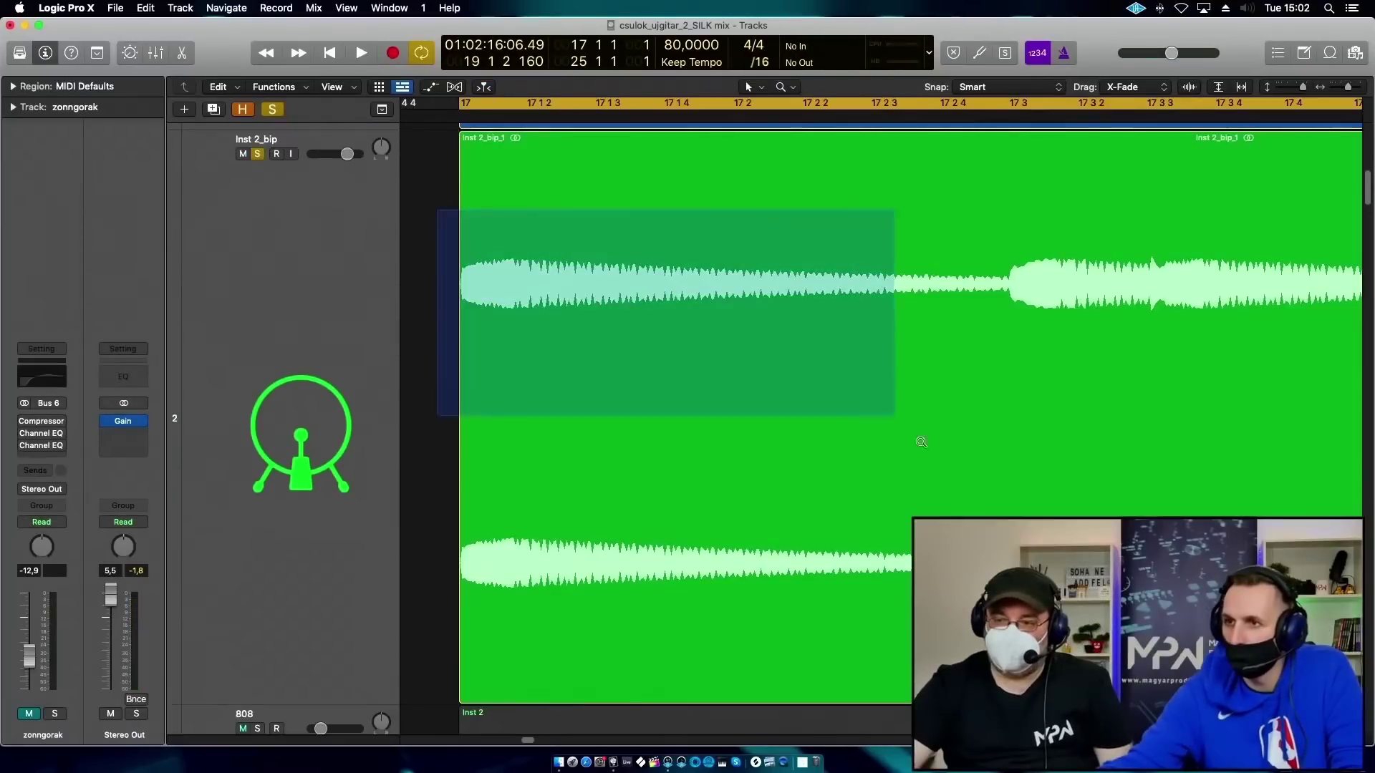
pyautogui.moveTo(466, 208); pyautogui.dragTo(1094, 635)
pyautogui.moveTo(536, 275); pyautogui.dragTo(1040, 629)
pyautogui.moveTo(537, 193); pyautogui.dragTo(1051, 670)
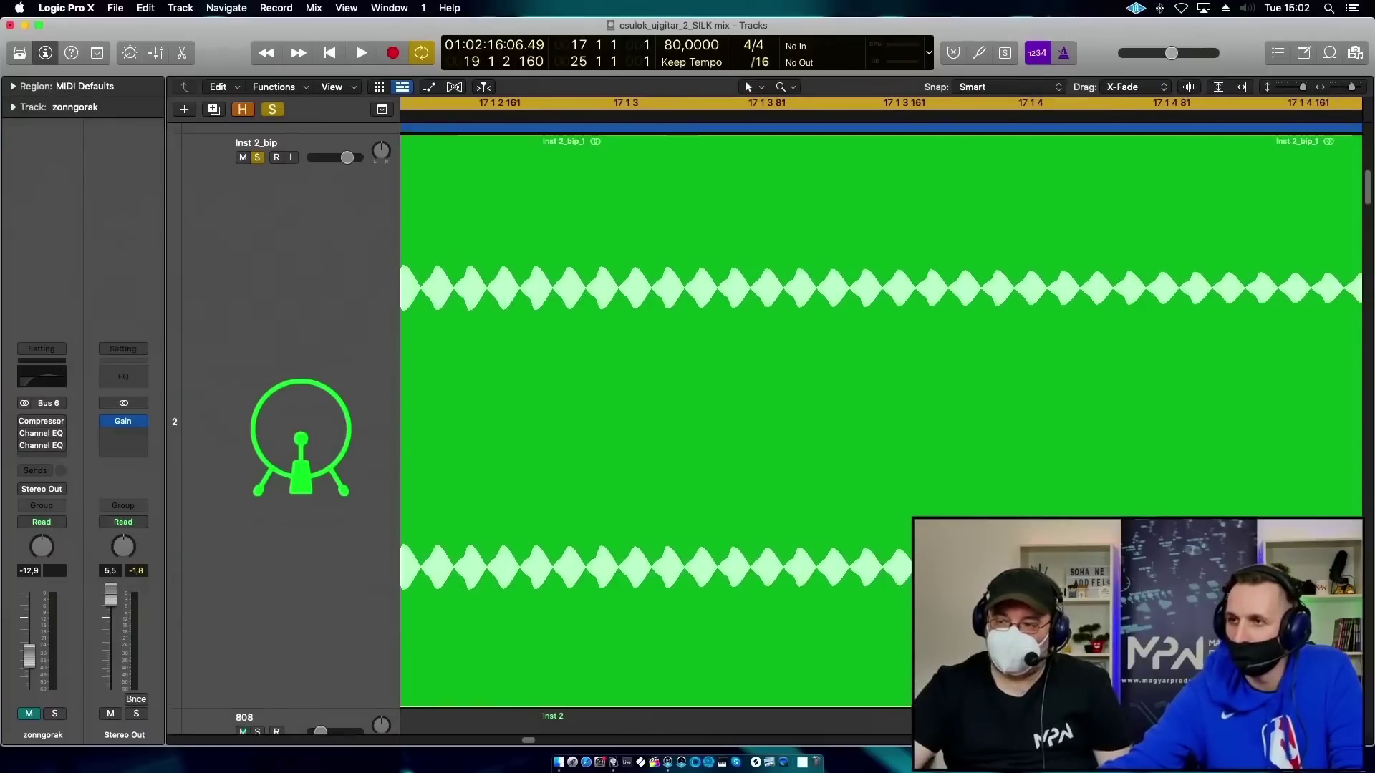
pyautogui.click(713, 352)
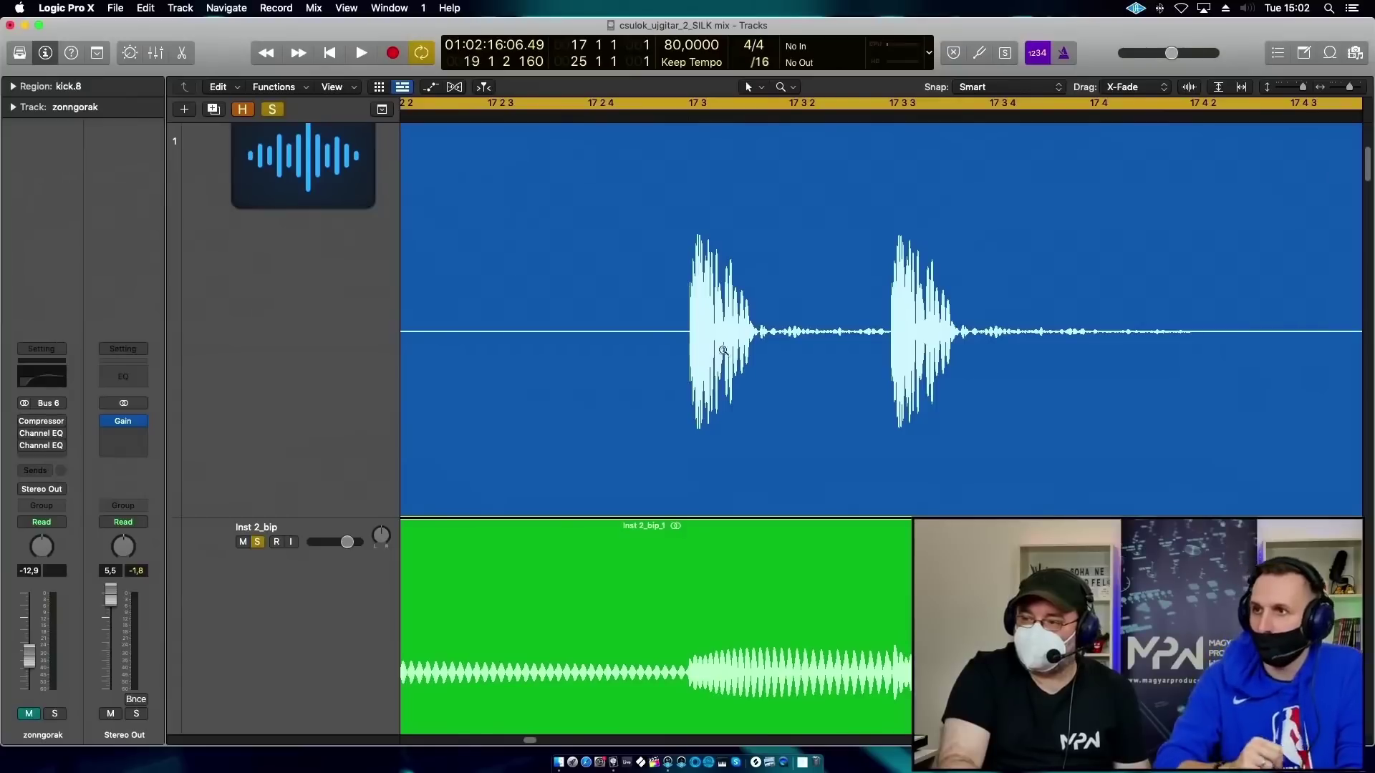
# Examine the kick and Inst 2_bip waveforms up close at bar 17 beat 3 and compare their phase.
pyautogui.moveTo(739, 340); pyautogui.dragTo(733, 347)
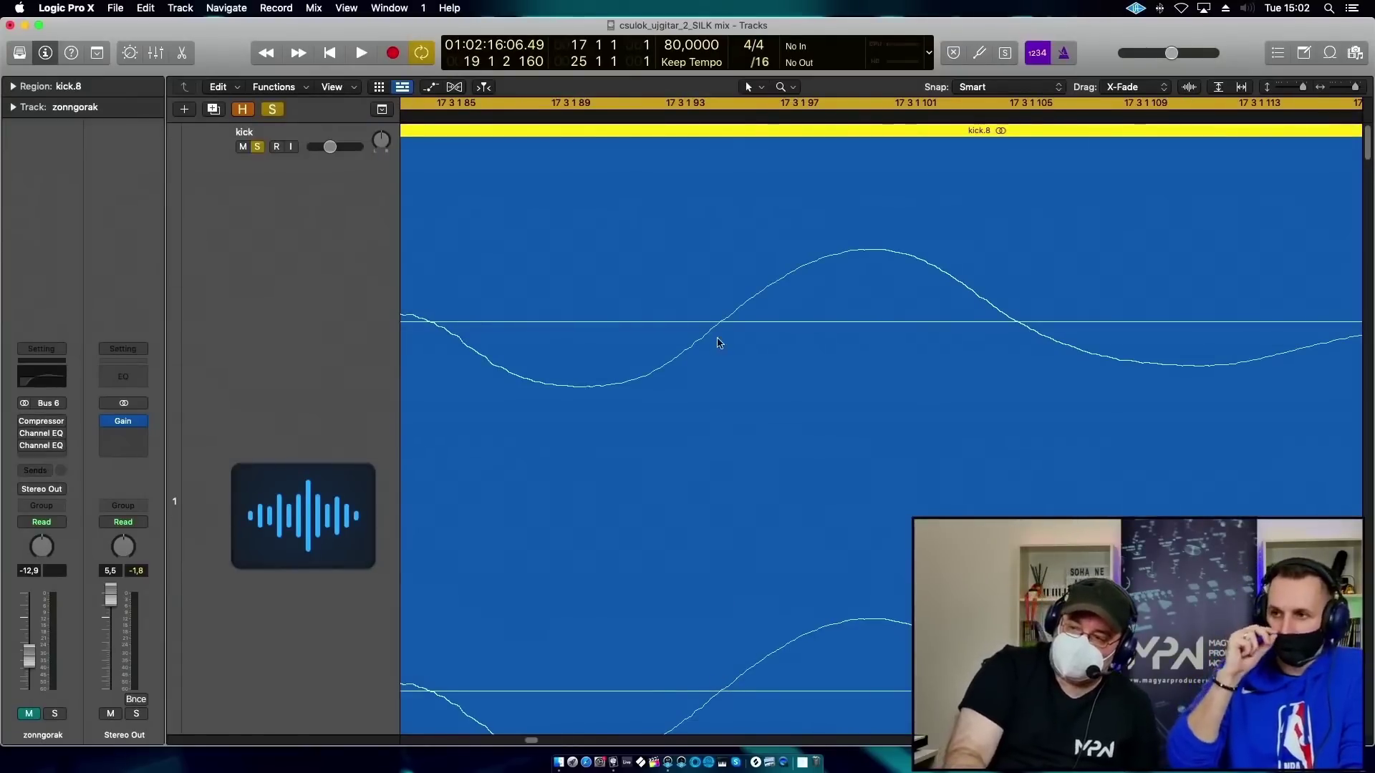
pyautogui.scroll(-1, 1074, 376)
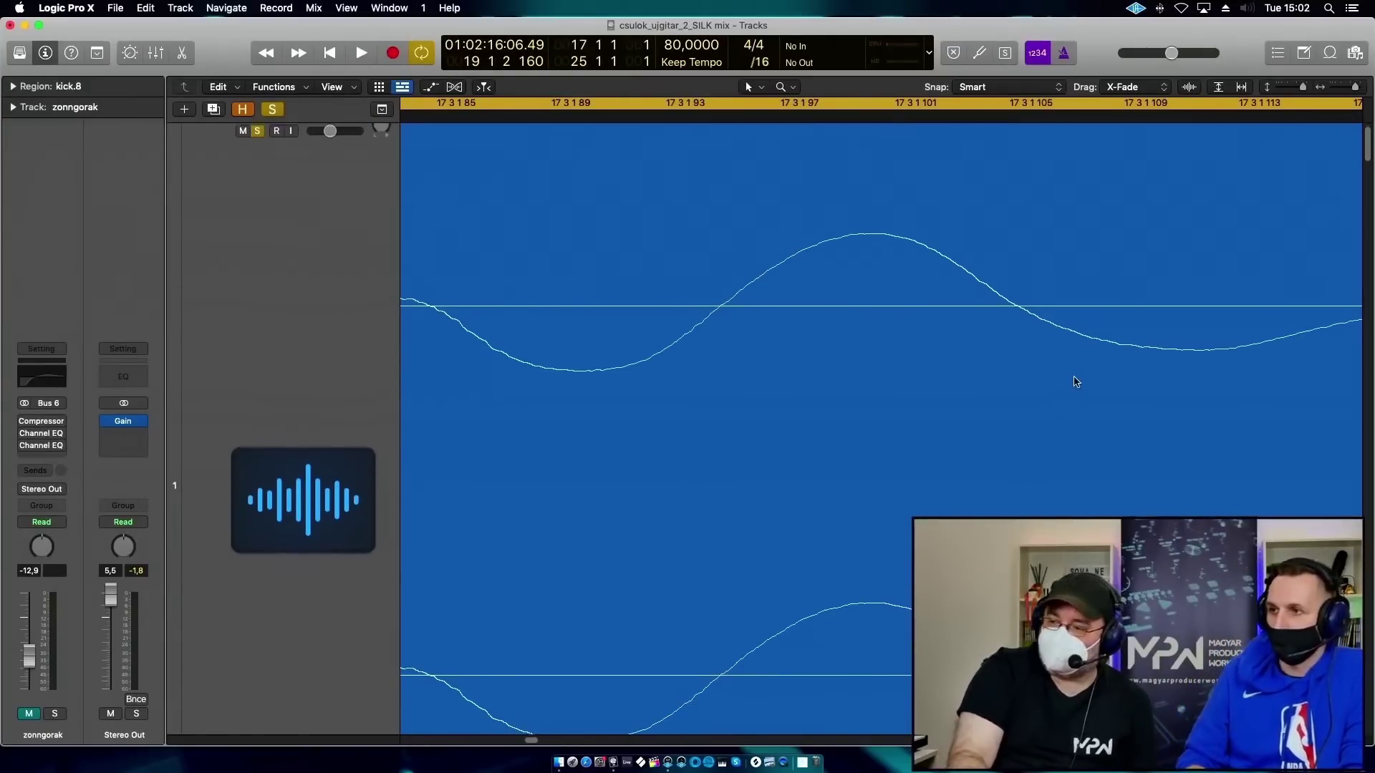
pyautogui.scroll(1, 1074, 380)
pyautogui.scroll(-9, 1084, 381)
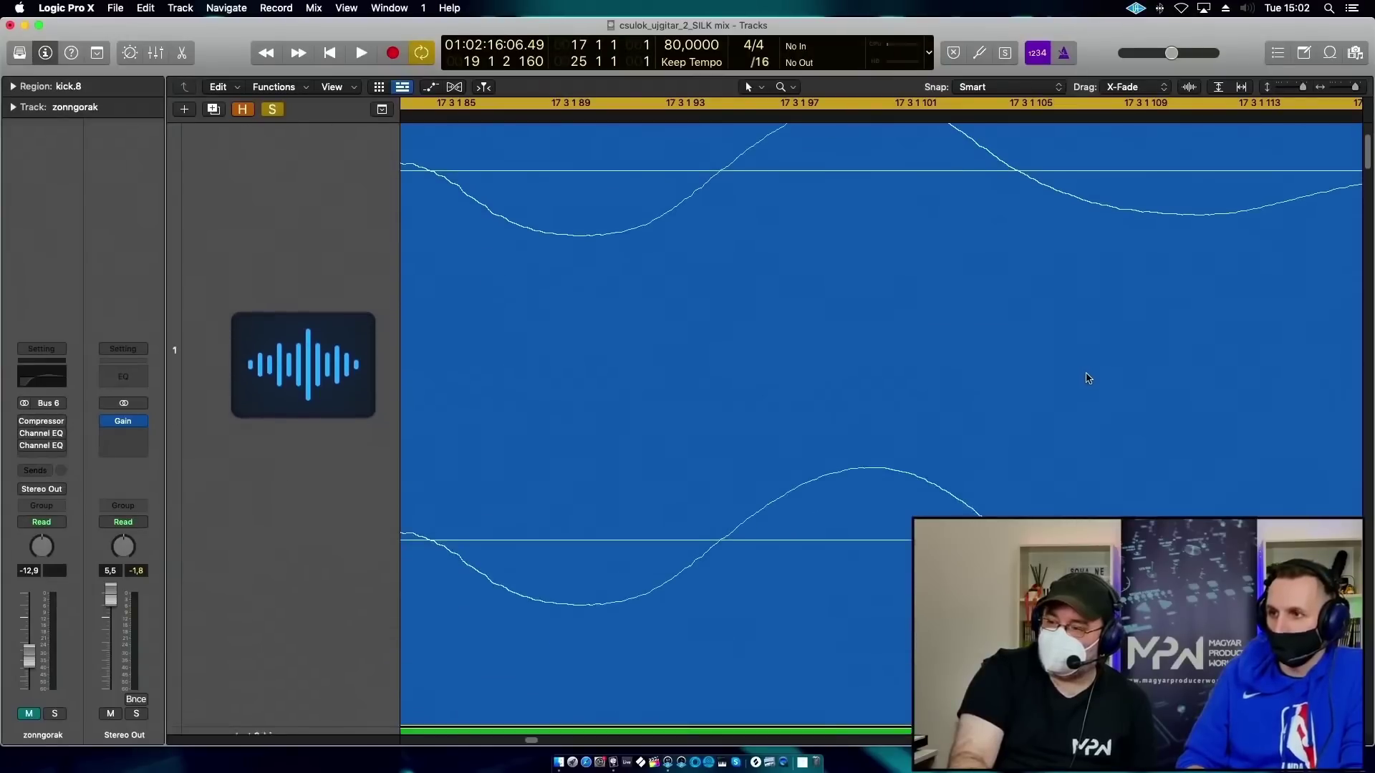
pyautogui.scroll(-15, 1084, 381)
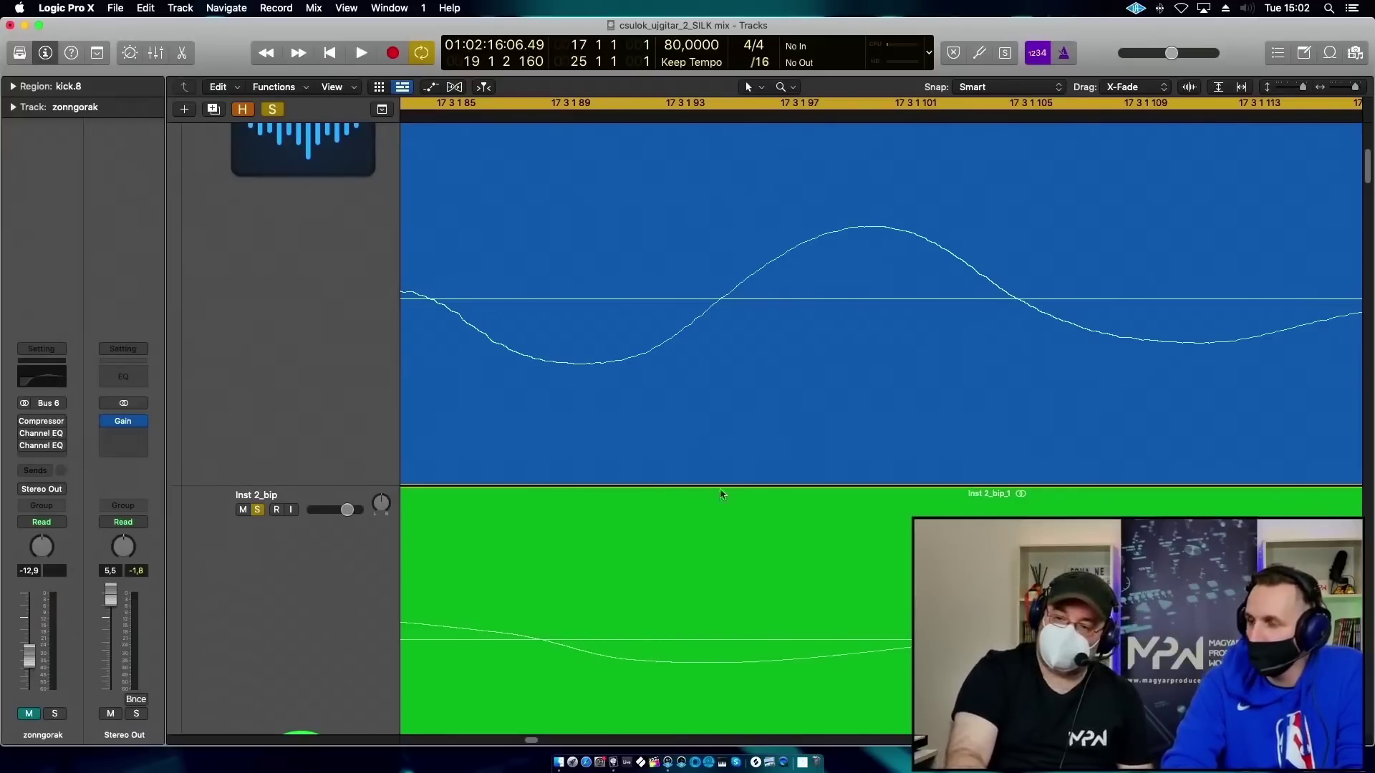
pyautogui.scroll(1, 831, 536)
pyautogui.scroll(-5, 824, 534)
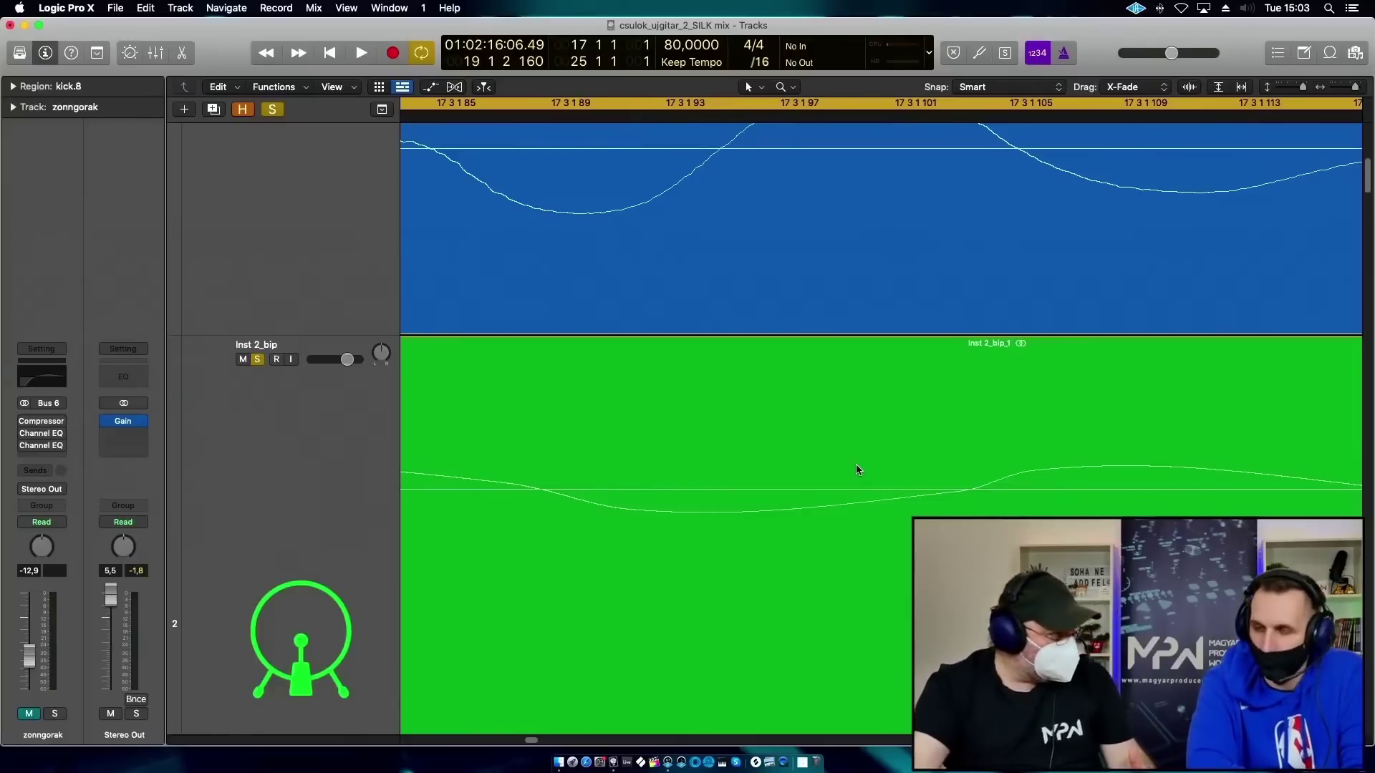
pyautogui.scroll(-2, 888, 455)
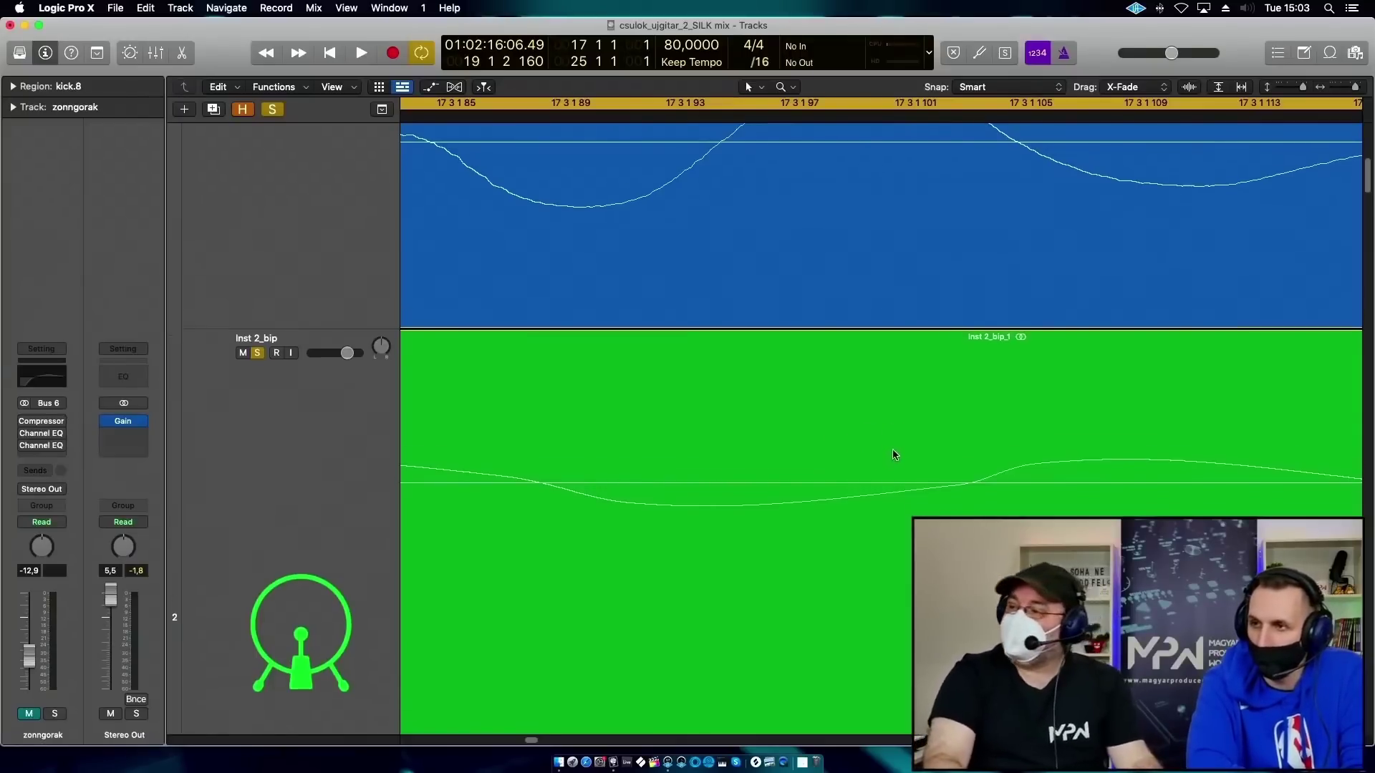
pyautogui.scroll(6, 892, 445)
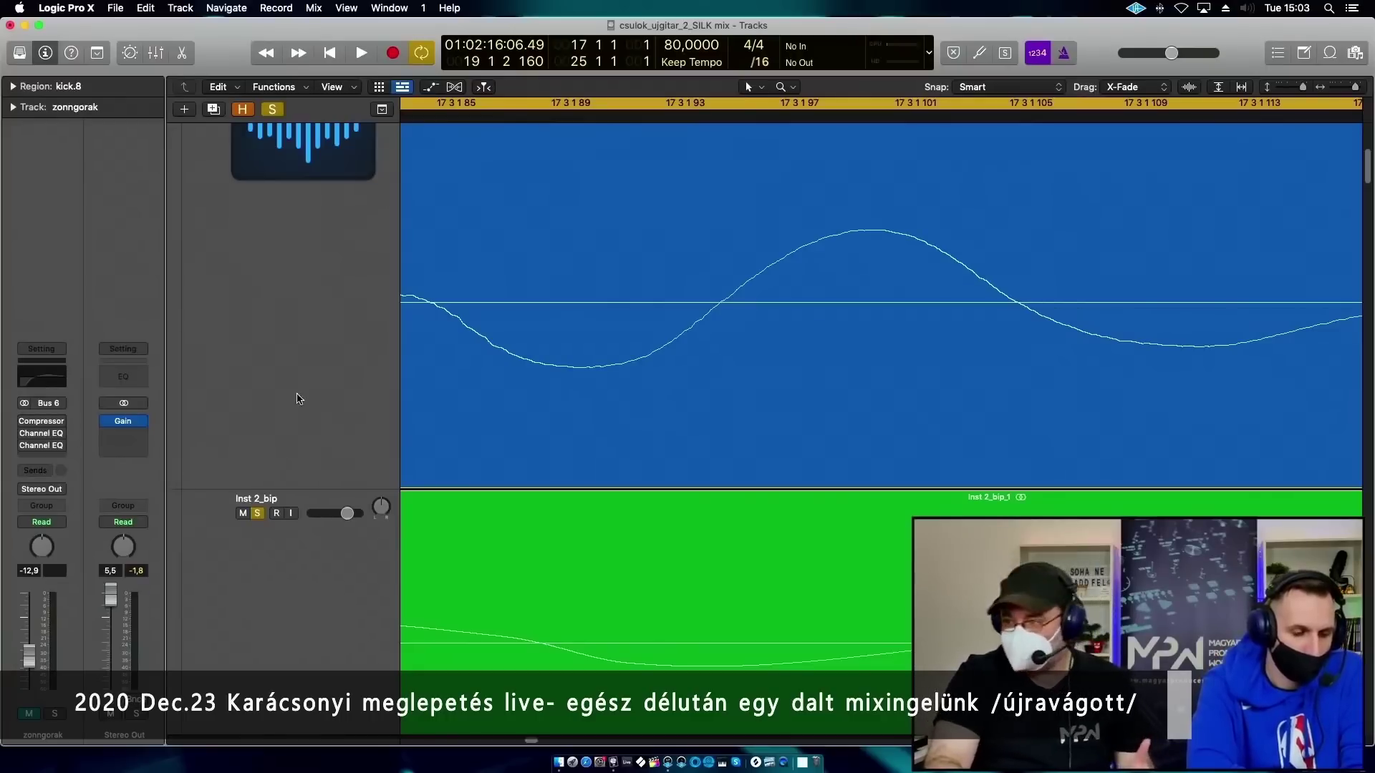
# Clear all track solos and delete the bounced Inst 2_bip track.
pyautogui.keyDown('ctrl'); pyautogui.keyDown('alt'); pyautogui.click(657, 379); pyautogui.keyUp('alt'); pyautogui.keyUp('ctrl')
pyautogui.keyDown('ctrl'); pyautogui.keyDown('alt'); pyautogui.click(649, 383); pyautogui.keyUp('alt'); pyautogui.keyUp('ctrl')
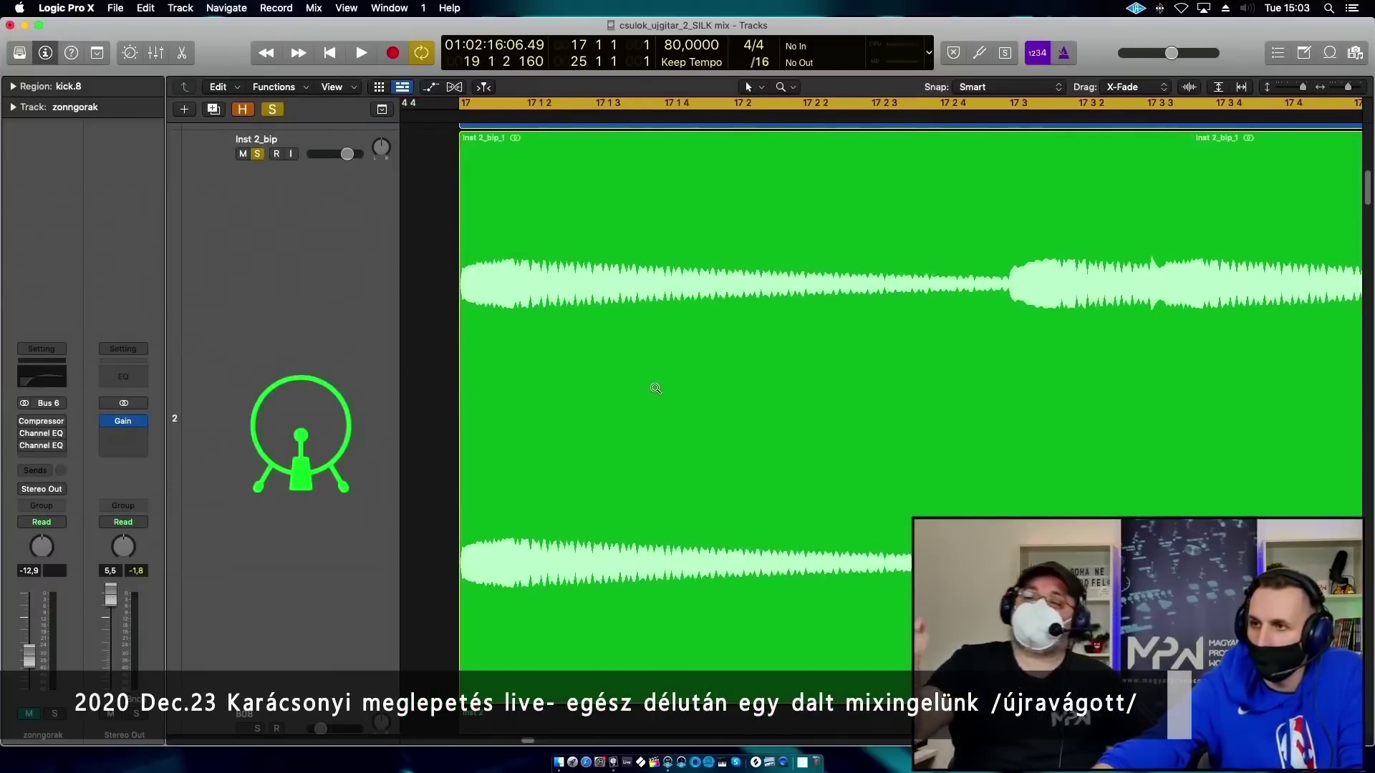
pyautogui.keyDown('ctrl'); pyautogui.keyDown('alt'); pyautogui.click(655, 388); pyautogui.keyUp('alt'); pyautogui.keyUp('ctrl')
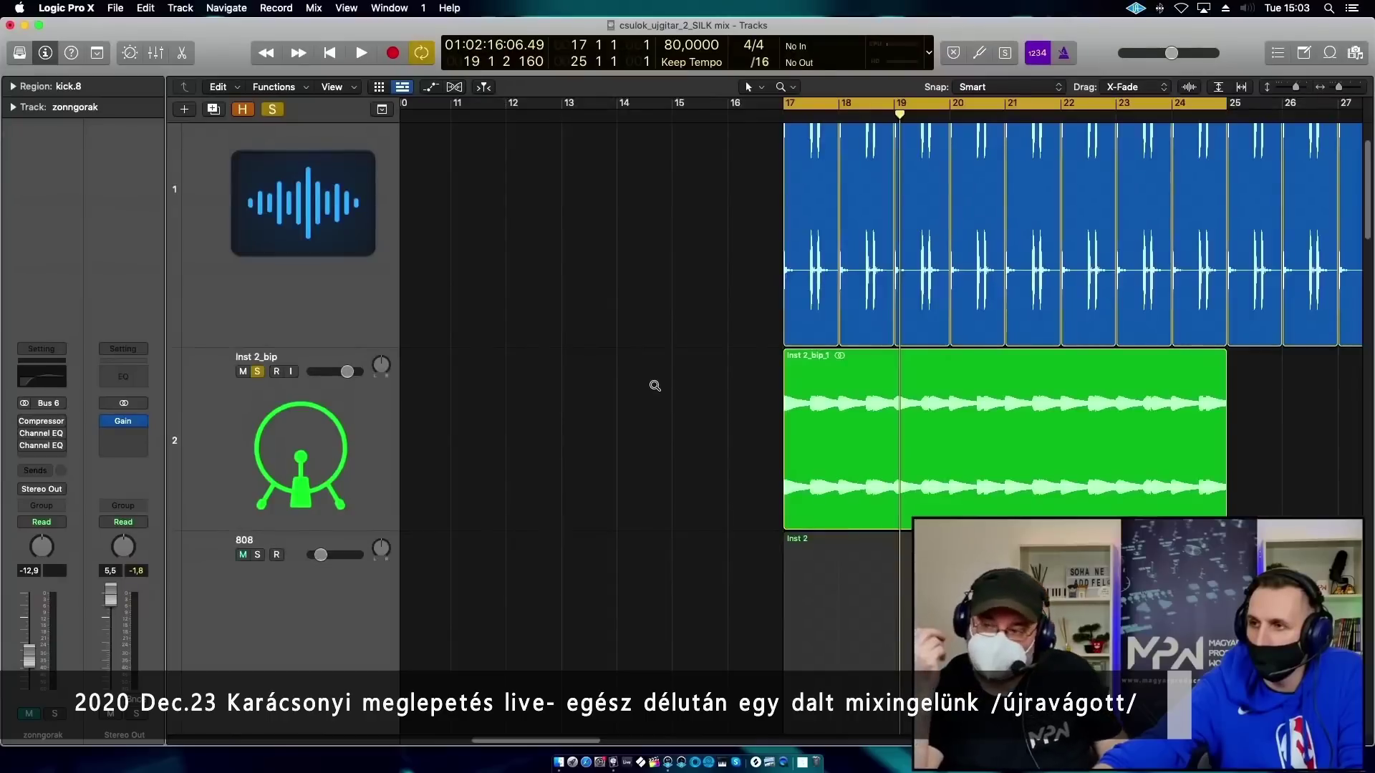
pyautogui.click(1221, 89)
pyautogui.click(1241, 88)
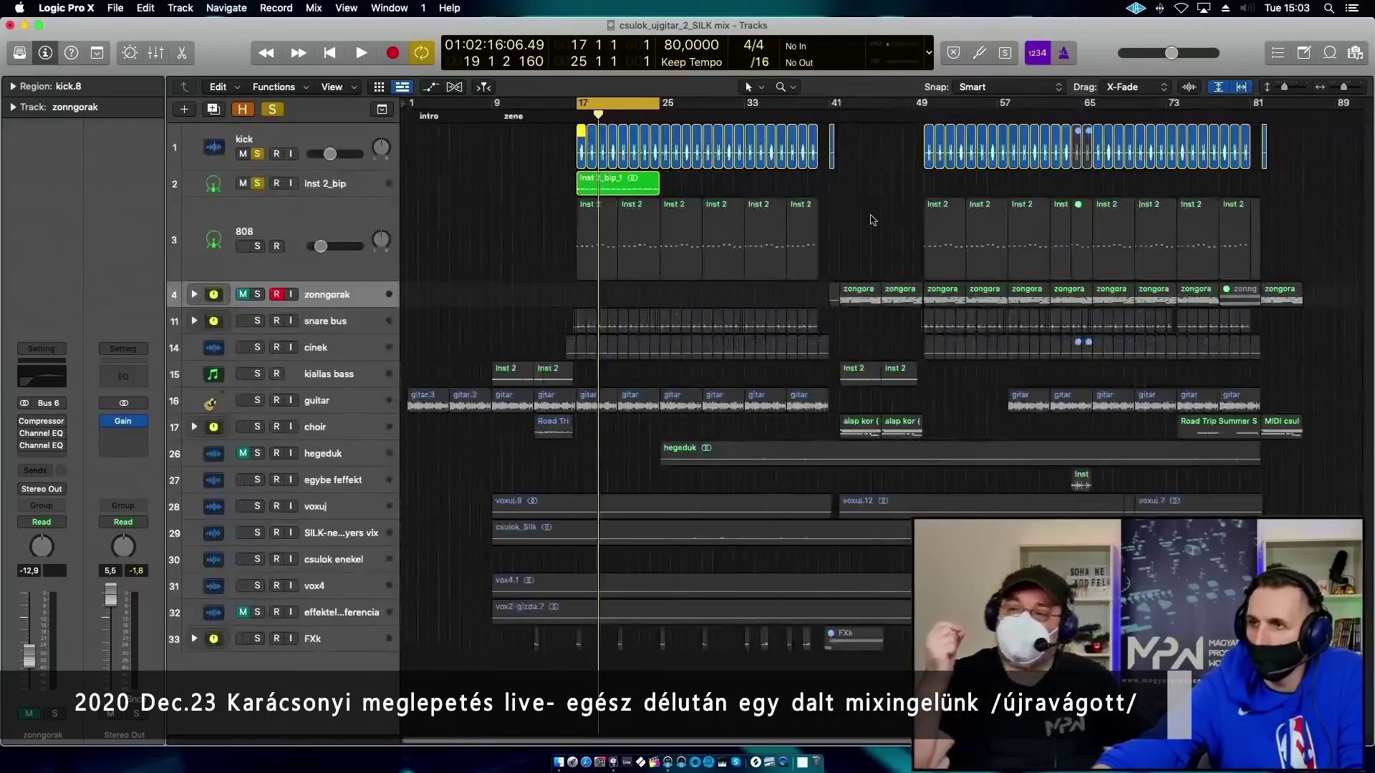
pyautogui.click(338, 185)
pyautogui.click(1294, 87)
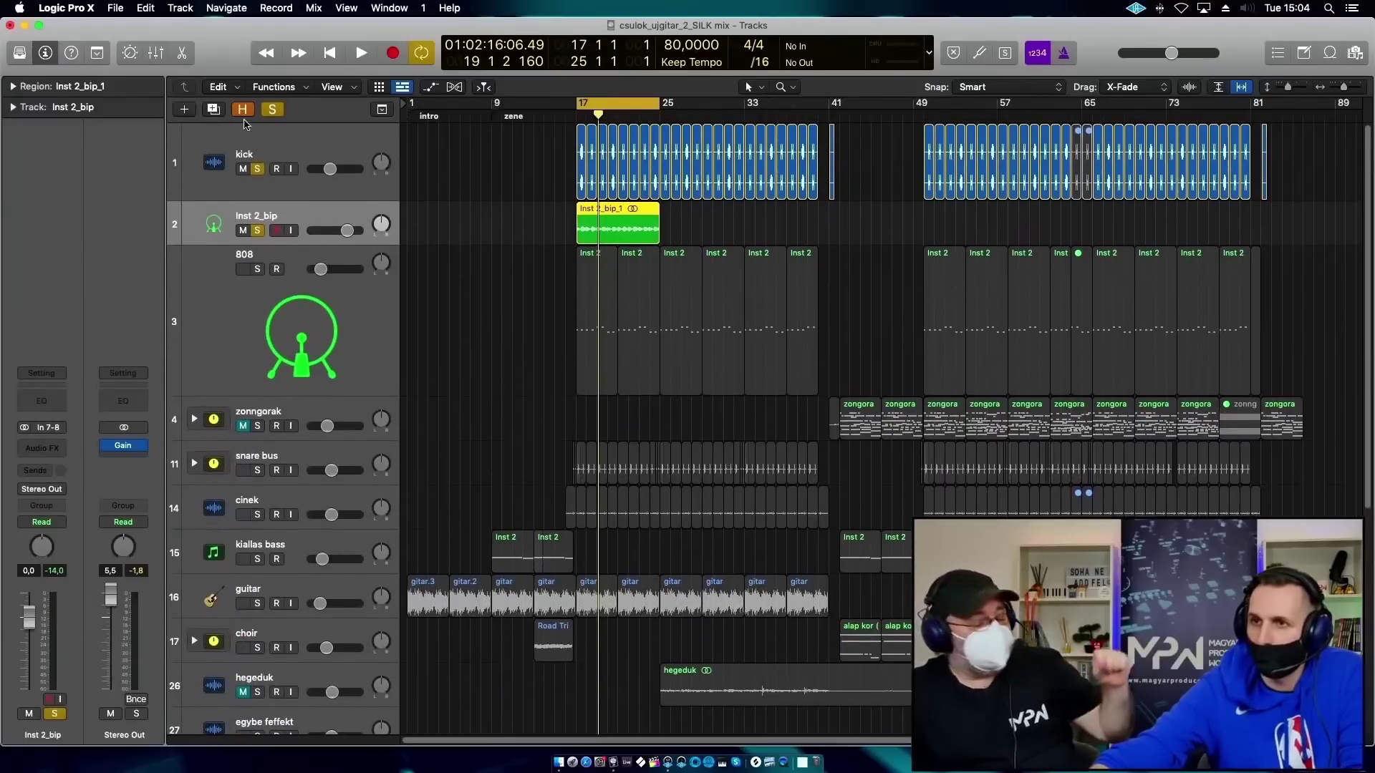
pyautogui.click(272, 109)
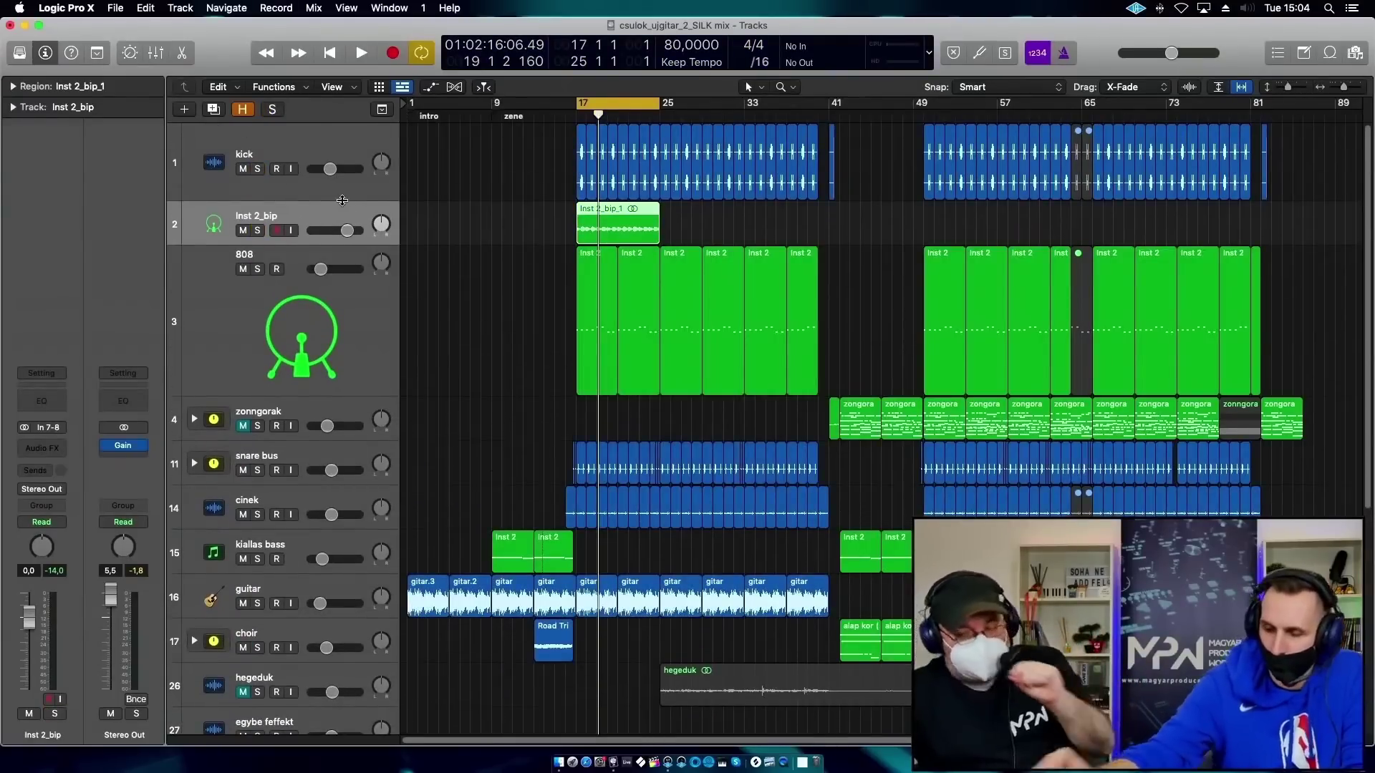
pyautogui.press('super+BackSpace')
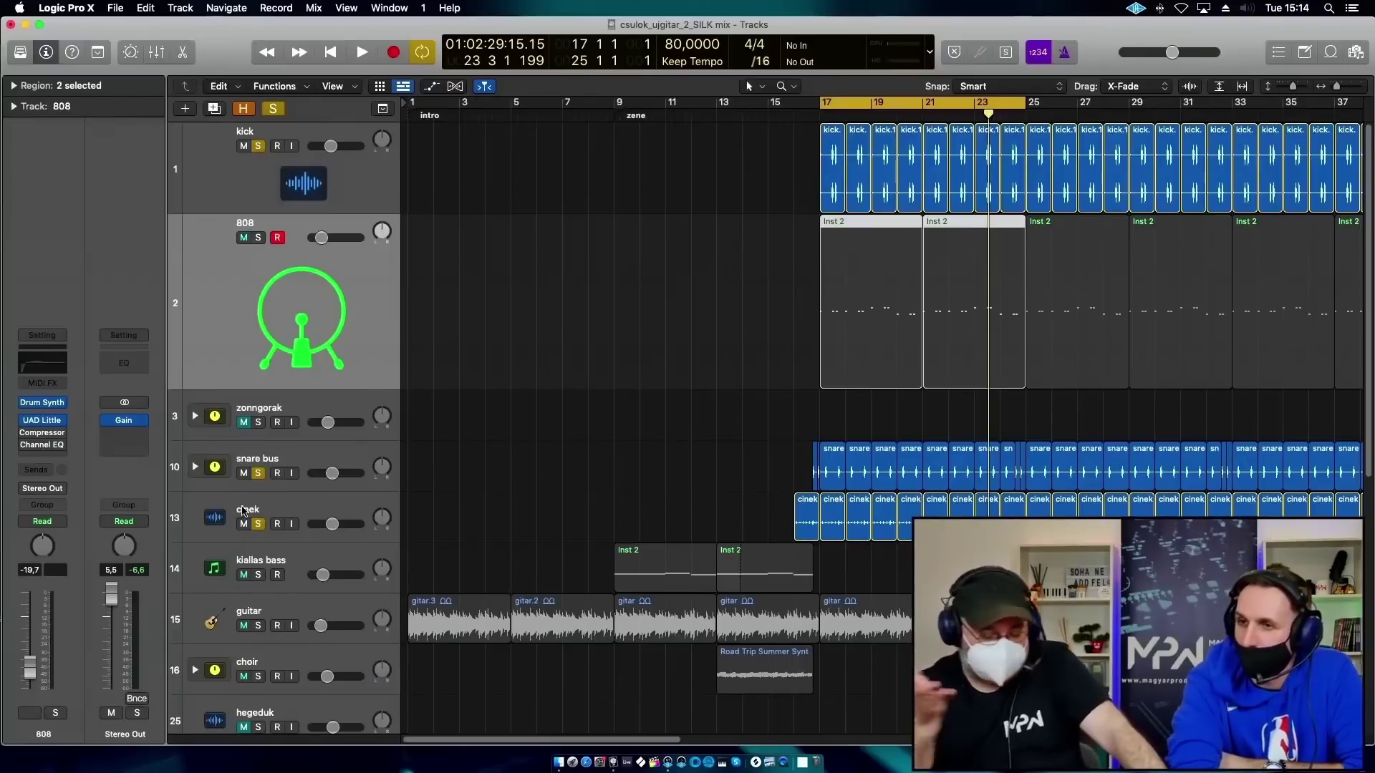
# Audition the soloed kick, snare bus and cinek together in the bar 17–25 loop.
pyautogui.press('space')
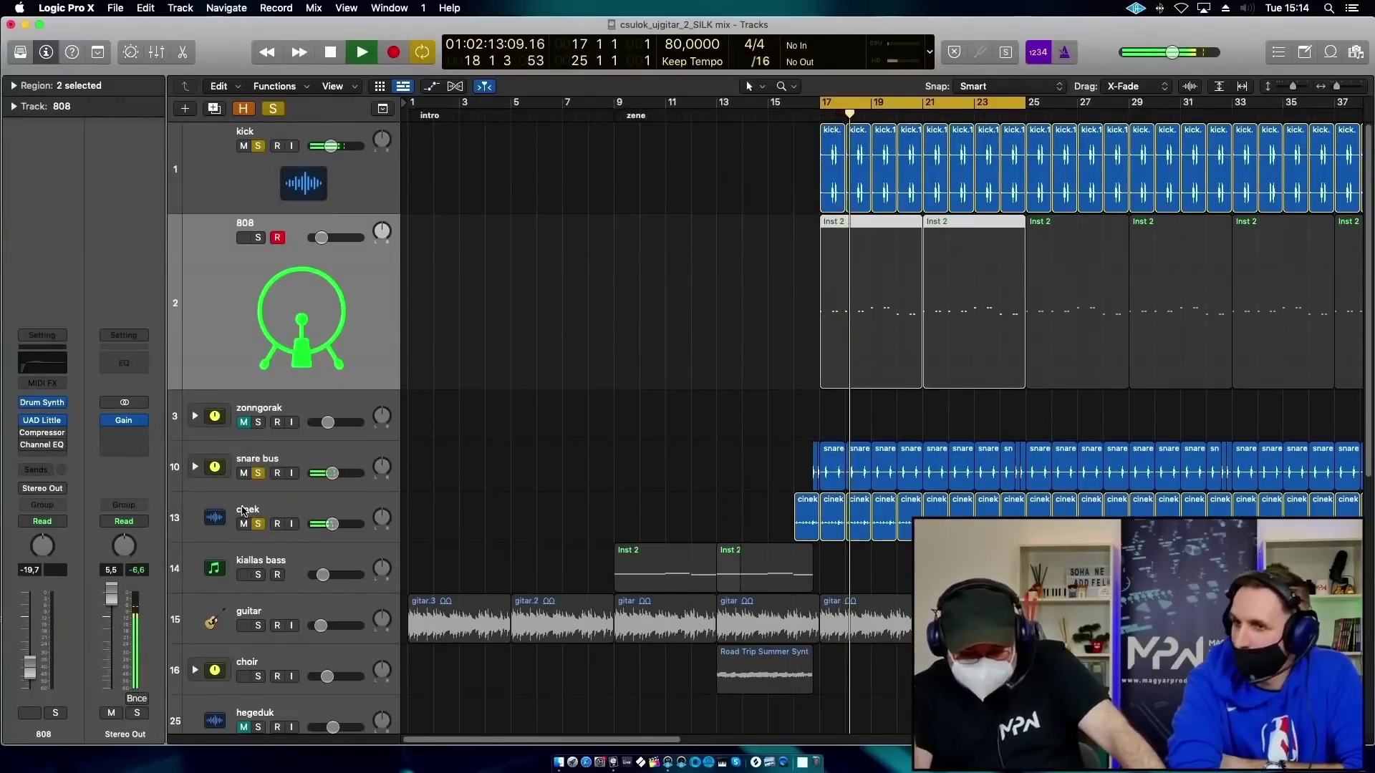
pyautogui.press('space')
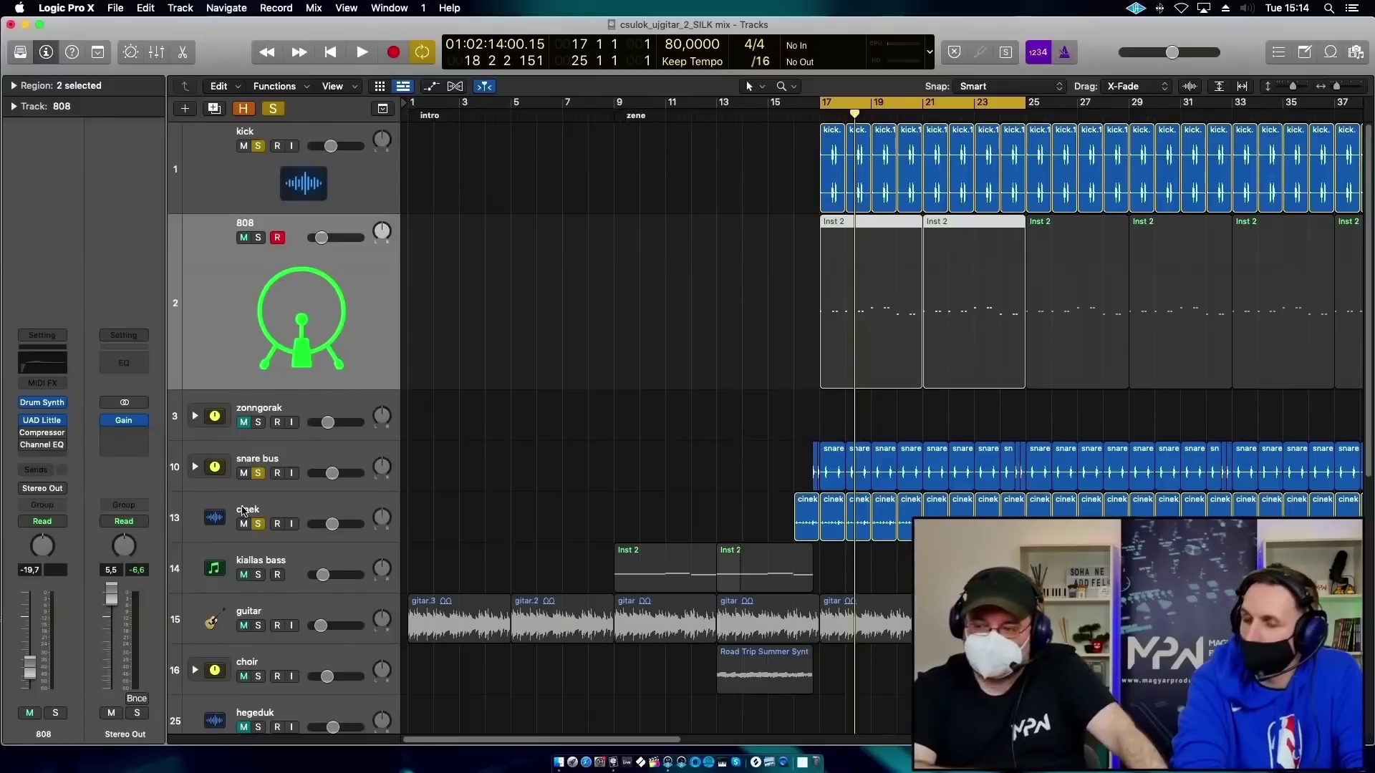
pyautogui.press('space')
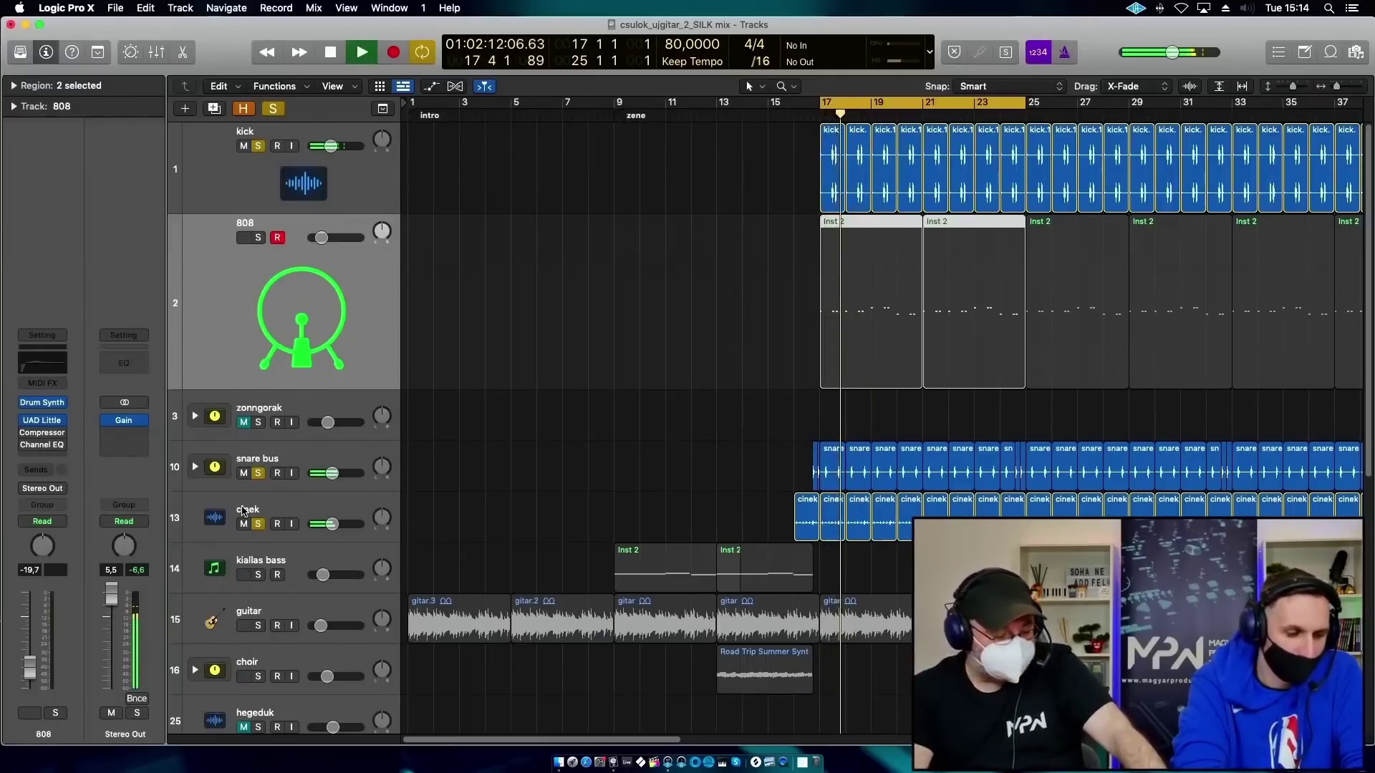
pyautogui.press('space')
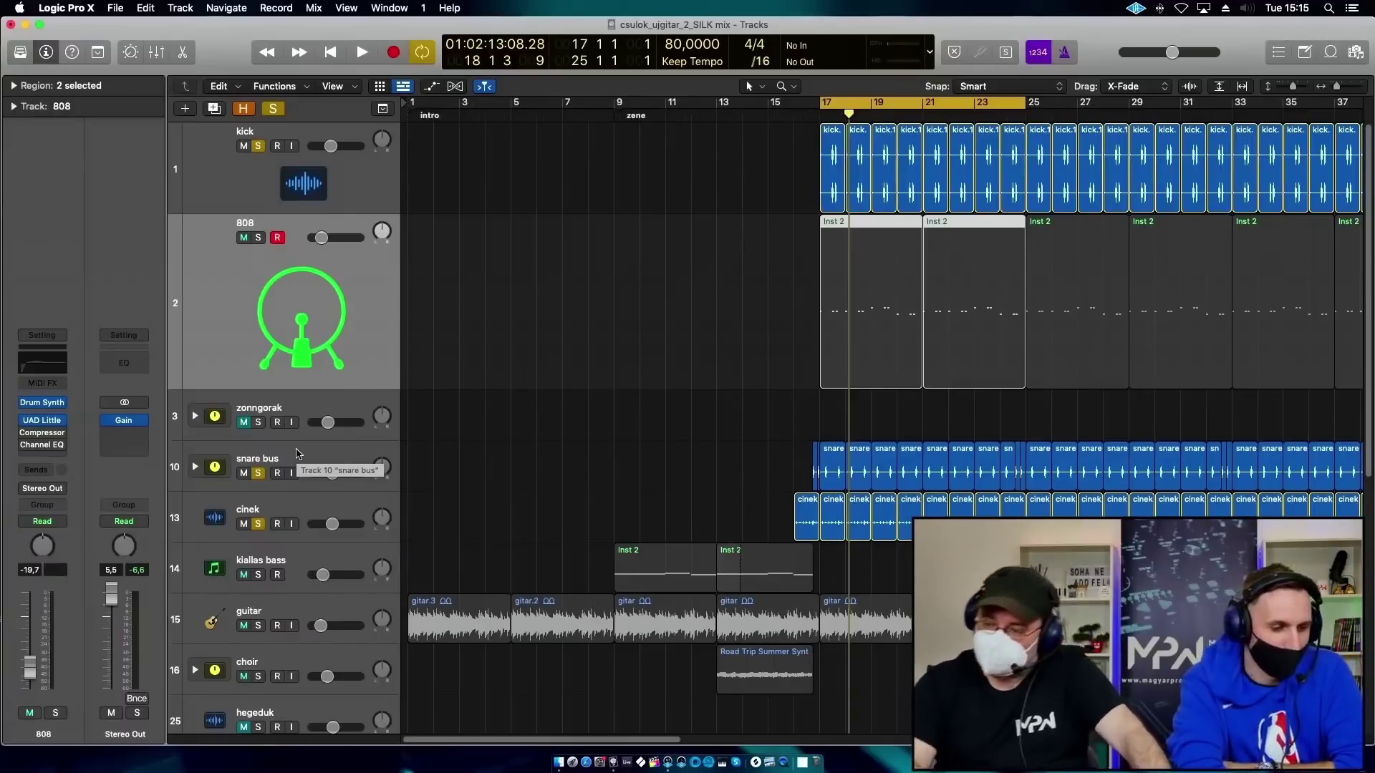
# Compare the kick and snare bus without and with the cinek by toggling the cinek's solo during loop playback.
pyautogui.press('space')
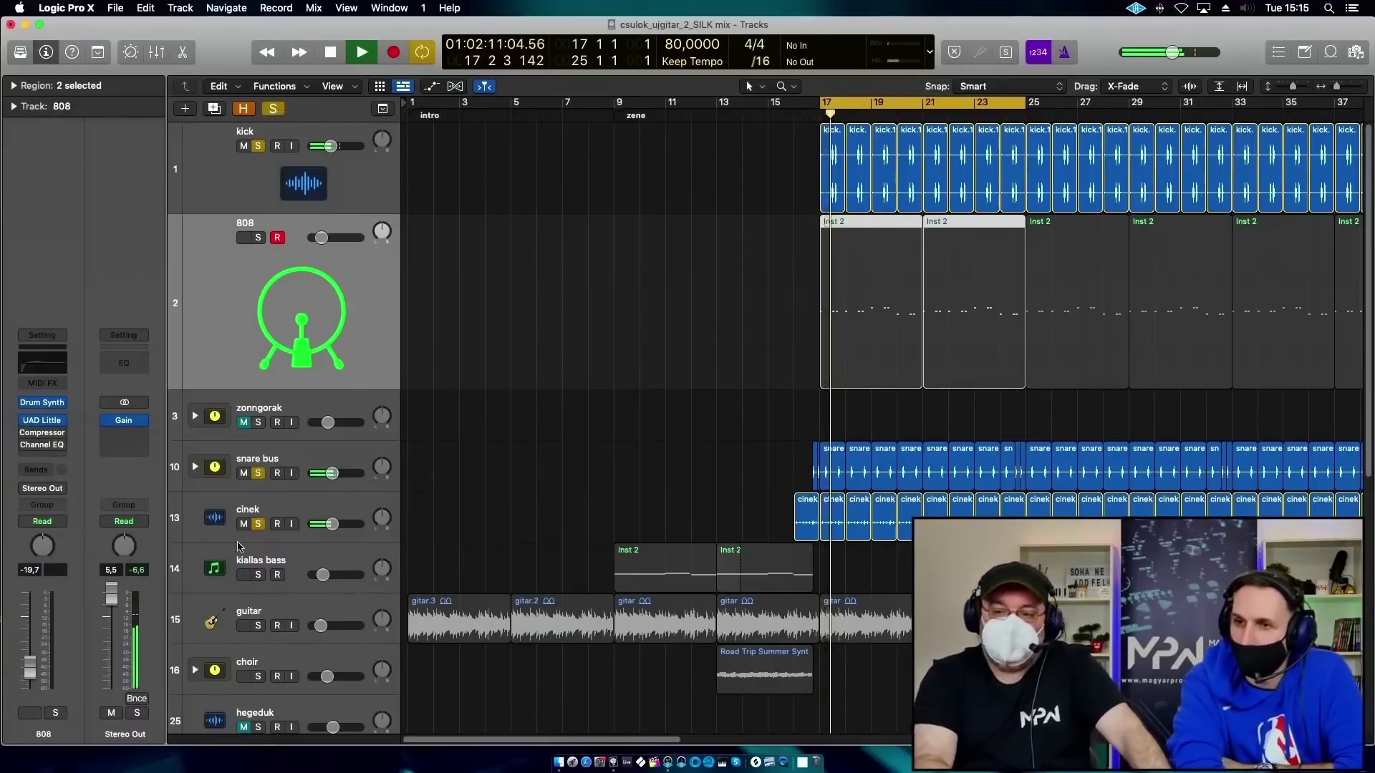
pyautogui.click(258, 523)
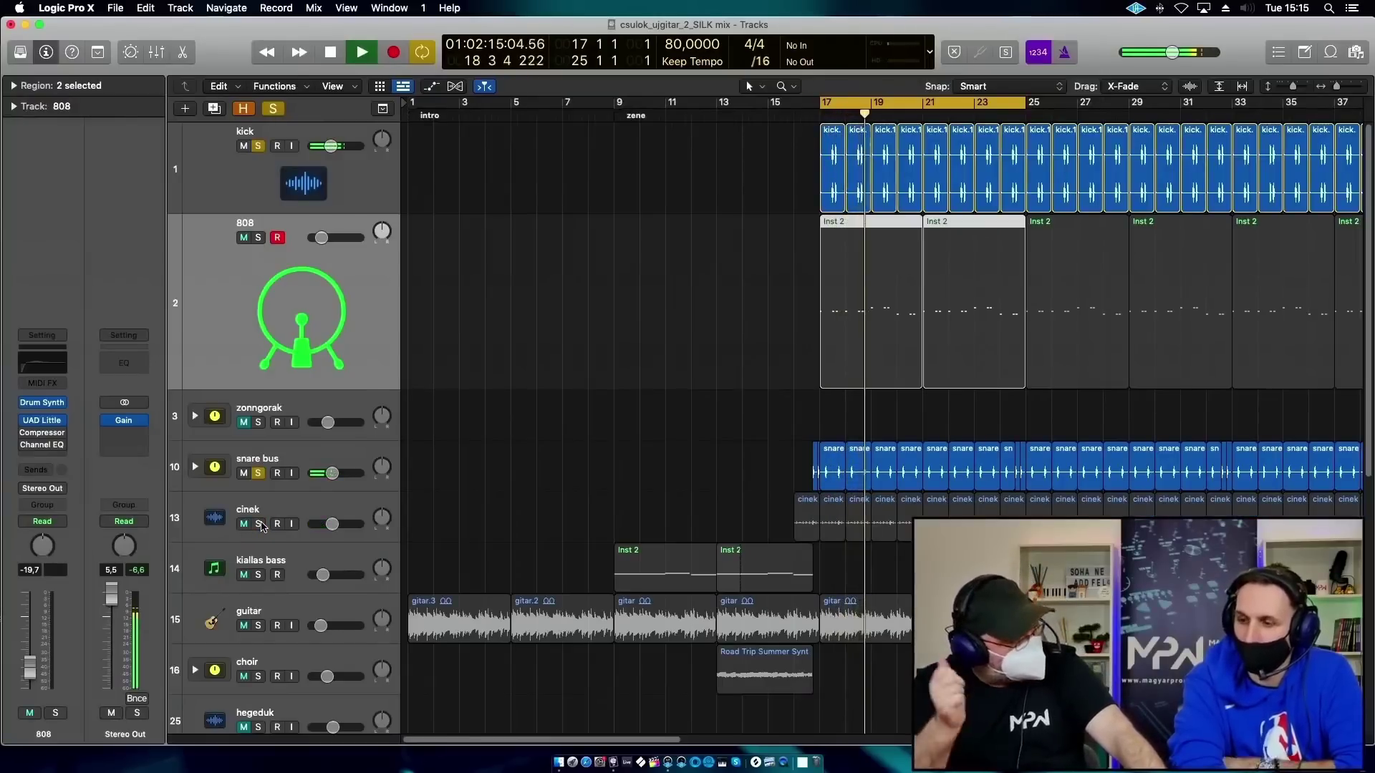
pyautogui.press('space')
pyautogui.press('Down')
pyautogui.press('Down')
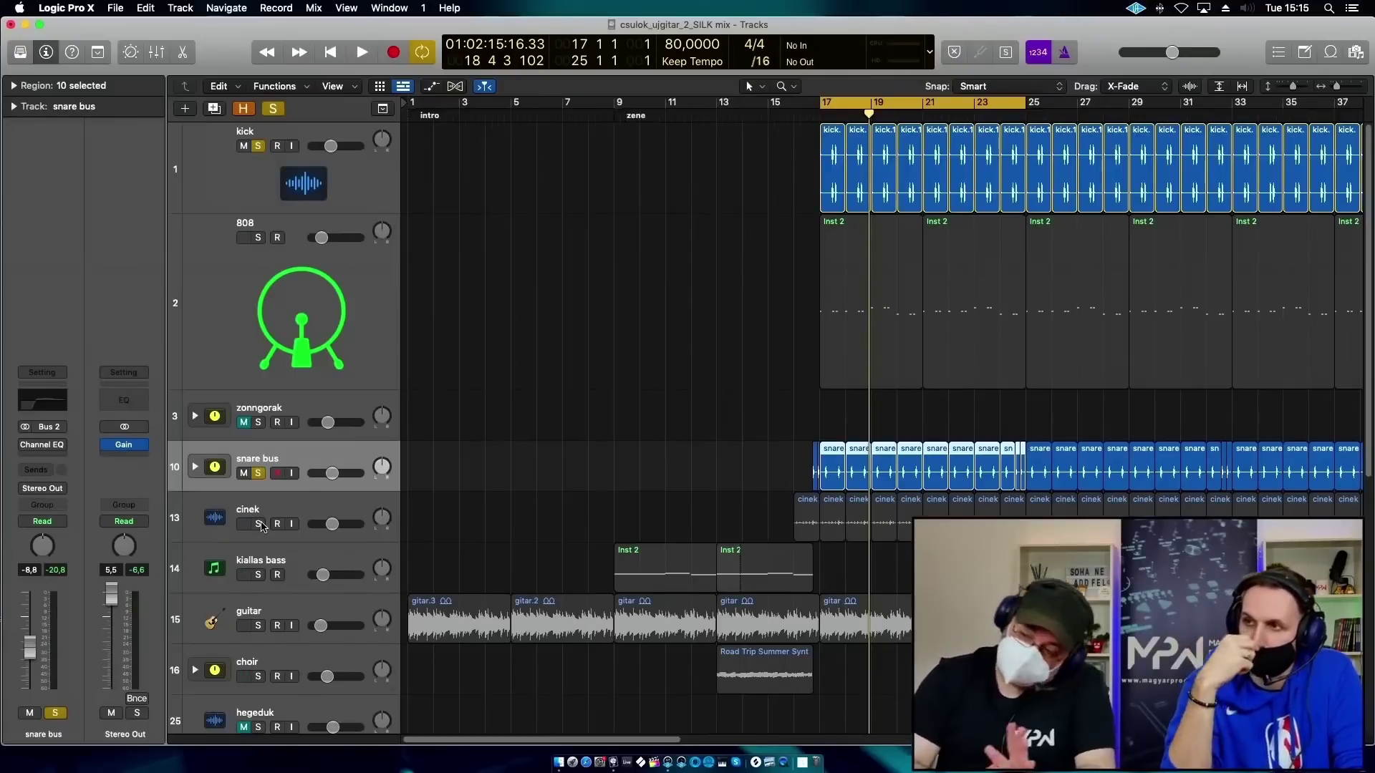
pyautogui.press('space')
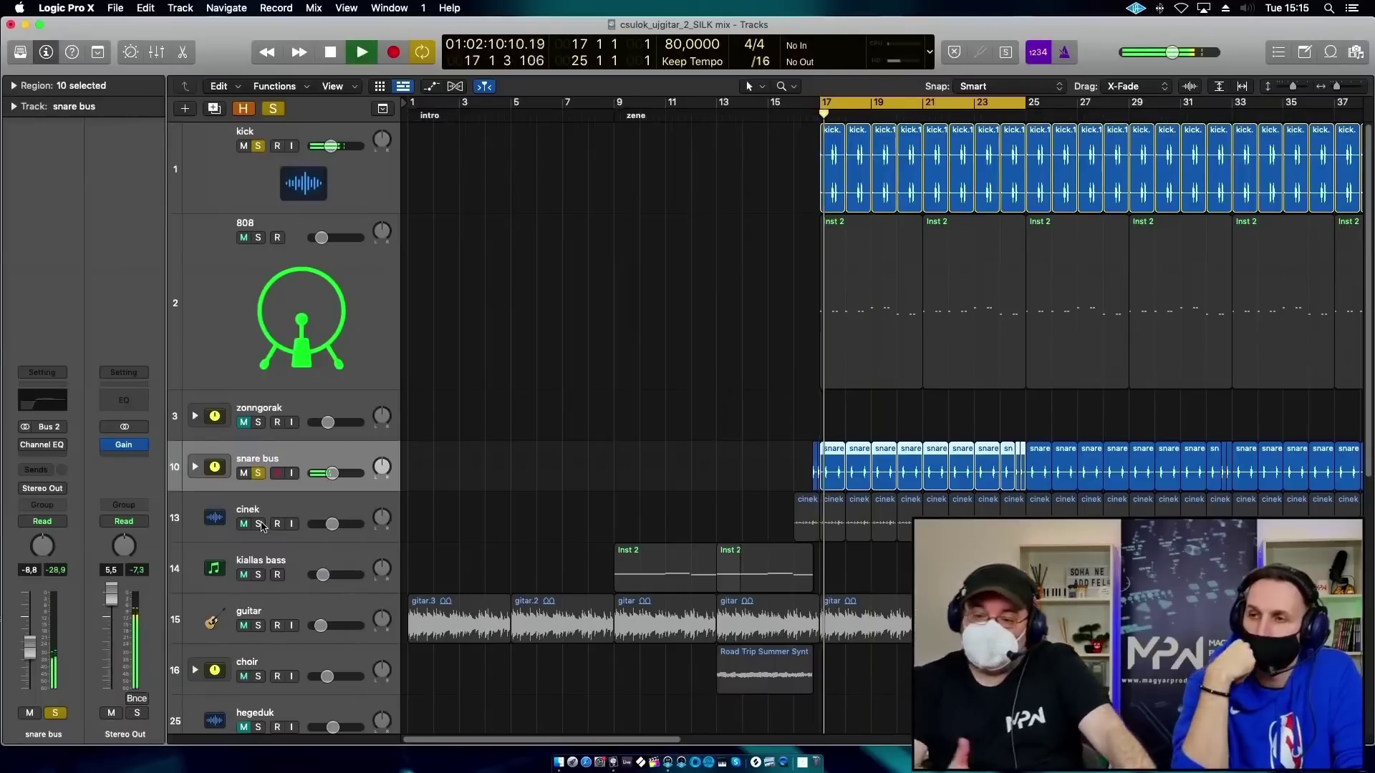
pyautogui.click(259, 525)
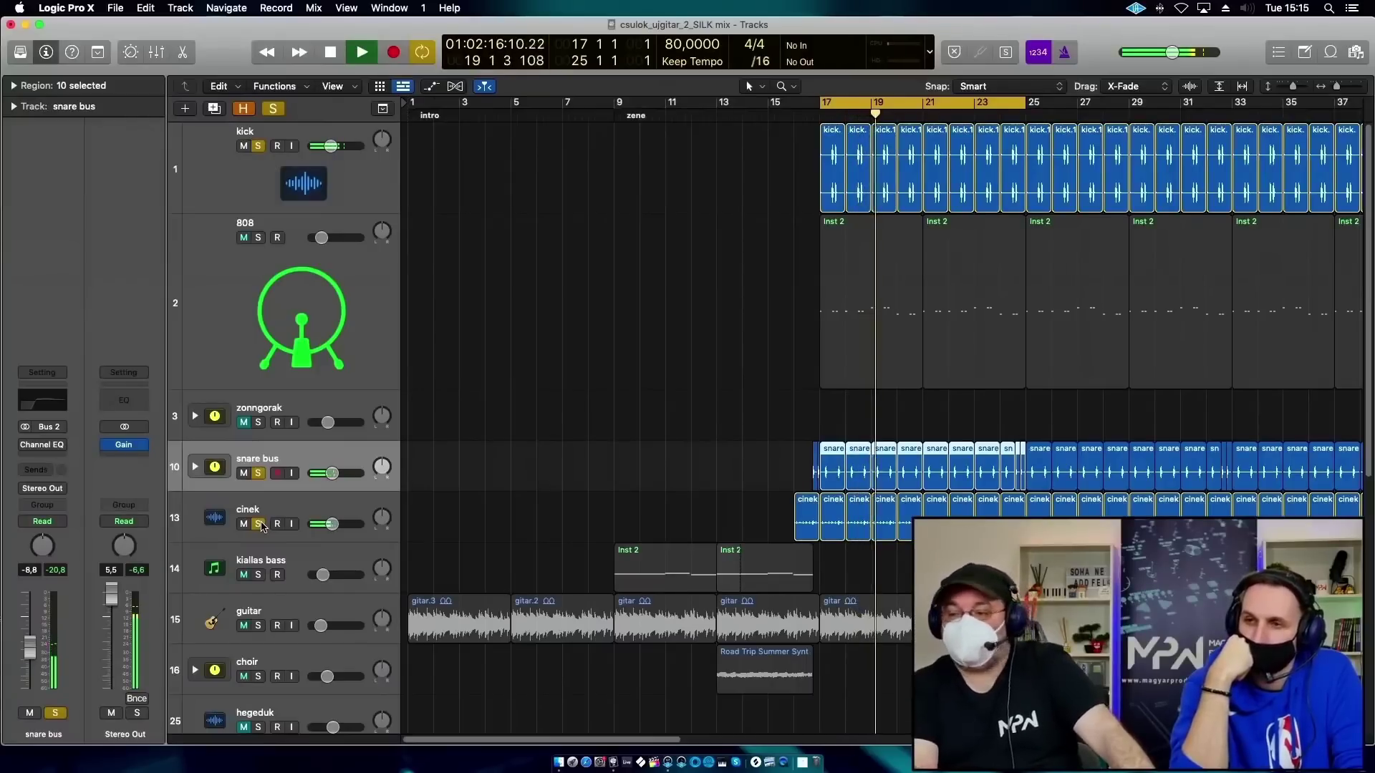
pyautogui.press('space')
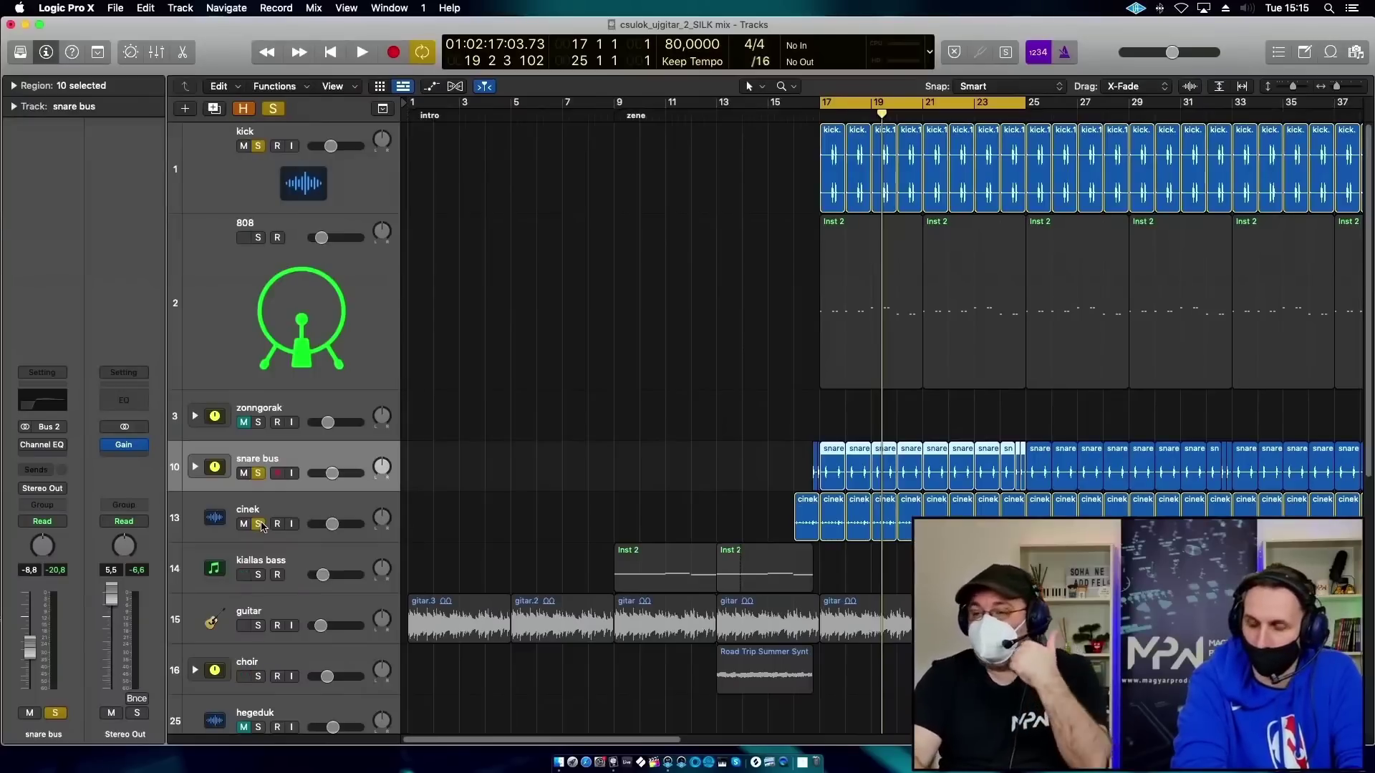
# Add the 808 to the solo and lower its volume to -23.5 dB while the loop plays.
pyautogui.click(258, 237)
pyautogui.press('space')
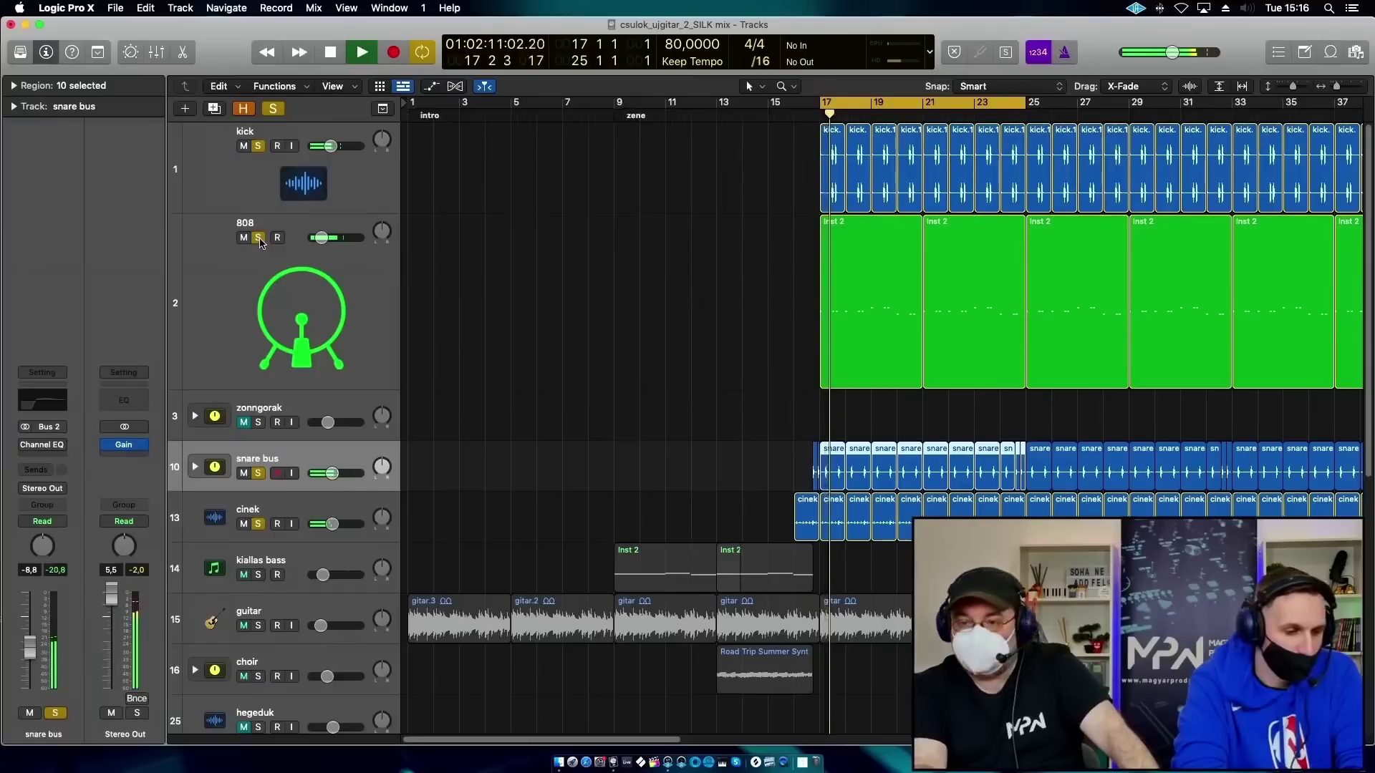
pyautogui.click(319, 243)
pyautogui.moveTo(319, 243); pyautogui.dragTo(317, 244)
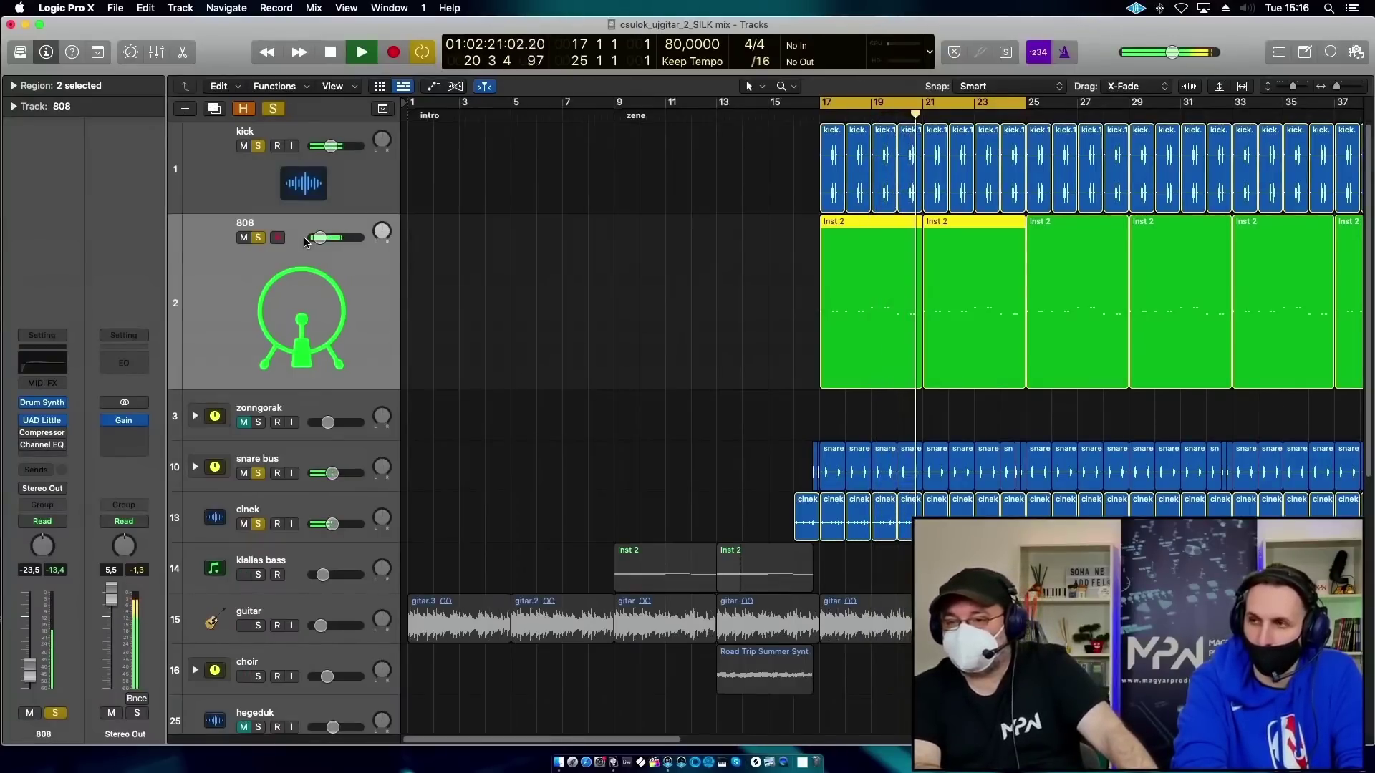
pyautogui.press('space')
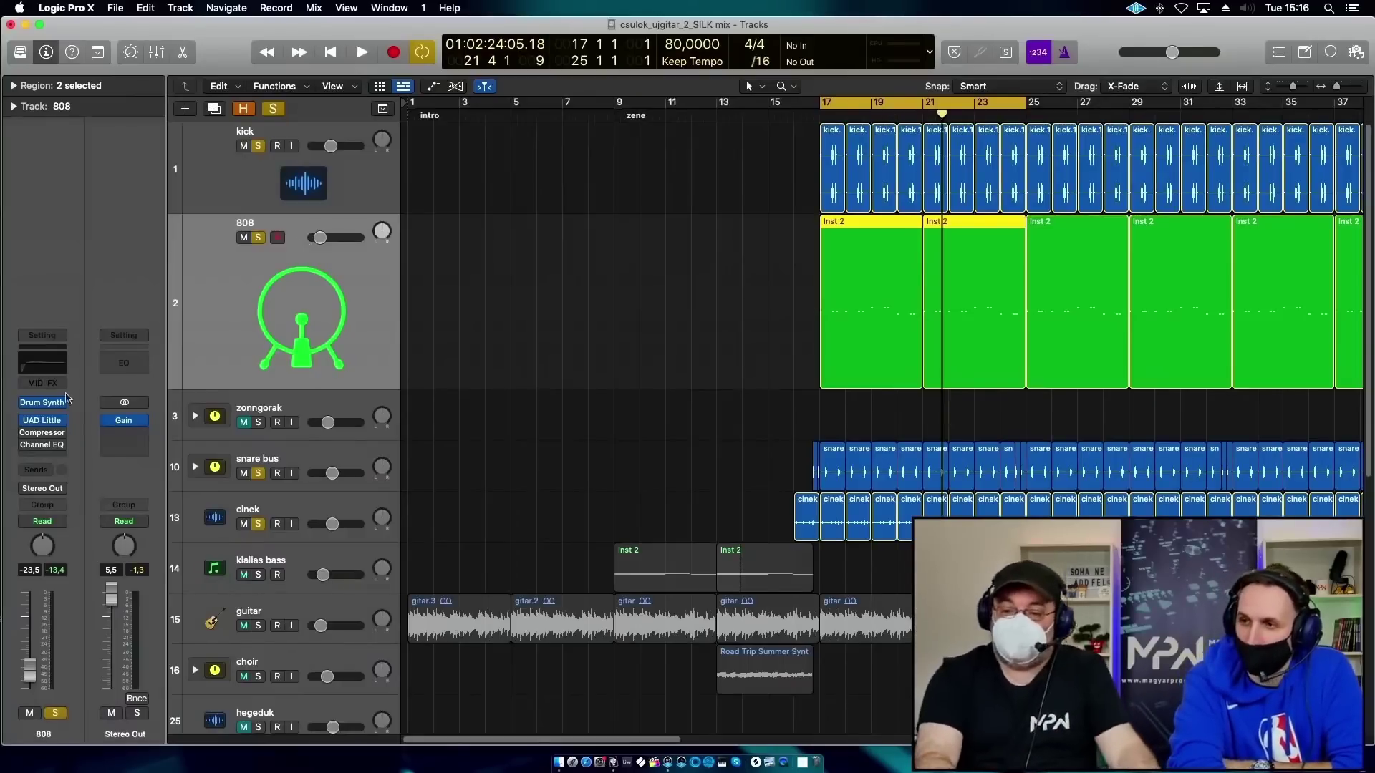
# Add the guitar to the solo and audition it with the drums and 808 in the loop.
pyautogui.click(258, 626)
pyautogui.press('space')
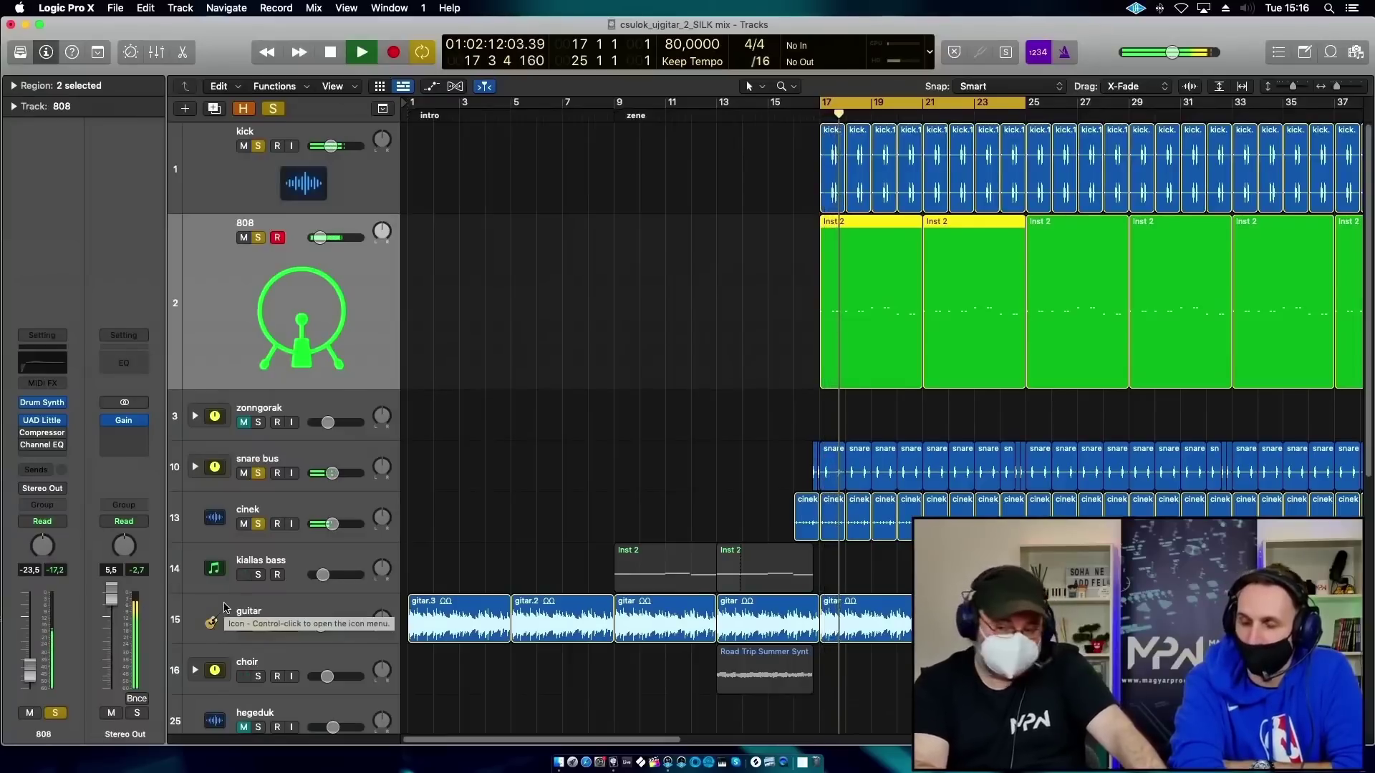
pyautogui.press('space')
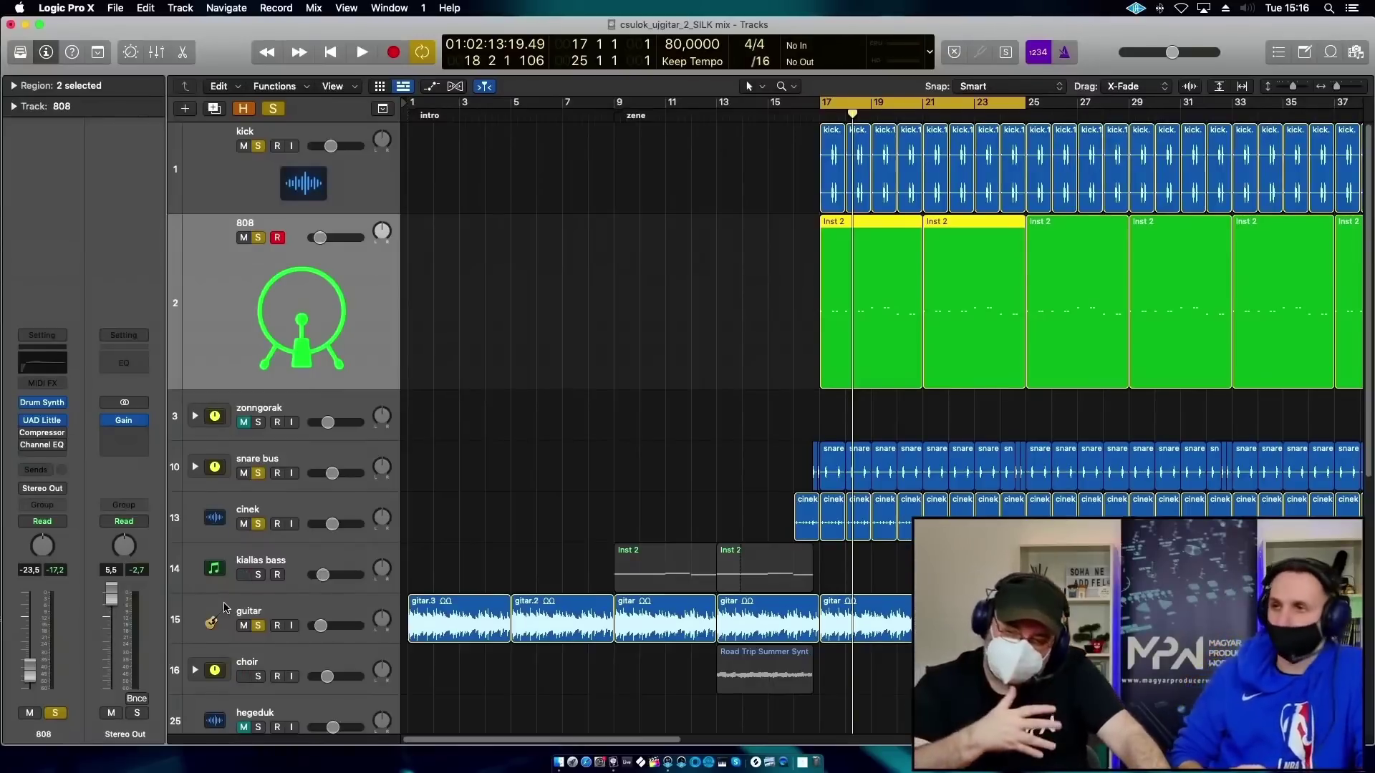
pyautogui.press('space')
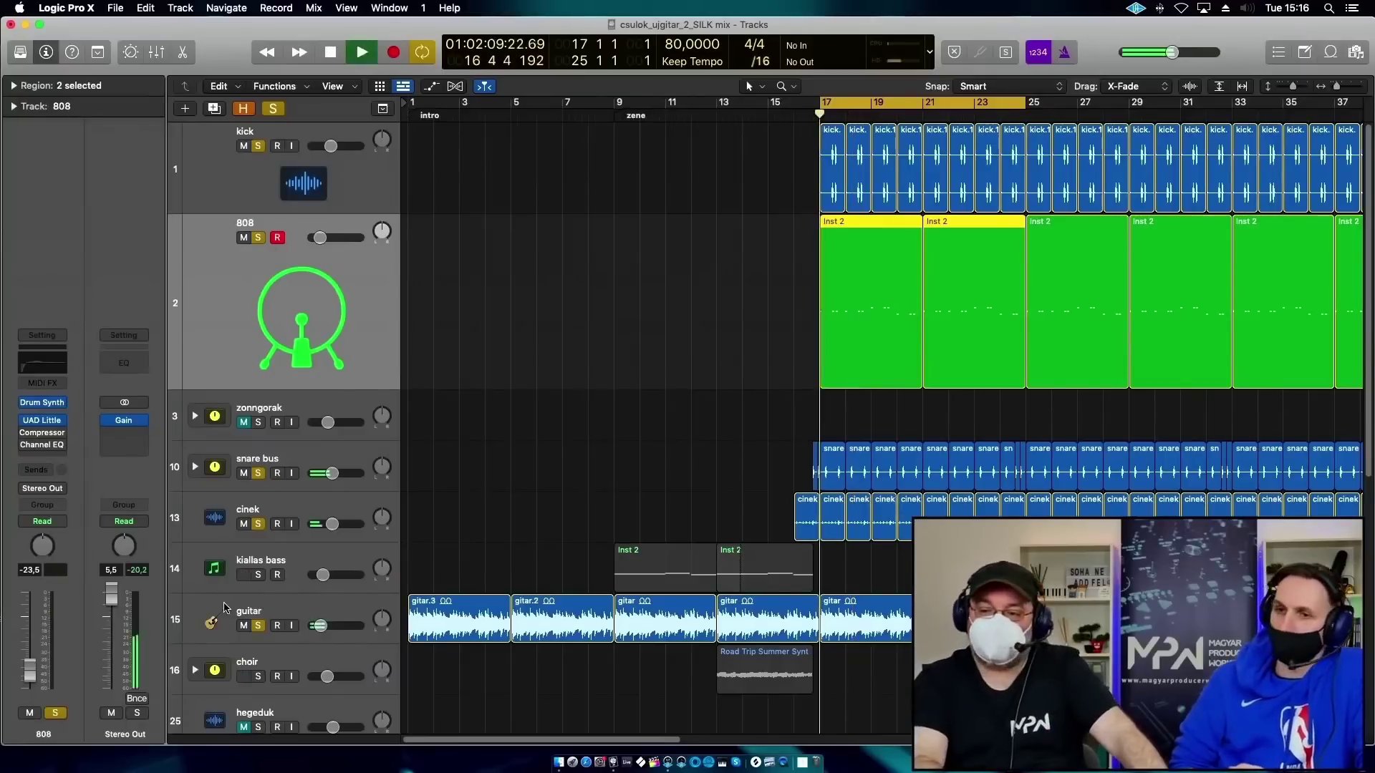
# Mute the cinek and briefly take the snare bus out of the solo to hear the loop without them.
pyautogui.click(242, 524)
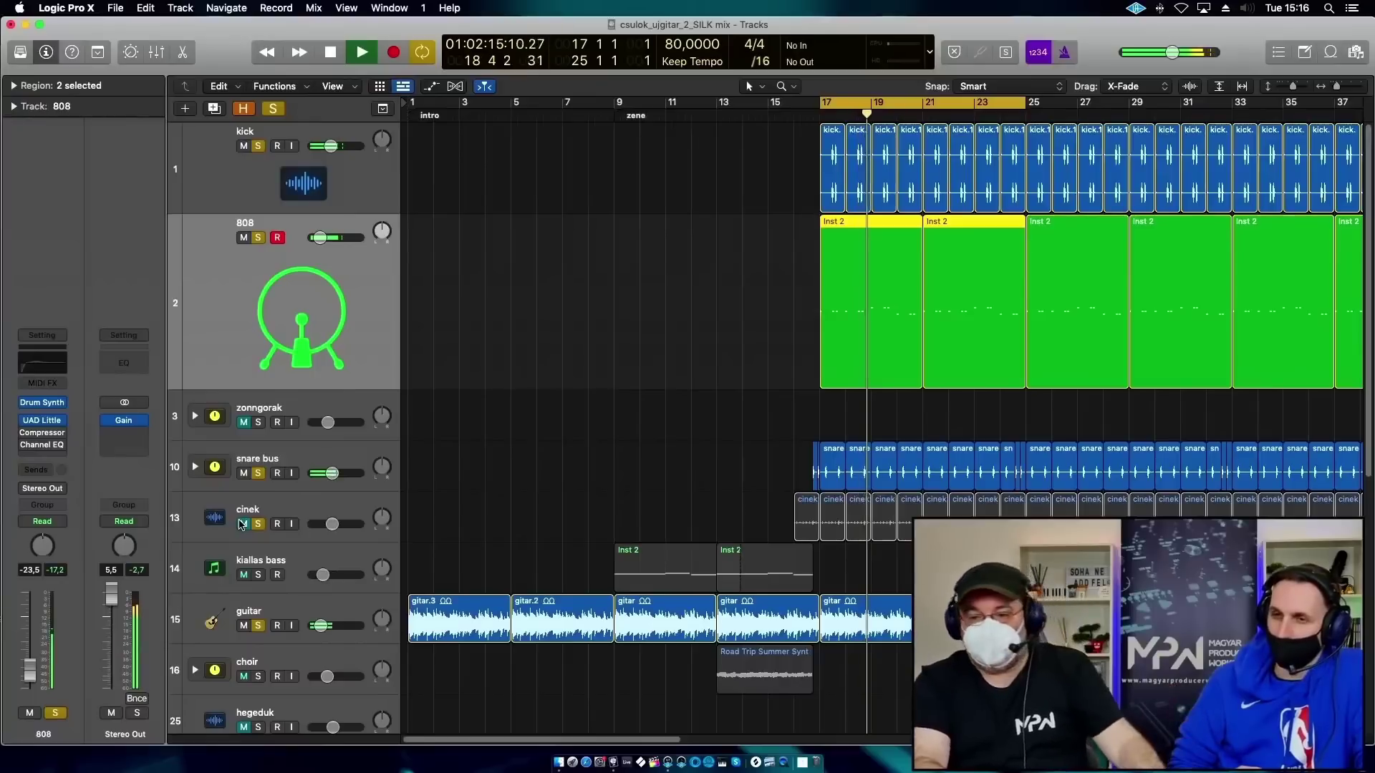
pyautogui.click(259, 474)
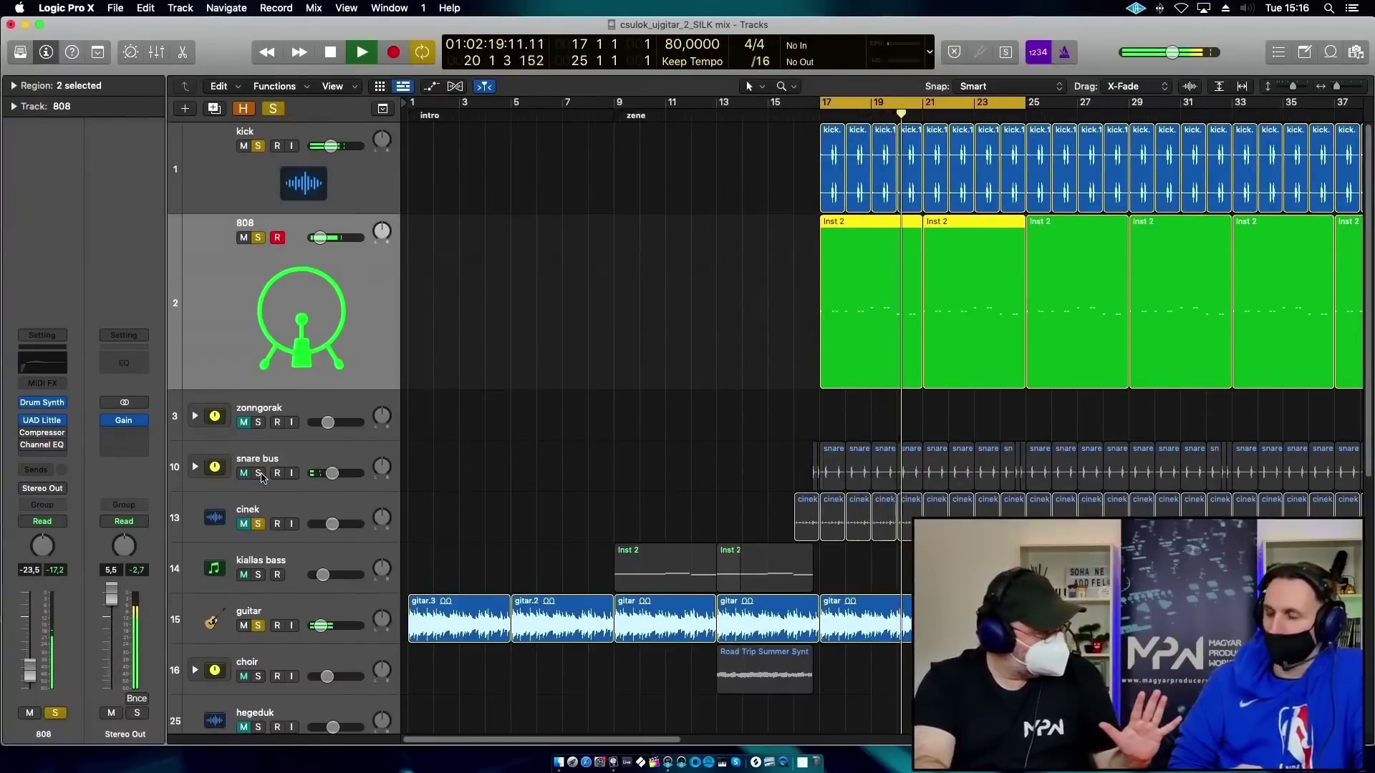
pyautogui.press('space')
pyautogui.click(259, 474)
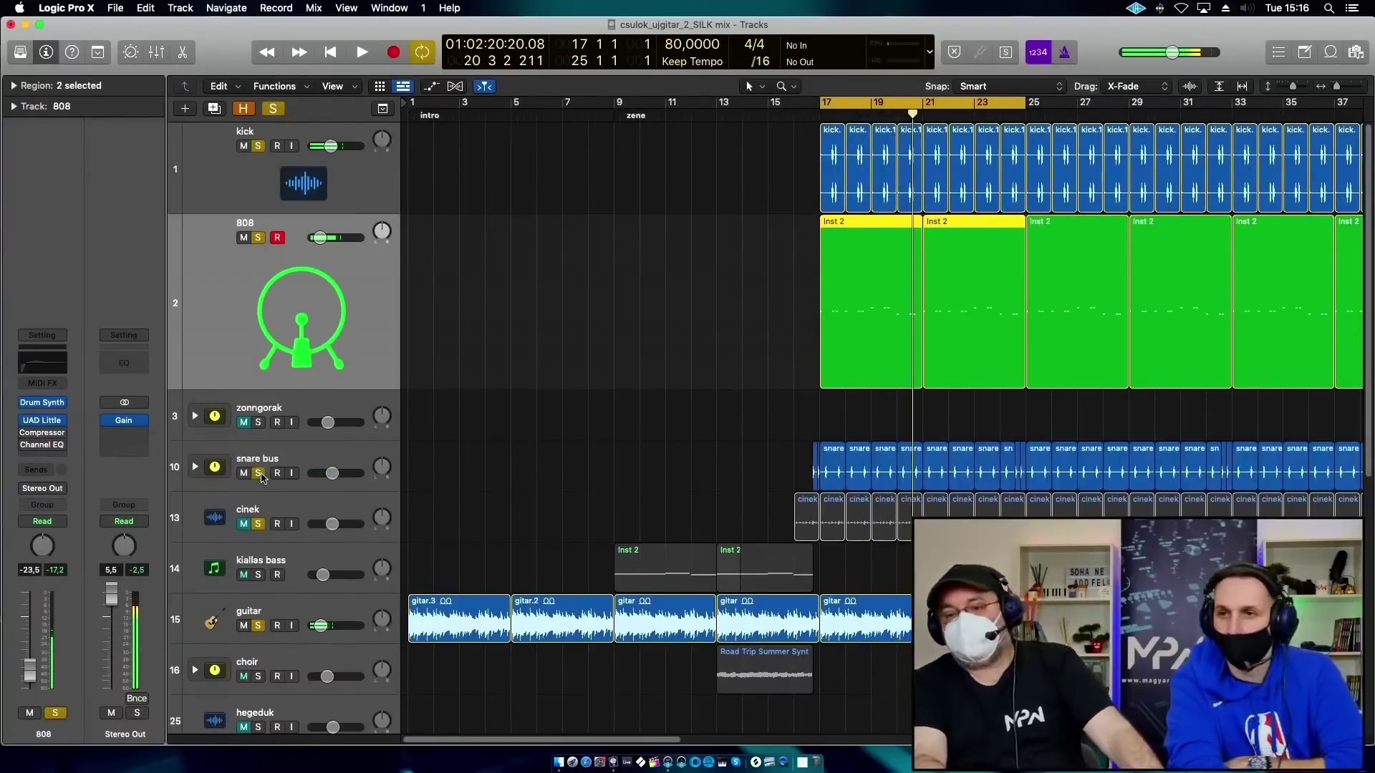
pyautogui.press('space')
# Bring the cinek back into the loop, remove the 808 from the solo during playback and stop.
pyautogui.click(259, 524)
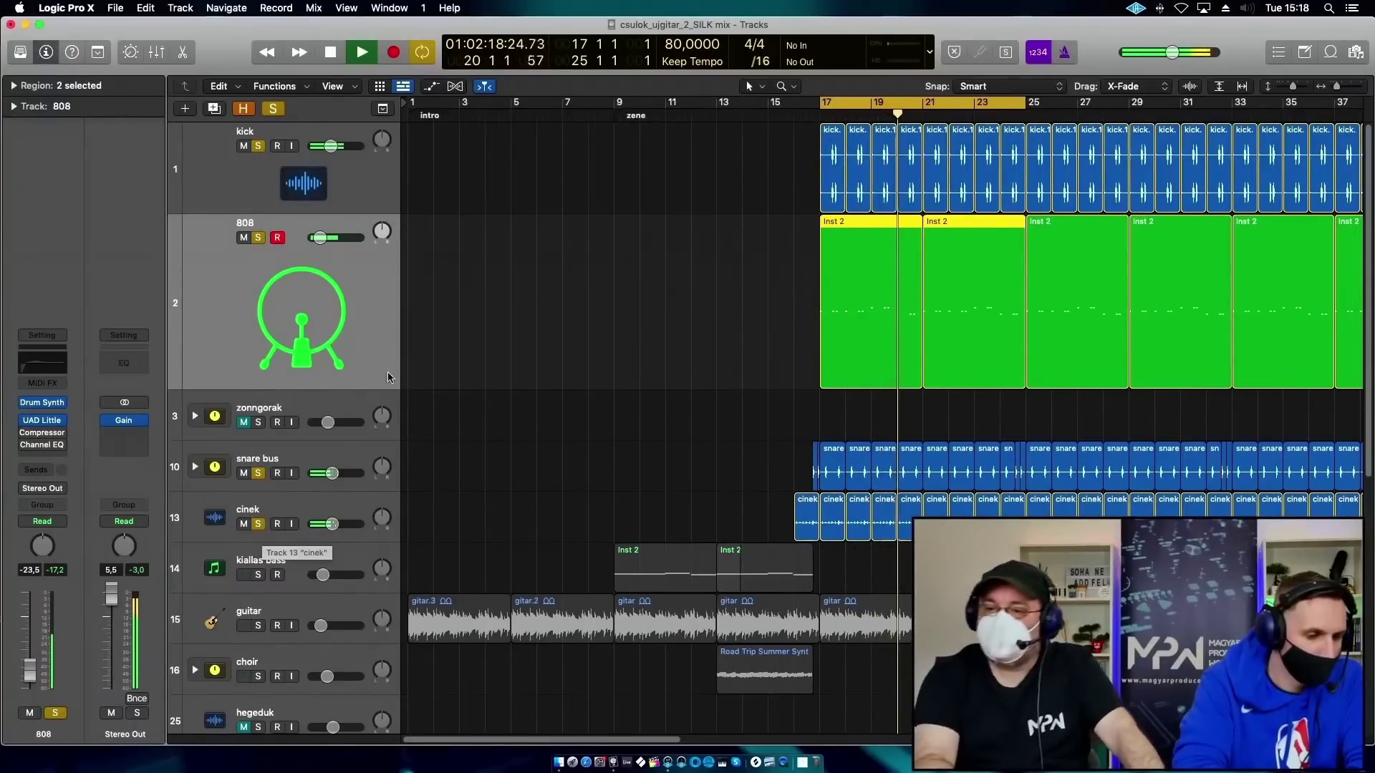
pyautogui.click(259, 238)
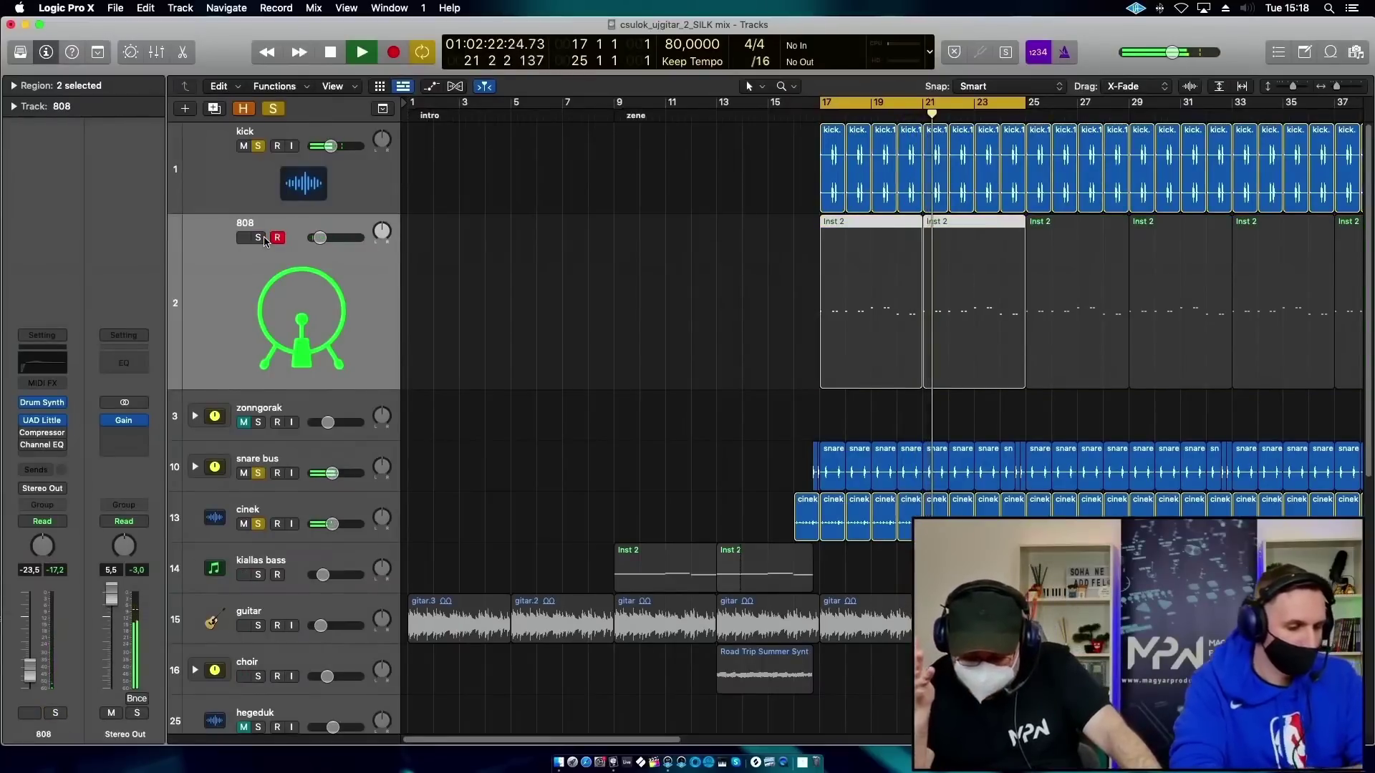
pyautogui.press('space')
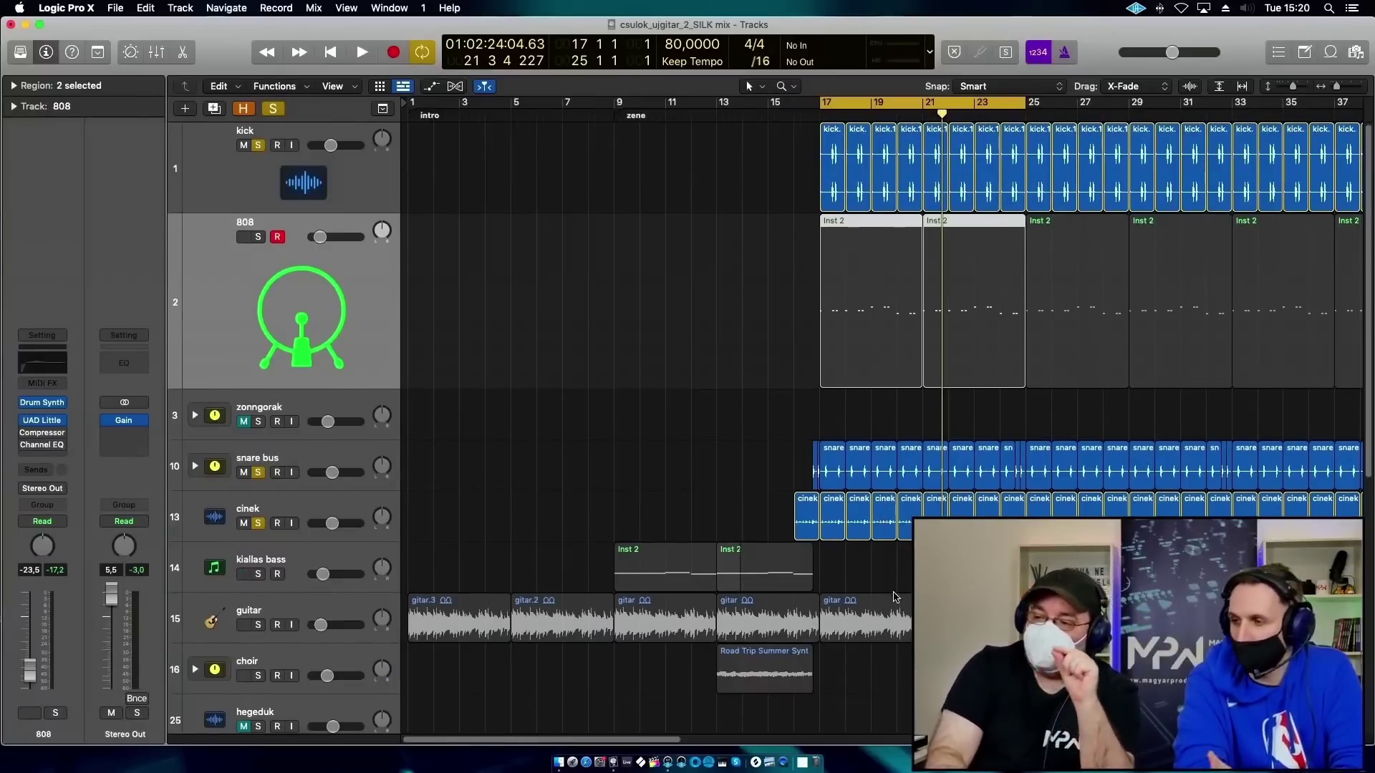
# Add the voxuj vocal to the solo and play the bar 17–25 loop with the drums.
pyautogui.scroll(-5, 894, 596)
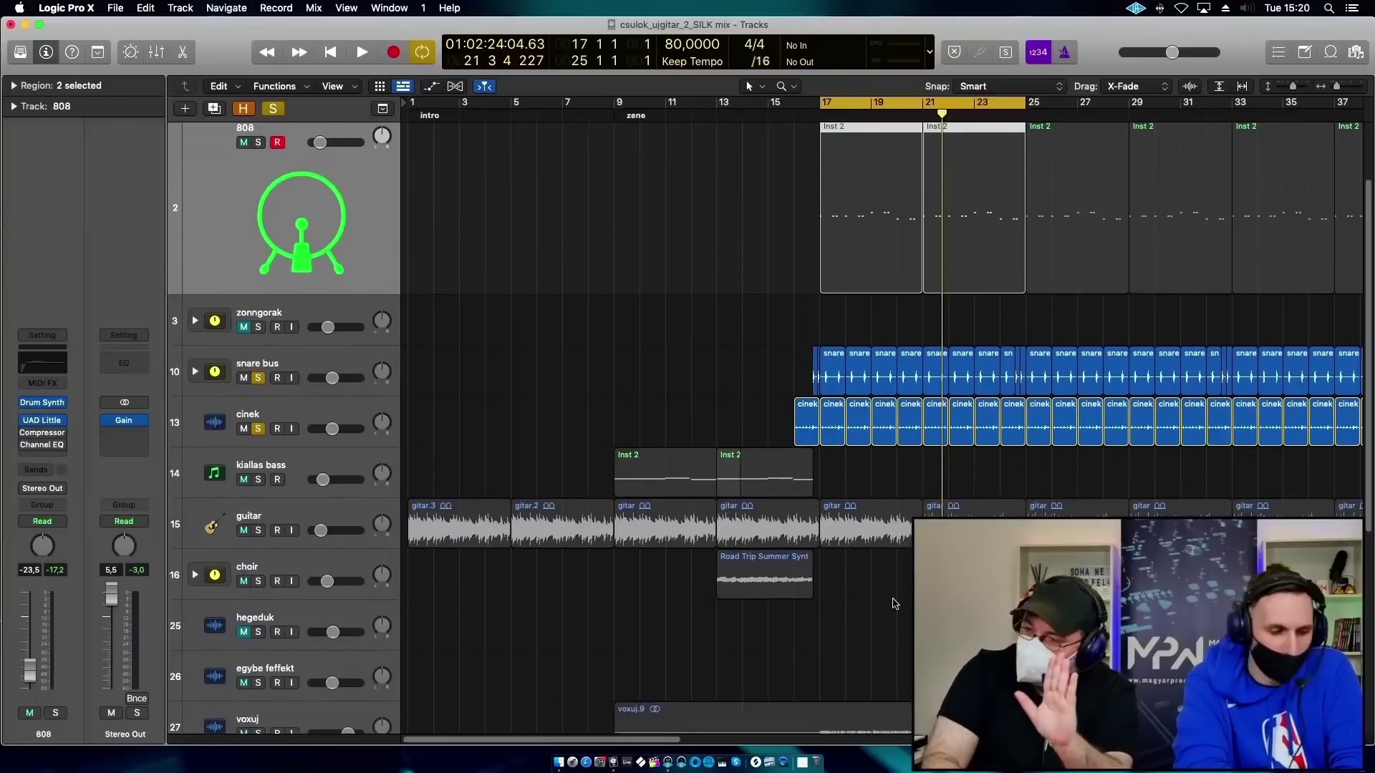
pyautogui.scroll(-1, 894, 604)
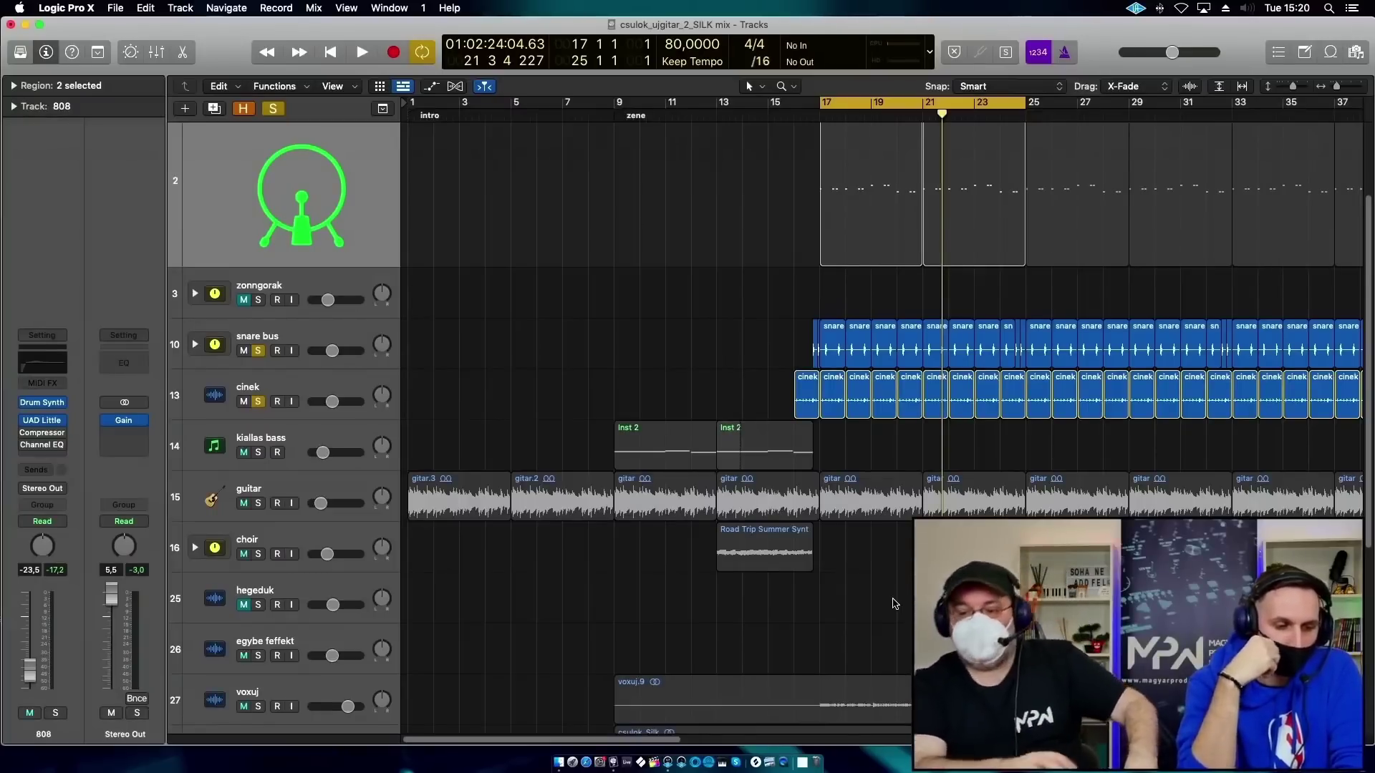
pyautogui.scroll(-3, 686, 530)
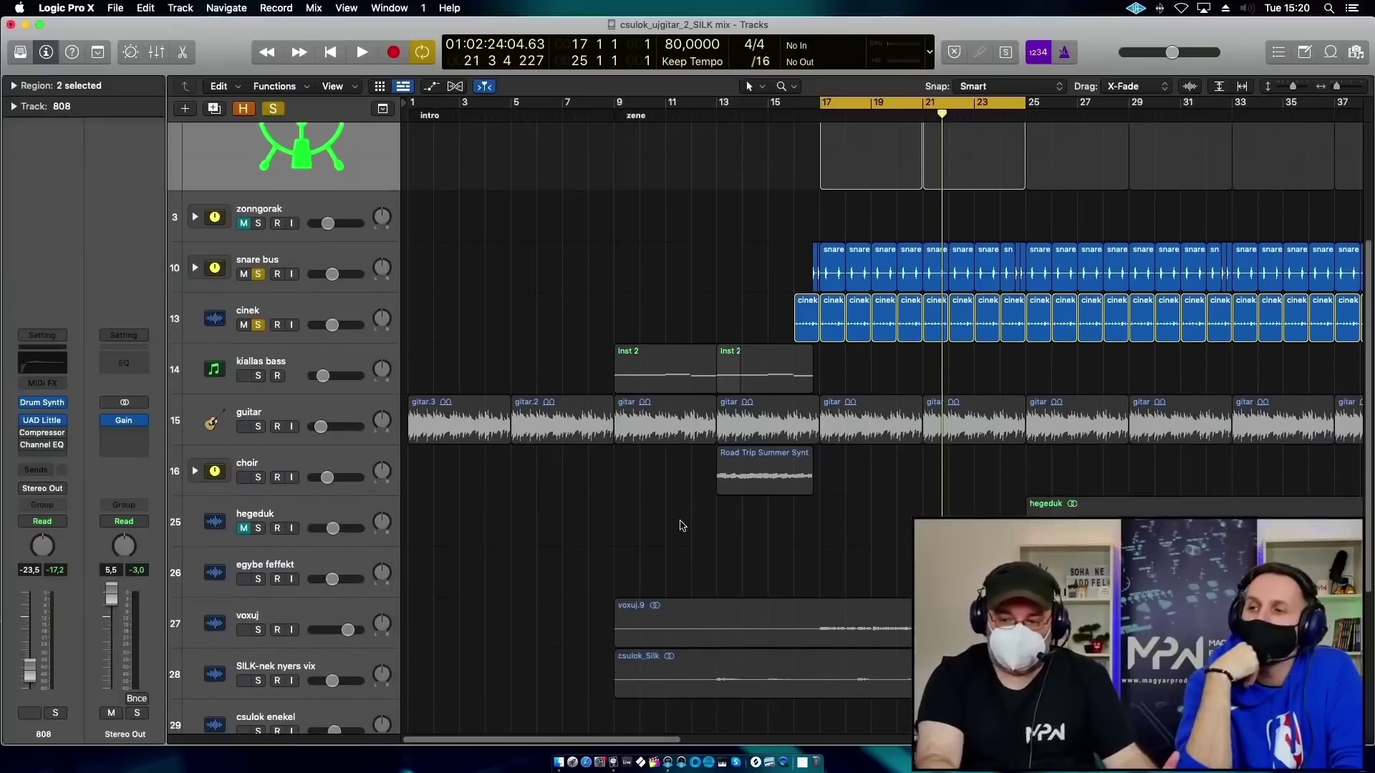
pyautogui.click(256, 601)
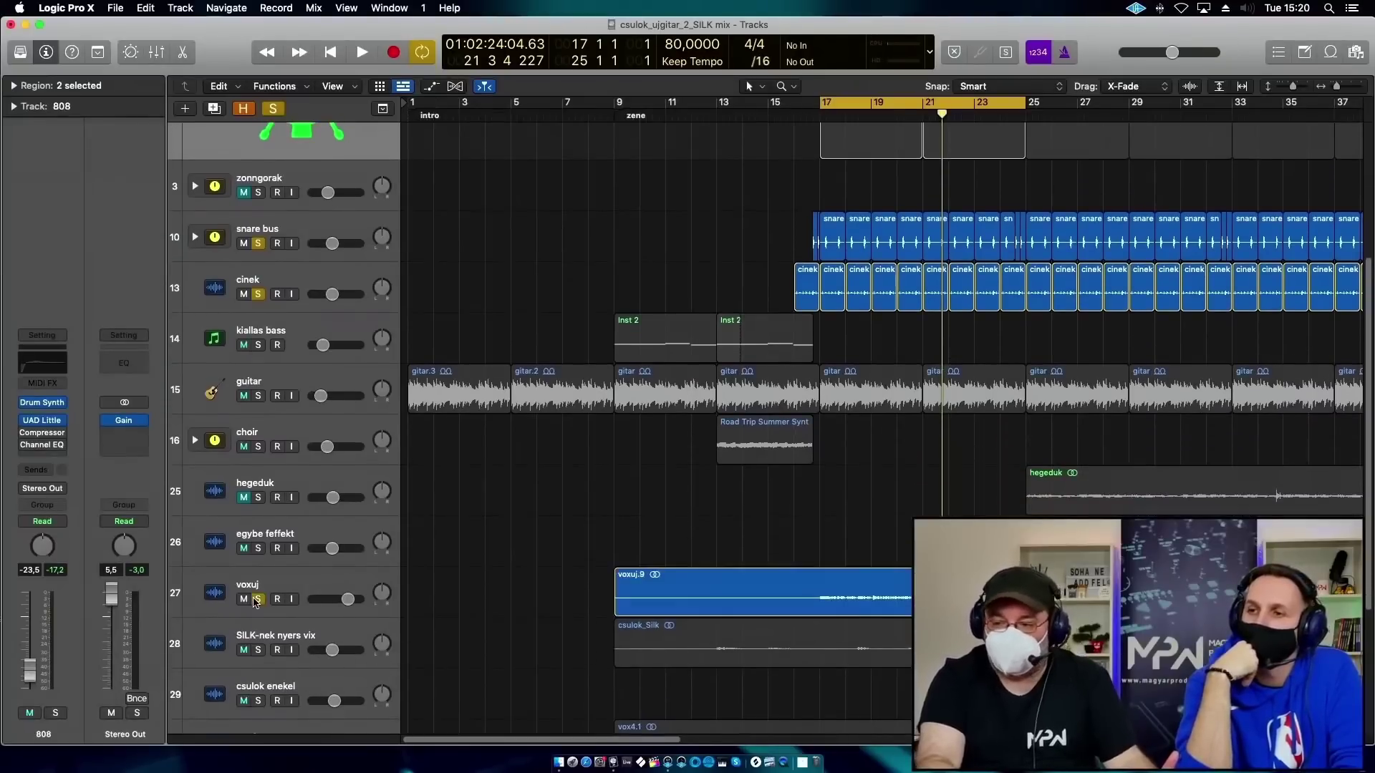
pyautogui.press('space')
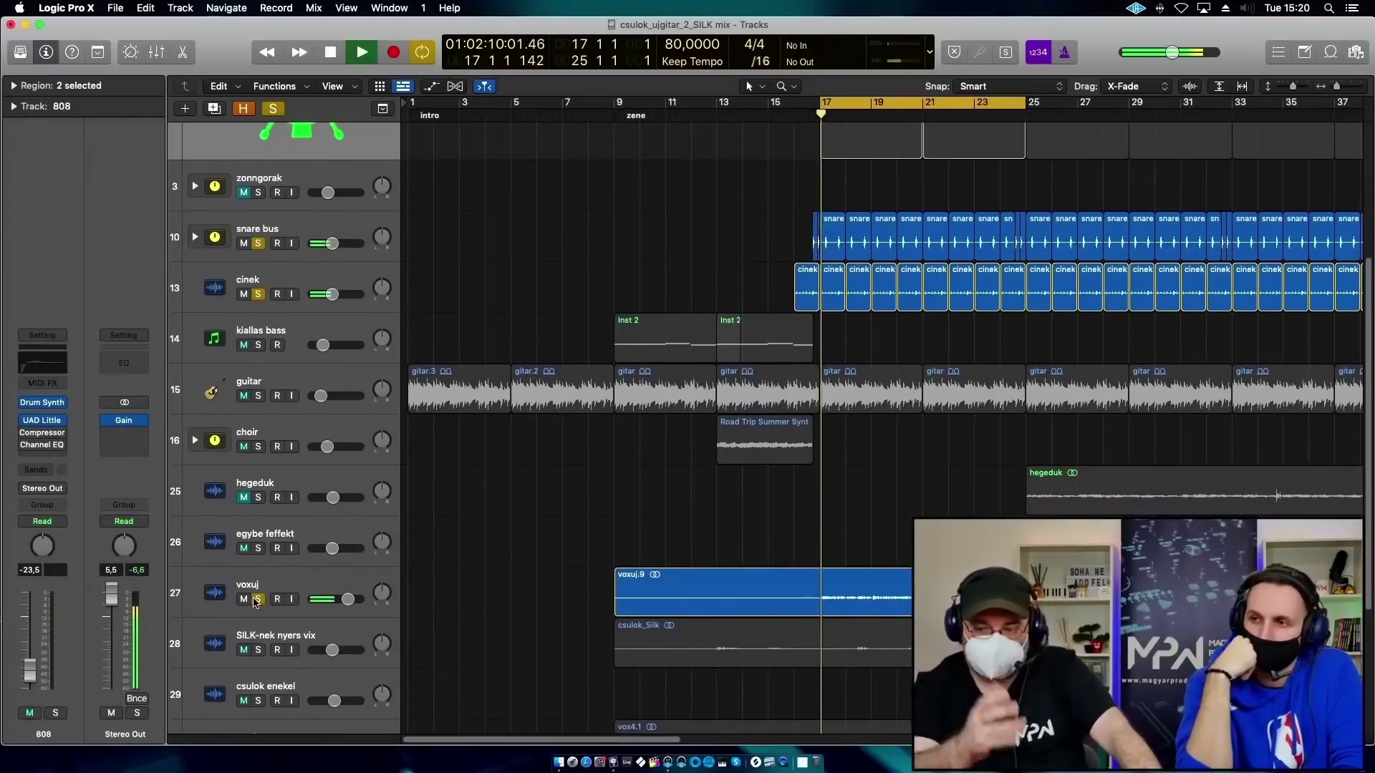
# Mute the cinek, snare bus and kick during playback to leave only the voxuj vocal.
pyautogui.scroll(6, 564, 188)
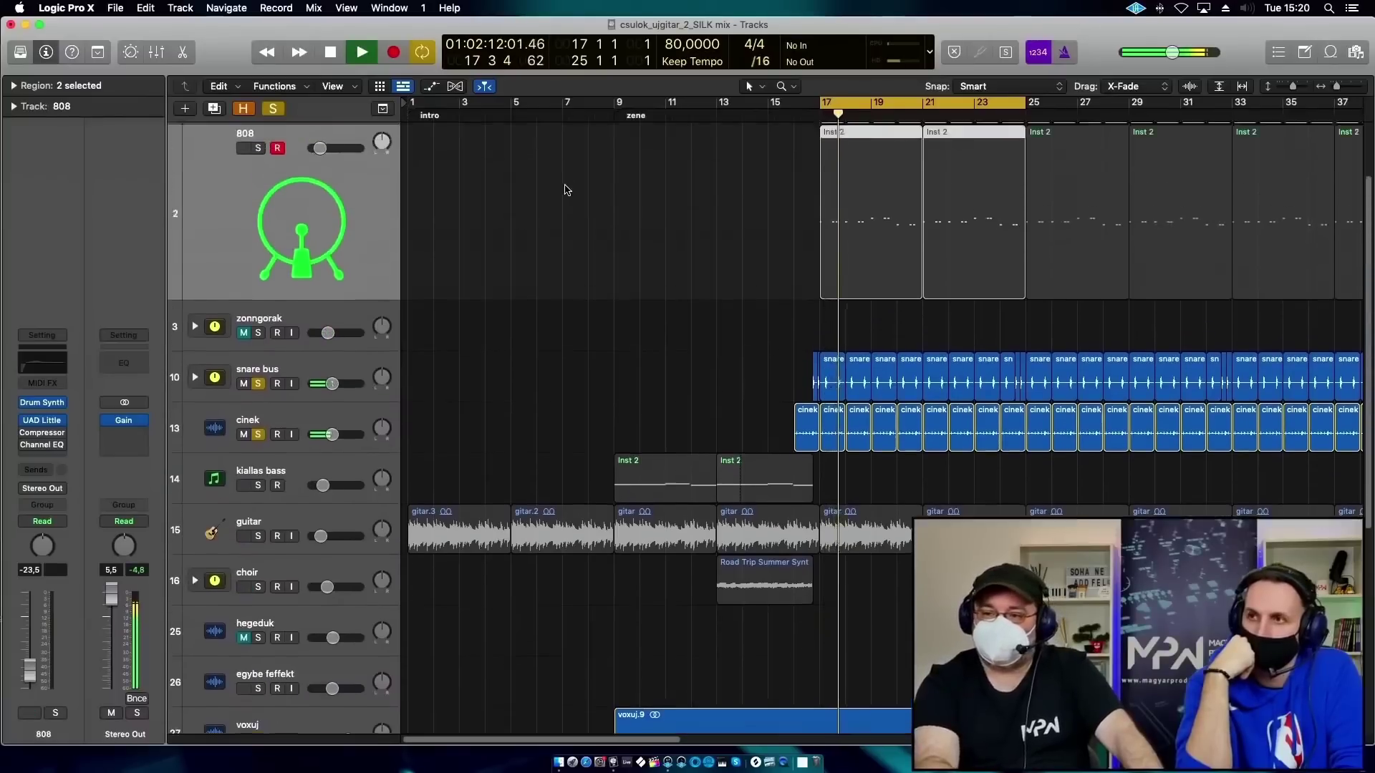
pyautogui.click(243, 524)
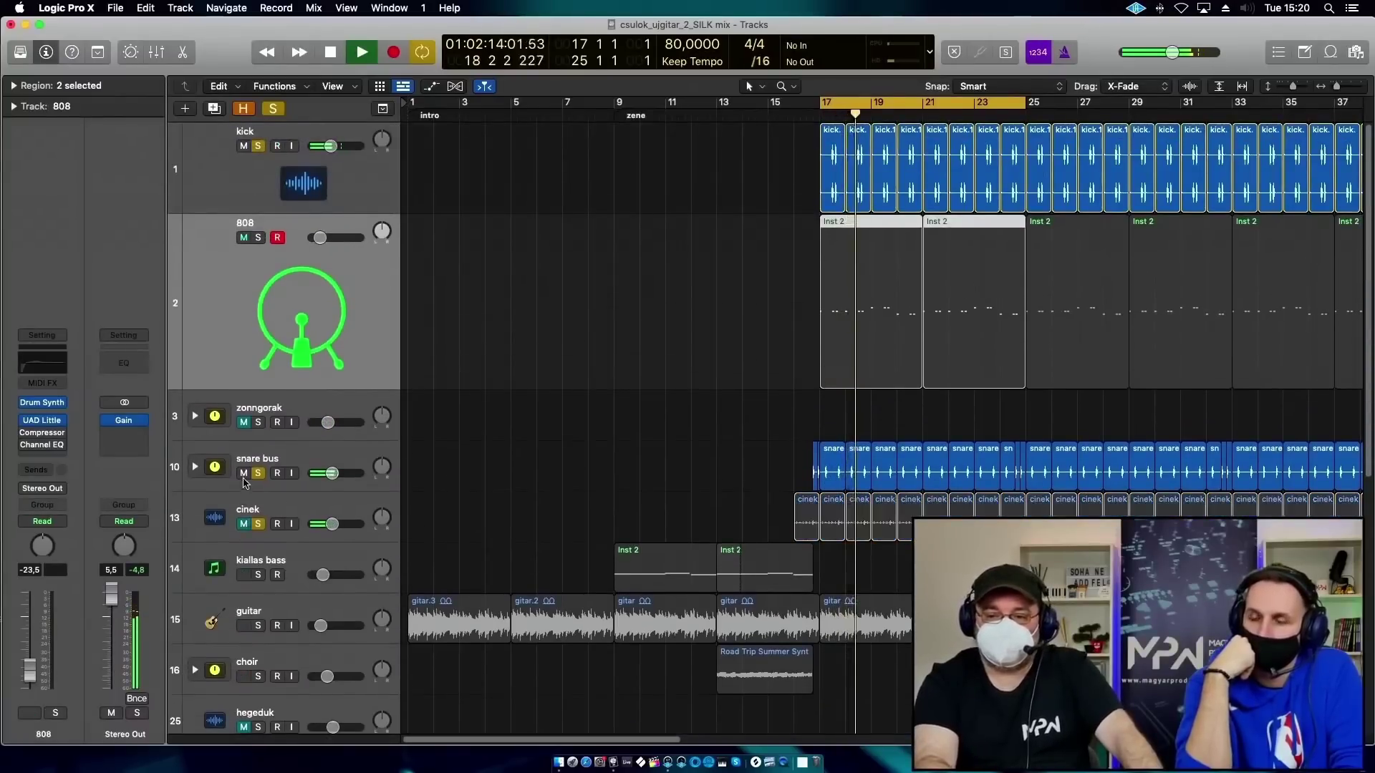
pyautogui.click(244, 146)
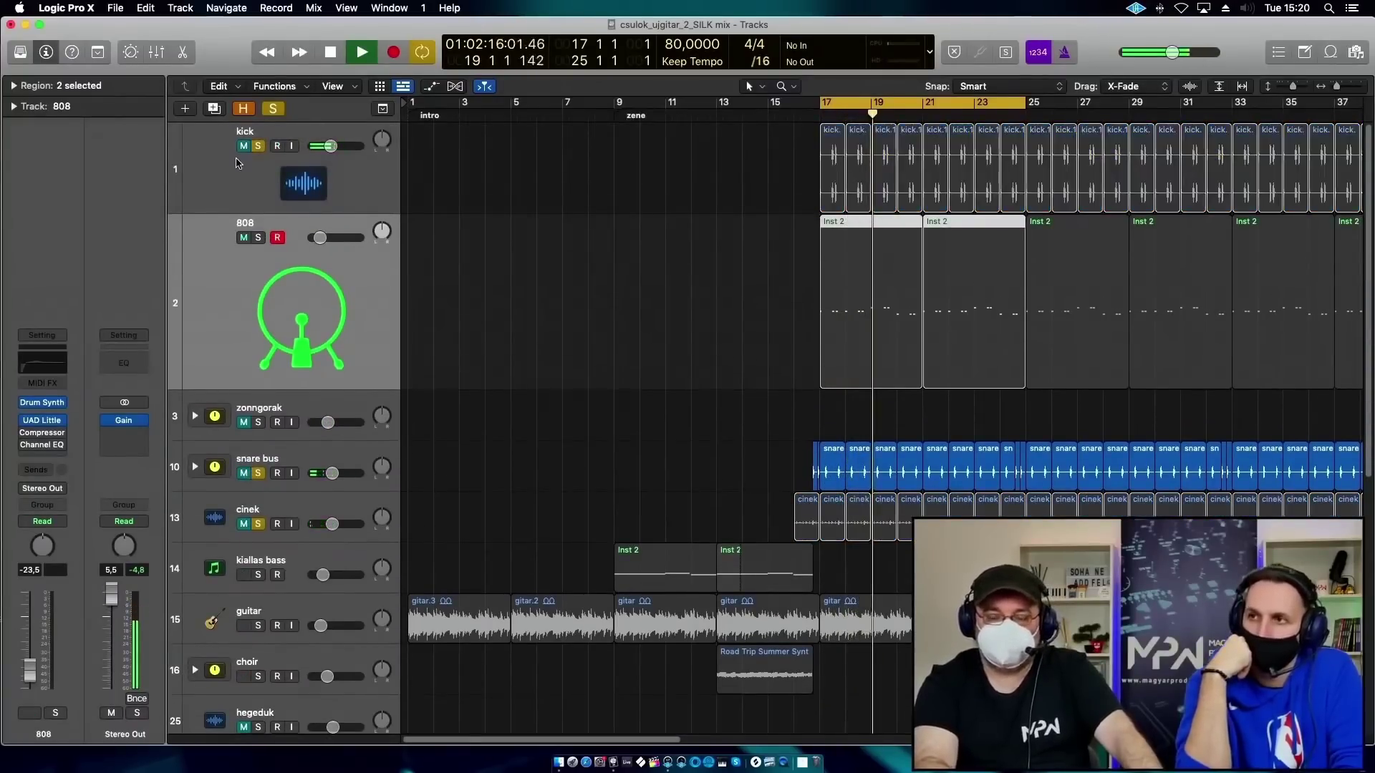
# Audition the voxuj vocal on its own with several short playbacks from bar 17.
pyautogui.scroll(-10, 815, 458)
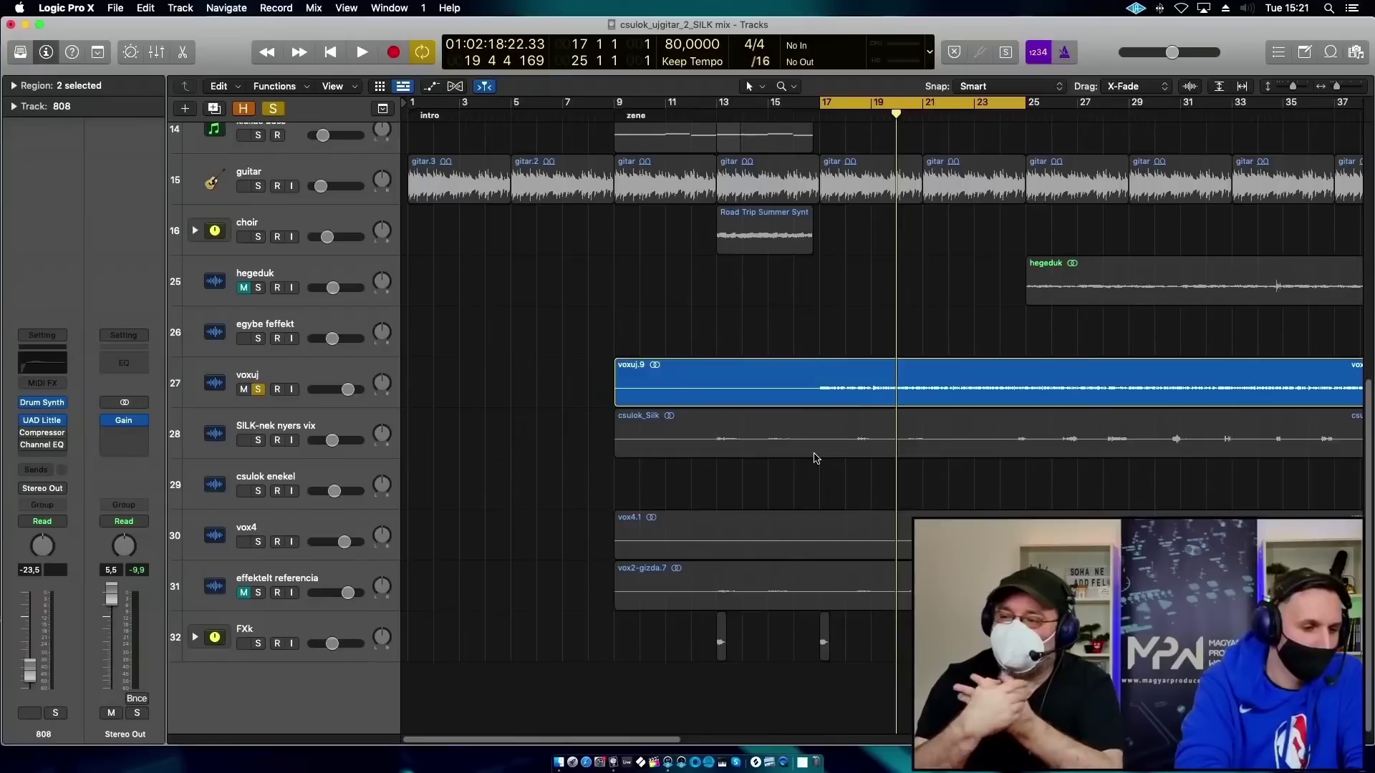
pyautogui.hotkey('ctrl', 'm')
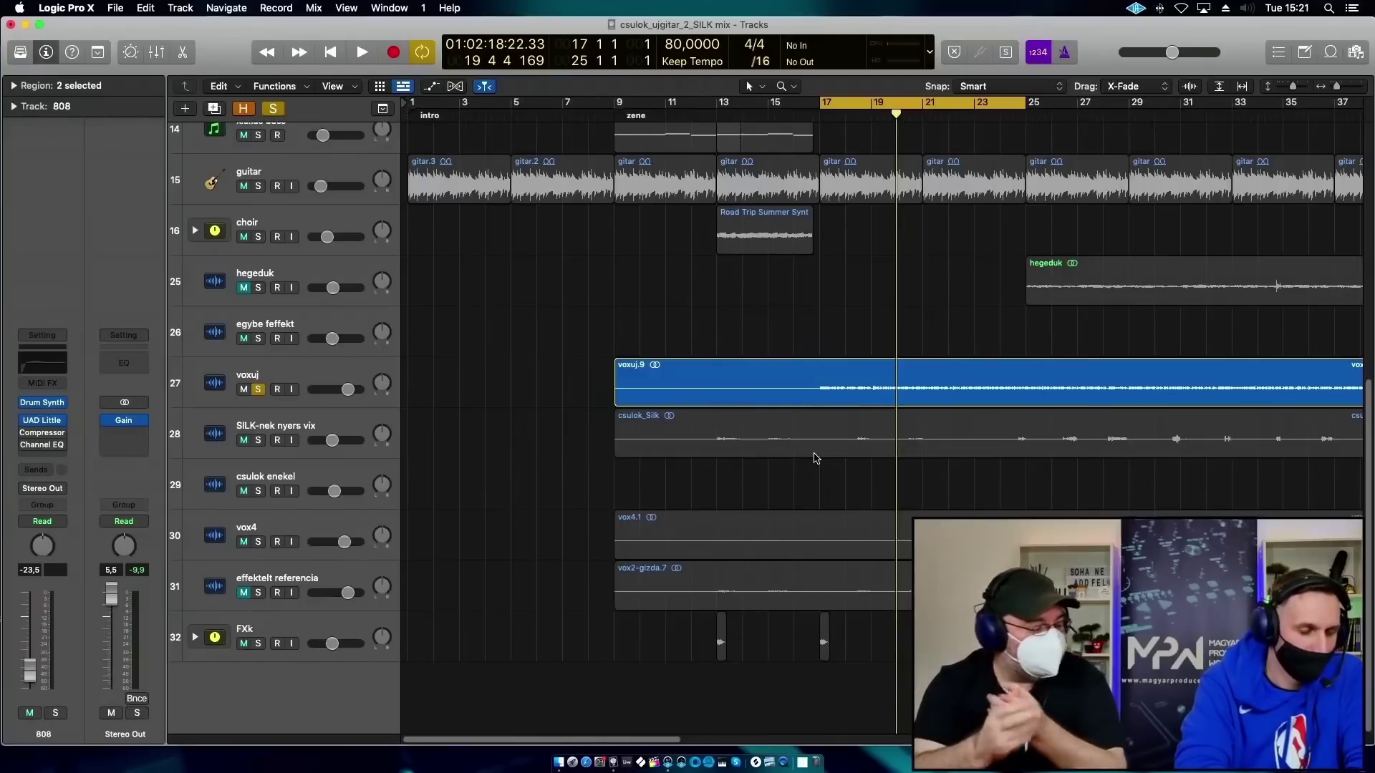
pyautogui.press('space')
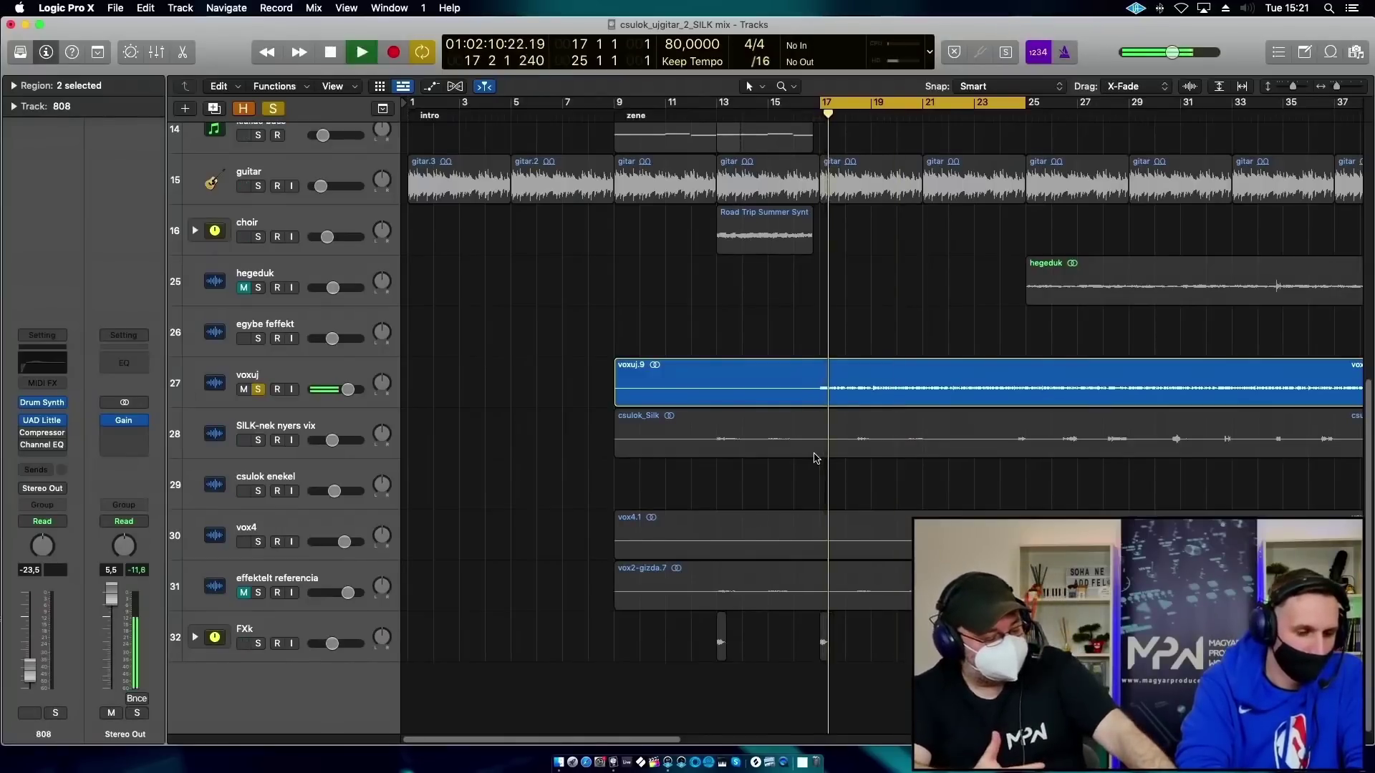
pyautogui.press('space')
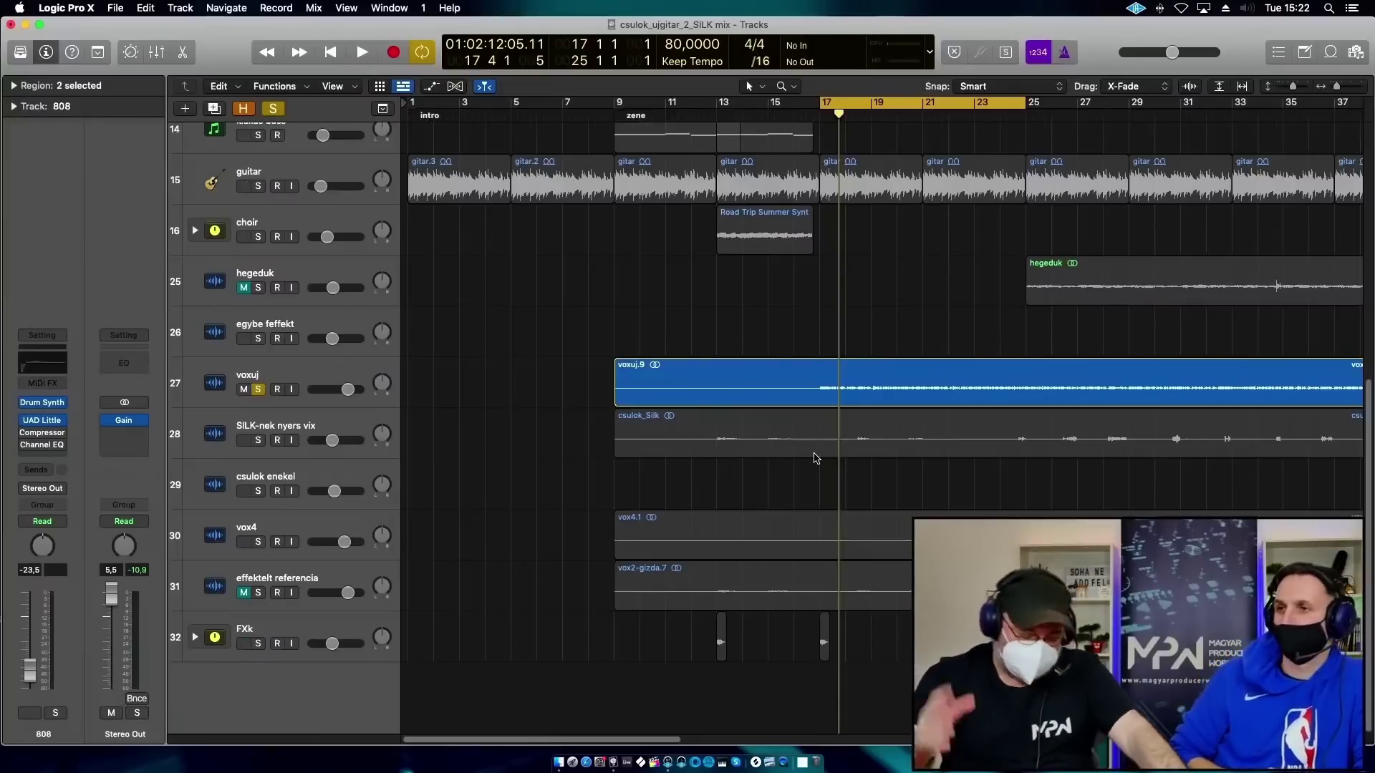
pyautogui.press('space')
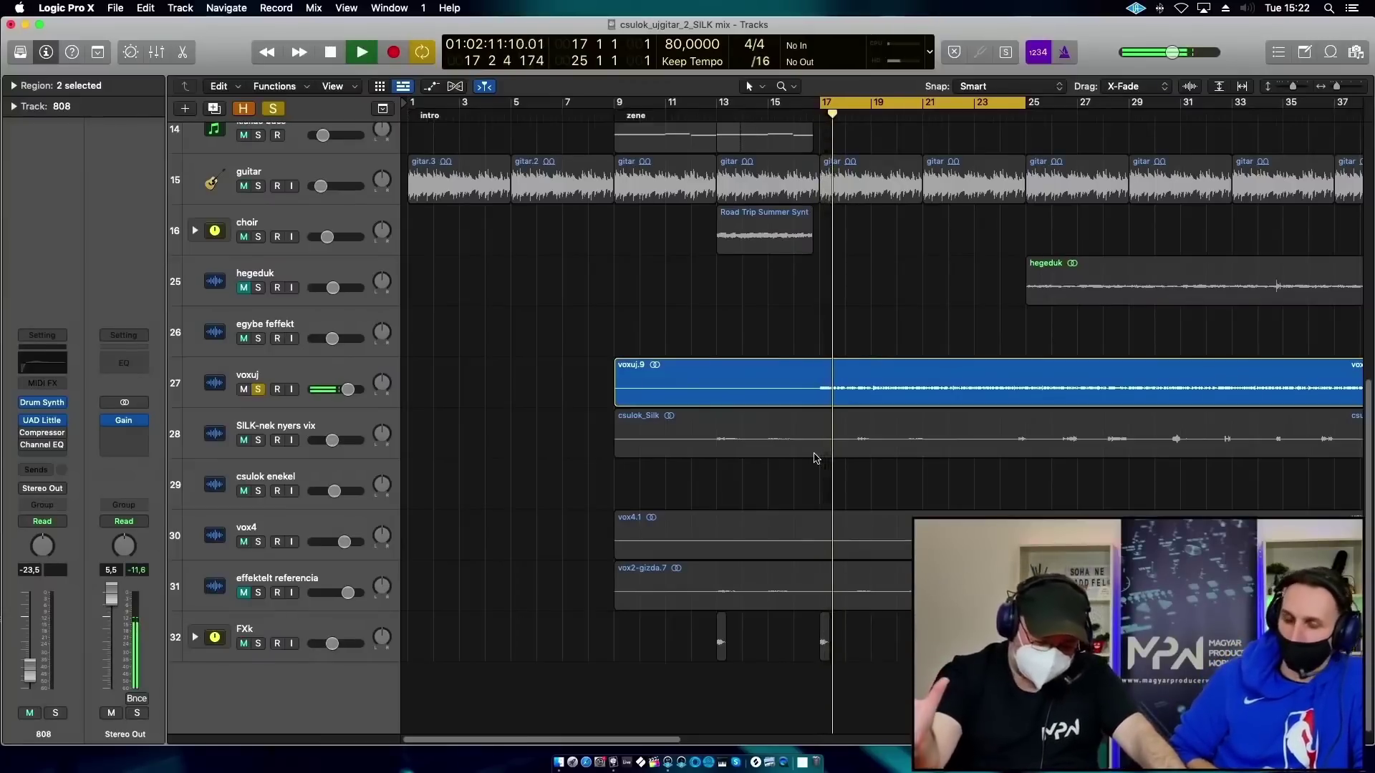
pyautogui.press('space')
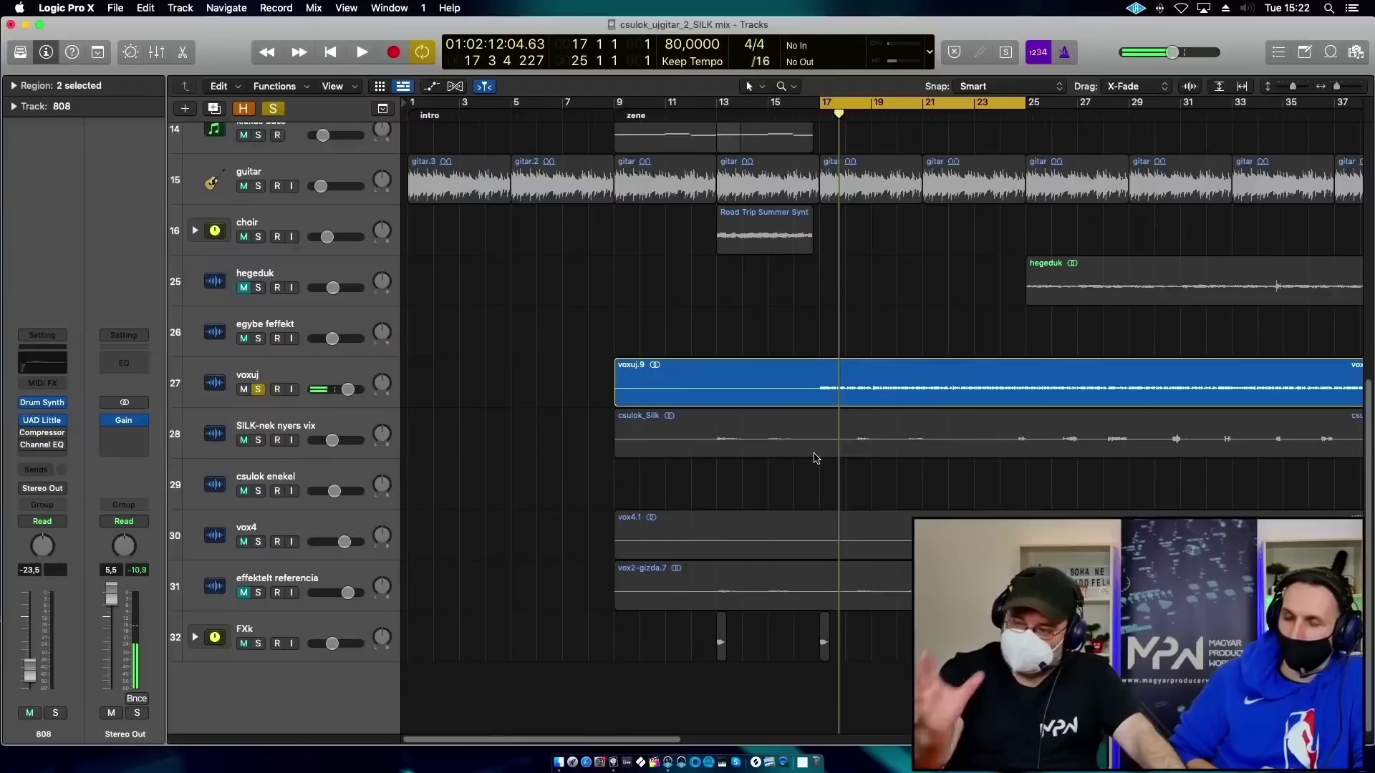
pyautogui.press('space')
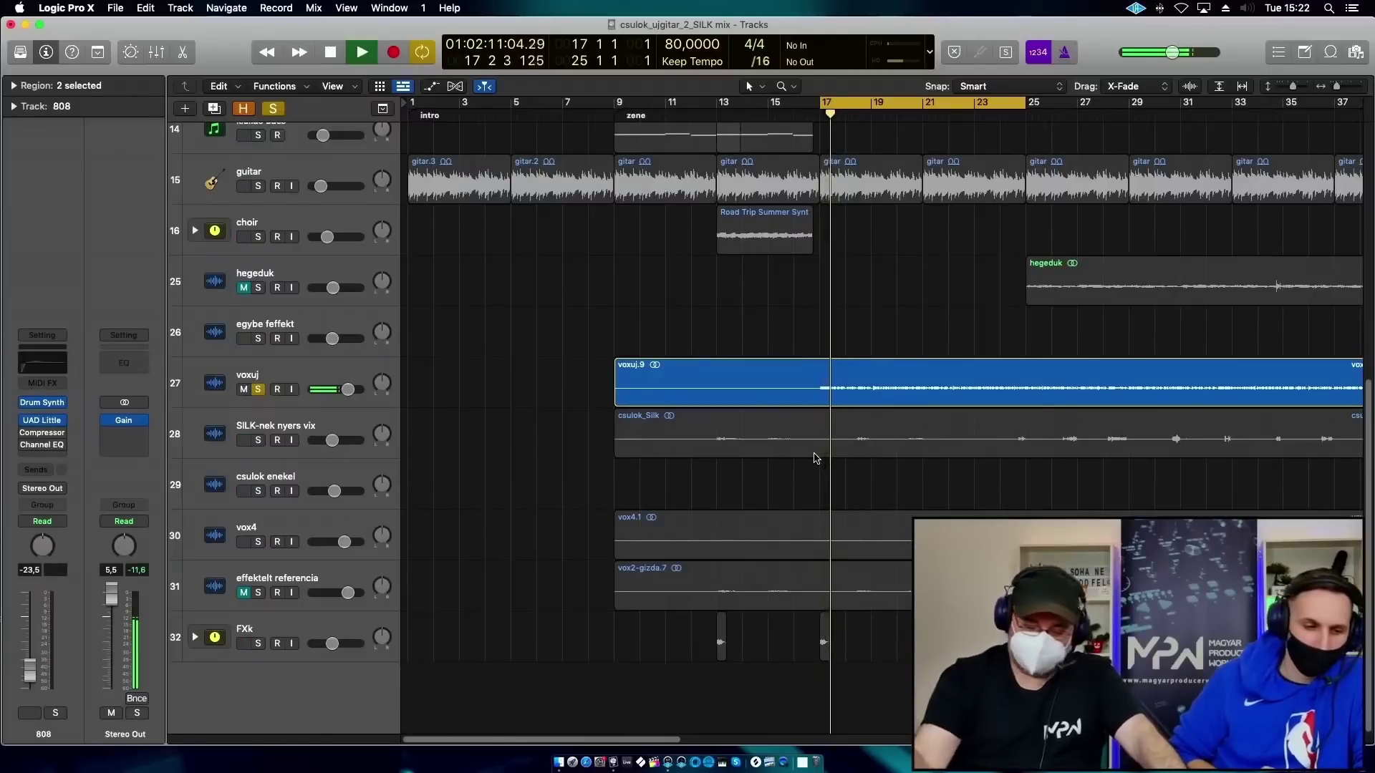
pyautogui.press('space')
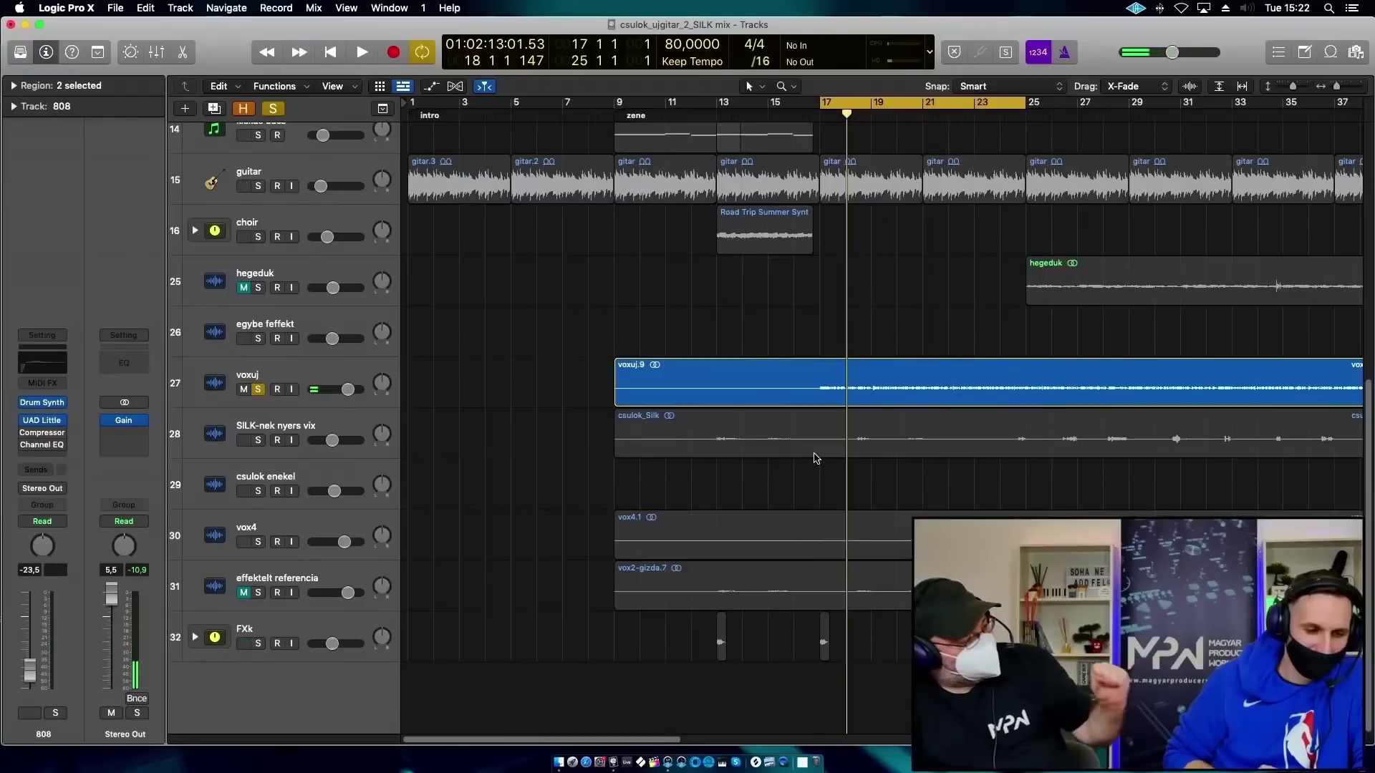
pyautogui.hotkey('ctrl', 'm')
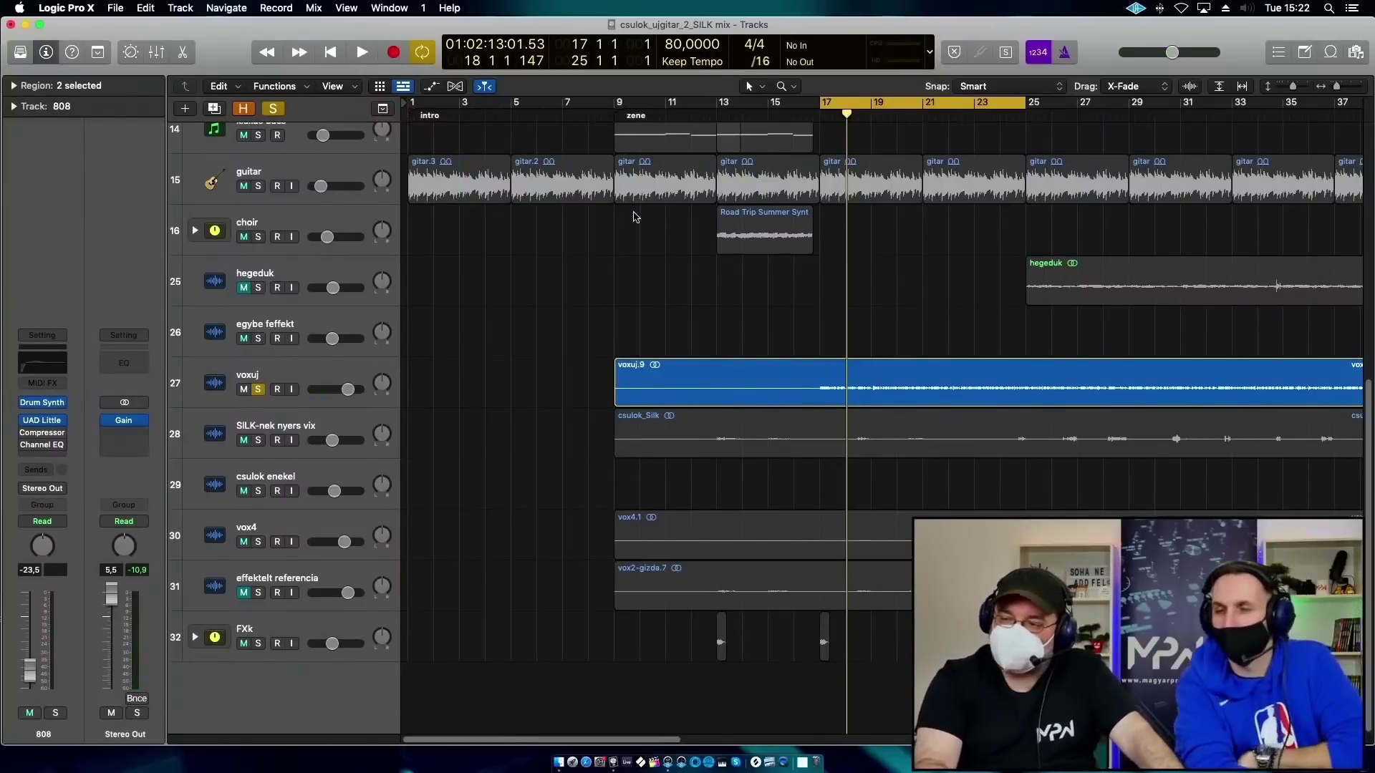
# Unmute the kick, snare bus and cinek, and audition the drums with the vocal in the loop.
pyautogui.scroll(5, 709, 225)
pyautogui.scroll(3, 716, 251)
pyautogui.hotkey('ctrl', 'm')
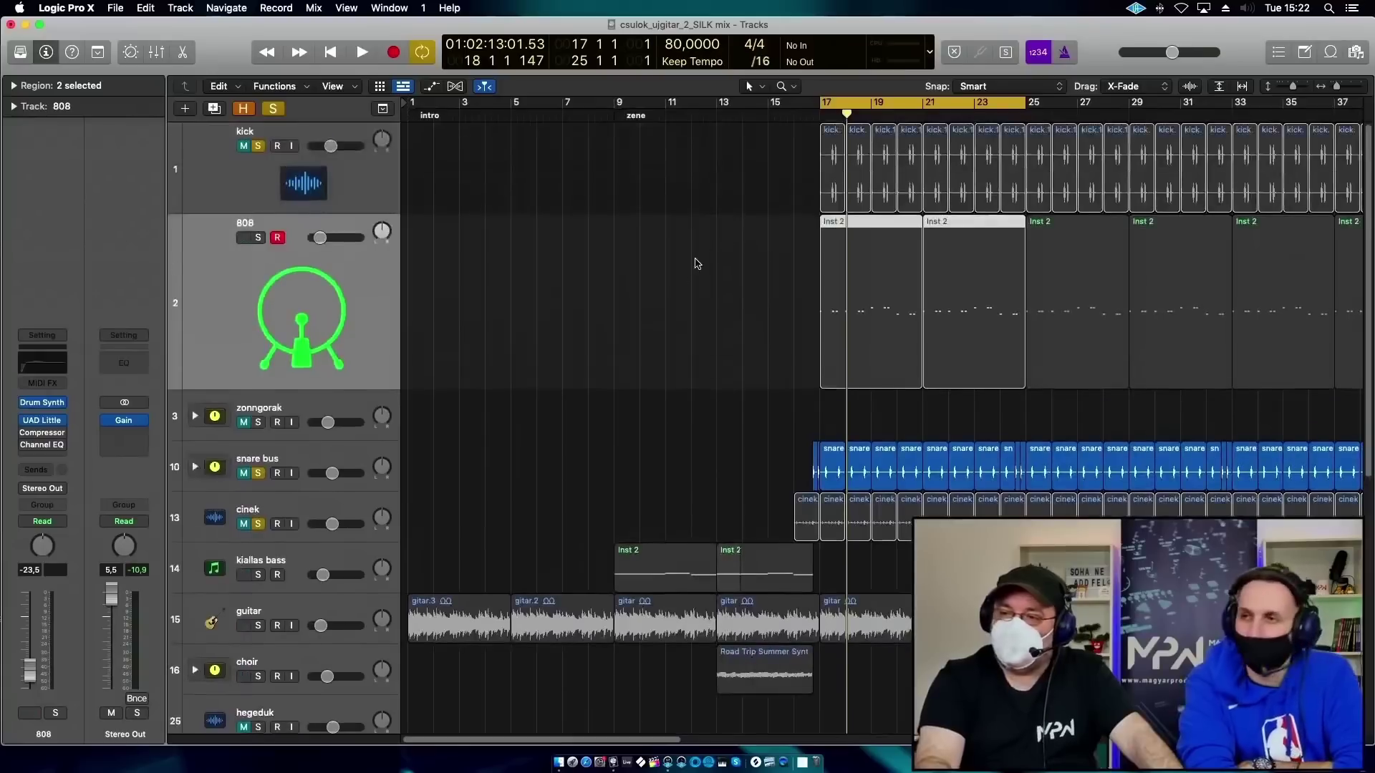
pyautogui.click(243, 147)
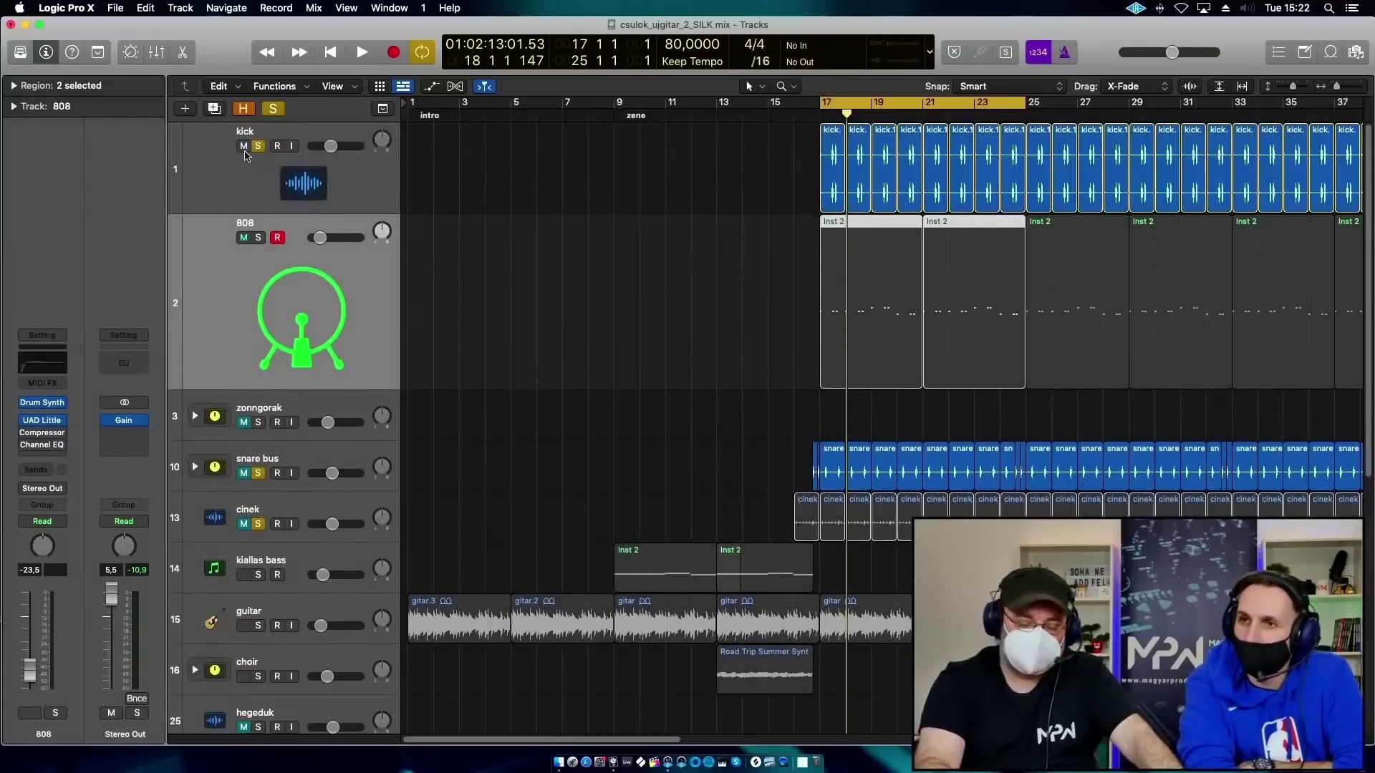
pyautogui.press('space')
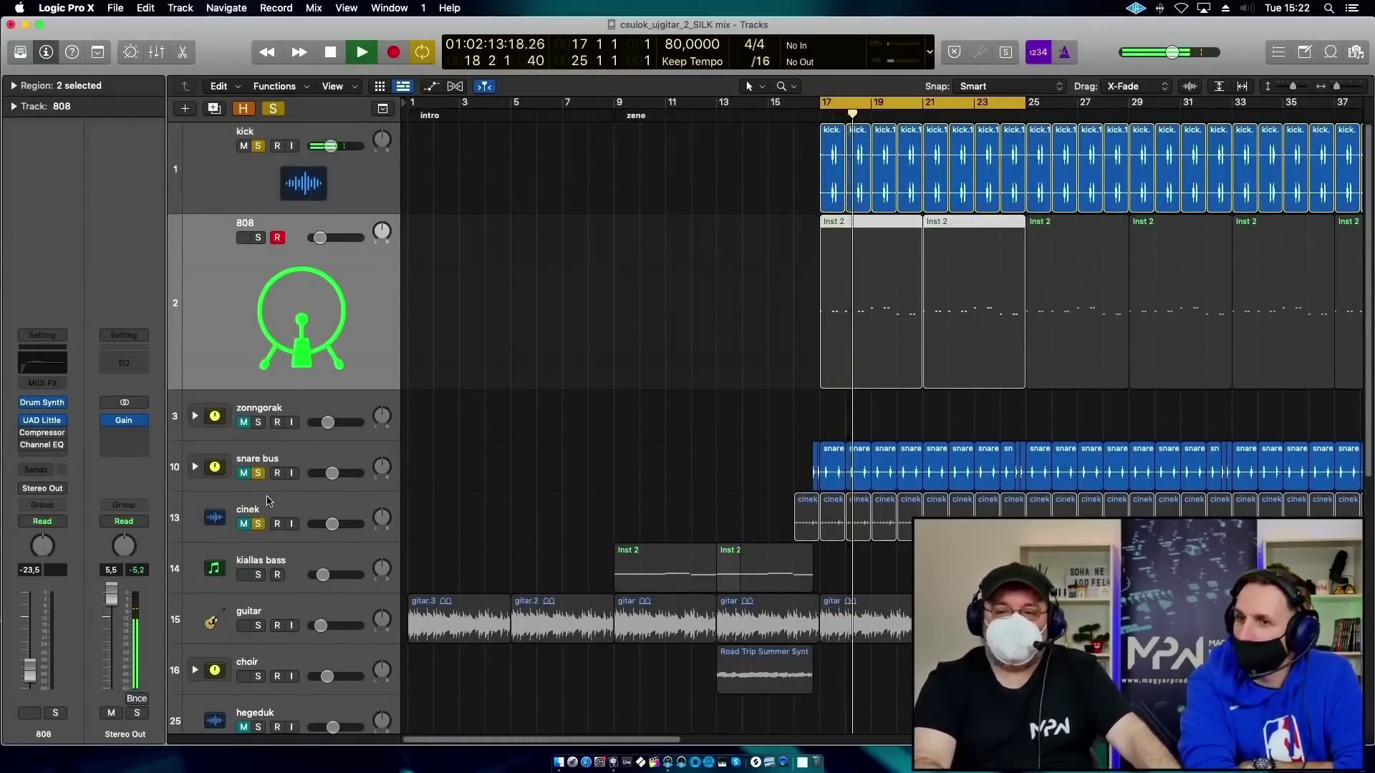
pyautogui.press('space')
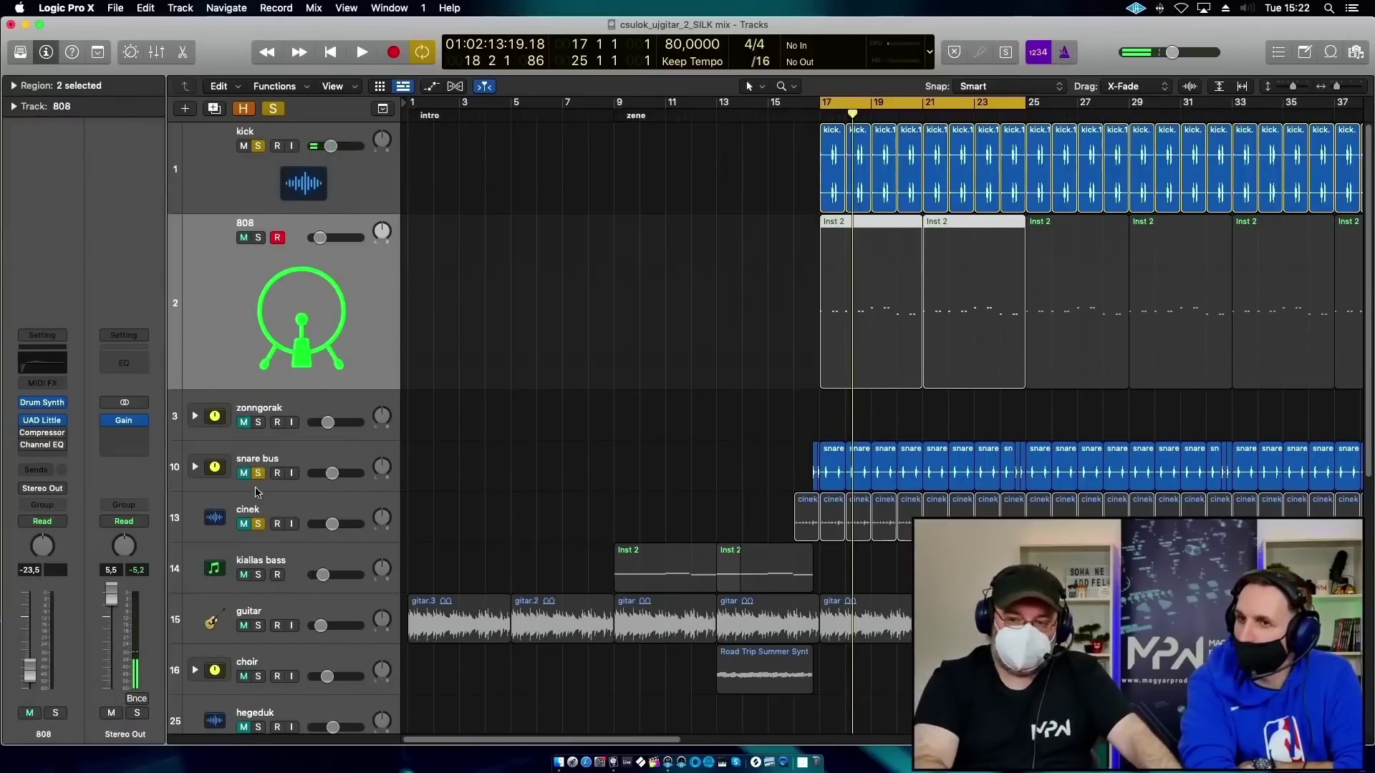
pyautogui.click(244, 525)
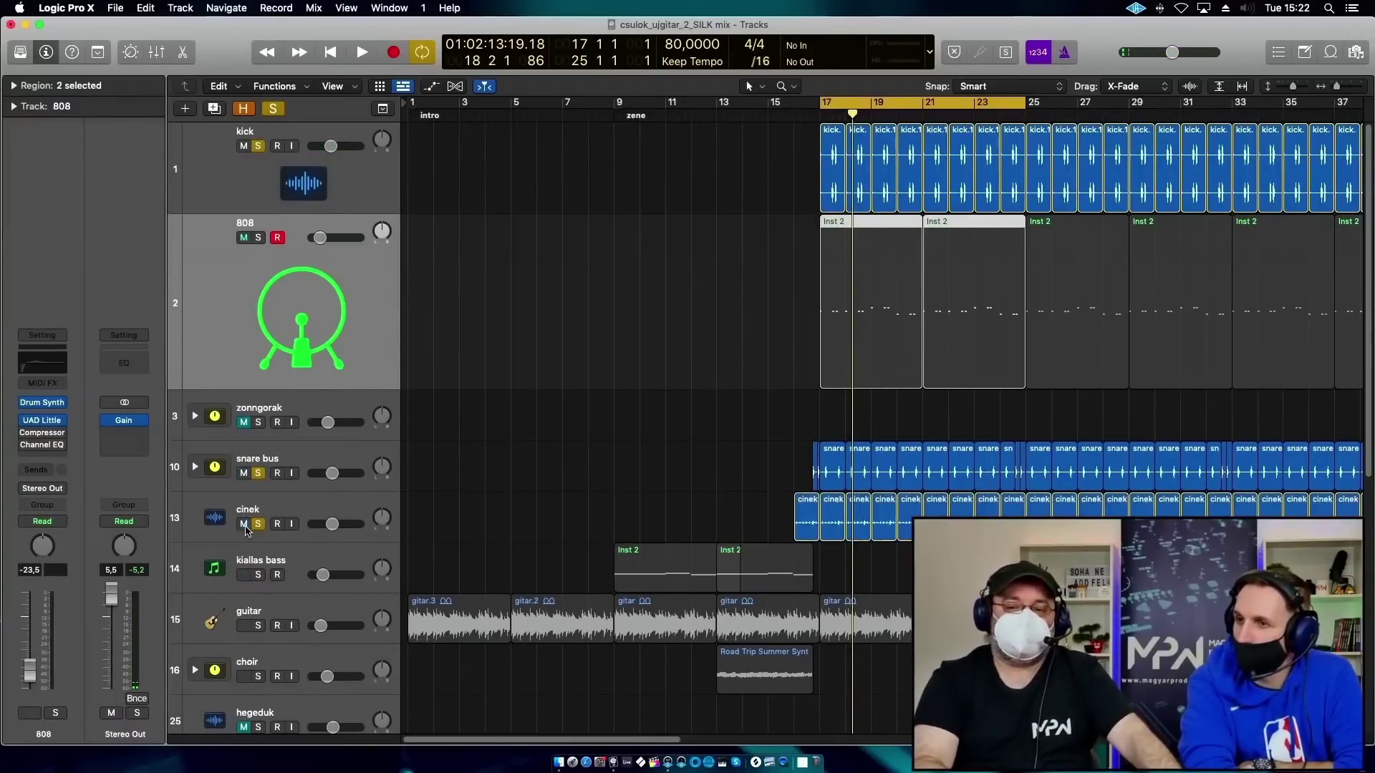
pyautogui.press('space')
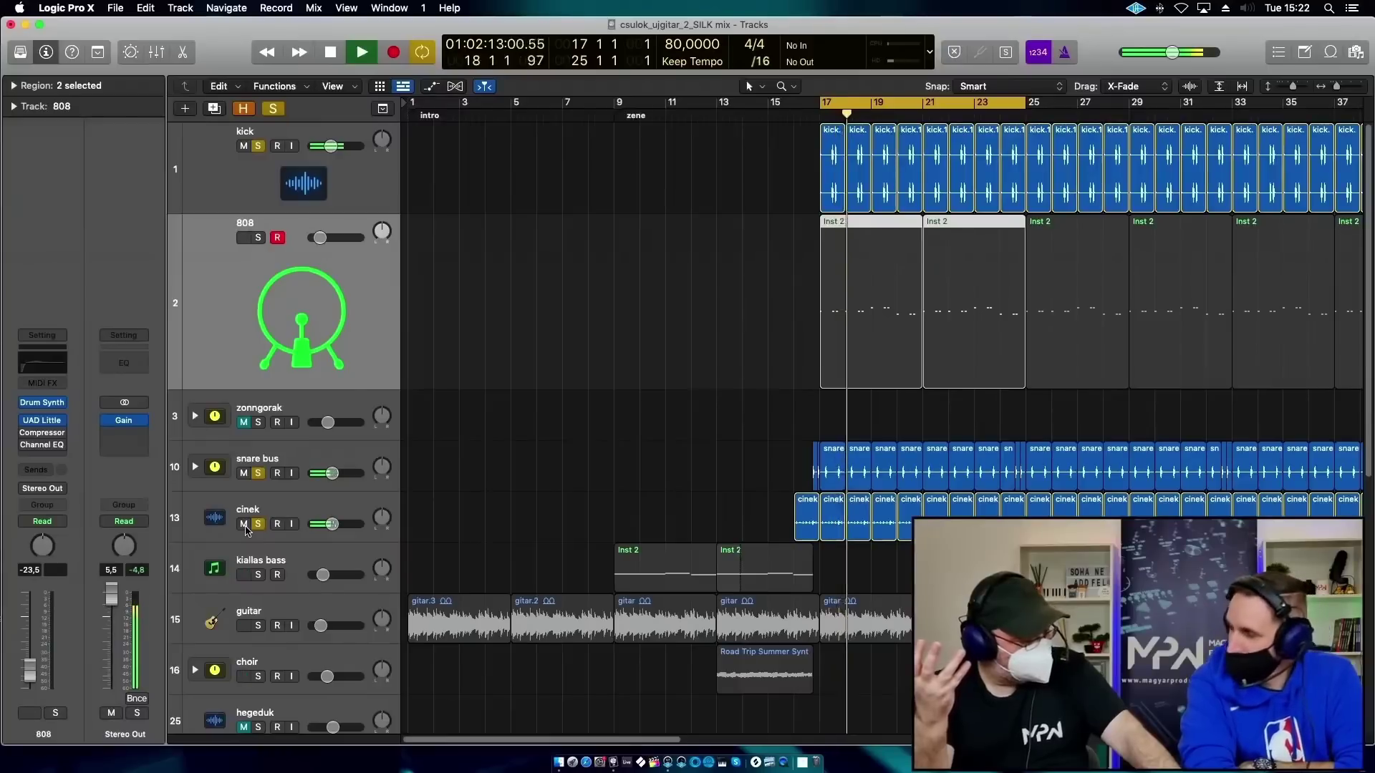
pyautogui.press('space')
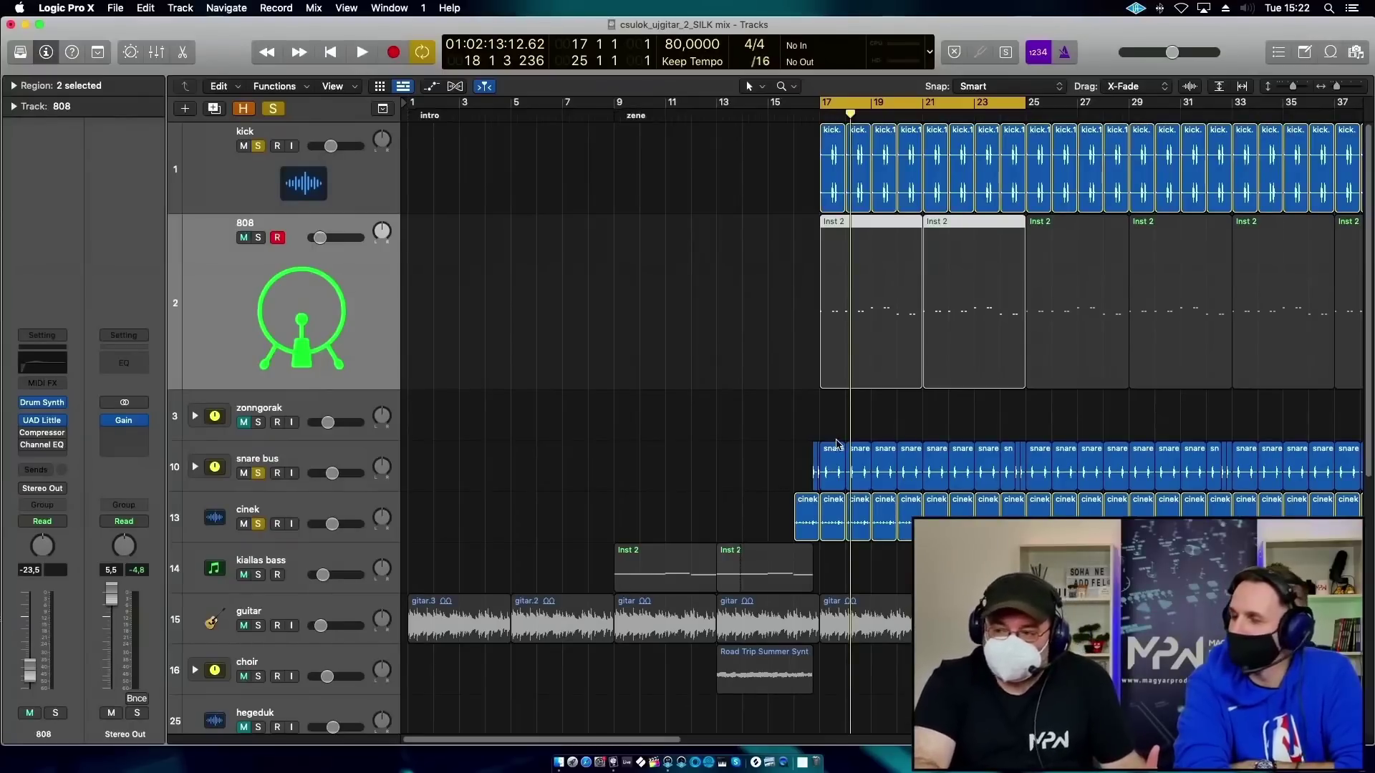
# Add the guitar to the solo and audition it with the drums and vocal.
pyautogui.scroll(-5, 888, 487)
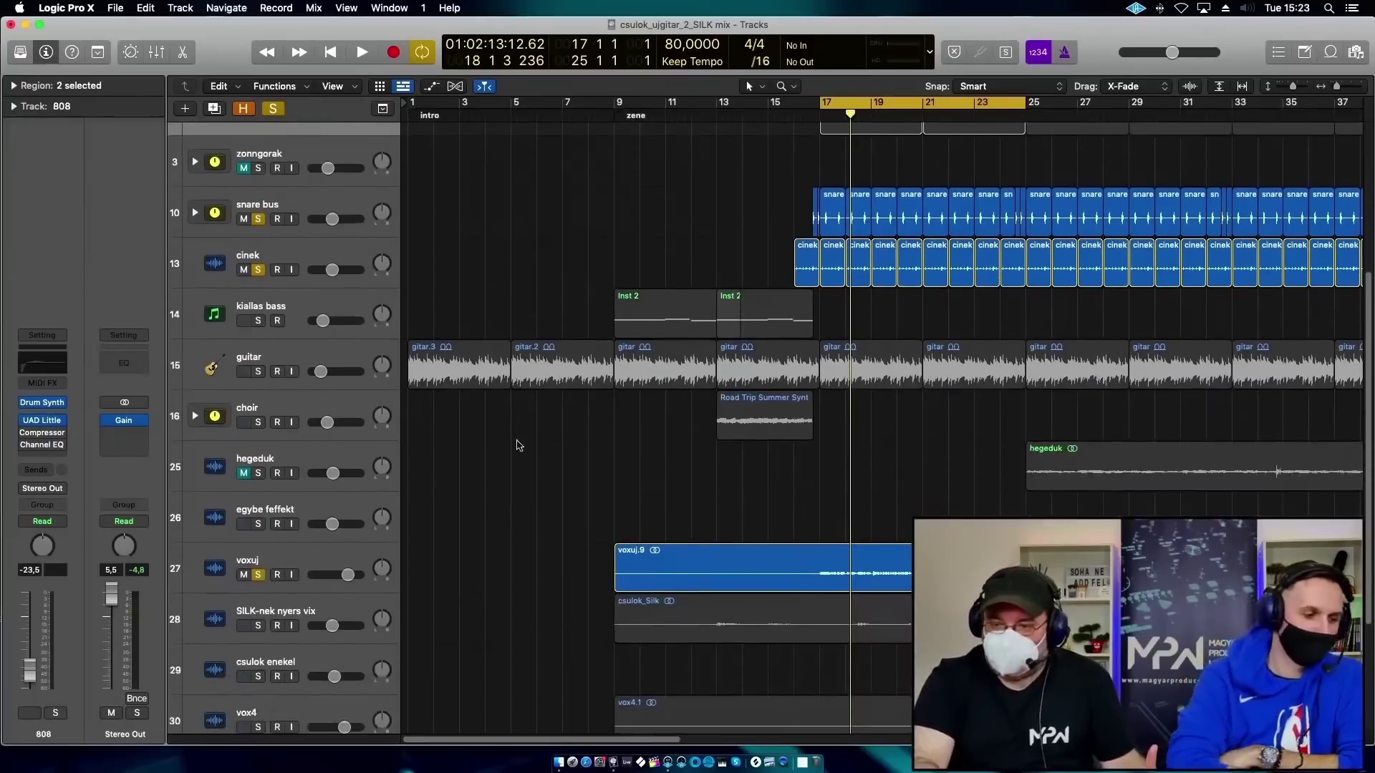
pyautogui.click(258, 371)
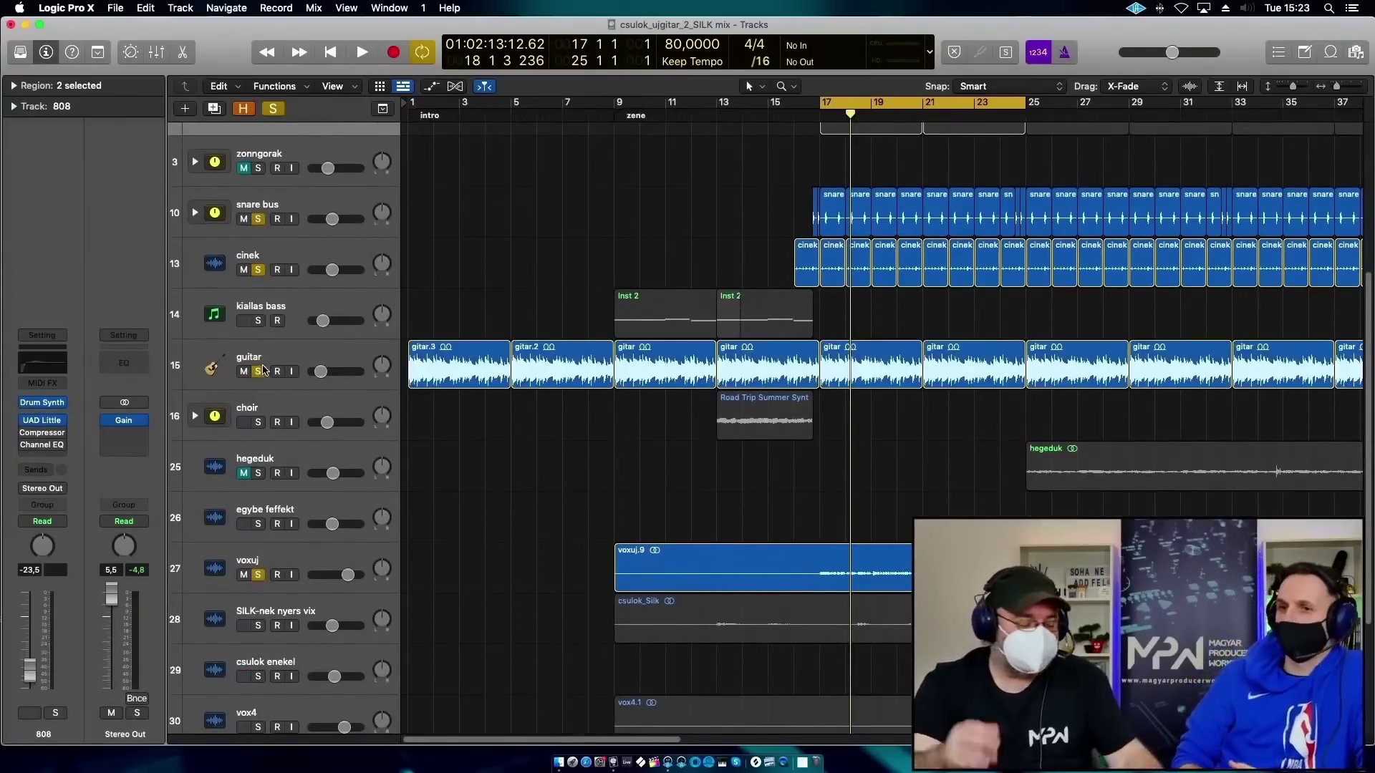
pyautogui.press('space')
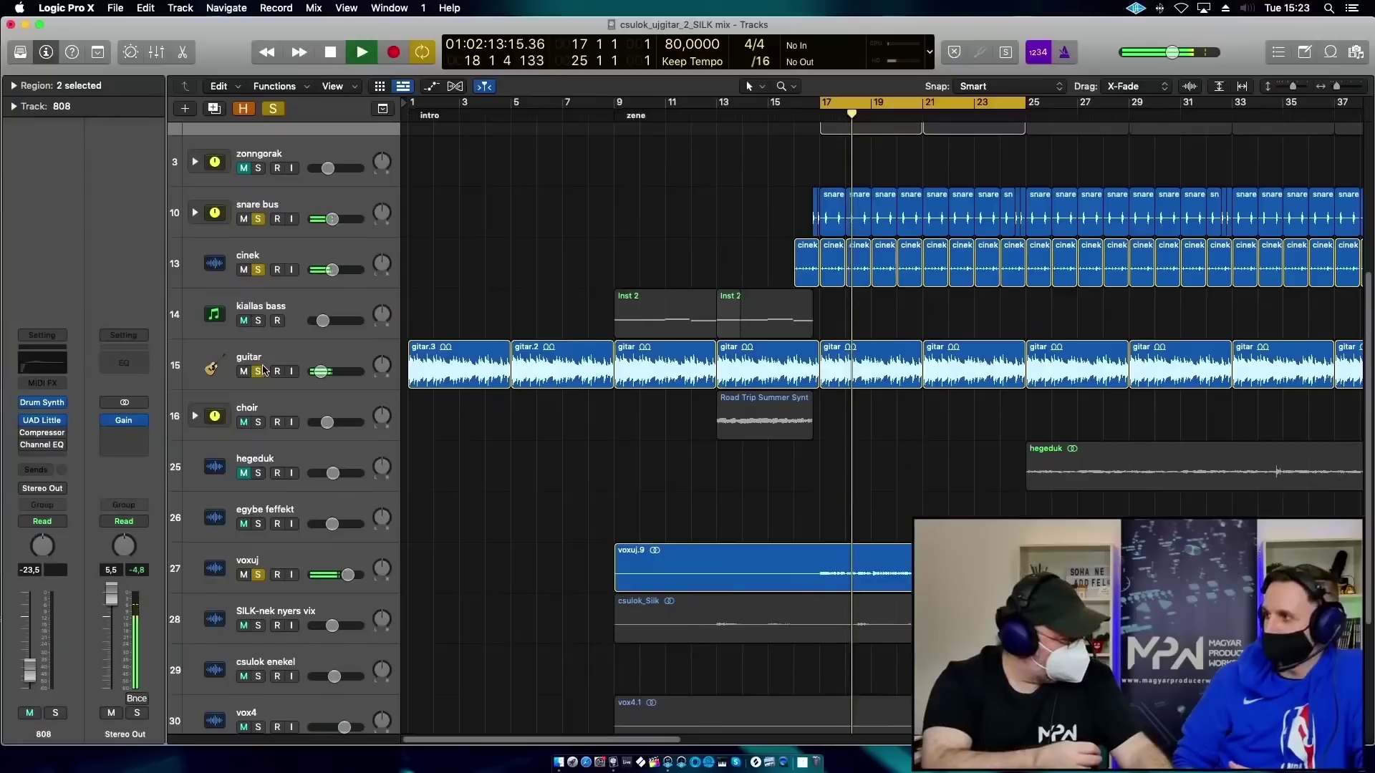
pyautogui.press('space')
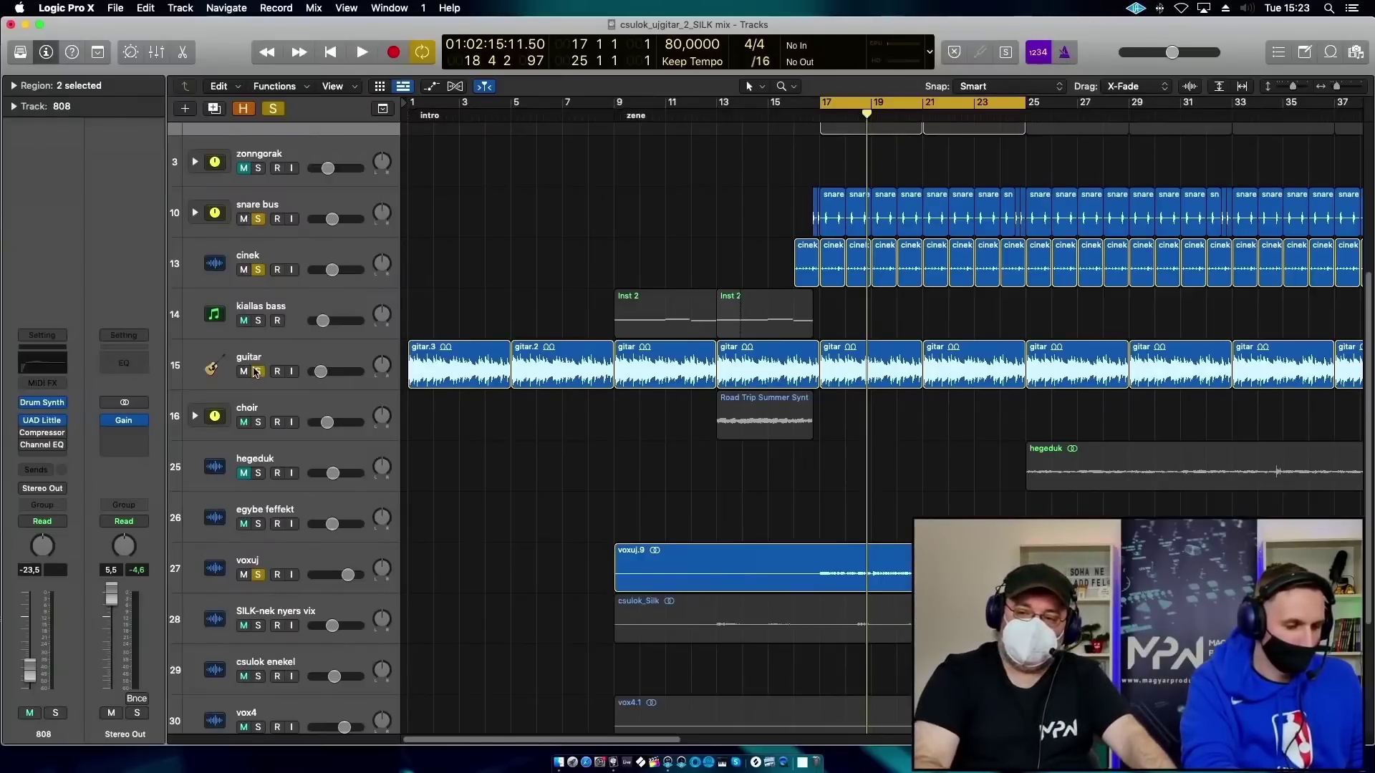
# Compare the loop without and with the guitar by taking it out of the solo and adding it back.
pyautogui.click(255, 373)
pyautogui.press('space')
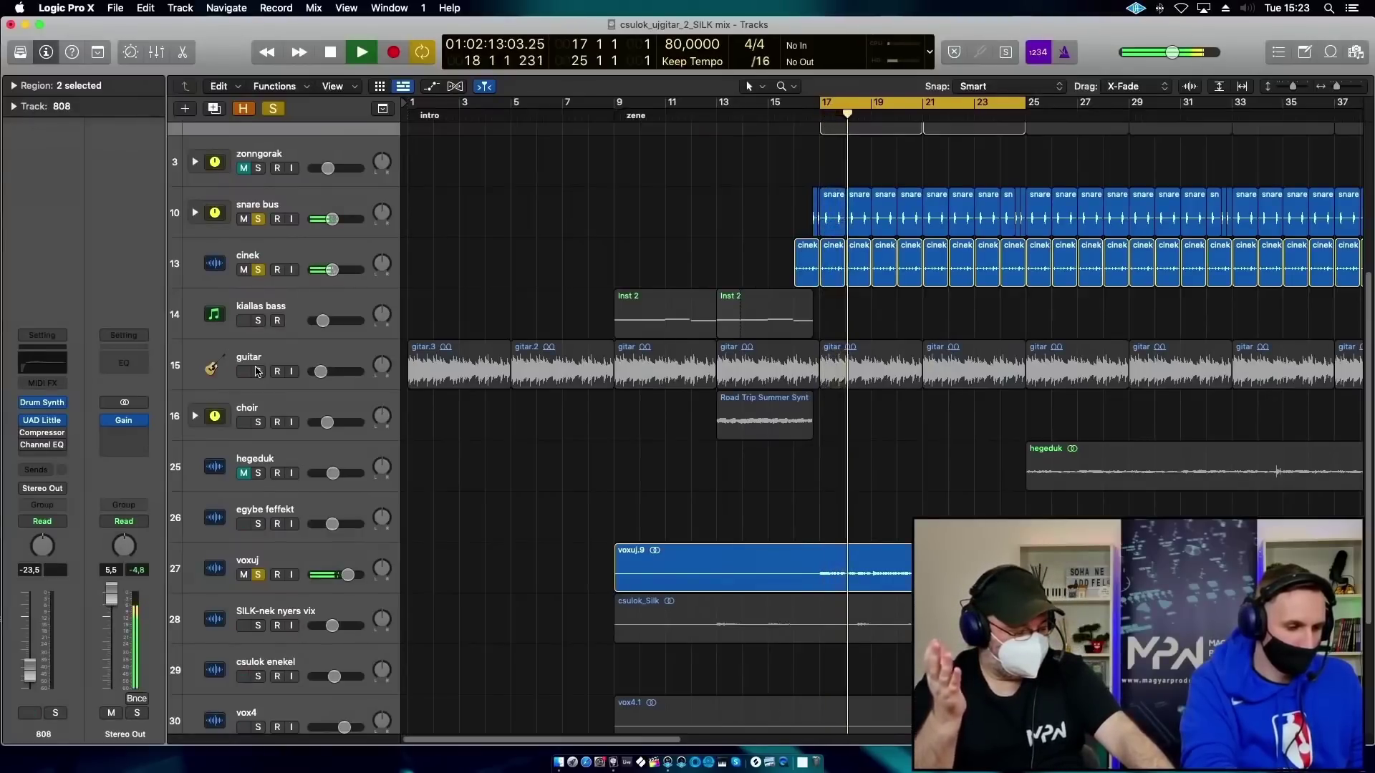
pyautogui.press('space')
pyautogui.click(256, 371)
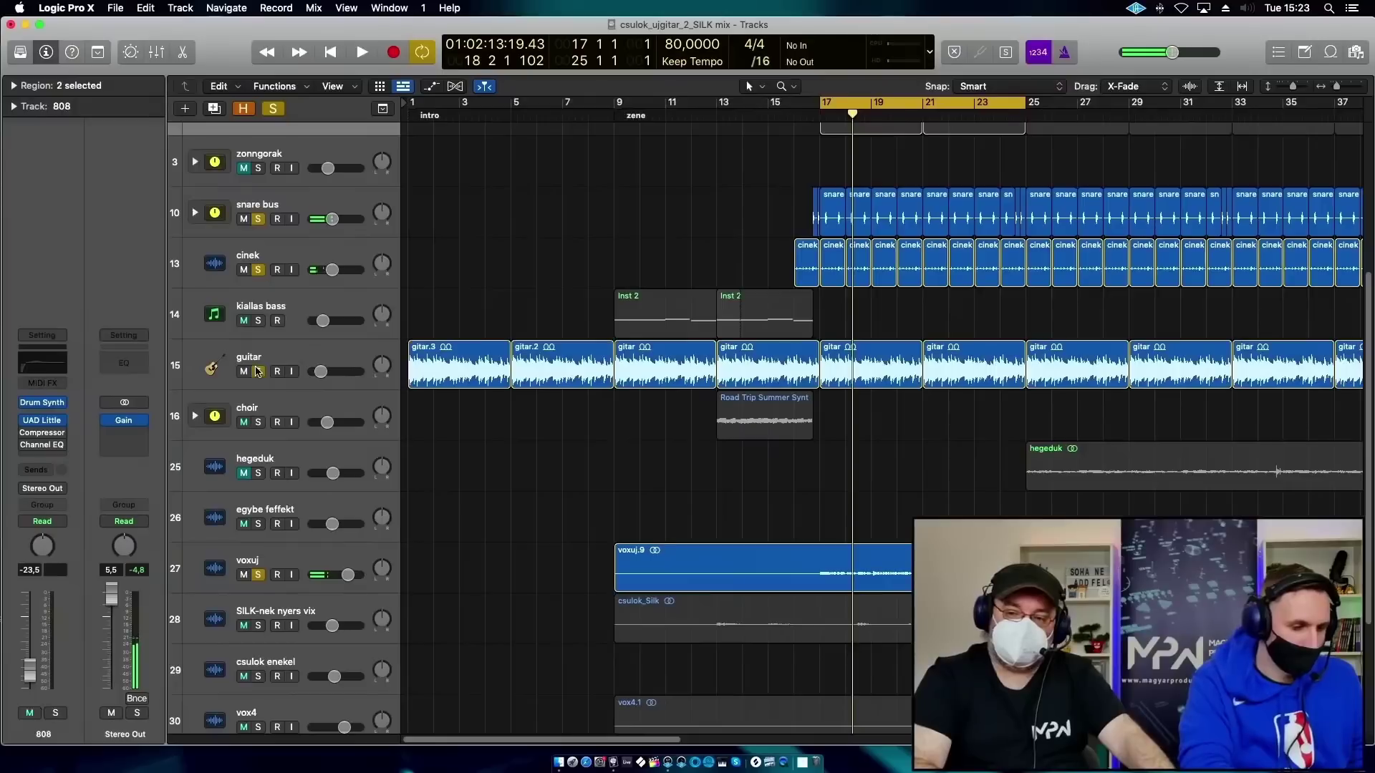
pyautogui.press('space')
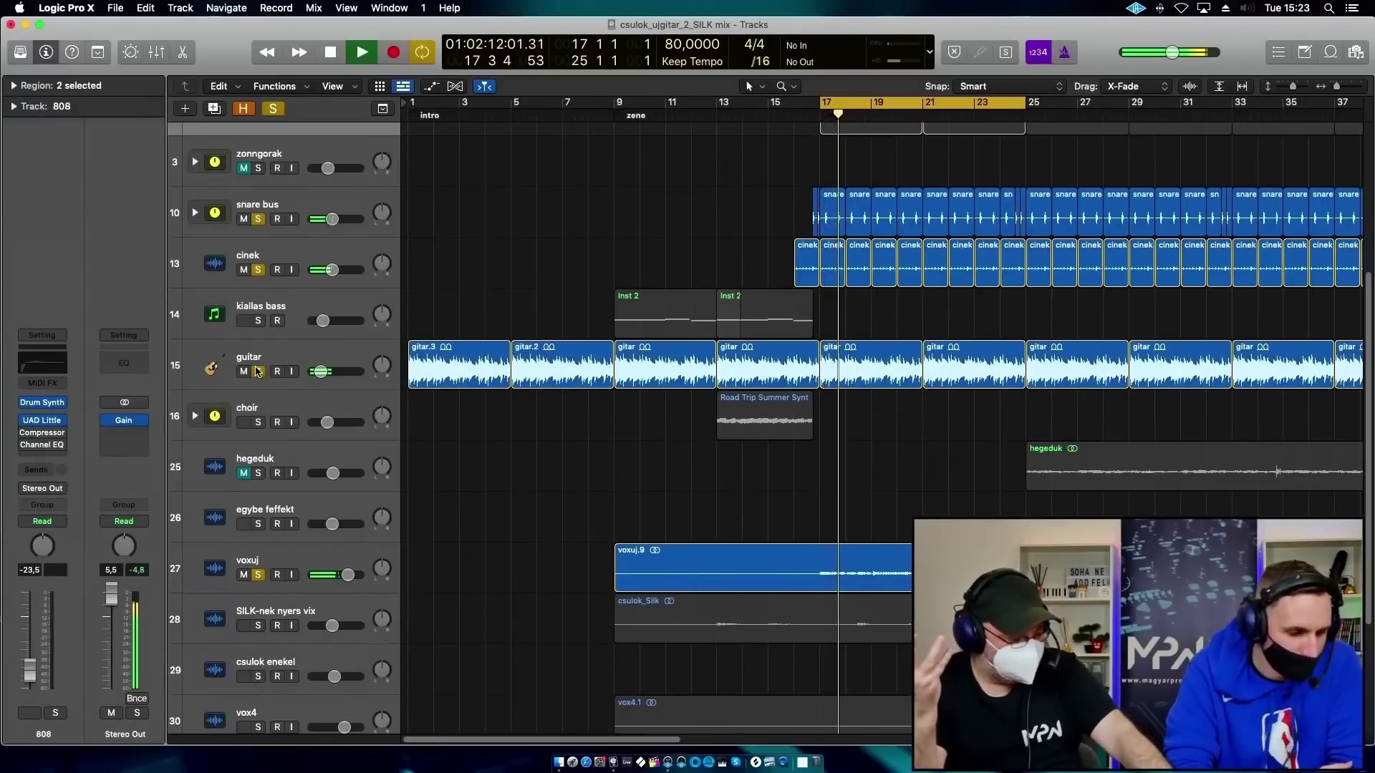
pyautogui.press('space')
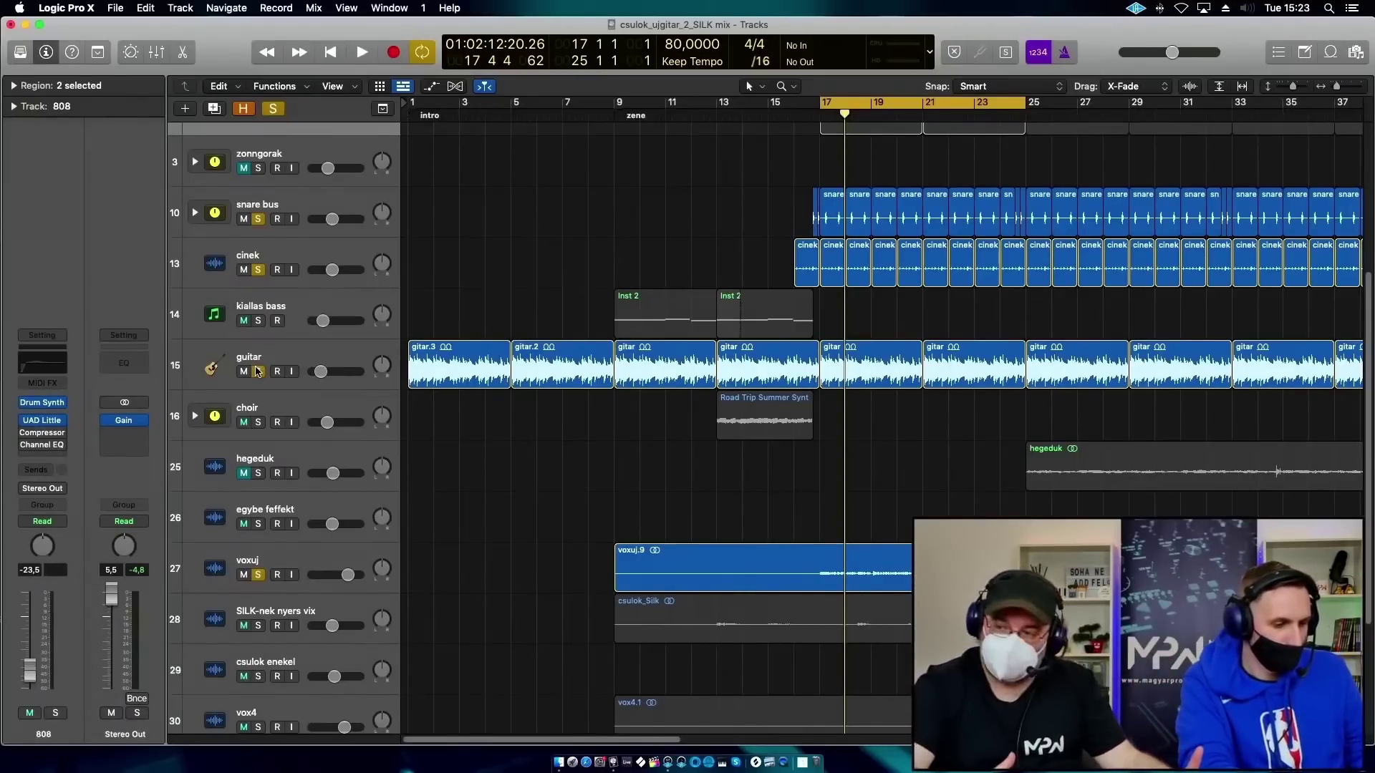
# Compare the guitar in and out of the solo during playback, and set its Channel EQ to cut 5.5 dB at 2160 Hz.
pyautogui.click(258, 371)
pyautogui.press('space')
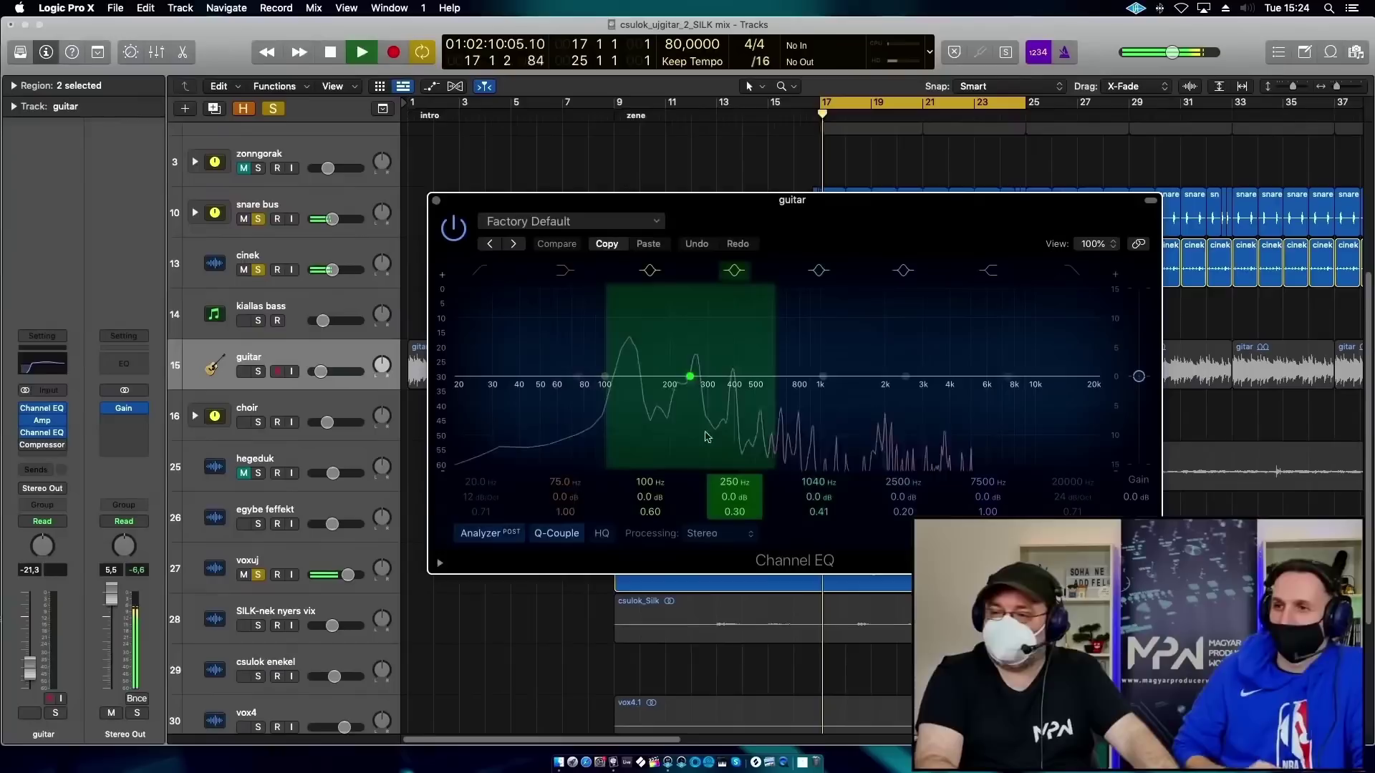
pyautogui.click(258, 371)
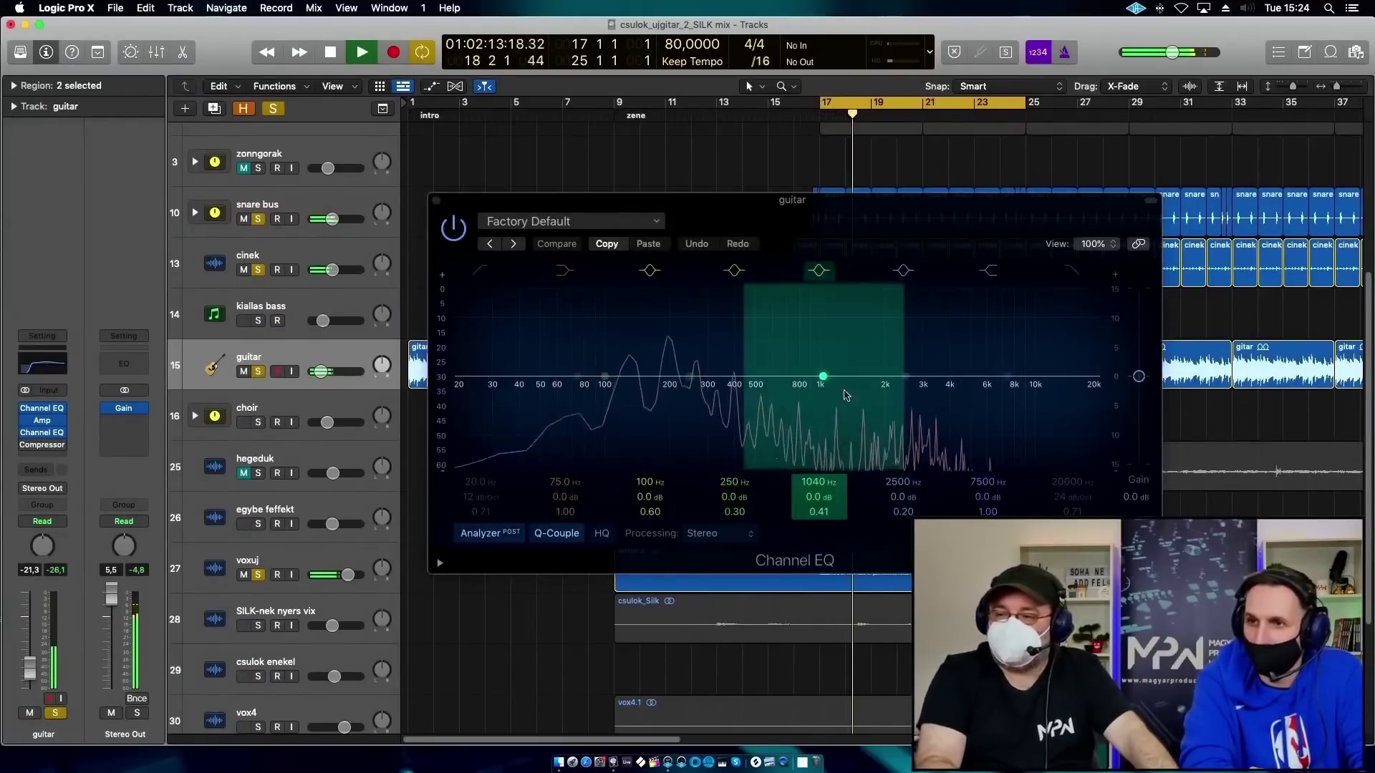
pyautogui.moveTo(904, 376); pyautogui.dragTo(893, 417)
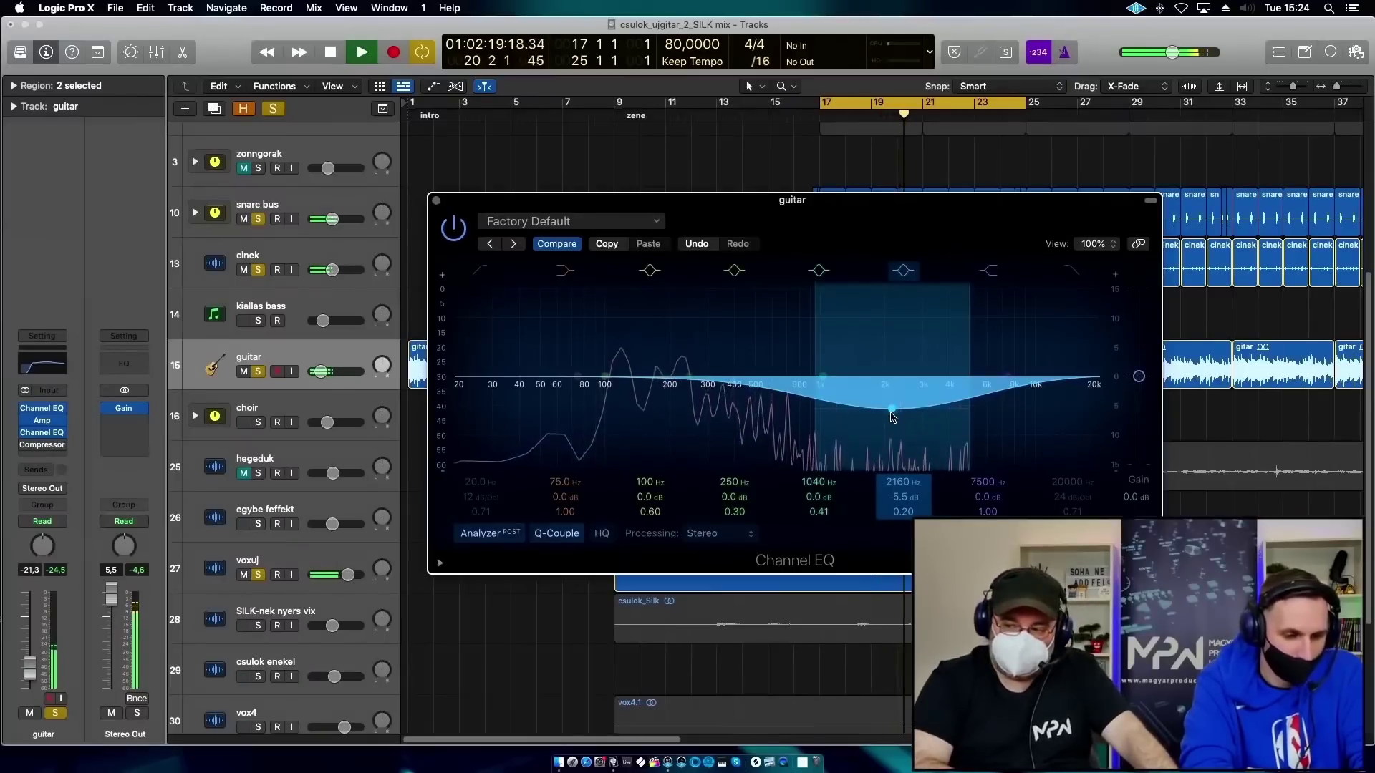
# Set the guitar's Channel EQ cut to 4.9 dB at 1790 Hz and audition it briefly in the loop.
pyautogui.press('space')
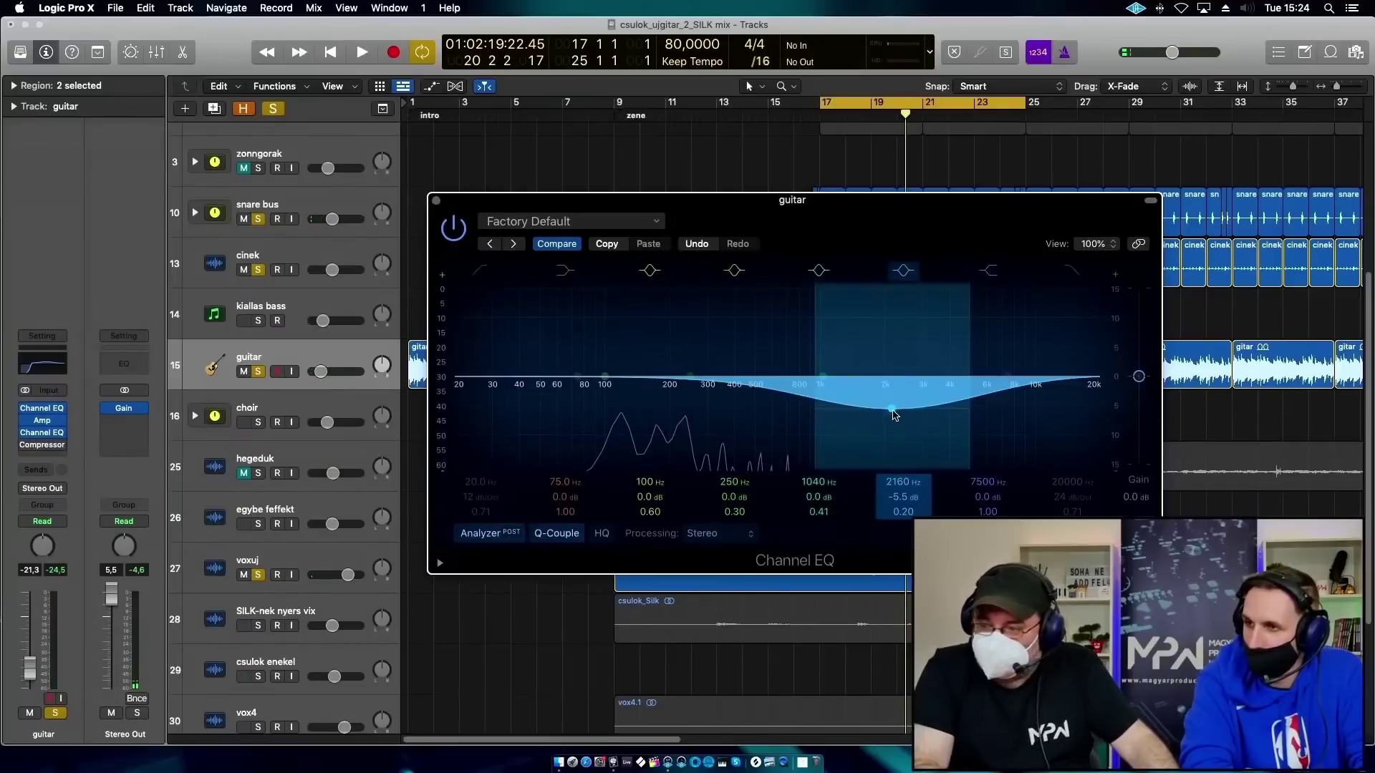
pyautogui.moveTo(893, 415); pyautogui.dragTo(873, 412)
pyautogui.press('space')
pyautogui.press('space')
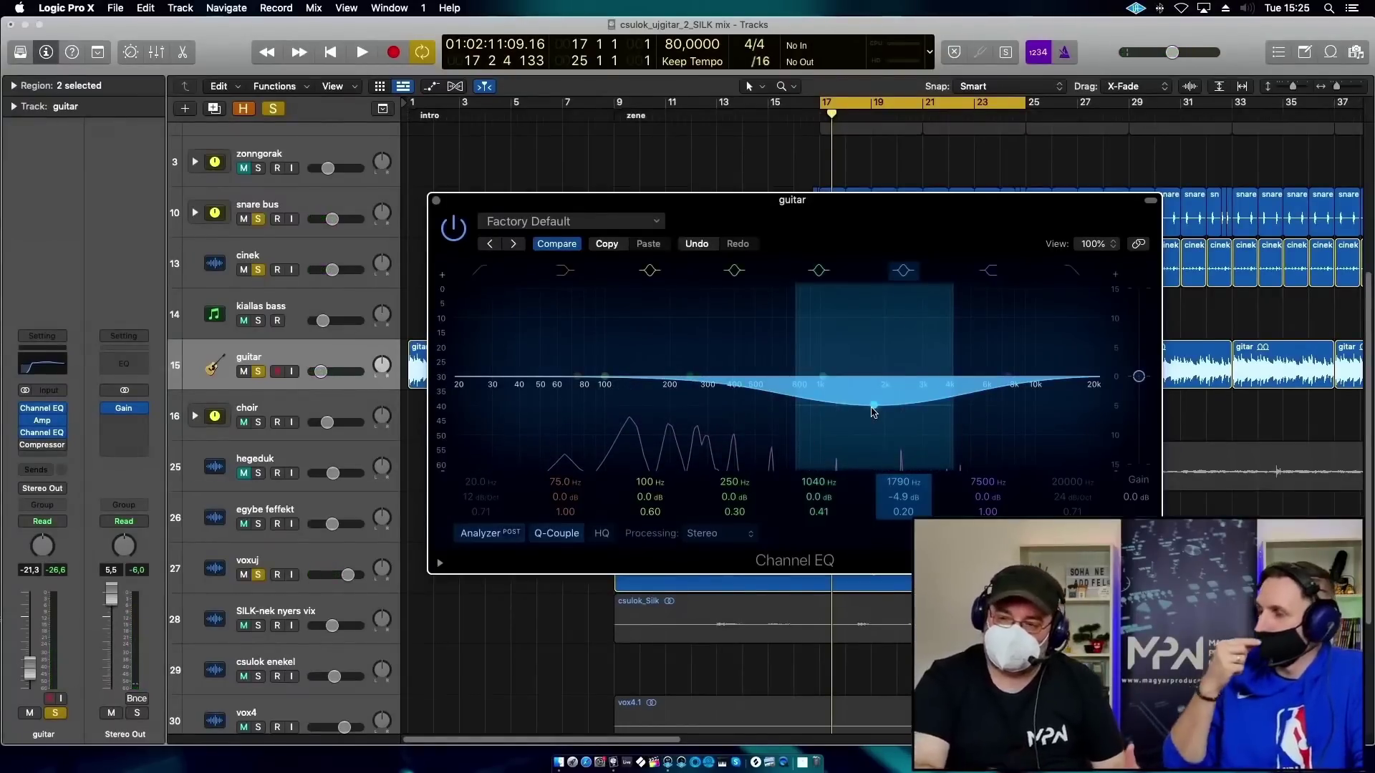
# Solo only the guitar and set its Channel EQ cut to 9.9 dB at 1930 Hz during playback.
pyautogui.keyDown('alt'); pyautogui.click(256, 372); pyautogui.keyUp('alt')
pyautogui.press('space')
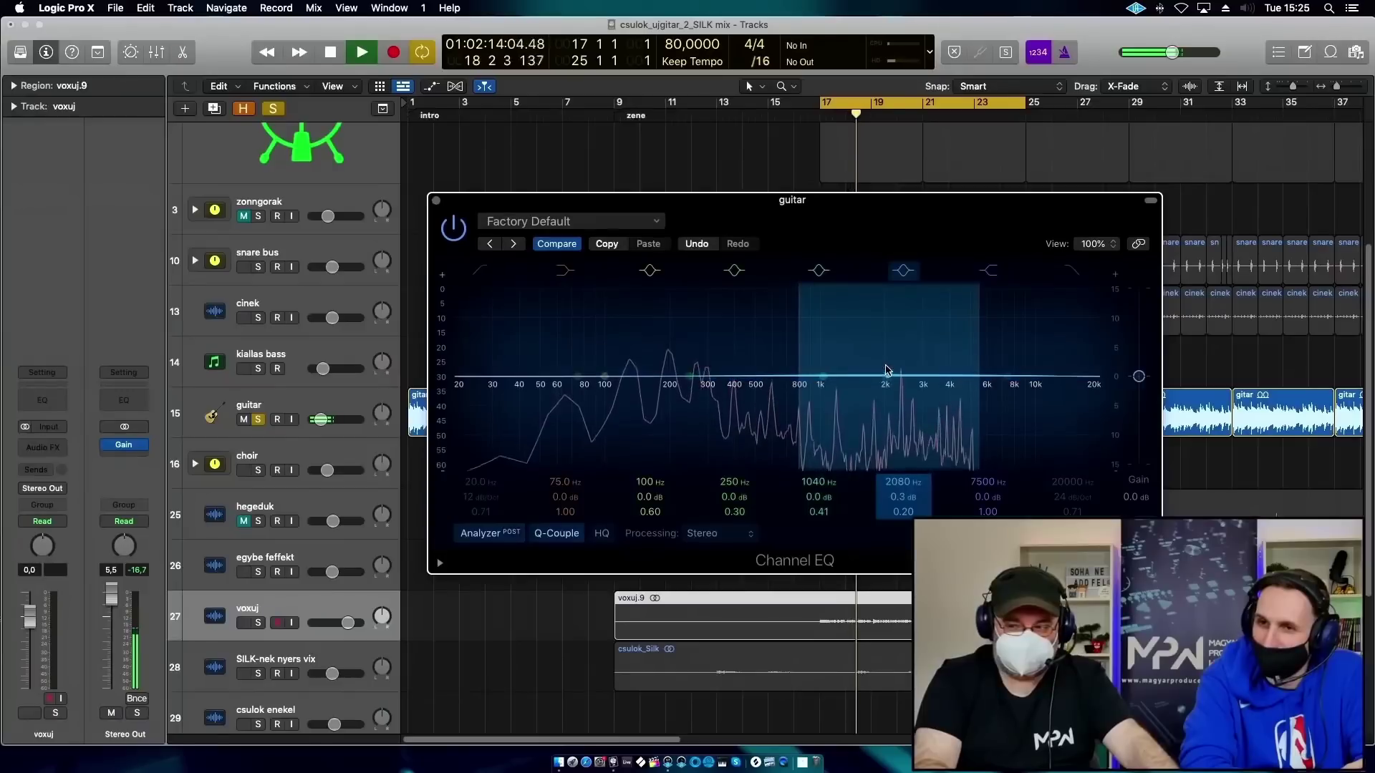
pyautogui.moveTo(874, 405); pyautogui.dragTo(881, 445)
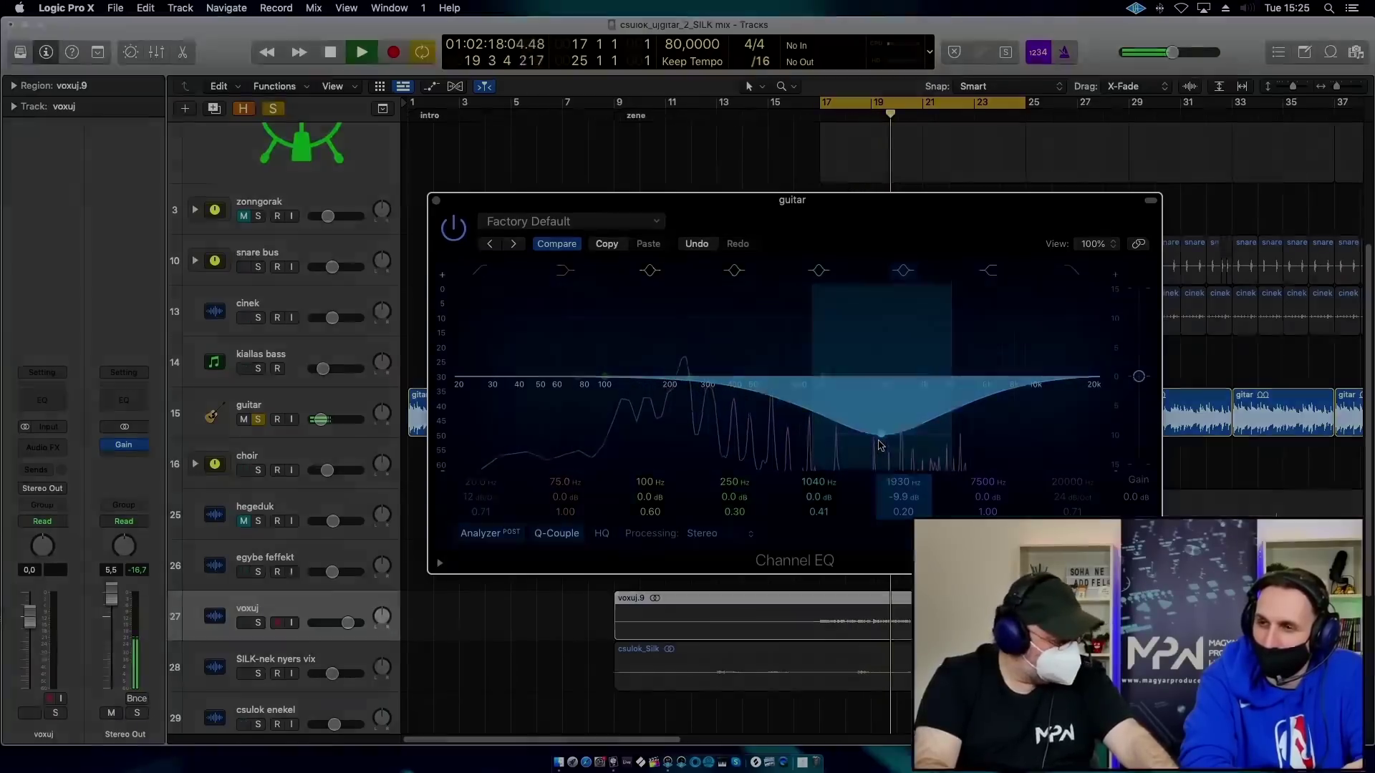
pyautogui.press('space')
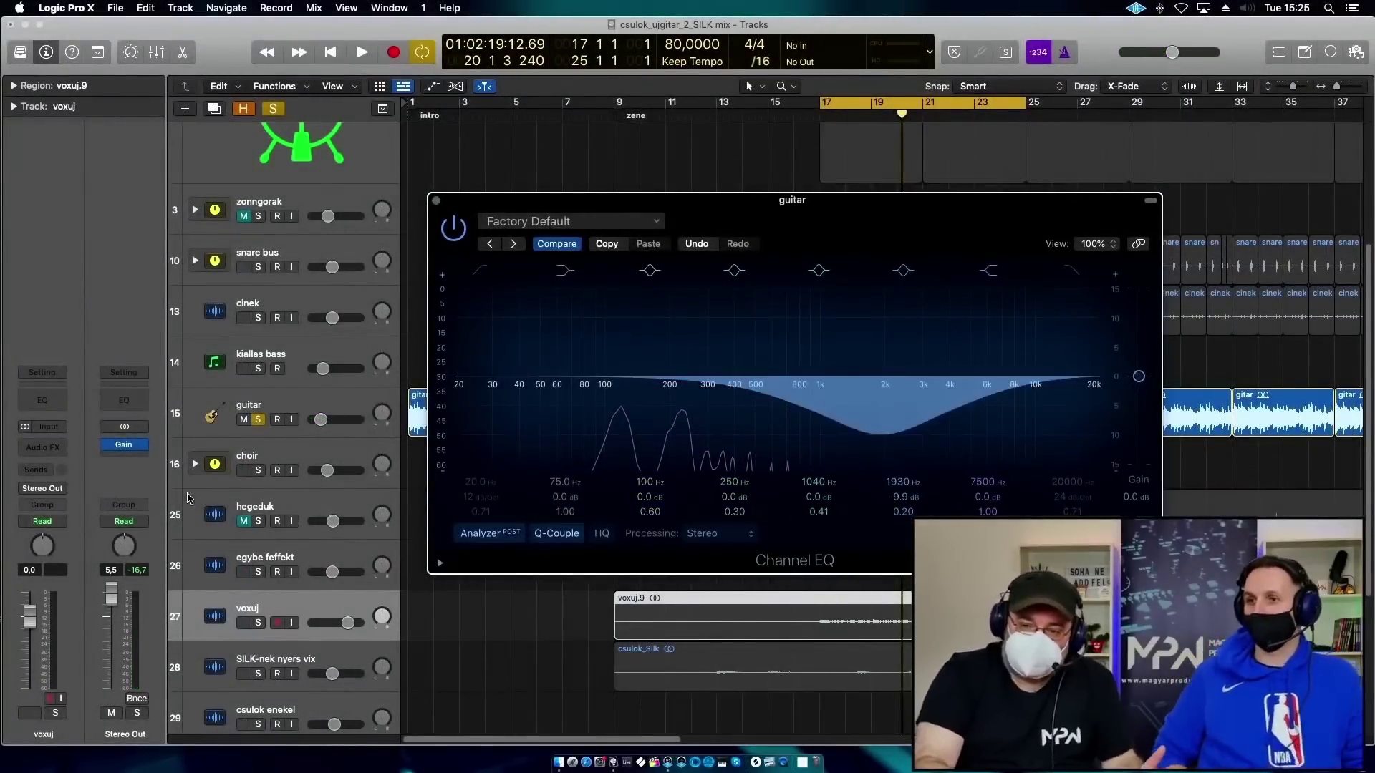
# Inspect the guitar track's Amp Designer, and reopen its second Channel EQ.
pyautogui.click(436, 204)
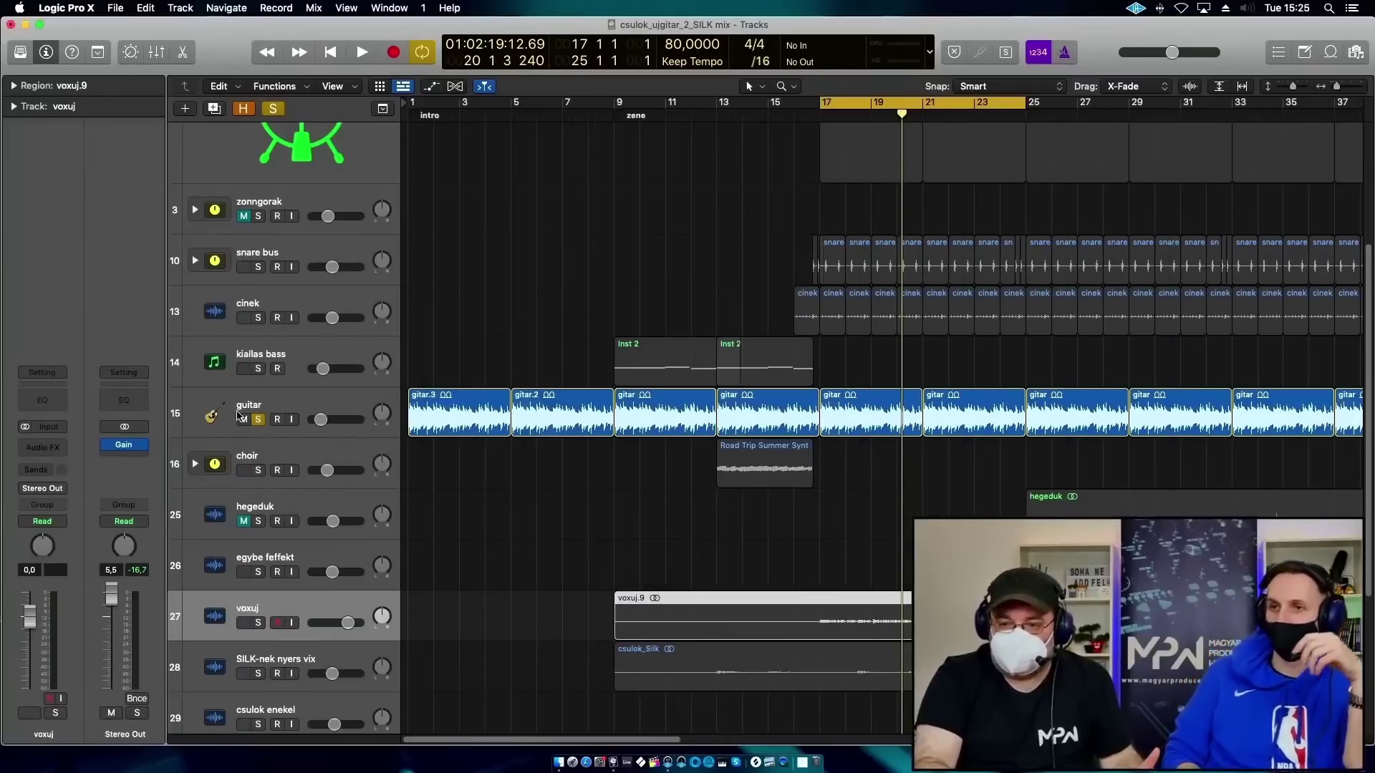
pyautogui.click(258, 399)
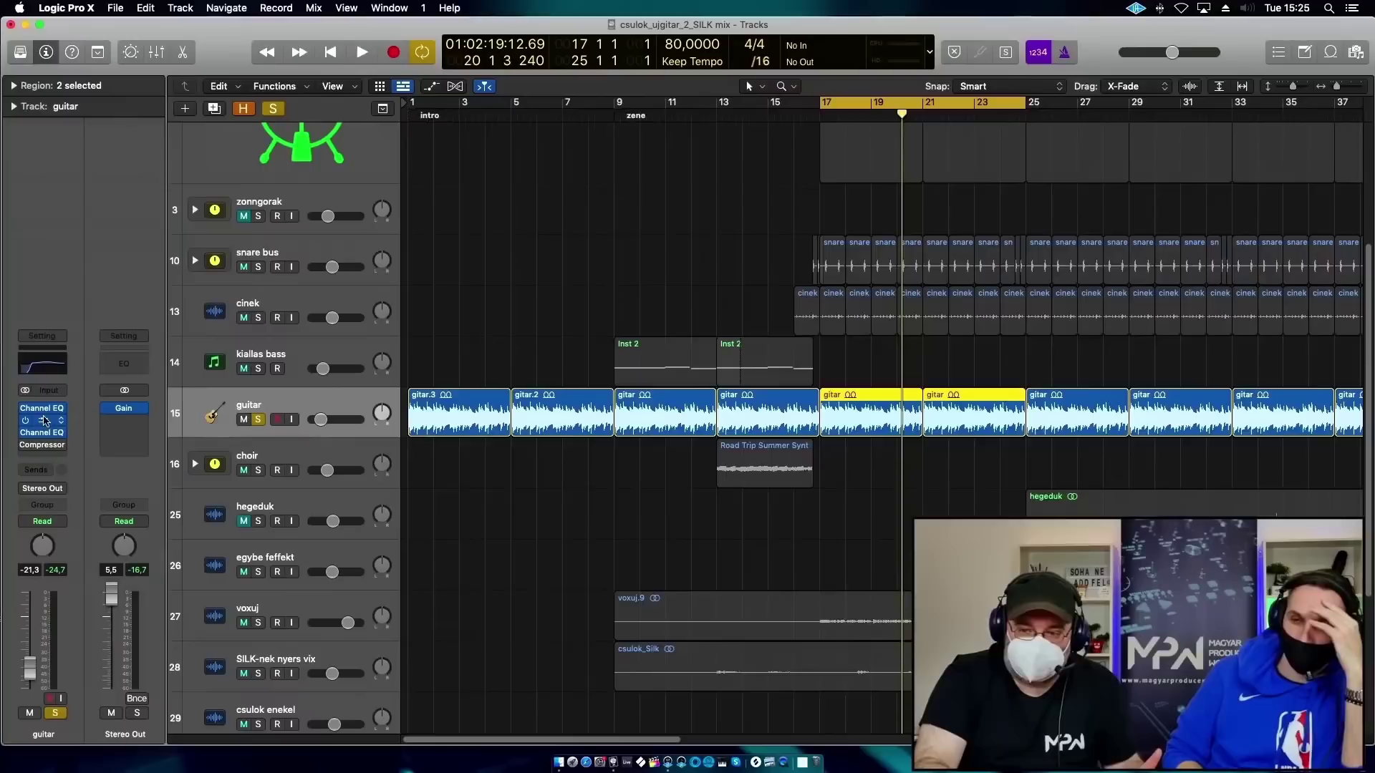
pyautogui.click(44, 421)
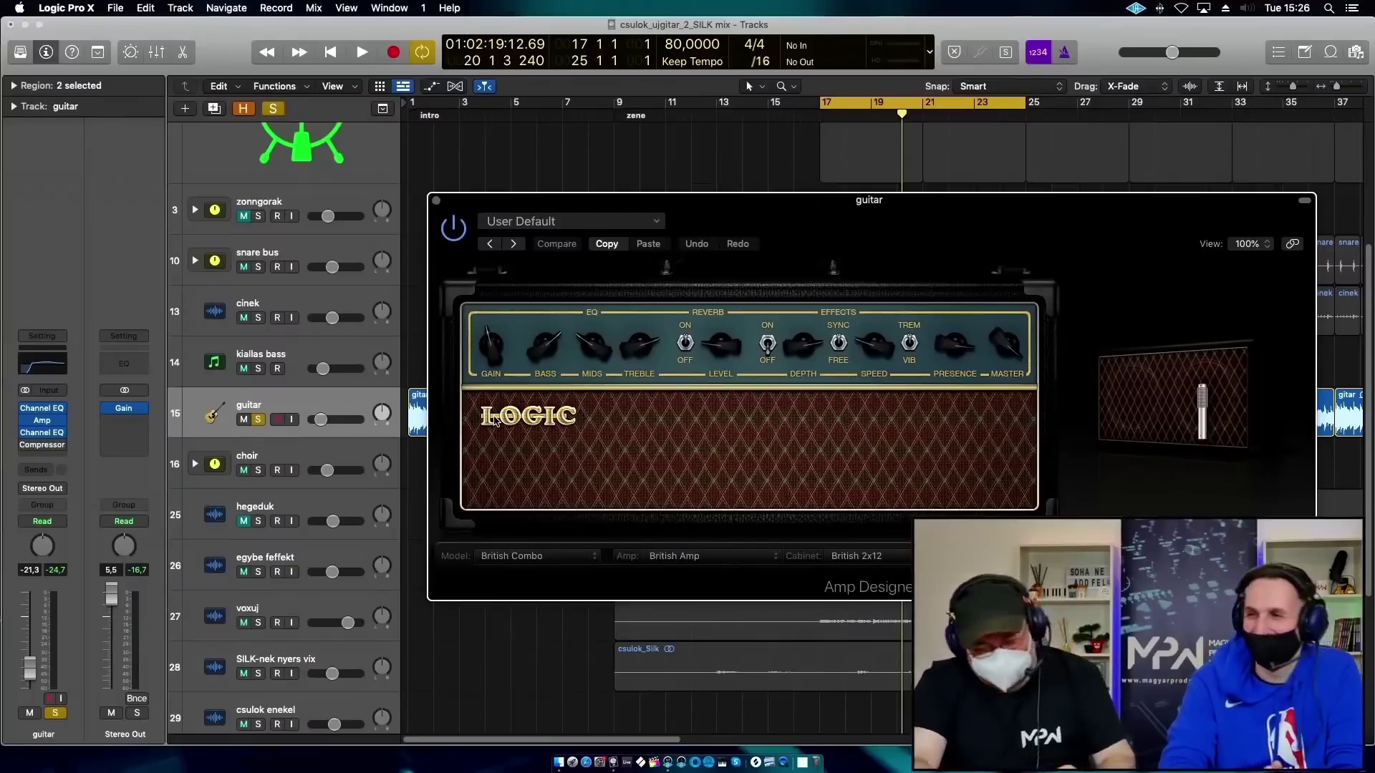
pyautogui.click(436, 201)
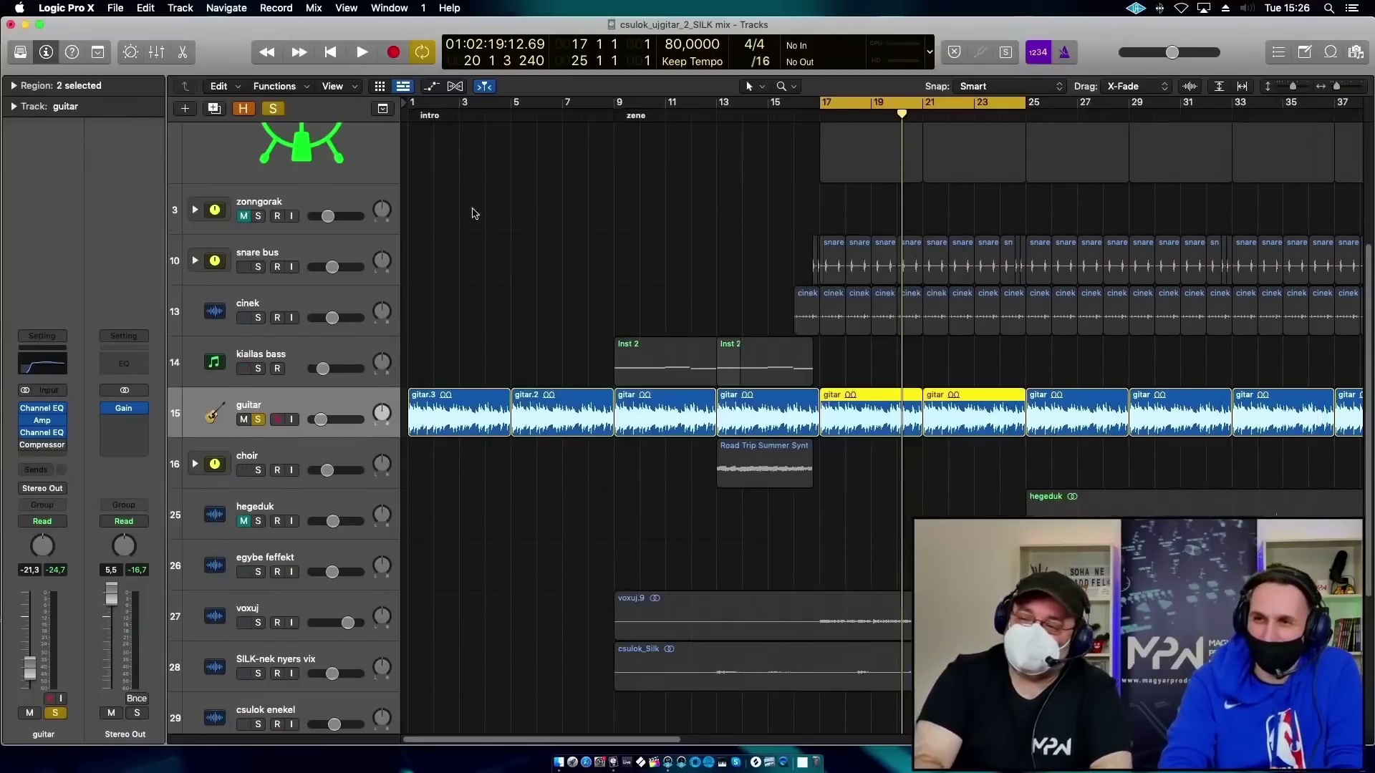
pyautogui.click(45, 437)
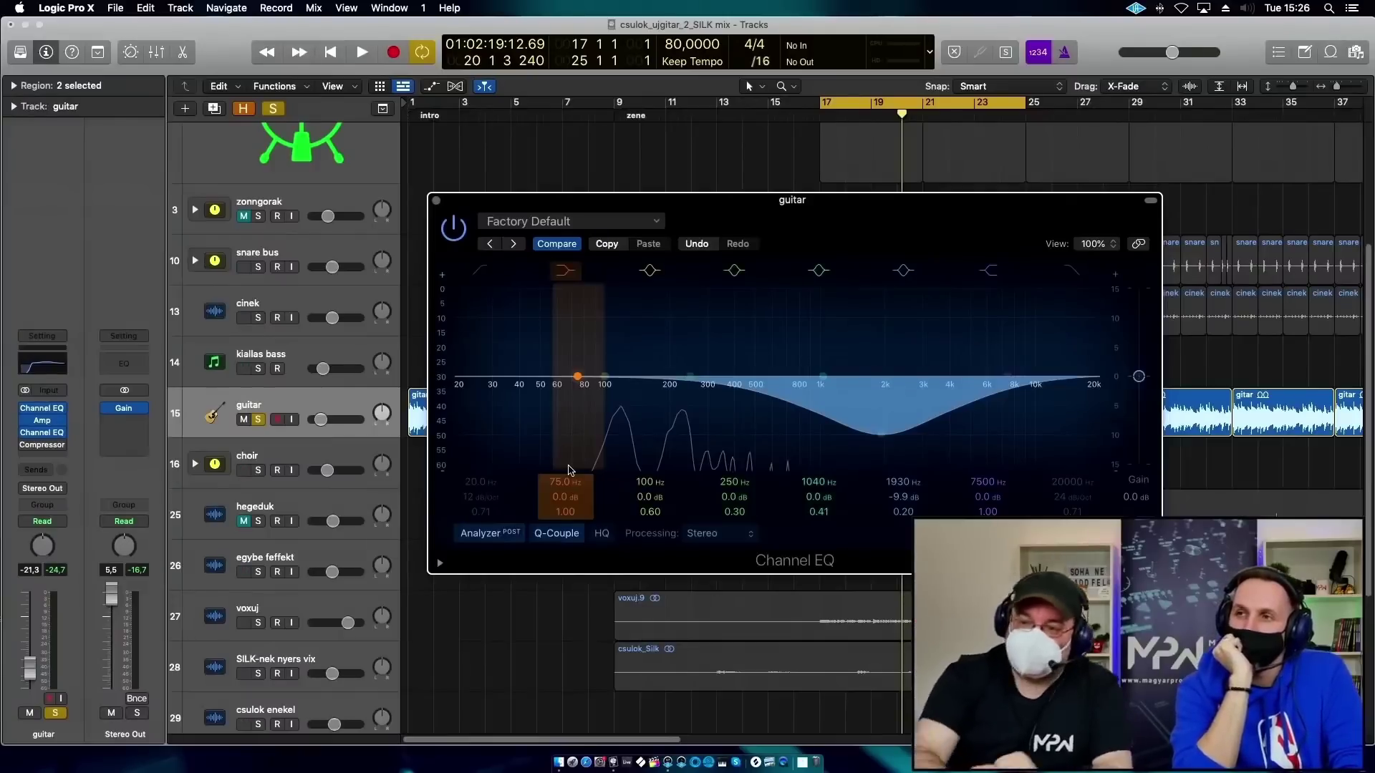
# Add cinek to the guitar solo and set the guitar's EQ cut to 8.2 dB at 1790 Hz during playback.
pyautogui.scroll(4, 320, 361)
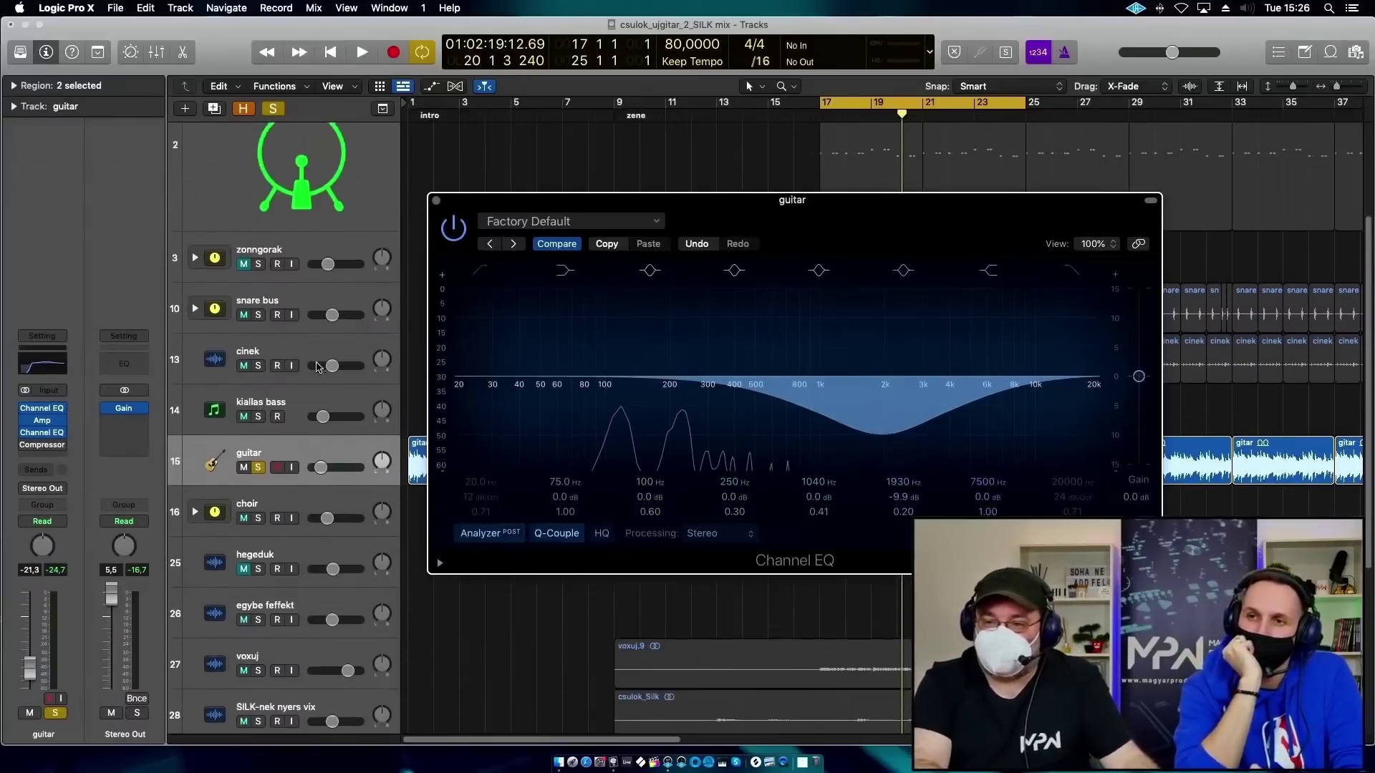
pyautogui.scroll(1, 320, 360)
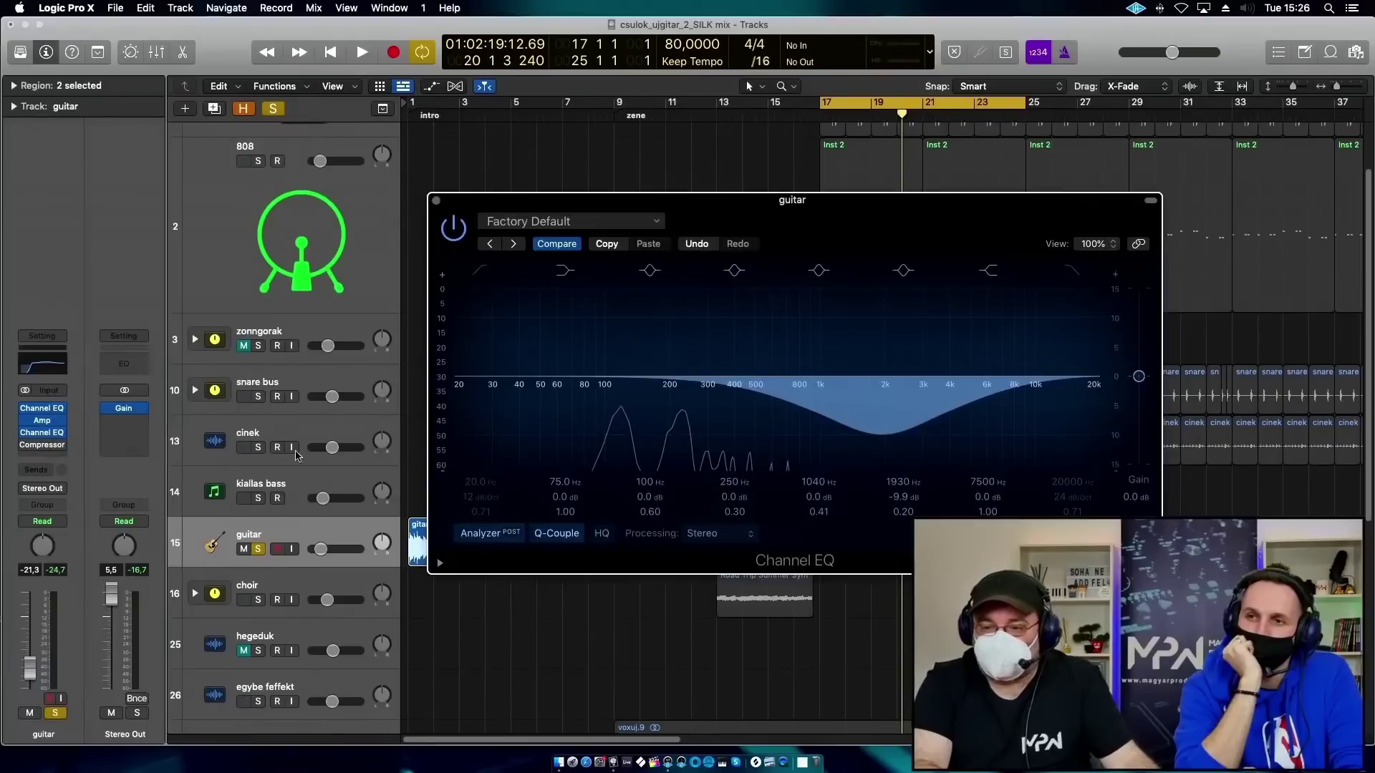
pyautogui.click(257, 447)
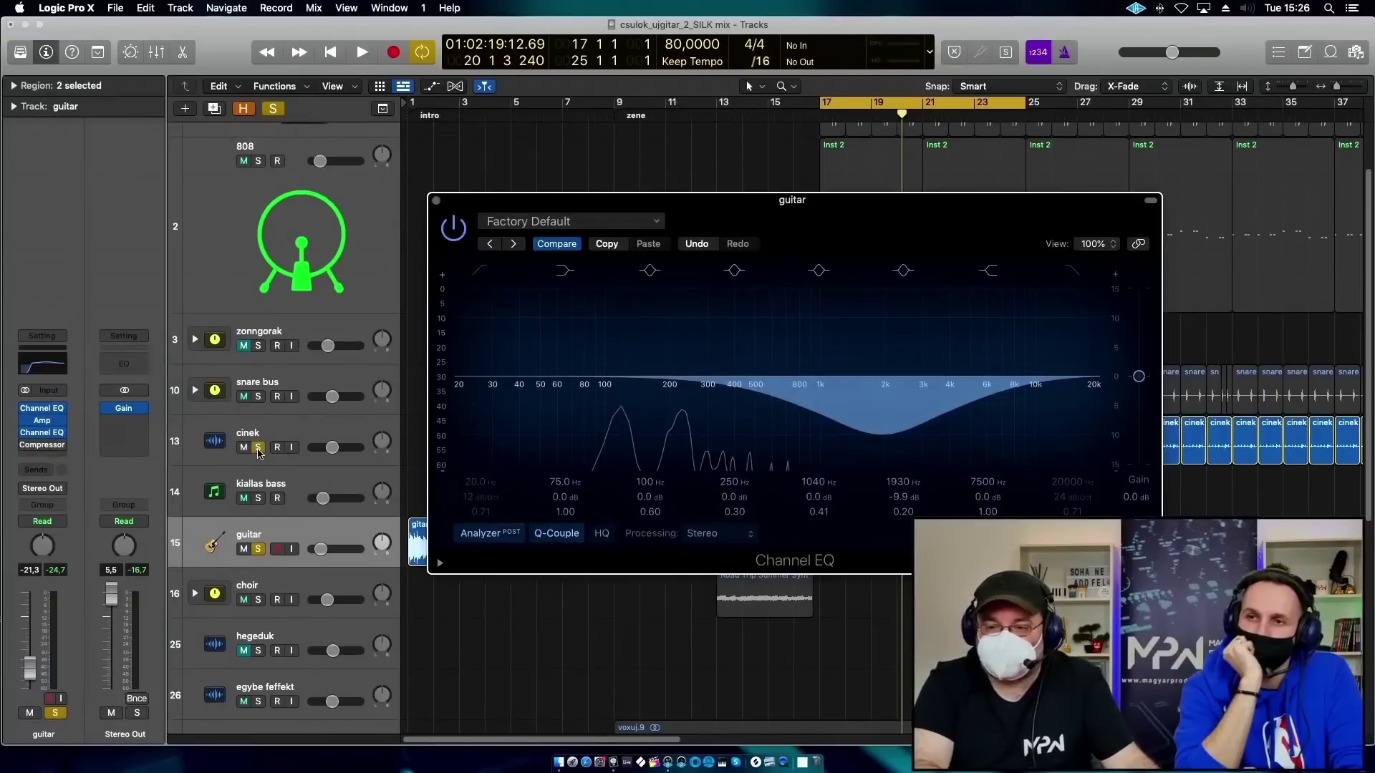
pyautogui.press('space')
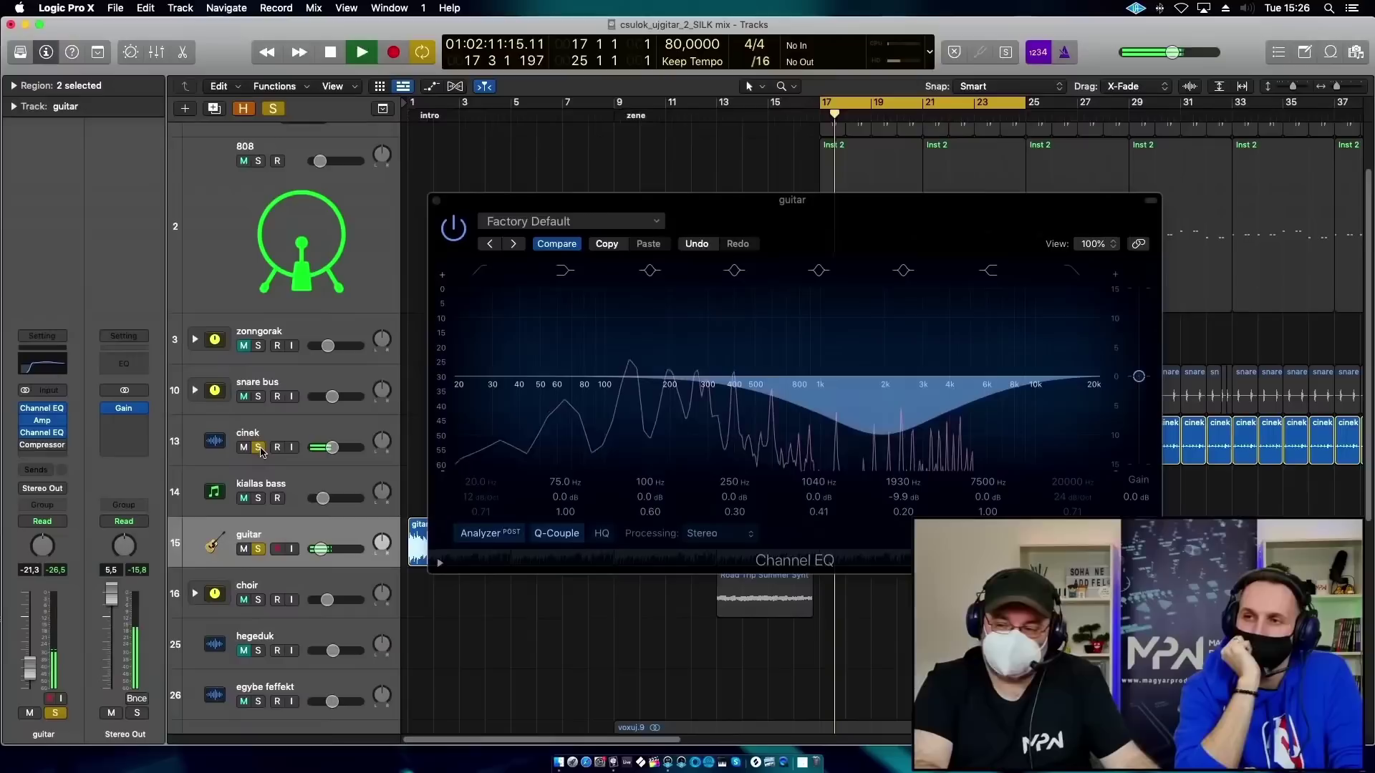
pyautogui.moveTo(880, 438)
pyautogui.mouseDown()
pyautogui.moveTo(888, 376)
pyautogui.moveTo(874, 425)
pyautogui.mouseUp()
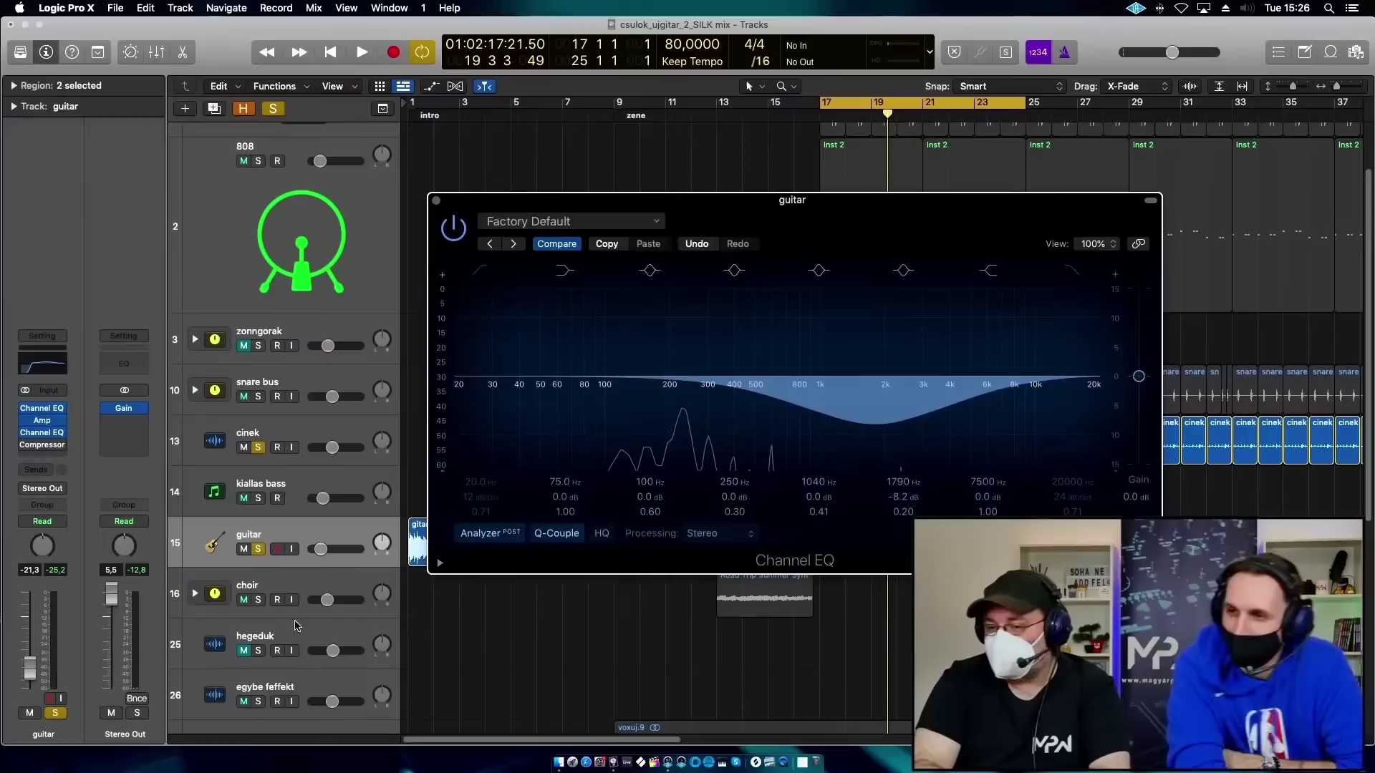
# Take the guitar out of the solo and open the Channel EQ on the cinek track.
pyautogui.click(258, 549)
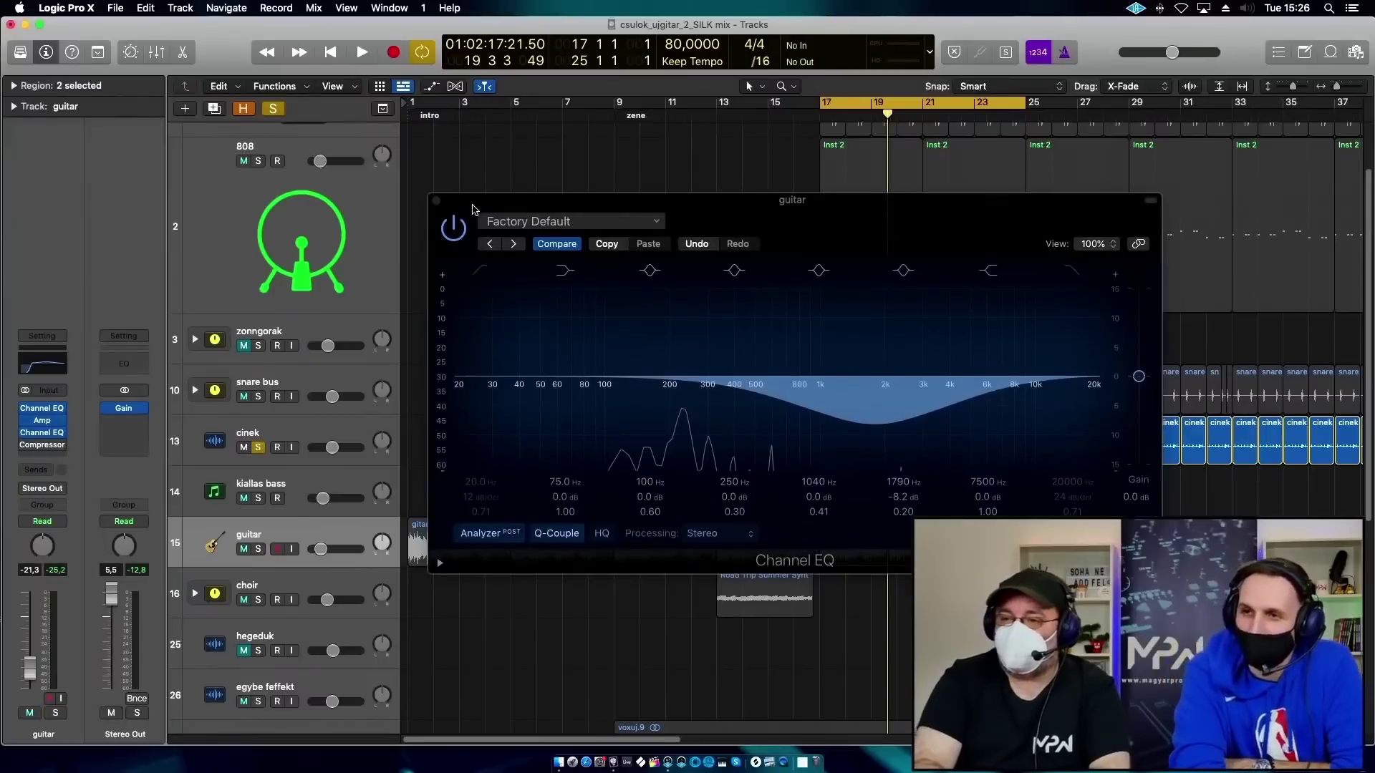
pyautogui.click(308, 439)
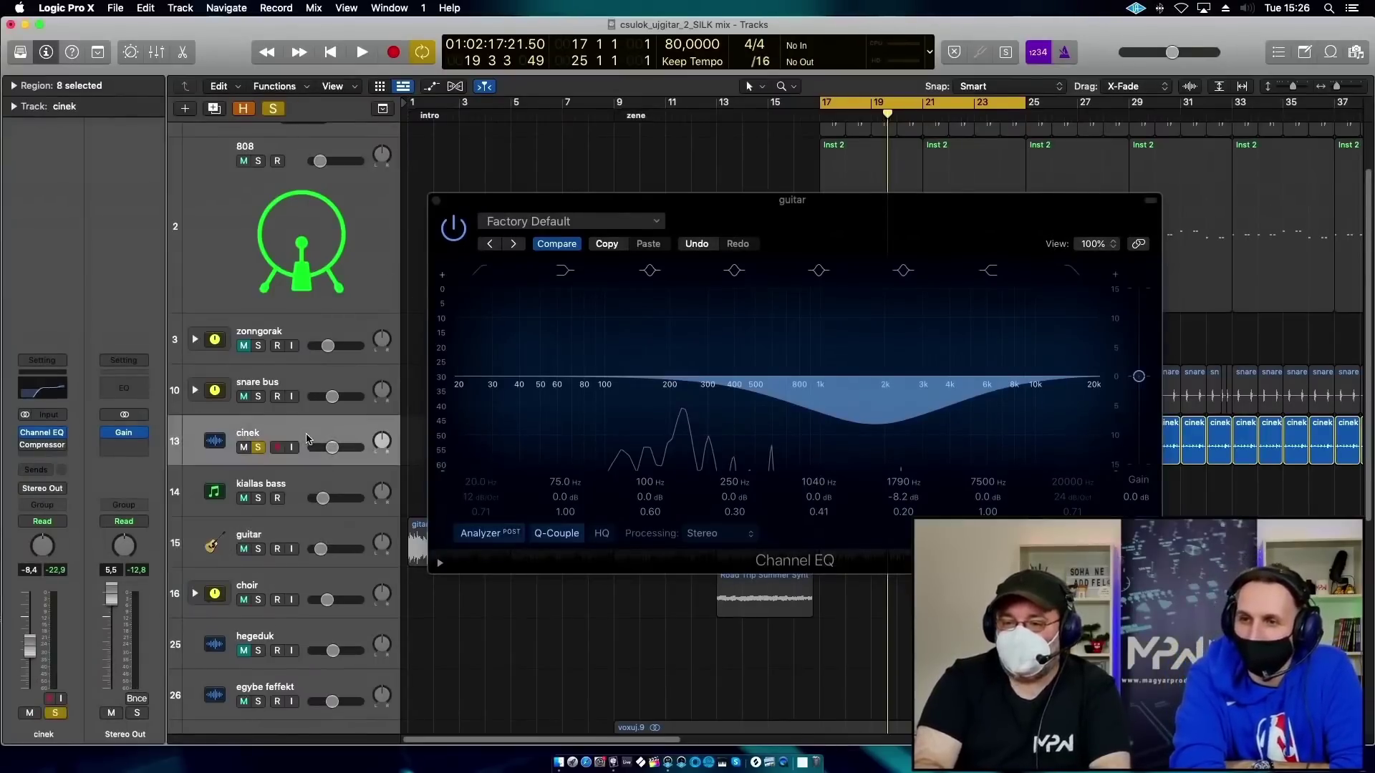
pyautogui.click(39, 437)
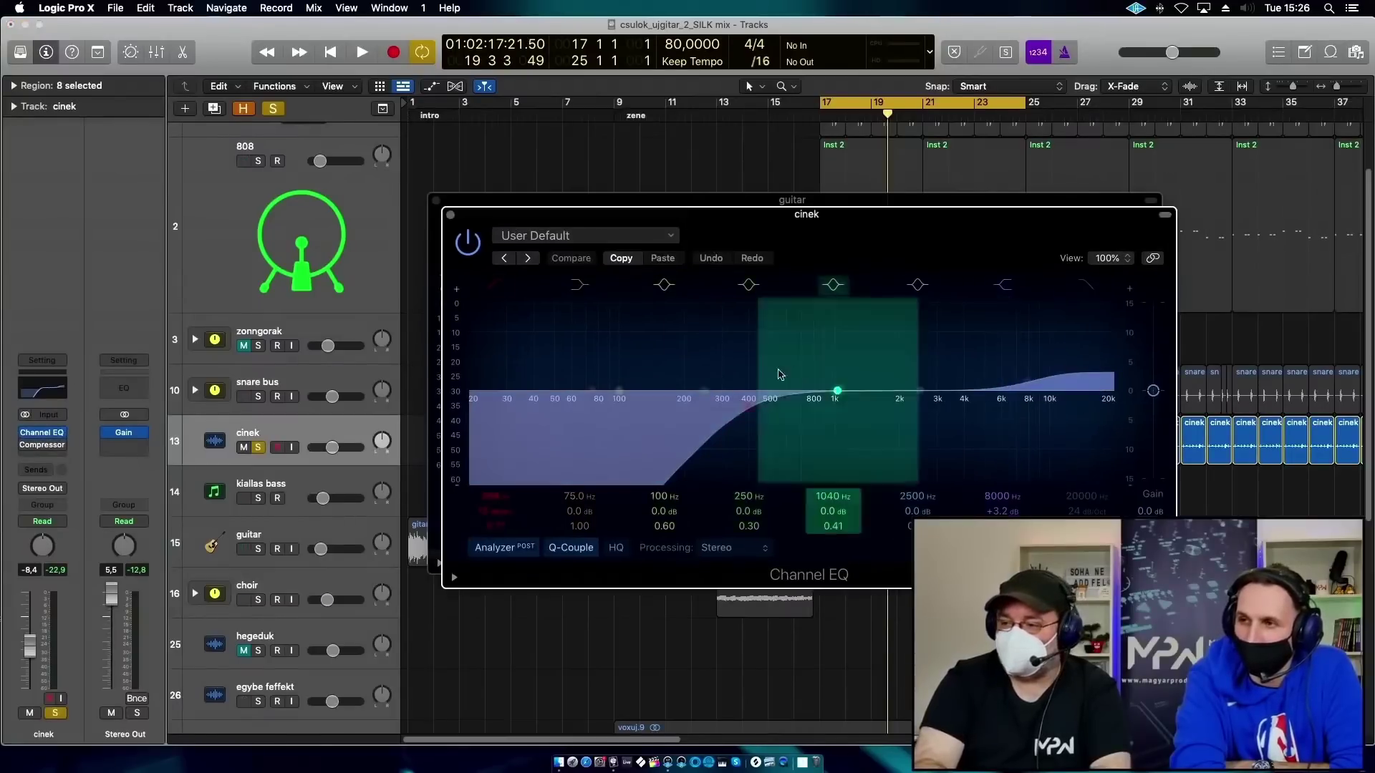
# Set cinek's Channel EQ to boost 14.3 dB at 845 Hz and cut 6.3 dB at 2360 Hz during loop playback.
pyautogui.moveTo(838, 392); pyautogui.dragTo(831, 302)
pyautogui.press('space')
pyautogui.moveTo(931, 368); pyautogui.dragTo(908, 384)
pyautogui.moveTo(837, 327); pyautogui.dragTo(842, 324)
pyautogui.moveTo(907, 408); pyautogui.dragTo(902, 407)
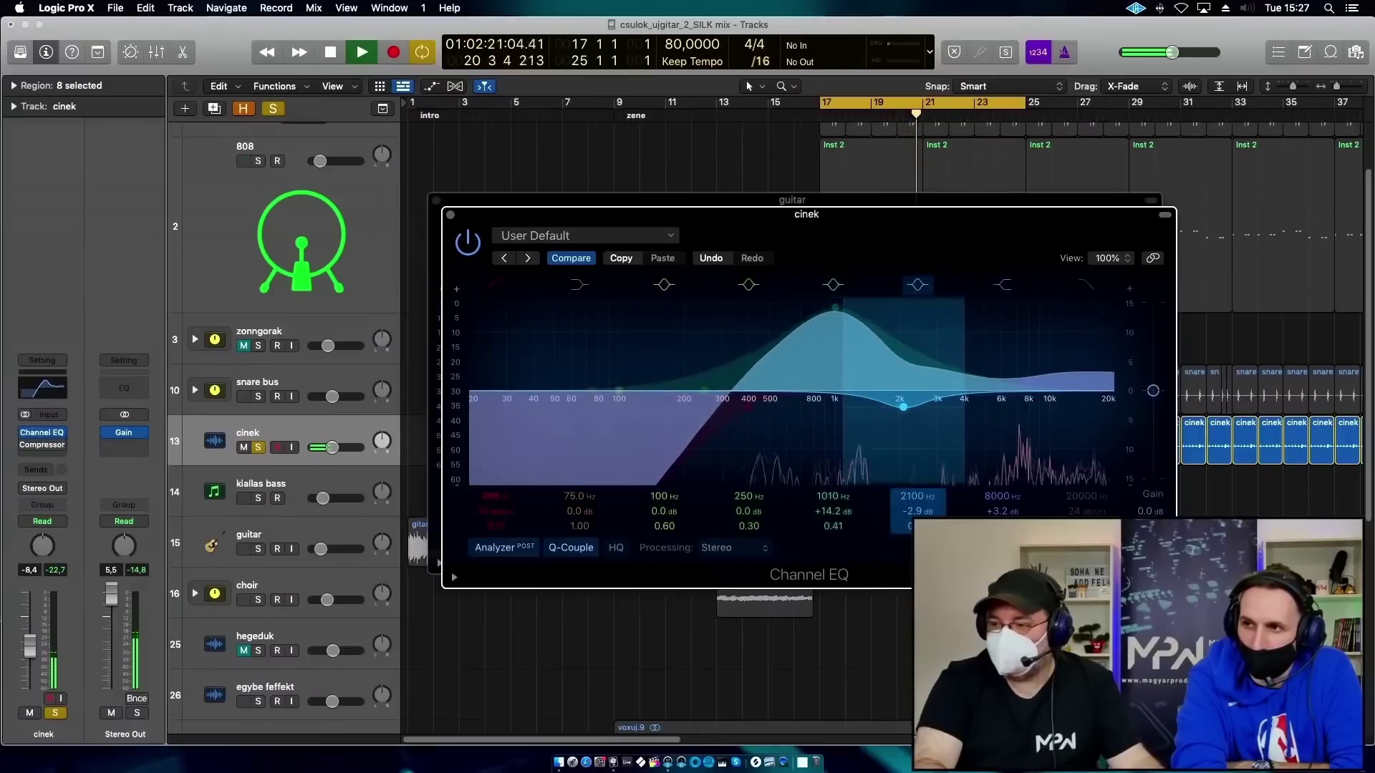
pyautogui.moveTo(901, 420); pyautogui.dragTo(904, 449)
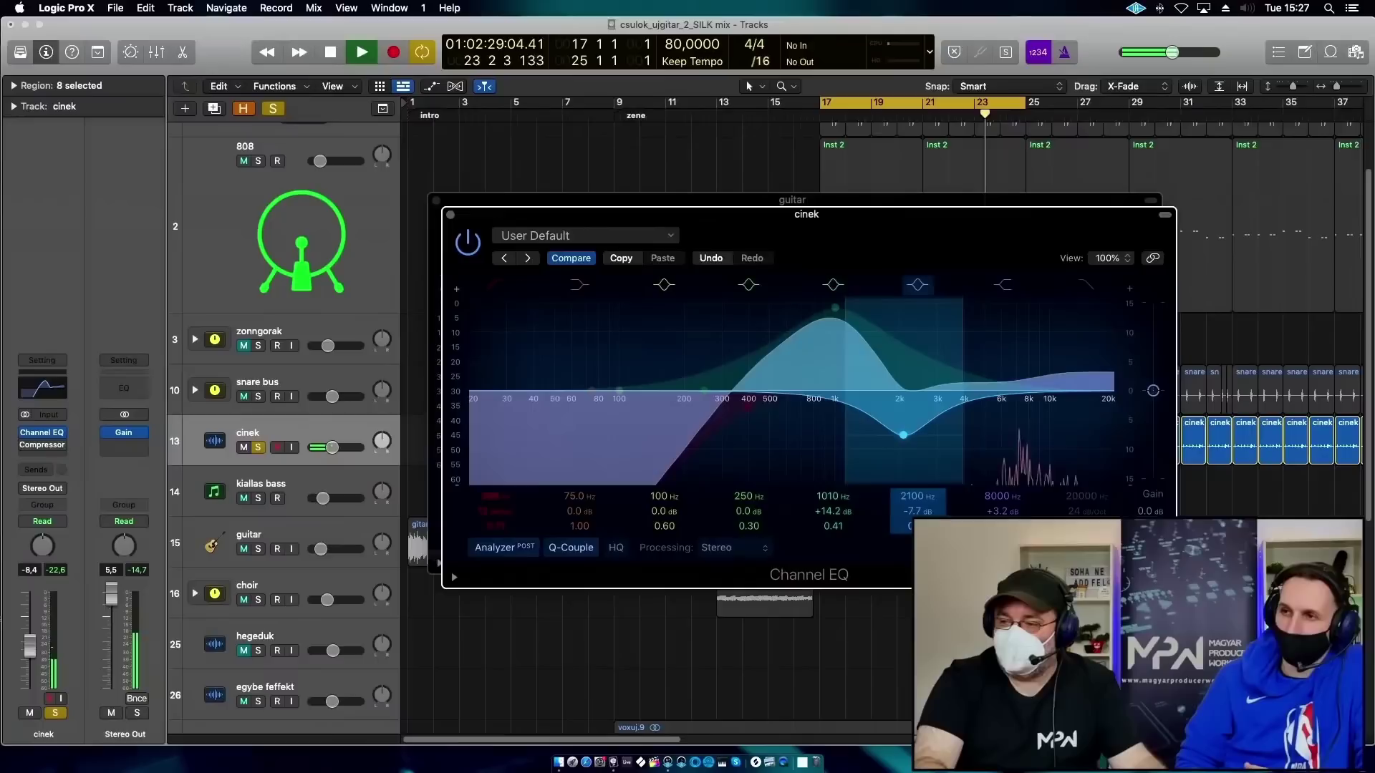
pyautogui.moveTo(903, 434)
pyautogui.mouseDown()
pyautogui.moveTo(935, 434)
pyautogui.moveTo(915, 427)
pyautogui.mouseUp()
pyautogui.moveTo(836, 309); pyautogui.dragTo(821, 310)
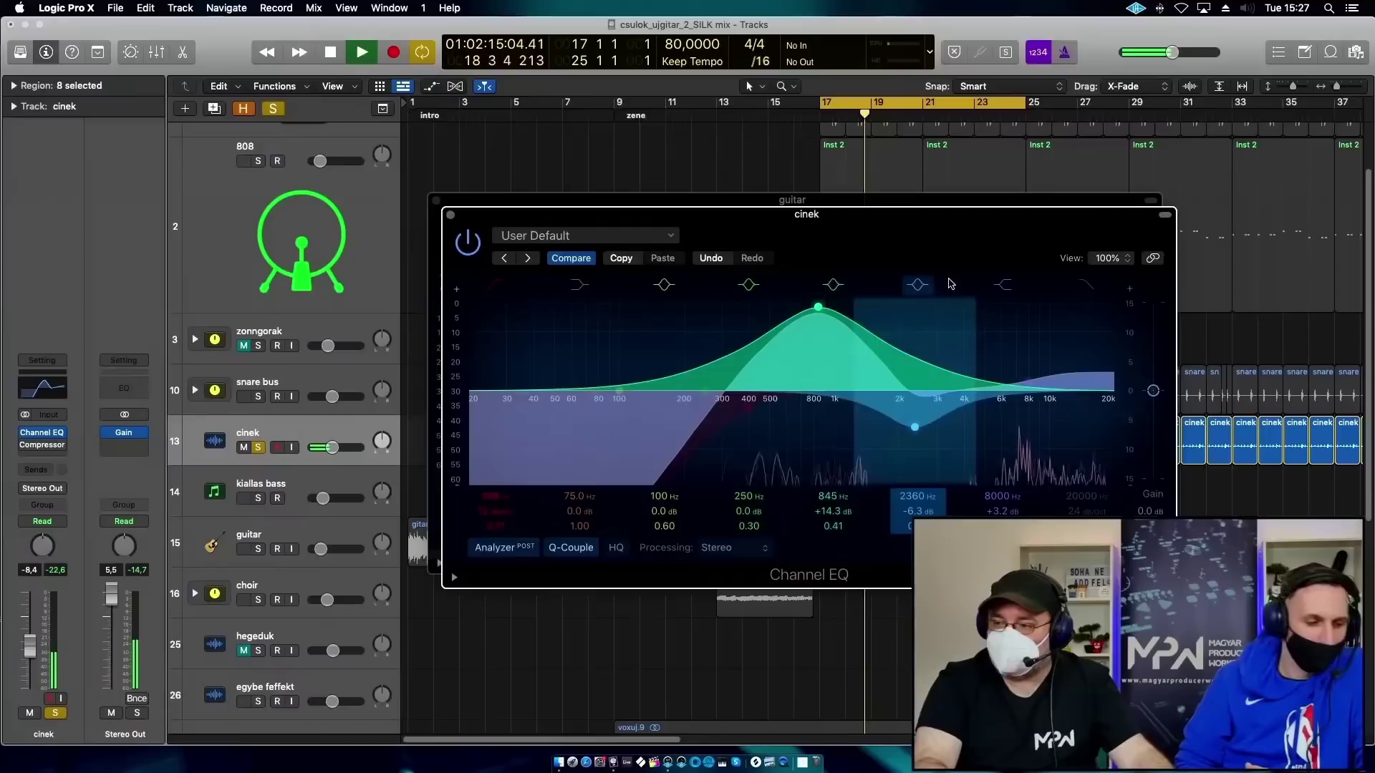
# Compare the soloed cinek with its 845 Hz and 2360 Hz EQ bands switched off and back on.
pyautogui.click(832, 285)
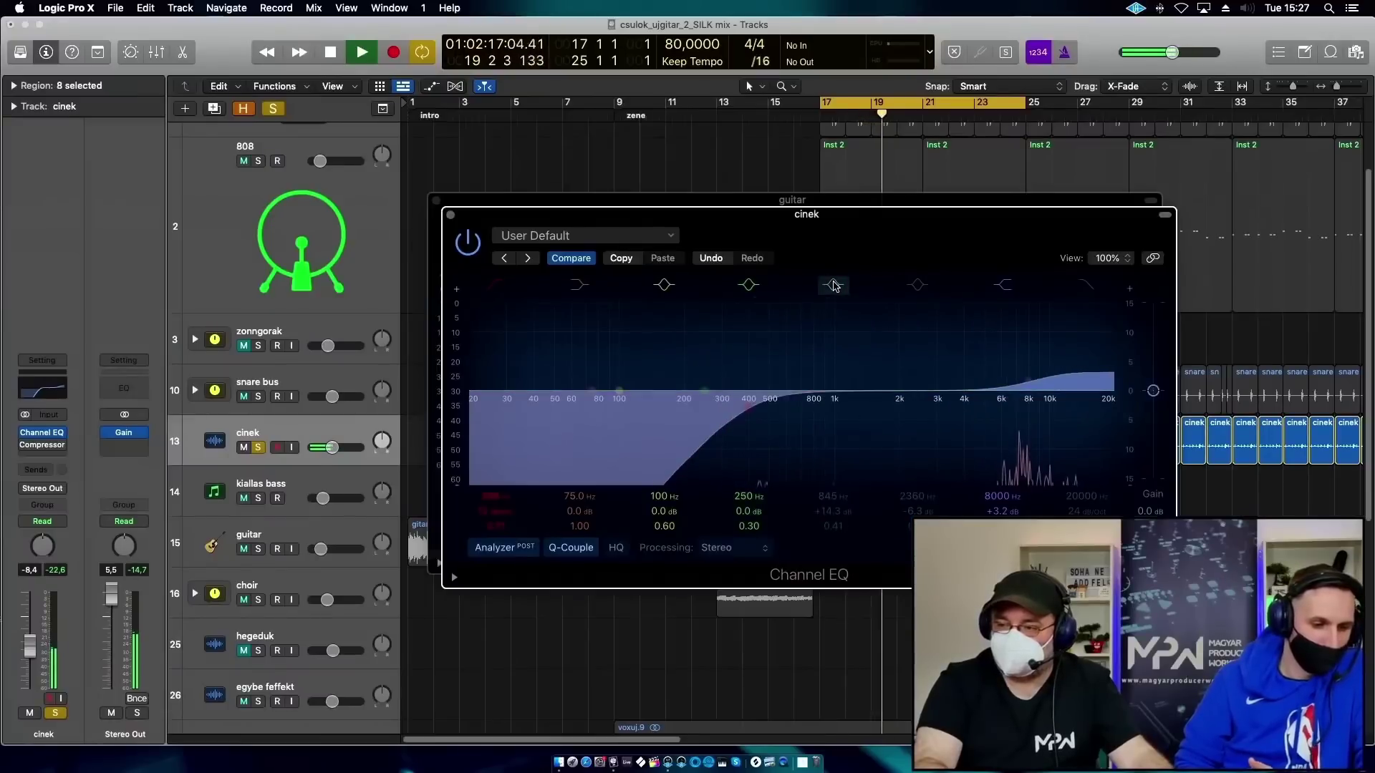
pyautogui.click(833, 285)
pyautogui.click(917, 285)
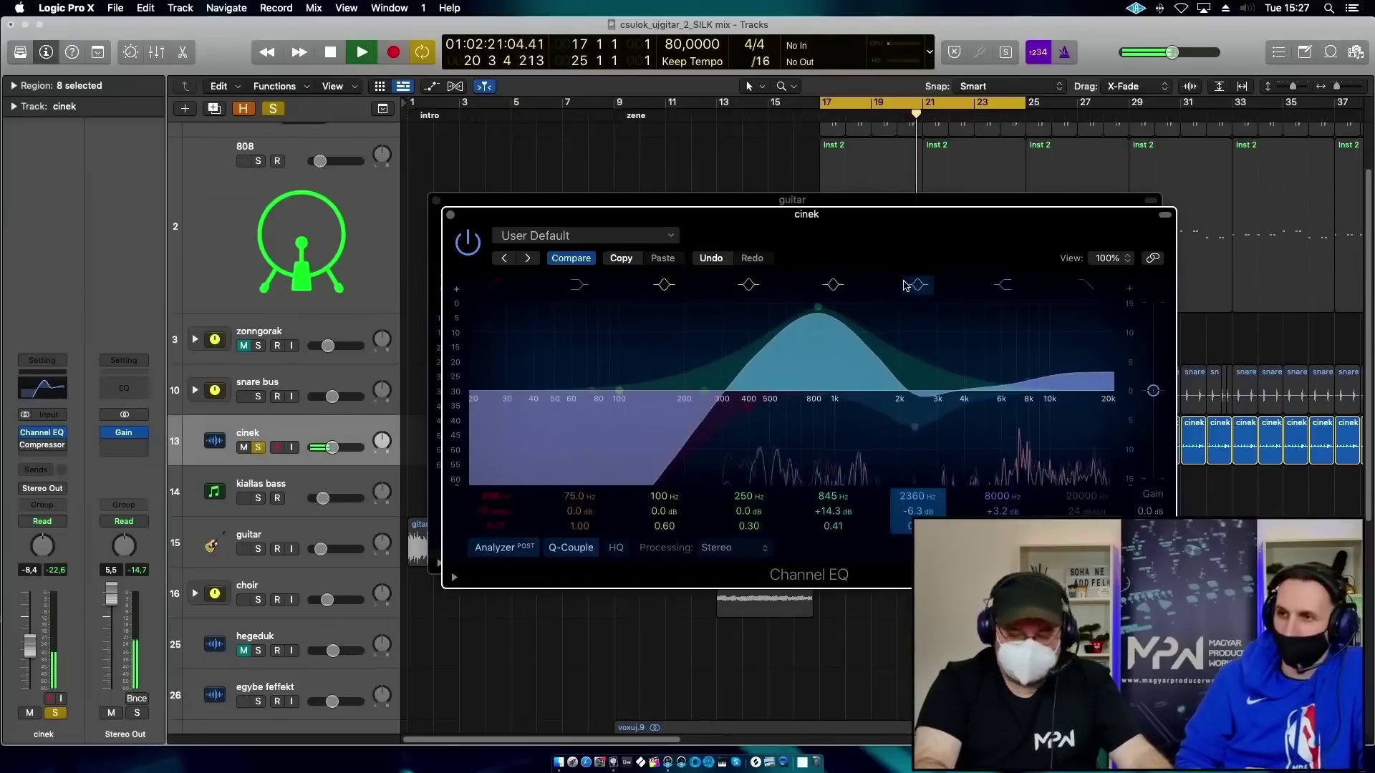
# Clear the cinek solo and compare its 845 Hz and 2360 Hz EQ bands off and on in the full mix.
pyautogui.click(258, 448)
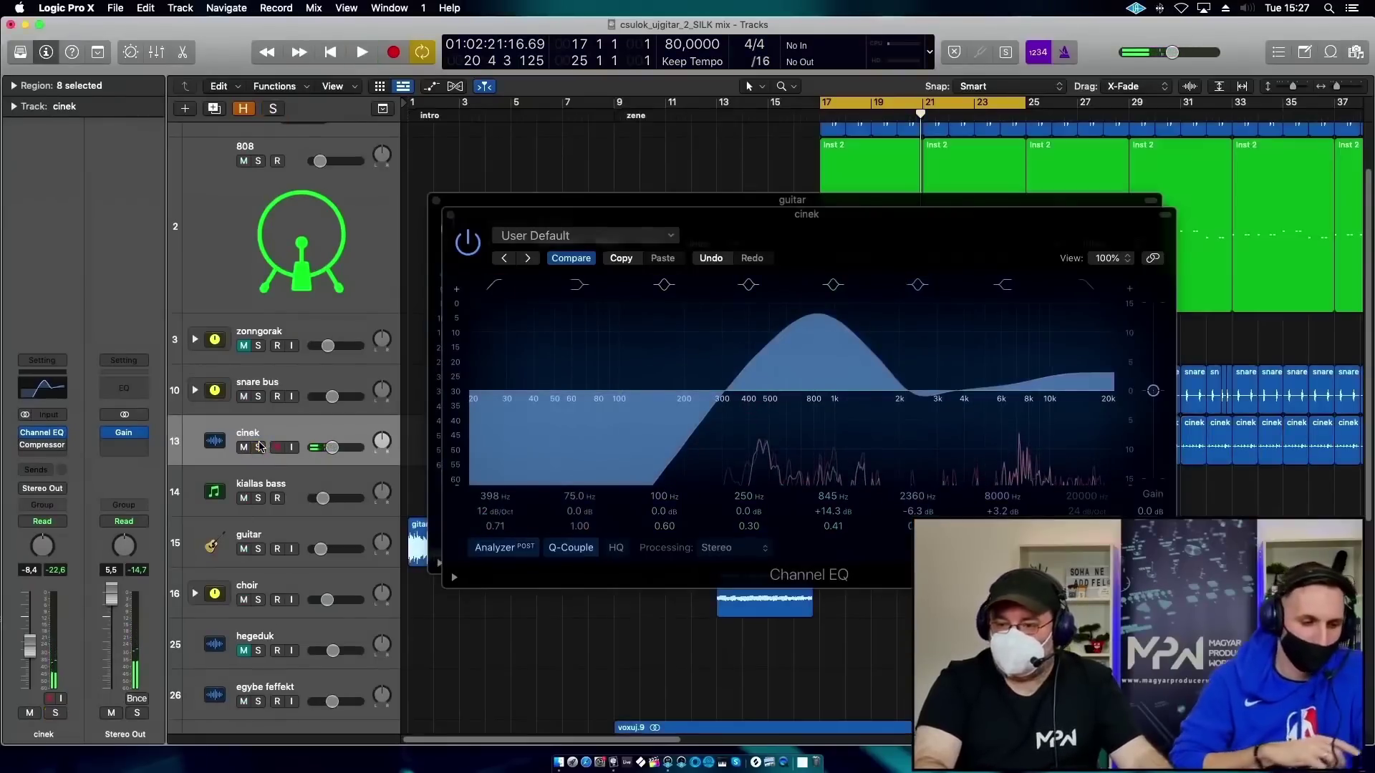
pyautogui.press('space')
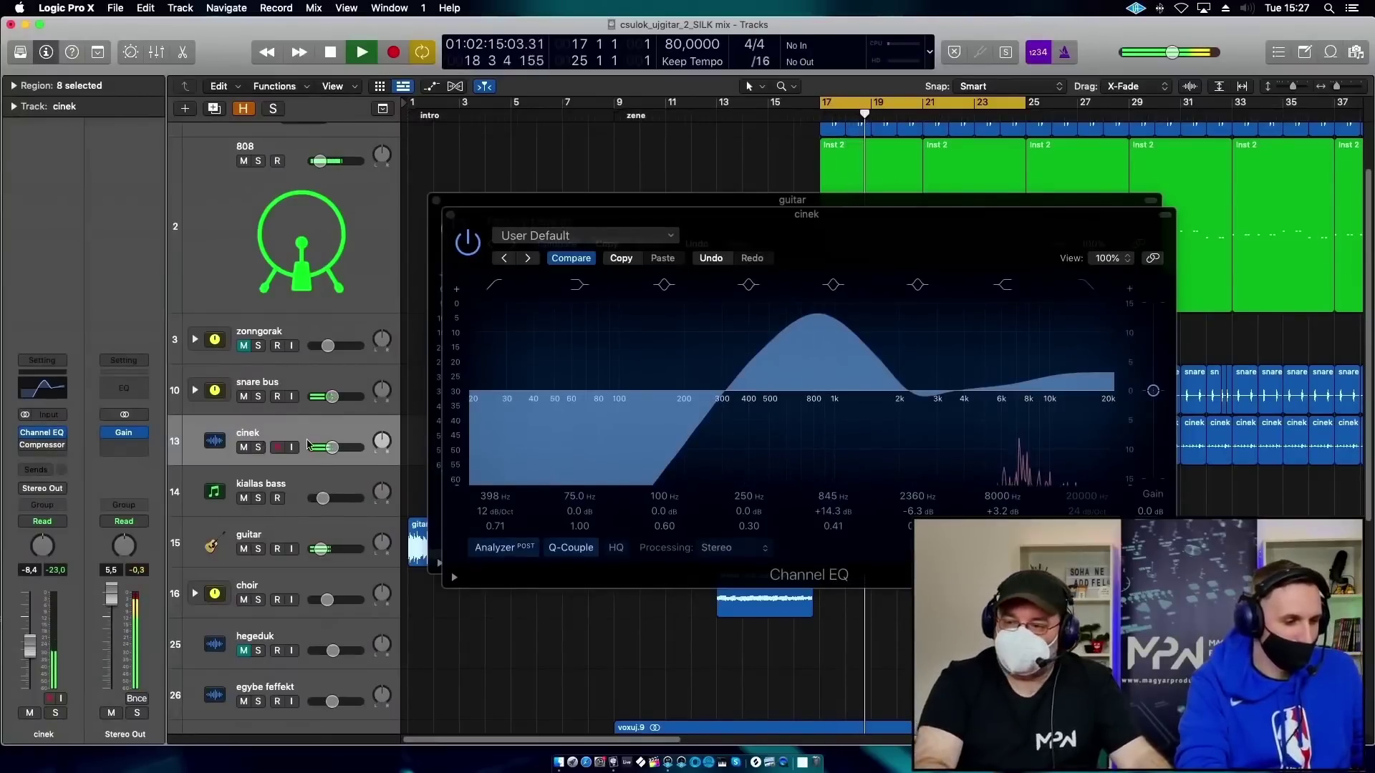
pyautogui.click(833, 286)
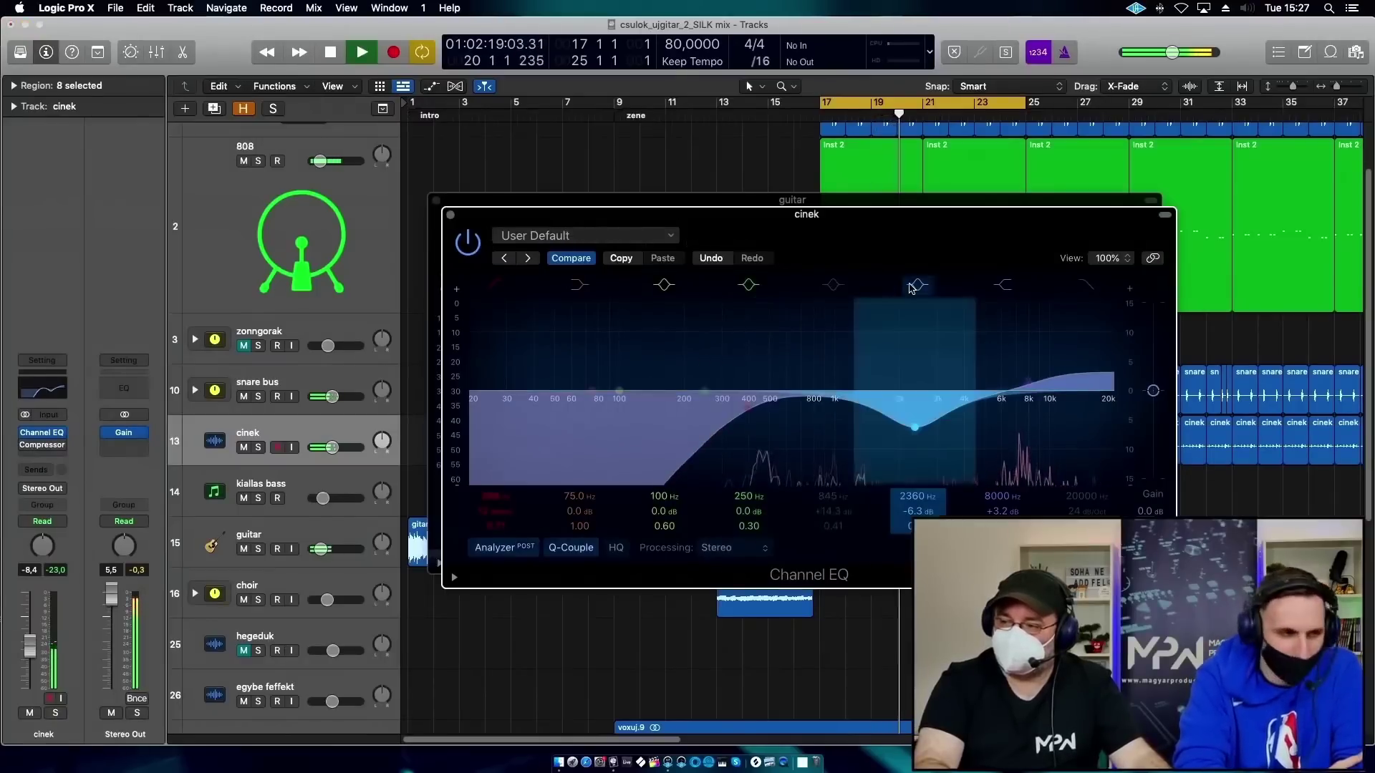
pyautogui.click(917, 286)
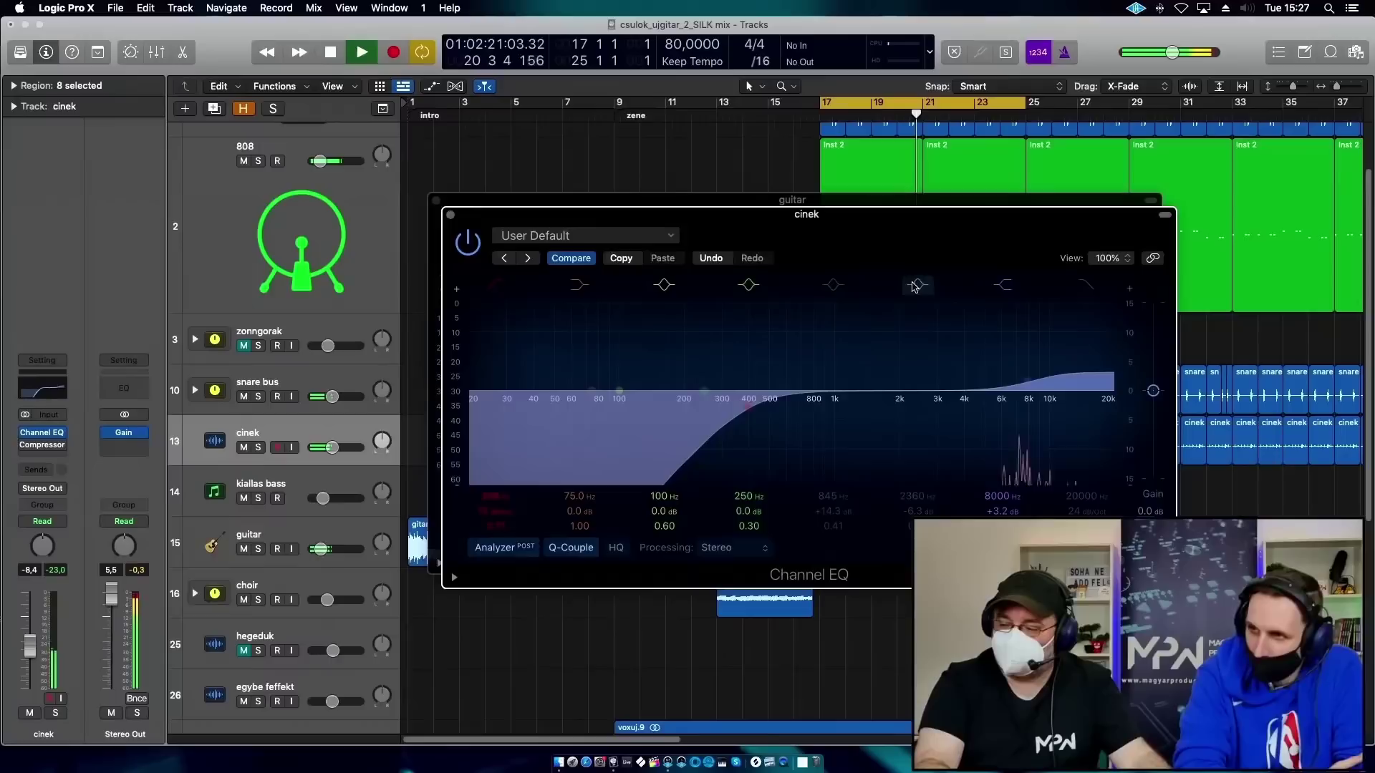
pyautogui.click(917, 285)
pyautogui.click(833, 286)
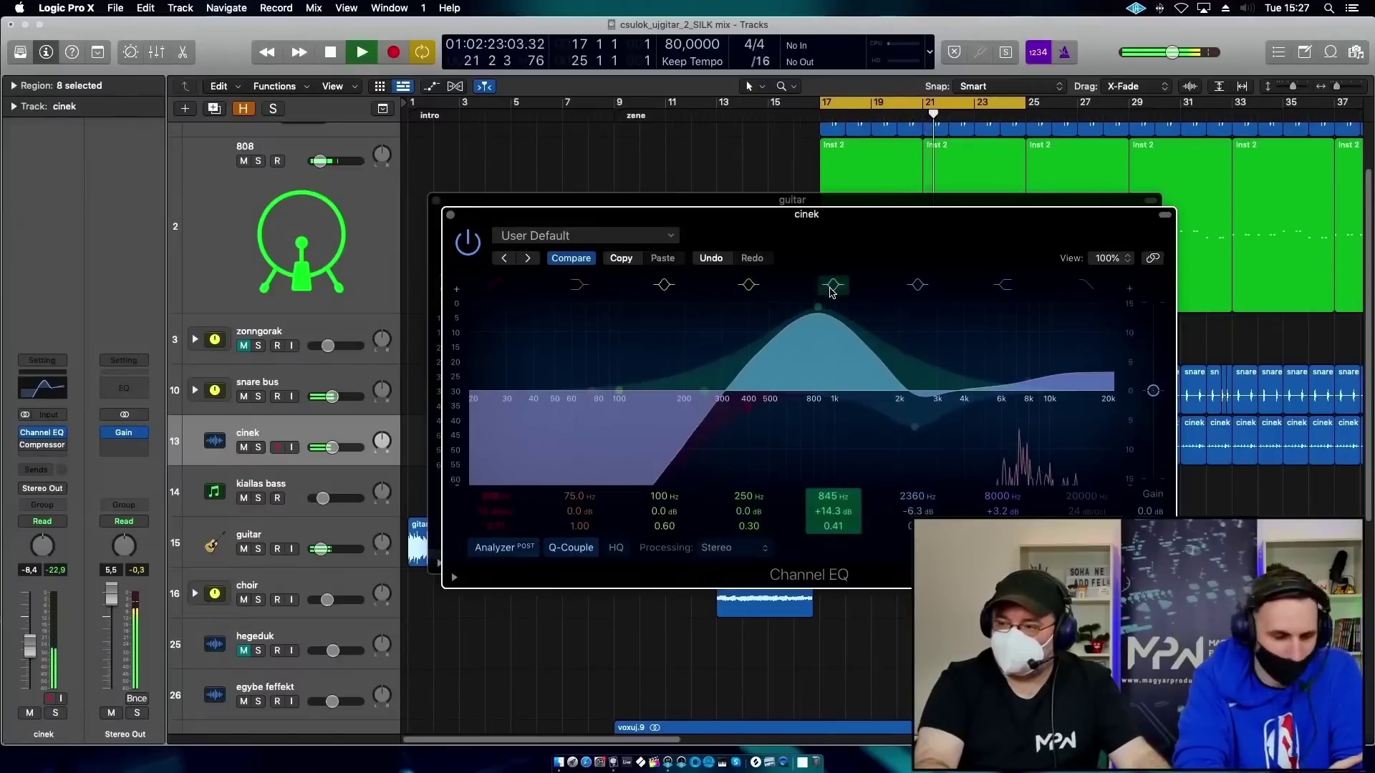
pyautogui.press('space')
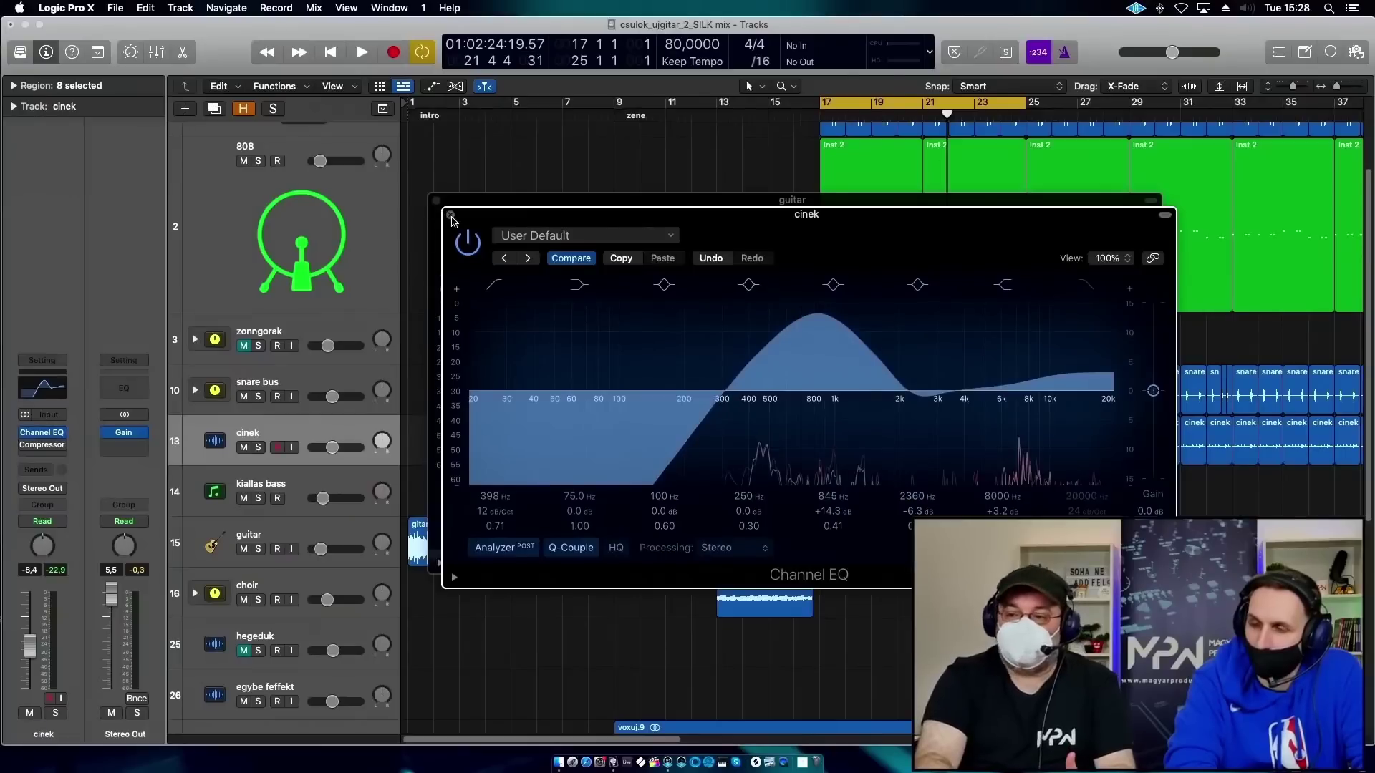
# Switch off cinek's 845 Hz and 2360 Hz EQ bands and the guitar's 1790 Hz band, closing both equalizers.
pyautogui.click(832, 285)
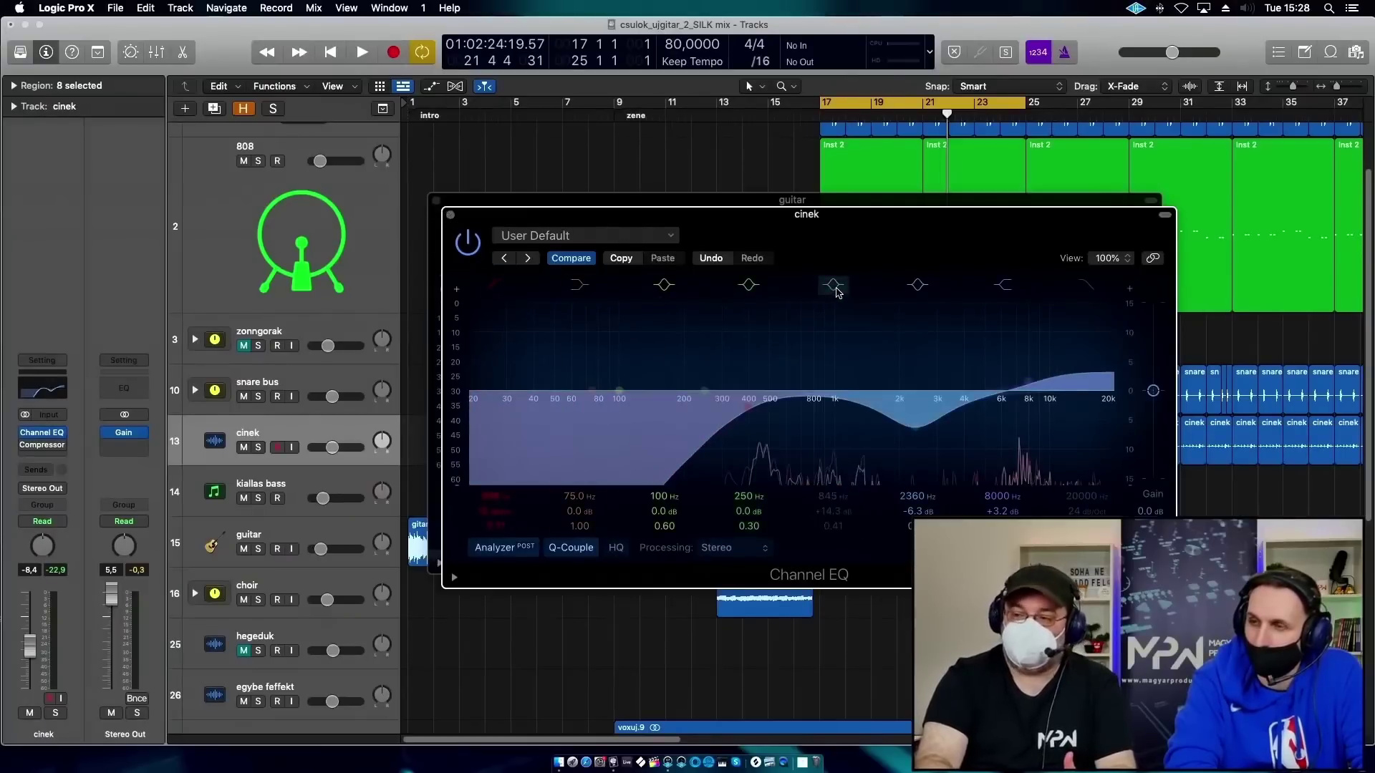
pyautogui.click(917, 285)
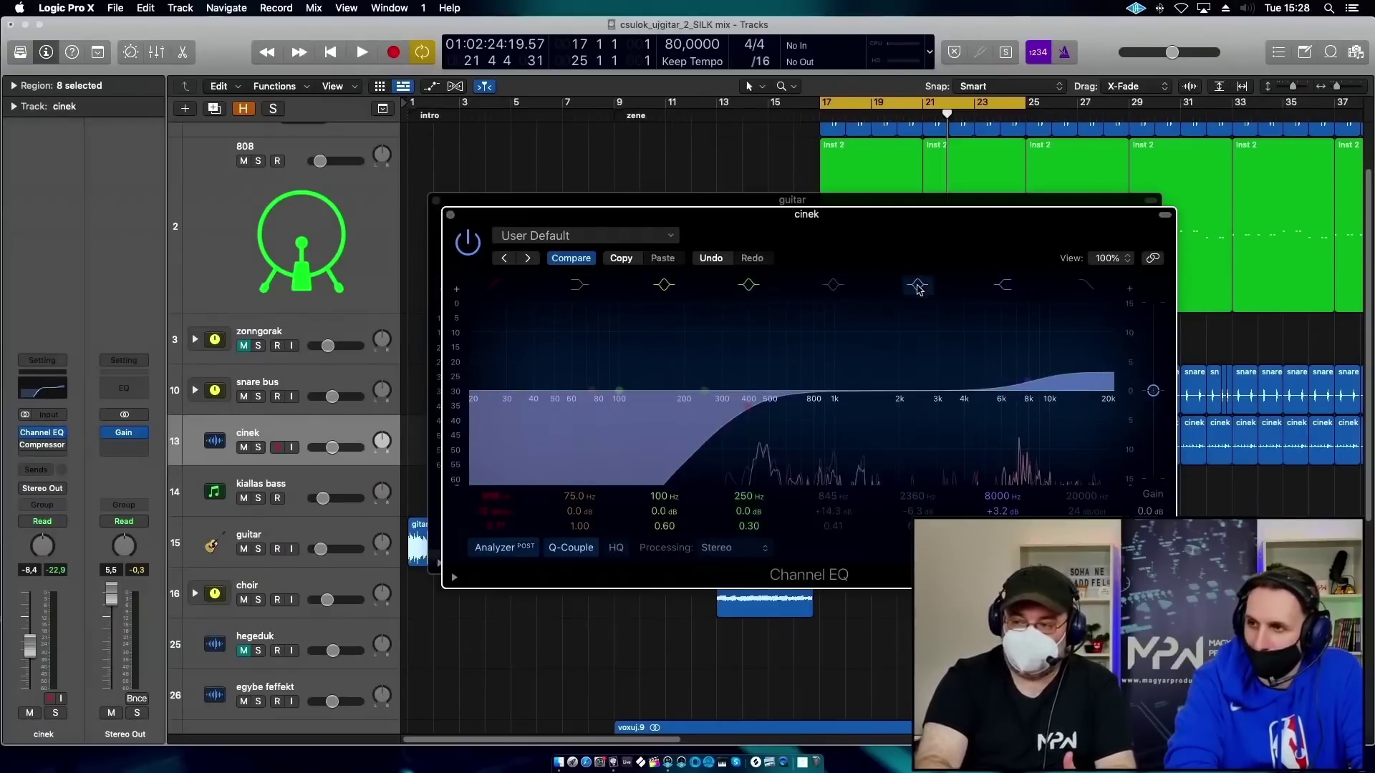
pyautogui.click(451, 215)
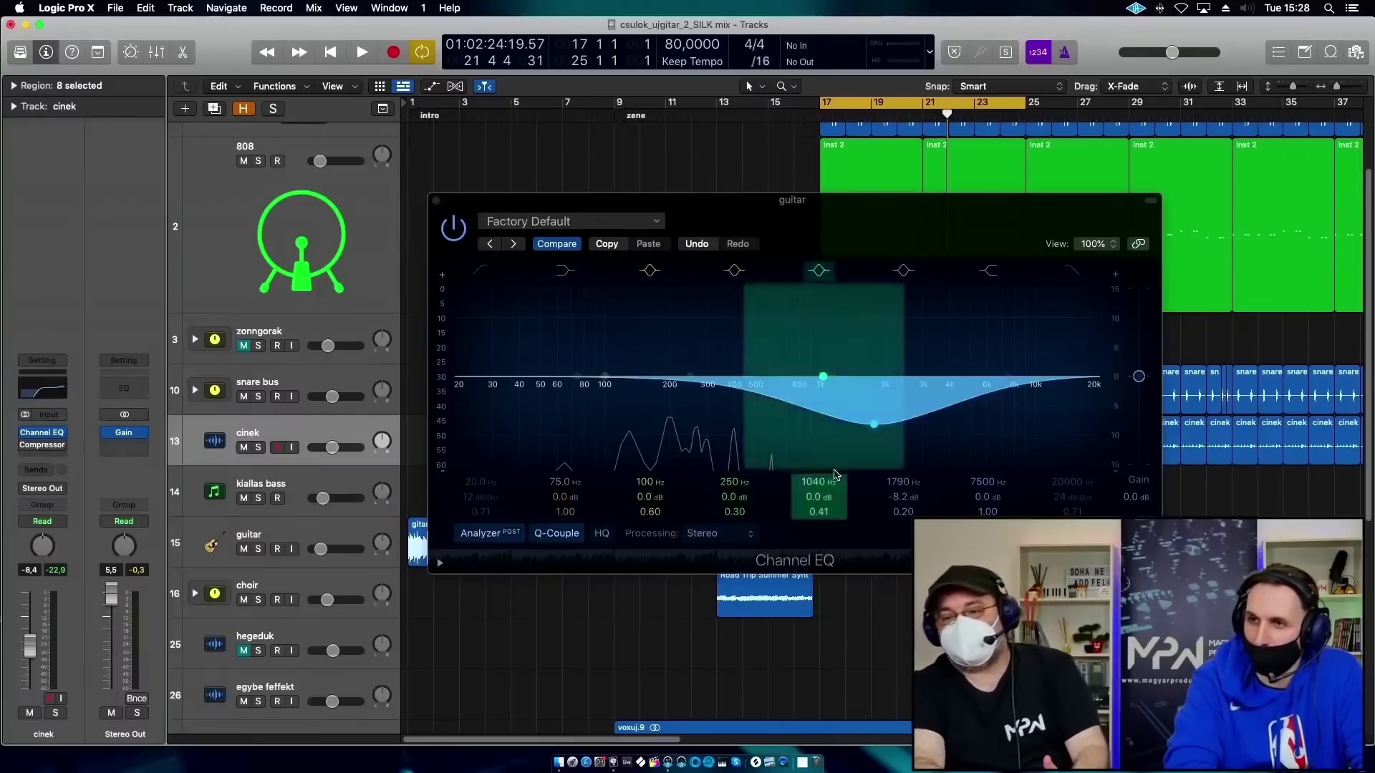
pyautogui.click(903, 270)
pyautogui.click(436, 201)
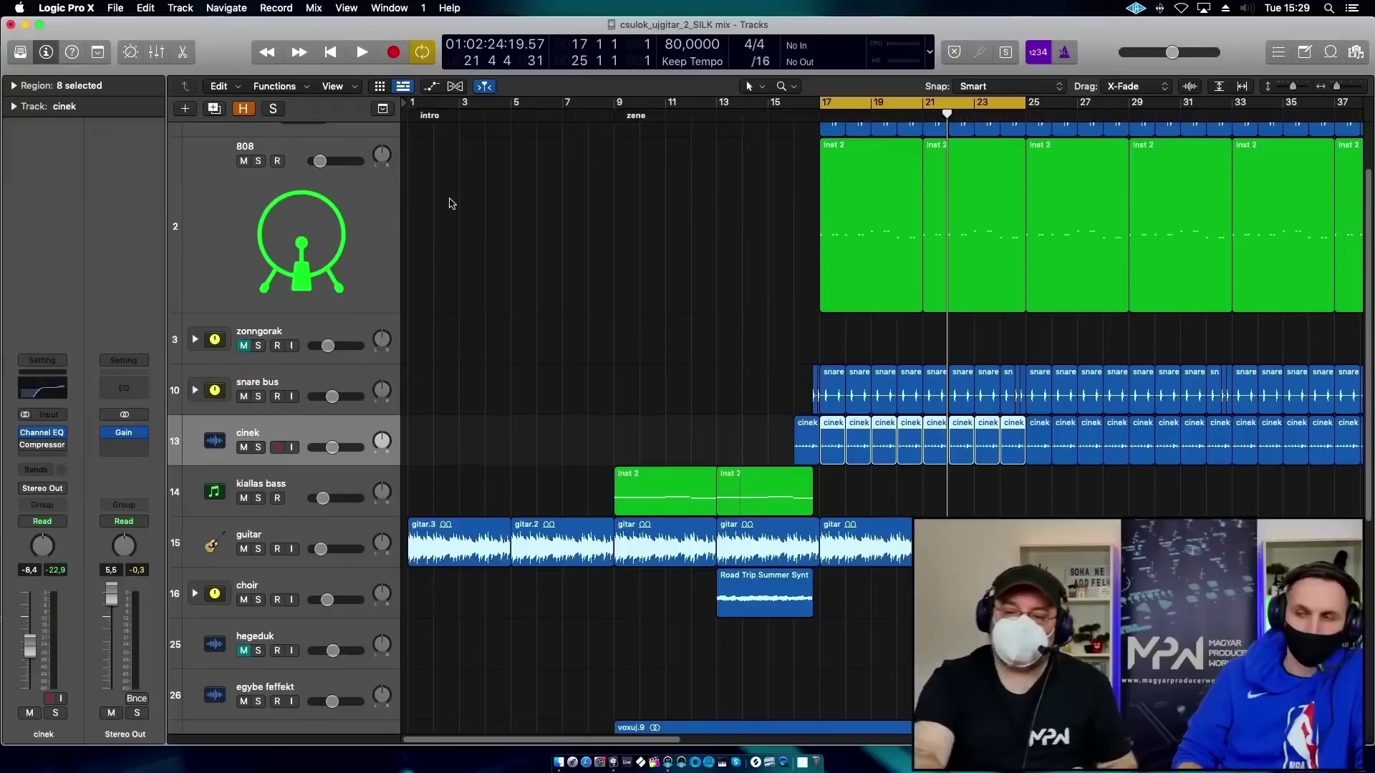
# Solo the voxuj vocal track.
pyautogui.scroll(2, 1014, 345)
pyautogui.scroll(-7, 1014, 343)
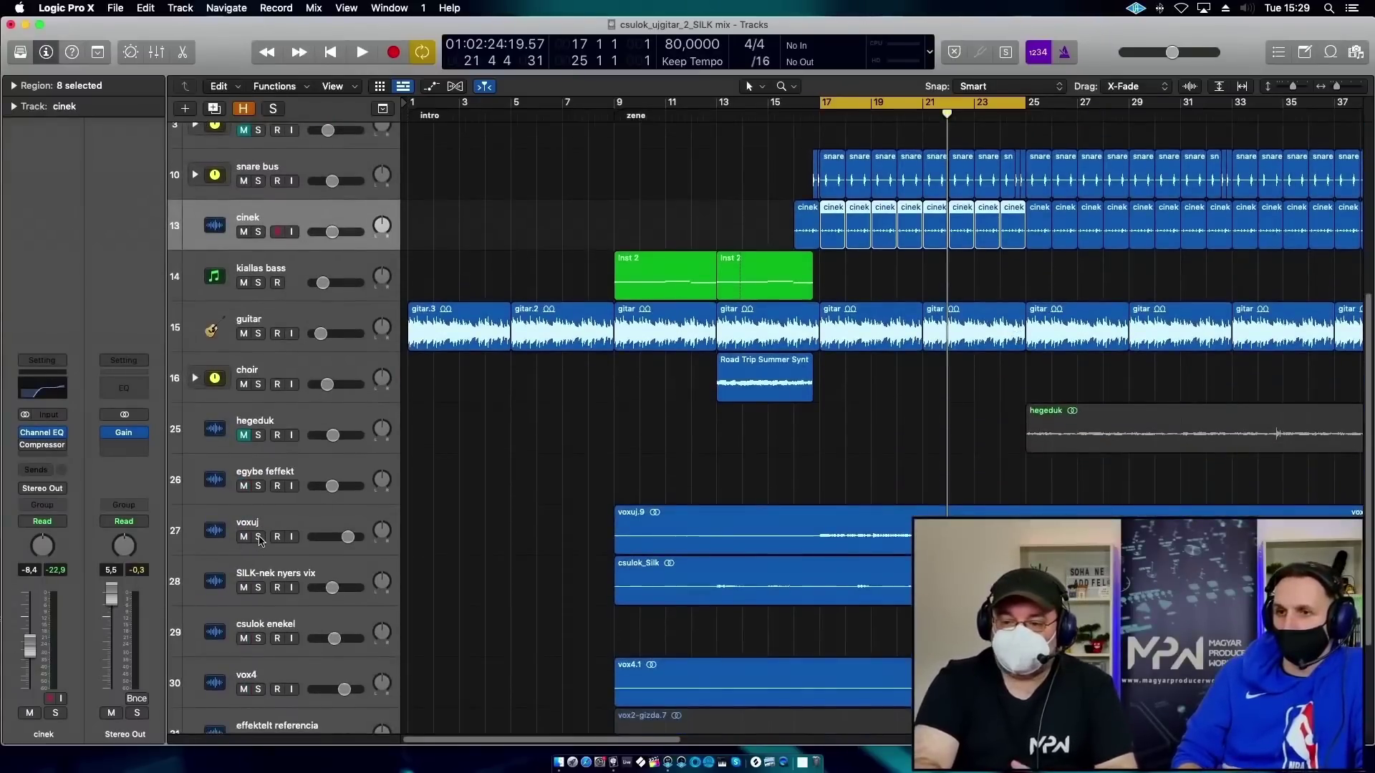
pyautogui.click(258, 538)
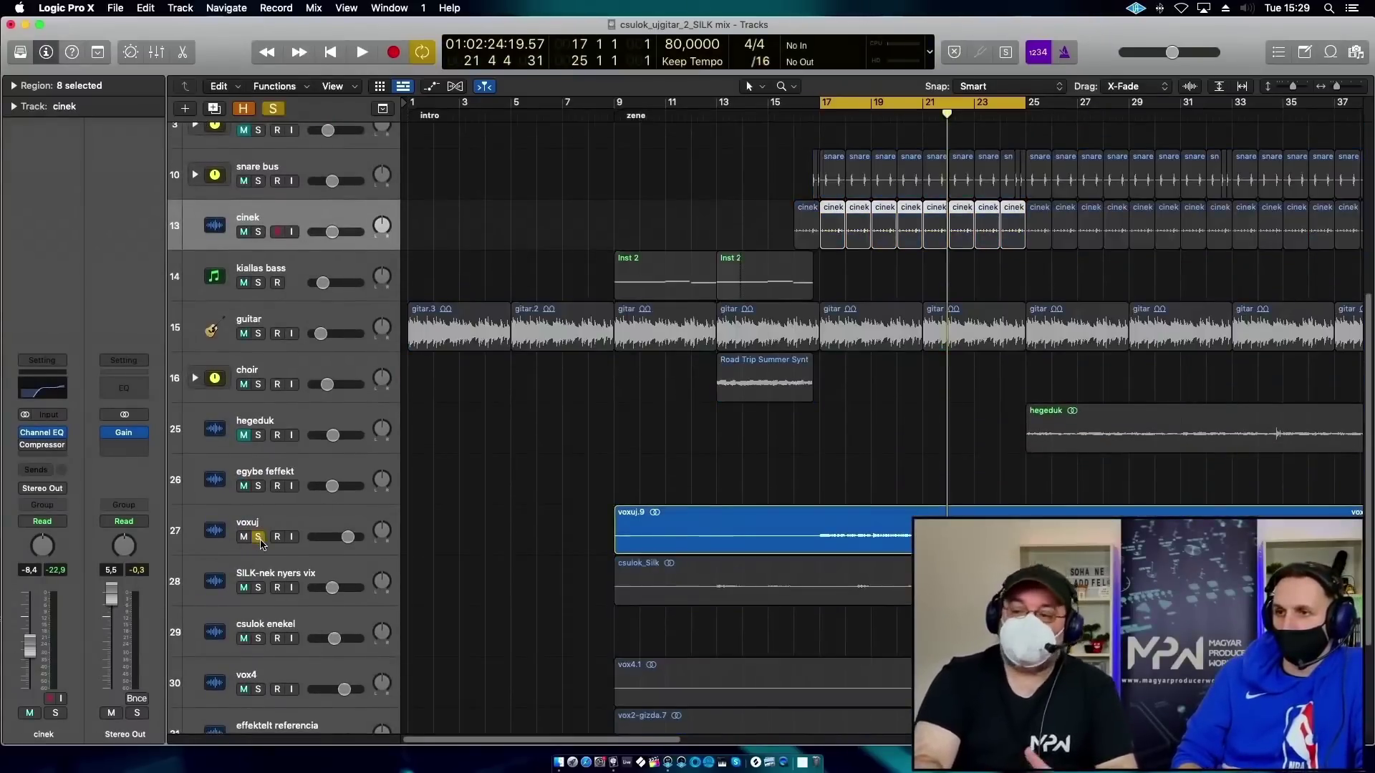
# Insert a Channel EQ on the voxuj track and open its editor.
pyautogui.click(294, 521)
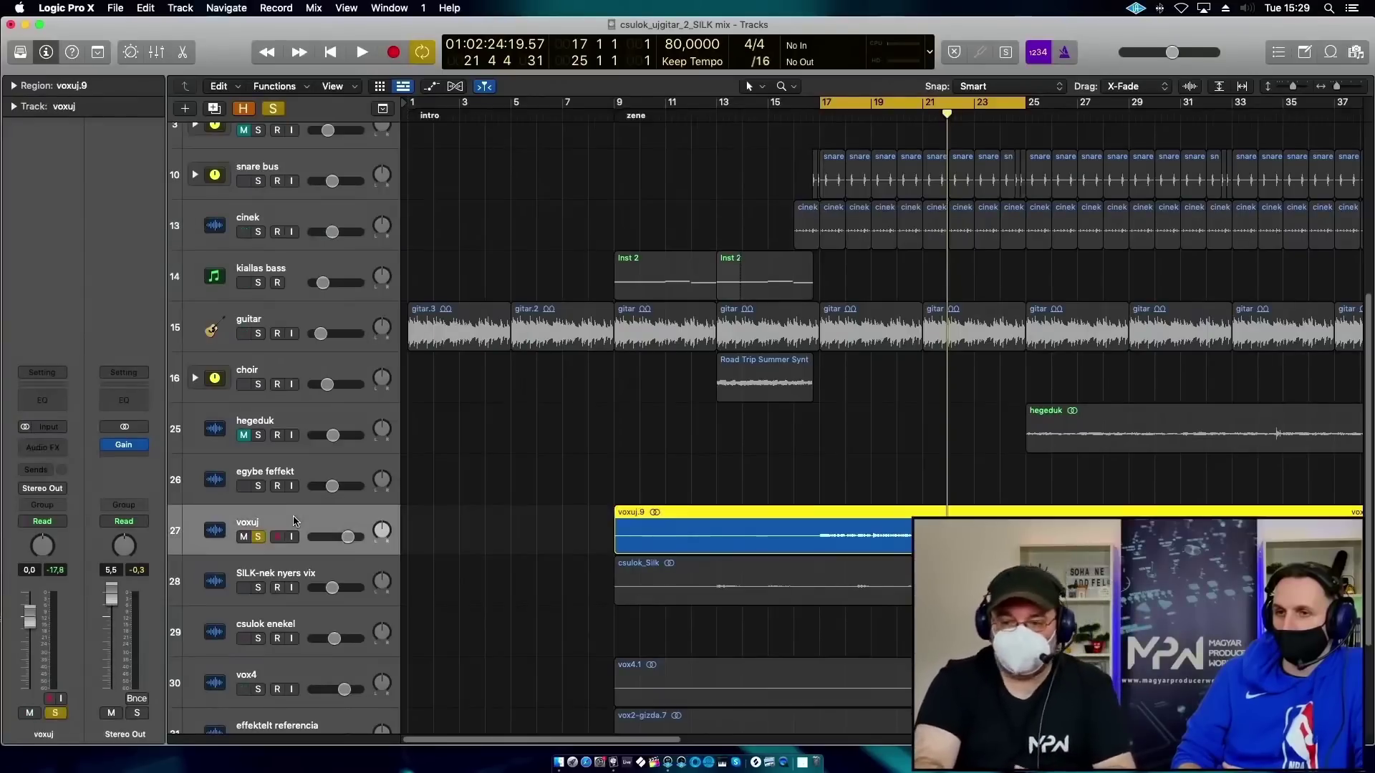
pyautogui.click(41, 429)
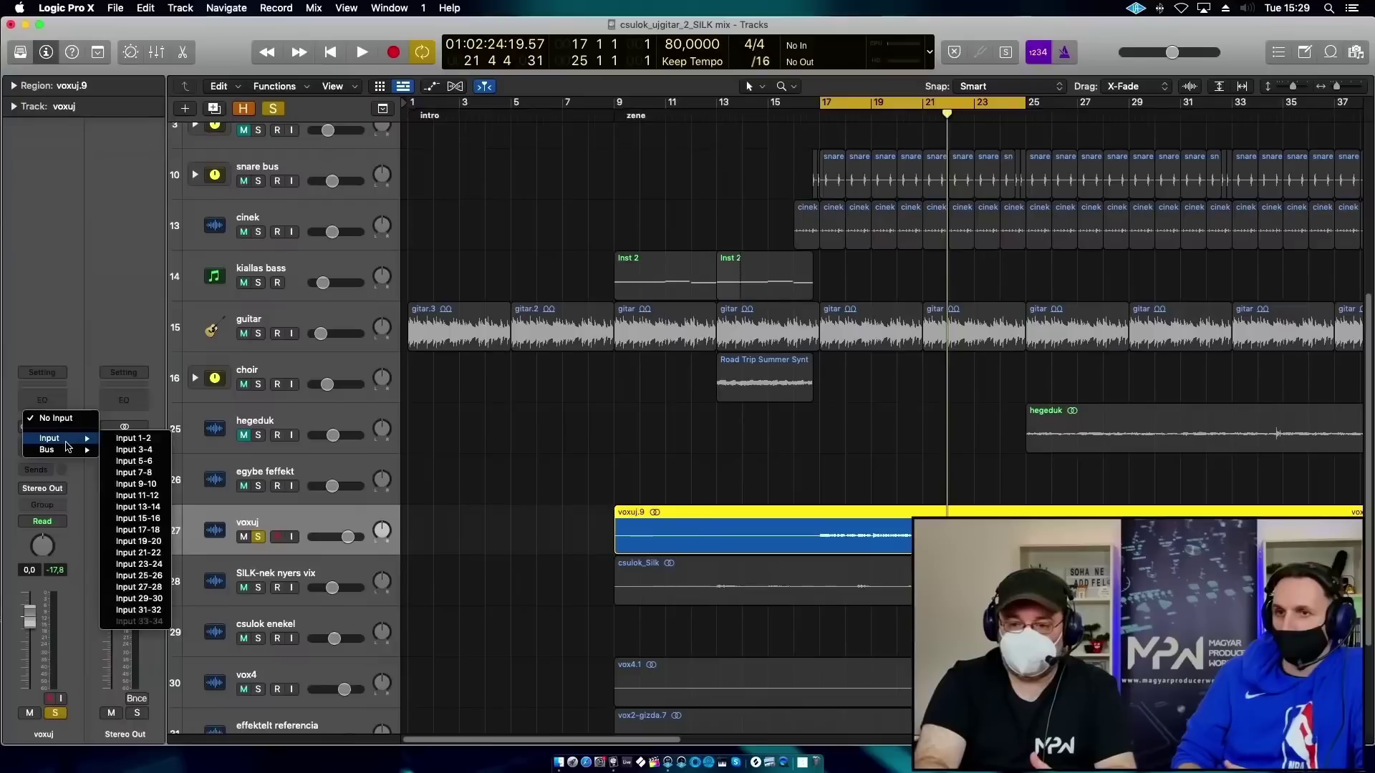
pyautogui.click(12, 469)
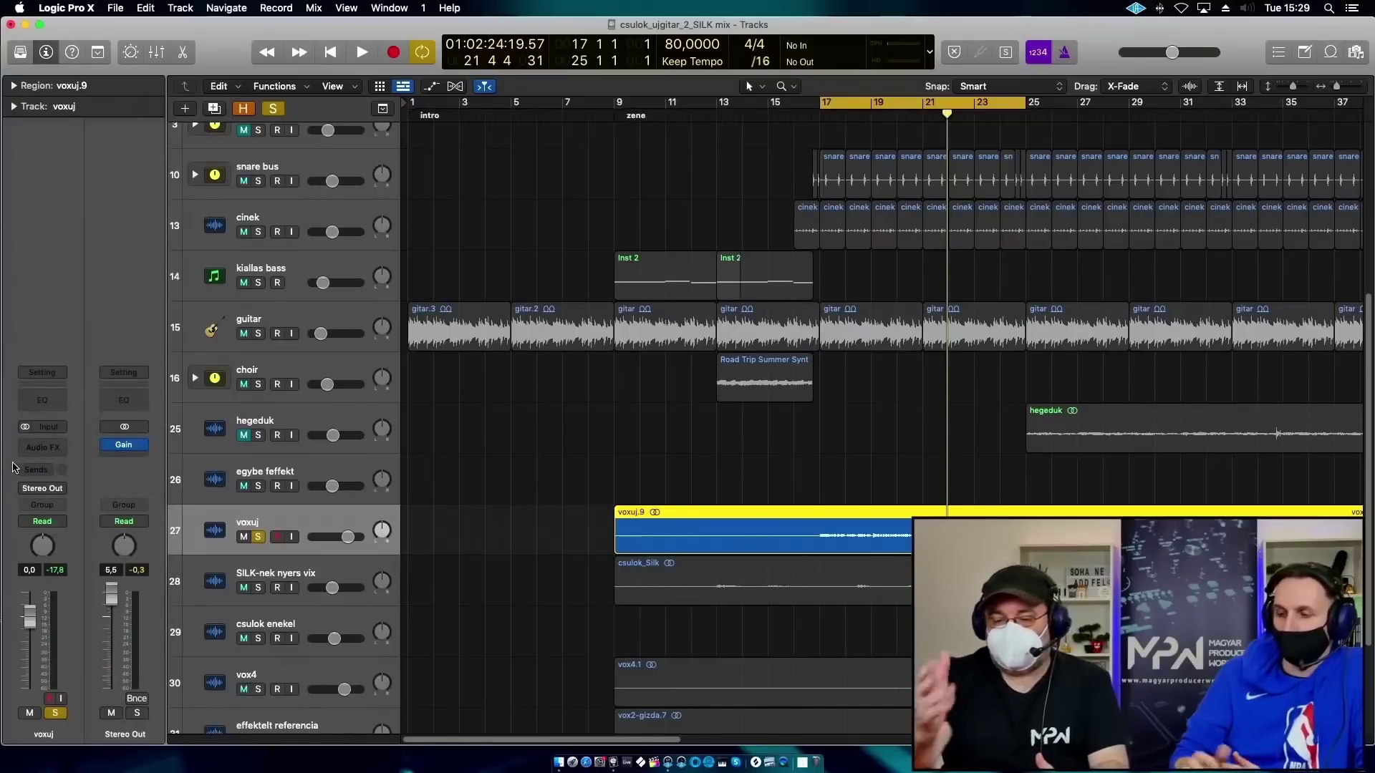
pyautogui.click(41, 399)
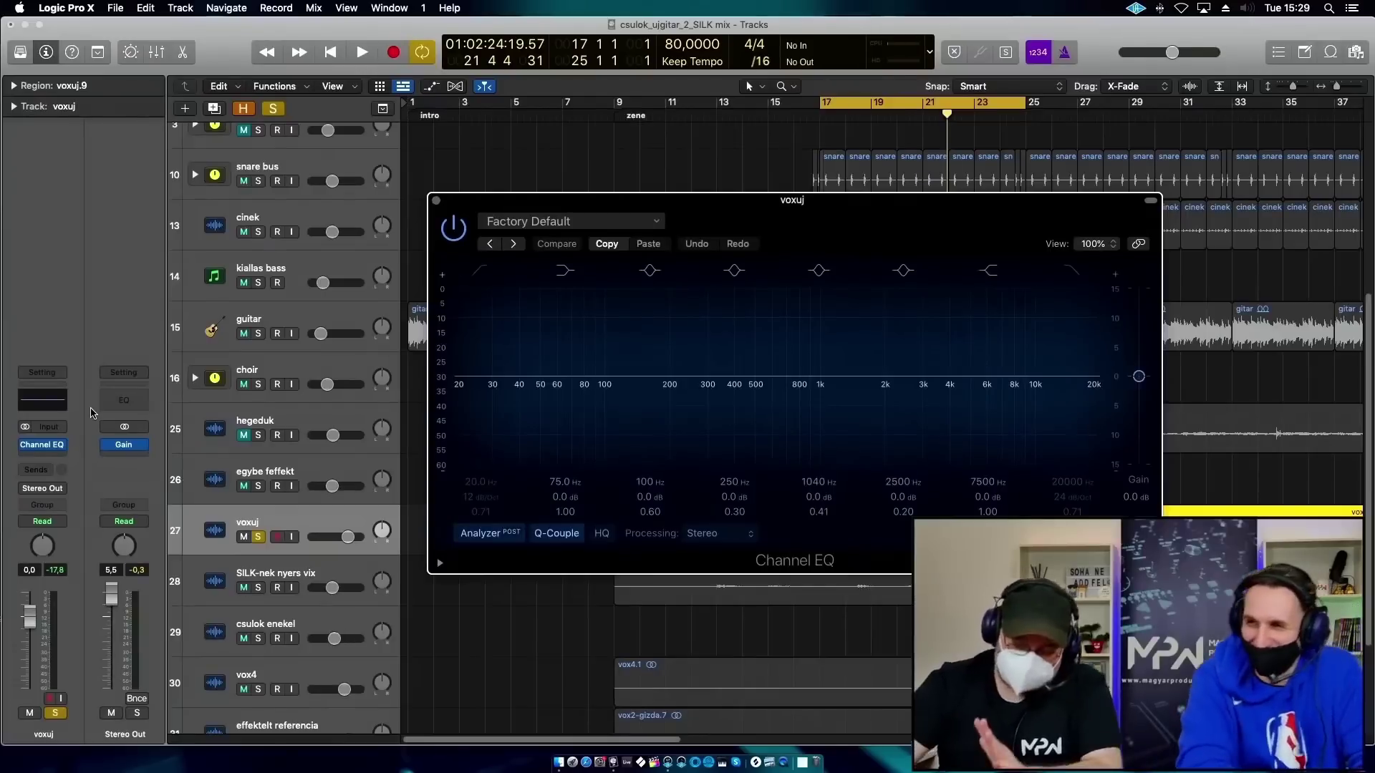
# During playback, cut voxuj by 4.8 dB at 2300 Hz and raise its high shelf by 7.8 dB at 8900 Hz.
pyautogui.press('space')
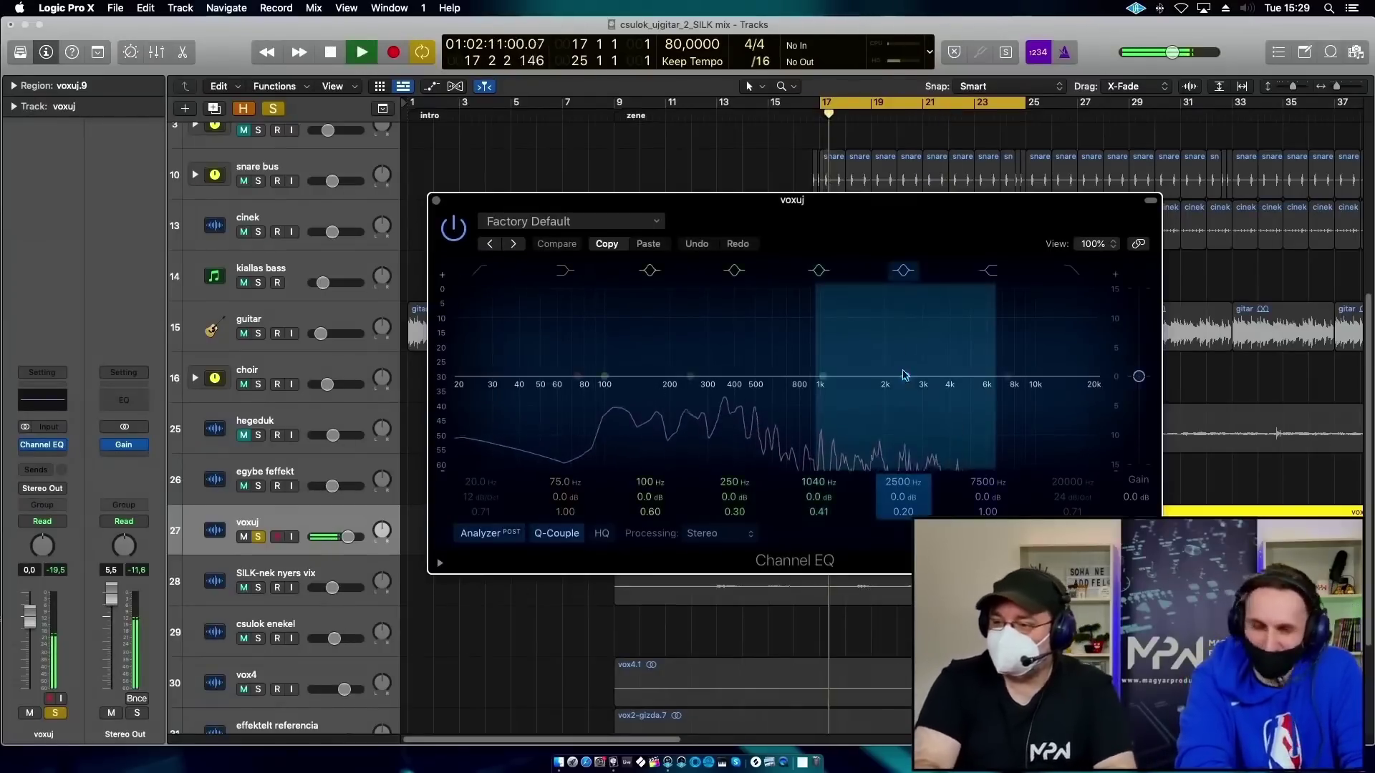
pyautogui.moveTo(905, 377)
pyautogui.mouseDown()
pyautogui.moveTo(901, 415)
pyautogui.moveTo(900, 402)
pyautogui.mouseUp()
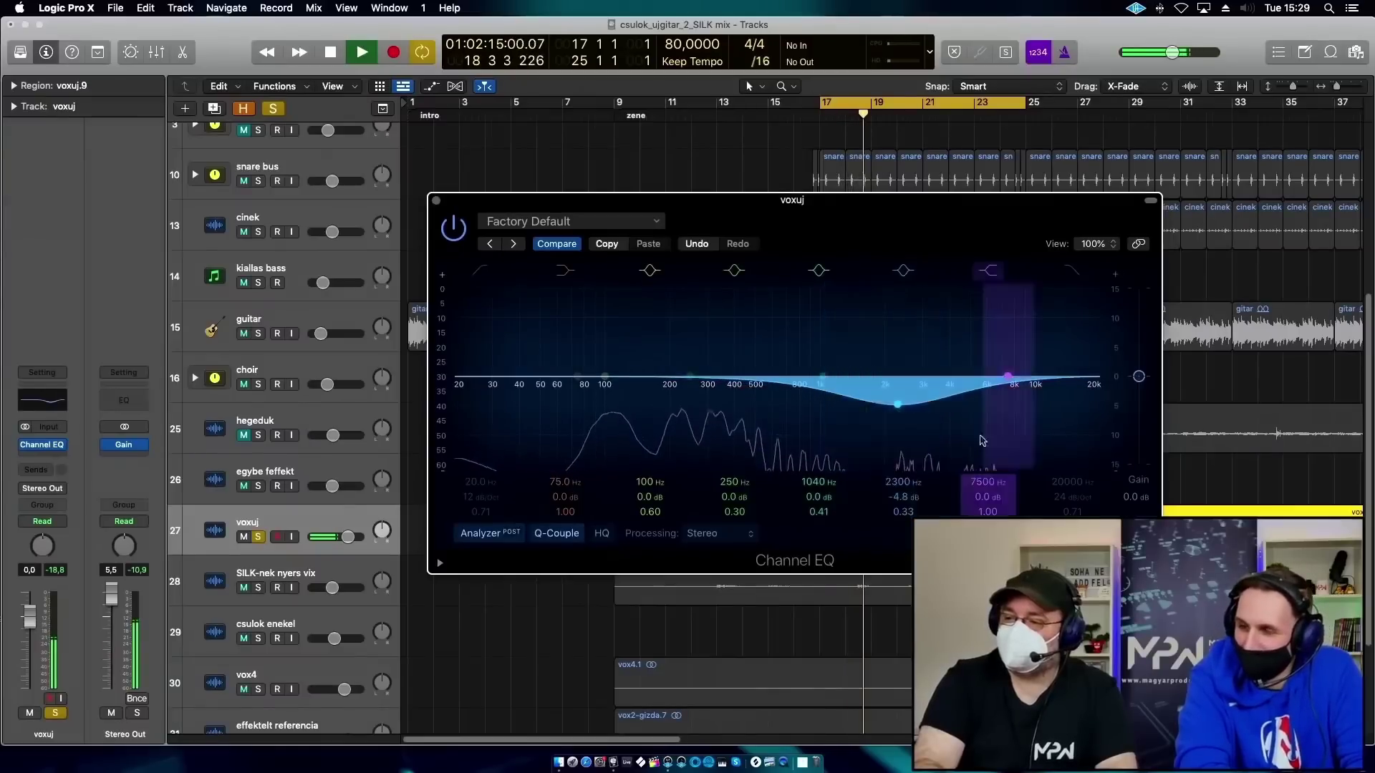
pyautogui.moveTo(1009, 360); pyautogui.dragTo(1025, 317)
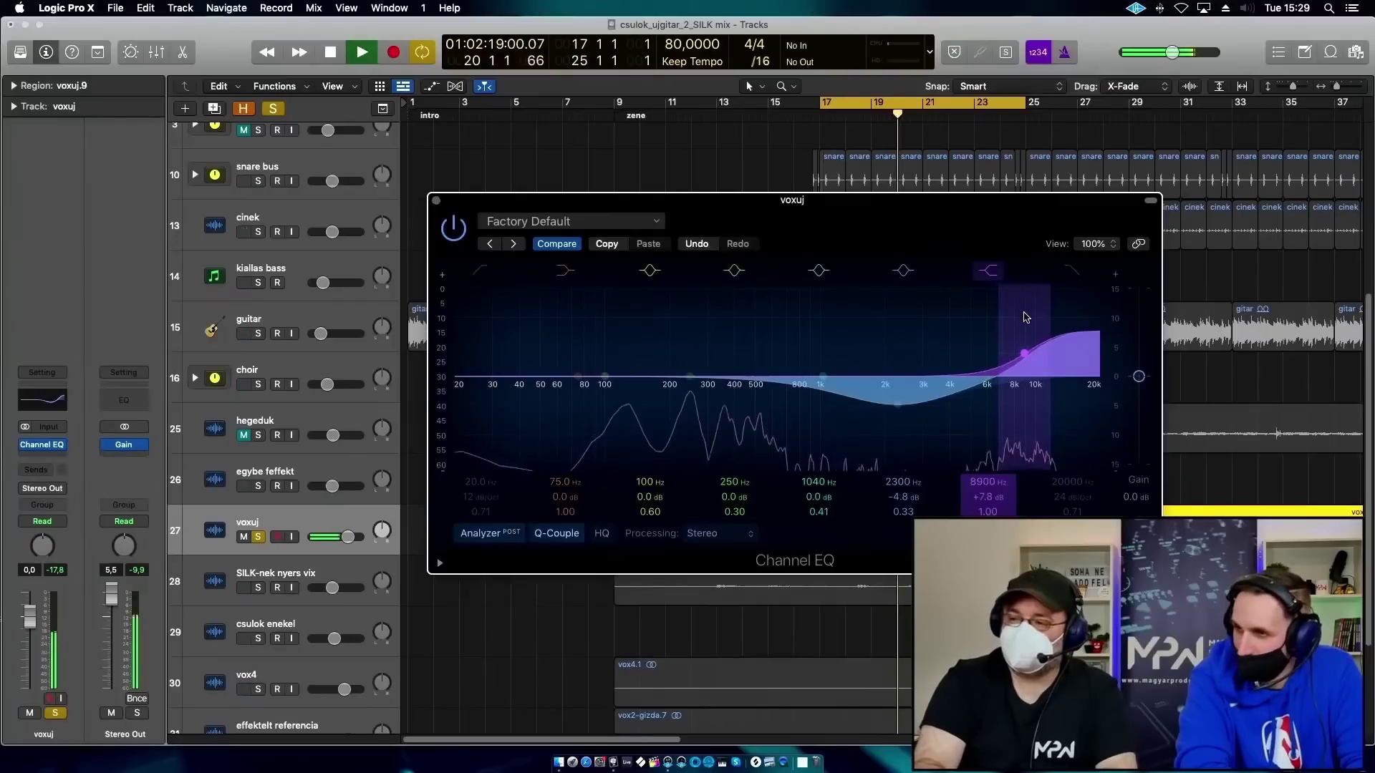
# Compare voxuj with its Channel EQ bypassed and active, both soloed and in the full mix with the solo cleared.
pyautogui.click(453, 229)
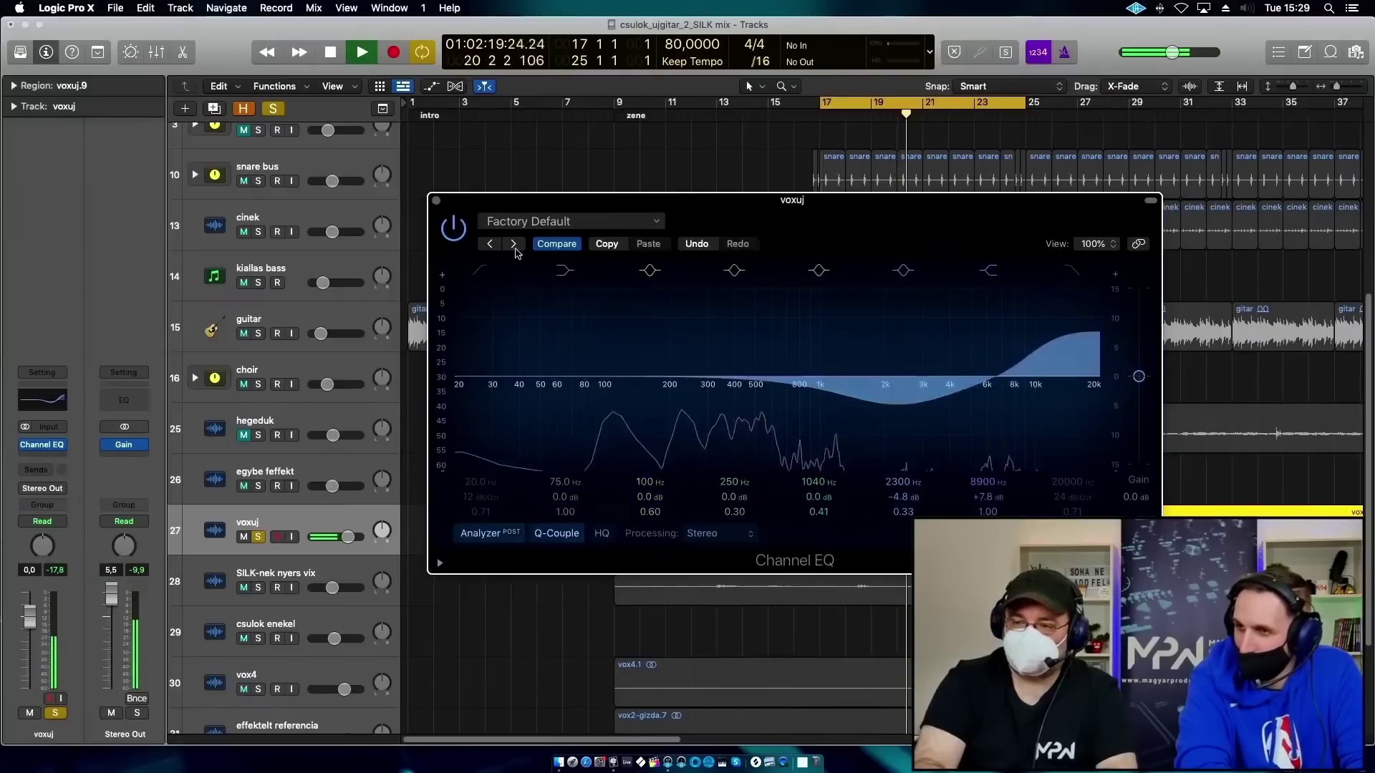
pyautogui.click(453, 229)
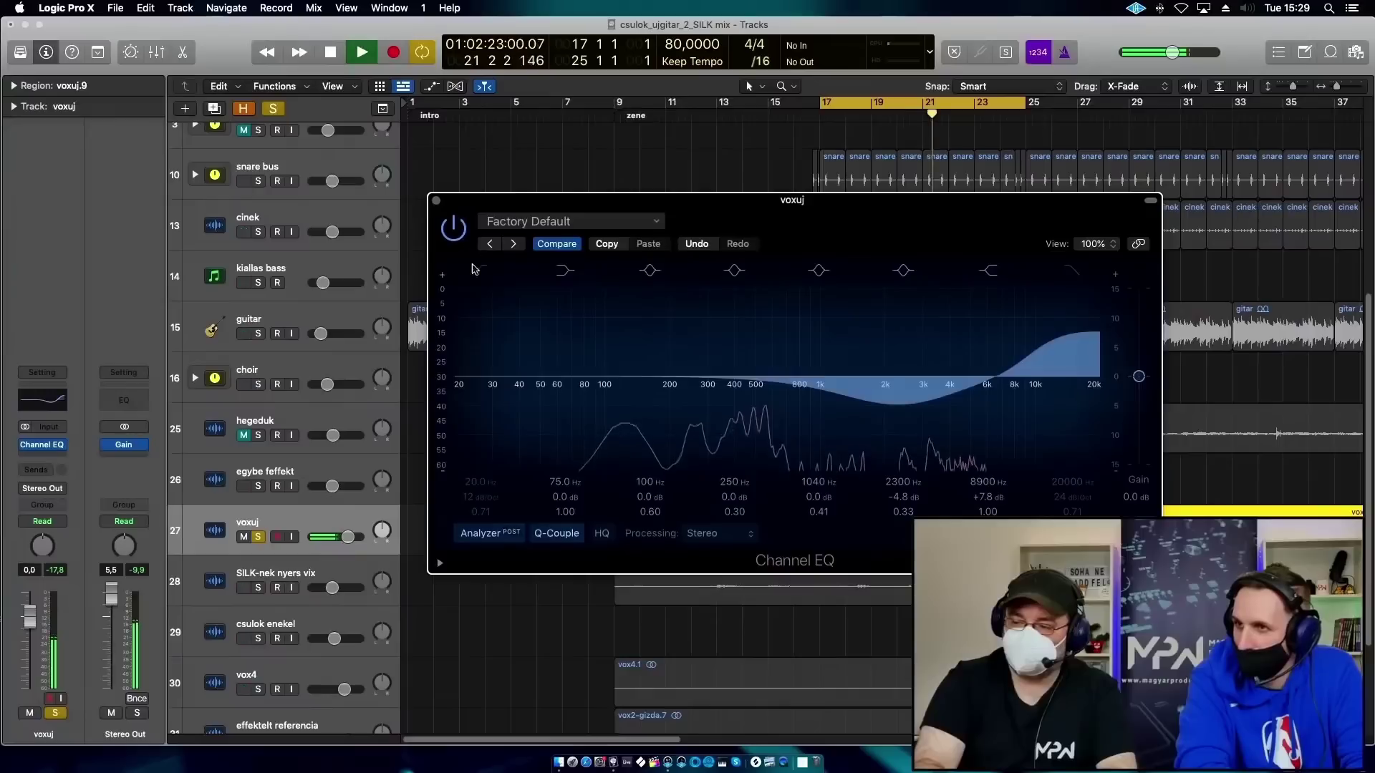
pyautogui.press('s')
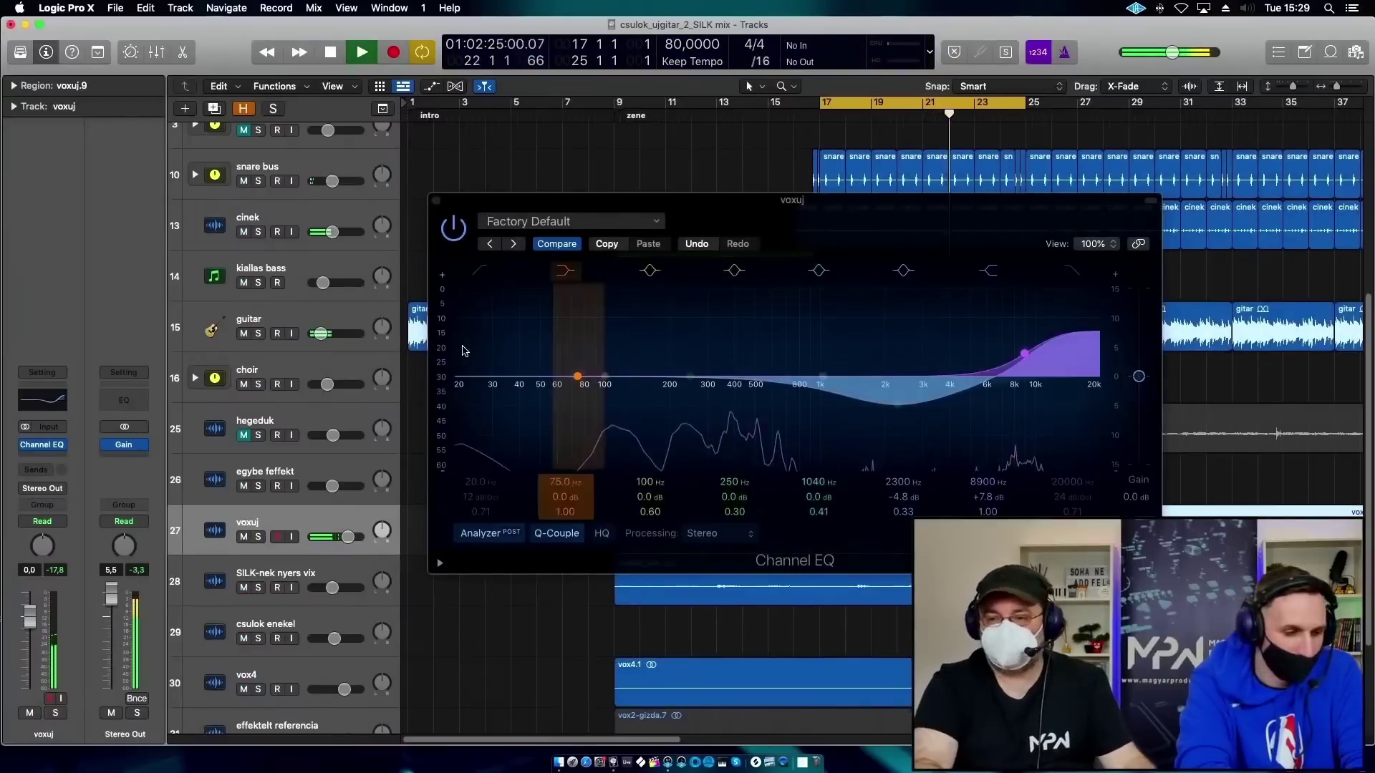
pyautogui.click(454, 230)
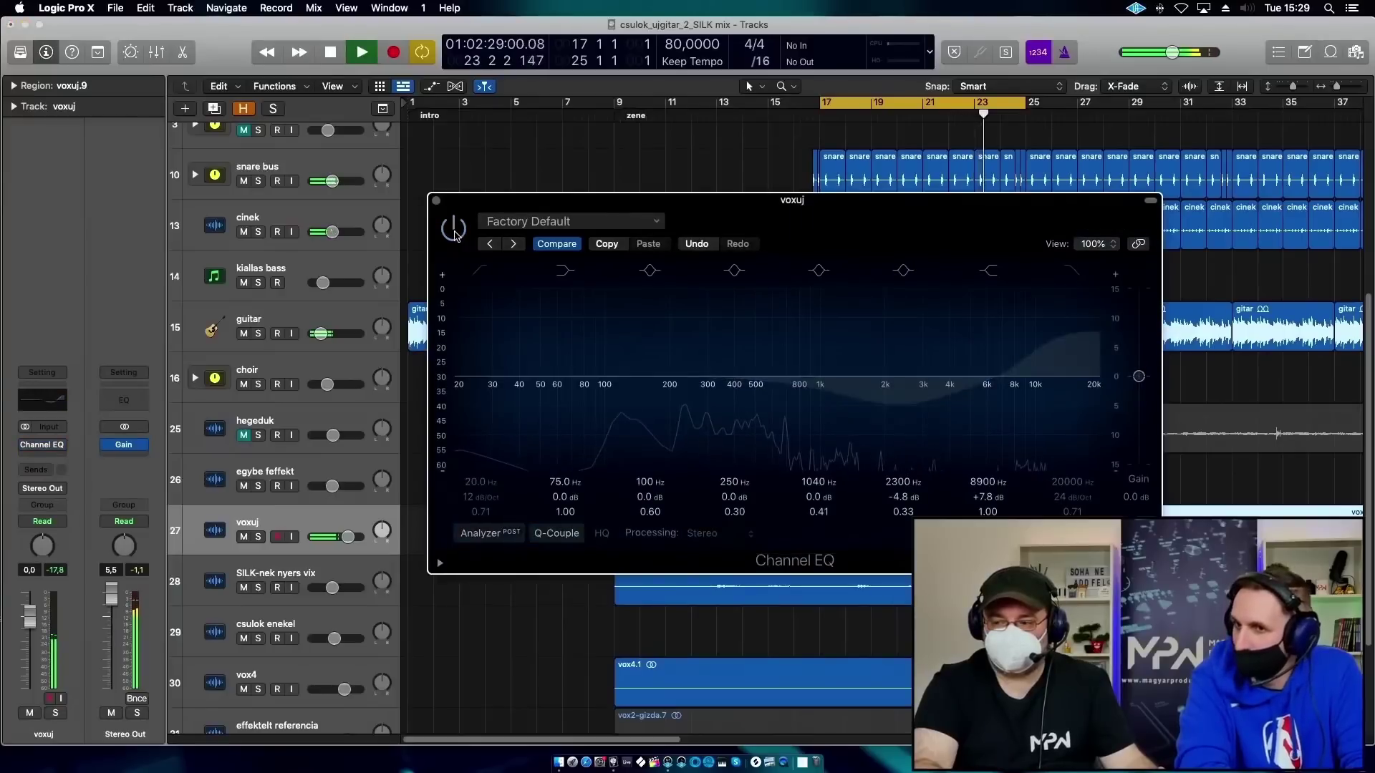
pyautogui.click(454, 231)
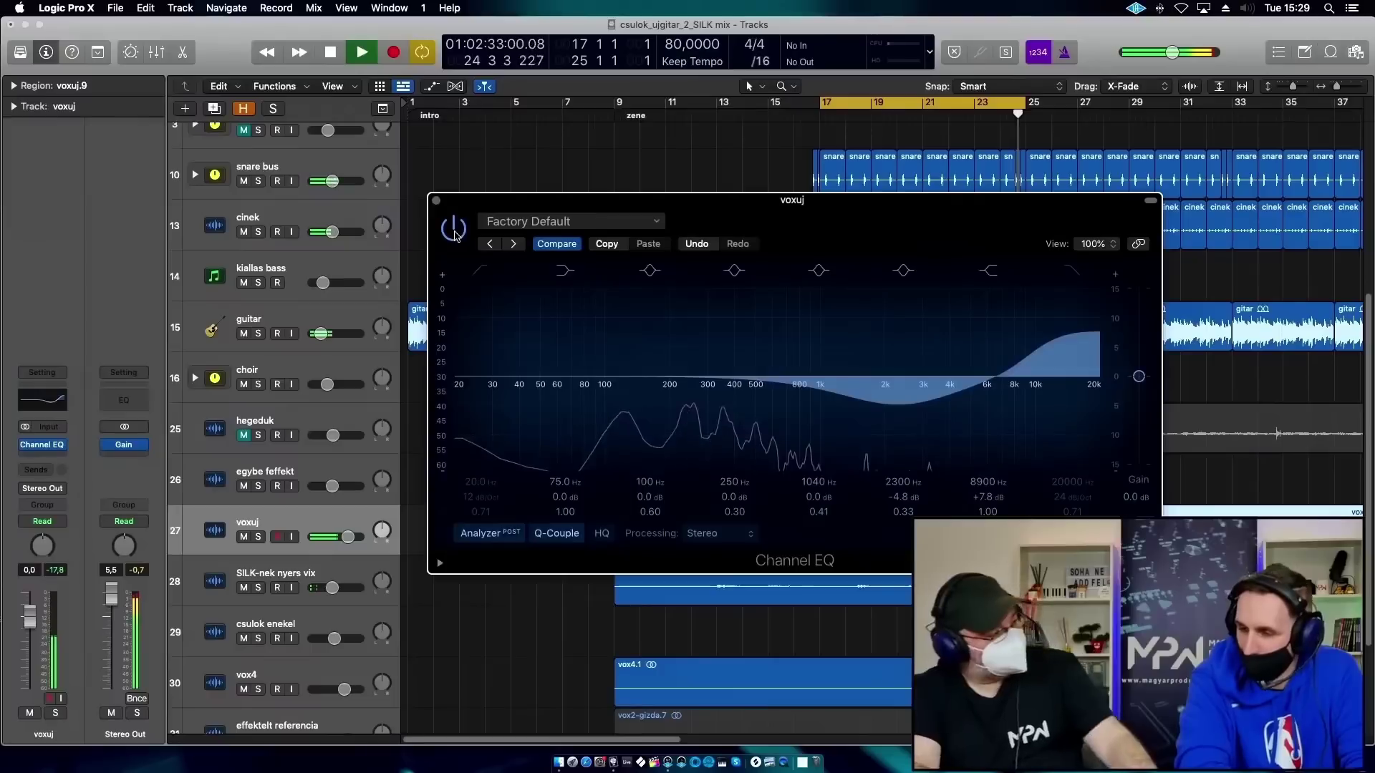
pyautogui.press('space')
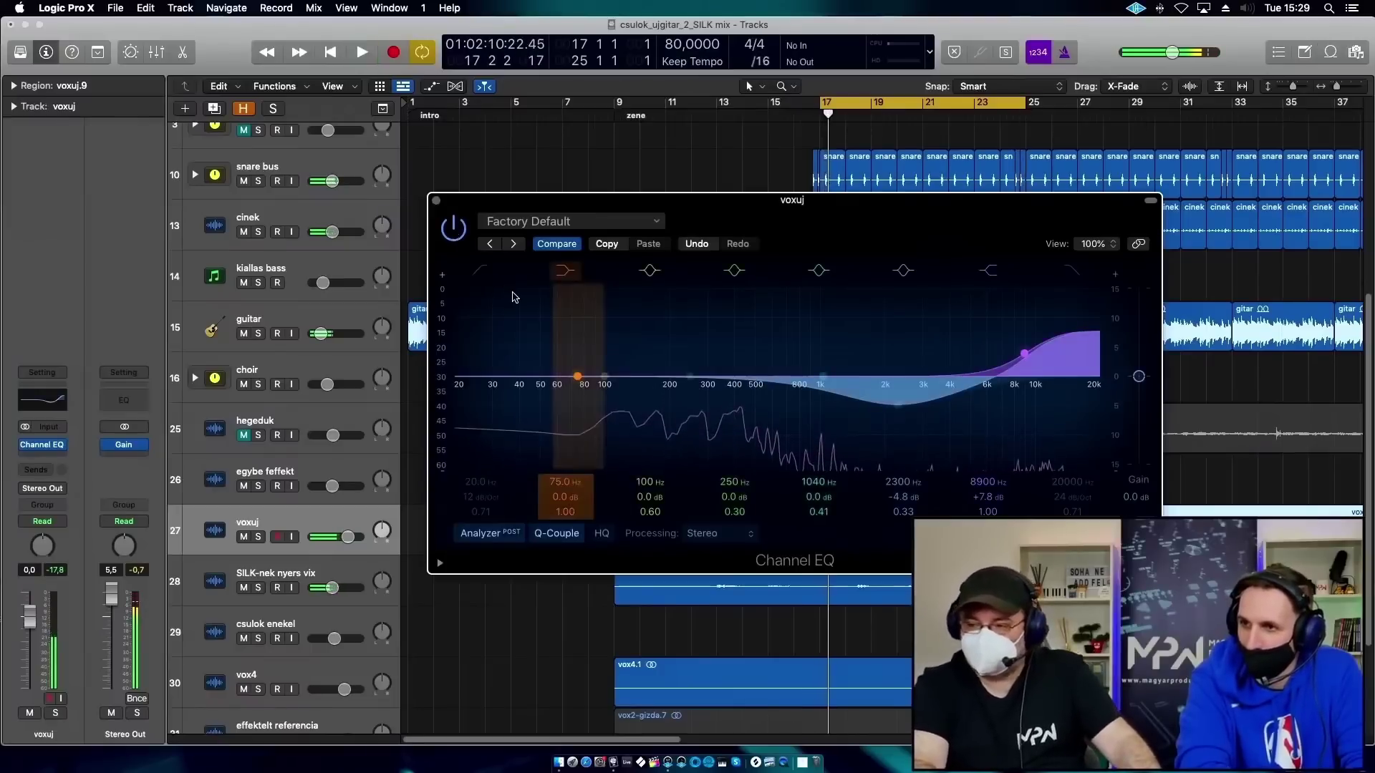
# Set voxuj's upper-mid EQ cut to -4.4 dB at 1990 Hz with Q 0.64 and its high shelf to +5.6 dB at 7700 Hz.
pyautogui.moveTo(904, 403); pyautogui.dragTo(885, 406)
pyautogui.moveTo(907, 512); pyautogui.dragTo(927, 493)
pyautogui.moveTo(1024, 351)
pyautogui.mouseDown()
pyautogui.moveTo(1002, 346)
pyautogui.moveTo(1012, 374)
pyautogui.mouseUp()
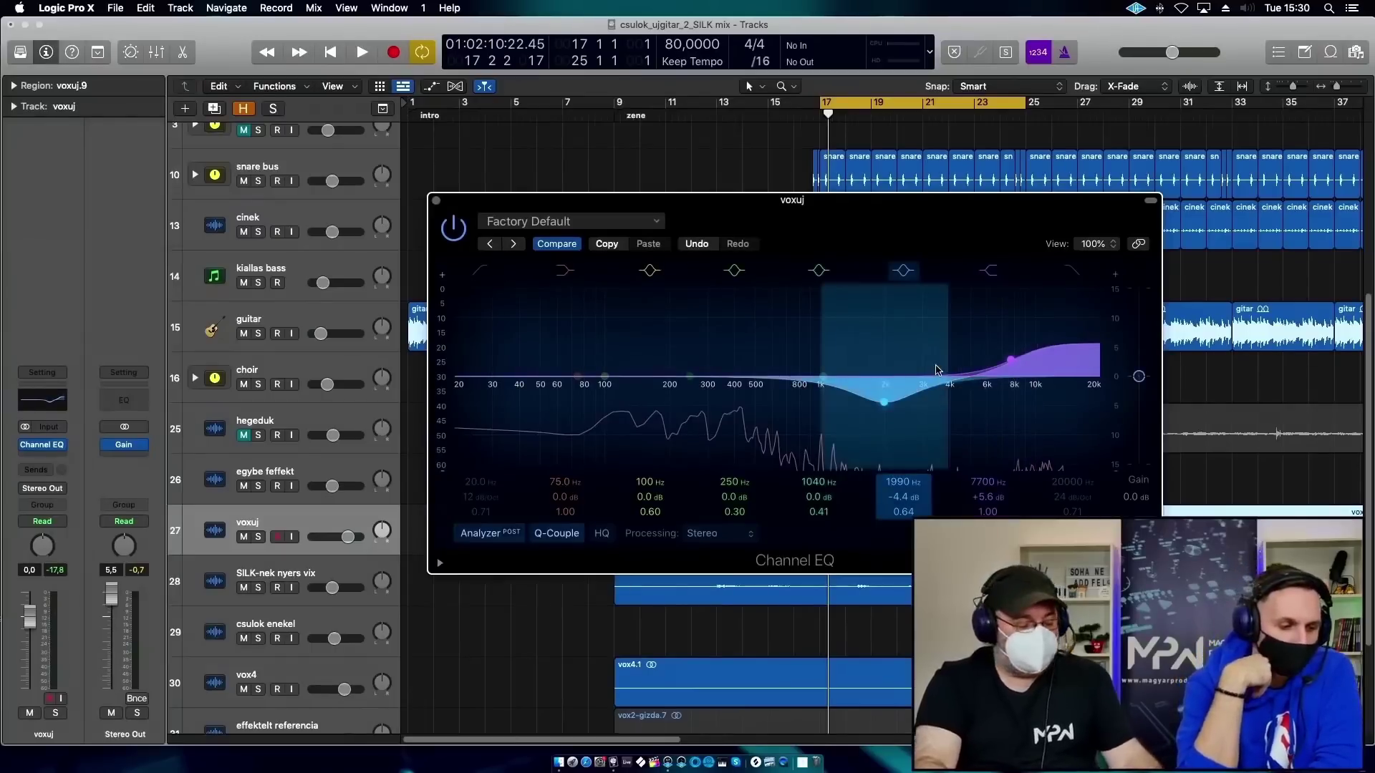
# Play the full mix and compare the voxuj vocal with its Channel EQ bypassed and switched back on.
pyautogui.click(462, 237)
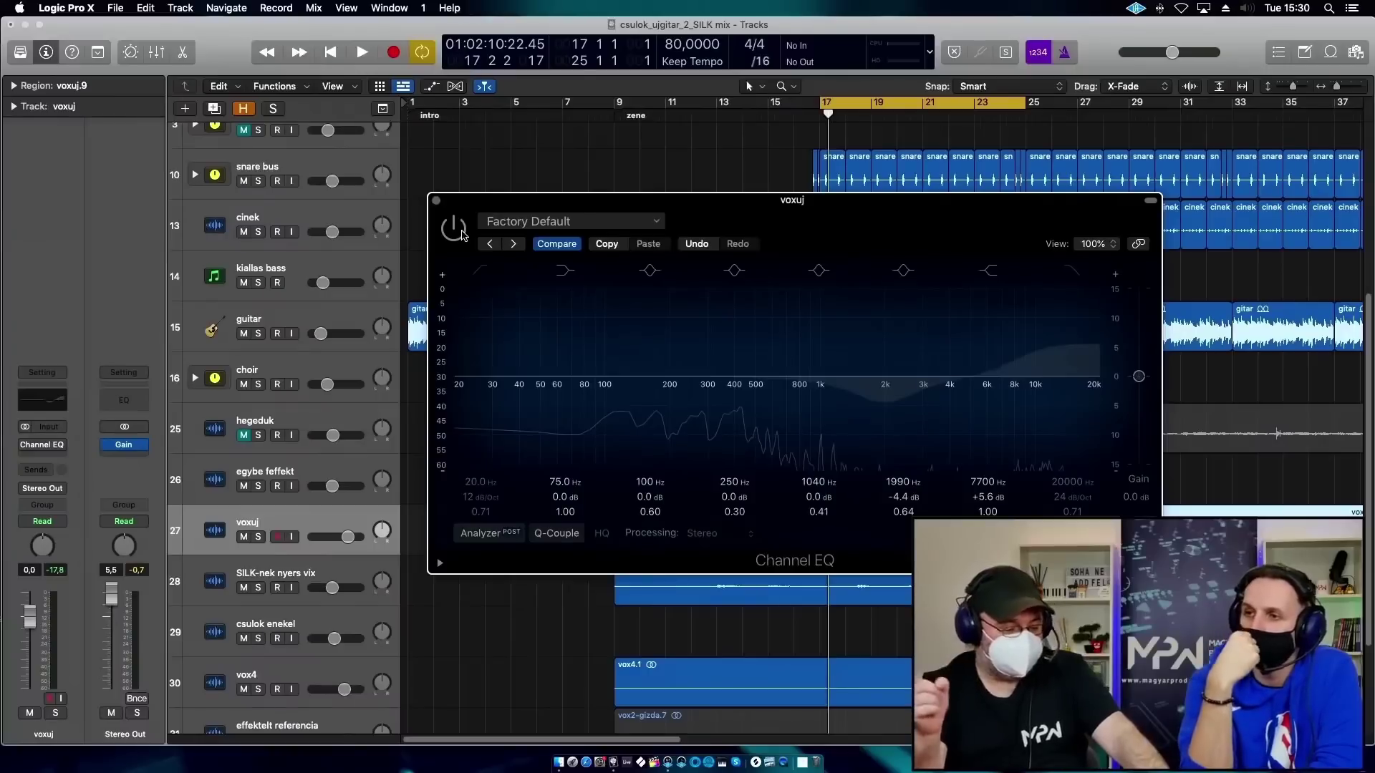
pyautogui.press('space')
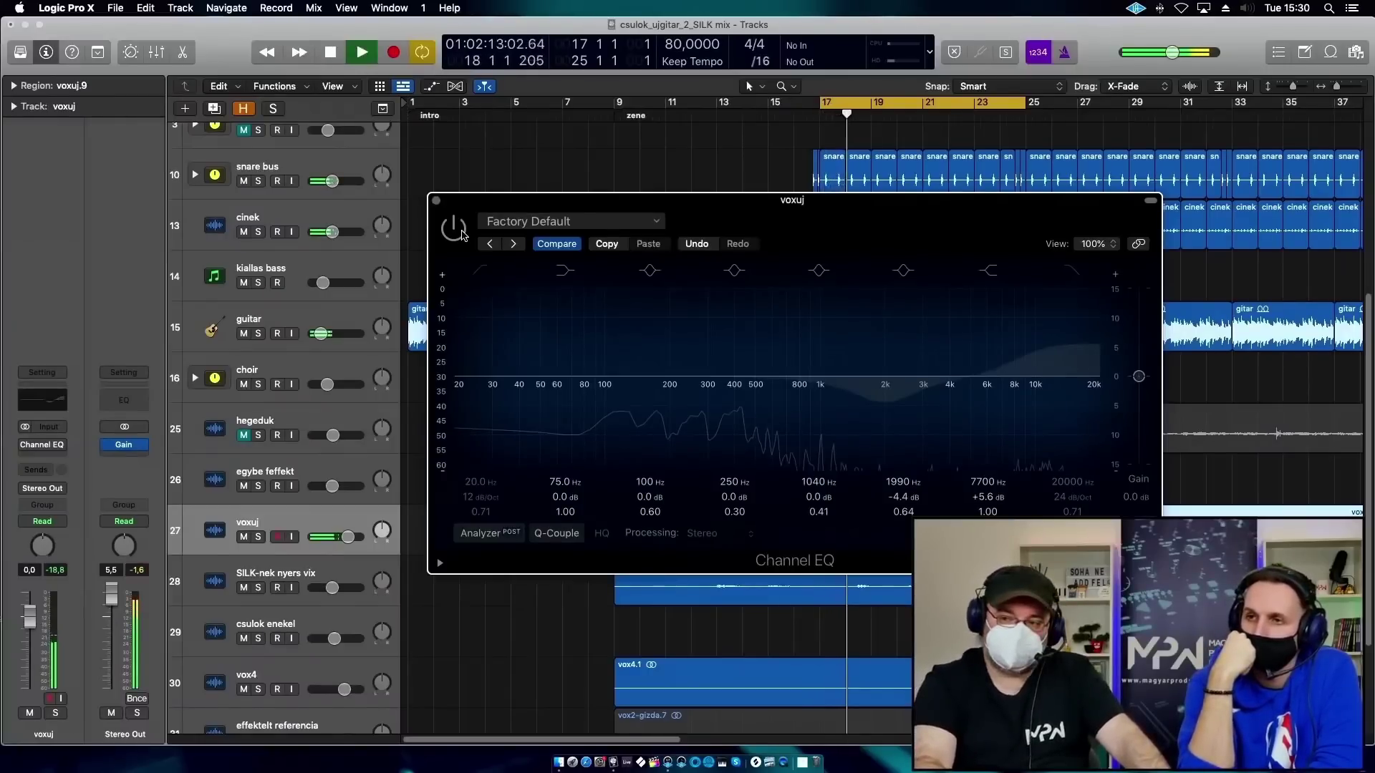
pyautogui.click(462, 237)
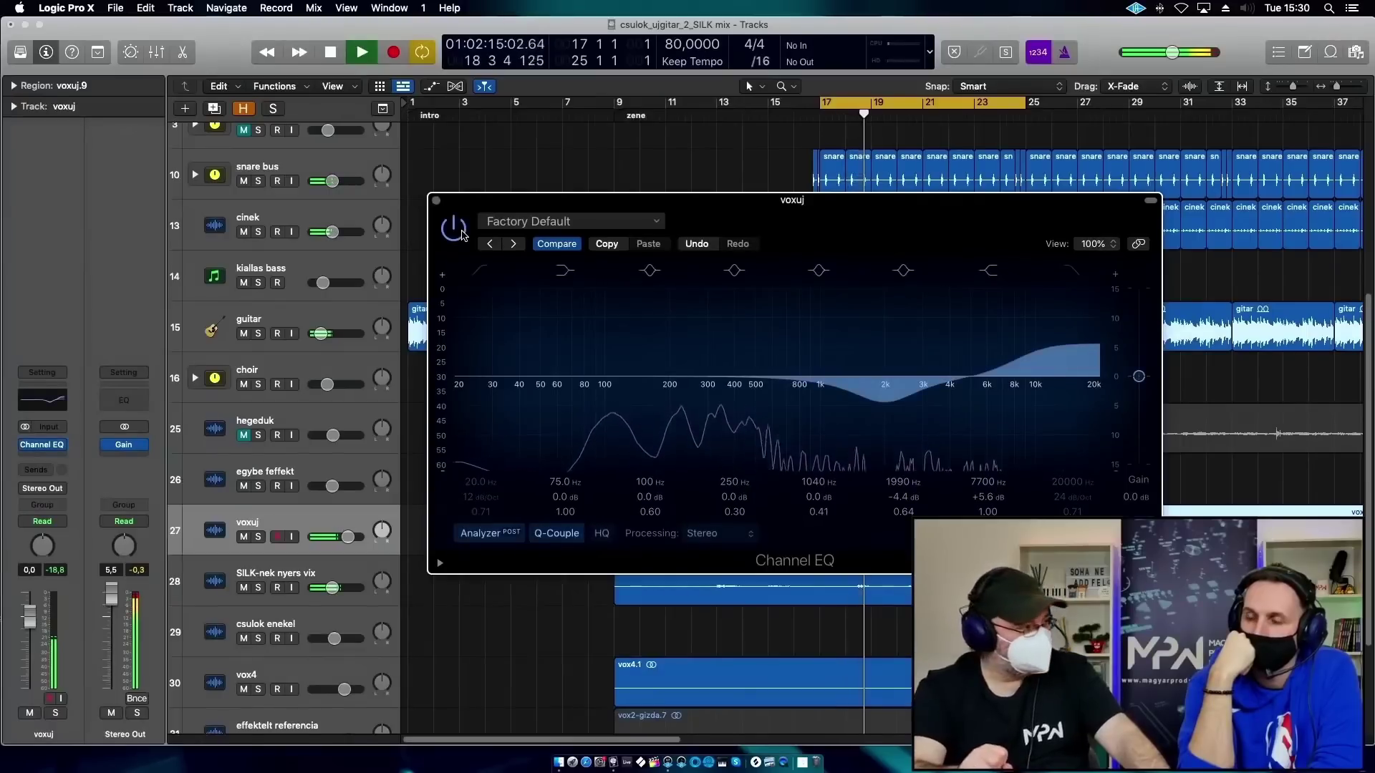
pyautogui.press('space')
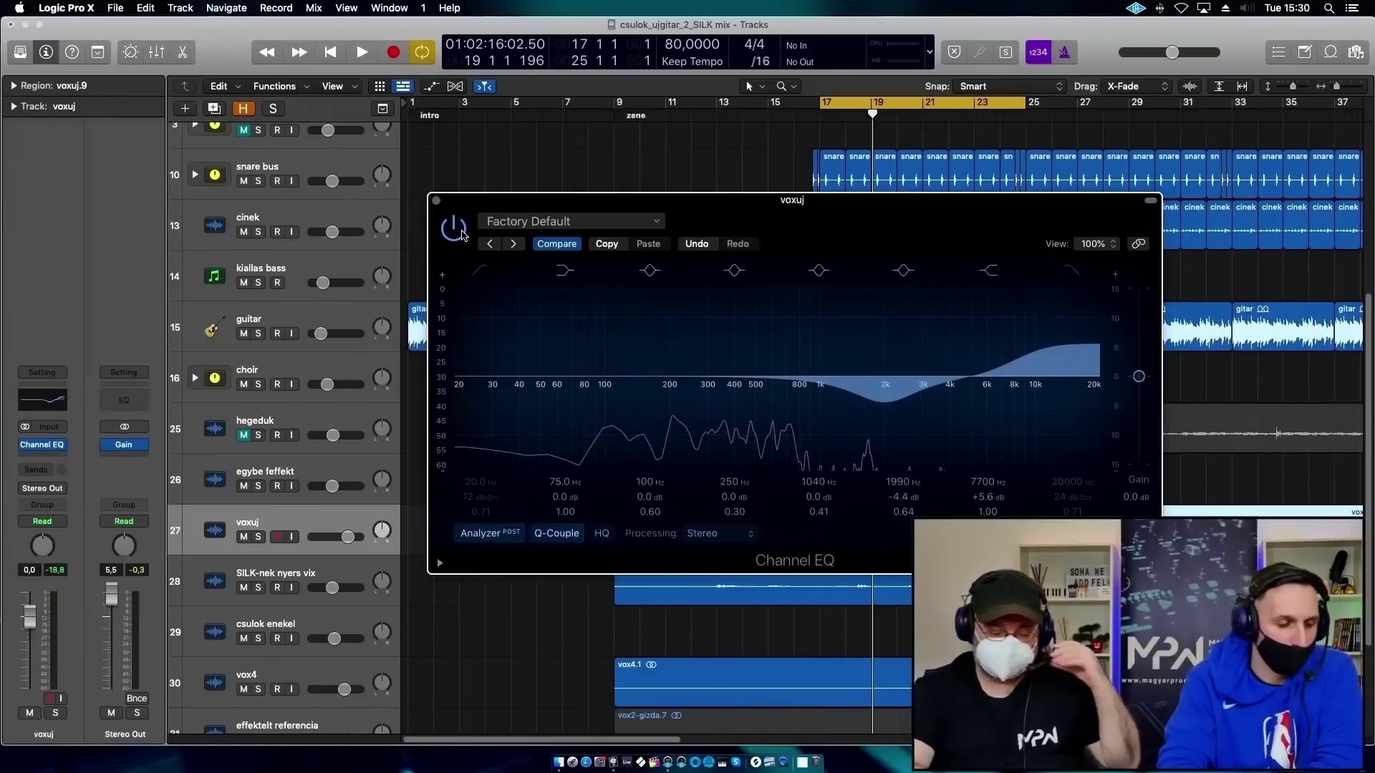
pyautogui.click(454, 229)
pyautogui.press('space')
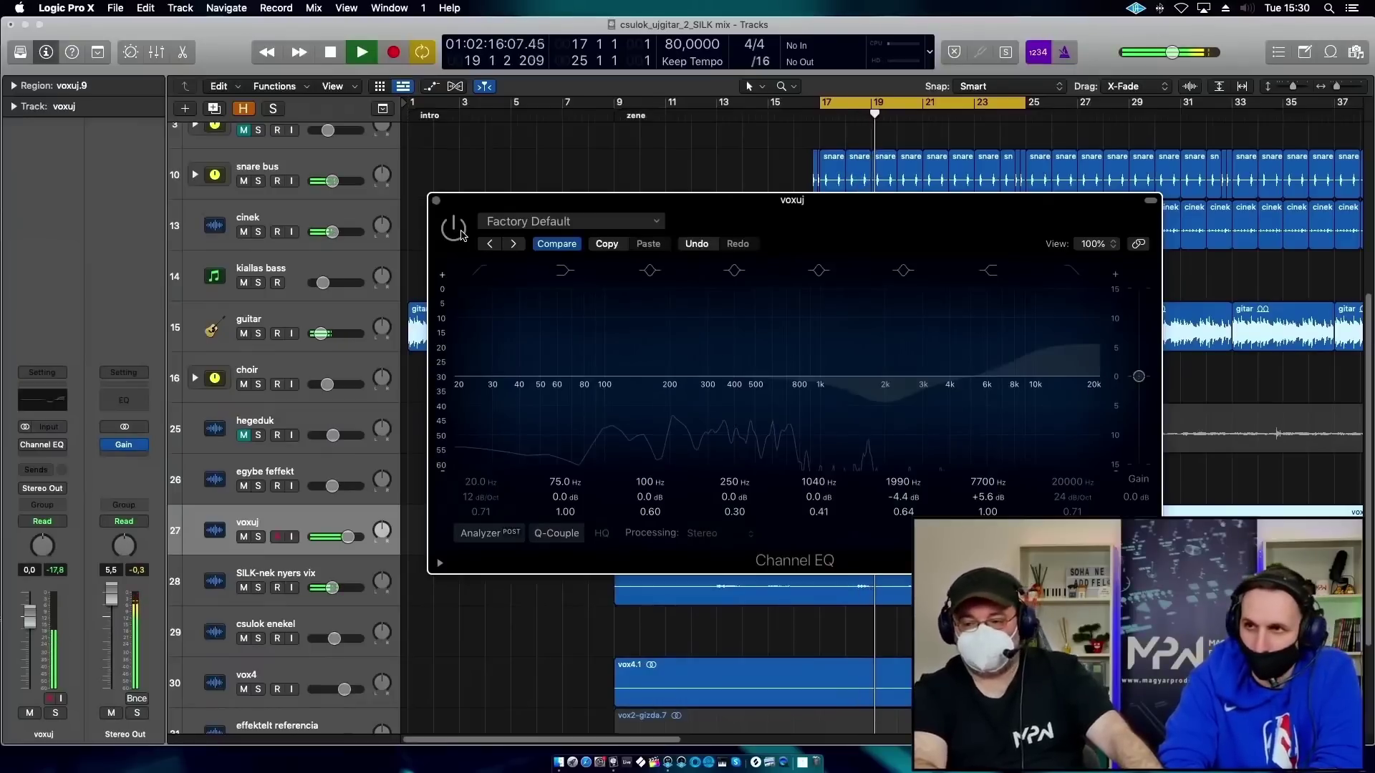
pyautogui.click(456, 230)
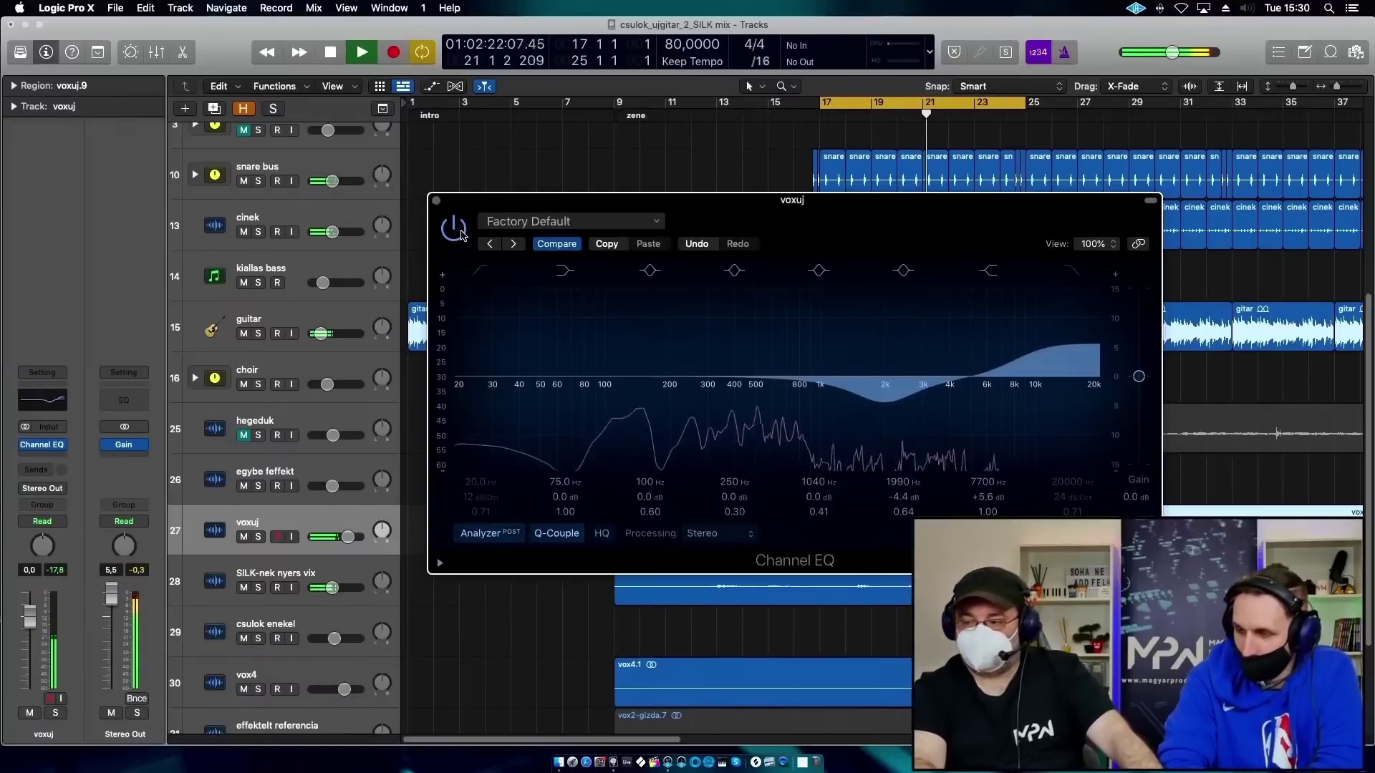
# Raise the output gain of voxuj's Channel EQ to +1.3 dB and compare it bypassed and active in the mix.
pyautogui.moveTo(1139, 376); pyautogui.dragTo(1137, 373)
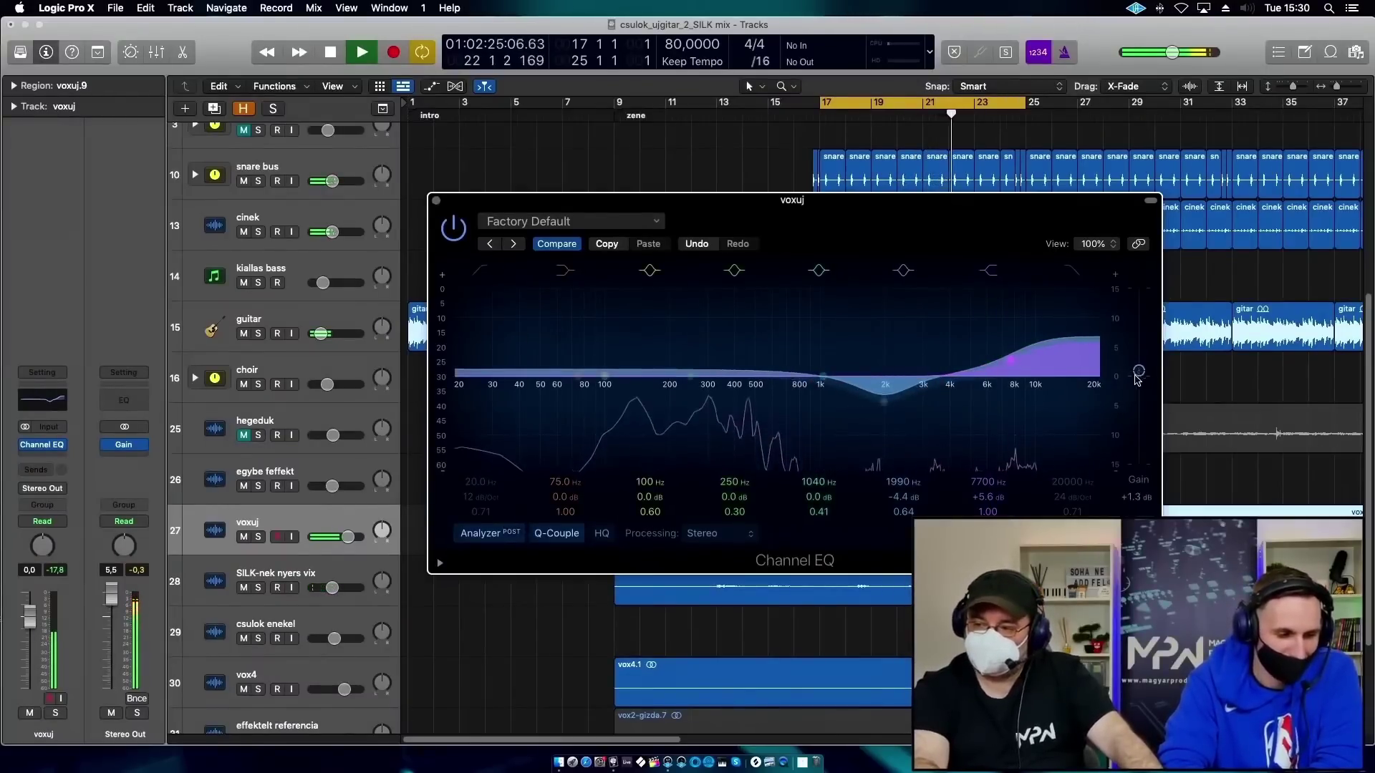
pyautogui.click(465, 234)
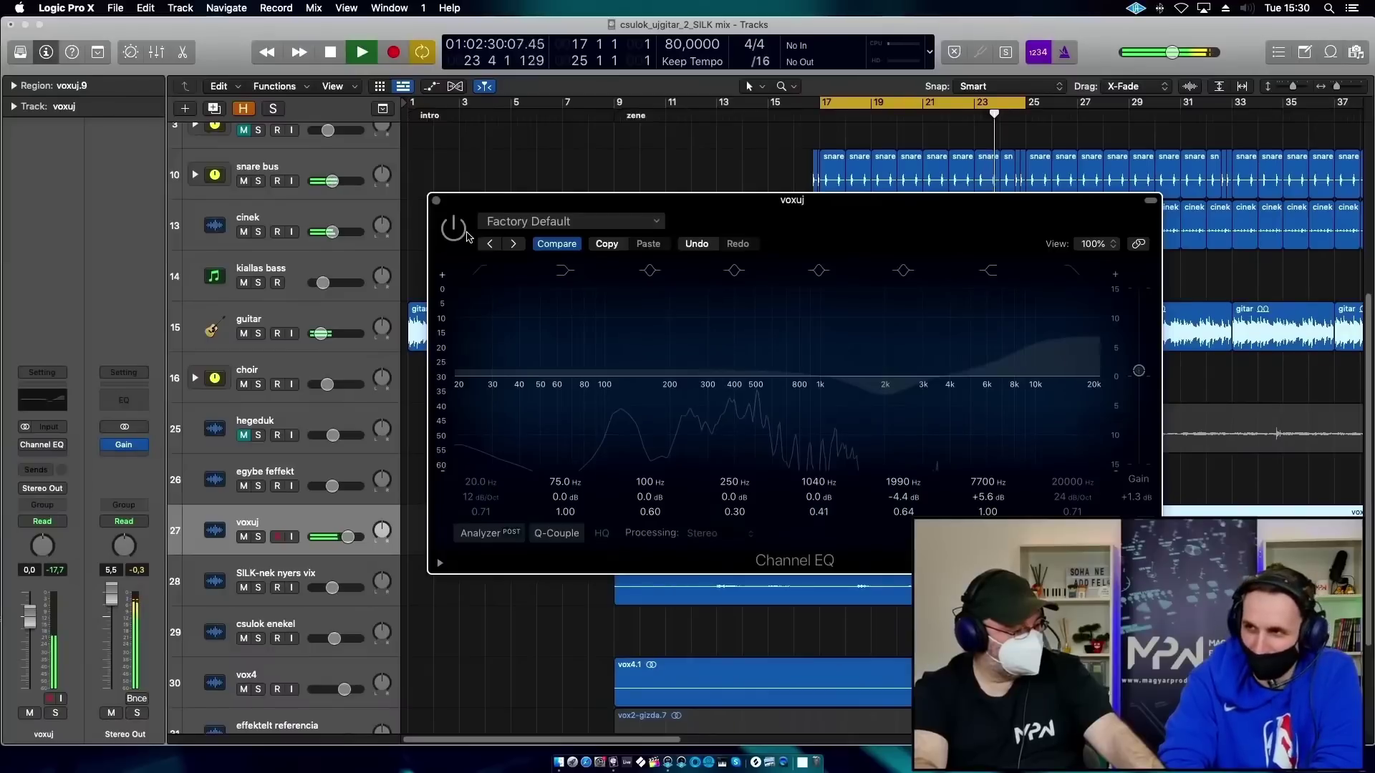
pyautogui.click(465, 233)
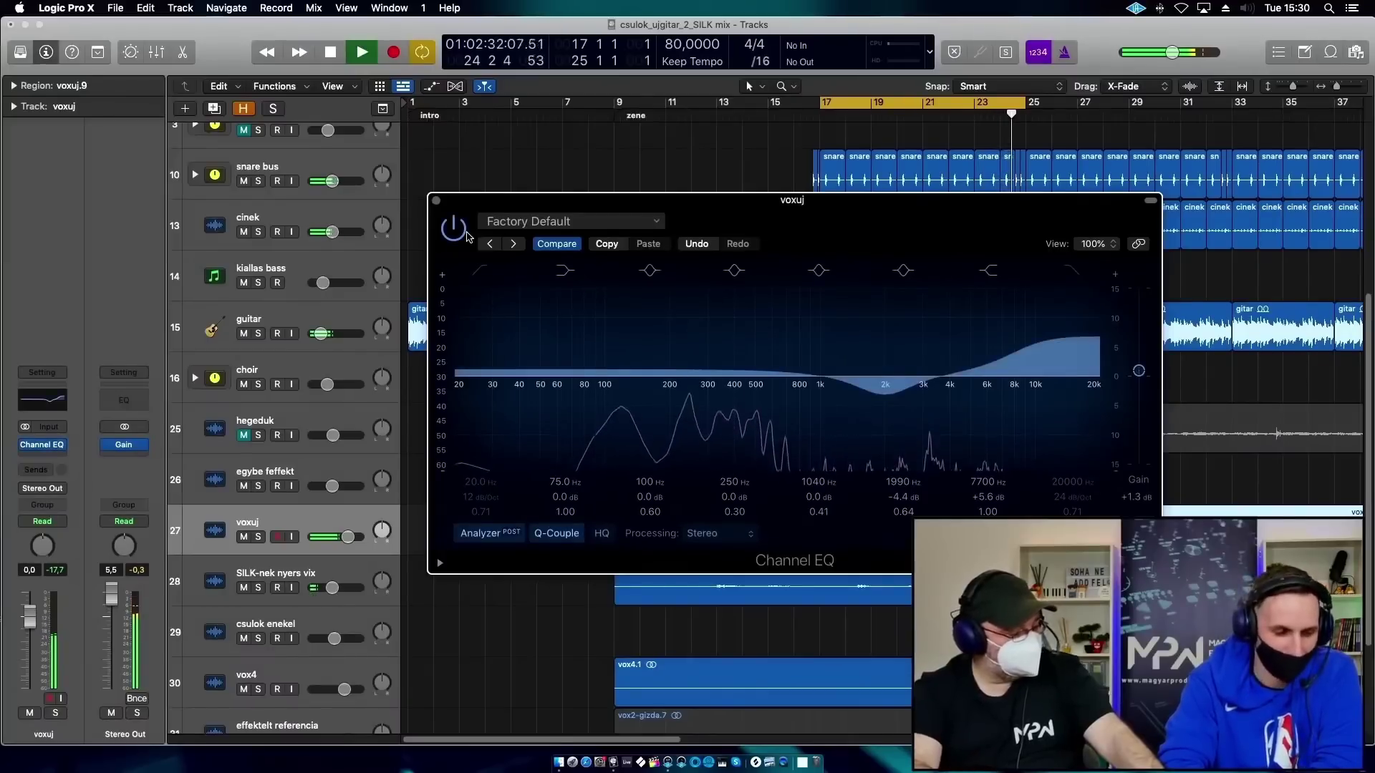
pyautogui.press('space')
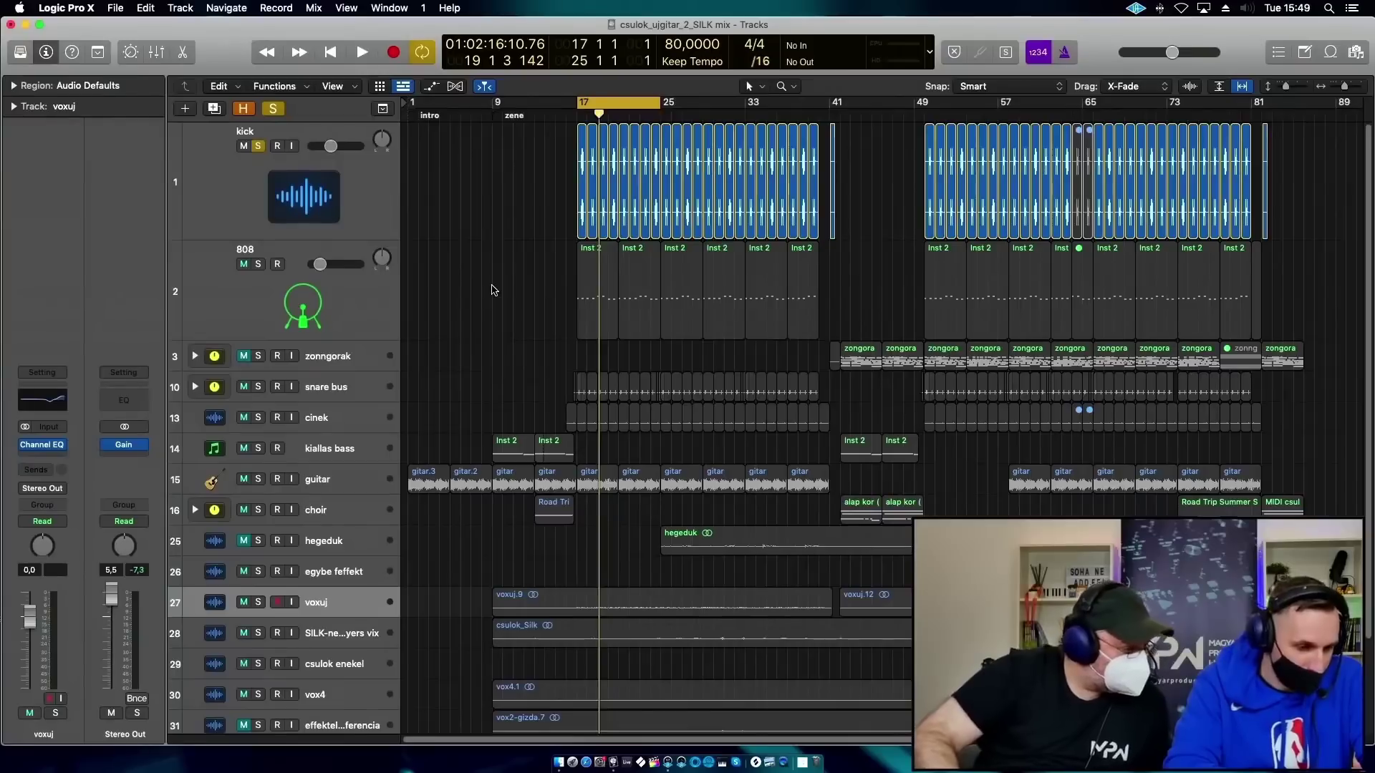
pyautogui.hotkey('ctrl', 'm')
pyautogui.hotkey('ctrl', 'm')
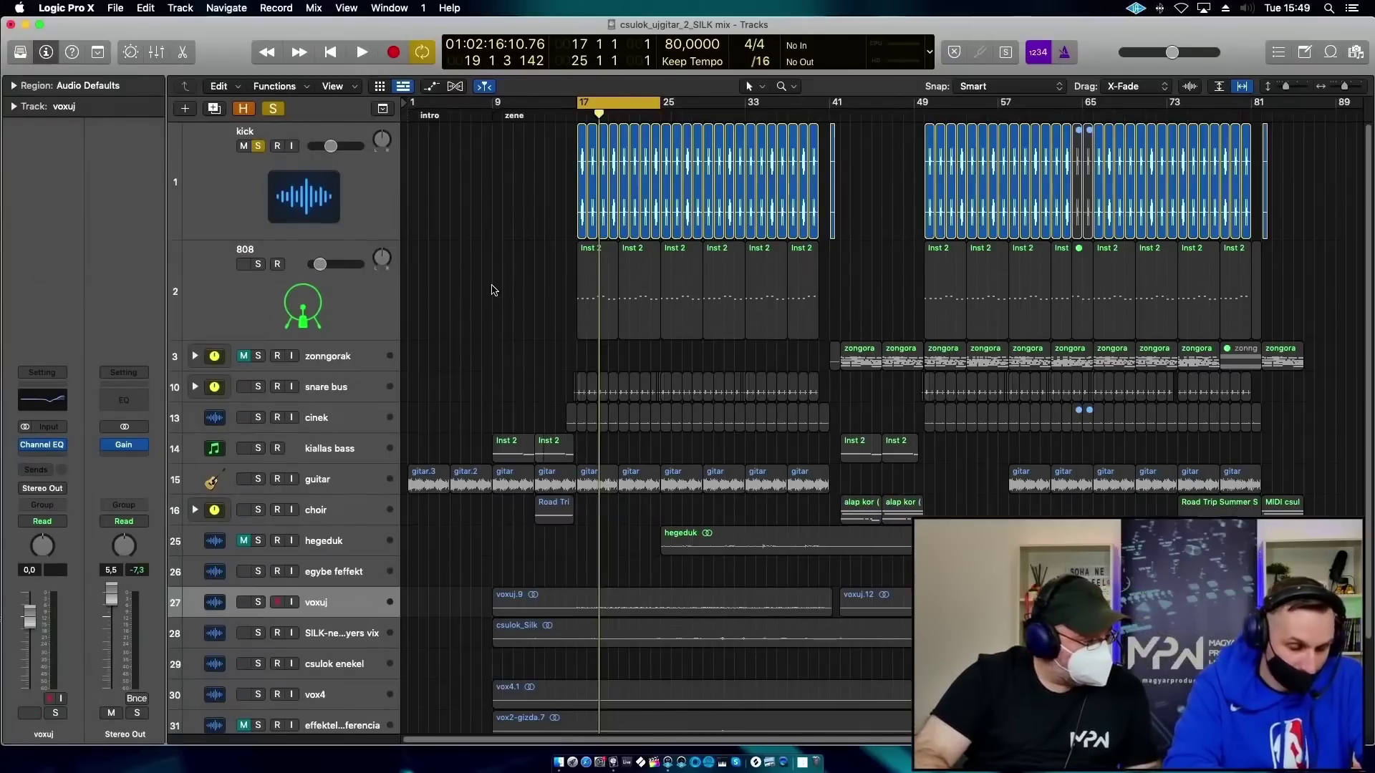
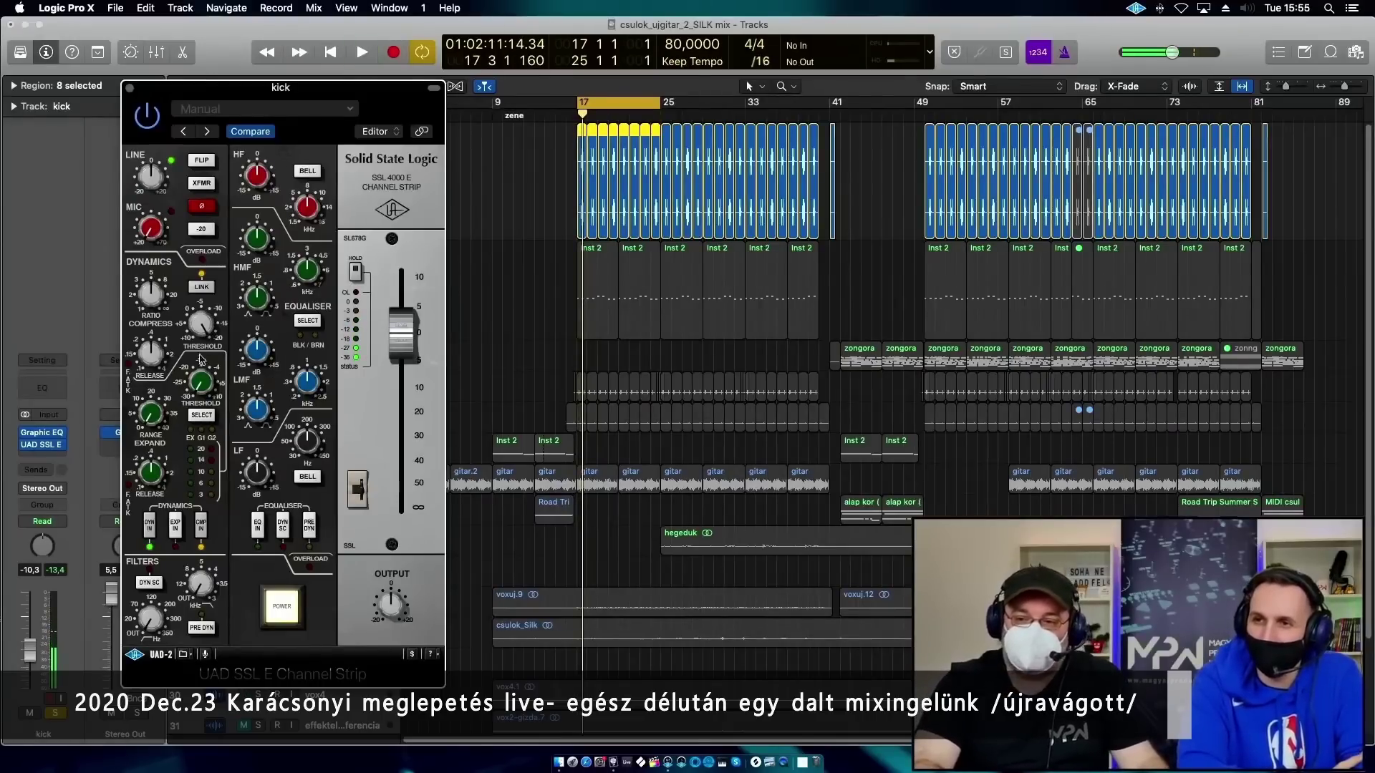
# Audition the soloed kick in the loop with its UAD SSL E Channel Strip active.
pyautogui.press('space')
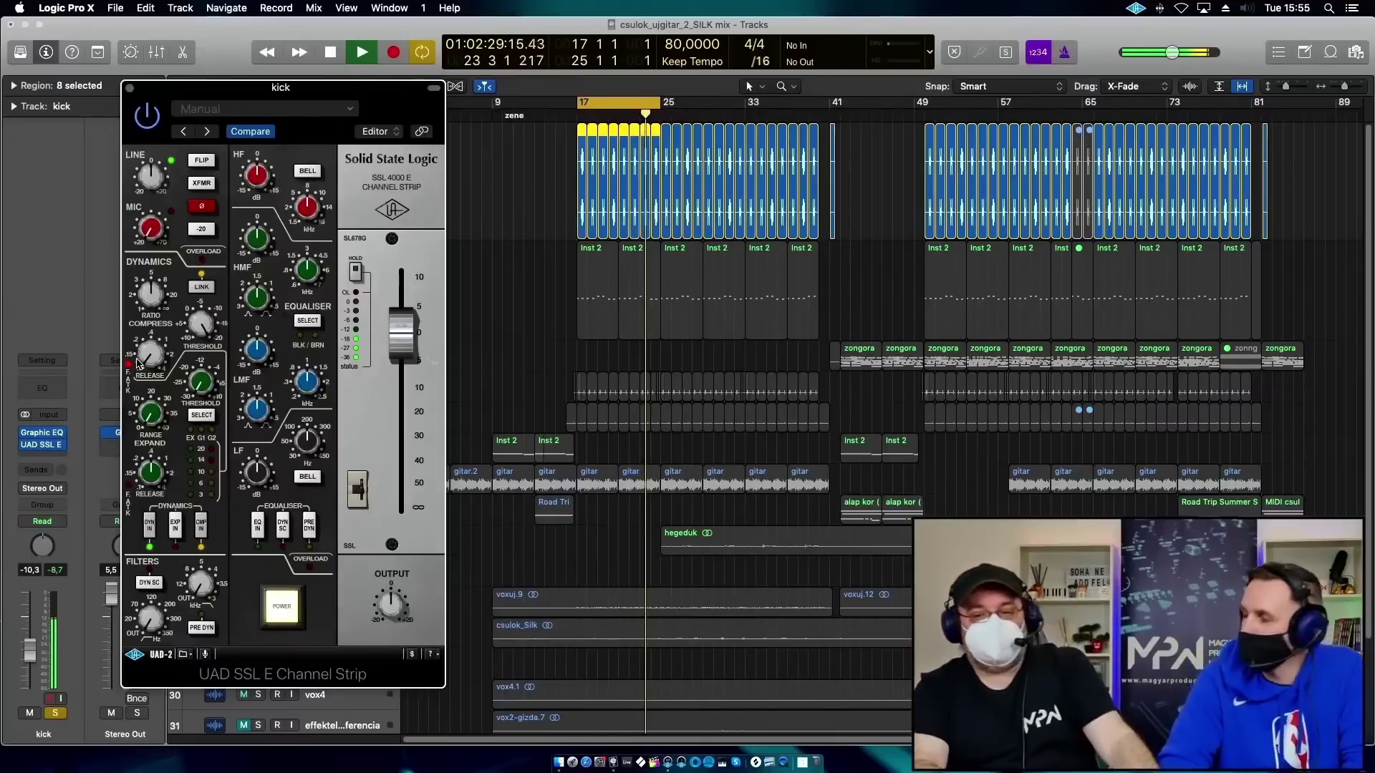
pyautogui.press('space')
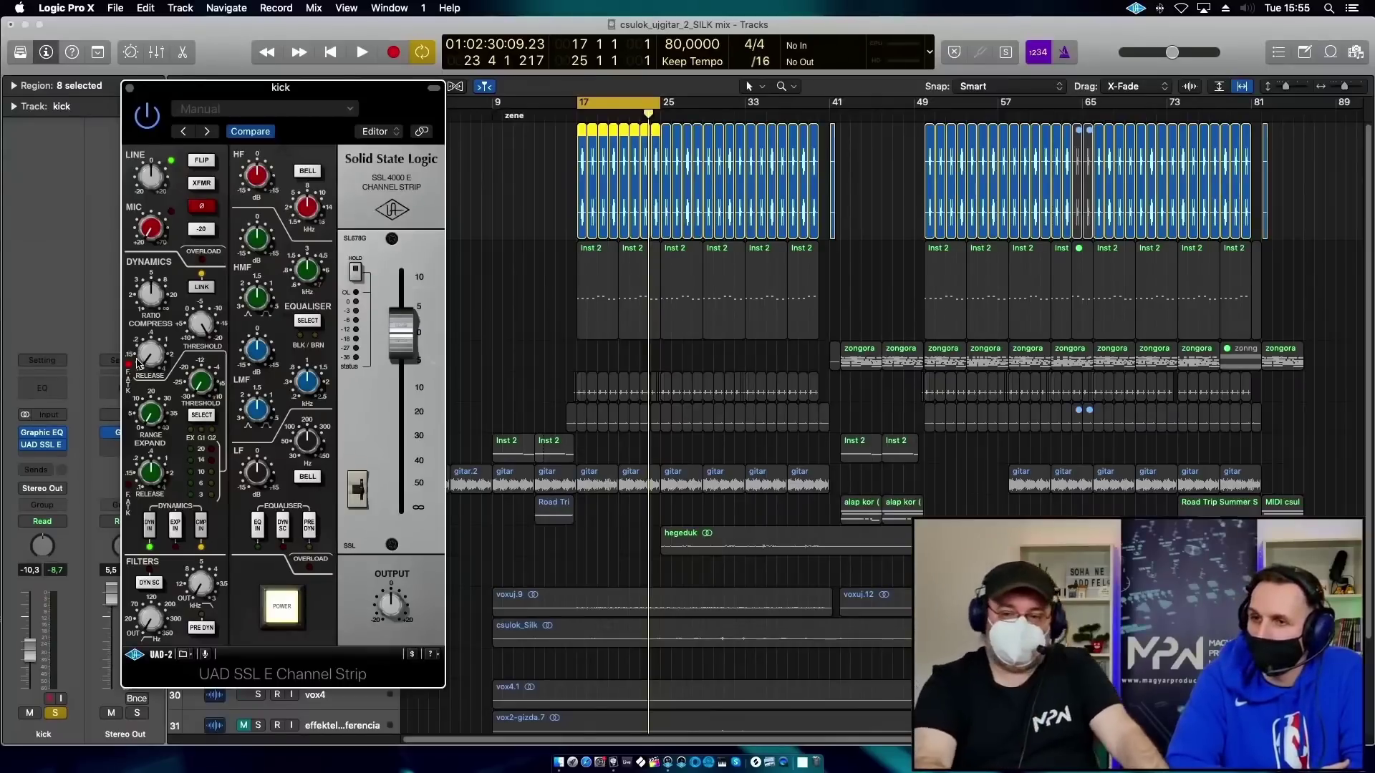
pyautogui.press('space')
# Level-match the kick's SSL E Channel Strip by lowering its fader to about -4 dB while comparing it powered off and on.
pyautogui.click(279, 608)
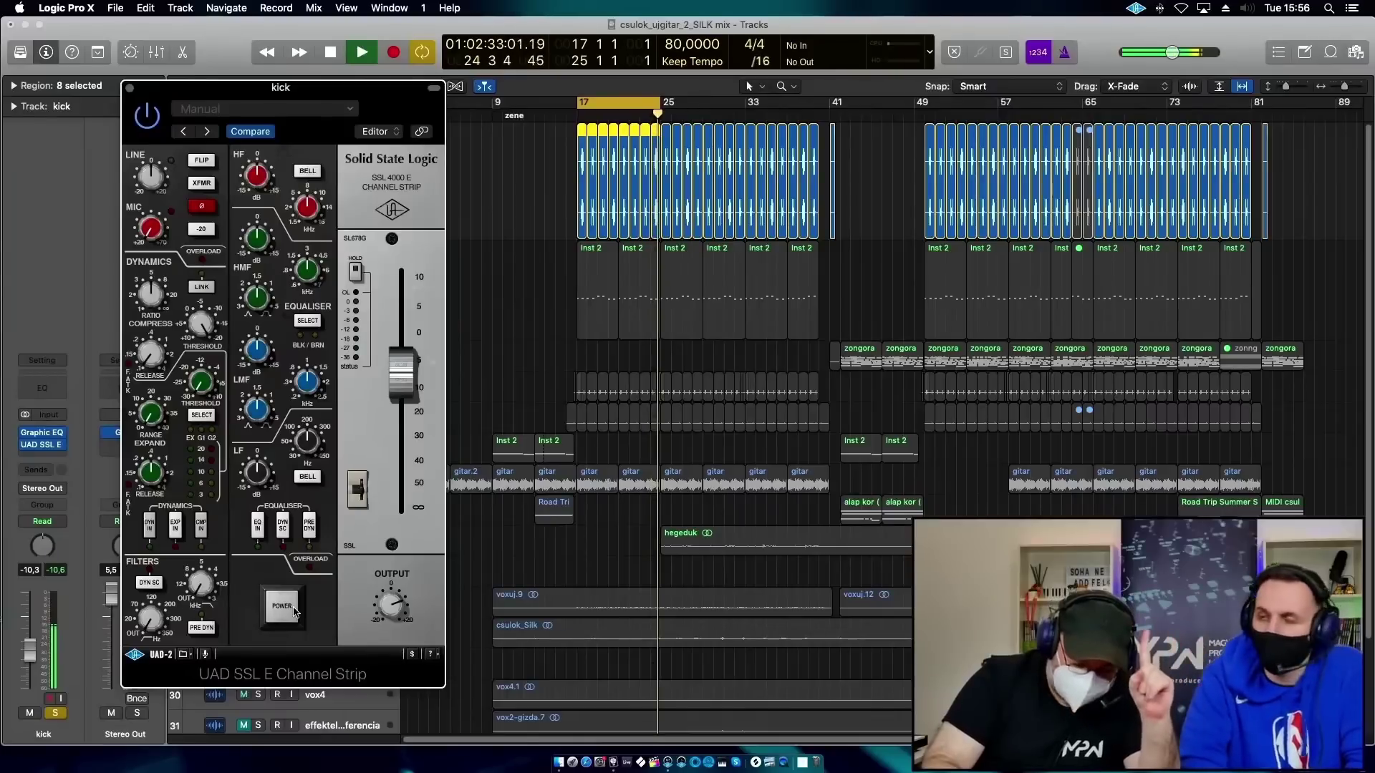
pyautogui.moveTo(408, 388); pyautogui.dragTo(408, 370)
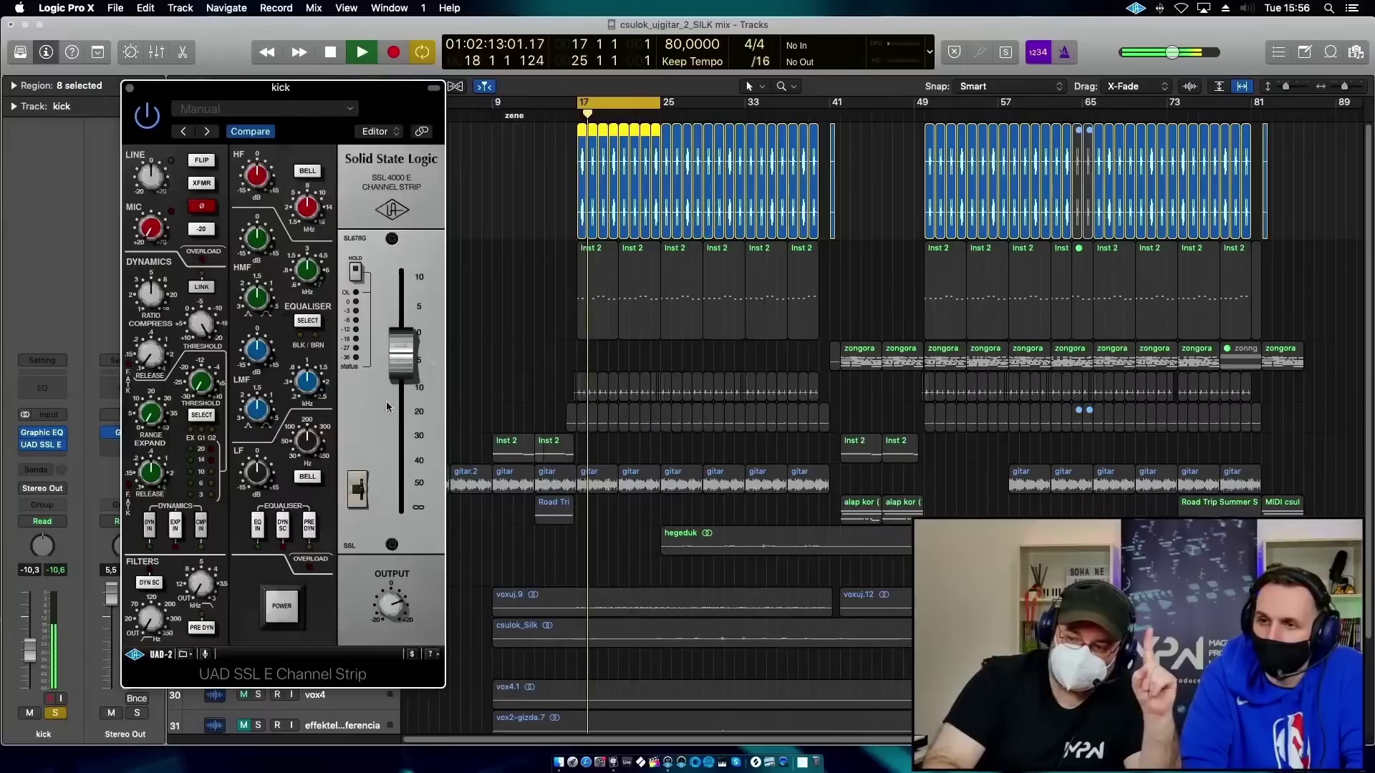
pyautogui.click(280, 608)
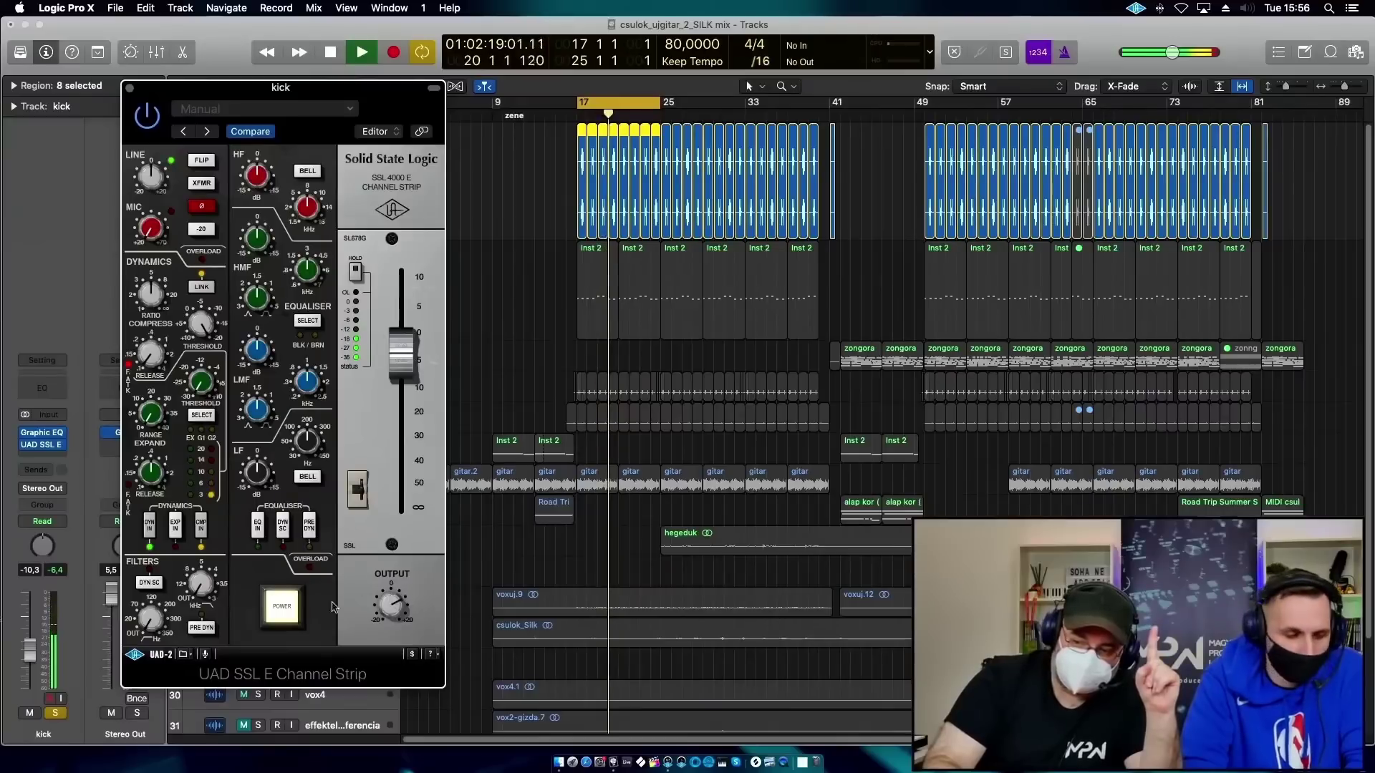
pyautogui.click(294, 610)
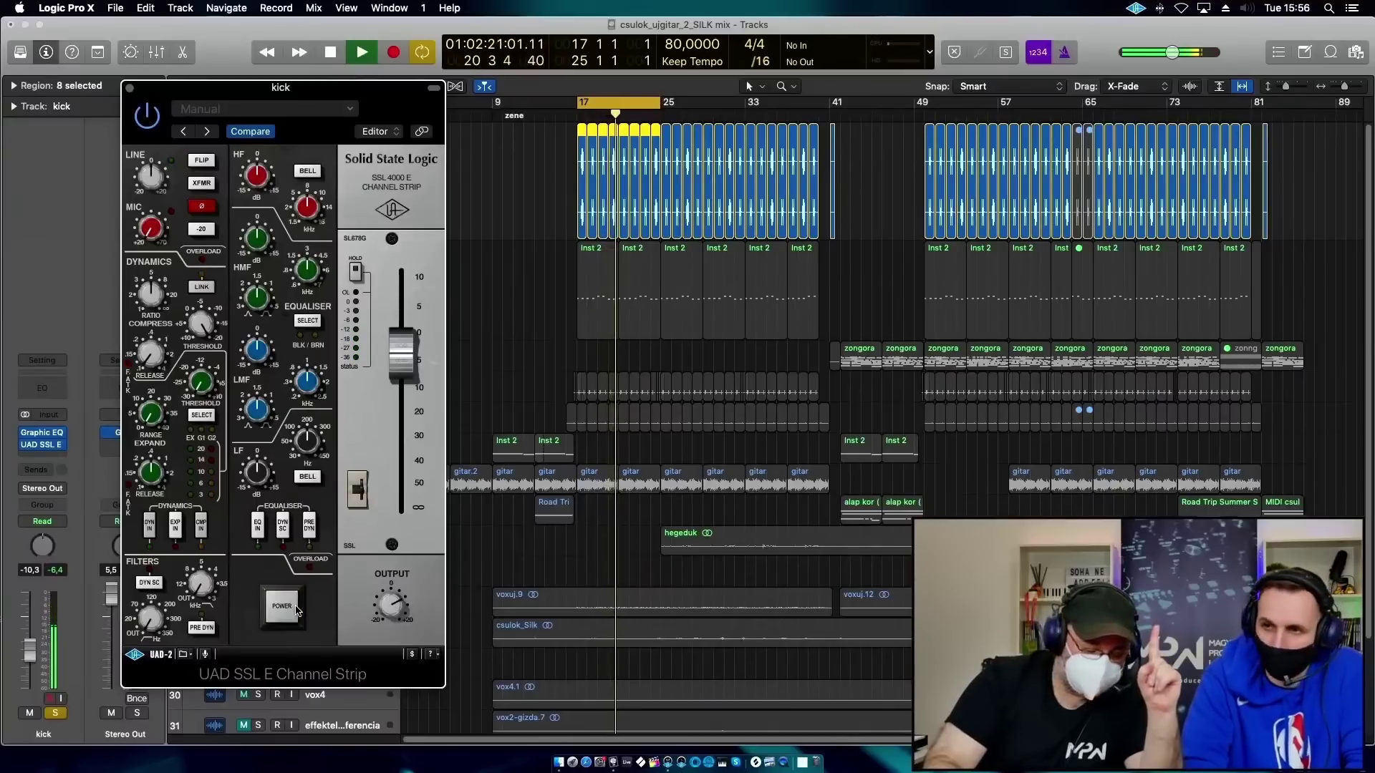
pyautogui.click(293, 610)
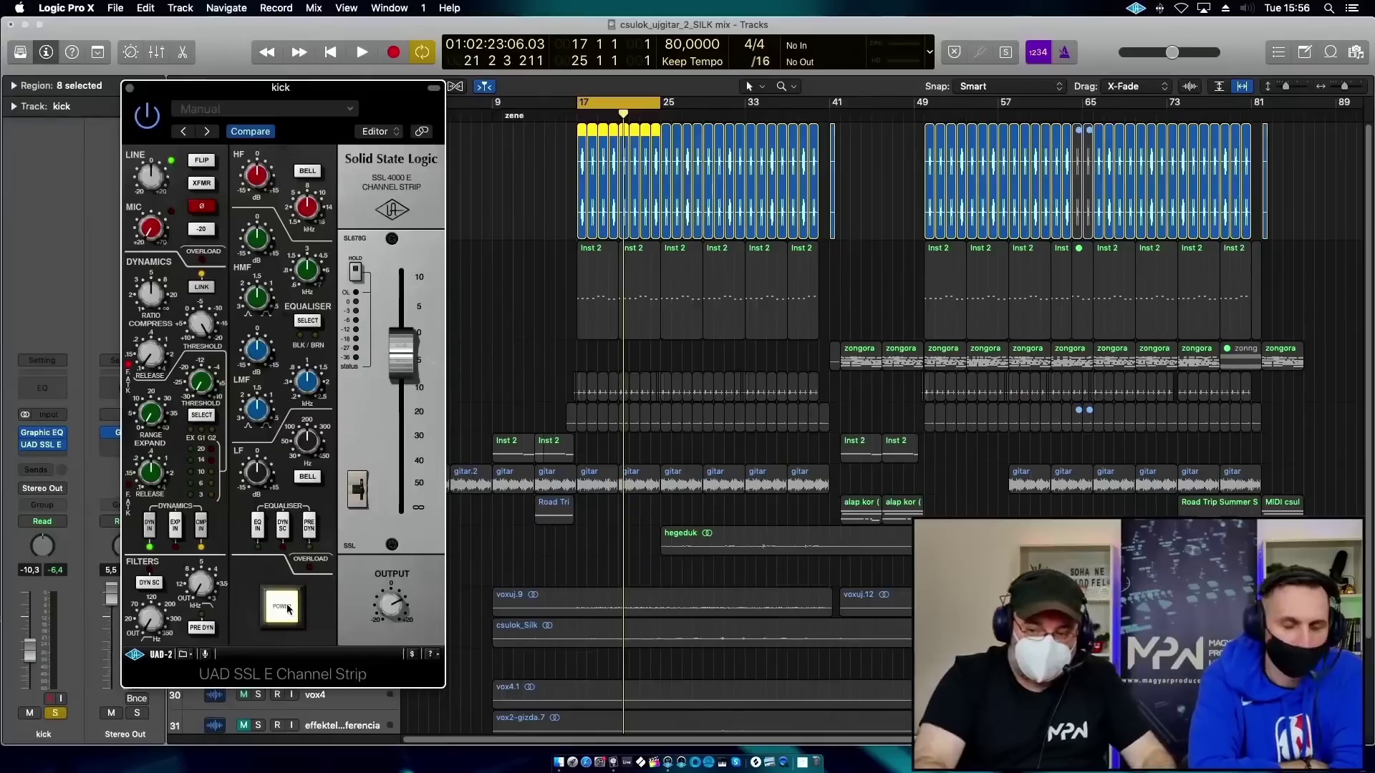
pyautogui.press('space')
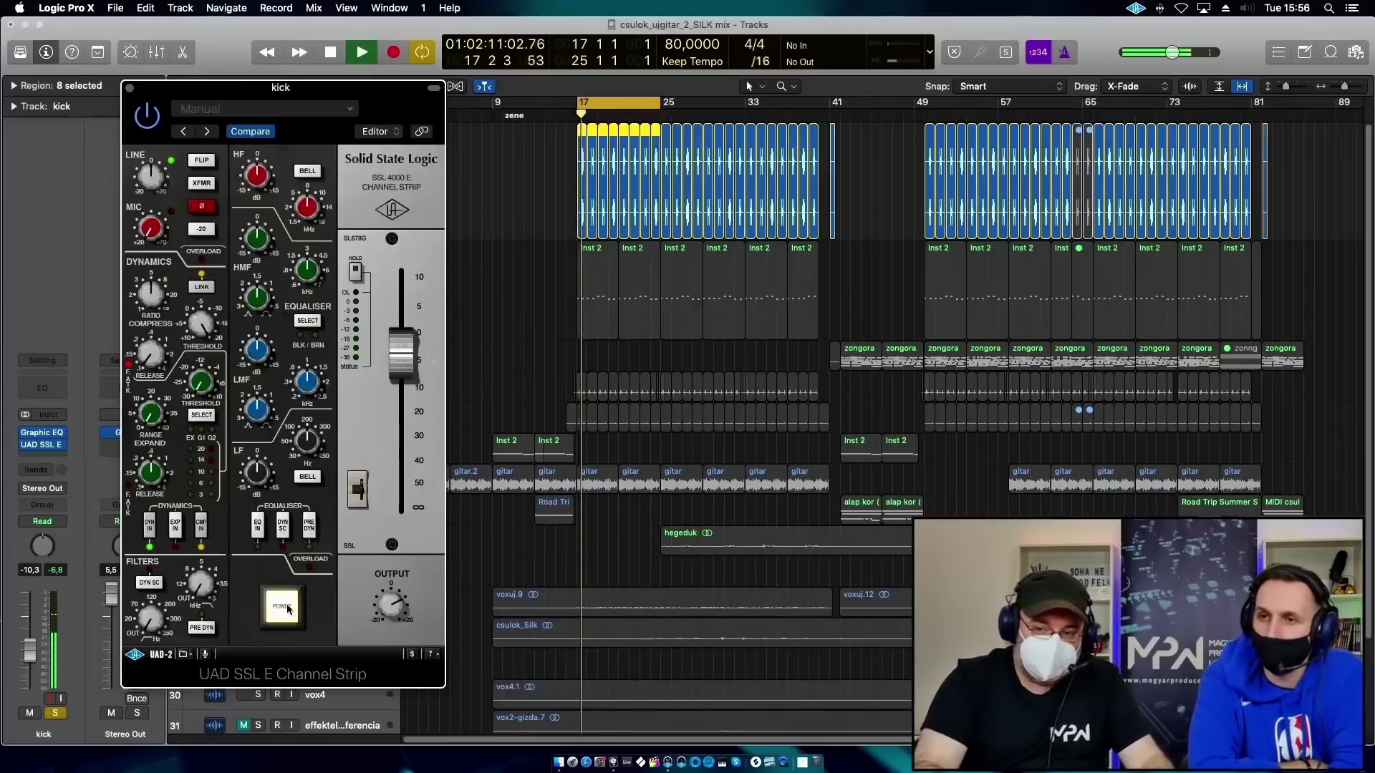
pyautogui.press('space')
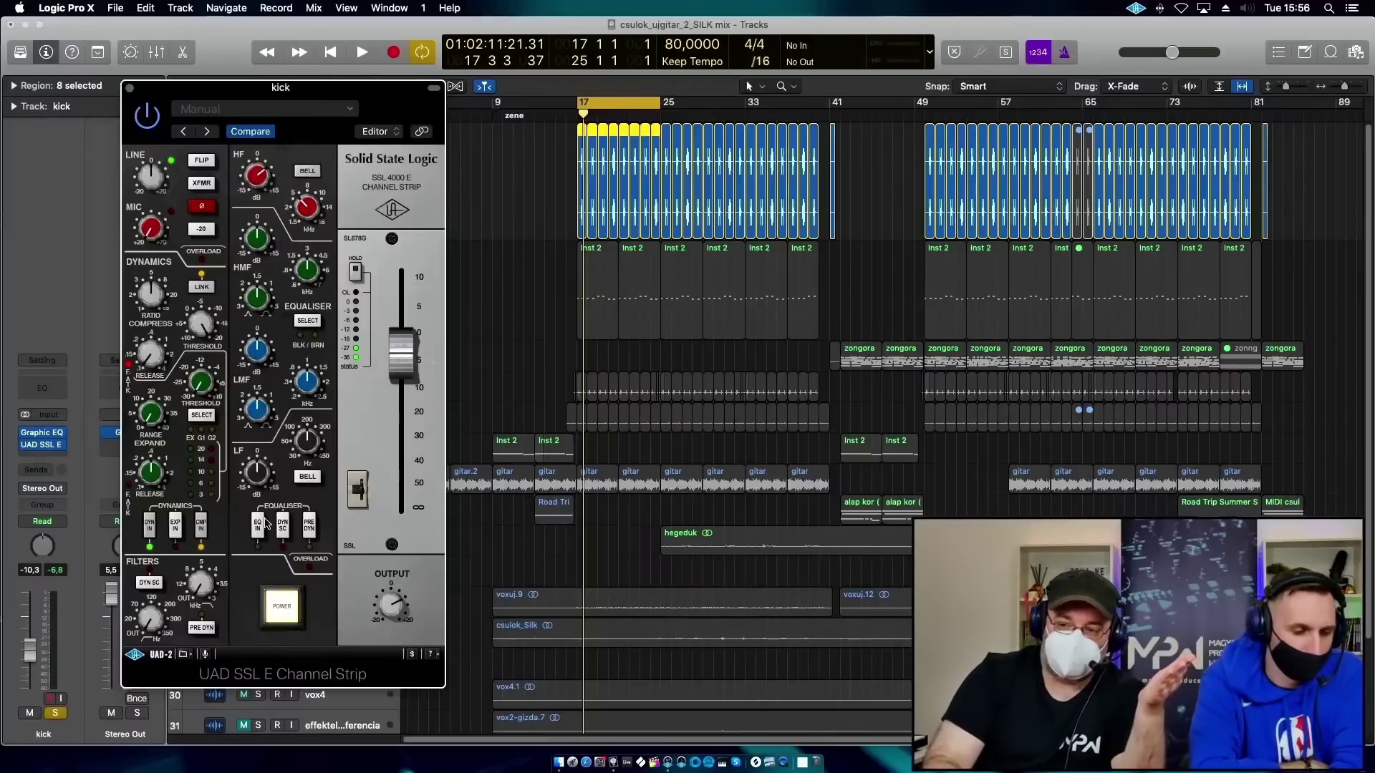
# Audition the soloed kick loop through the SSL E Channel Strip and lower the strip's output level.
pyautogui.press('space')
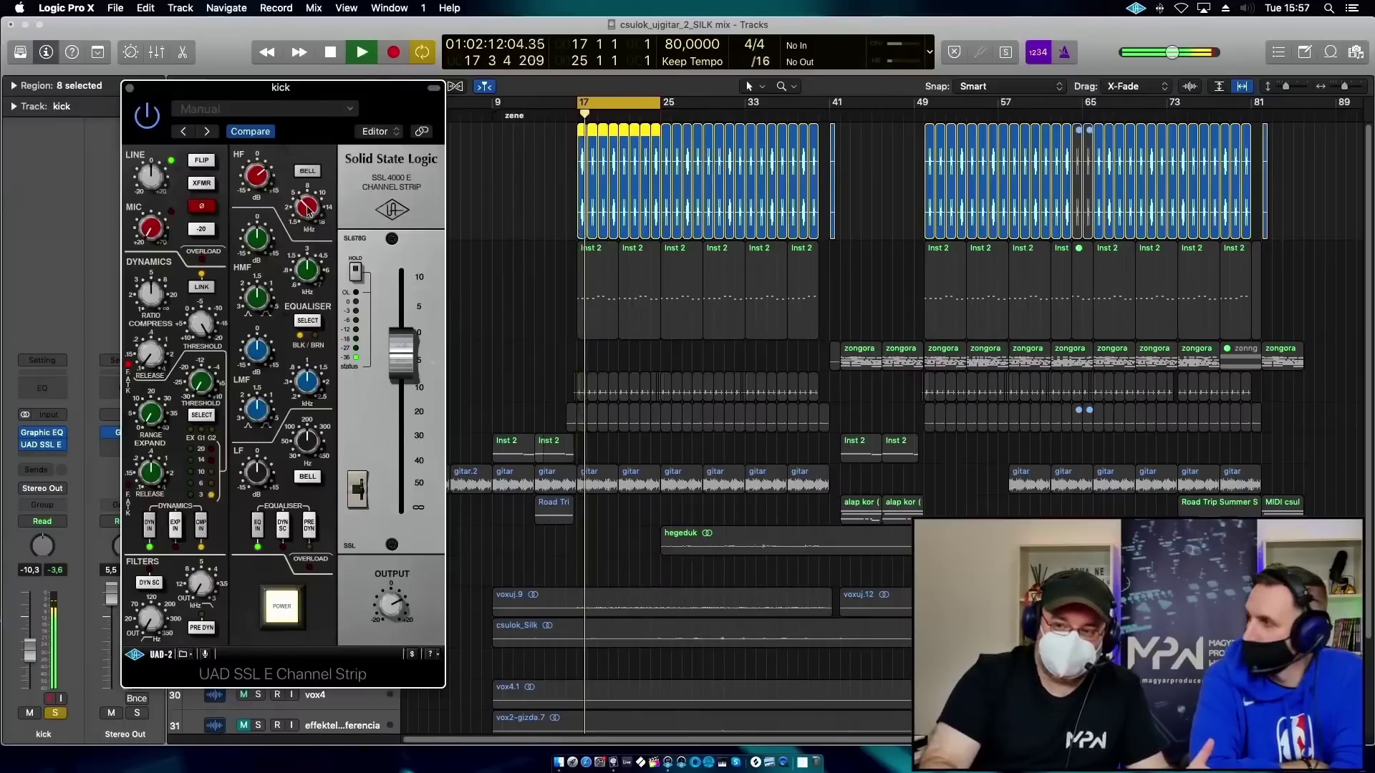
pyautogui.press('space')
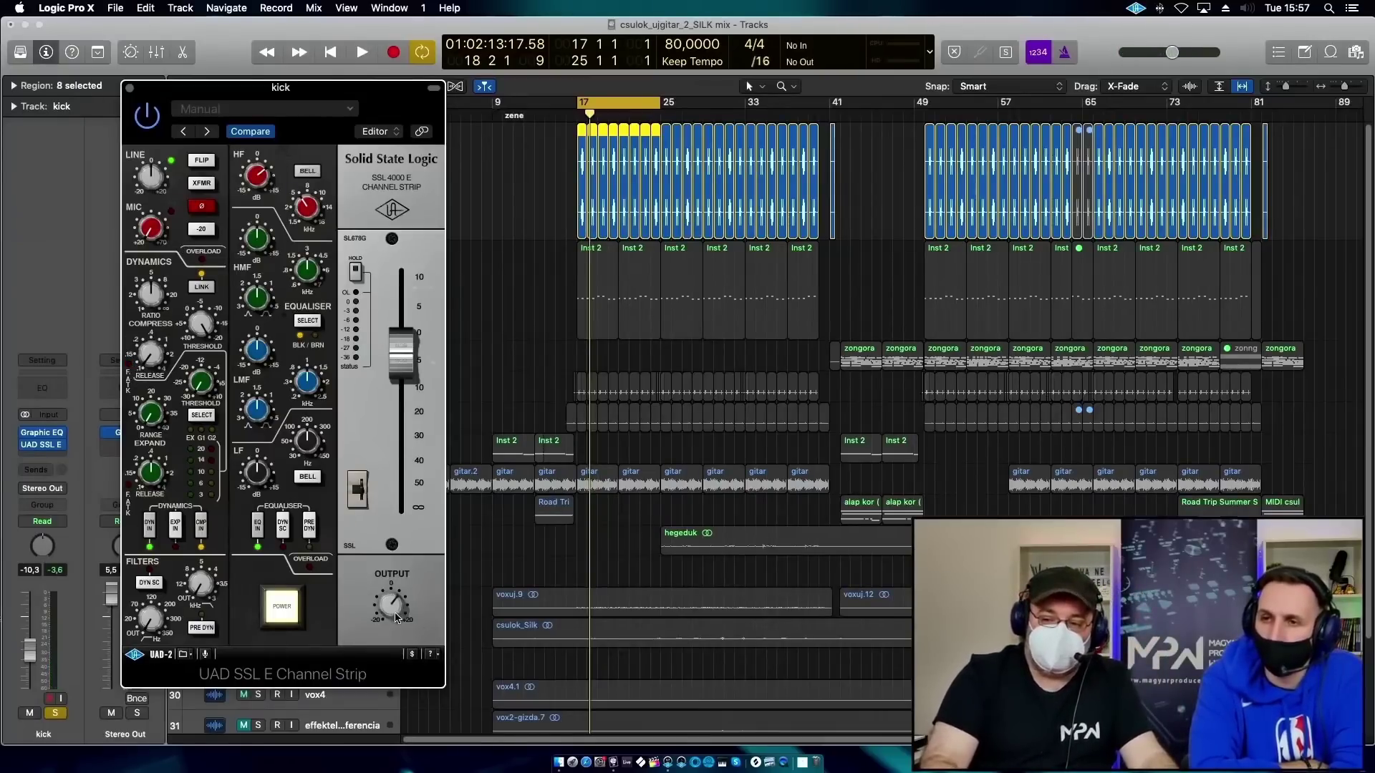
pyautogui.press('space')
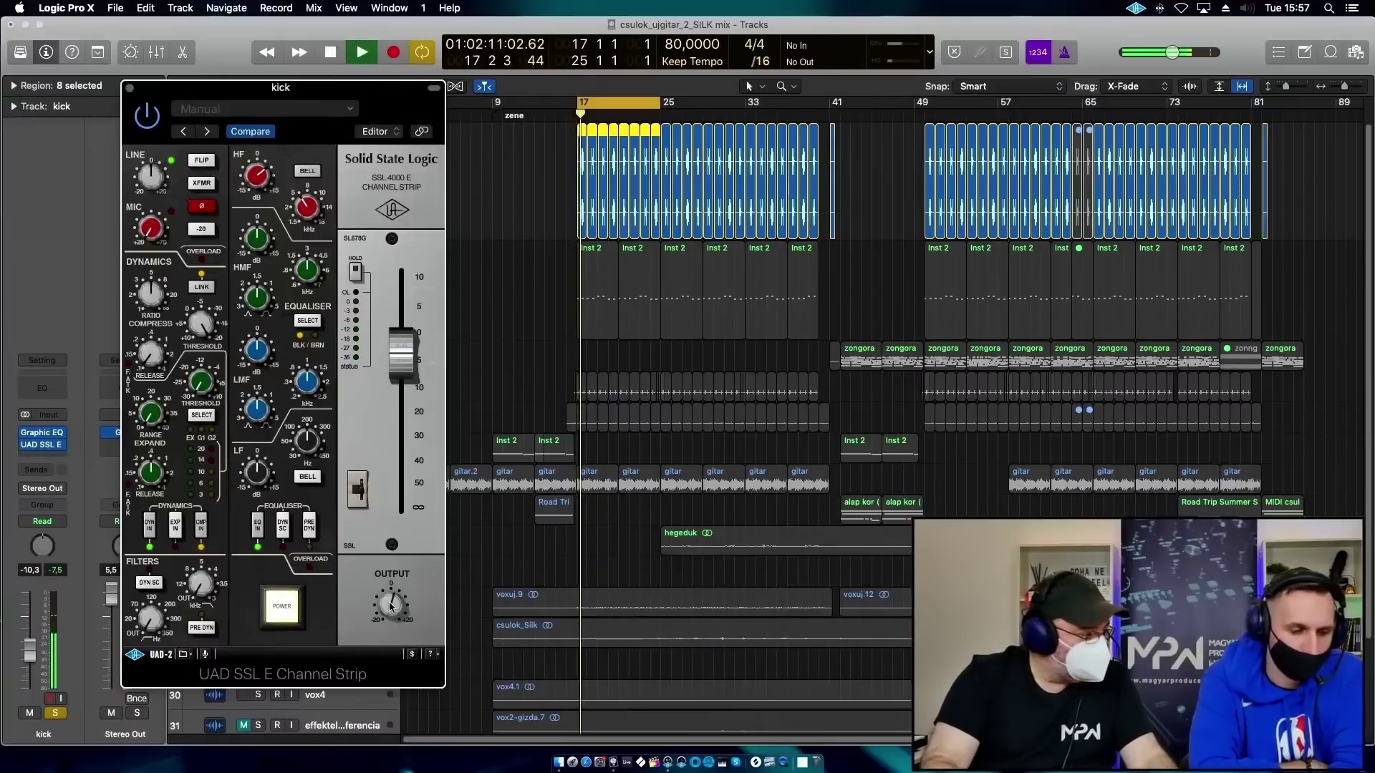
pyautogui.press('space')
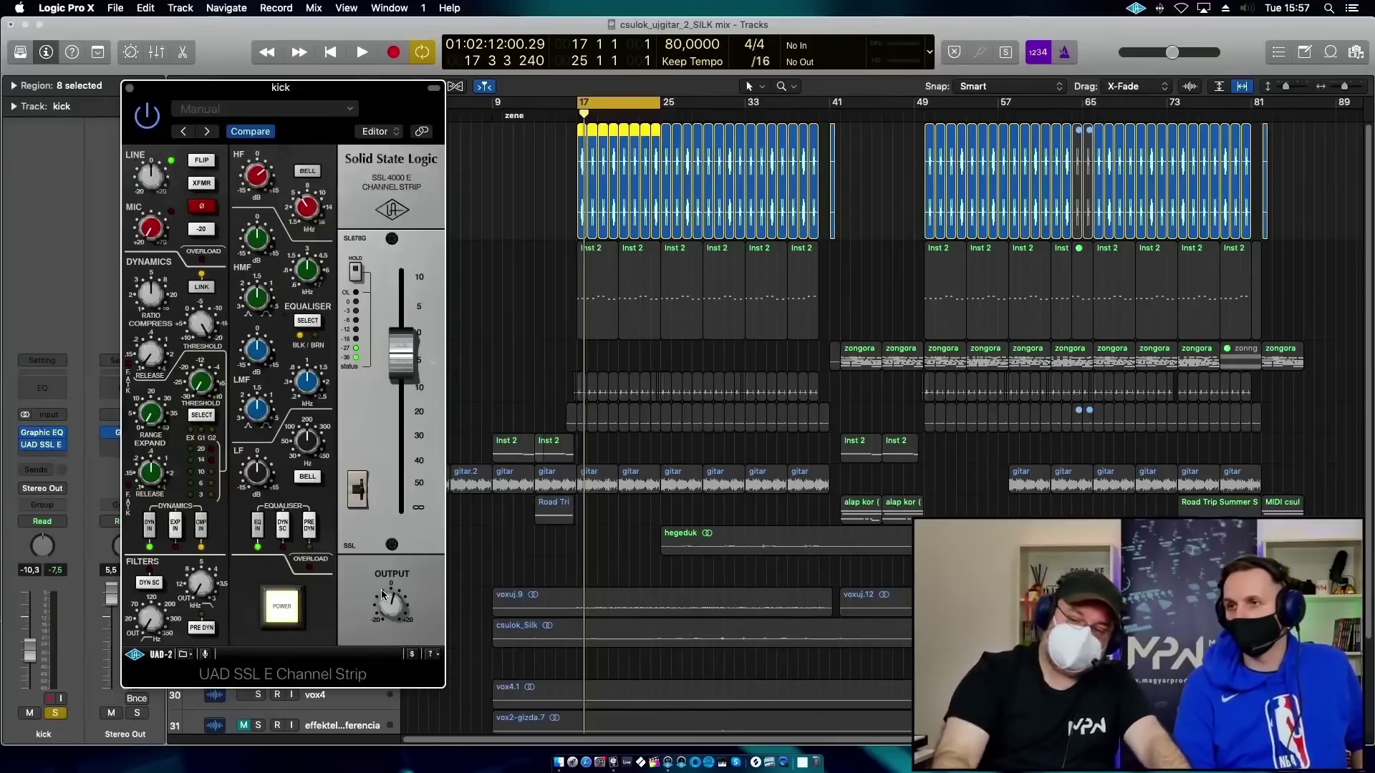
pyautogui.press('space')
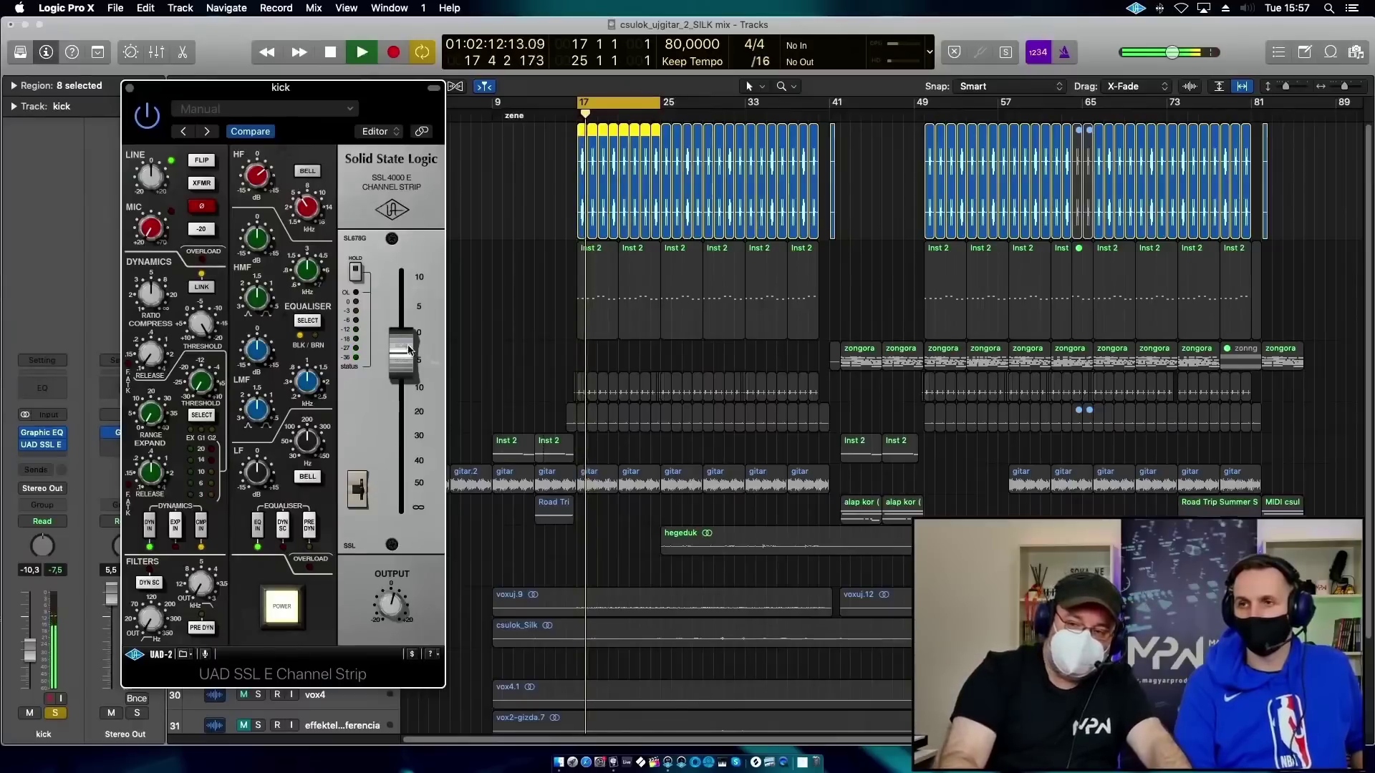
# Compare the kick with the channel strip's dynamics section switched out and back in during playback.
pyautogui.click(150, 526)
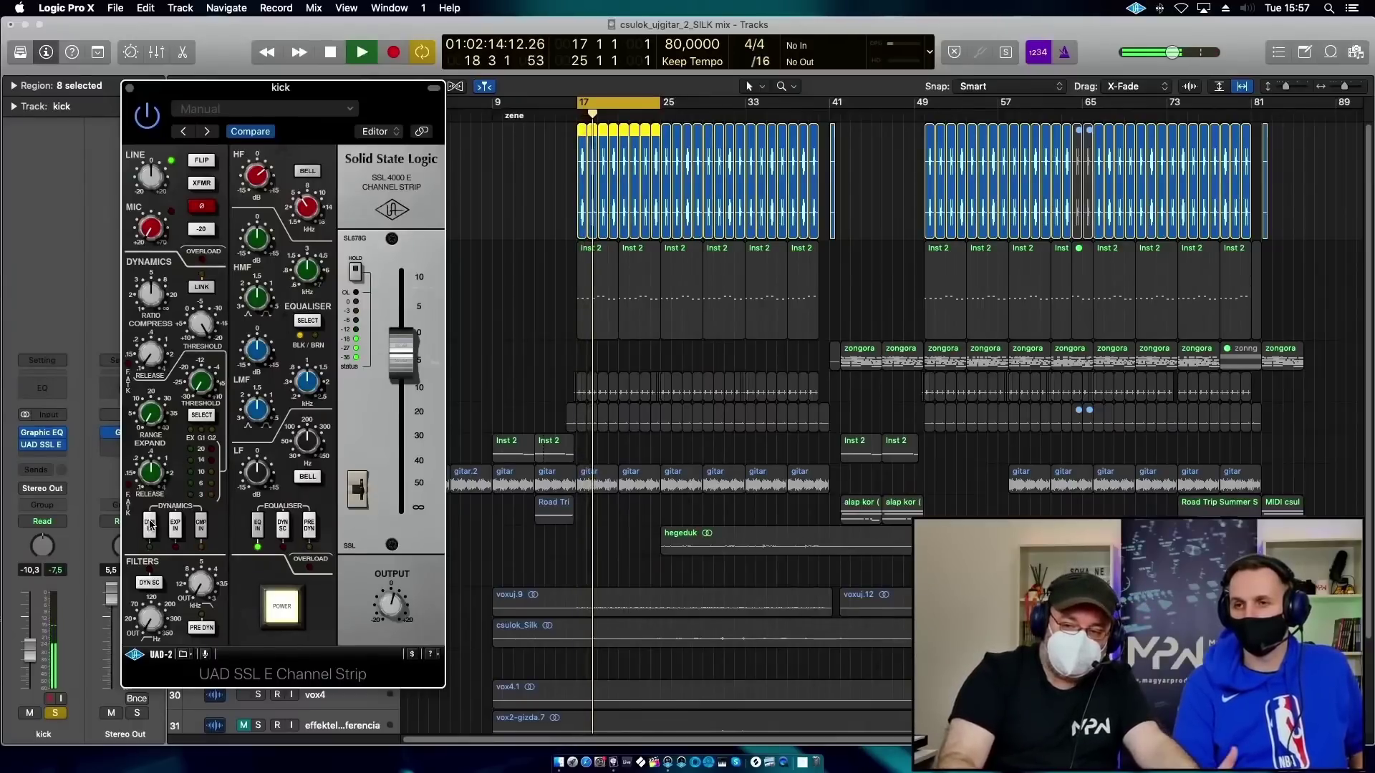
pyautogui.click(150, 527)
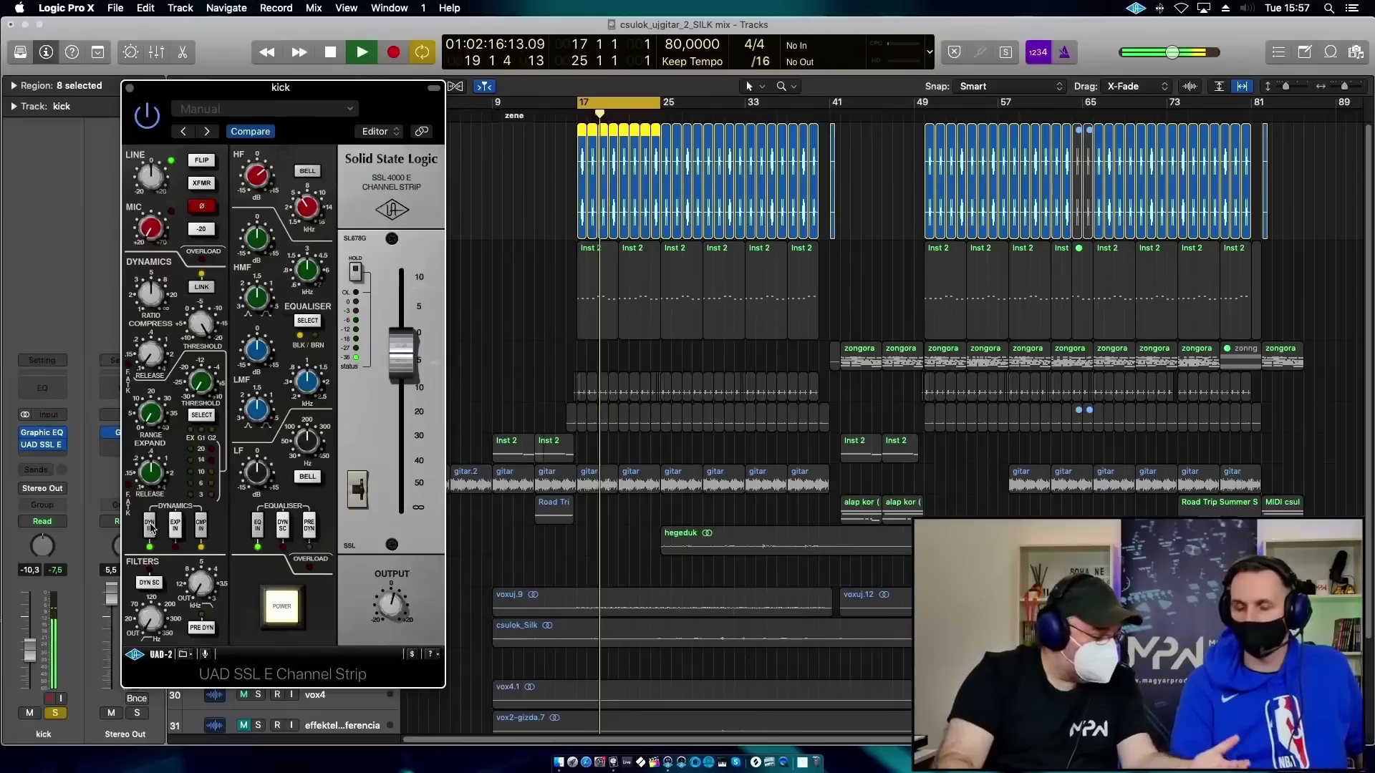
pyautogui.press('space')
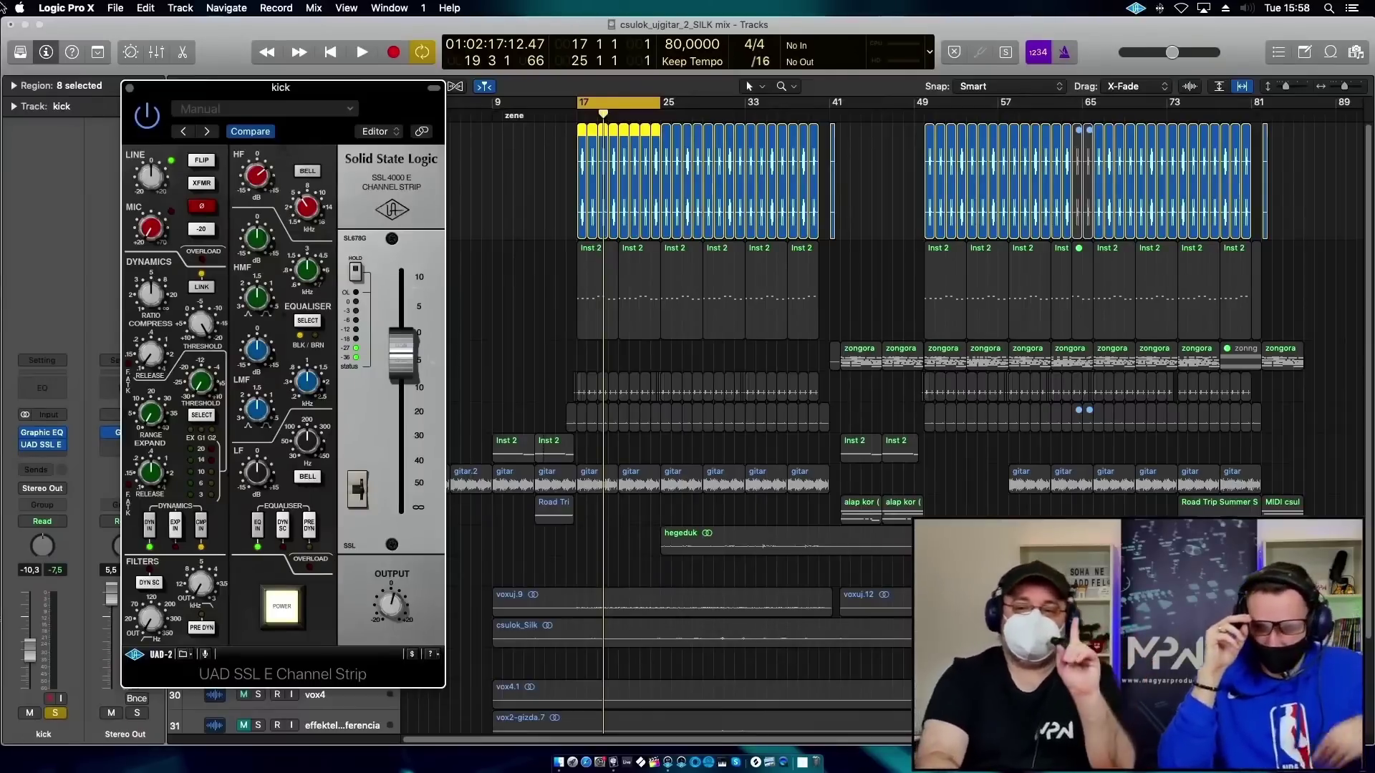
# Replace the SSL E Channel Strip on the kick track with the UAD AMS Neve DFC Channel Strip.
pyautogui.click(43, 446)
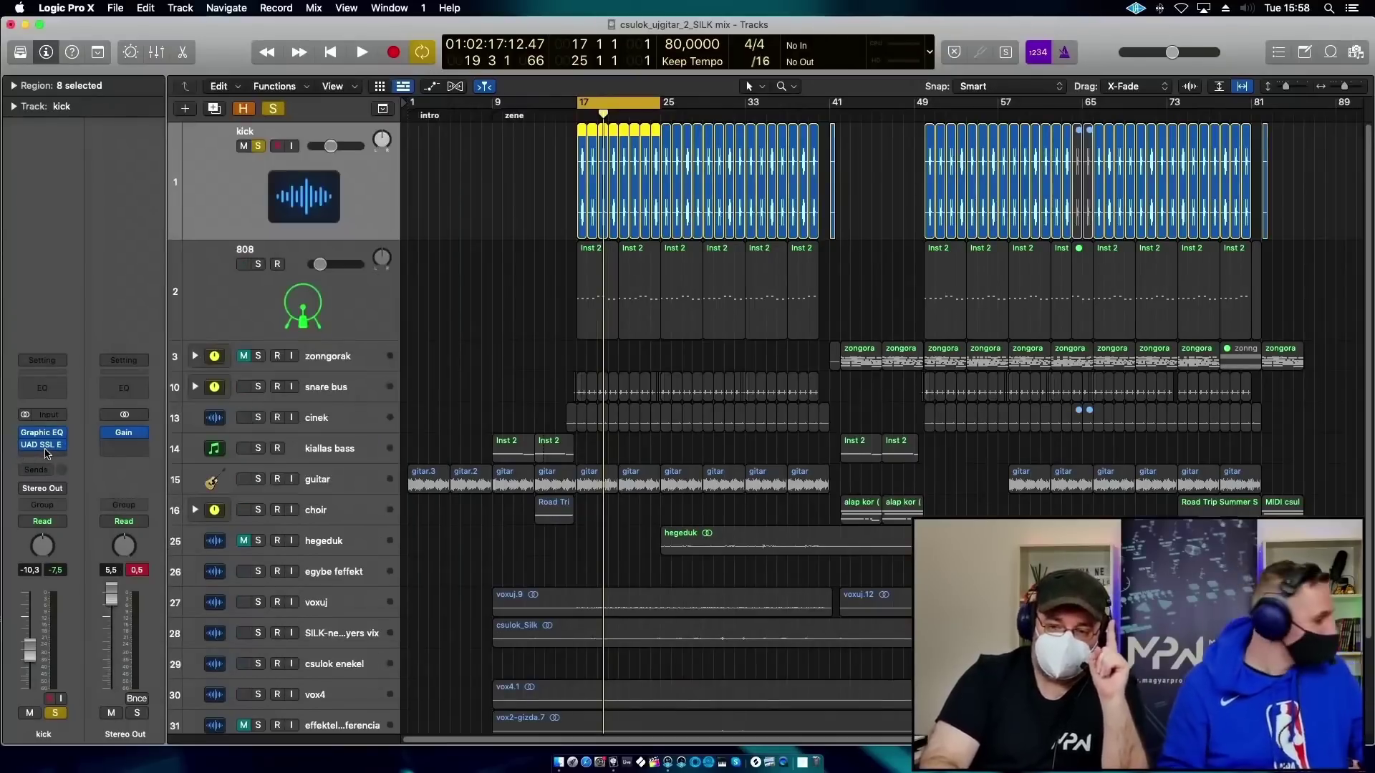
pyautogui.click(63, 446)
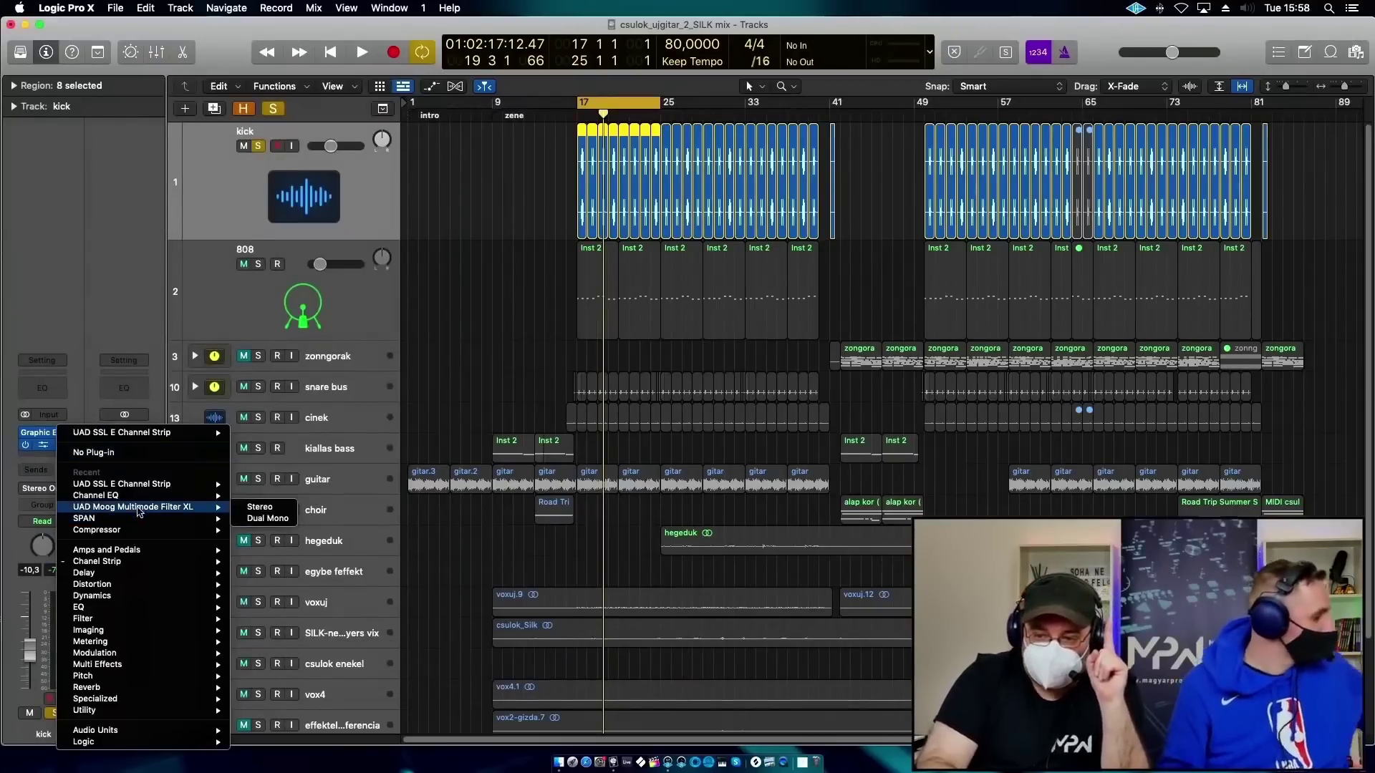
pyautogui.moveTo(131, 562)
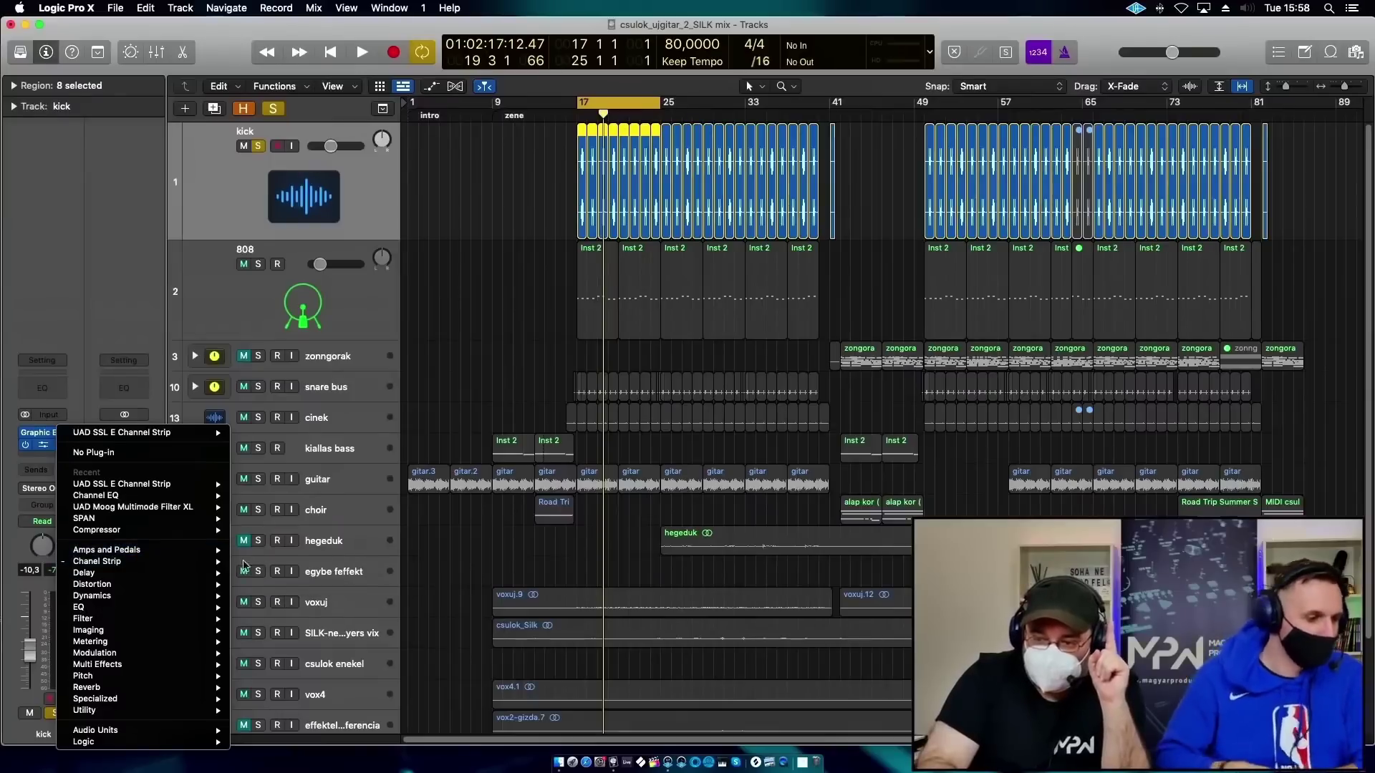
pyautogui.moveTo(344, 569)
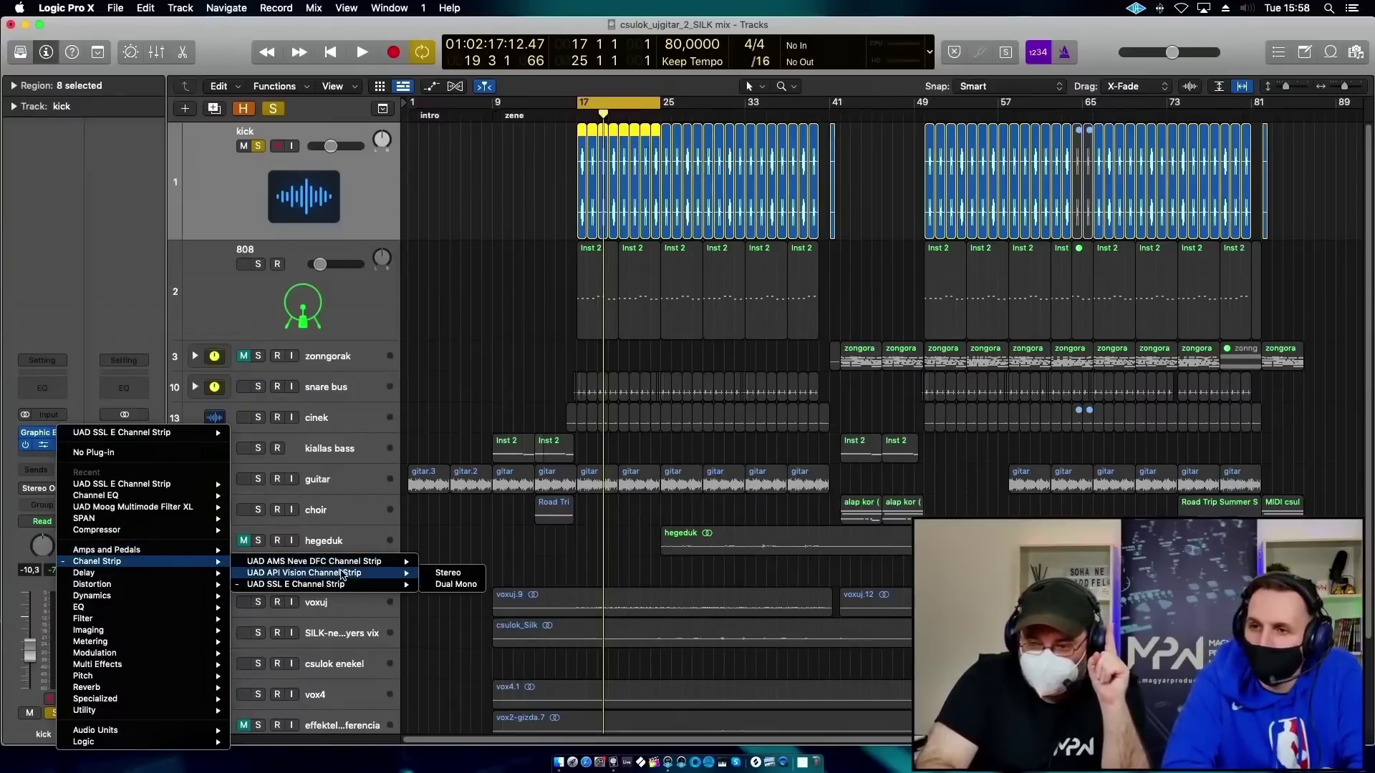
pyautogui.click(350, 563)
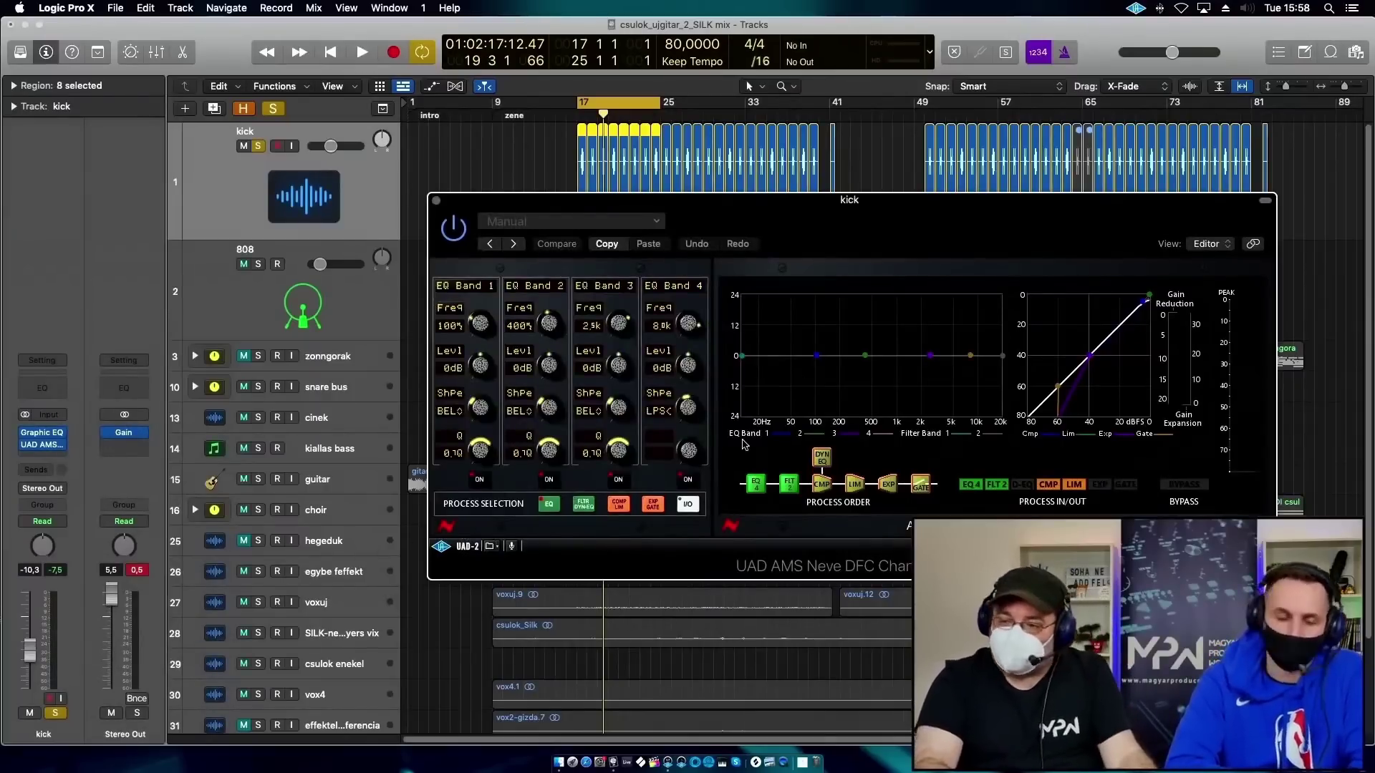
# Switch off the Neve limiter and set its compressor to a threshold of about -44 dB with Auto make-up gain.
pyautogui.click(621, 505)
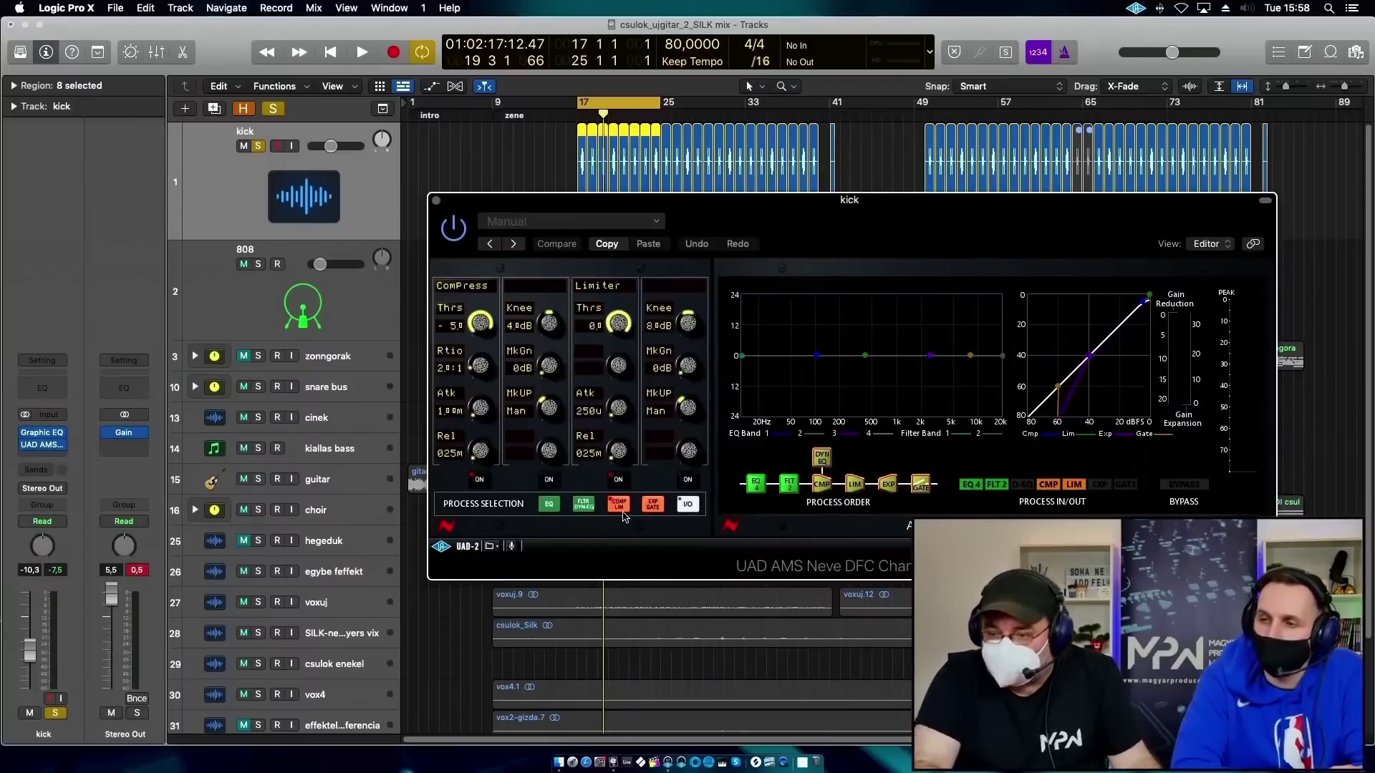
pyautogui.click(614, 478)
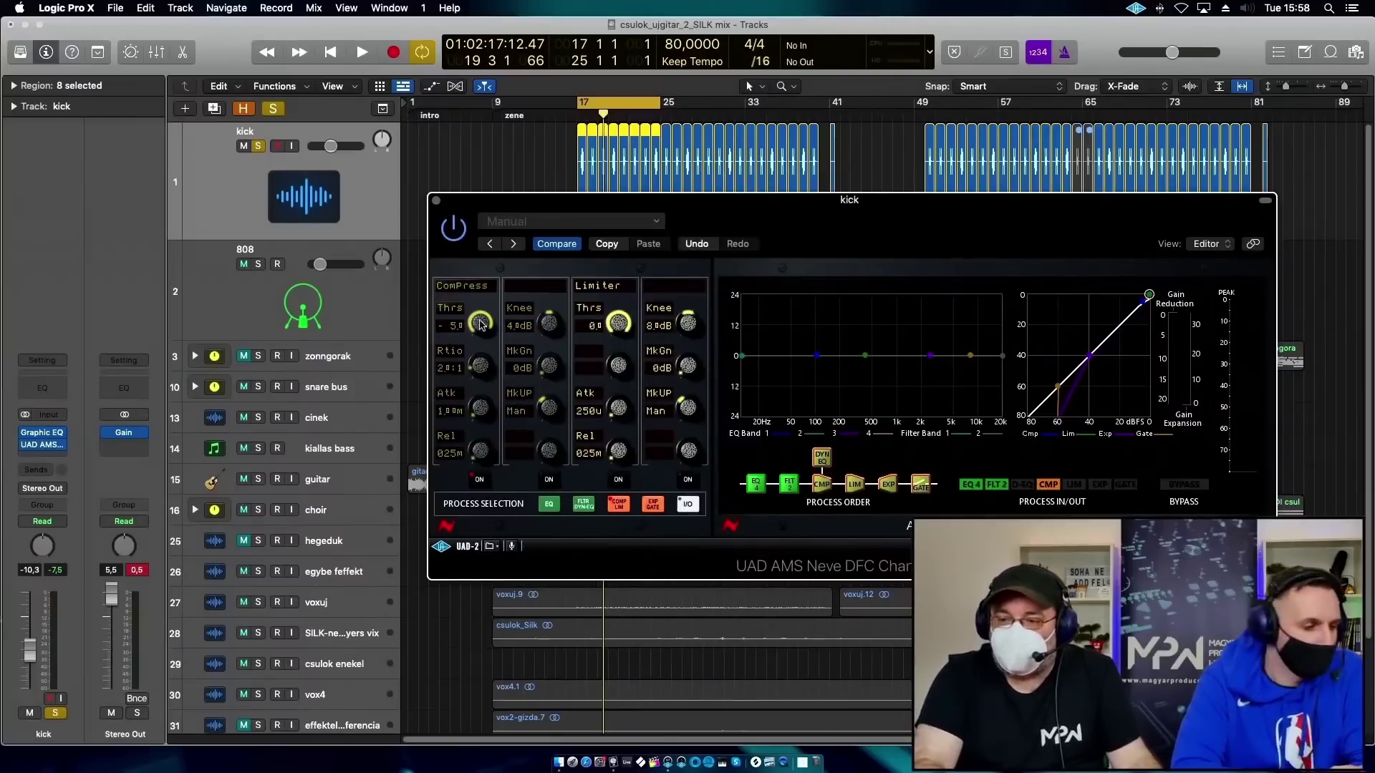
pyautogui.moveTo(481, 324); pyautogui.dragTo(491, 406)
pyautogui.press('space')
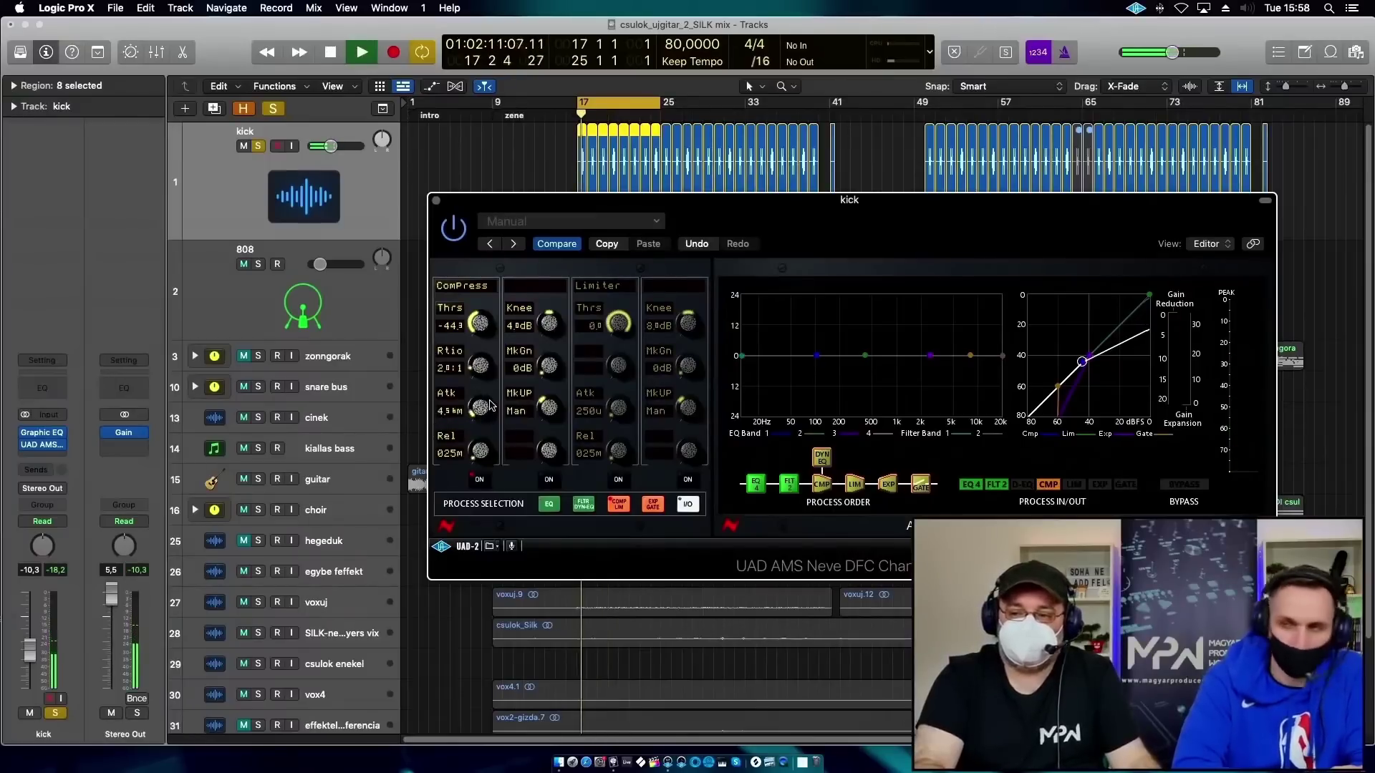
pyautogui.moveTo(913, 208); pyautogui.dragTo(508, 204)
pyautogui.press('space')
pyautogui.click(143, 403)
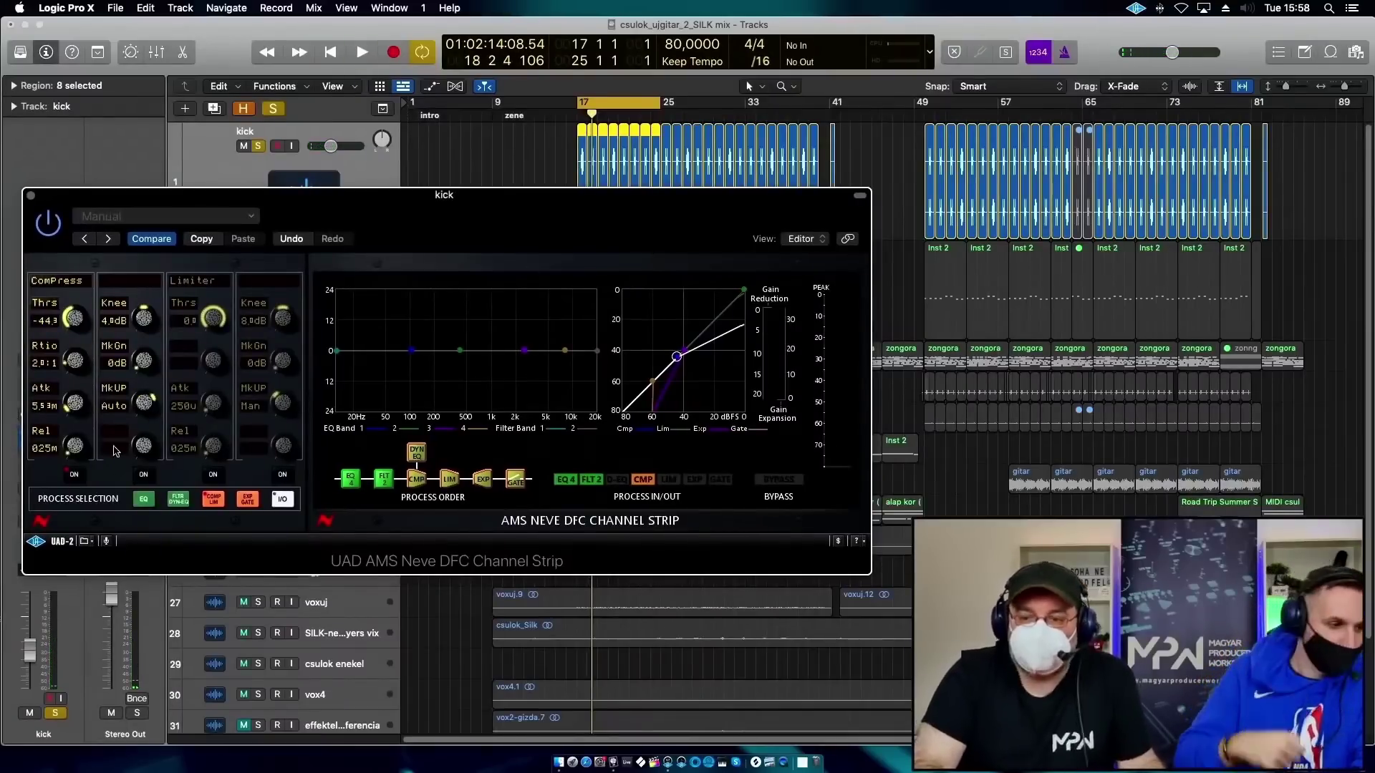
# While the kick plays, set the Neve compressor to about -56 dB threshold, 6.1:1 ratio, 3 ms attack and 85 ms release.
pyautogui.press('space')
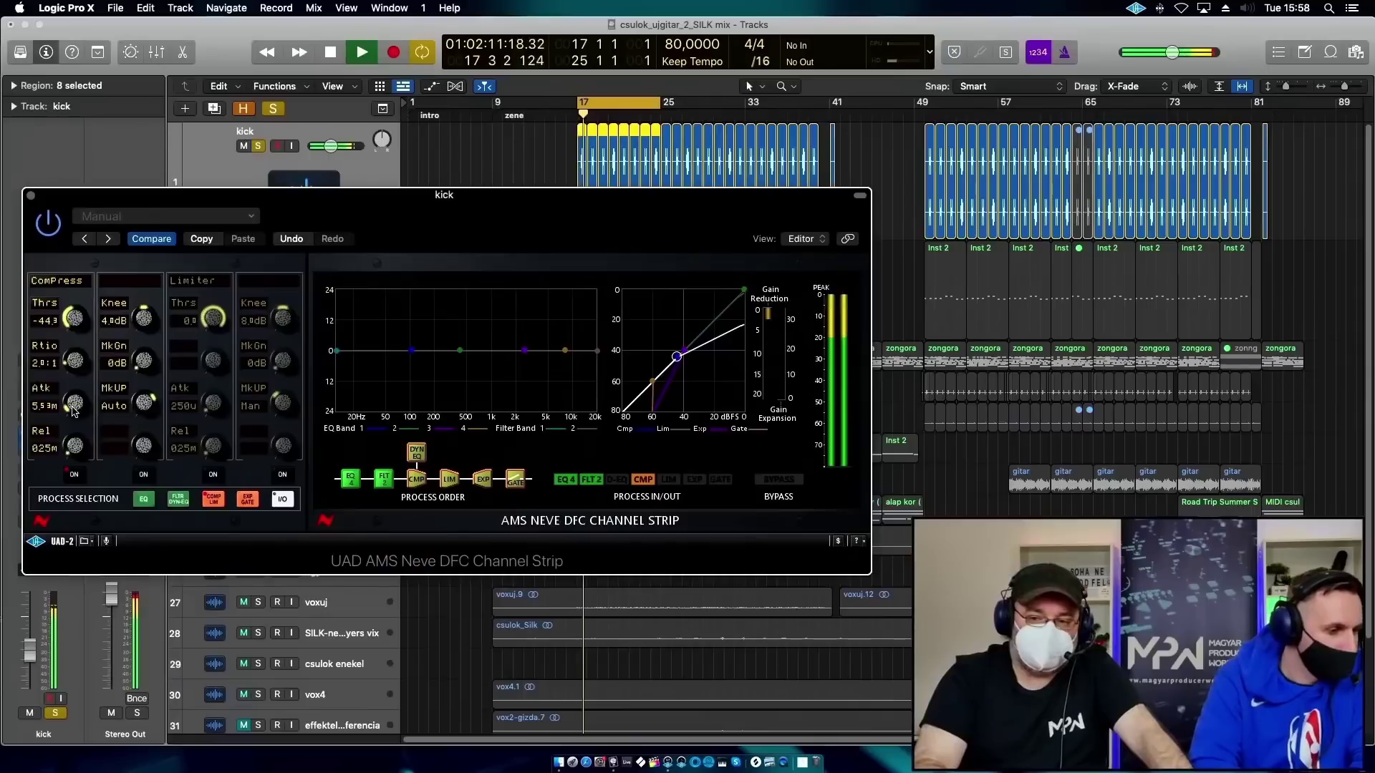
pyautogui.moveTo(74, 410); pyautogui.dragTo(68, 351)
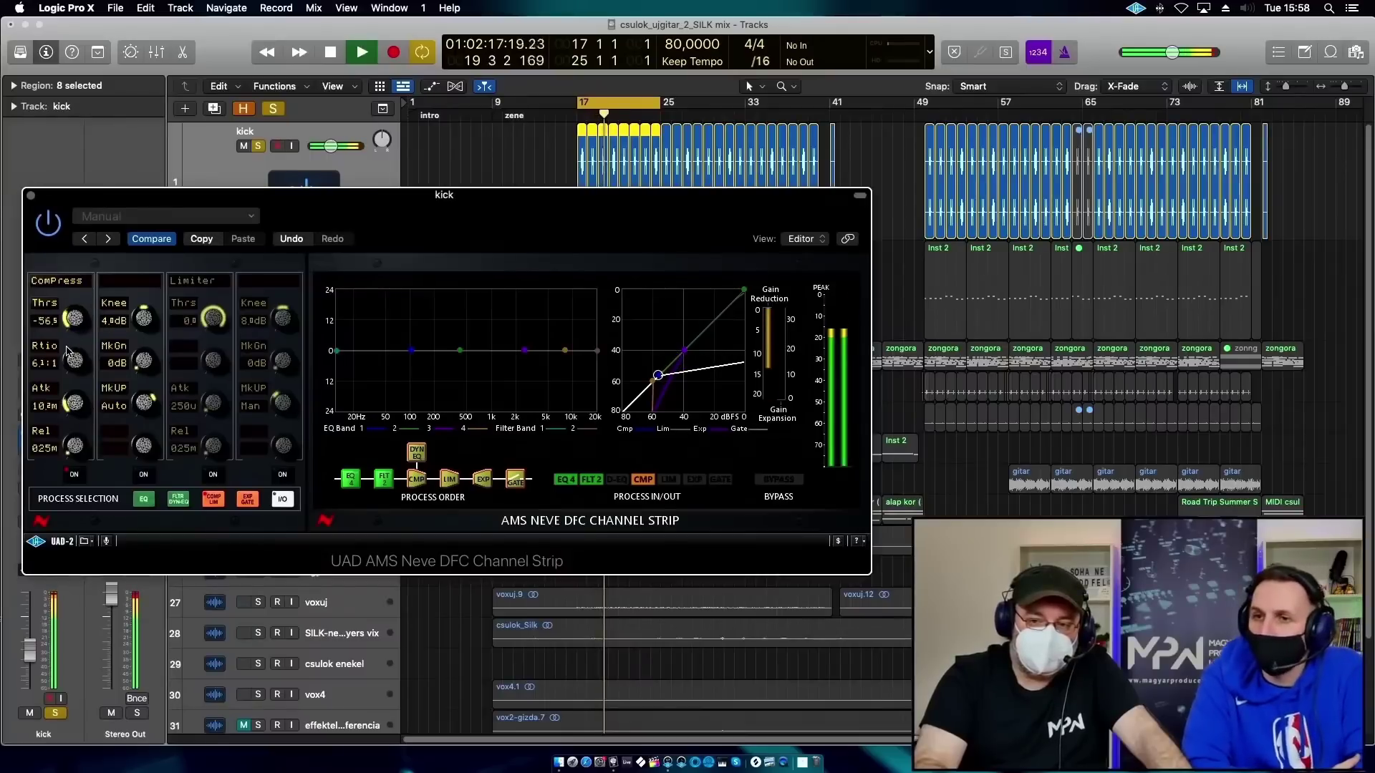
pyautogui.moveTo(74, 402); pyautogui.dragTo(77, 433)
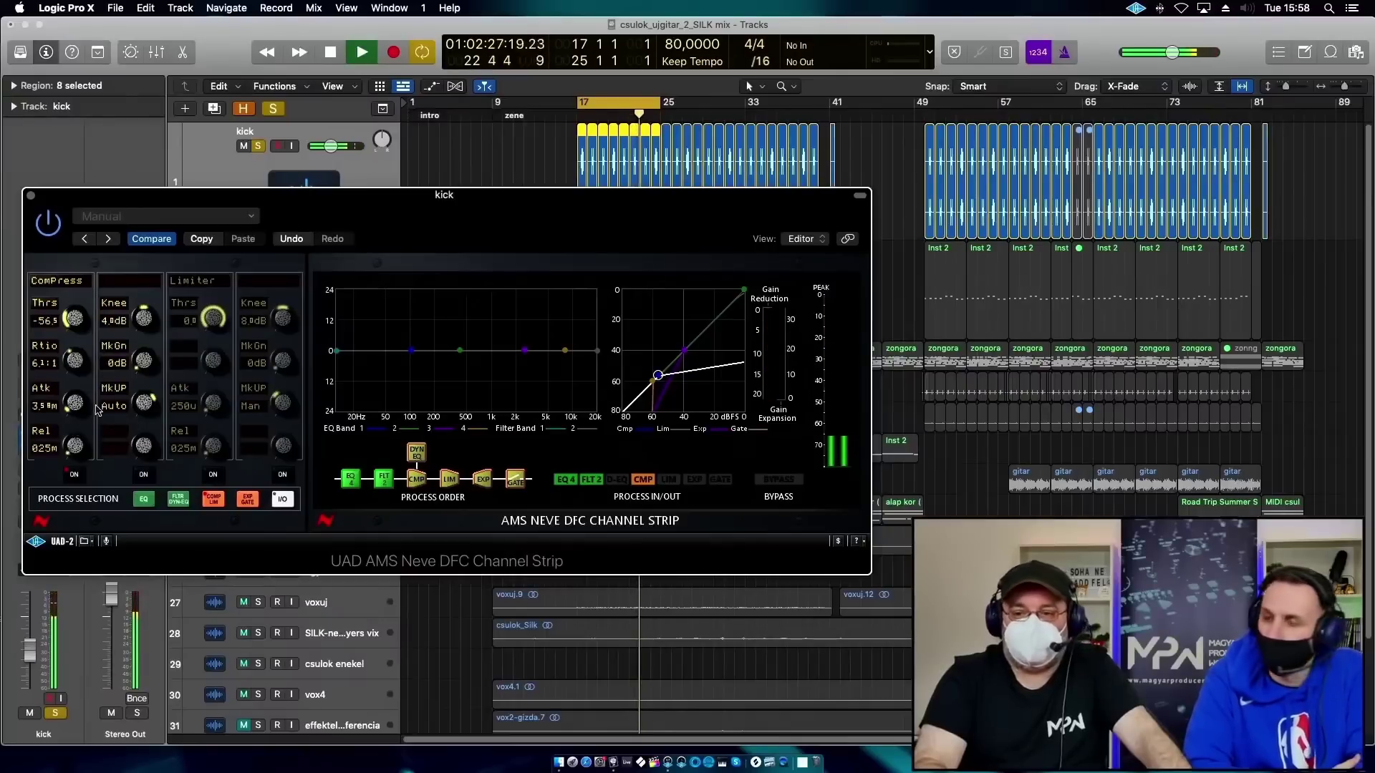
pyautogui.moveTo(76, 447); pyautogui.dragTo(79, 419)
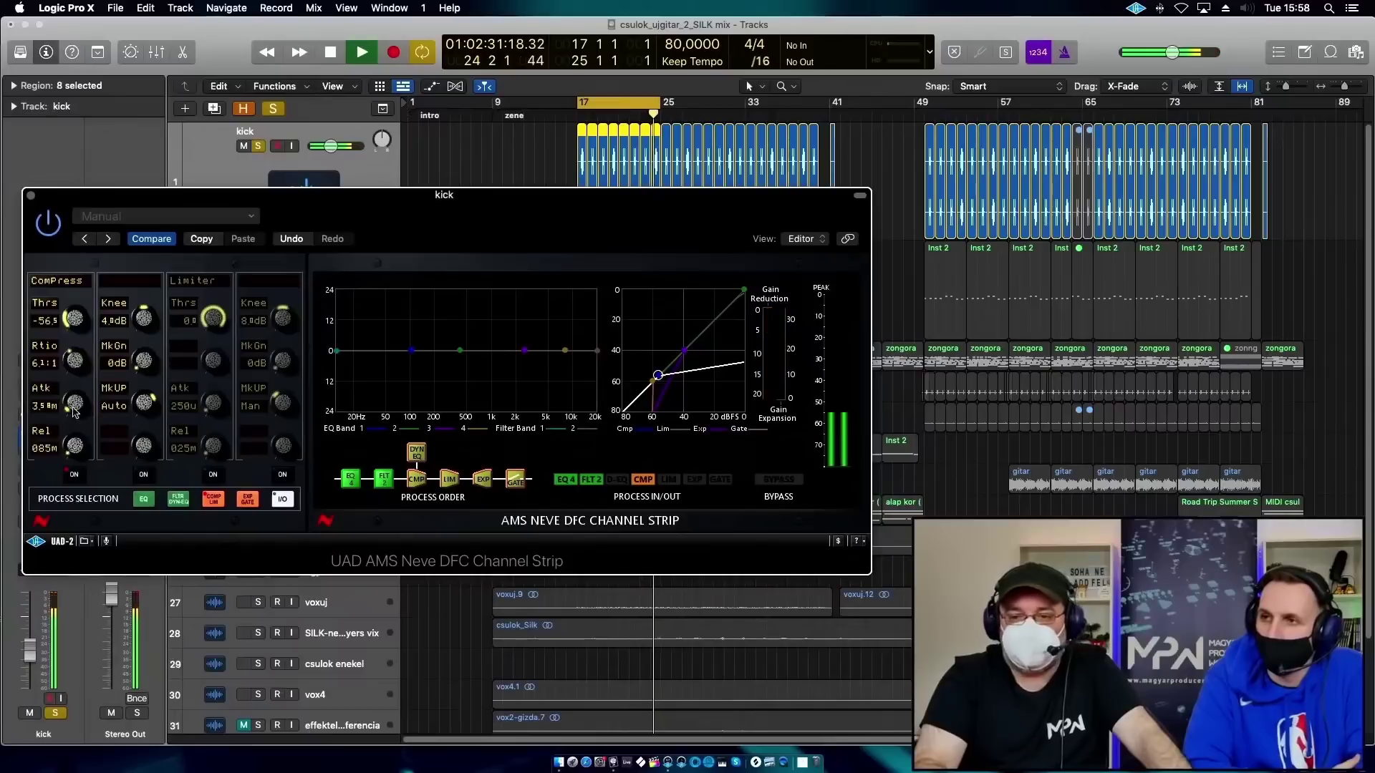
pyautogui.press('space')
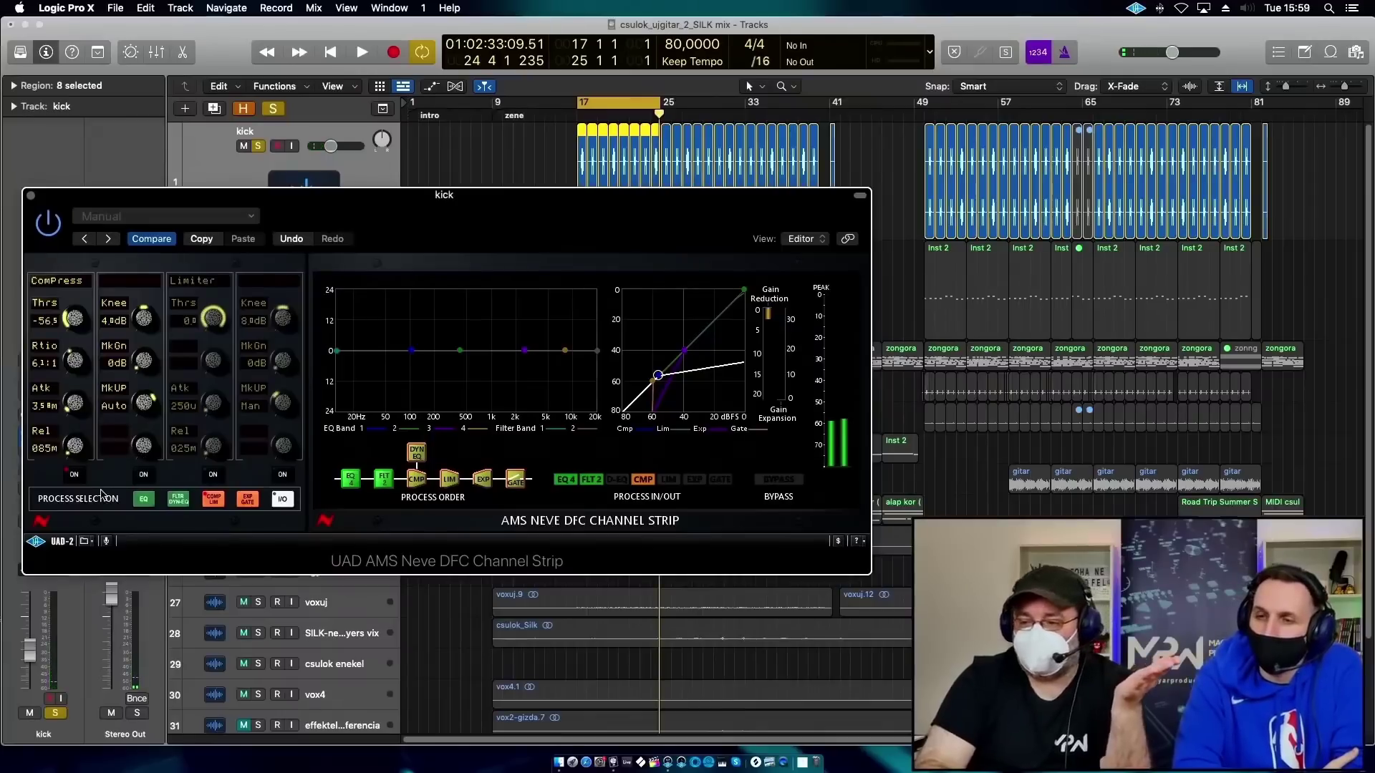
# Take the EQ and filter processes out of the Neve channel strip, keeping only the compressor in.
pyautogui.click(566, 479)
pyautogui.click(591, 479)
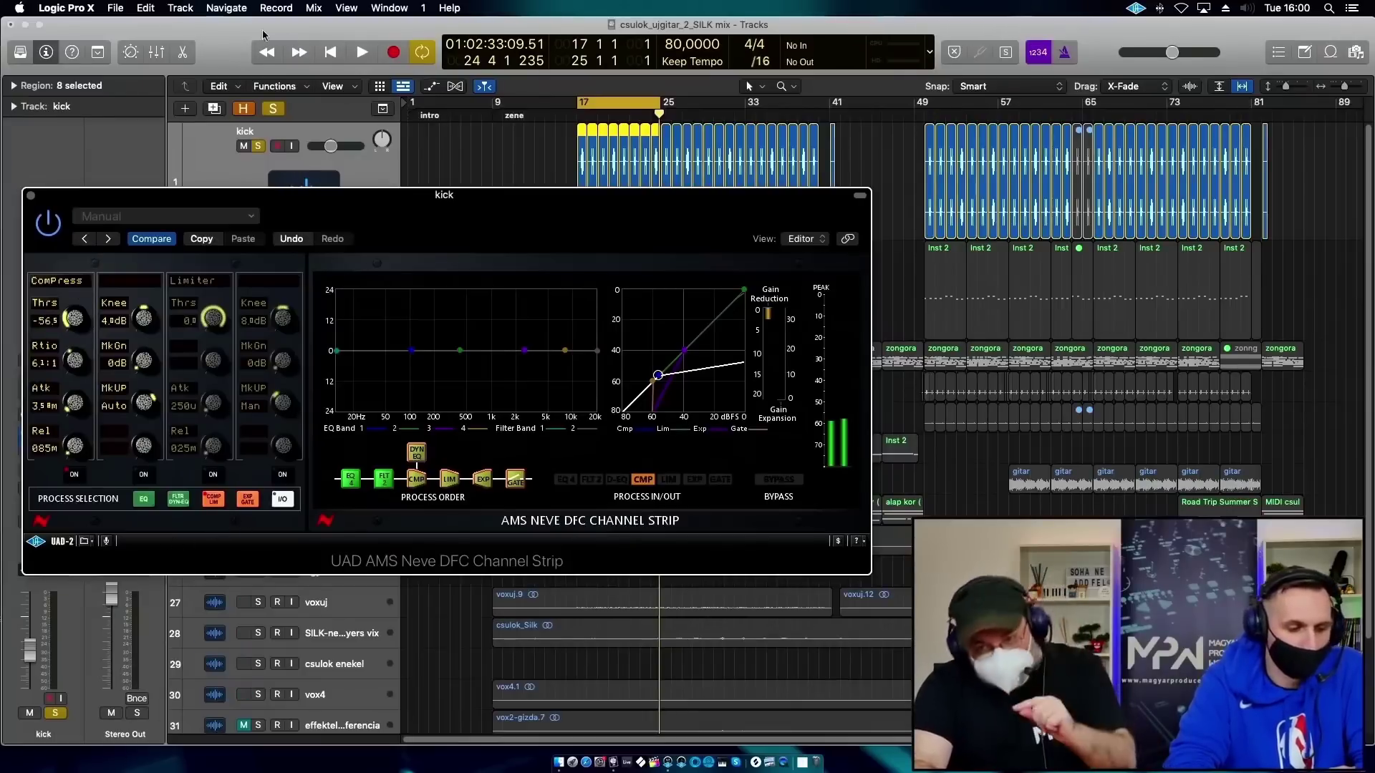
# Replace the Neve DFC plug-in on the kick track with the stereo UAD SSL E Channel Strip.
pyautogui.moveTo(357, 211); pyautogui.dragTo(660, 208)
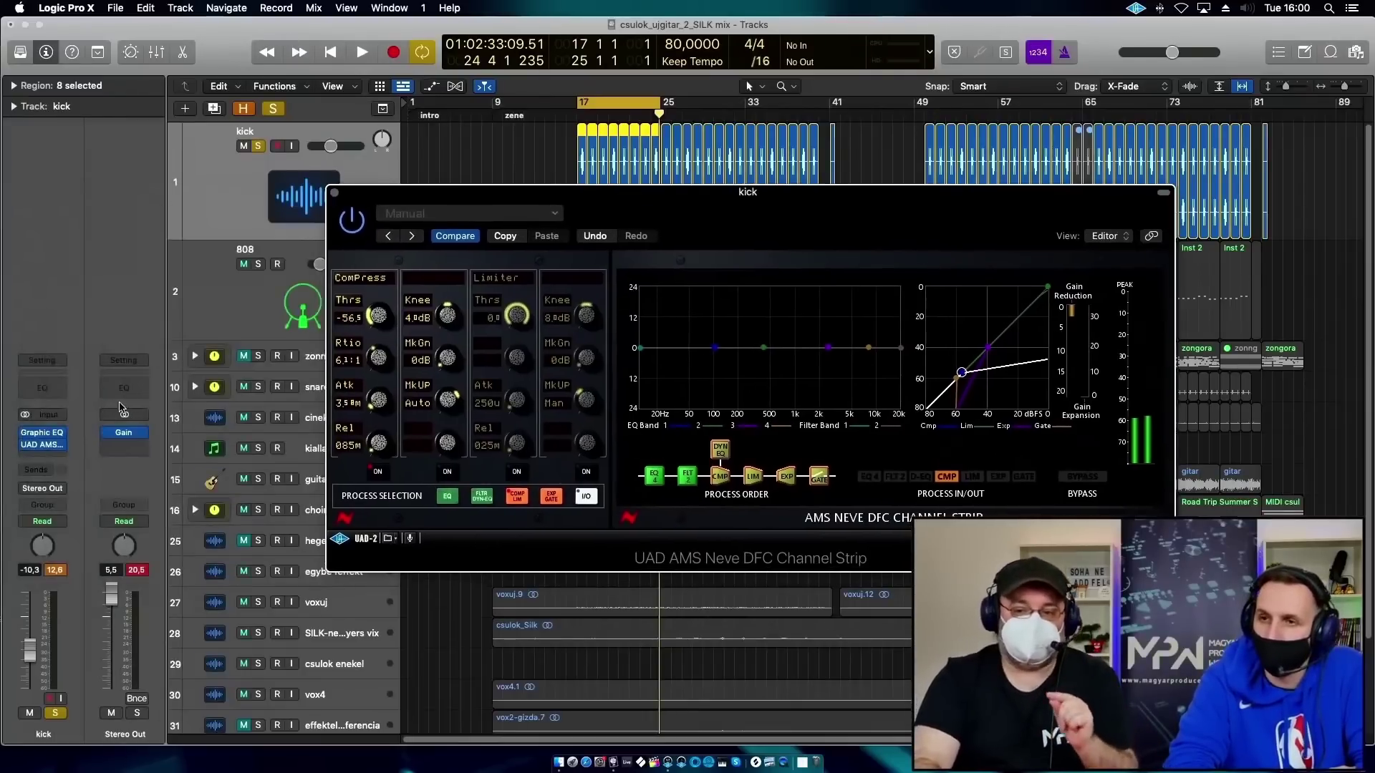
pyautogui.click(70, 447)
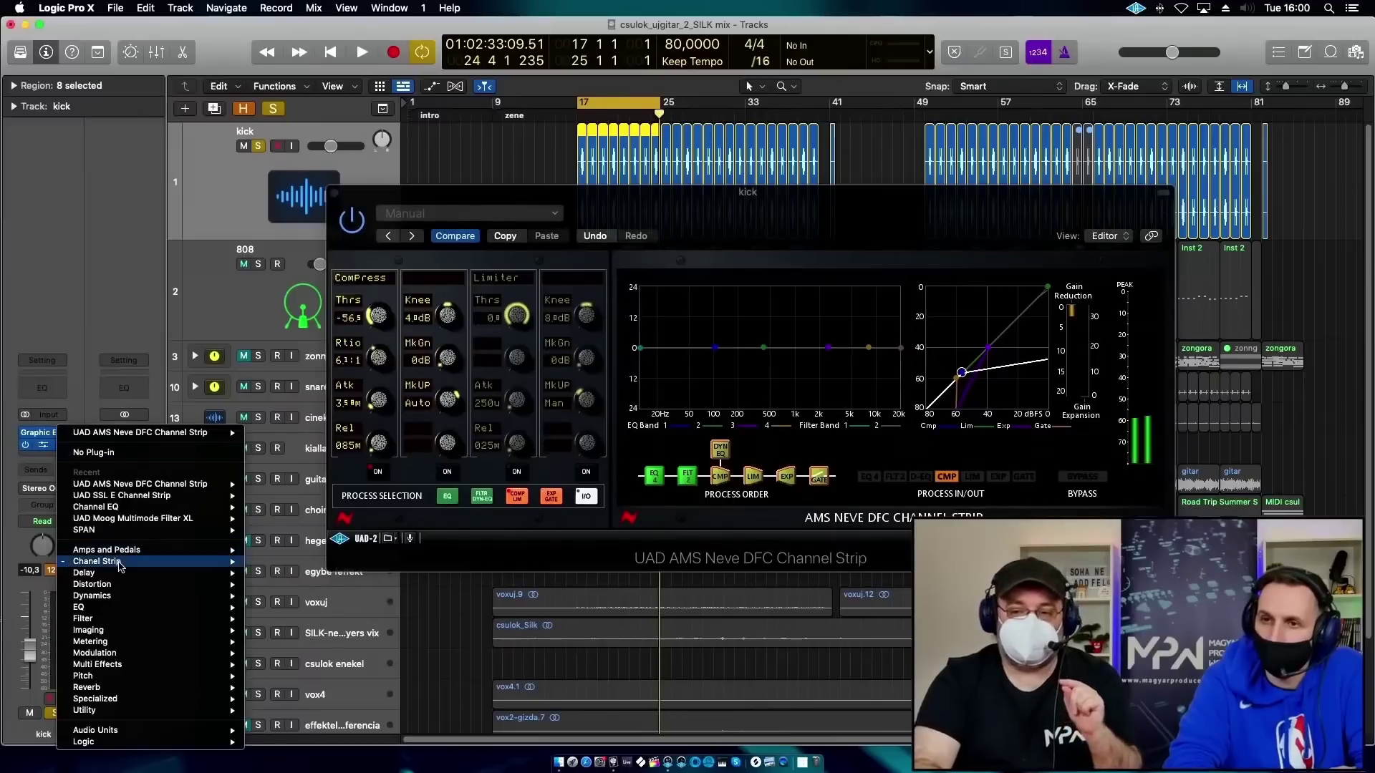
pyautogui.moveTo(120, 565)
pyautogui.moveTo(347, 584)
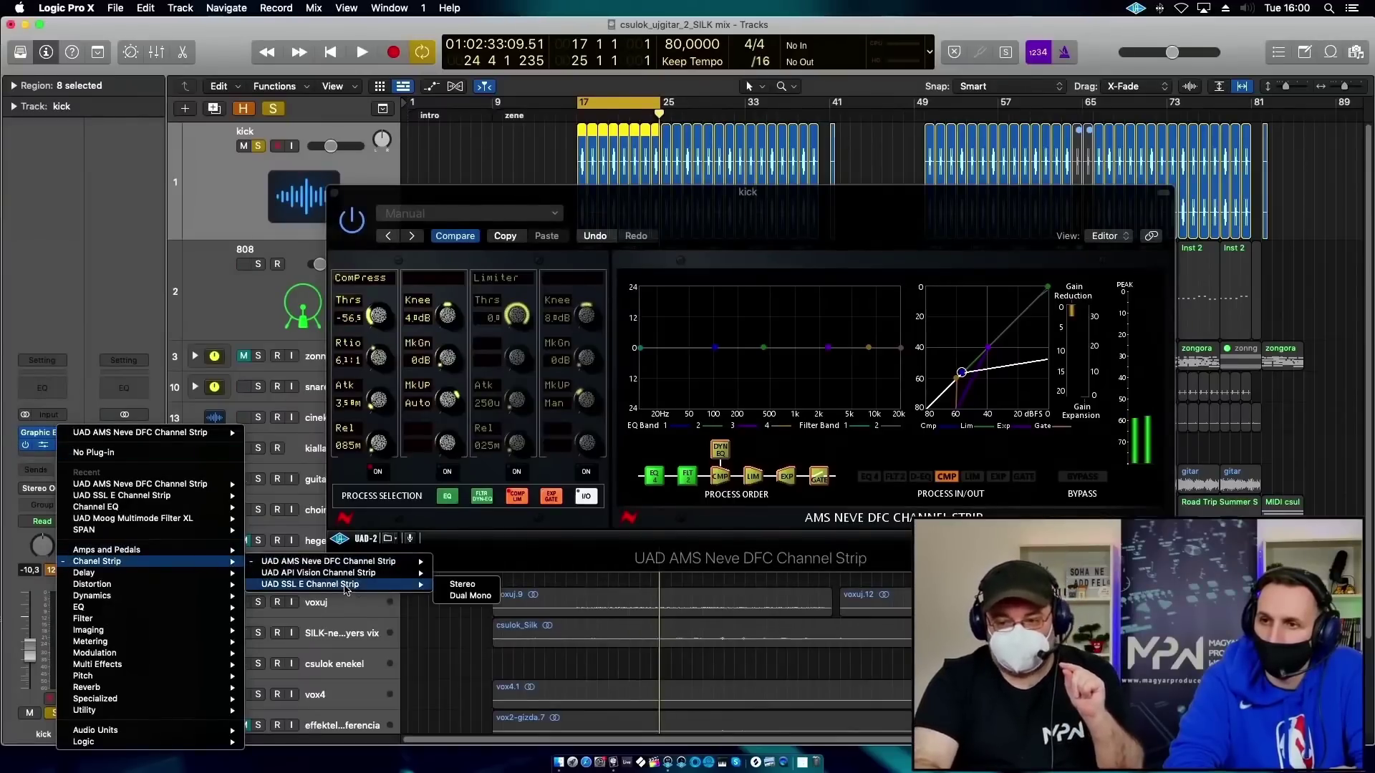
pyautogui.click(470, 584)
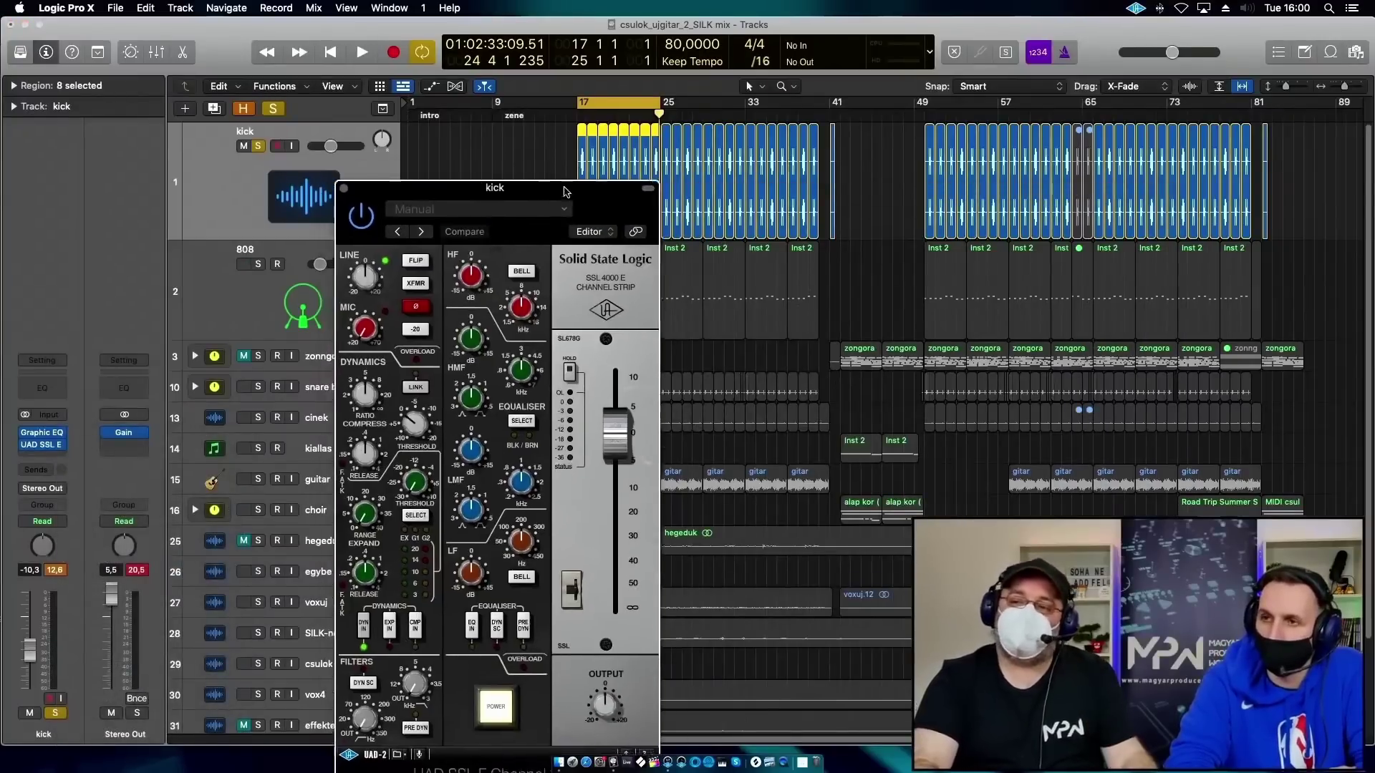
# Switch in the SSL compressor and expander, raise the output, and set a fast attack and shorter release on the compressor.
pyautogui.moveTo(544, 196); pyautogui.dragTo(802, 57)
pyautogui.click(661, 487)
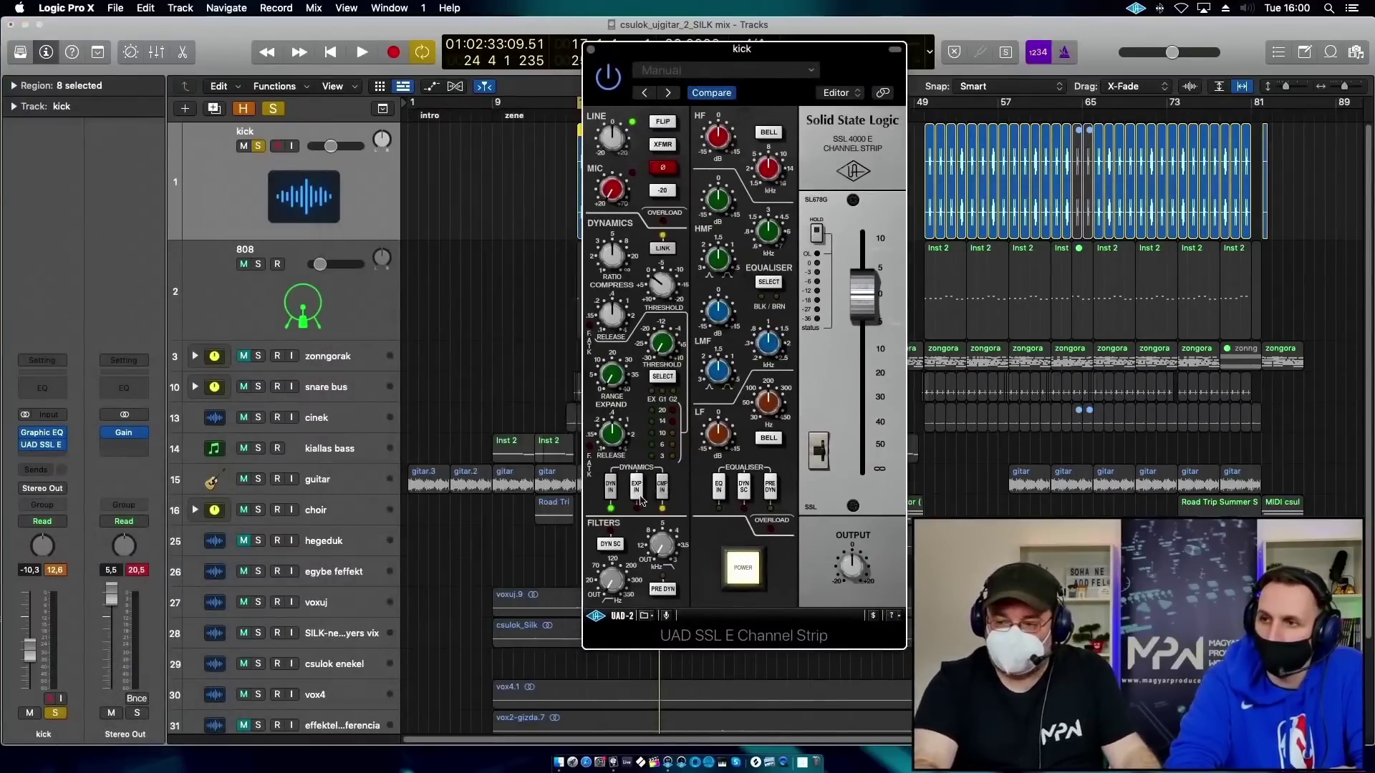
pyautogui.moveTo(862, 573); pyautogui.dragTo(871, 555)
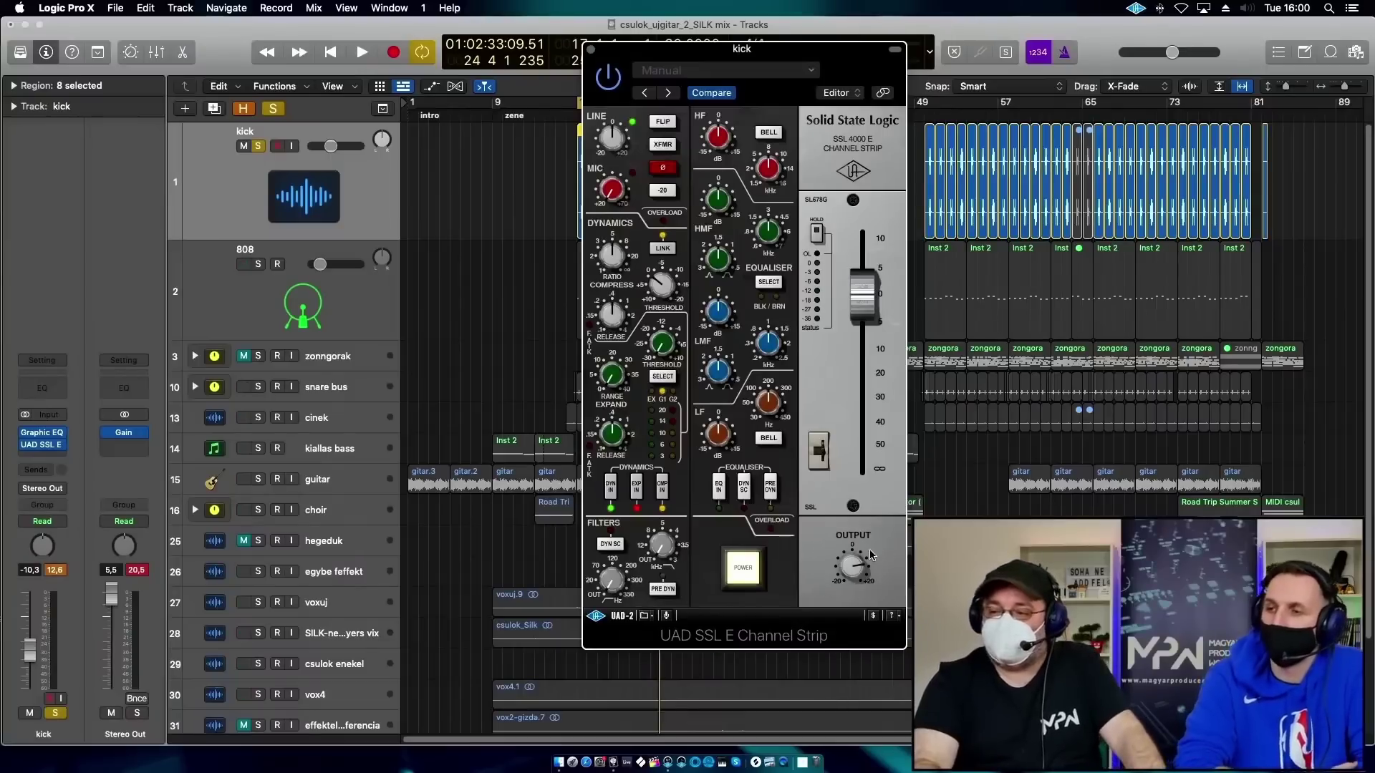
pyautogui.moveTo(614, 329)
pyautogui.mouseDown()
pyautogui.moveTo(595, 345)
pyautogui.moveTo(592, 324)
pyautogui.mouseUp()
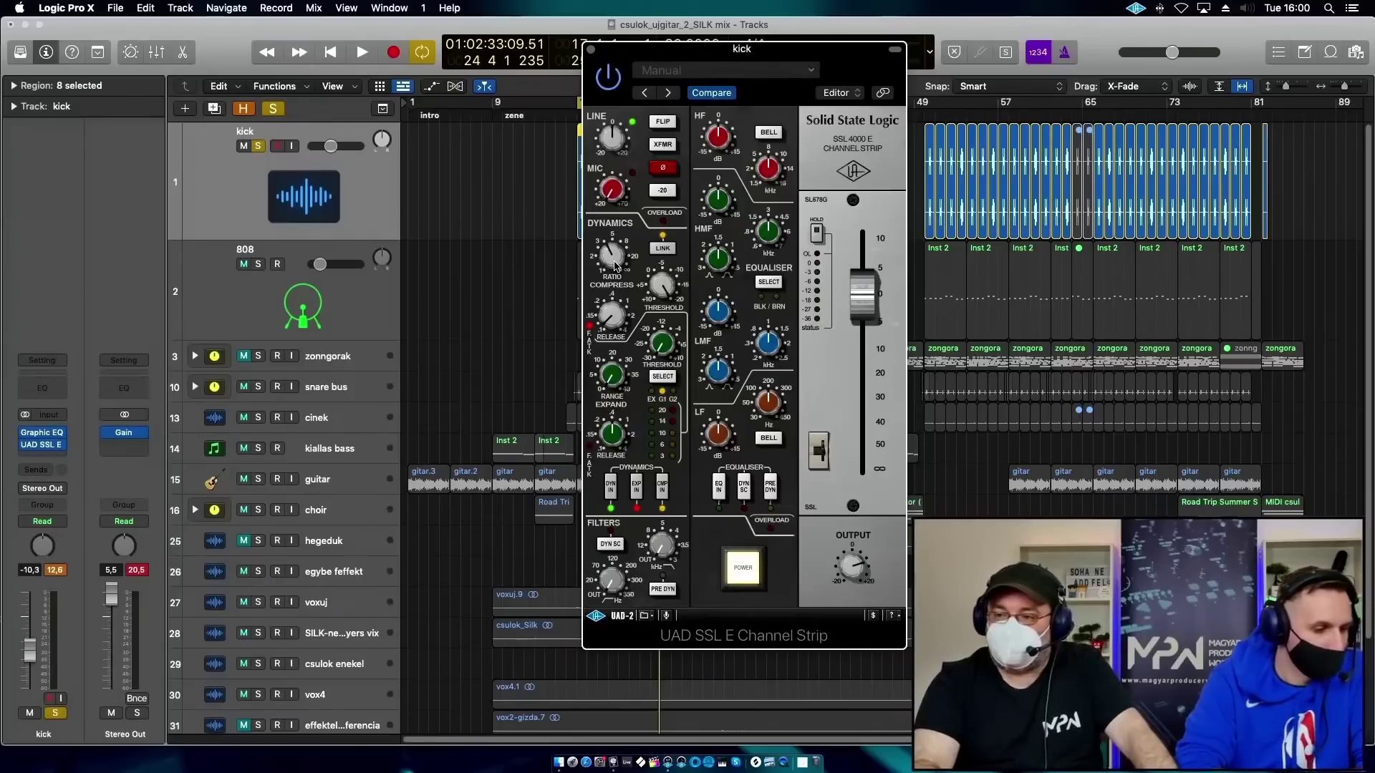
# Play the kick and compare it with the SSL channel strip powered off and back on.
pyautogui.press('space')
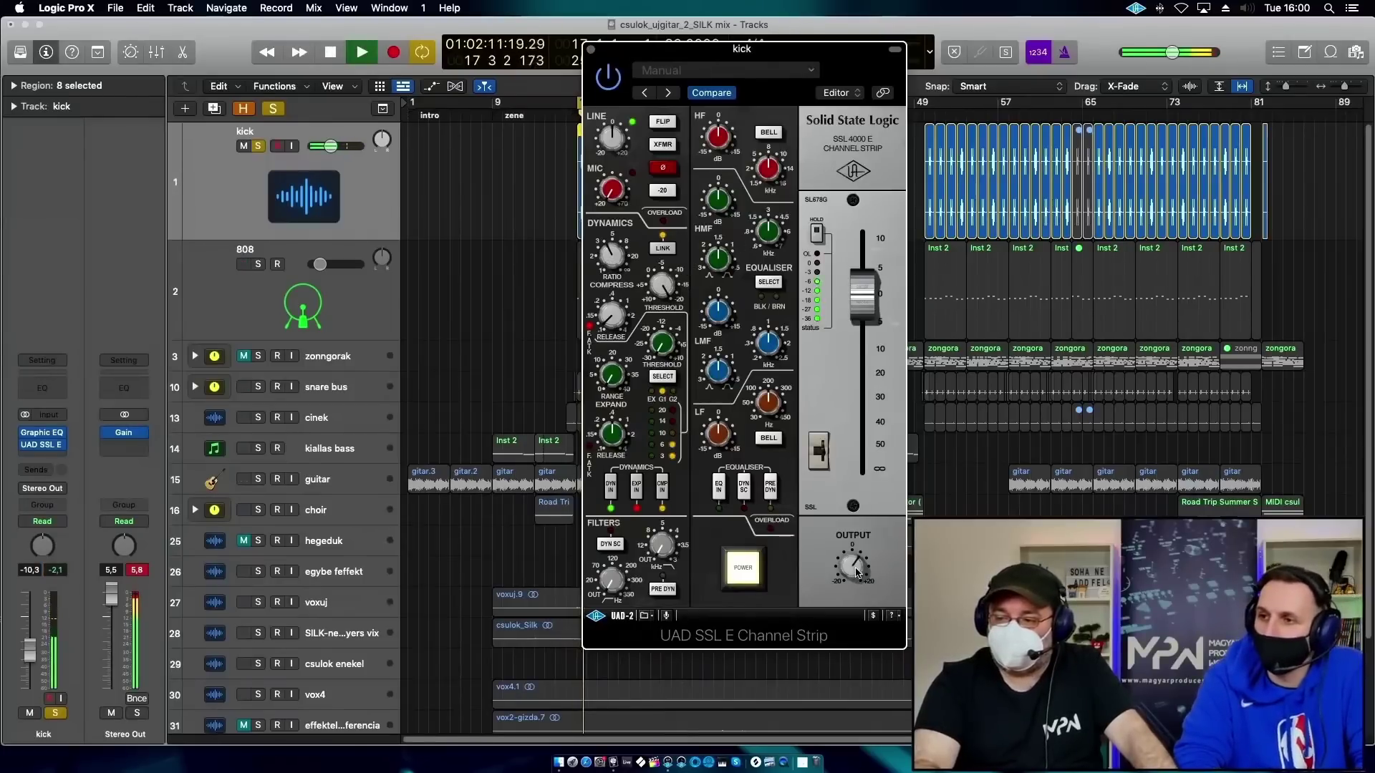
pyautogui.click(743, 580)
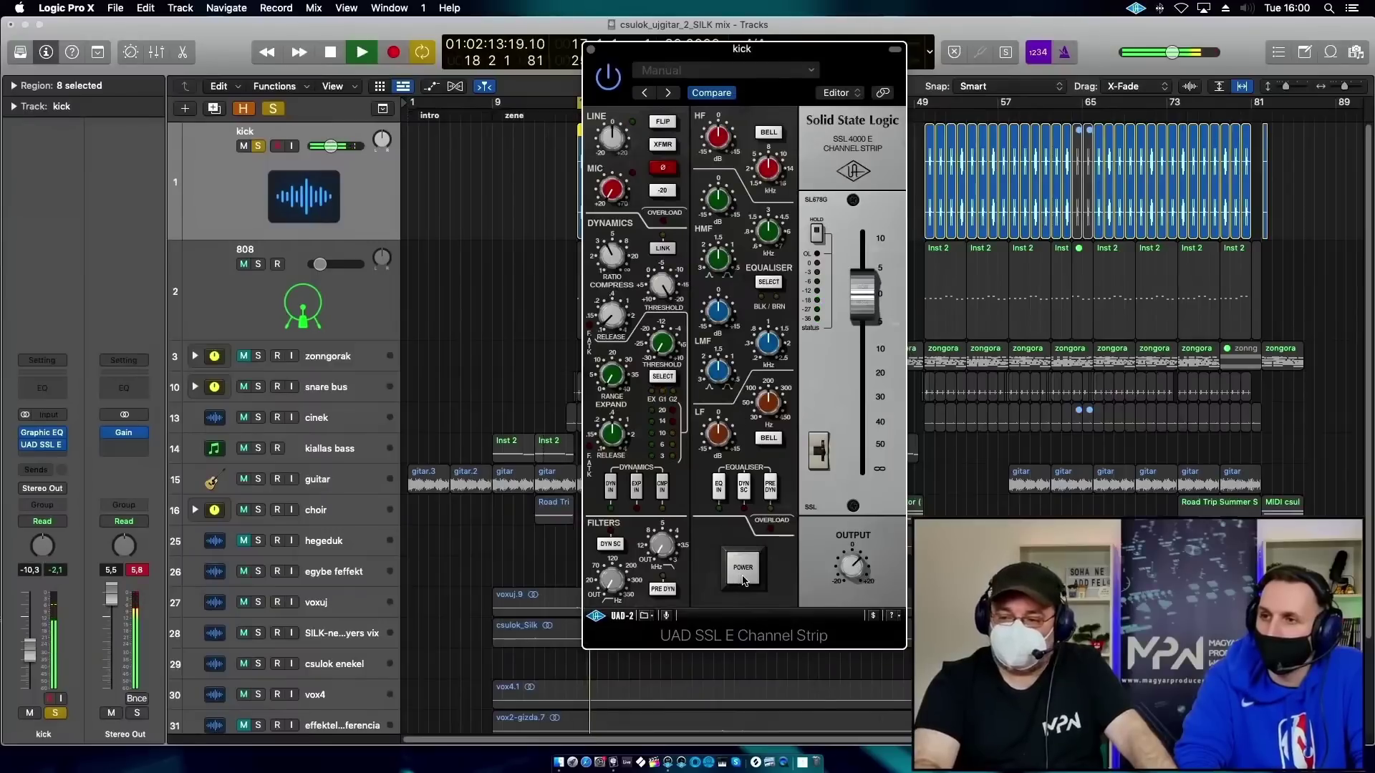
pyautogui.click(744, 579)
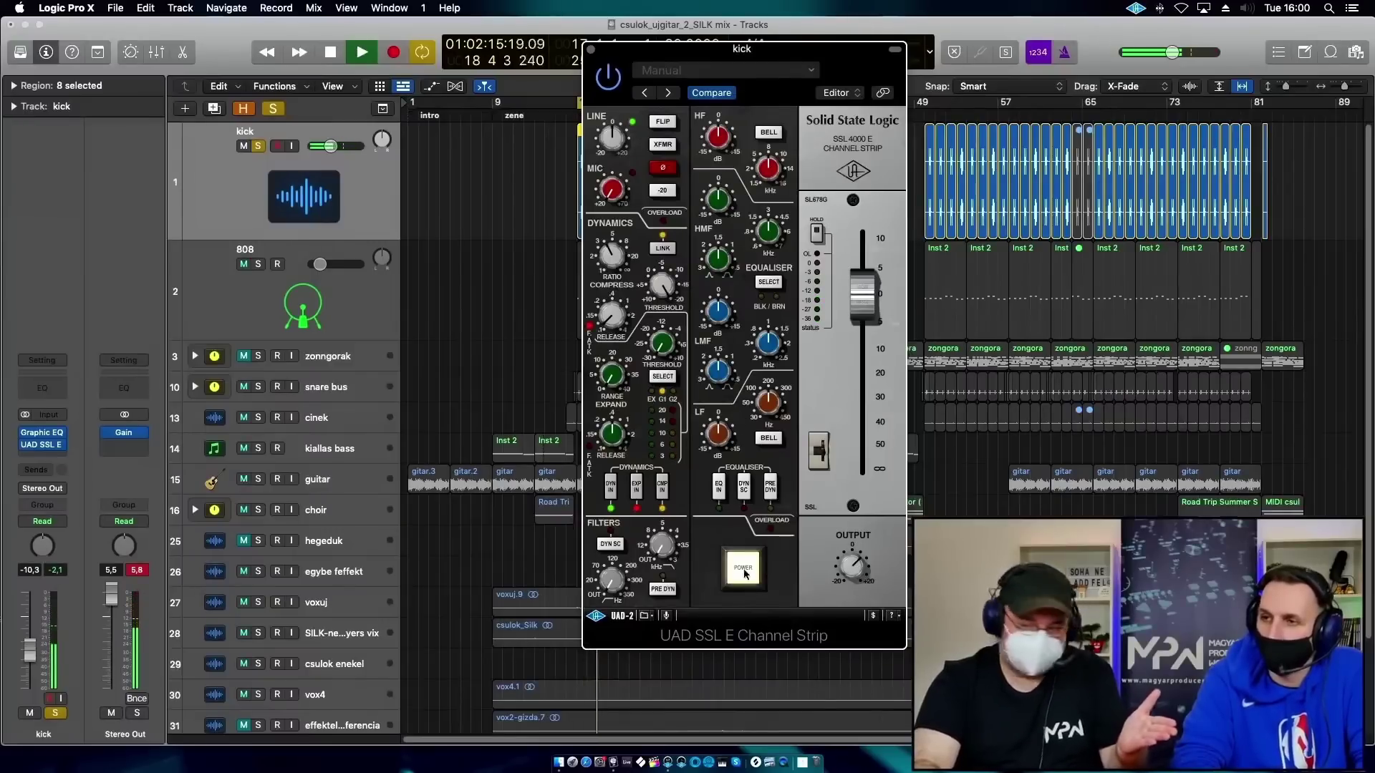
pyautogui.press('space')
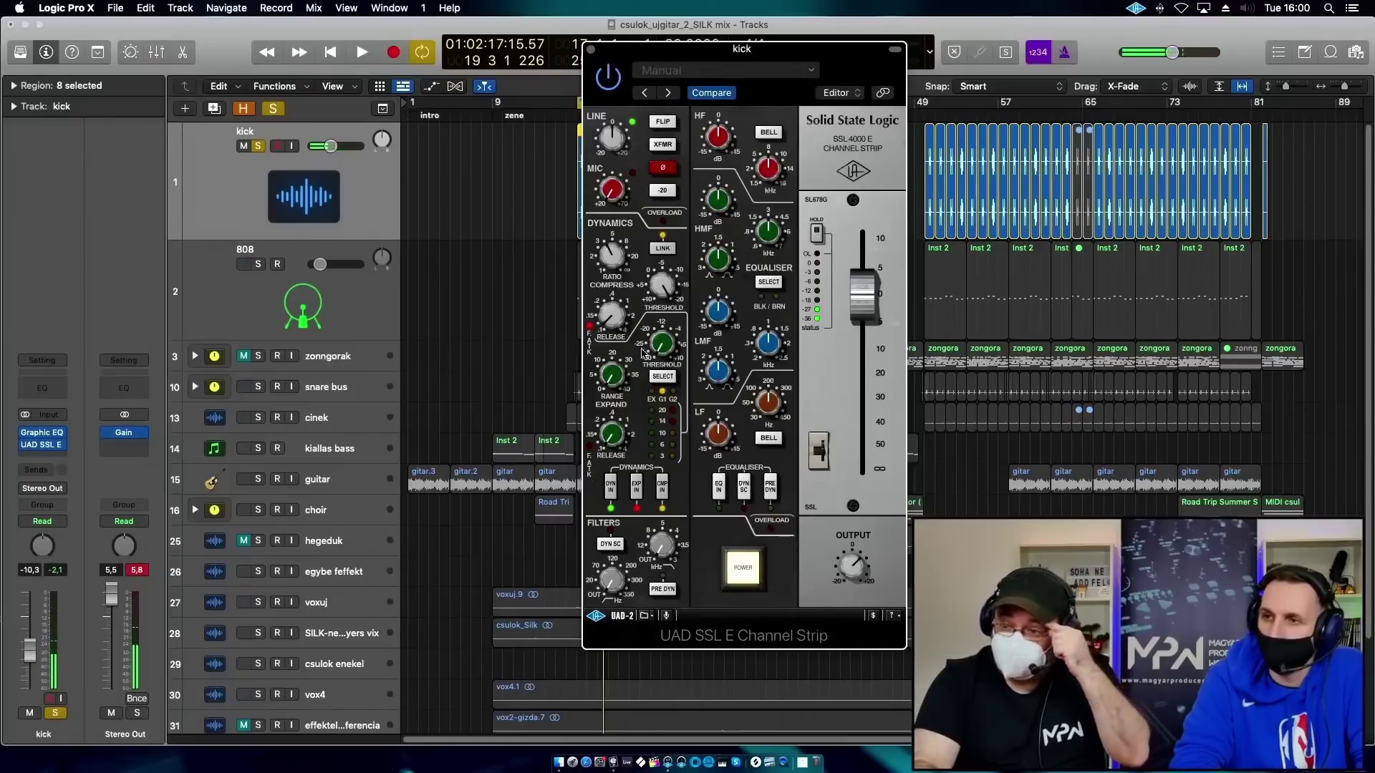
# Readjust the SSL expander's threshold while the soloed kick plays, and compare the sound with the expander switched out and in.
pyautogui.press('space')
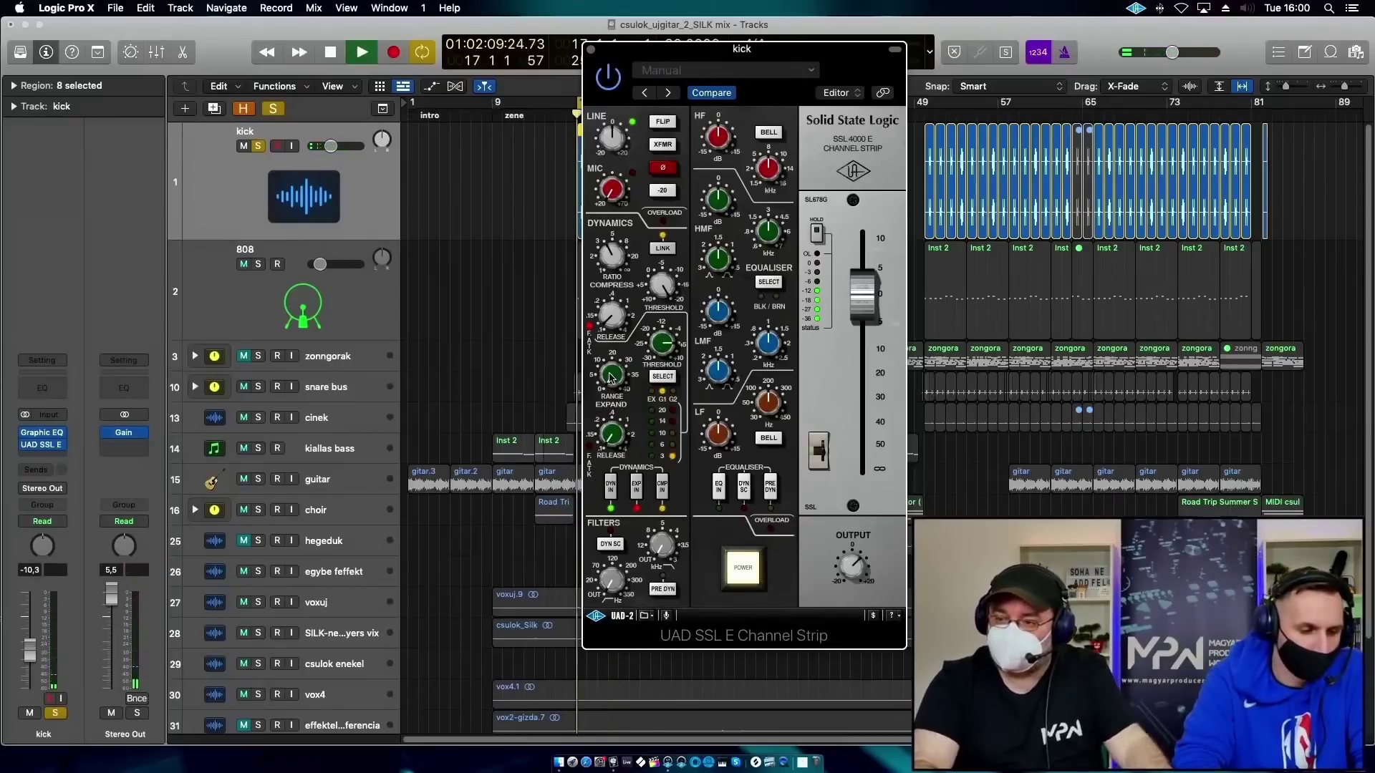
pyautogui.click(665, 381)
pyautogui.moveTo(650, 344); pyautogui.dragTo(675, 335)
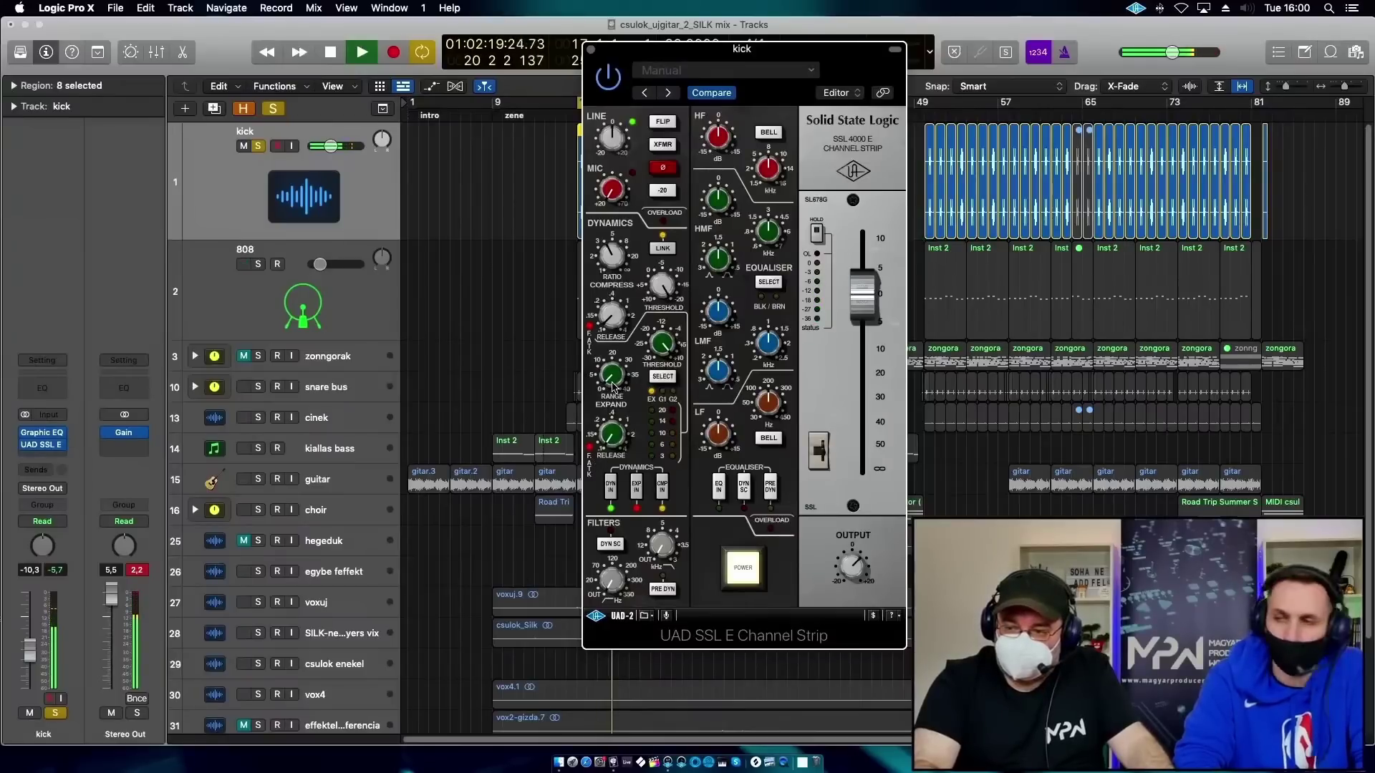
pyautogui.click(638, 489)
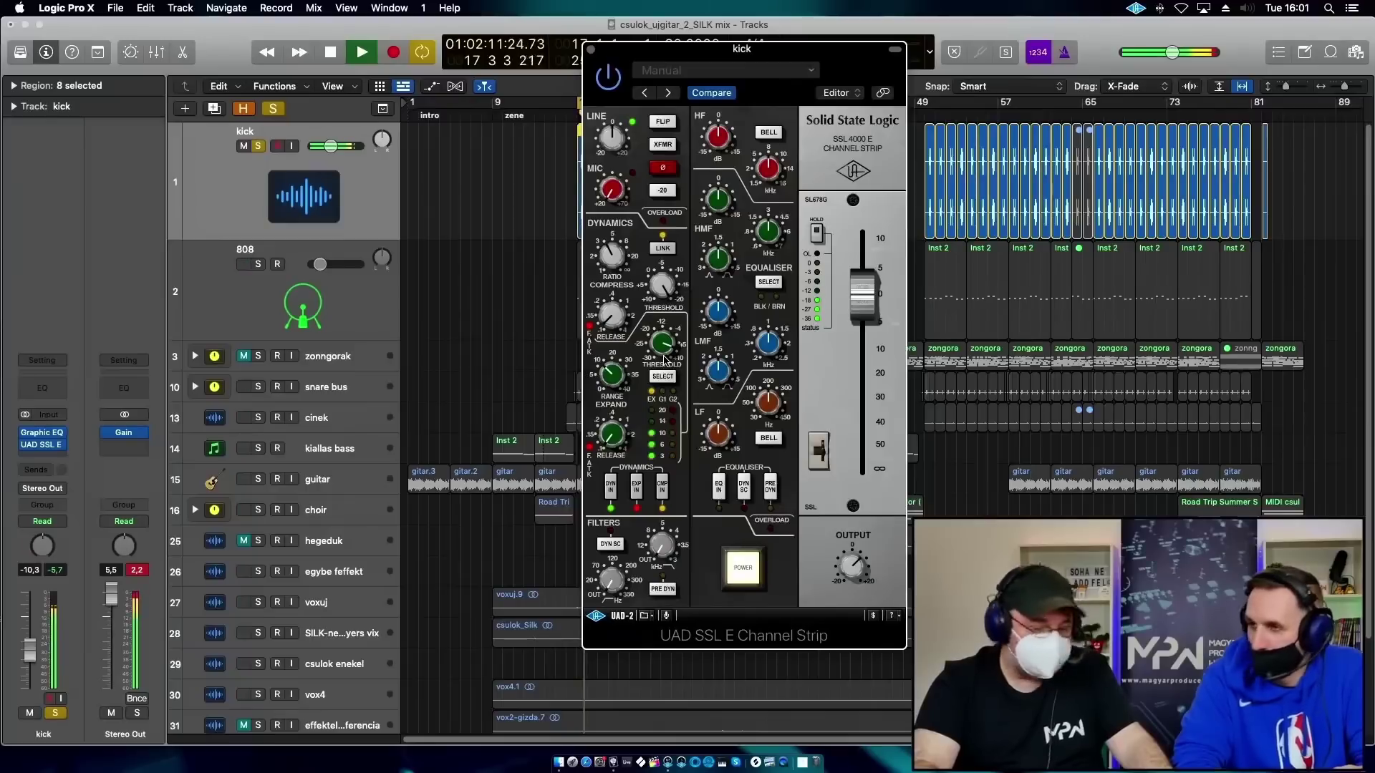
pyautogui.click(635, 487)
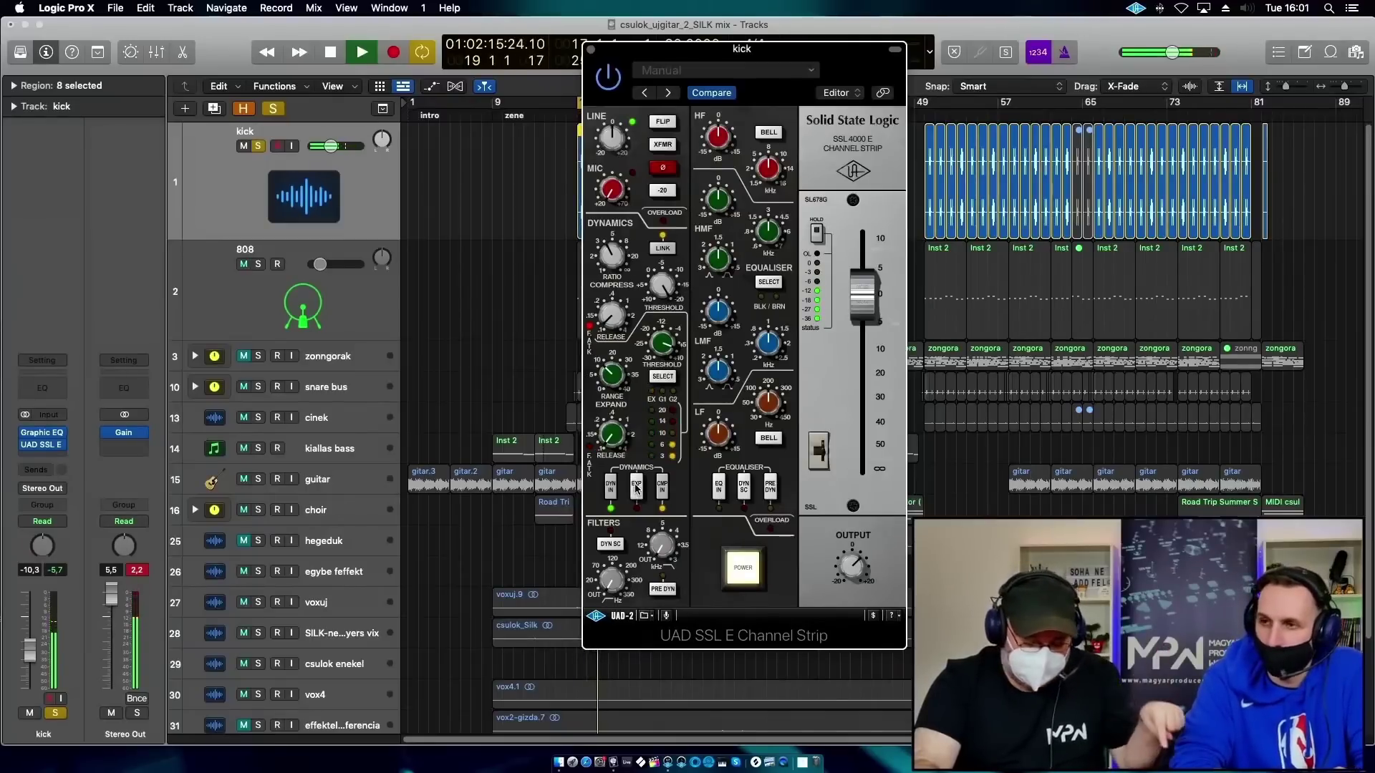
pyautogui.click(635, 487)
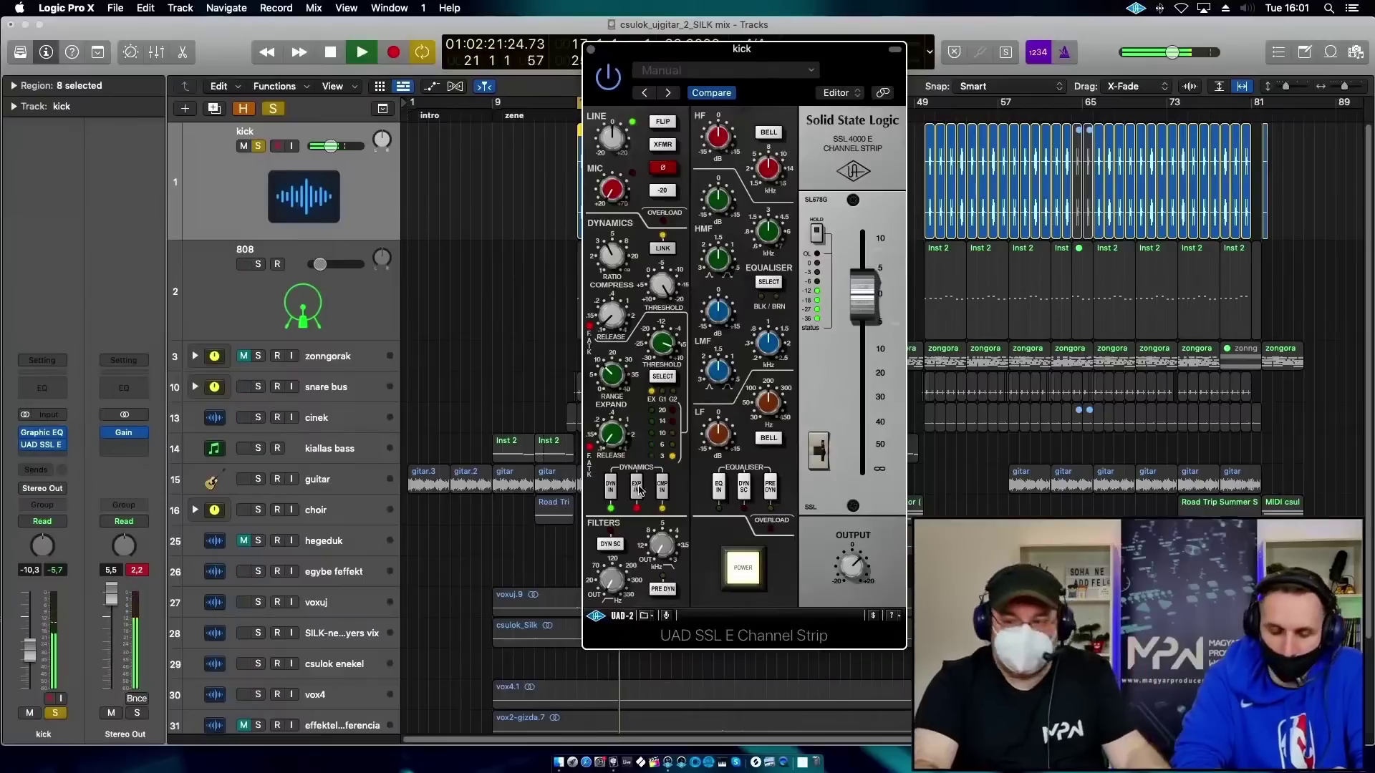
# Unsolo the kick and compare the SSL channel strip powered off and on within the full mix.
pyautogui.click(258, 147)
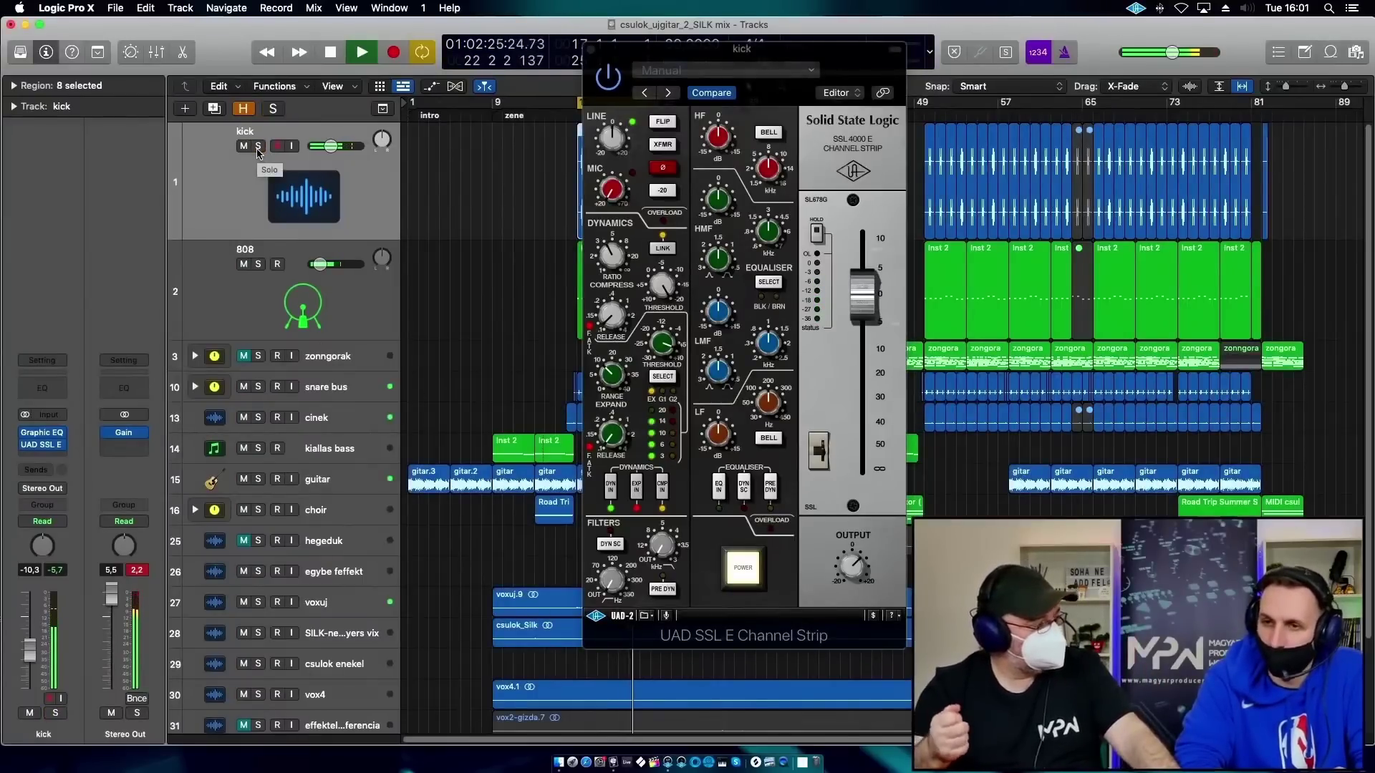
pyautogui.click(748, 577)
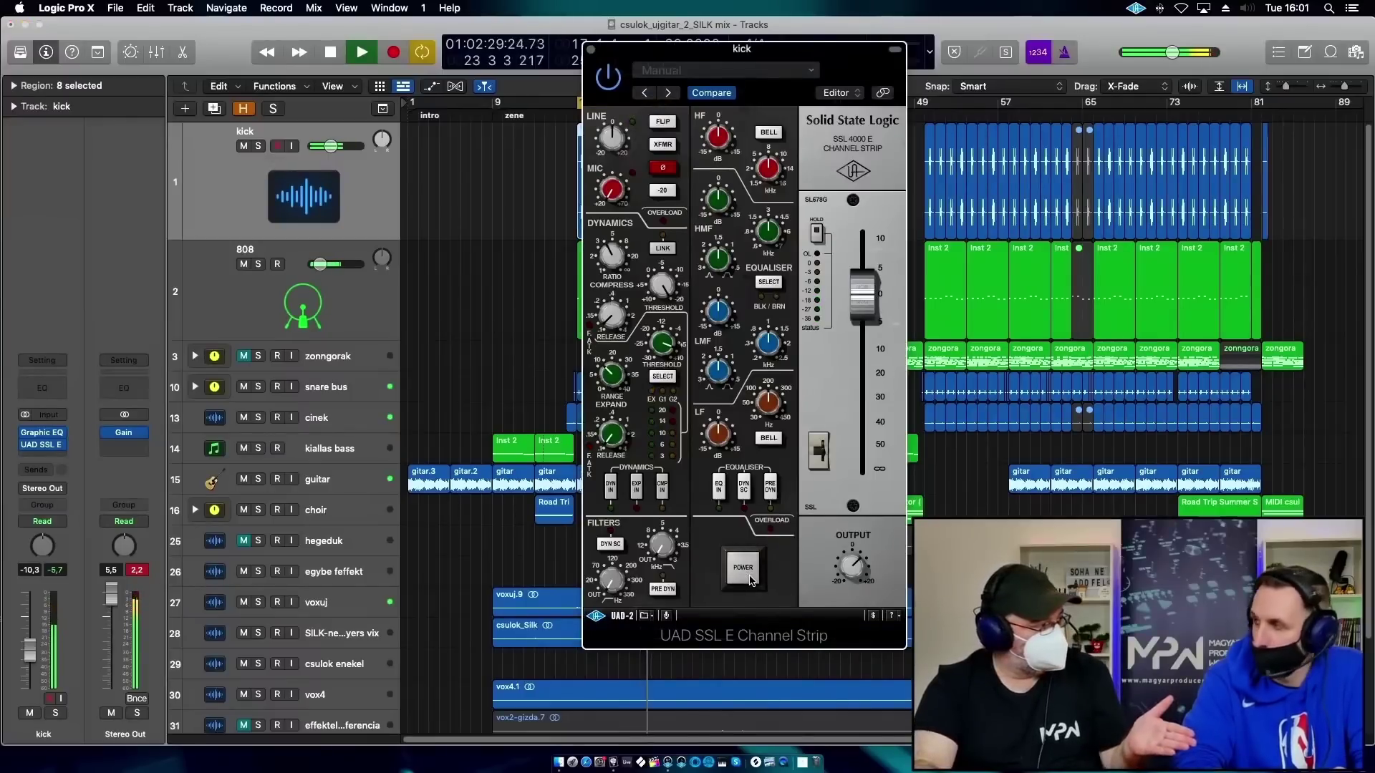
pyautogui.click(749, 576)
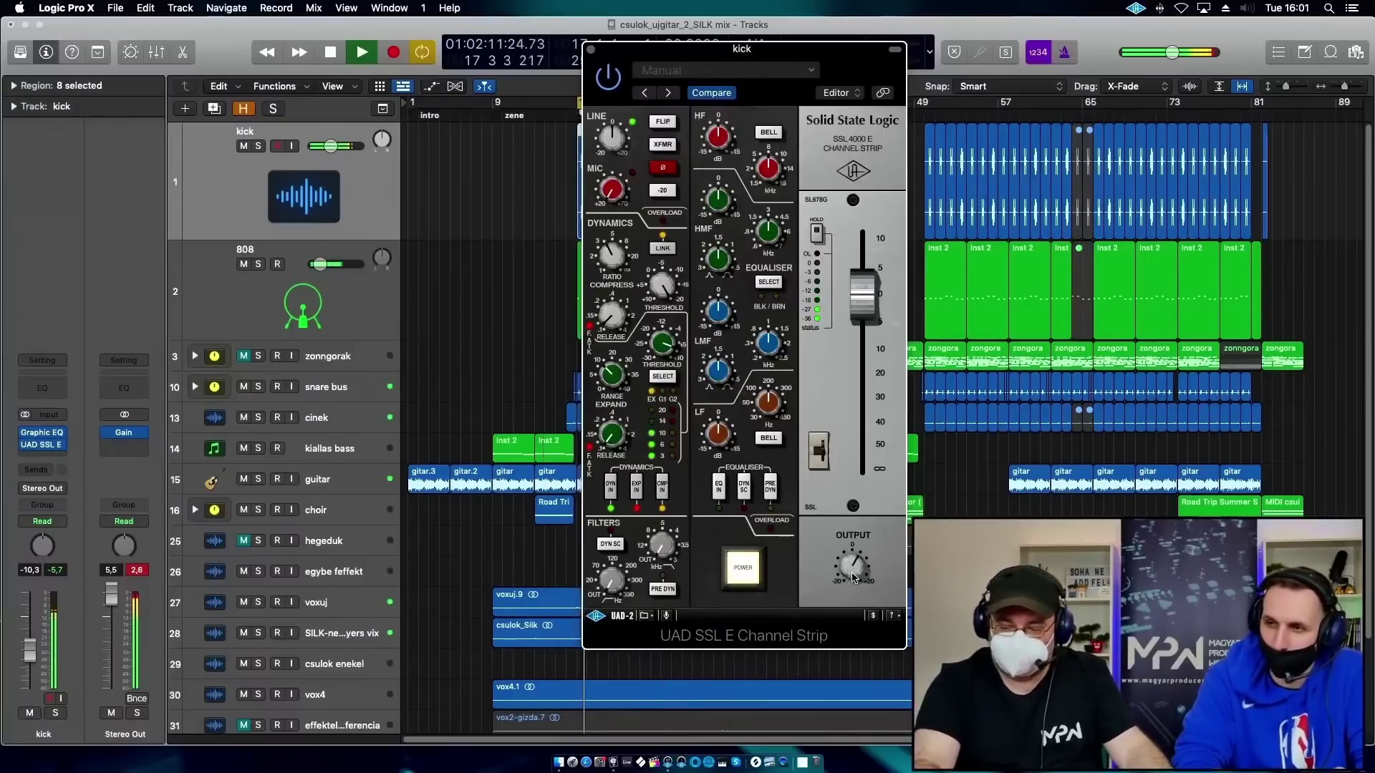
pyautogui.press('space')
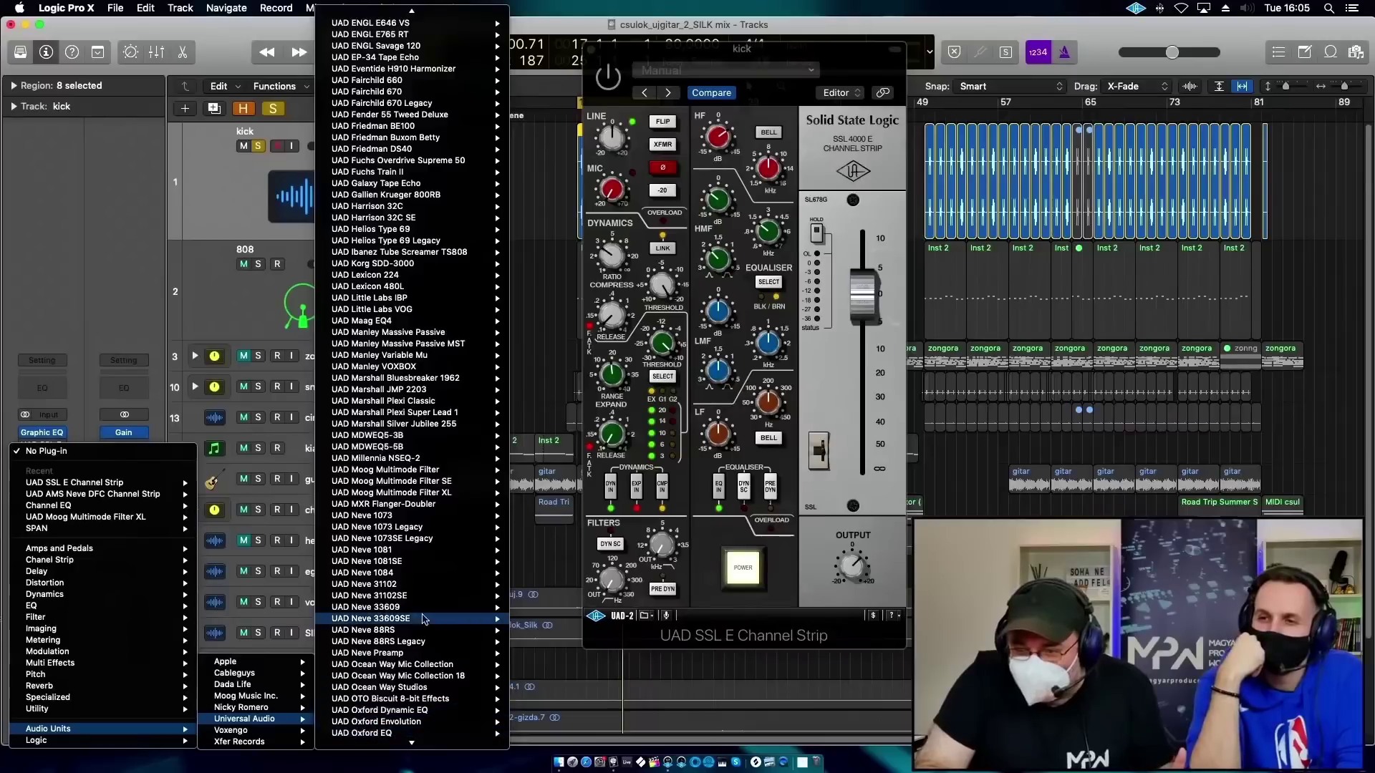
# Insert the UAD Neve 33609 after the SSL strip on the kick track and adjust its compressor during playback.
pyautogui.click(428, 606)
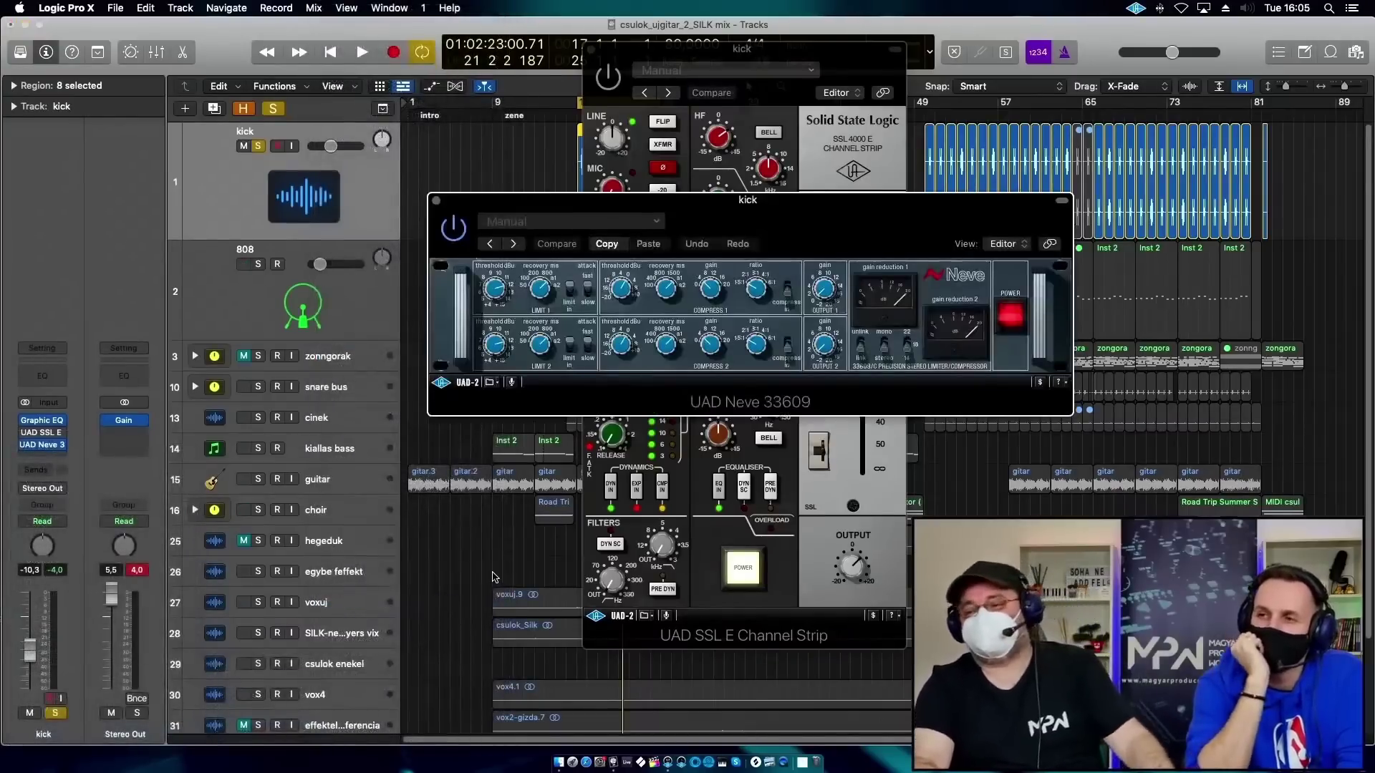
pyautogui.press('space')
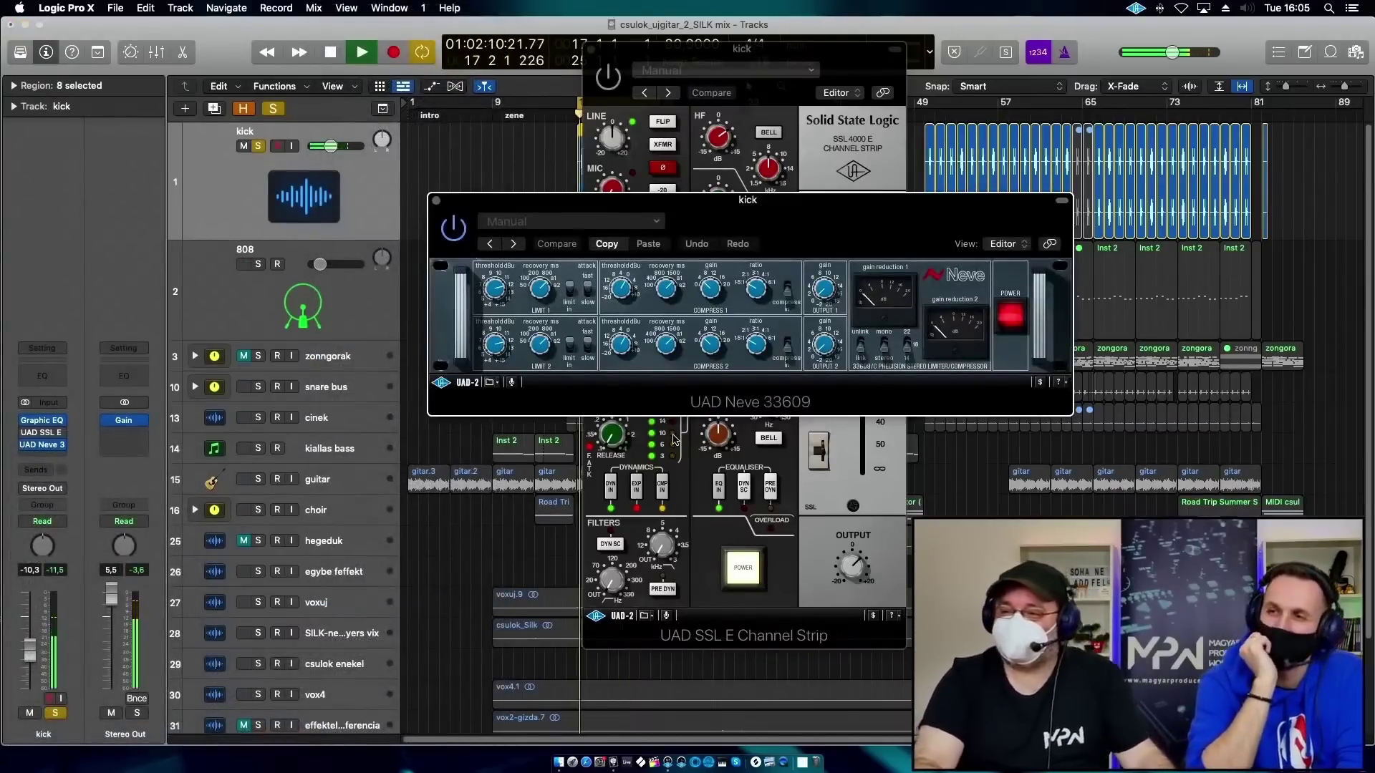
pyautogui.moveTo(637, 309); pyautogui.dragTo(589, 402)
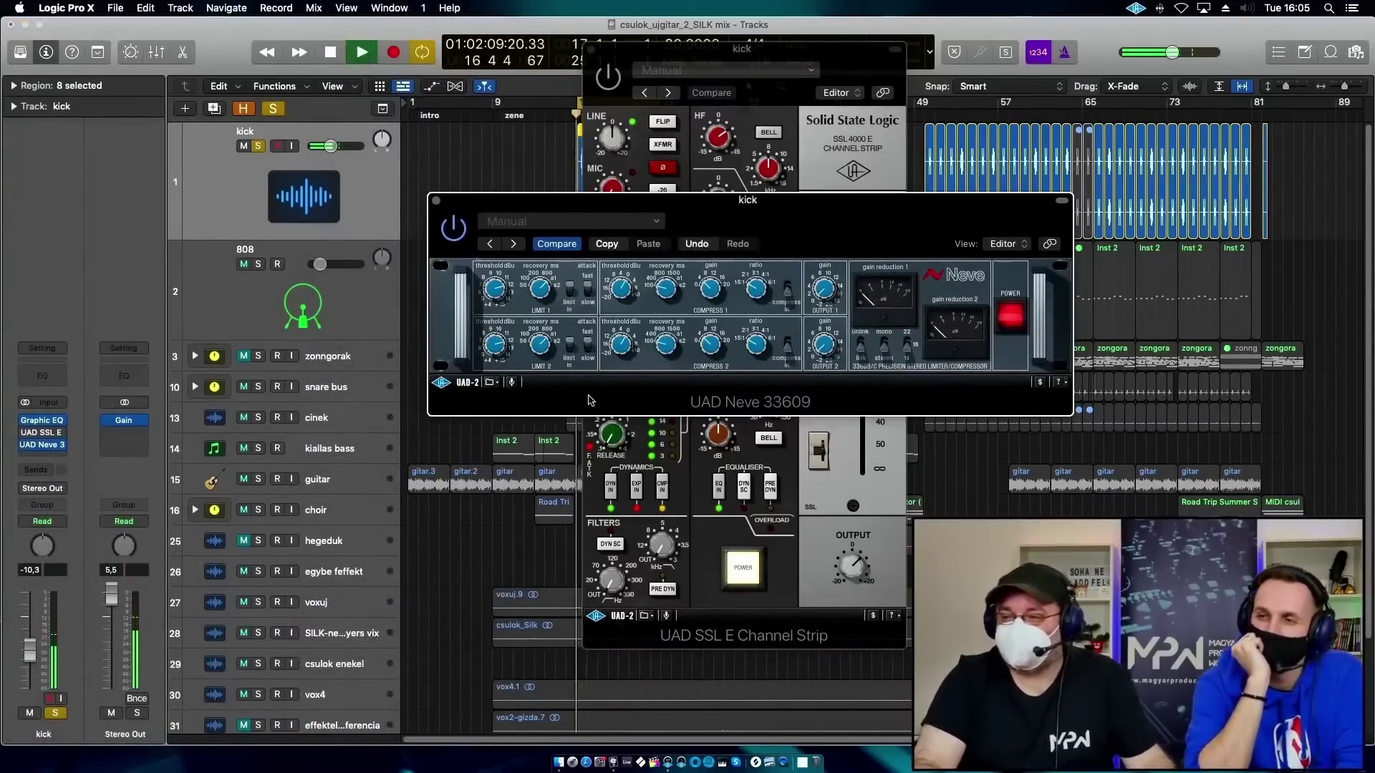
# Compare the soloed kick with the Neve 33609 powered off and back on.
pyautogui.click(1010, 330)
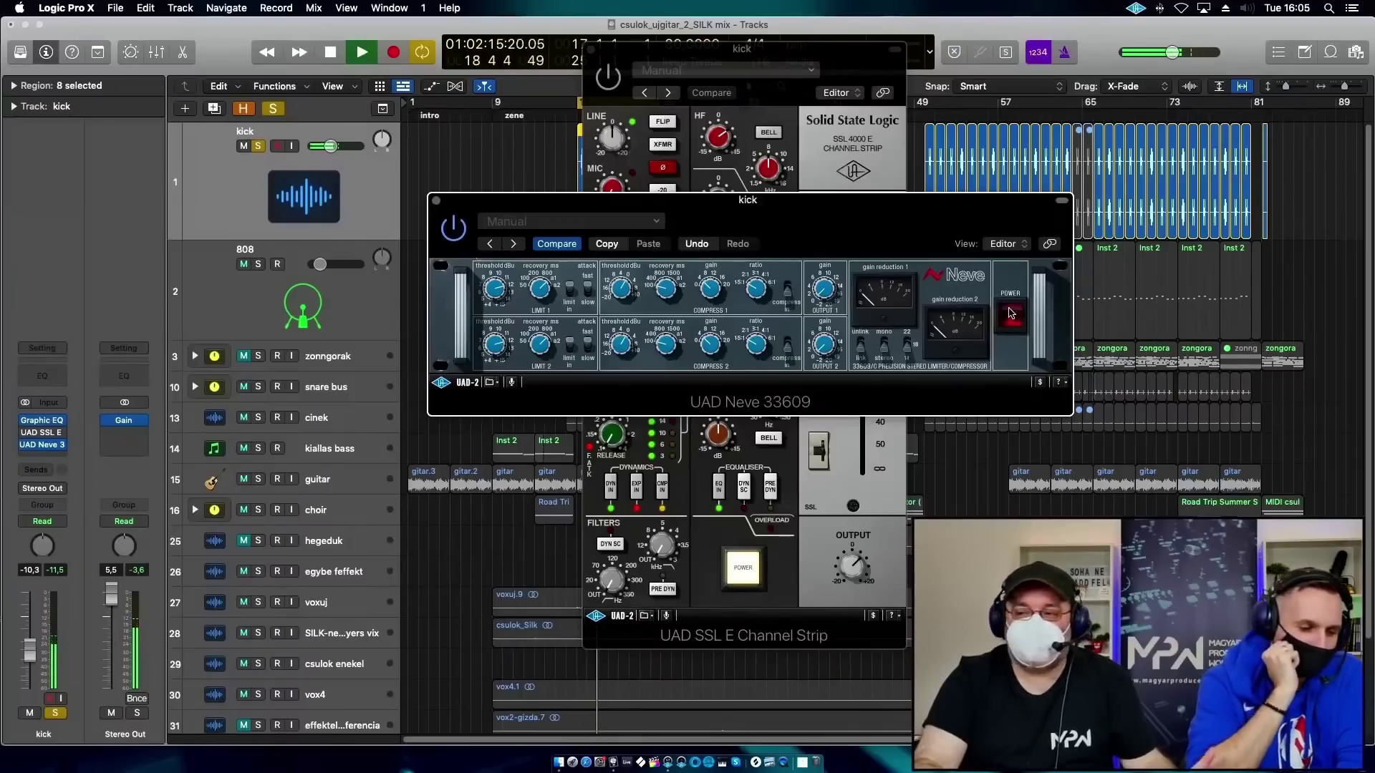
pyautogui.click(1012, 315)
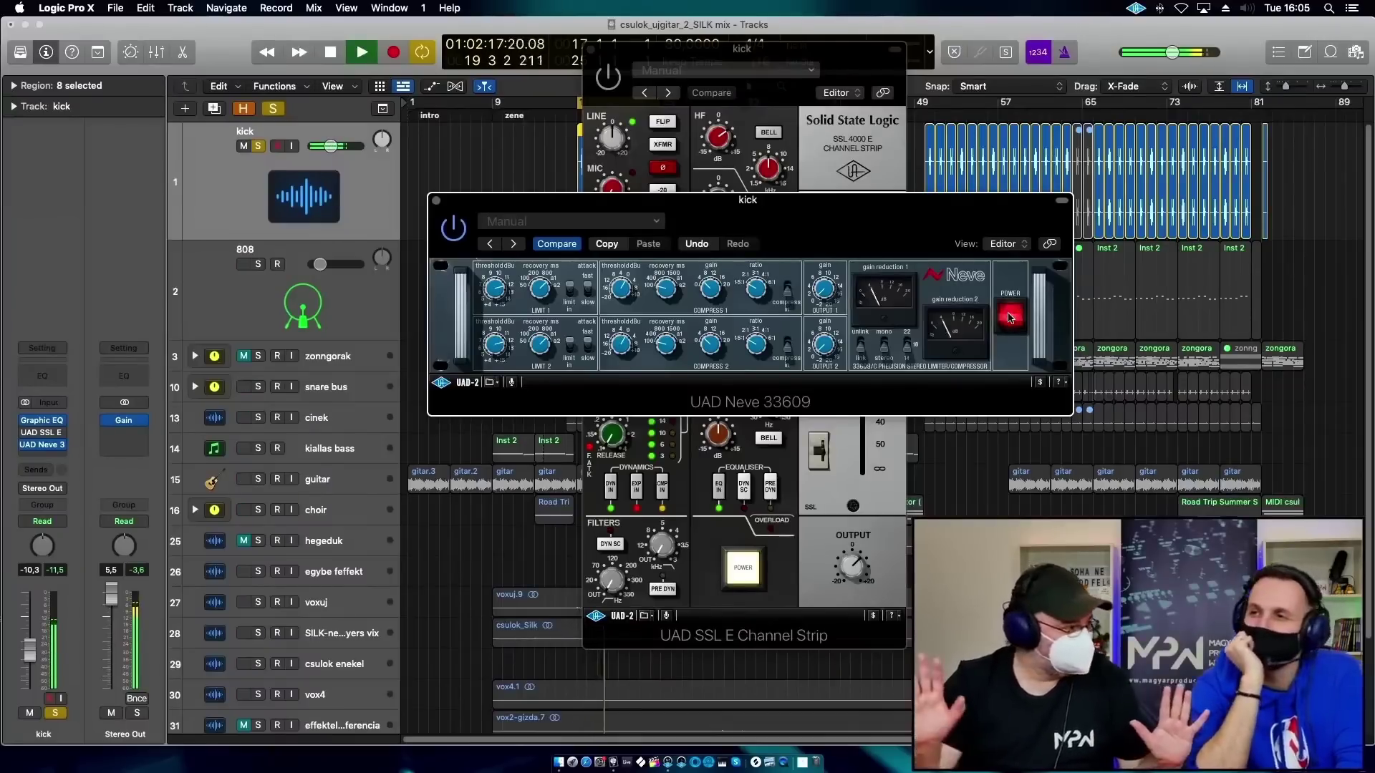
pyautogui.press('space')
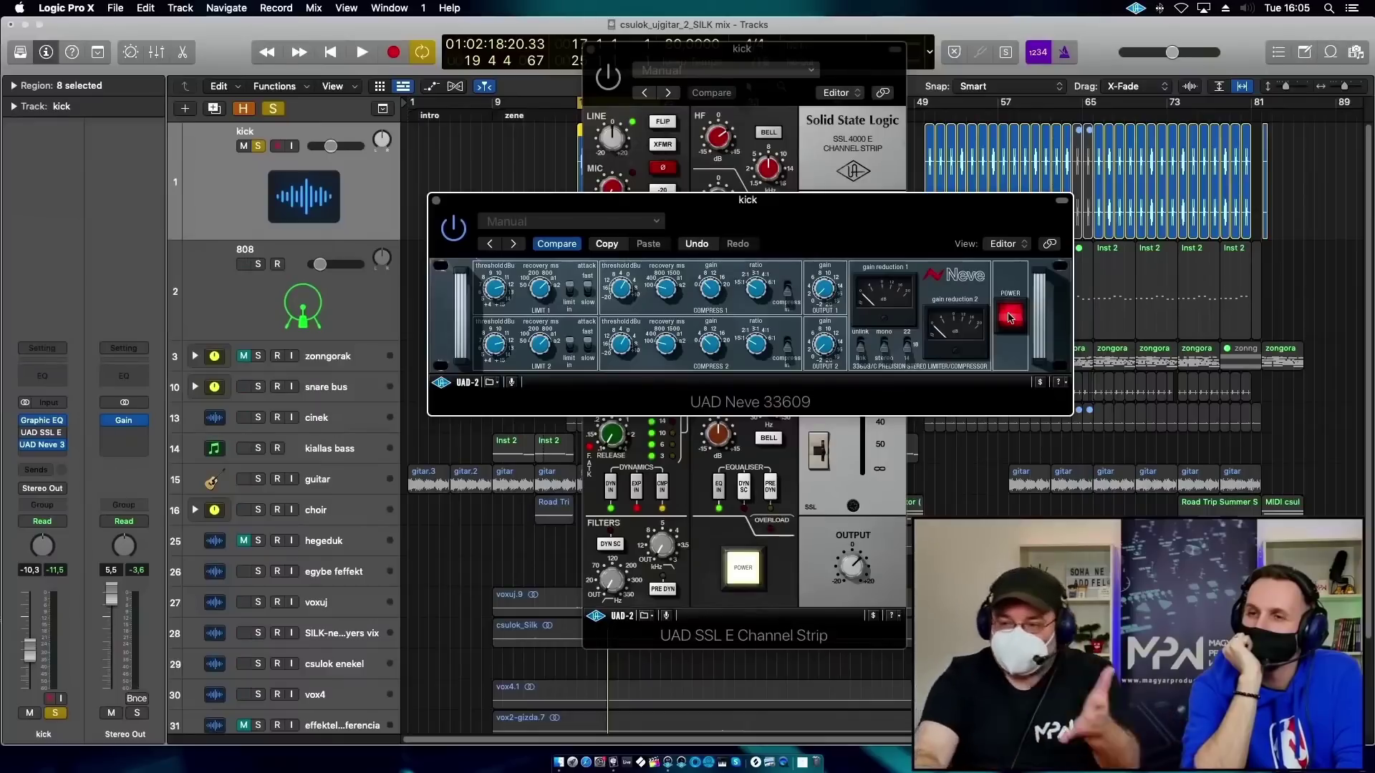
# Switch in the Neve 33609's limiter and compare the playing kick with the unit powered off and on.
pyautogui.click(571, 289)
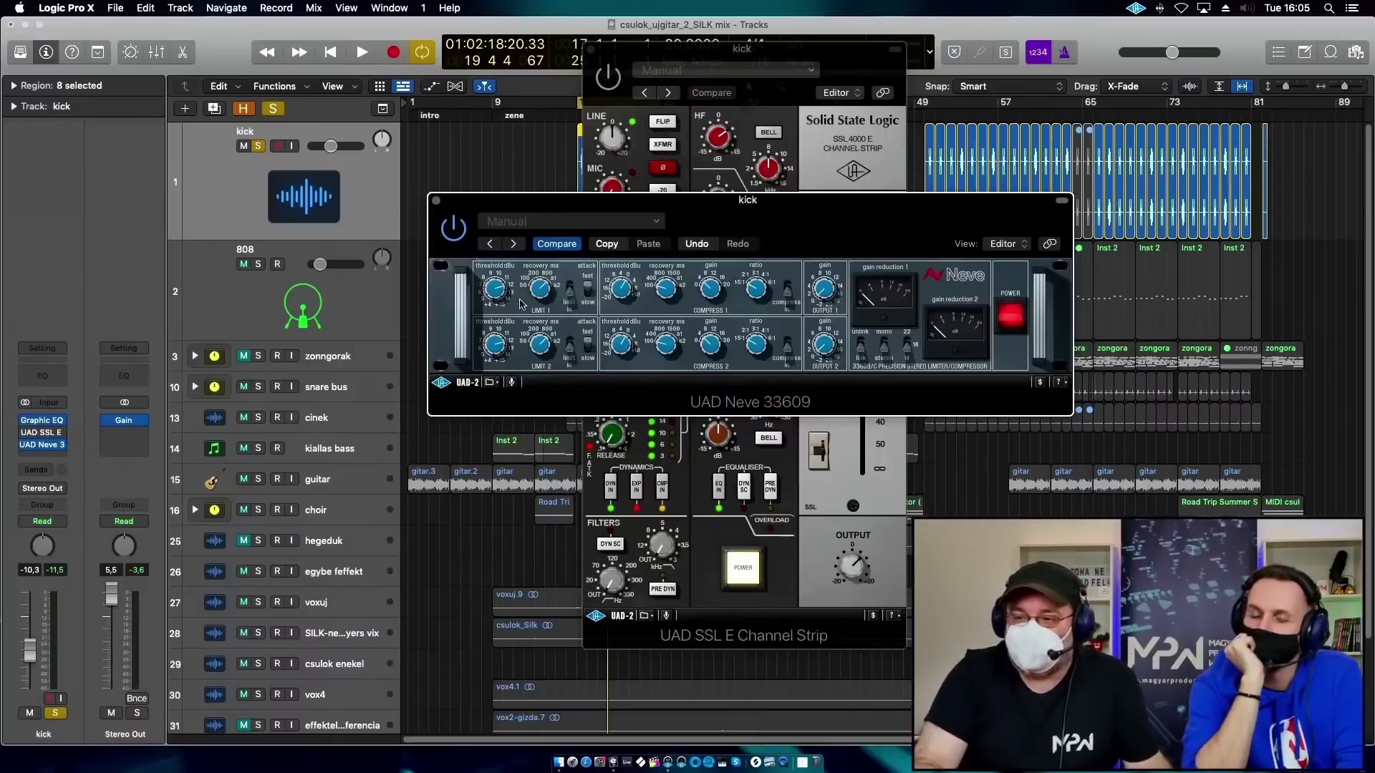
pyautogui.press('space')
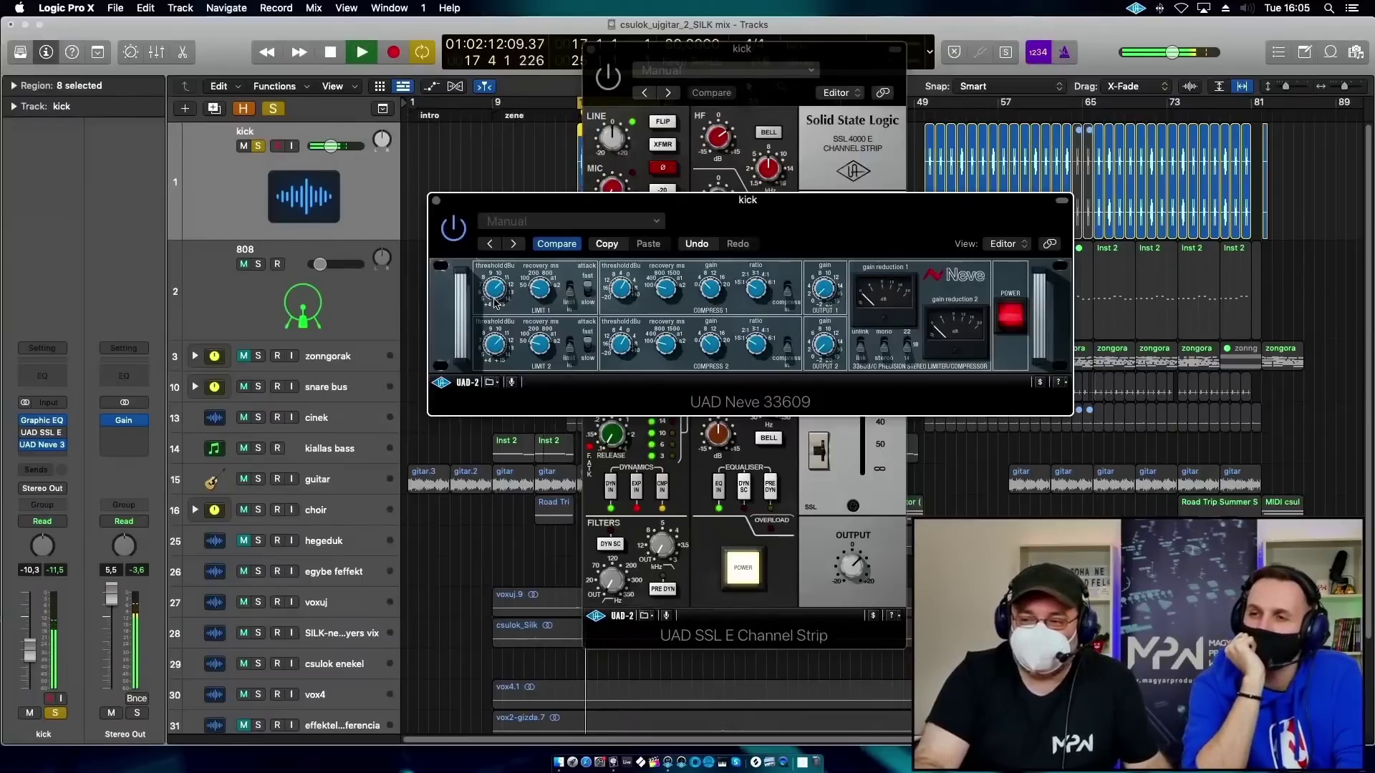
pyautogui.click(1009, 321)
pyautogui.click(1009, 316)
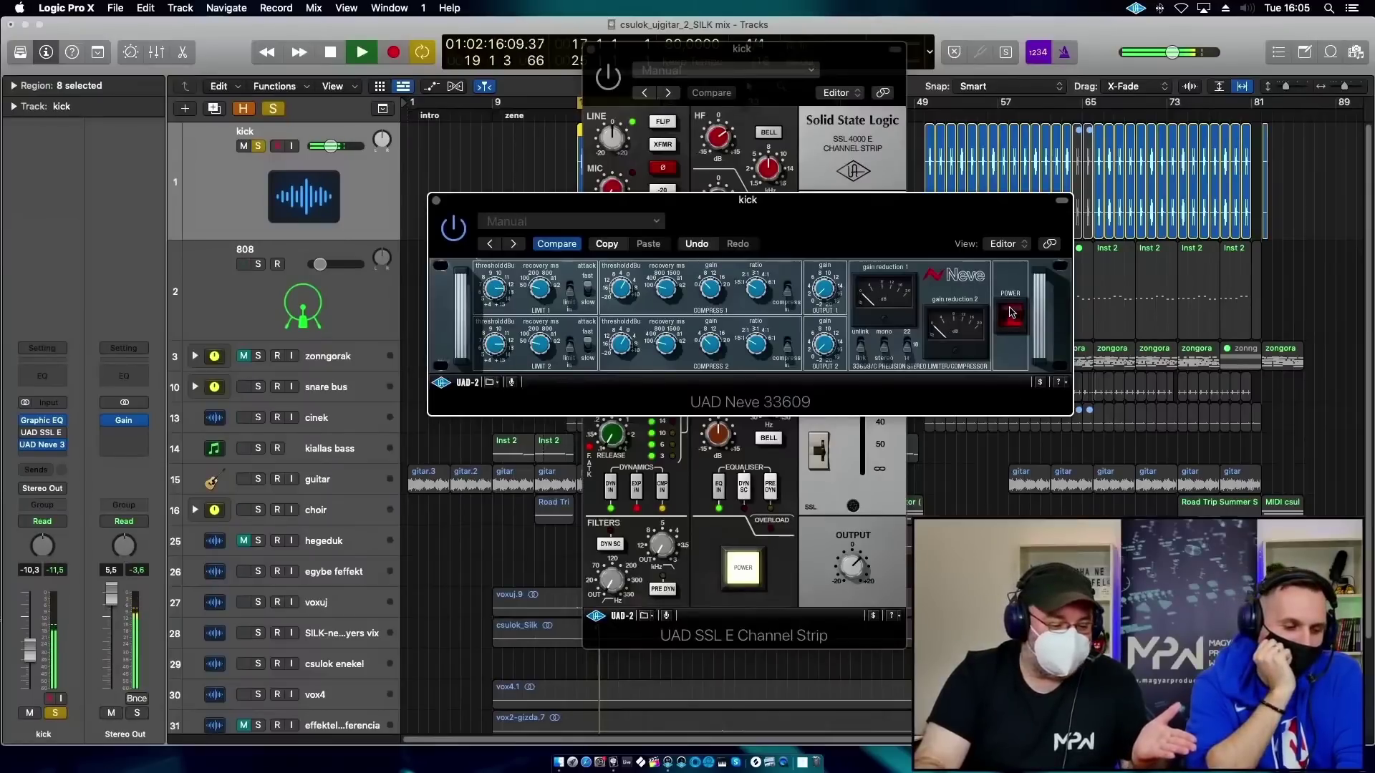
pyautogui.click(1004, 309)
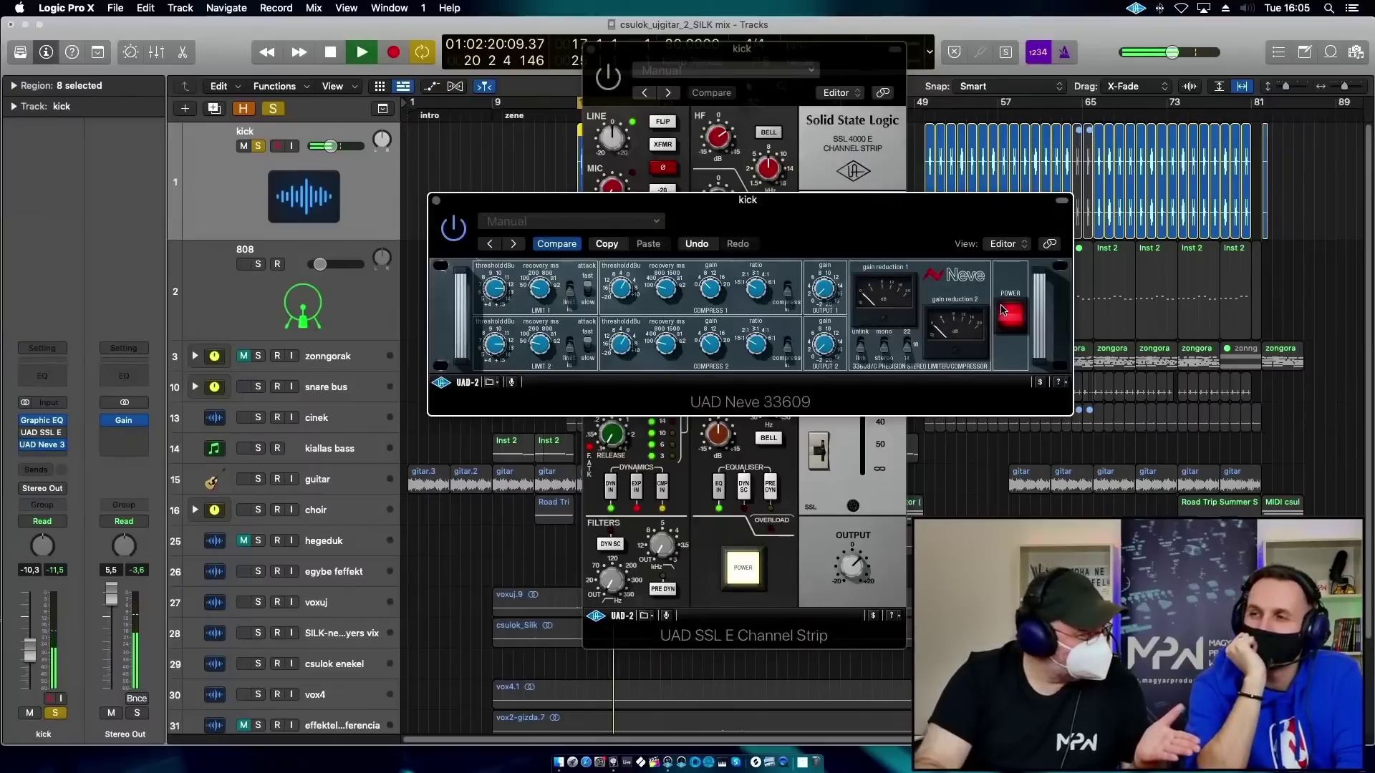
pyautogui.press('space')
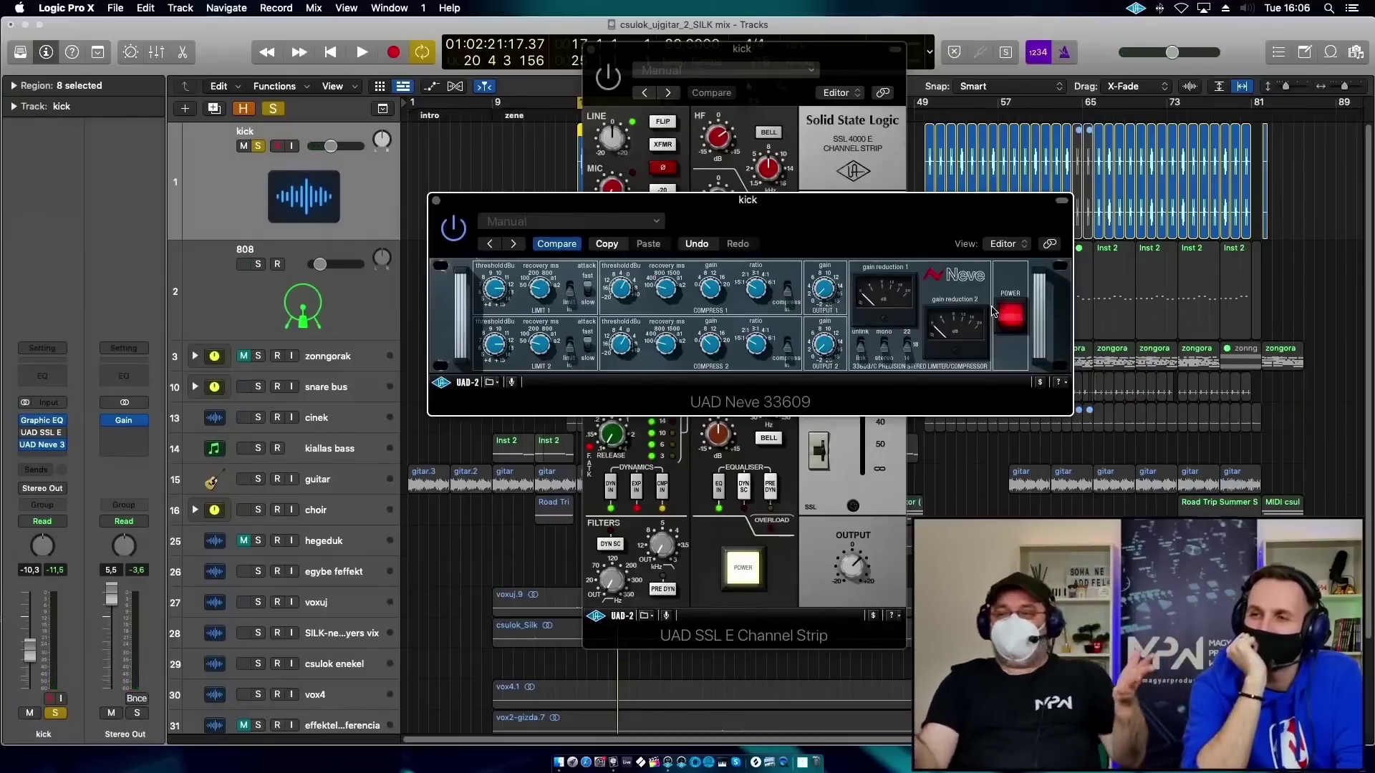
# Move the Neve window aside, unsolo the kick, and compare the Neve 33609 and SSL strip in the full mix by bypassing them alternately.
pyautogui.moveTo(760, 200); pyautogui.dragTo(1135, 46)
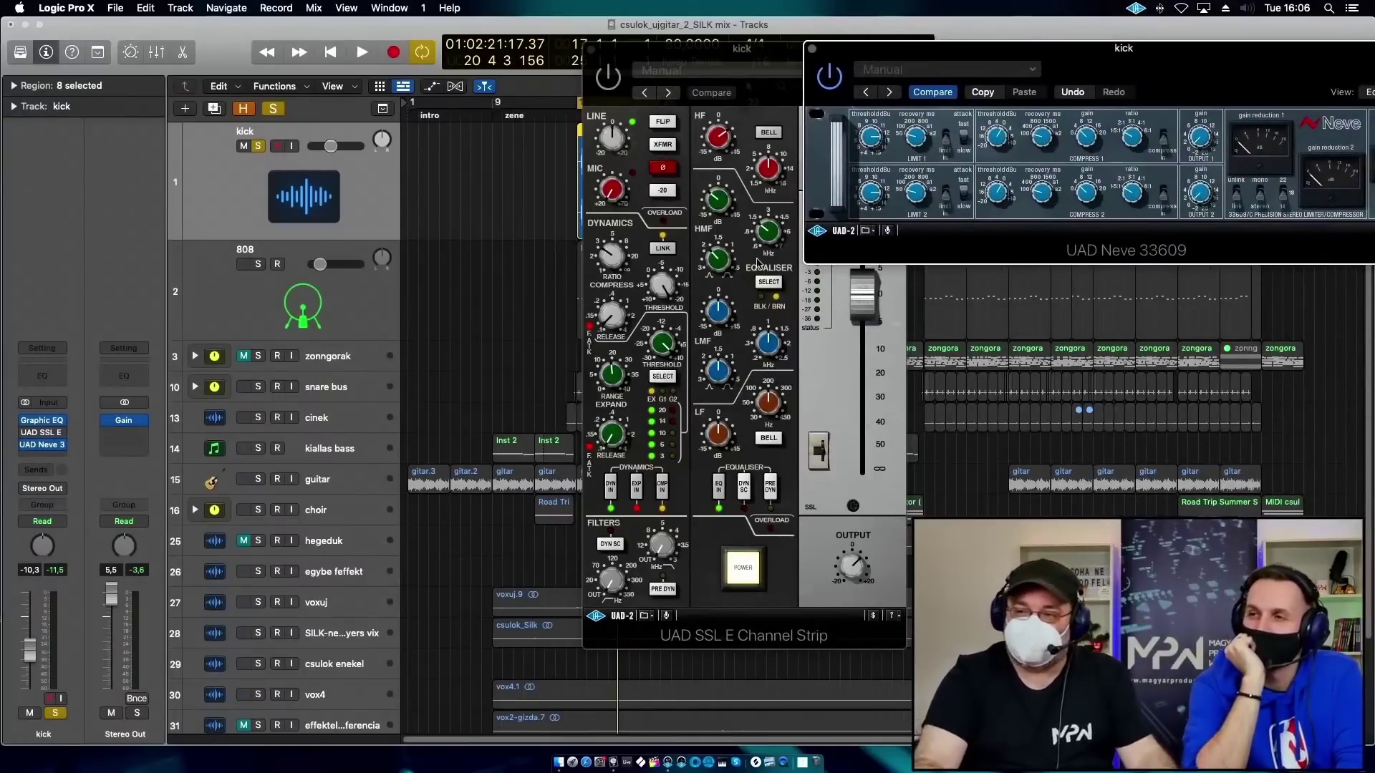
pyautogui.click(260, 147)
pyautogui.press('space')
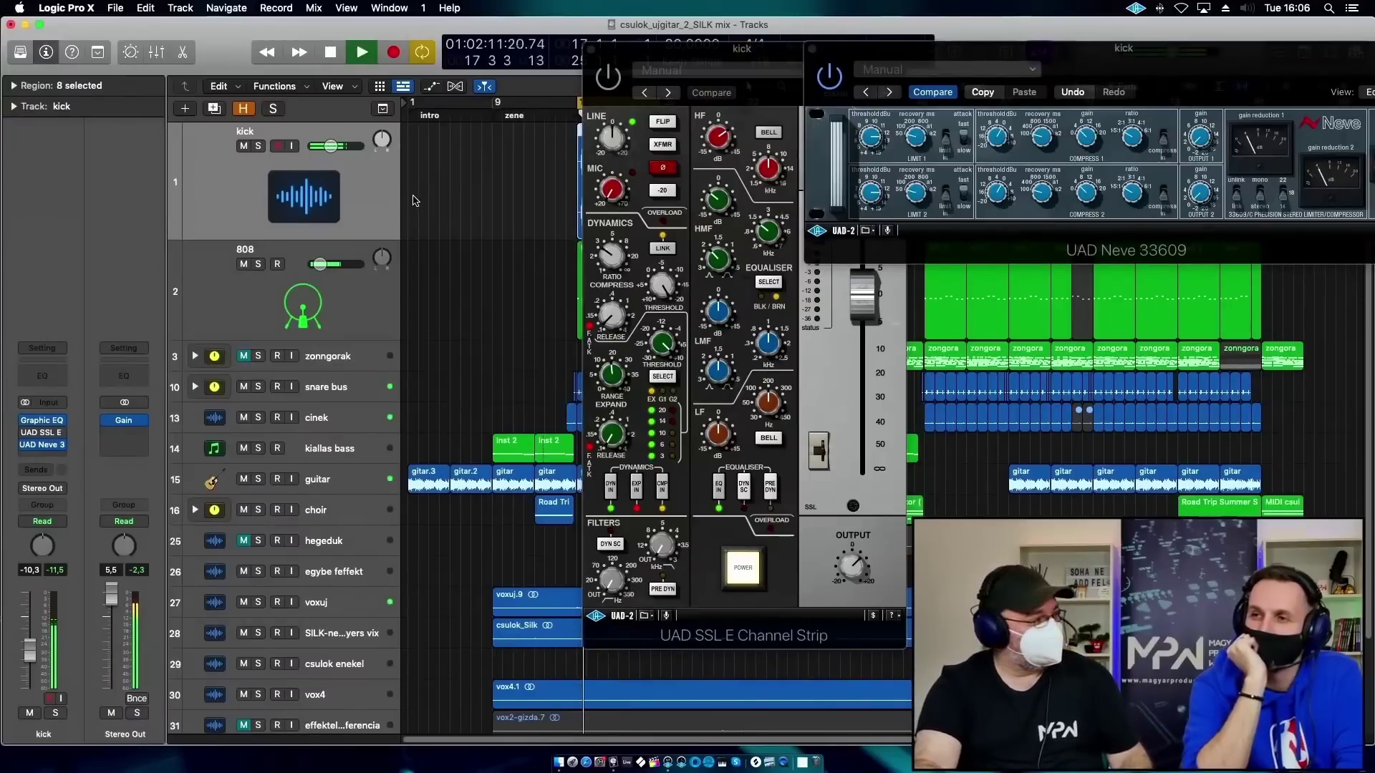
pyautogui.click(831, 76)
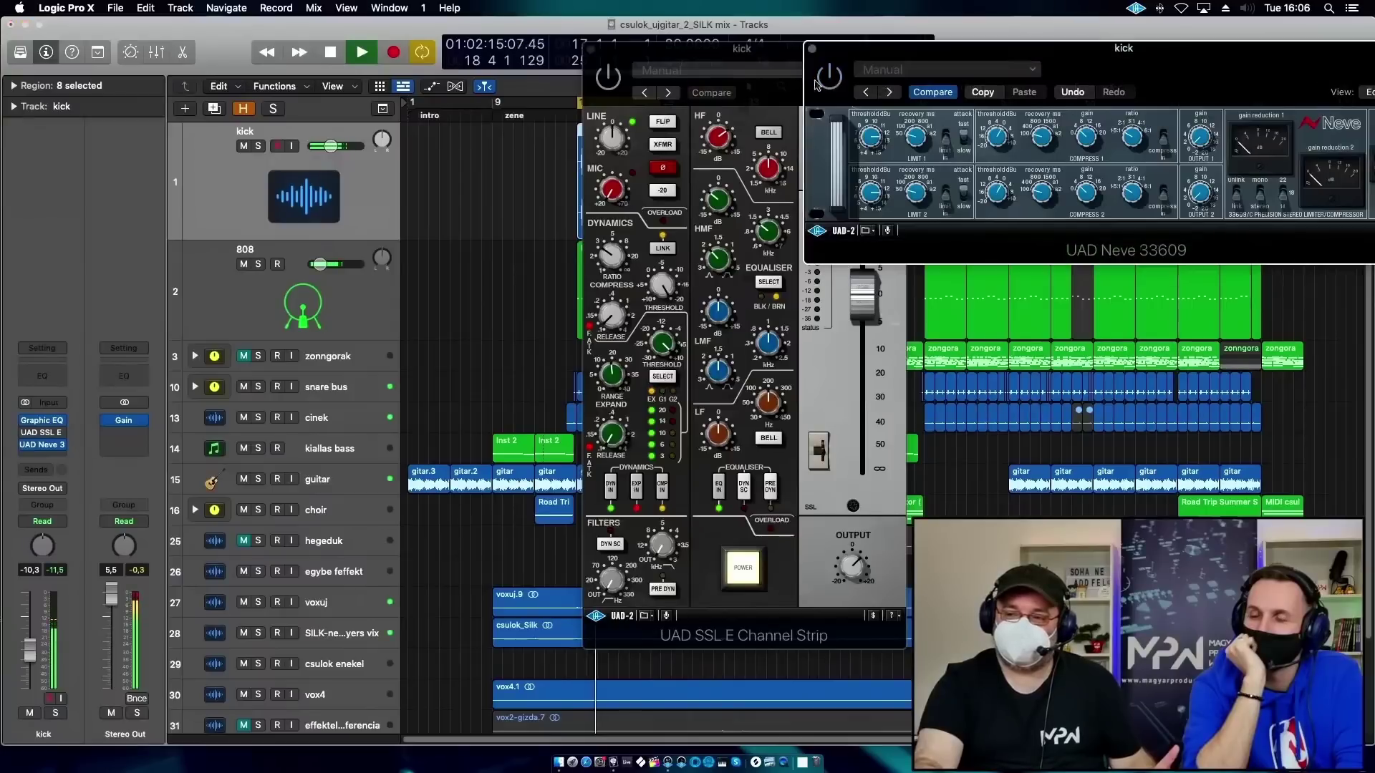
pyautogui.click(622, 83)
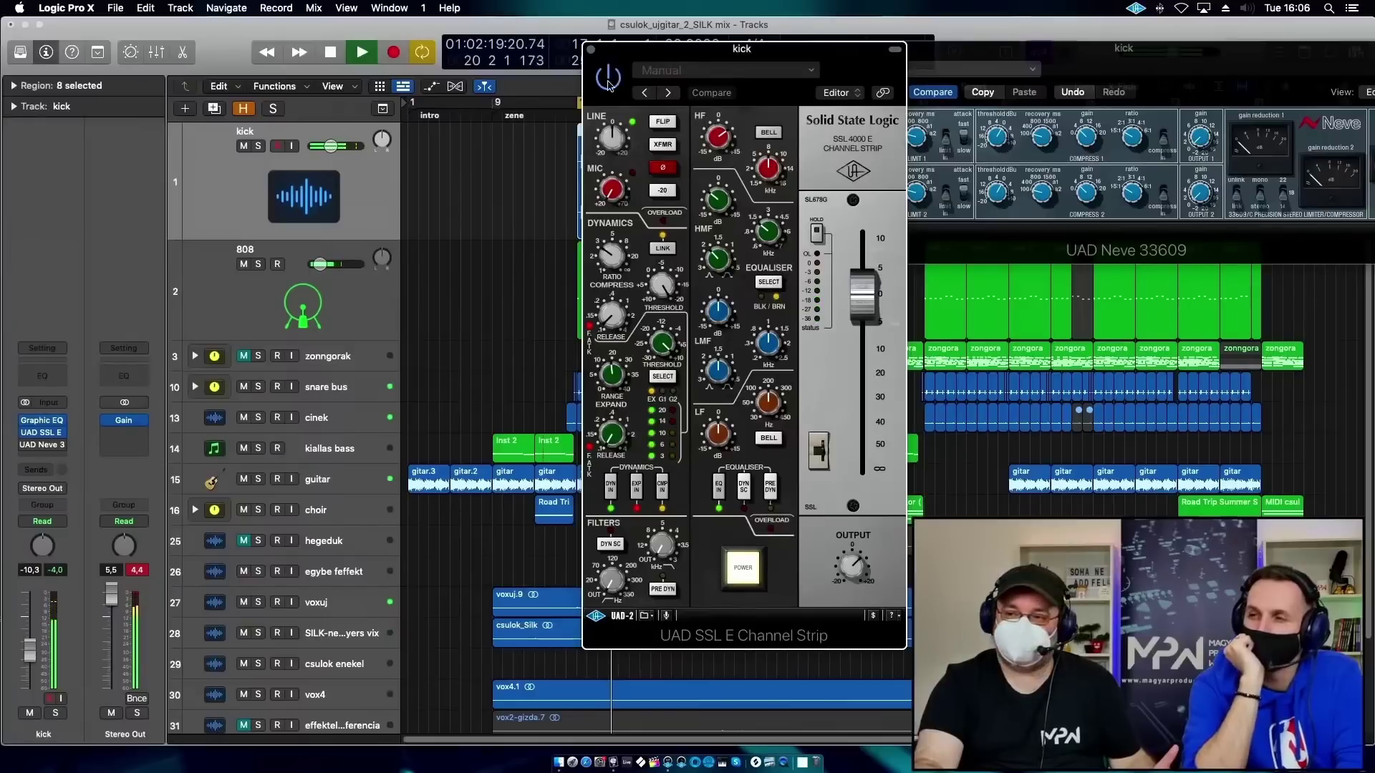
pyautogui.click(918, 71)
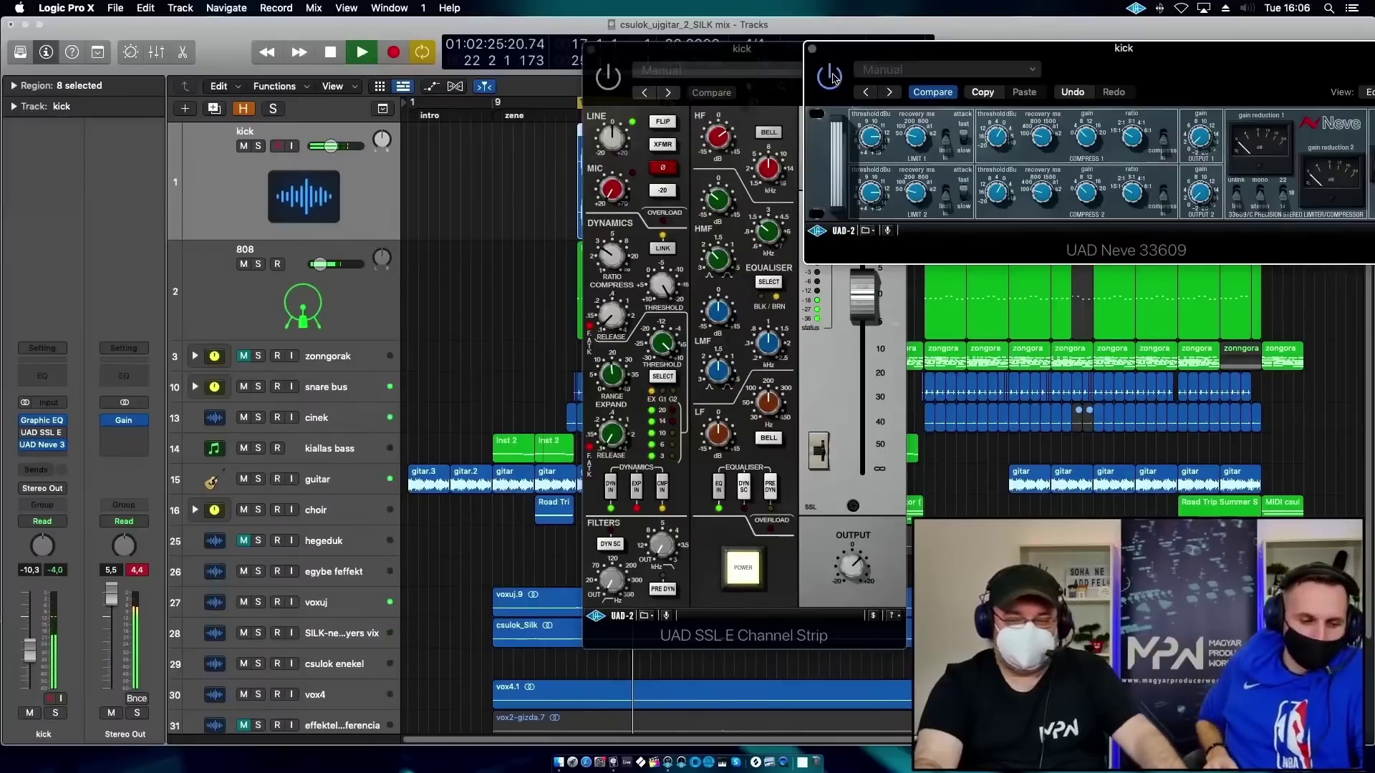
pyautogui.press('space')
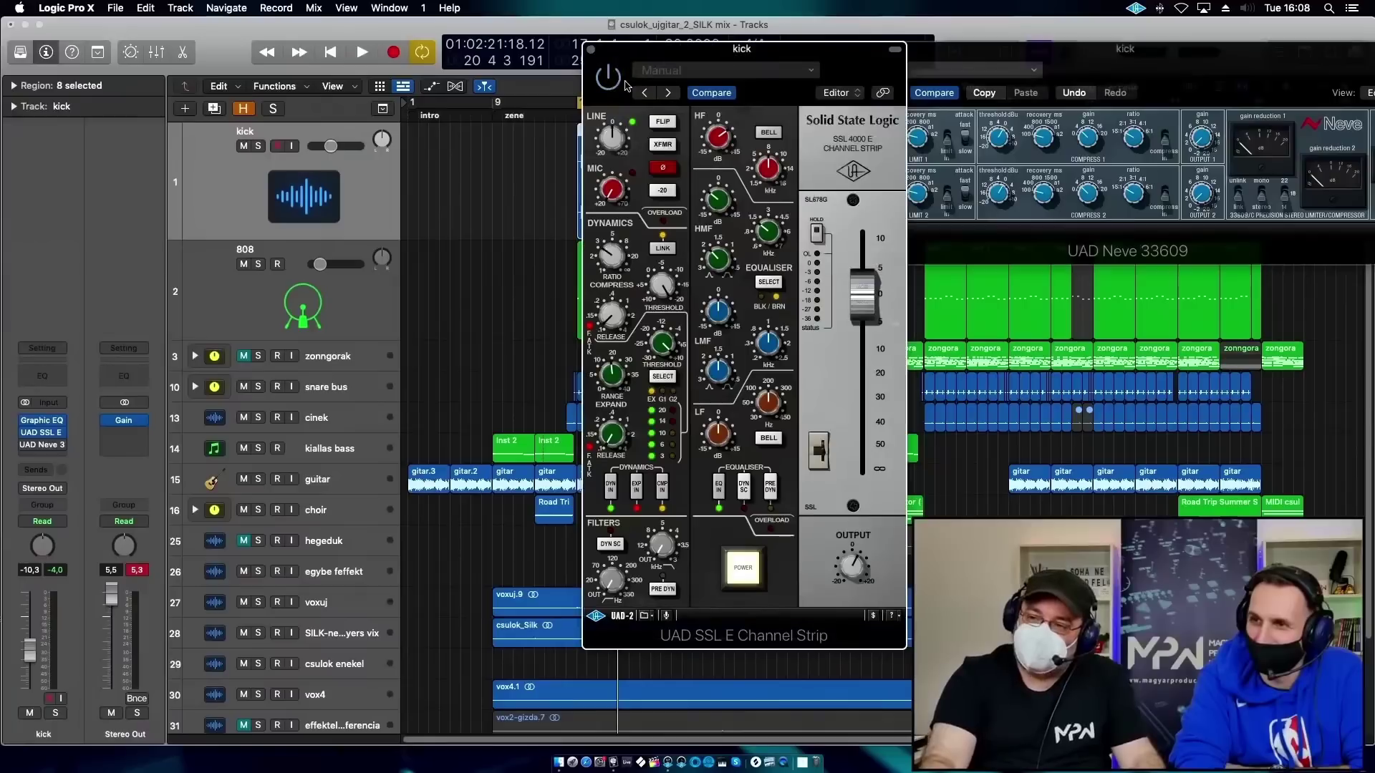
# Close the SSL E Channel Strip window, reposition the Neve 33609 window over the tracks, and briefly play the full mix.
pyautogui.click(1066, 56)
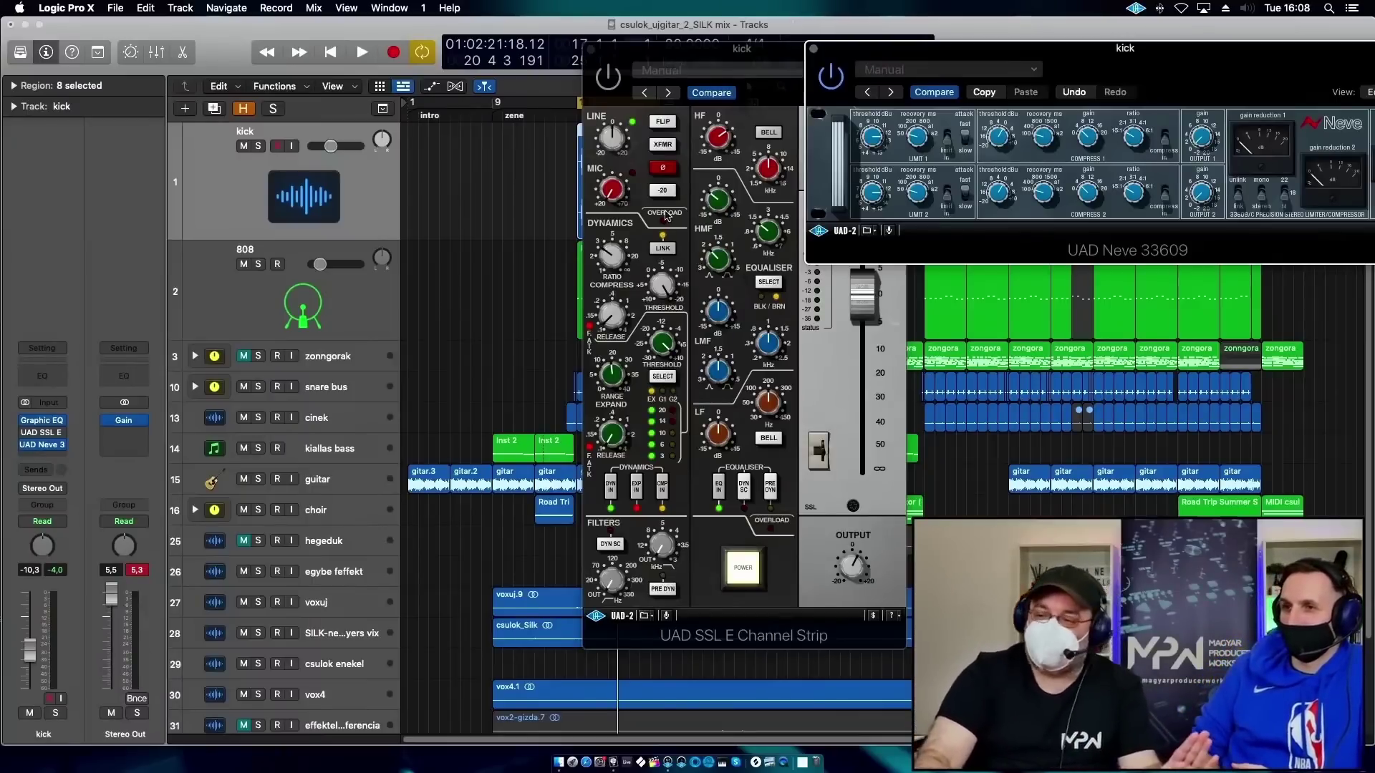
pyautogui.moveTo(593, 62); pyautogui.dragTo(371, 68)
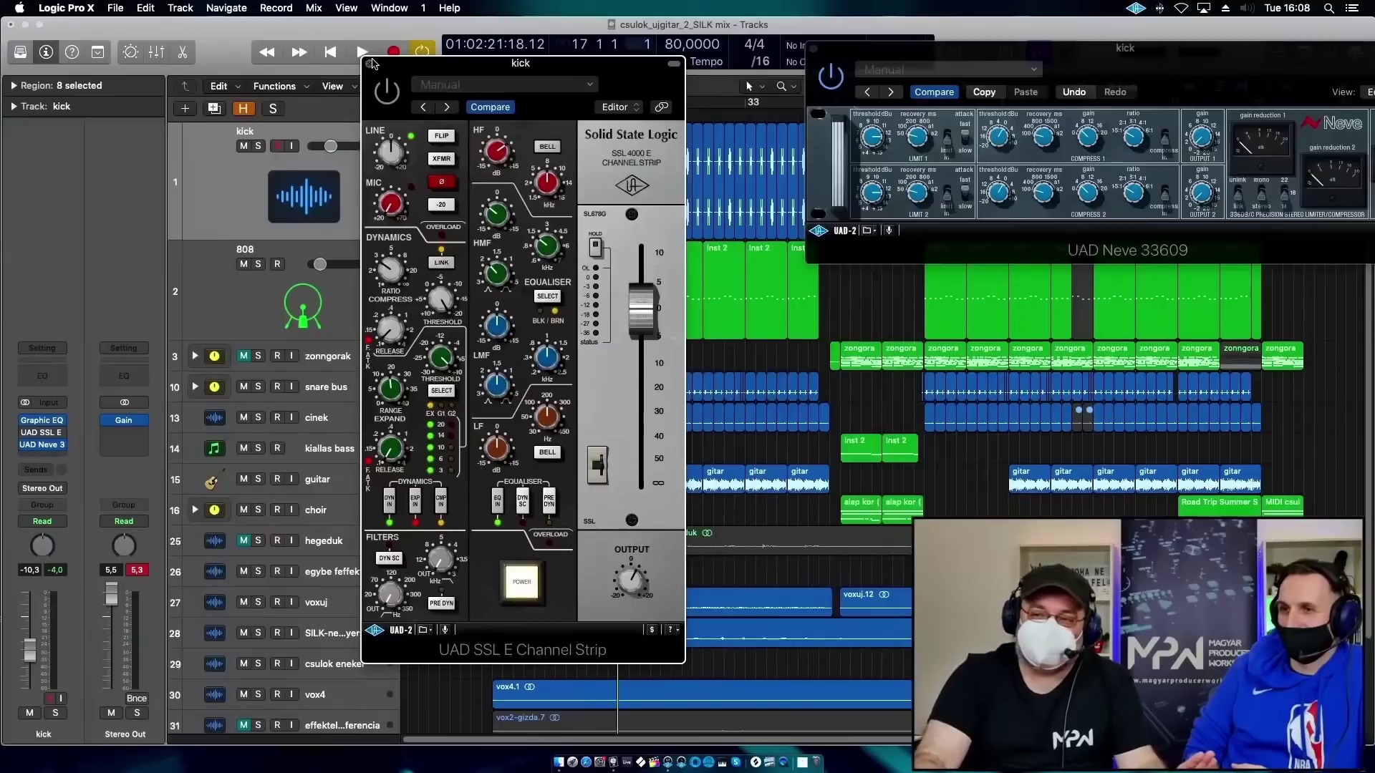
pyautogui.press('super+w')
pyautogui.moveTo(897, 57); pyautogui.dragTo(656, 84)
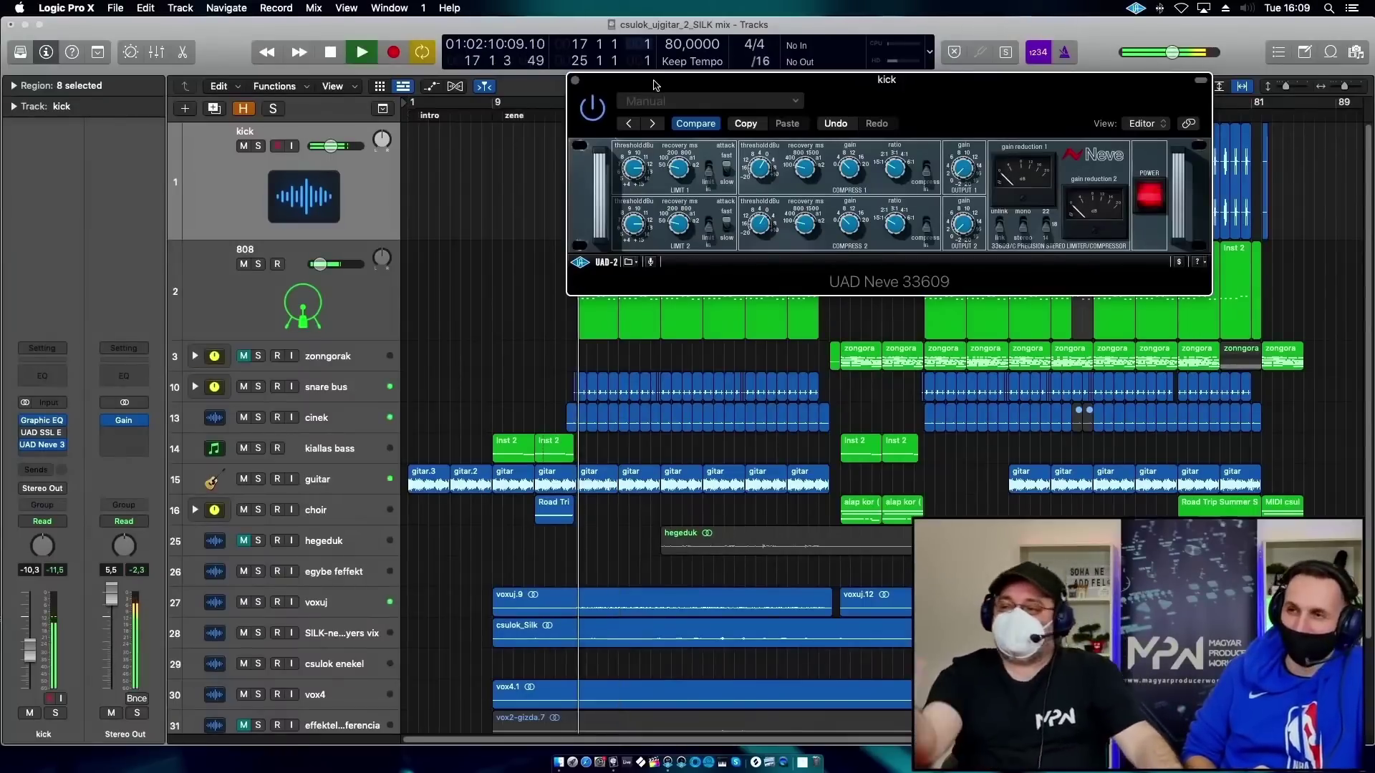
pyautogui.press('space')
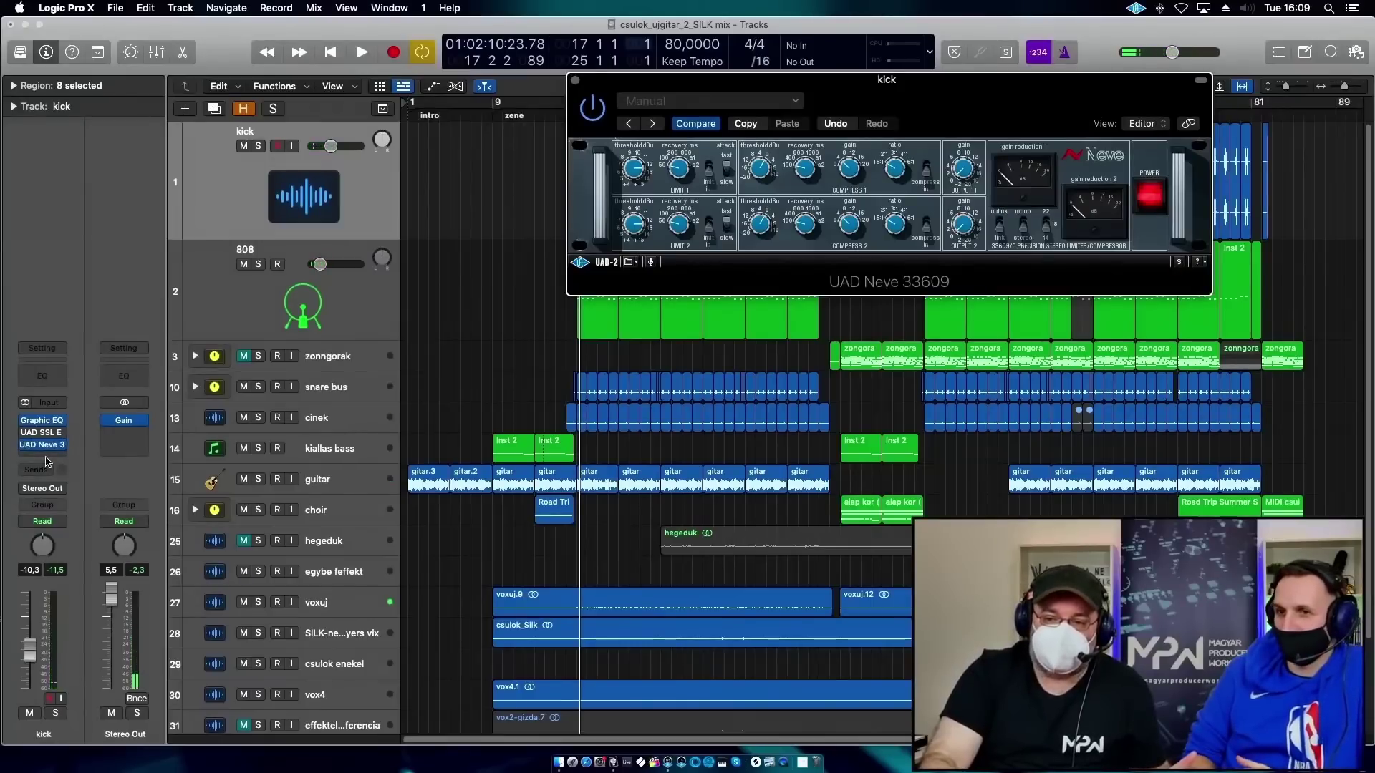
# Insert a UAD Neve 1081 EQ between the SSL strip and Neve 33609 on the kick, and briefly play the mix.
pyautogui.click(45, 457)
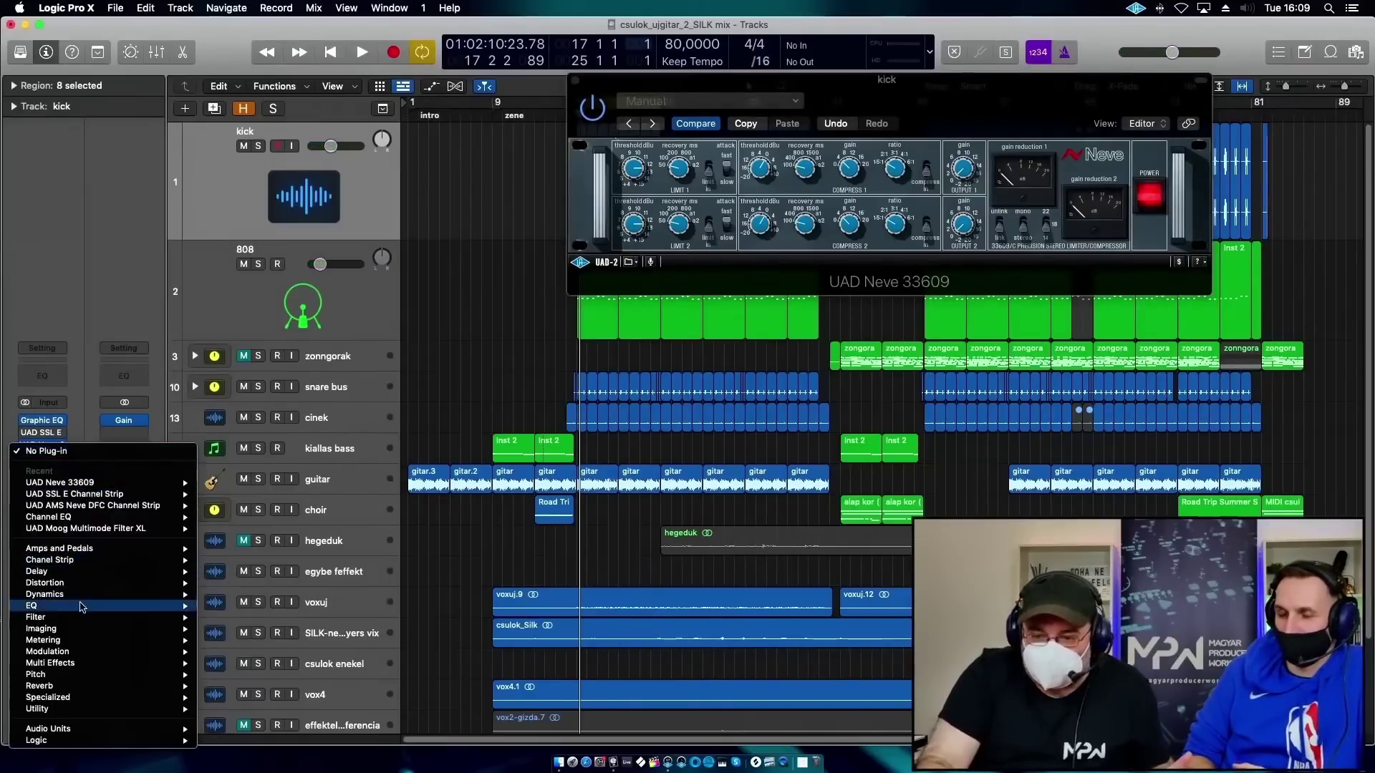
pyautogui.moveTo(79, 611)
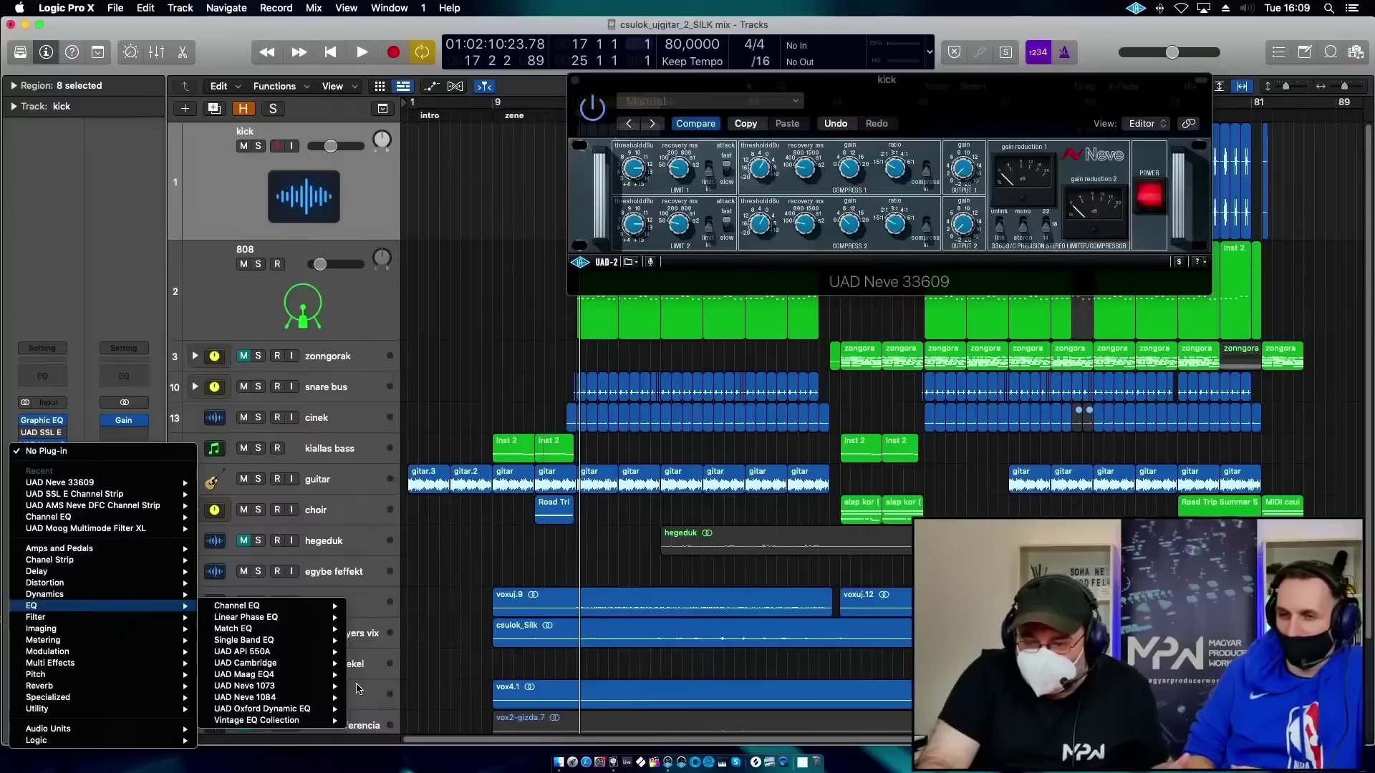
pyautogui.moveTo(302, 677)
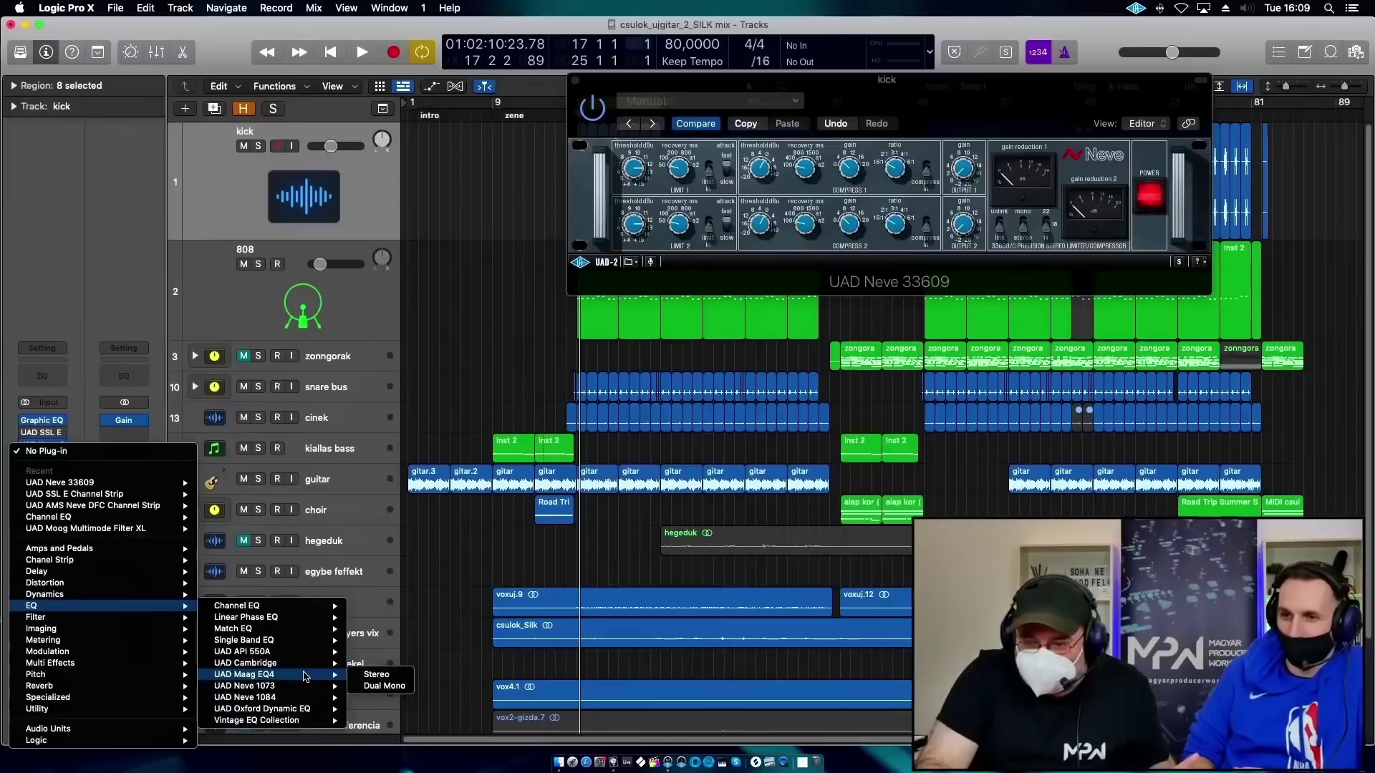
pyautogui.moveTo(104, 736)
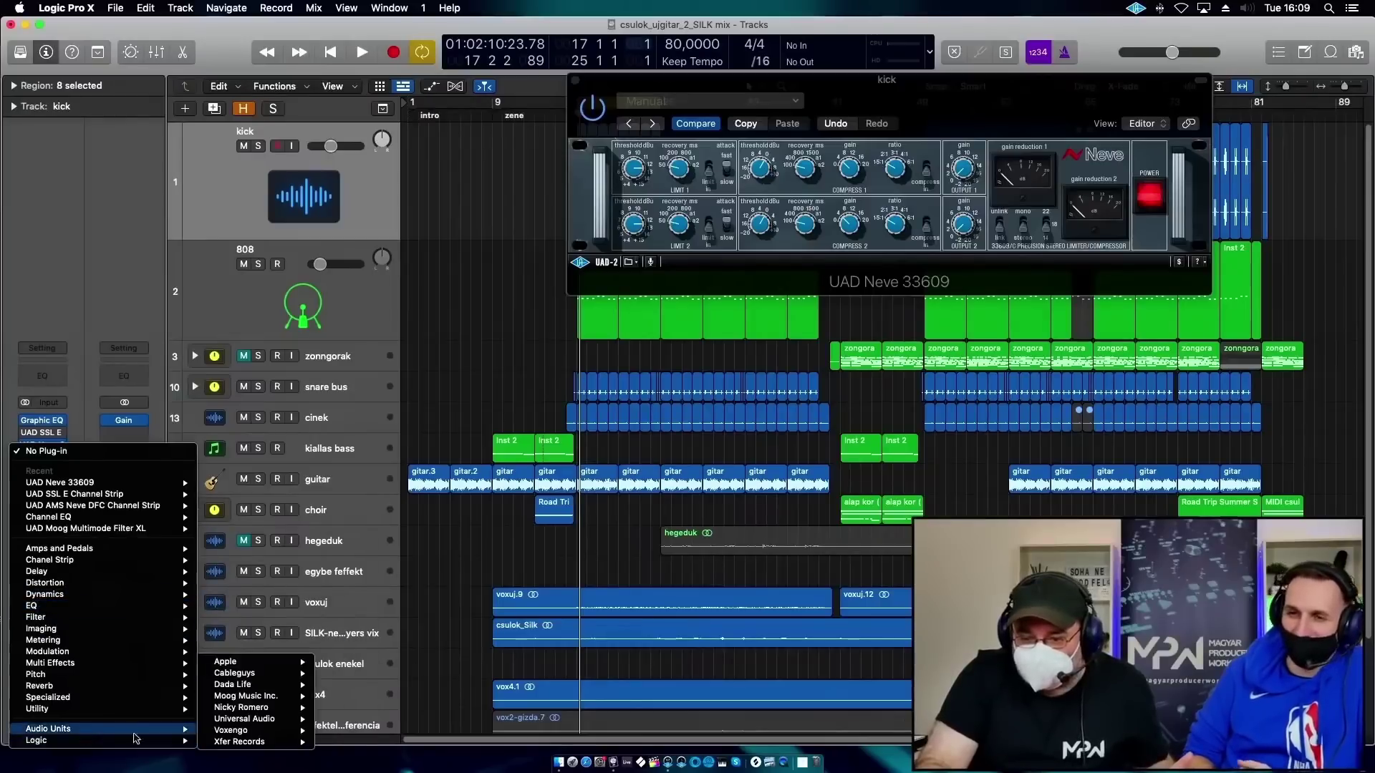
pyautogui.moveTo(250, 719)
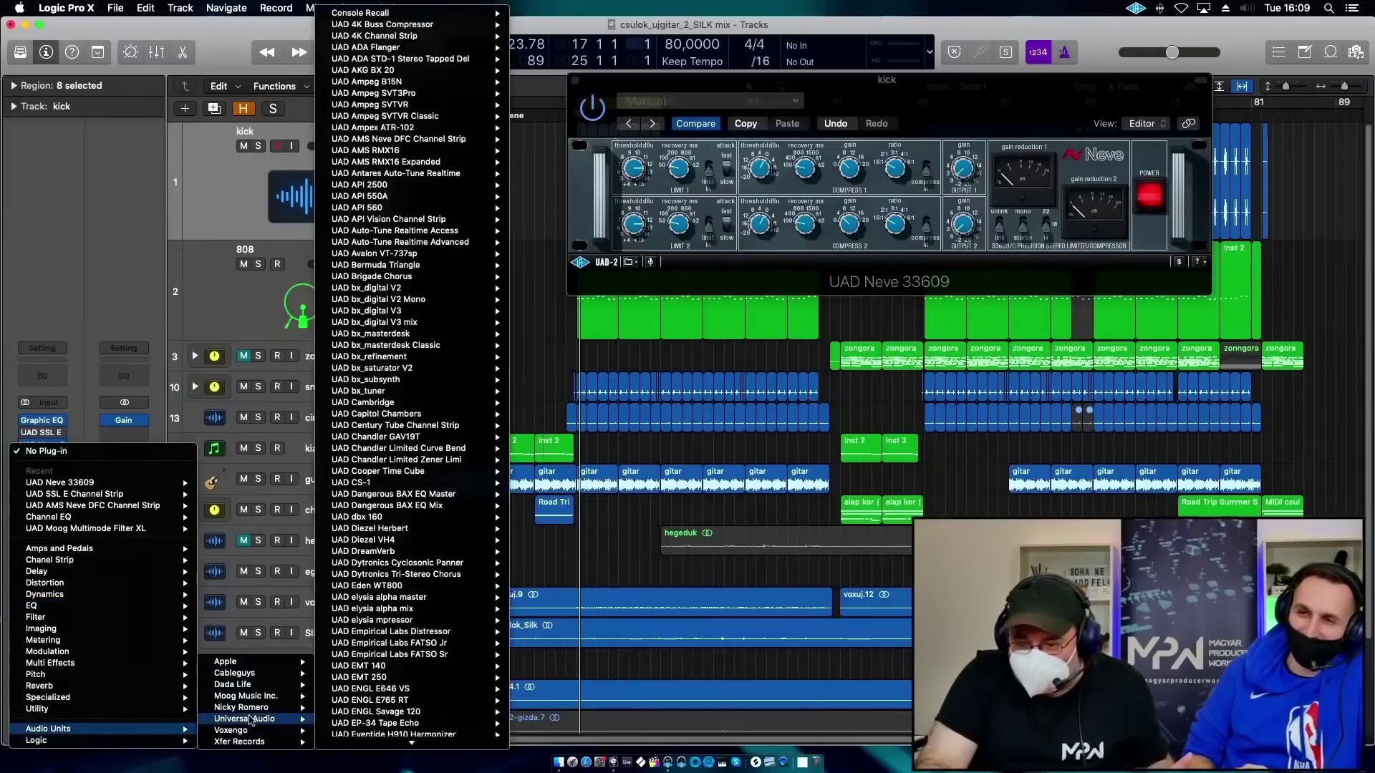
pyautogui.click(380, 723)
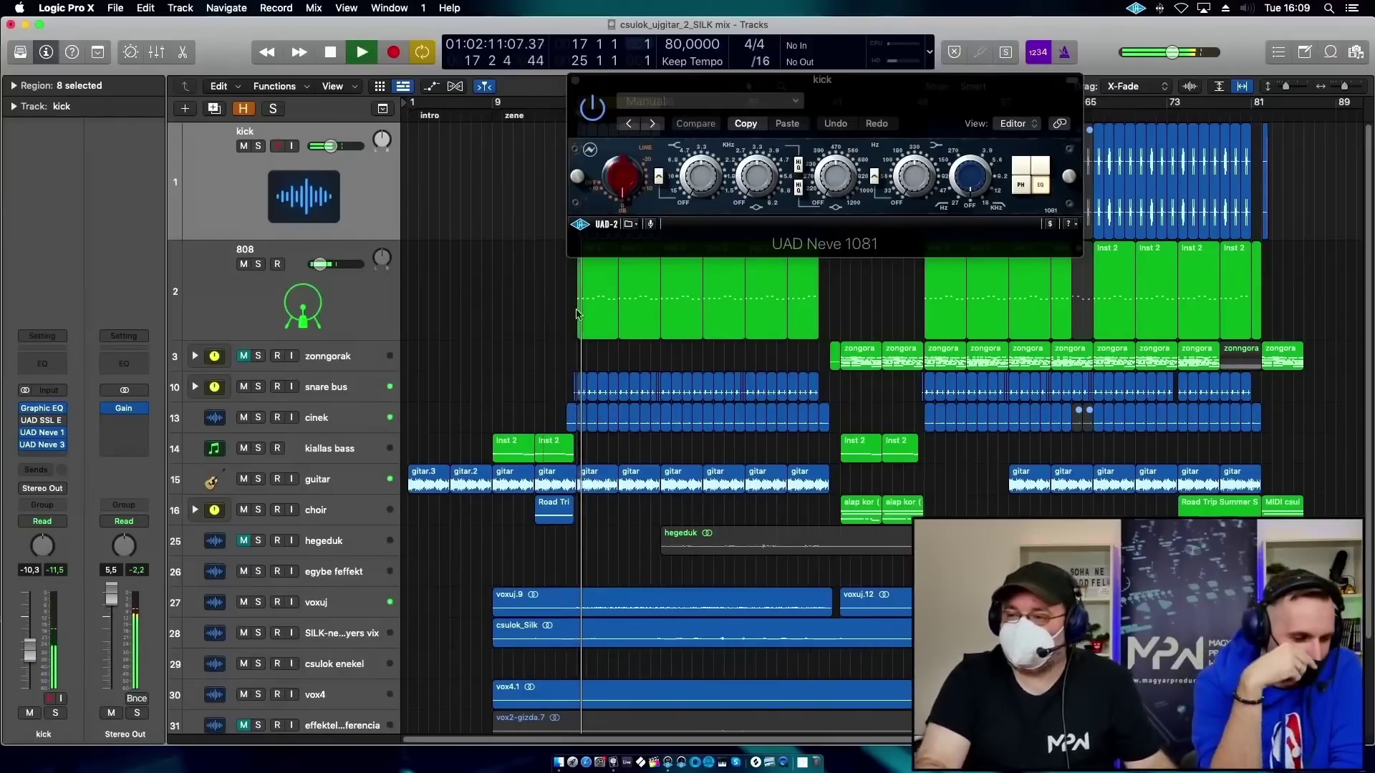
pyautogui.press('space')
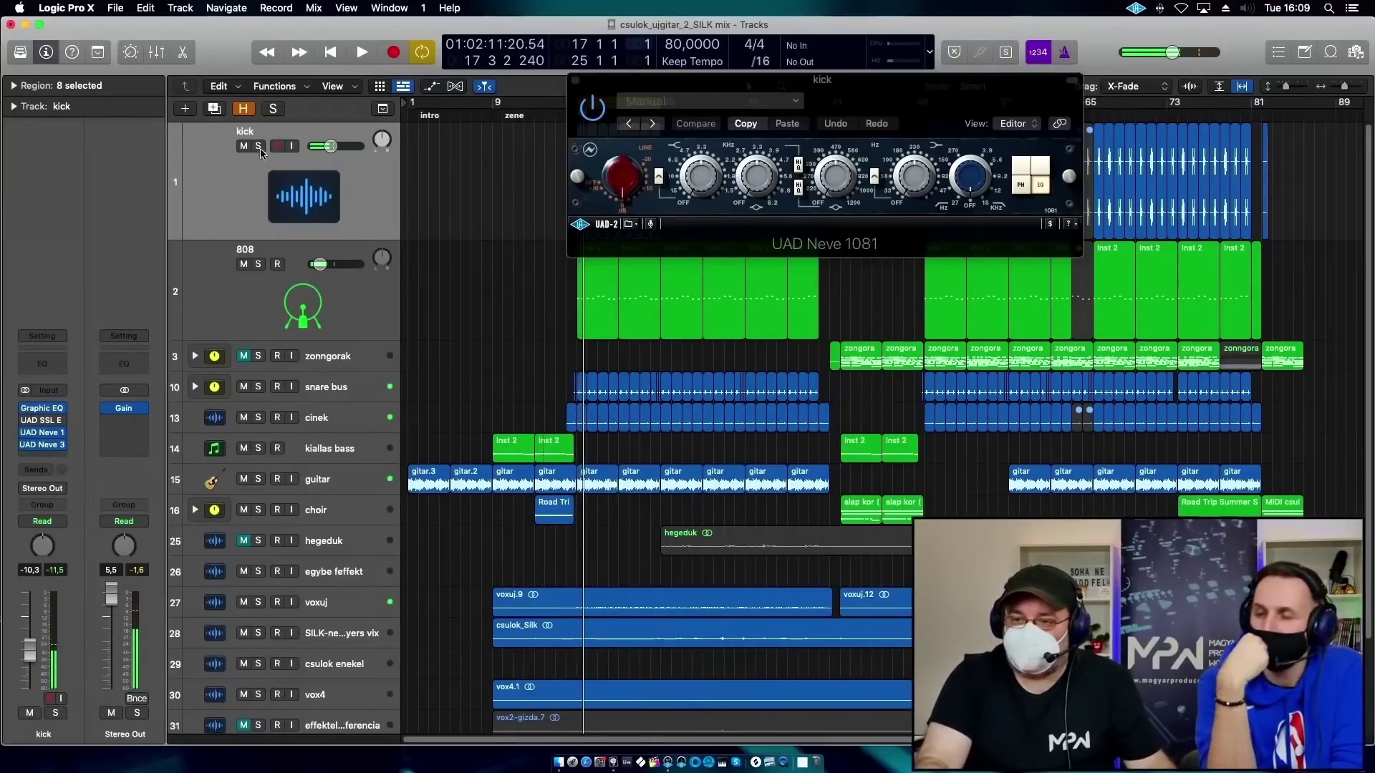
# Solo the kick, adjust the Neve 1081's high-frequency band during playback, and close the EQ window.
pyautogui.click(259, 146)
pyautogui.press('space')
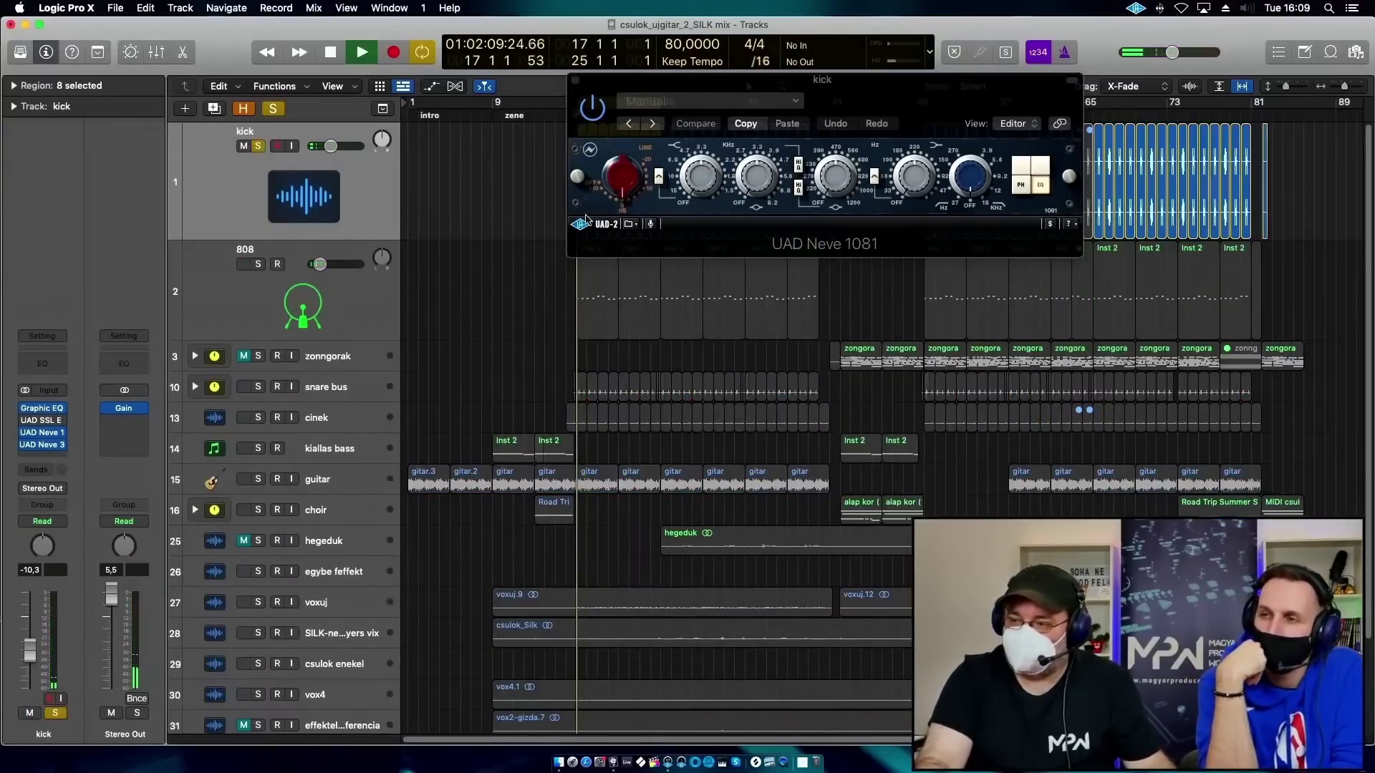
pyautogui.moveTo(686, 179); pyautogui.dragTo(675, 181)
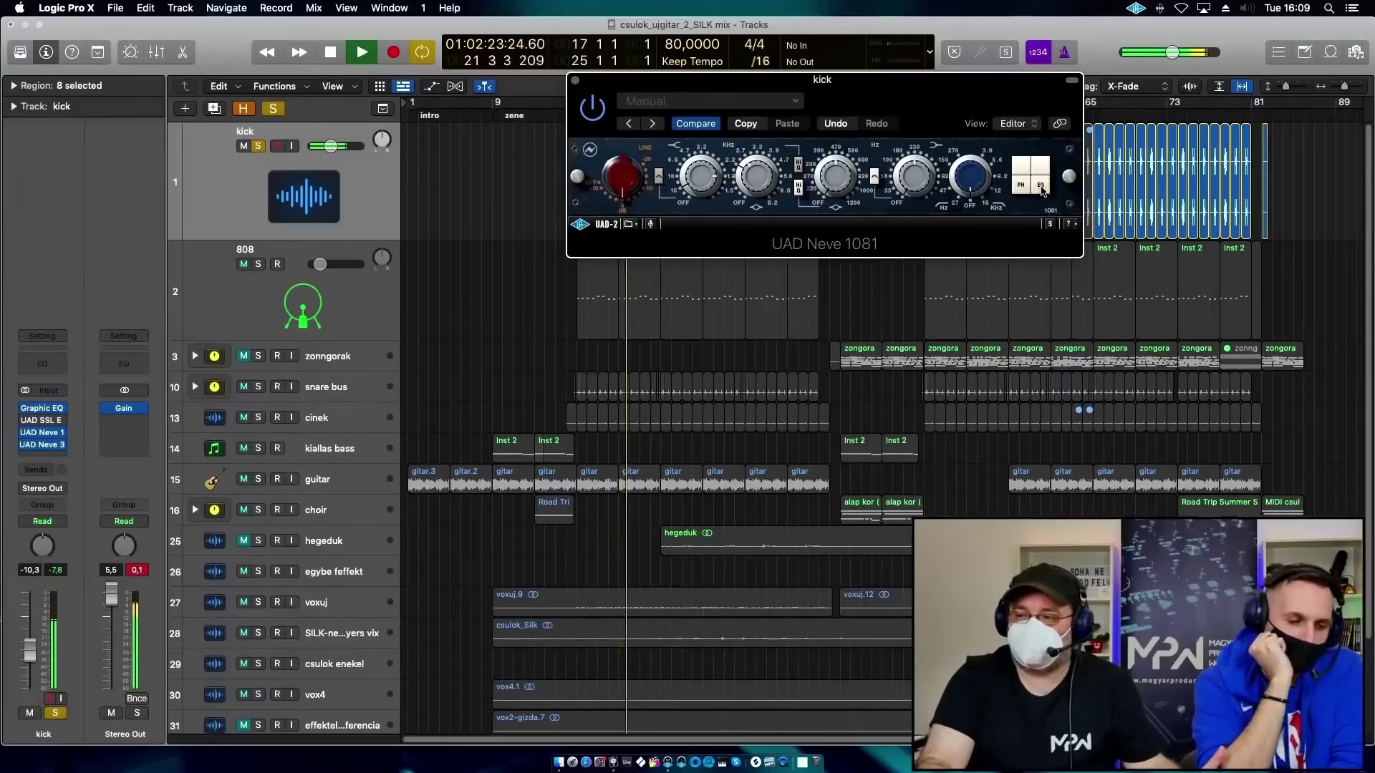
pyautogui.press('space')
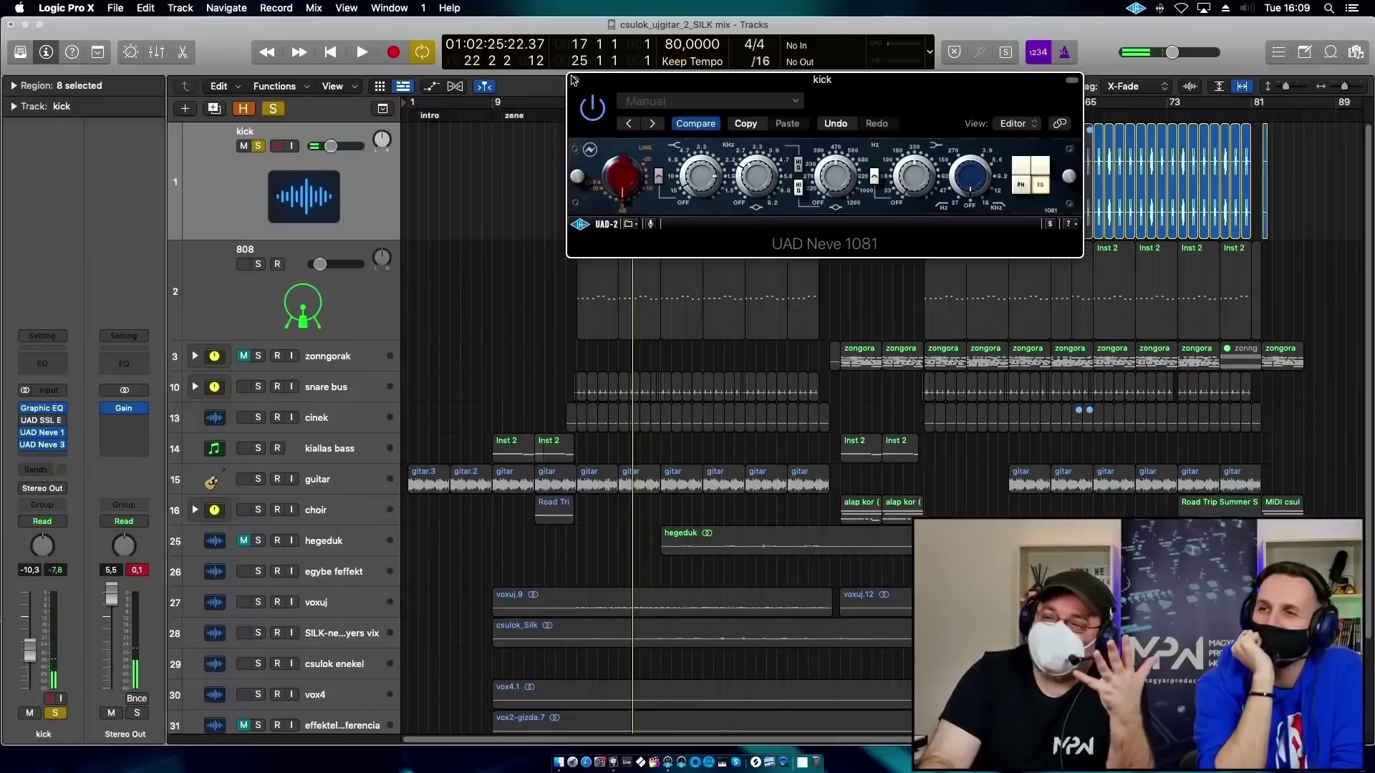
pyautogui.click(576, 83)
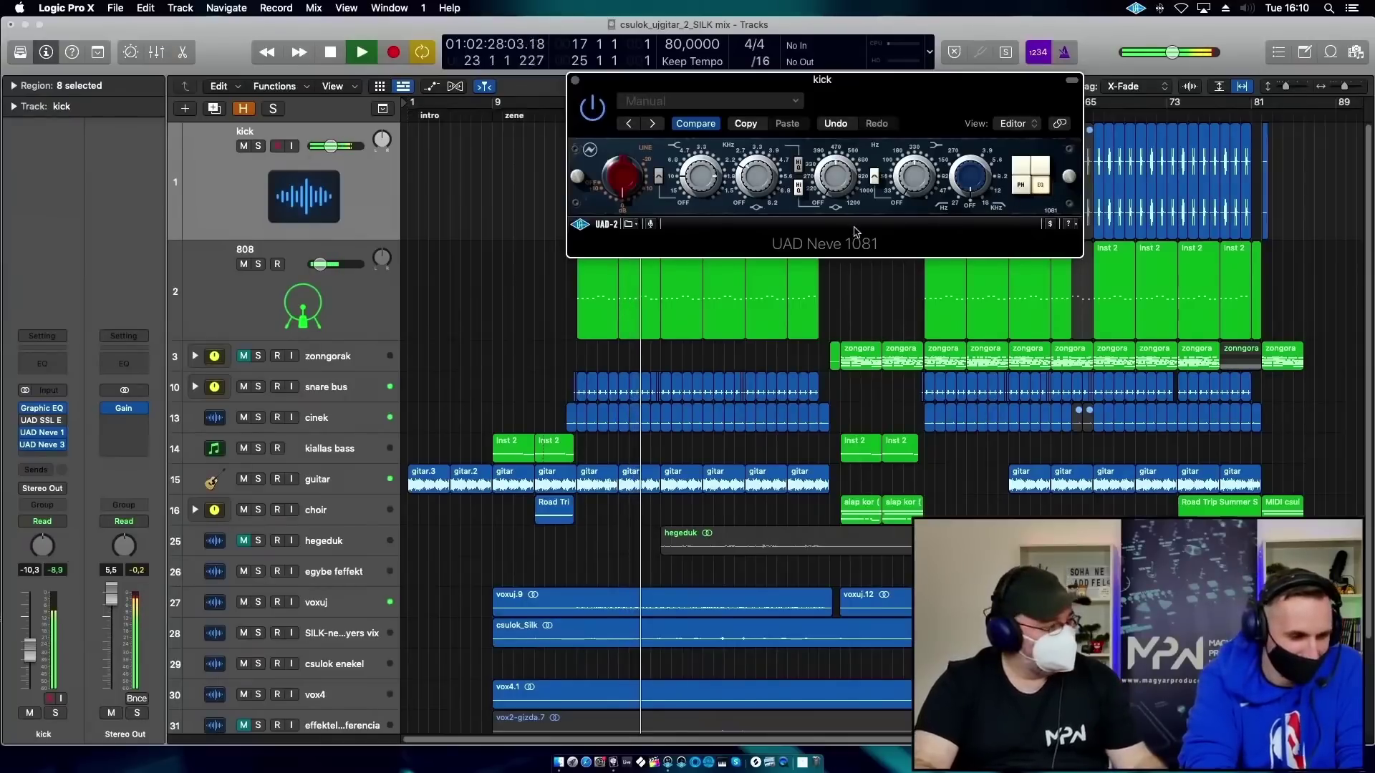
# Reopen the kick's Neve 1081 and audition the kick in the mix with the 808 muted.
pyautogui.press('space')
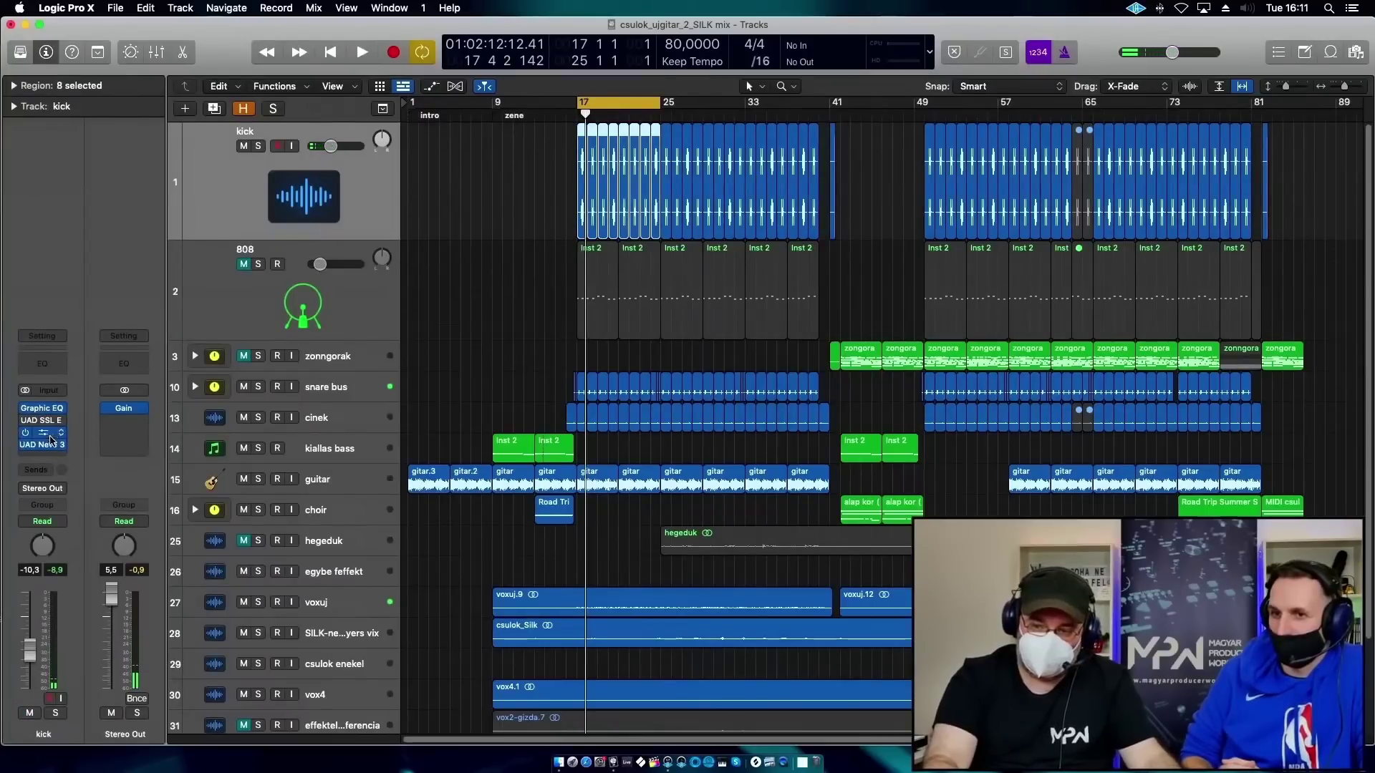
pyautogui.click(51, 440)
pyautogui.press('space')
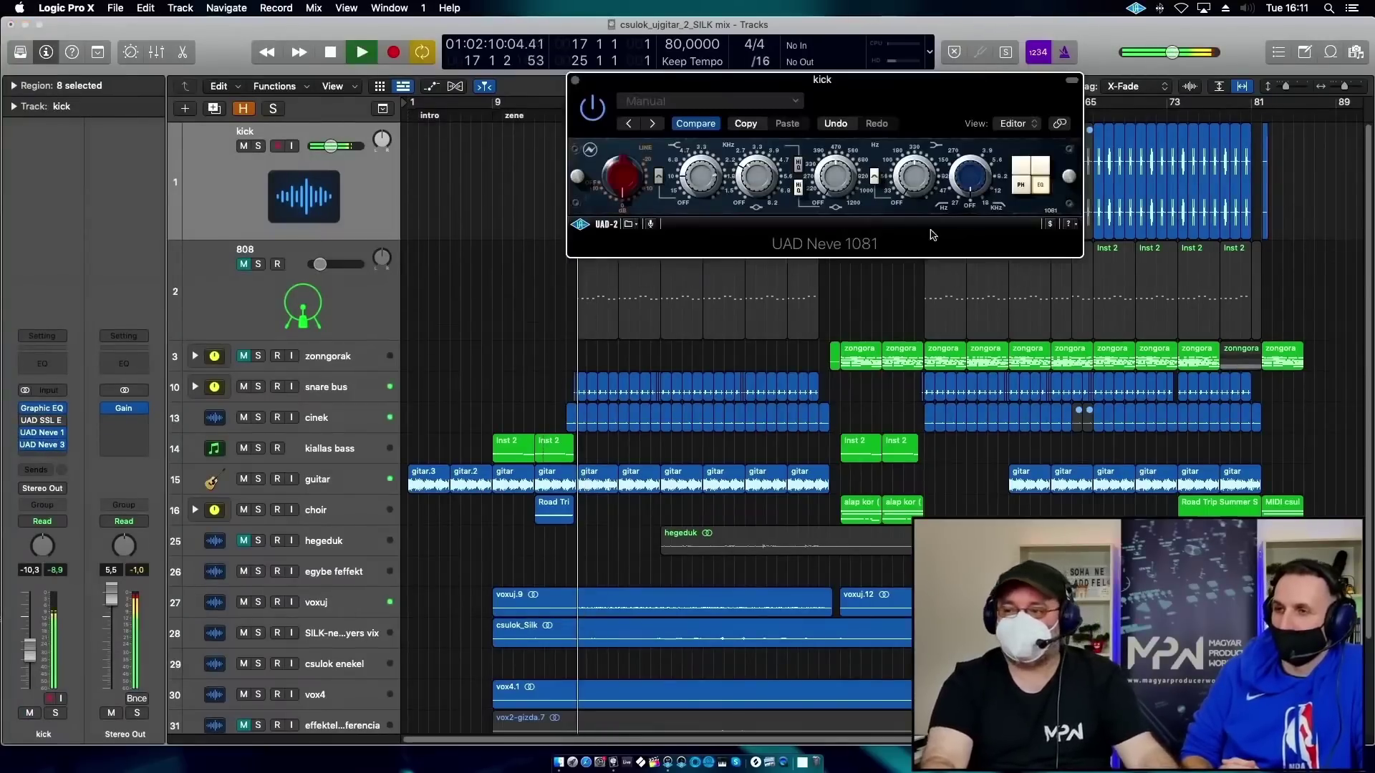
pyautogui.press('space')
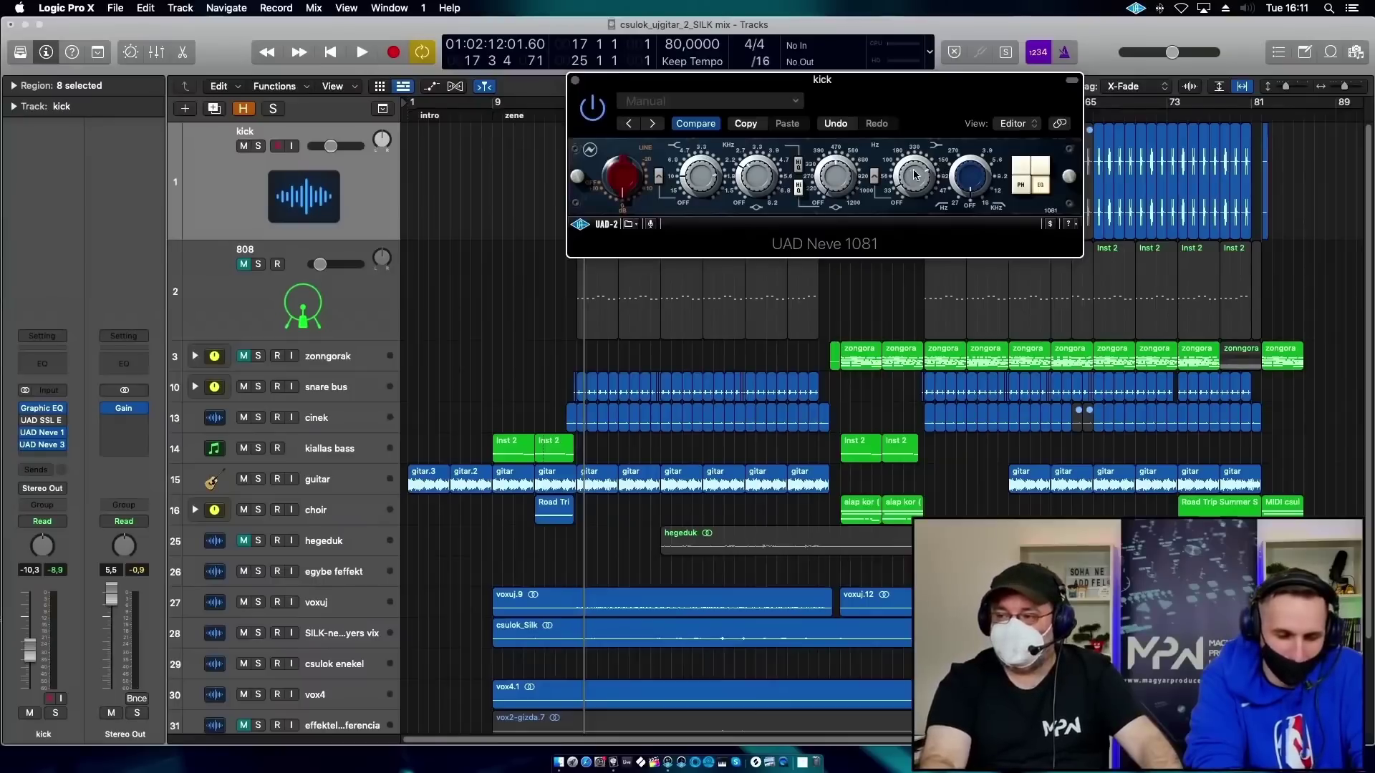
pyautogui.press('space')
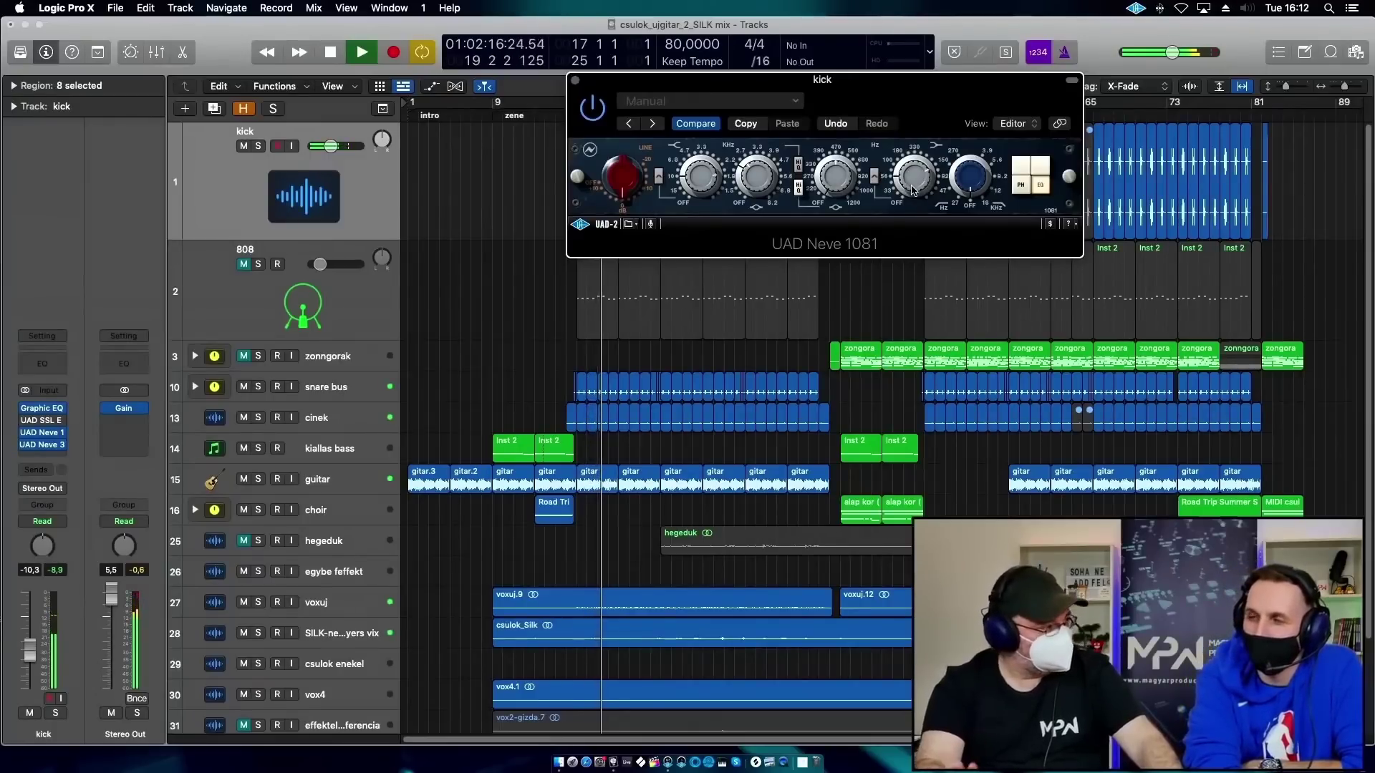
pyautogui.press('space')
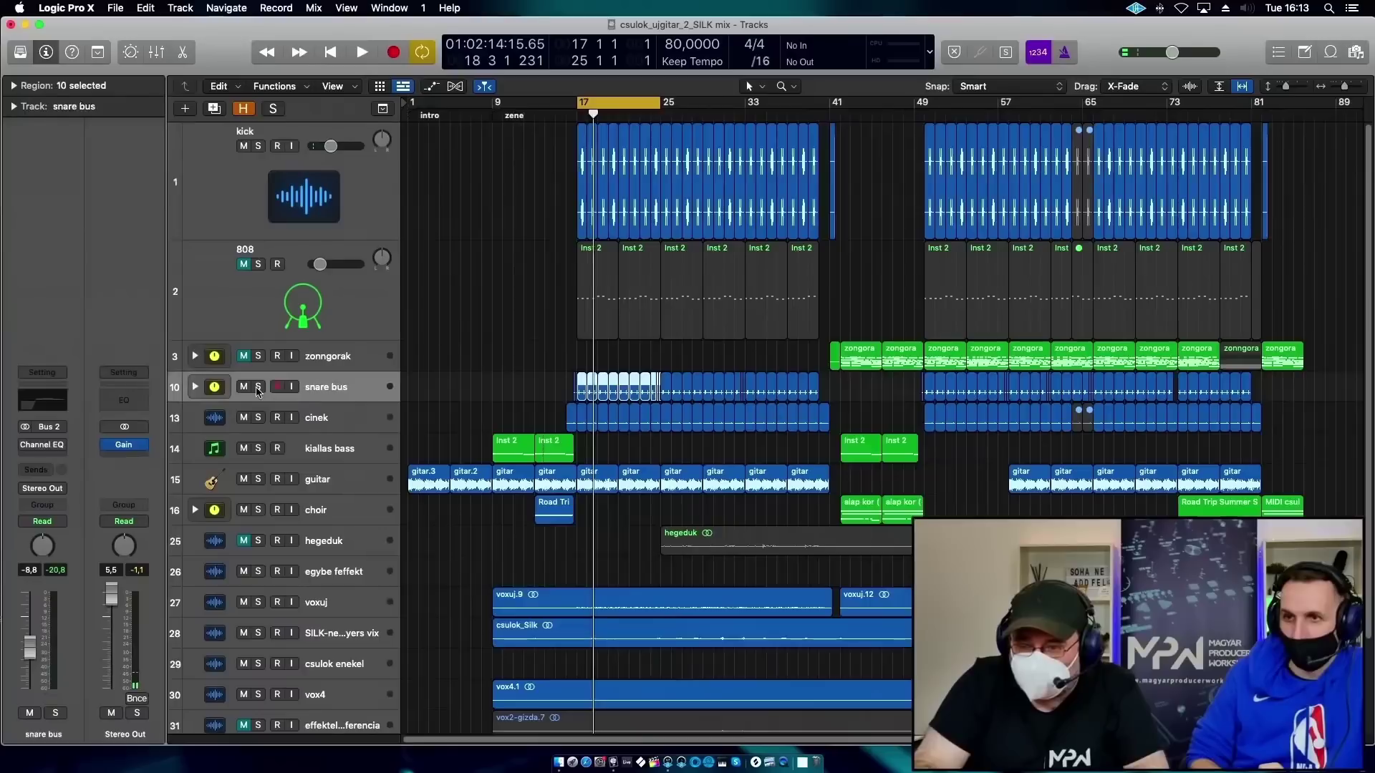
# Solo the snare bus, expand its track stack, and audition it with the bus track selected.
pyautogui.click(258, 387)
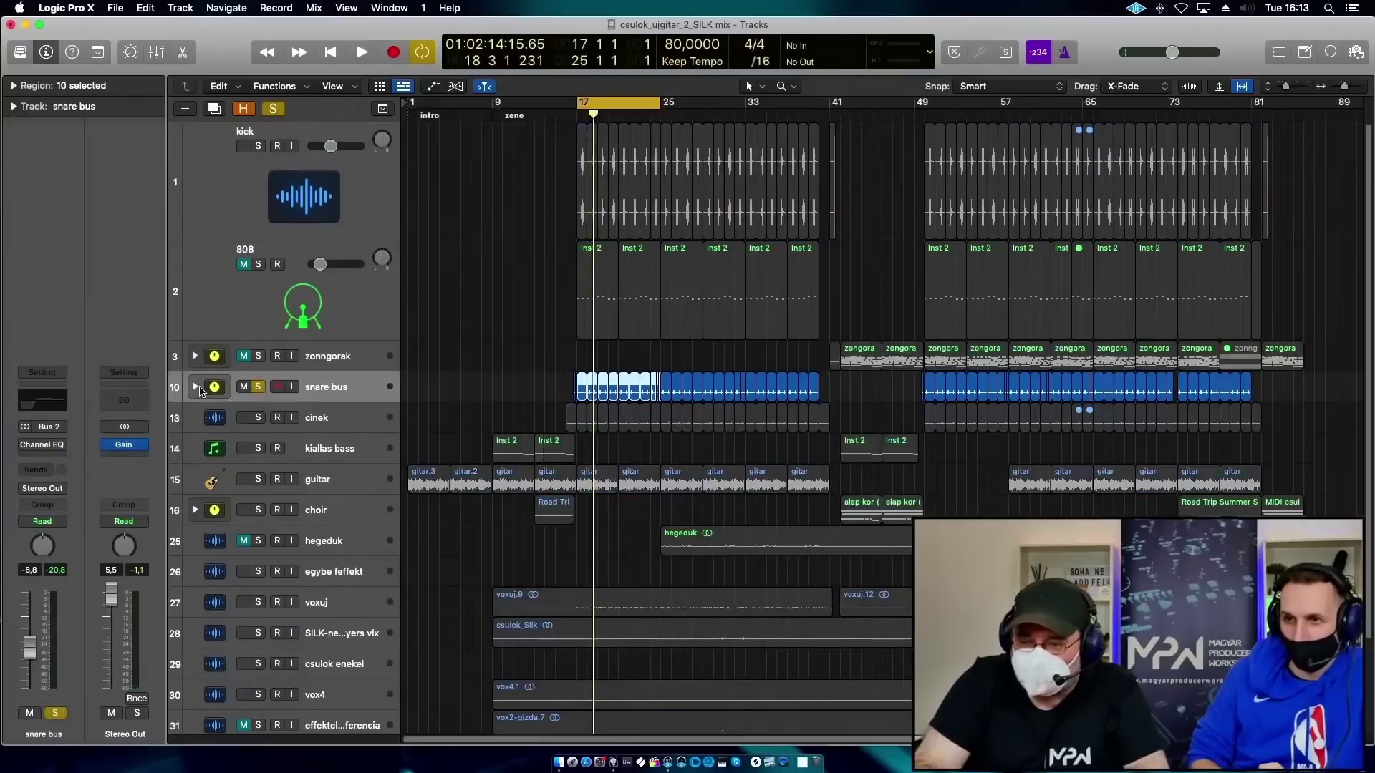
pyautogui.click(194, 387)
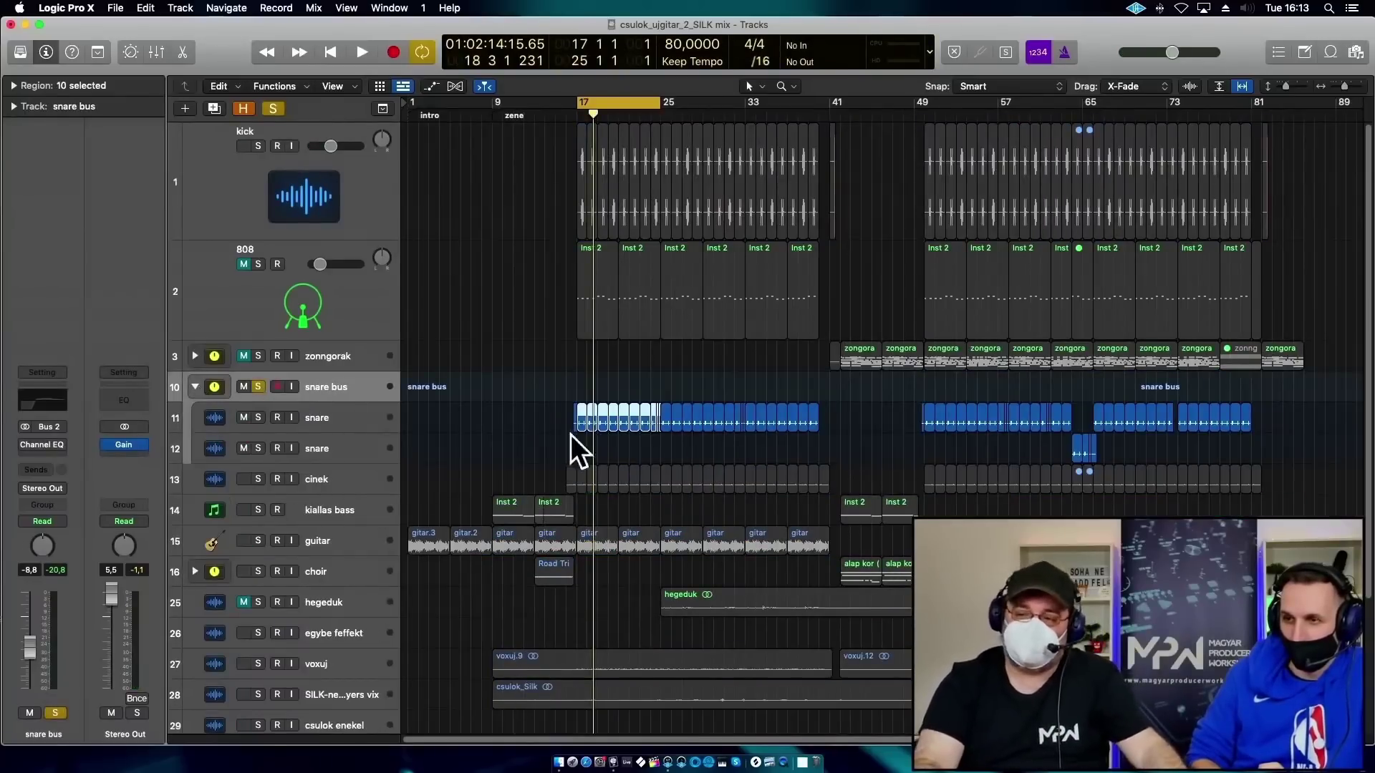
pyautogui.press('space')
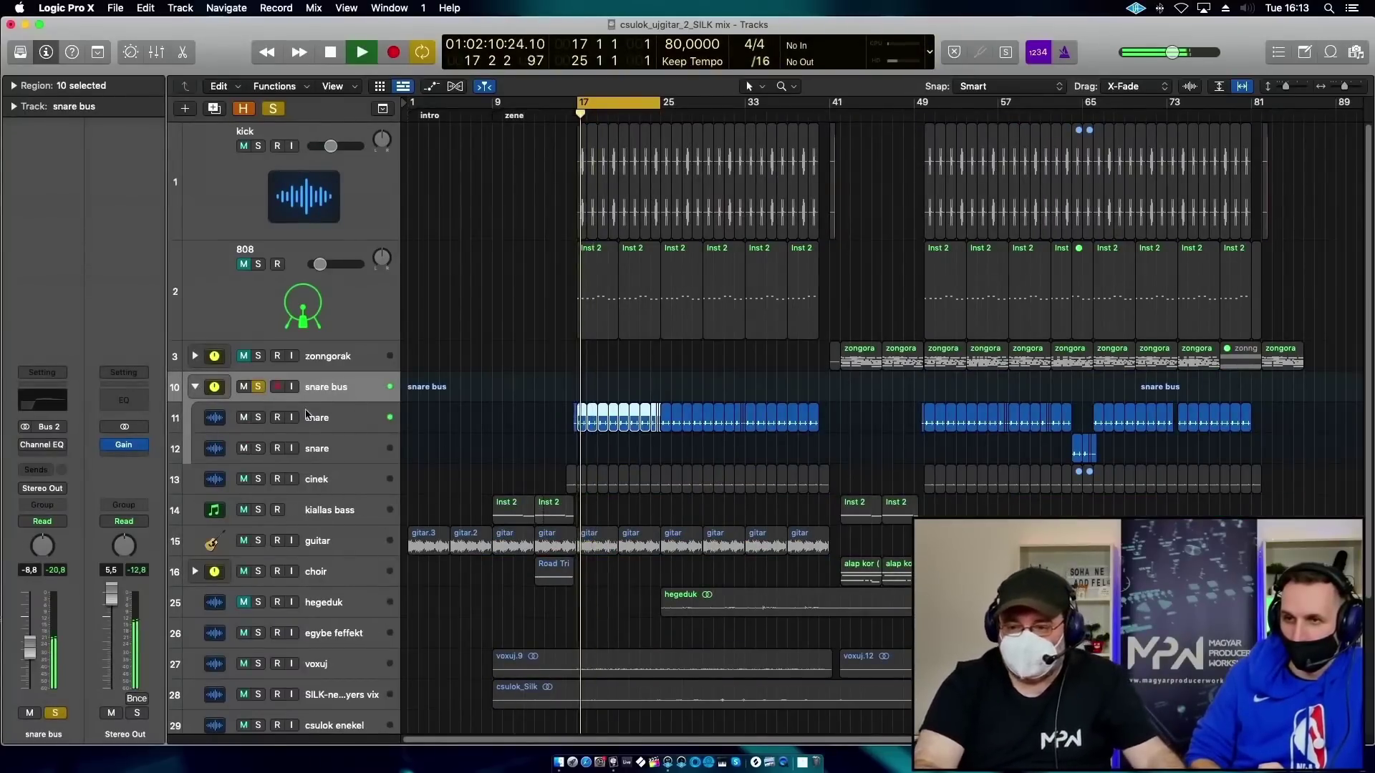
pyautogui.click(333, 399)
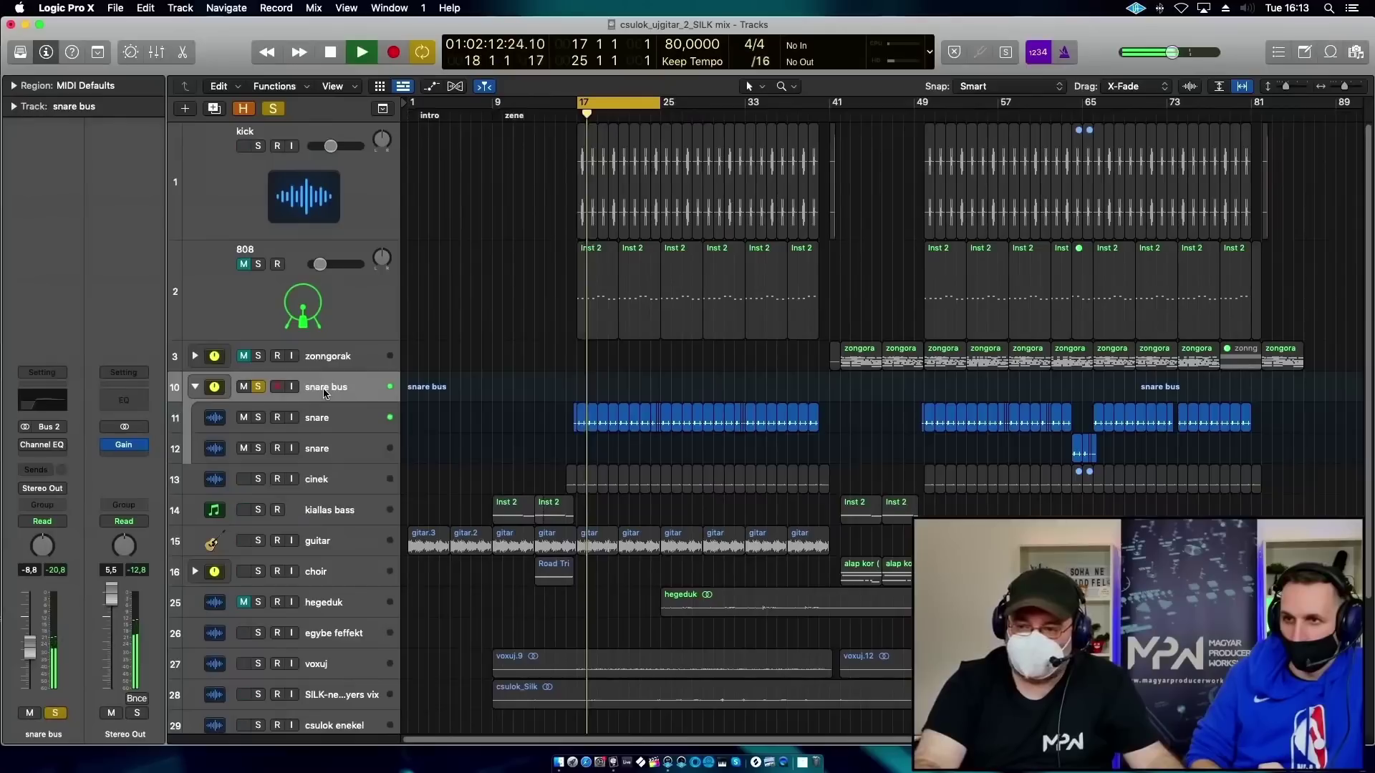
pyautogui.press('space')
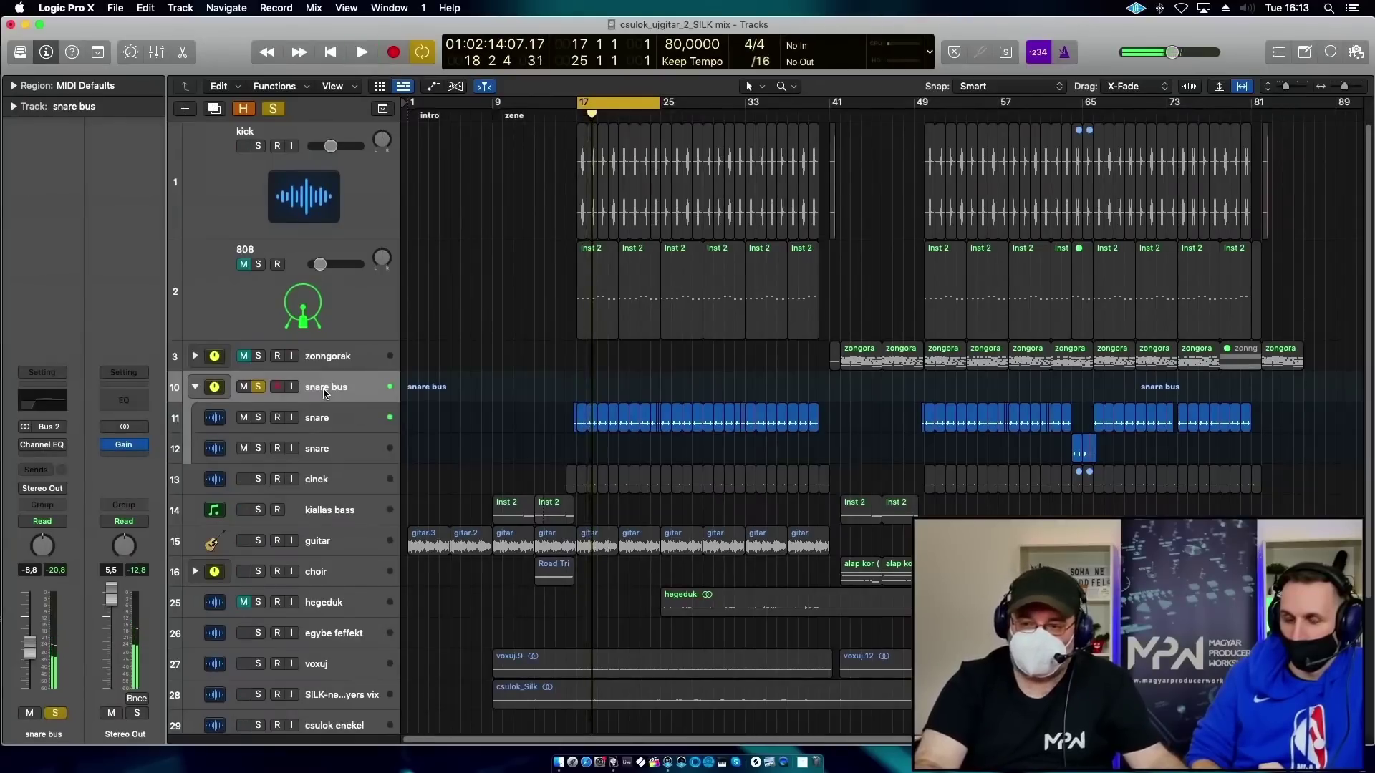
# Audition the soloed snare bus through the UAD Neve 1081.
pyautogui.press('space')
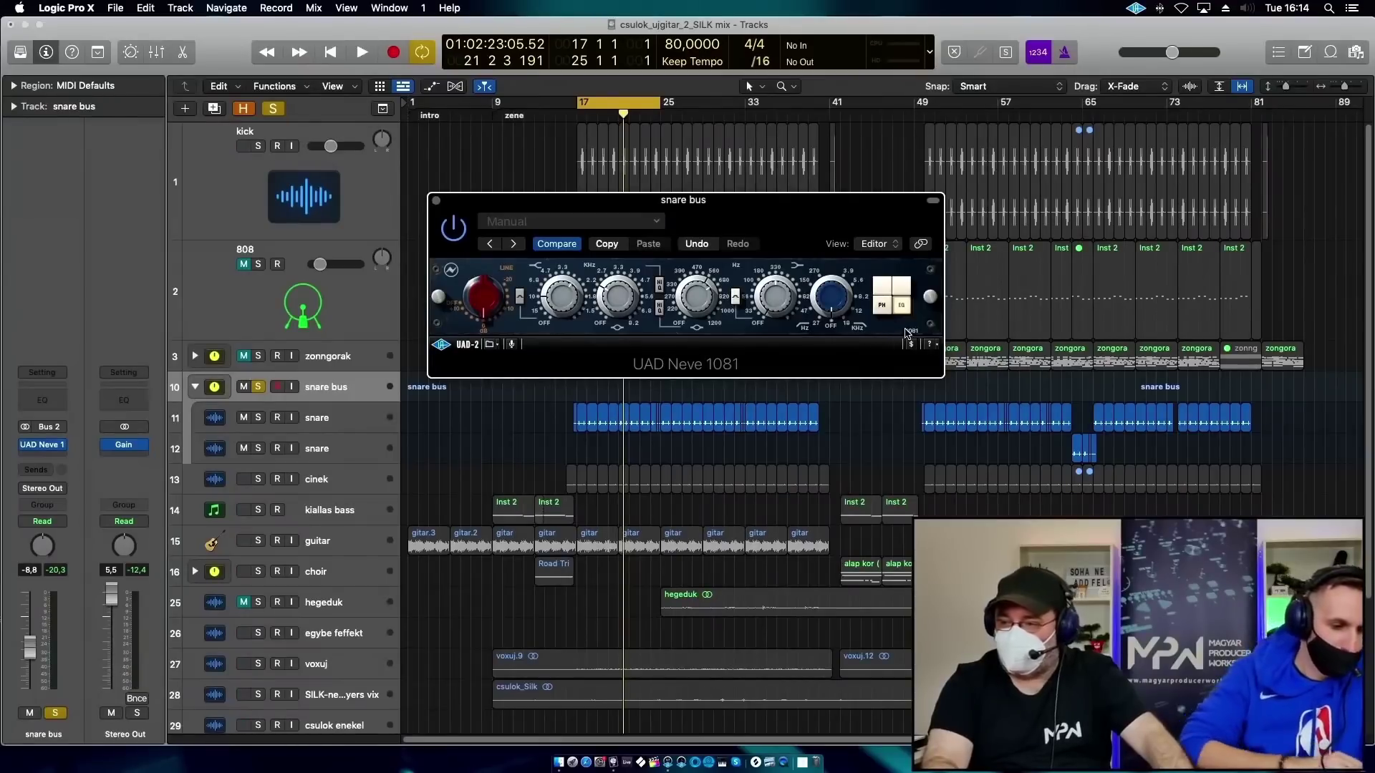
pyautogui.press('space')
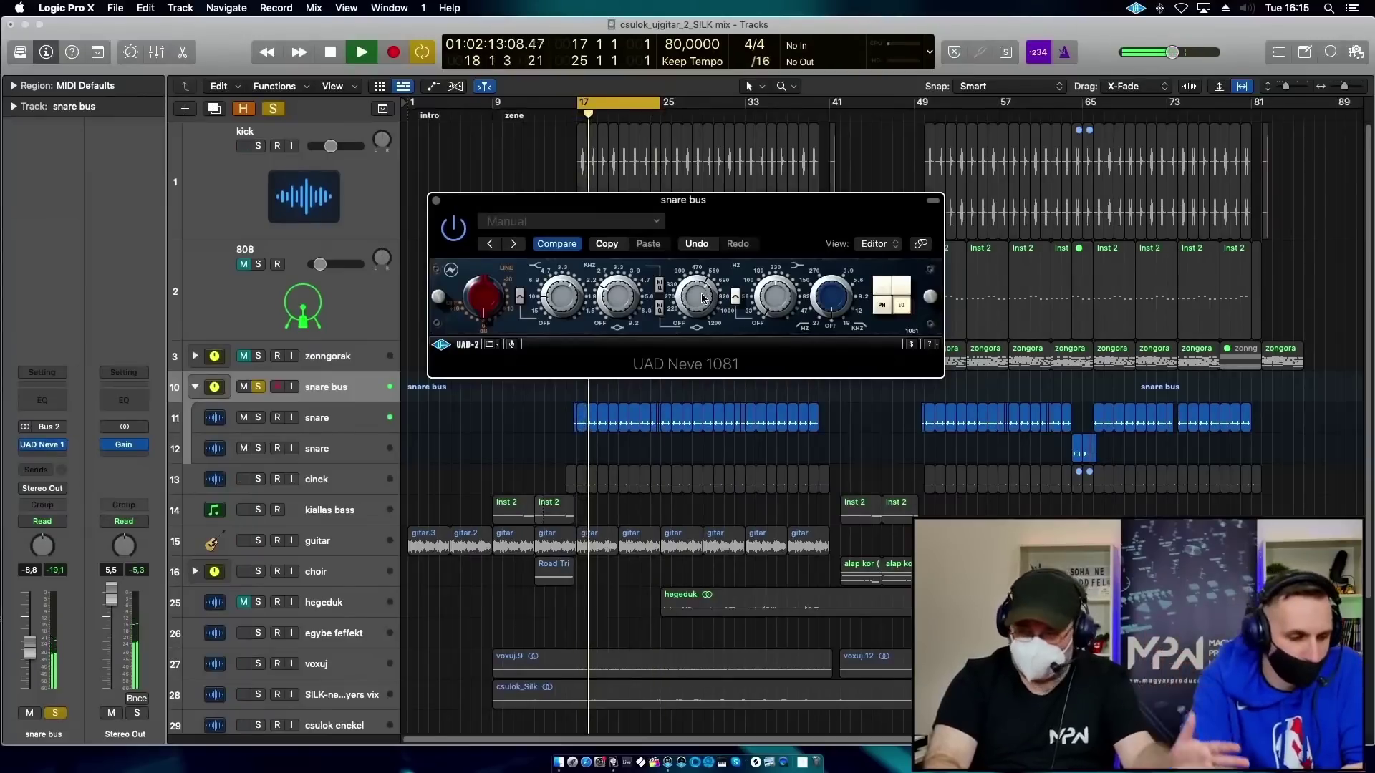
pyautogui.press('space')
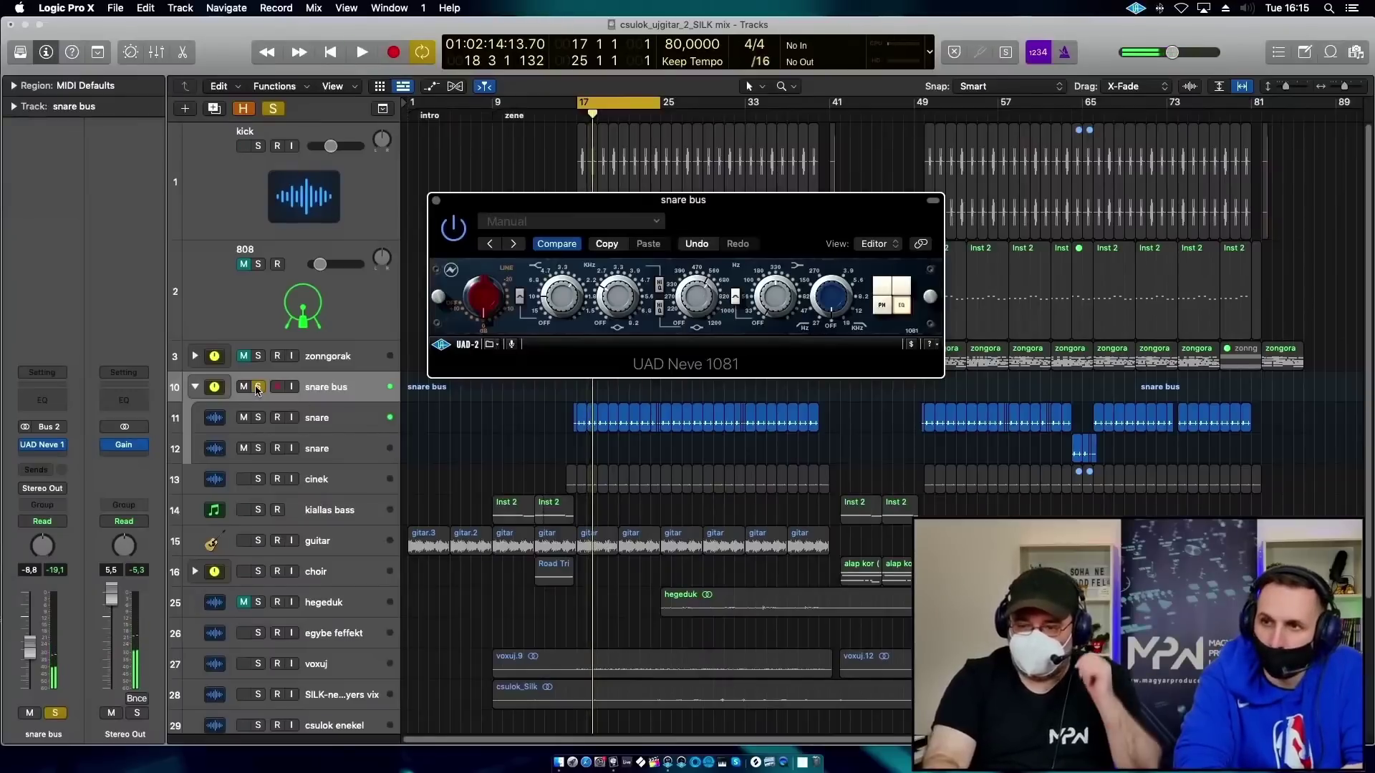
# Unsolo the snare bus and compare the Neve 1081 in the full mix by toggling its EQ switch.
pyautogui.click(259, 388)
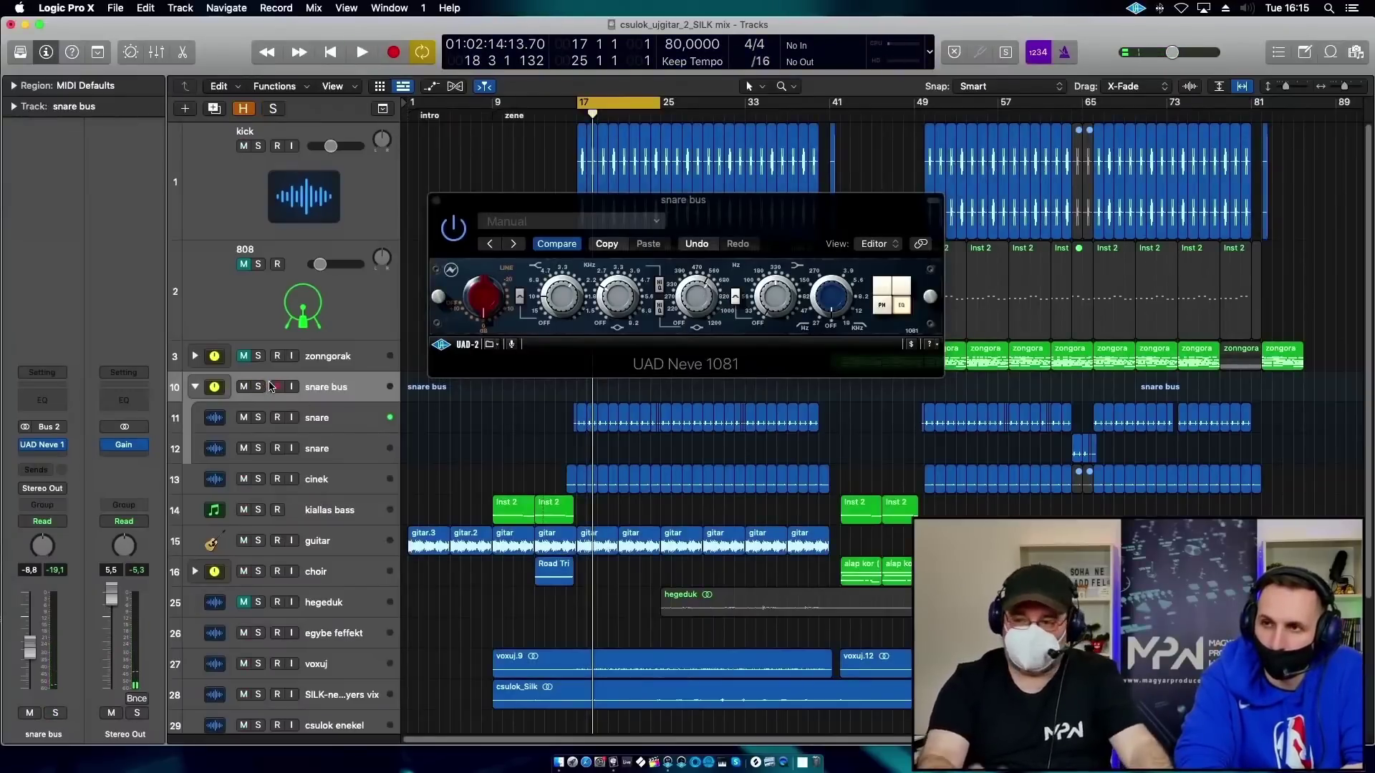
pyautogui.press('space')
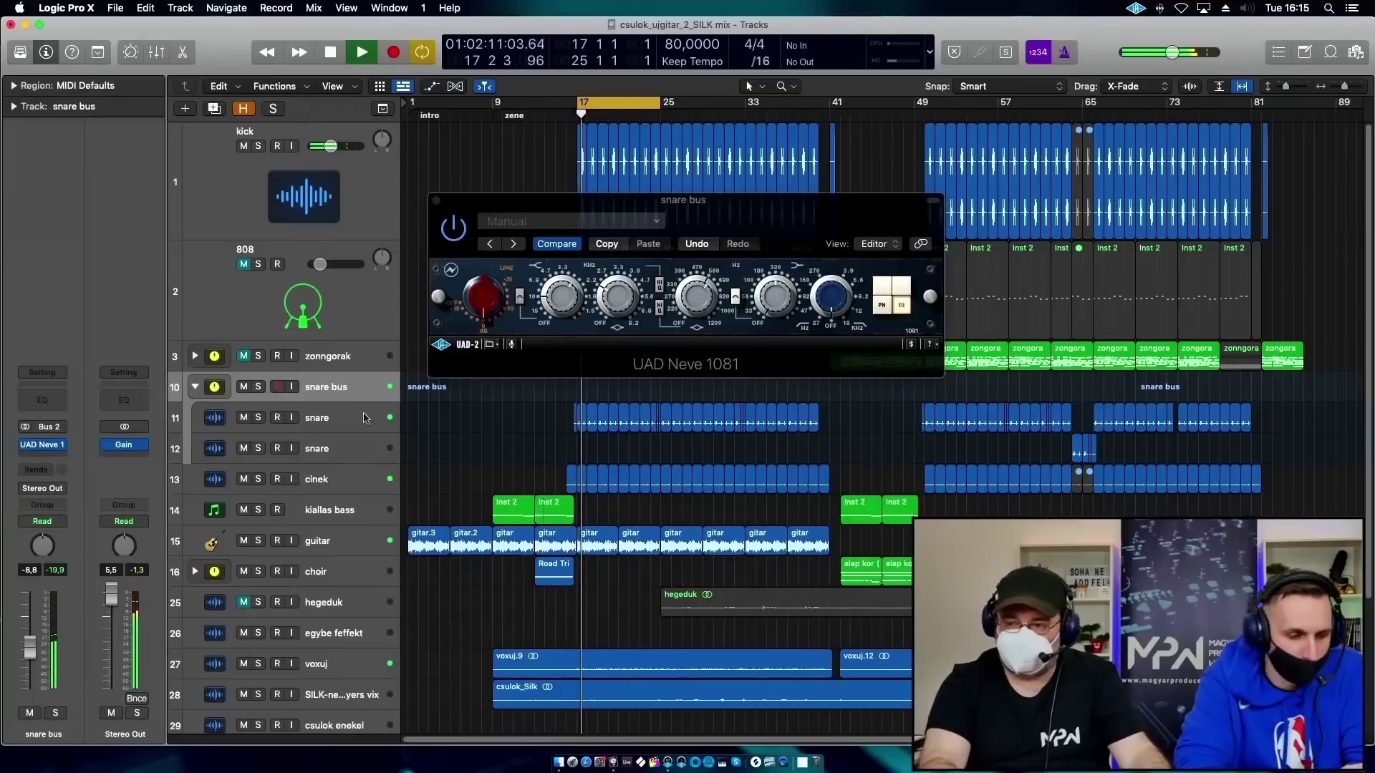
pyautogui.click(902, 311)
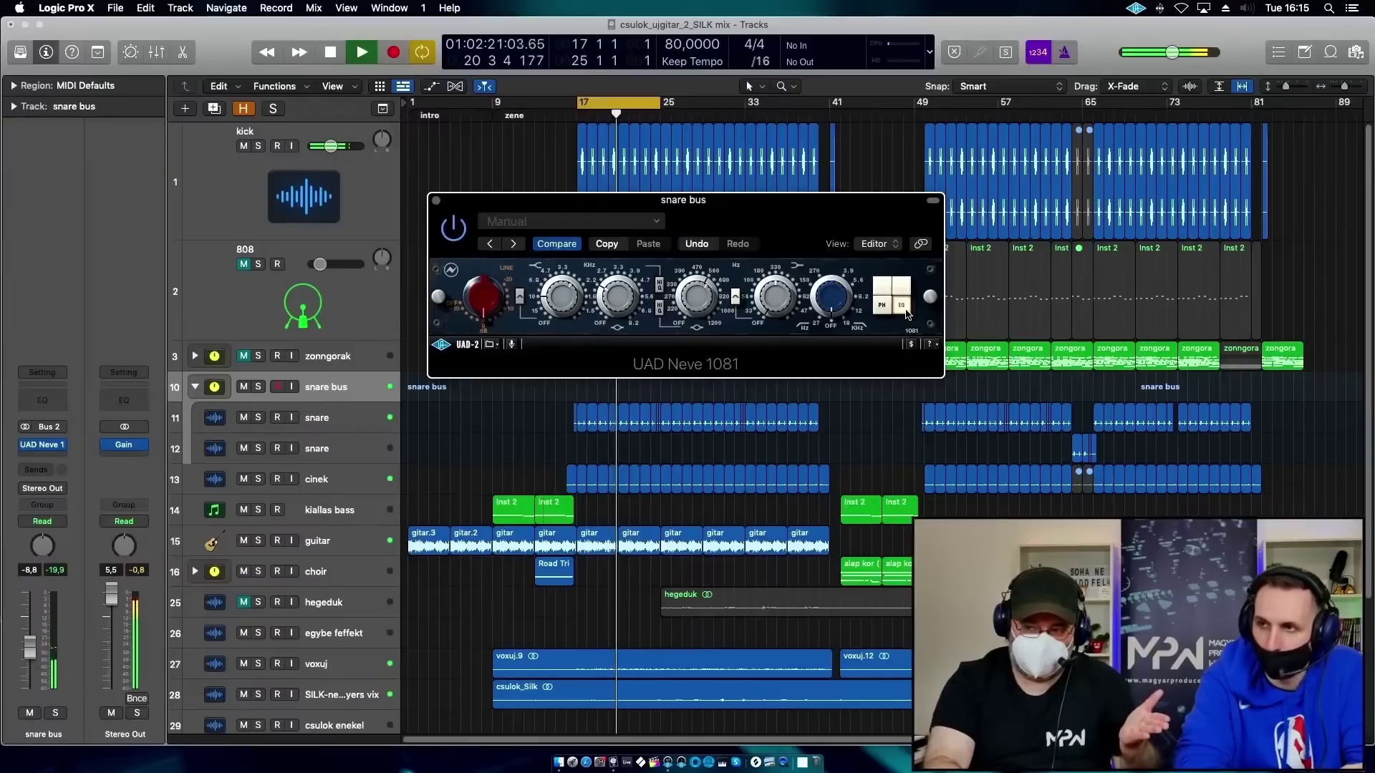
pyautogui.press('space')
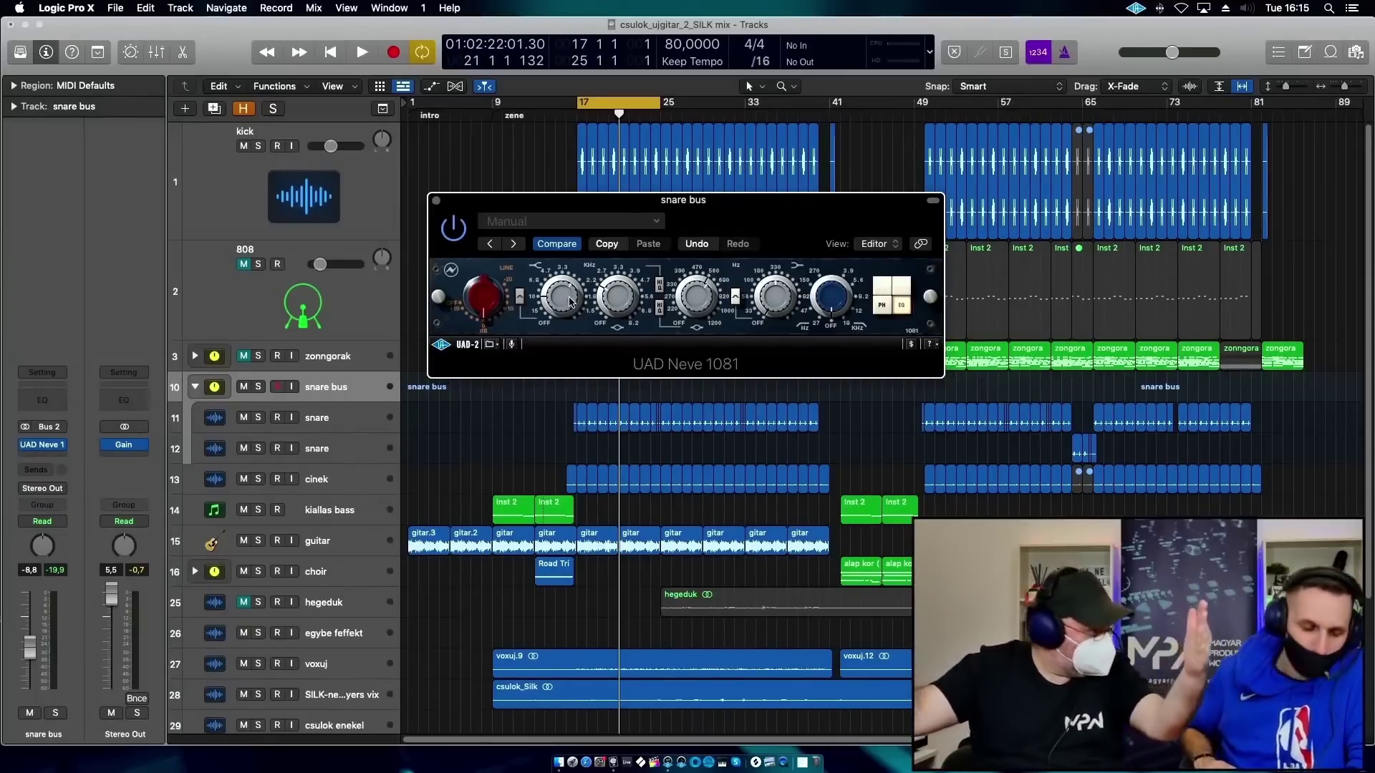
pyautogui.press('space')
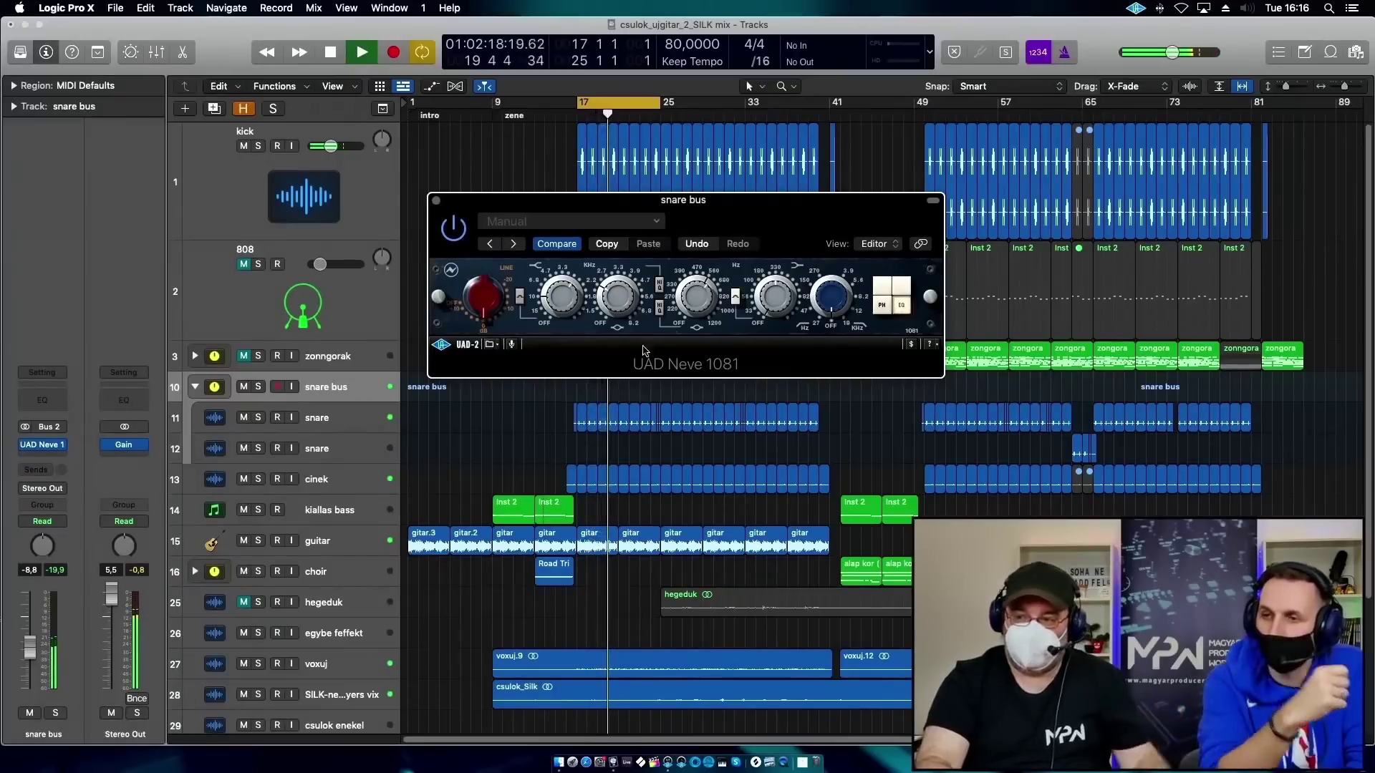
pyautogui.press('space')
# Solo the snare bus again and adjust the Neve 1081's midrange band during playback.
pyautogui.click(259, 387)
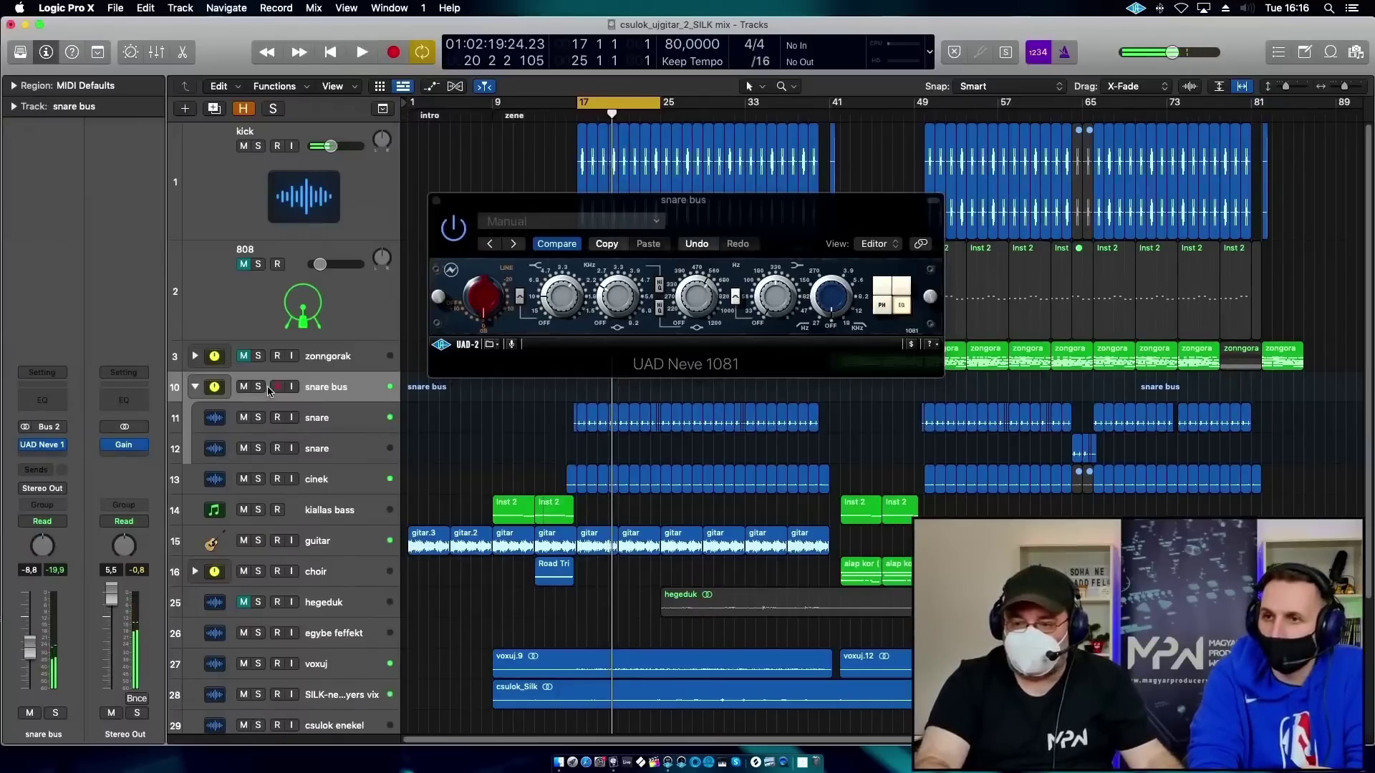
pyautogui.press('space')
pyautogui.click(688, 305)
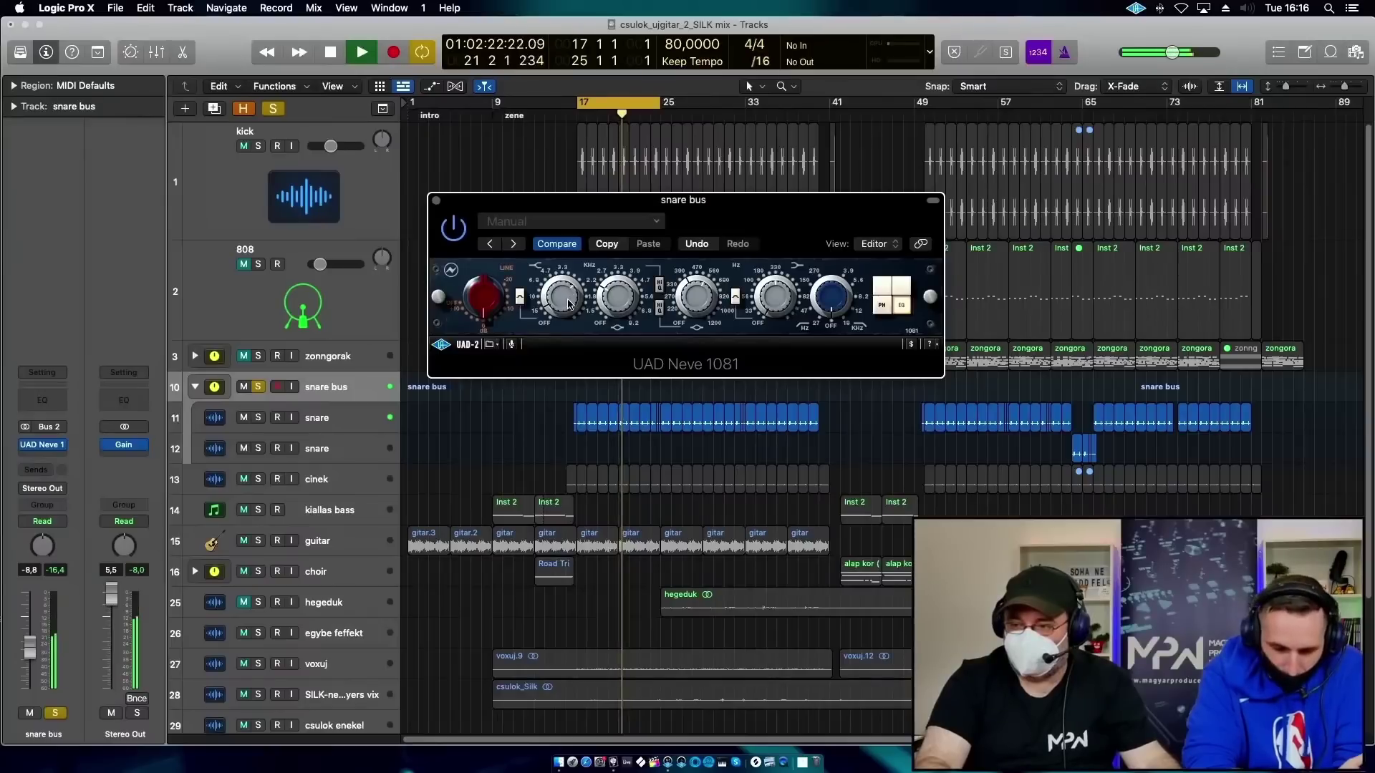
pyautogui.press('space')
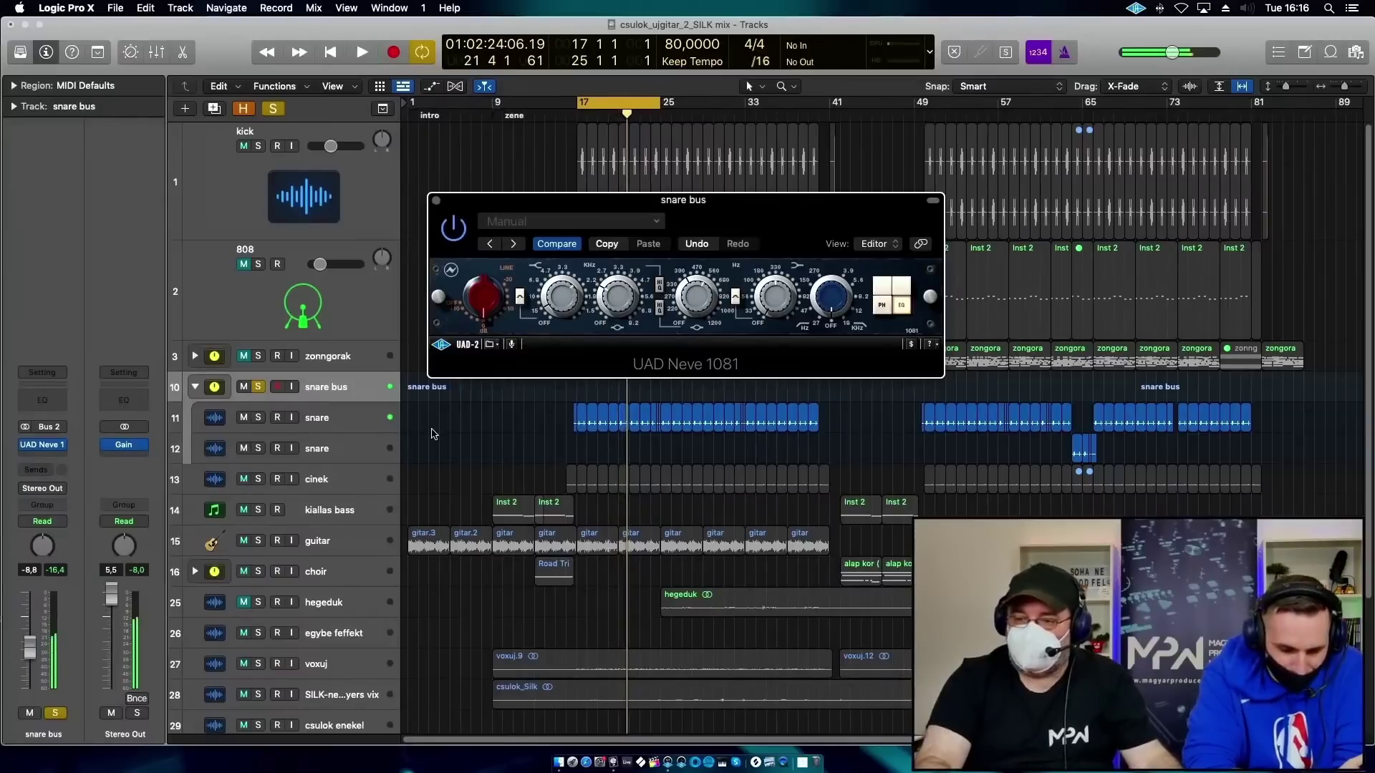
# Unsolo the snare bus, play the full mix, and mute the cinek track.
pyautogui.click(256, 391)
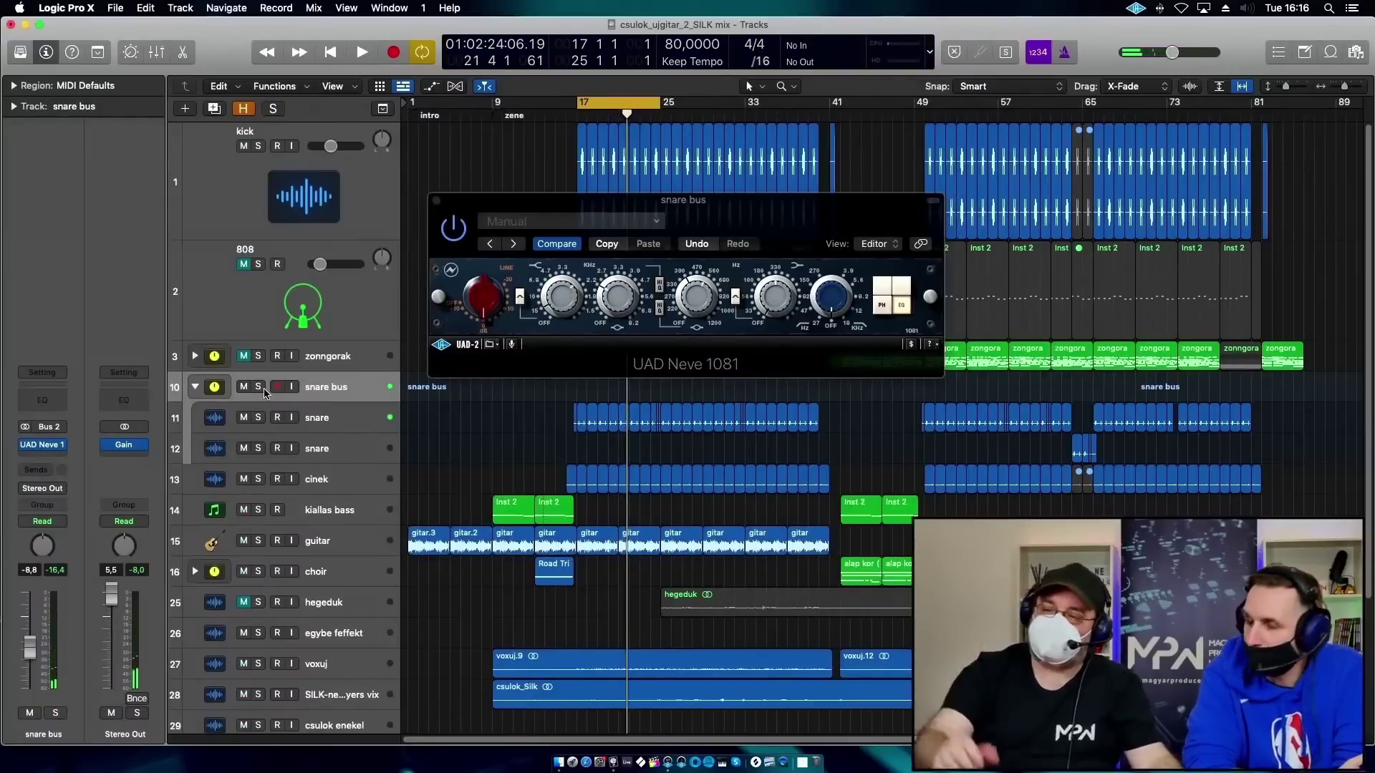
pyautogui.press('space')
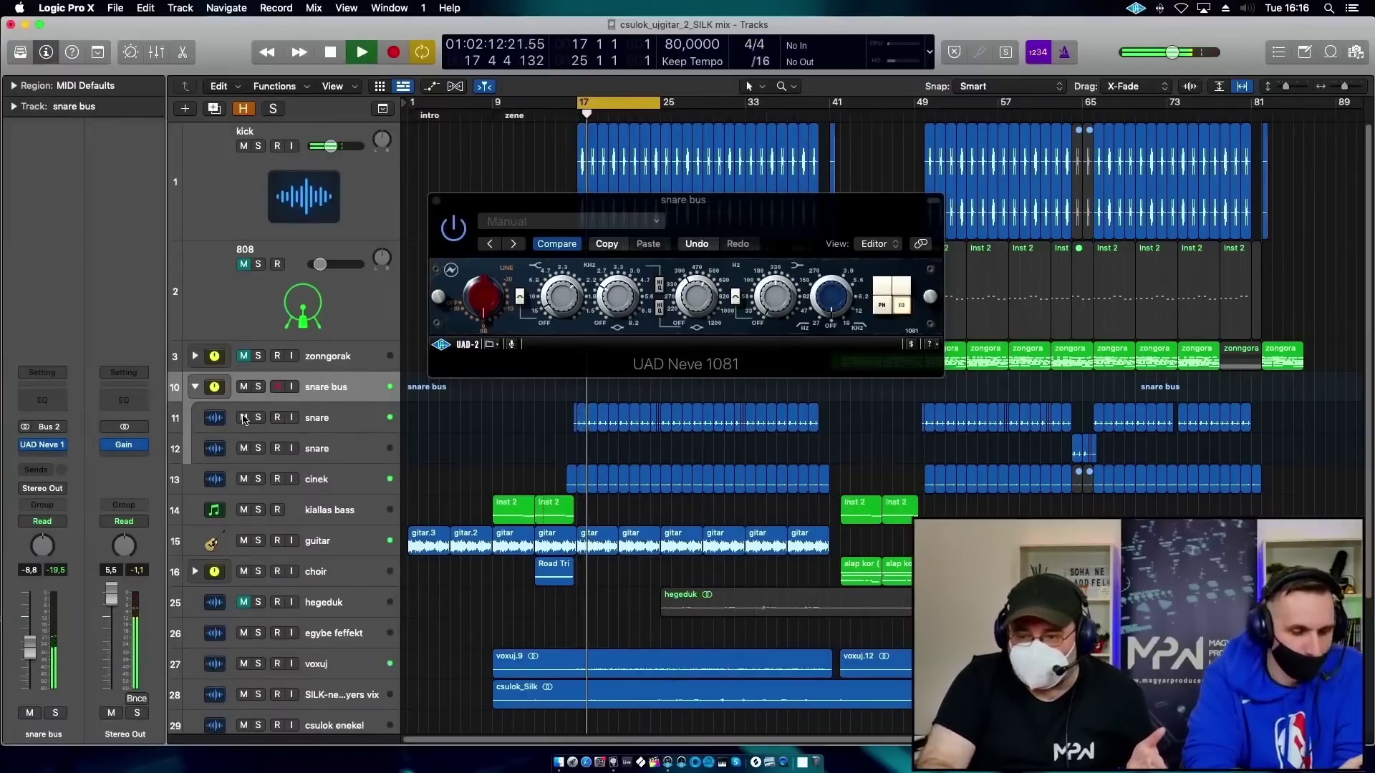
pyautogui.click(246, 481)
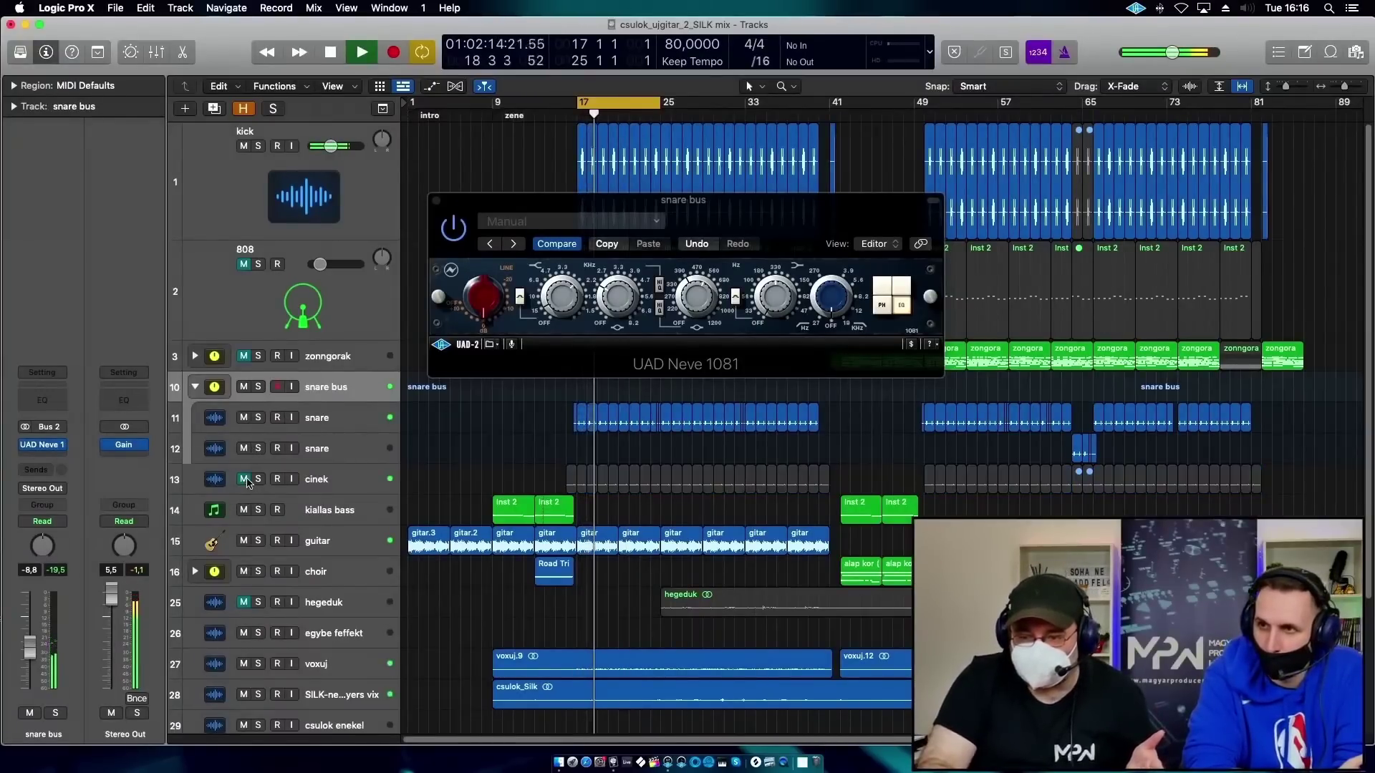
# Compare the snare bus with the Neve 1081's EQ switched in the full mix, stop playback, and hide the plug-in window.
pyautogui.click(910, 313)
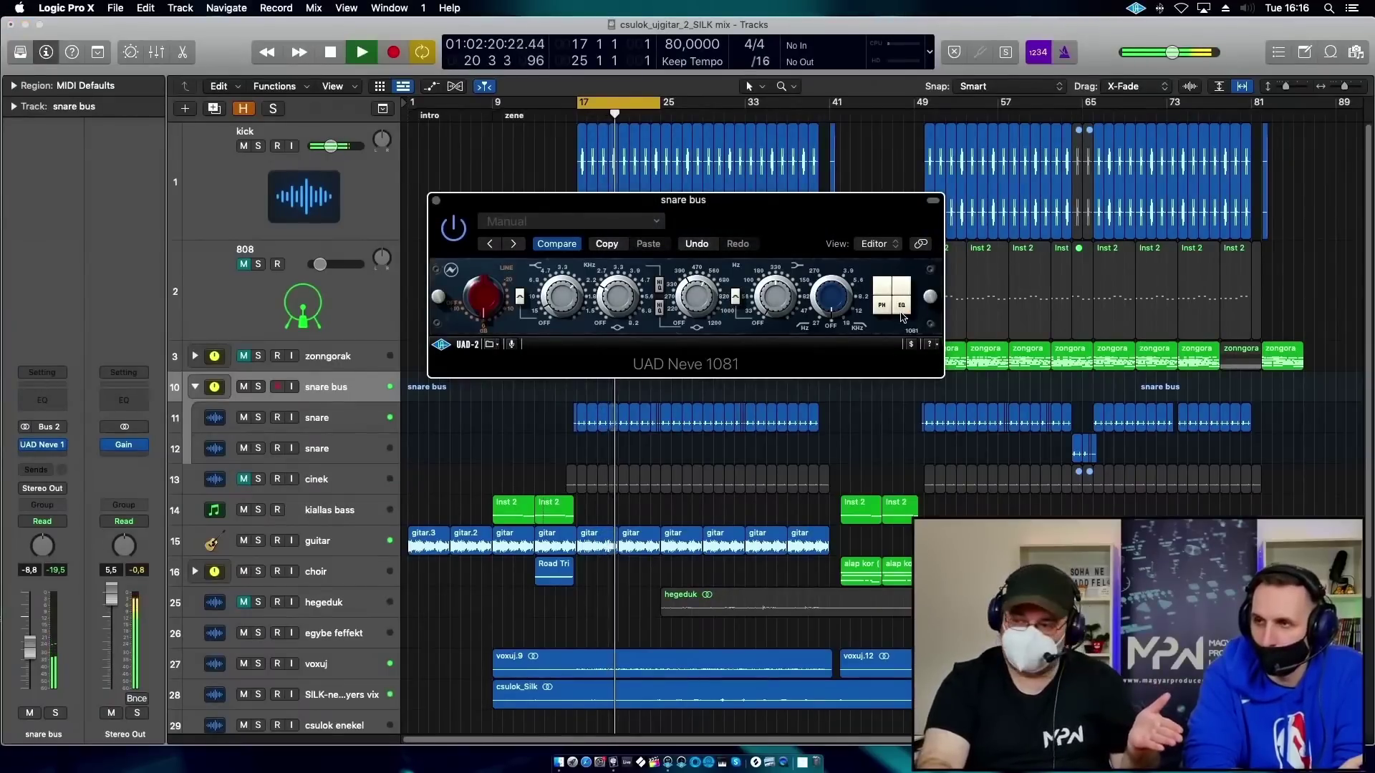
pyautogui.press('space')
pyautogui.press('v')
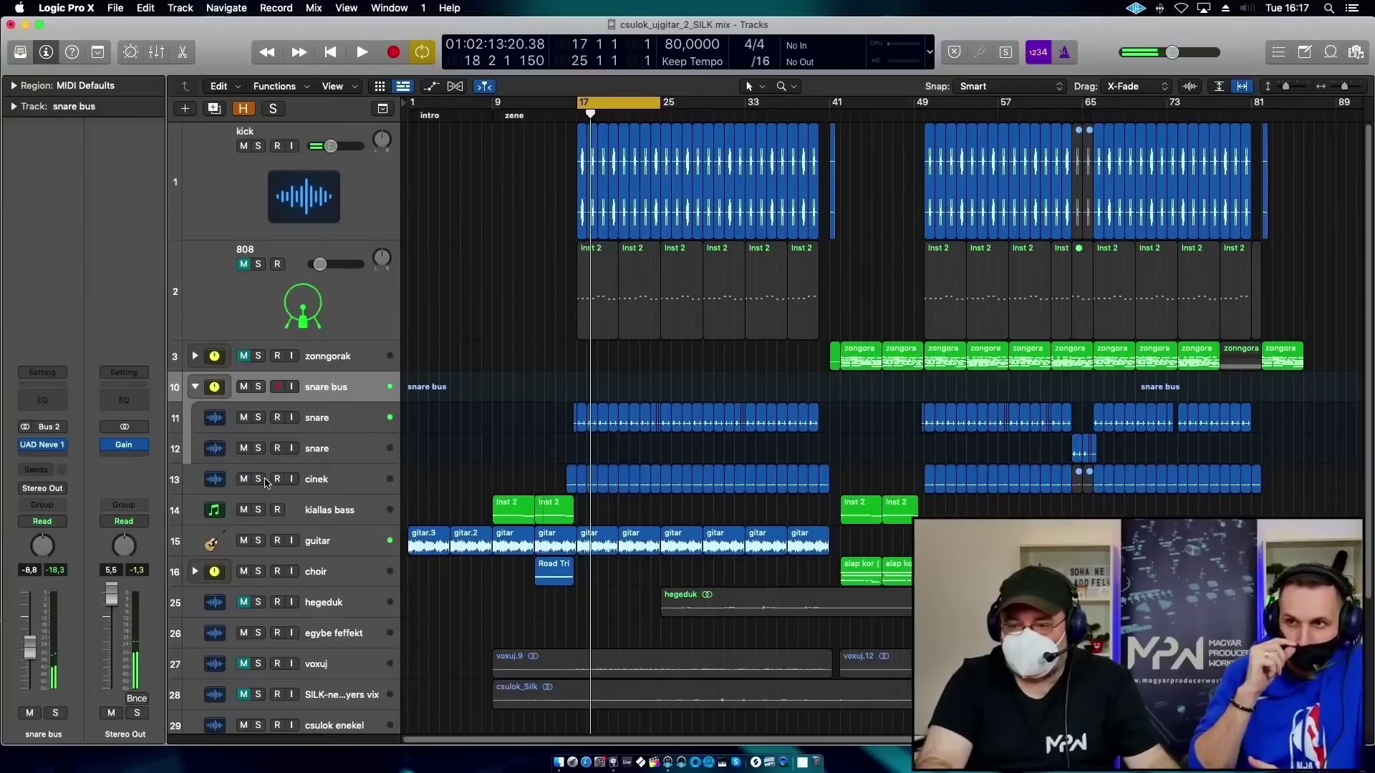
# Solo and select the cinek track, play it, and show its UAD Neve 1081.
pyautogui.click(258, 479)
pyautogui.press('space')
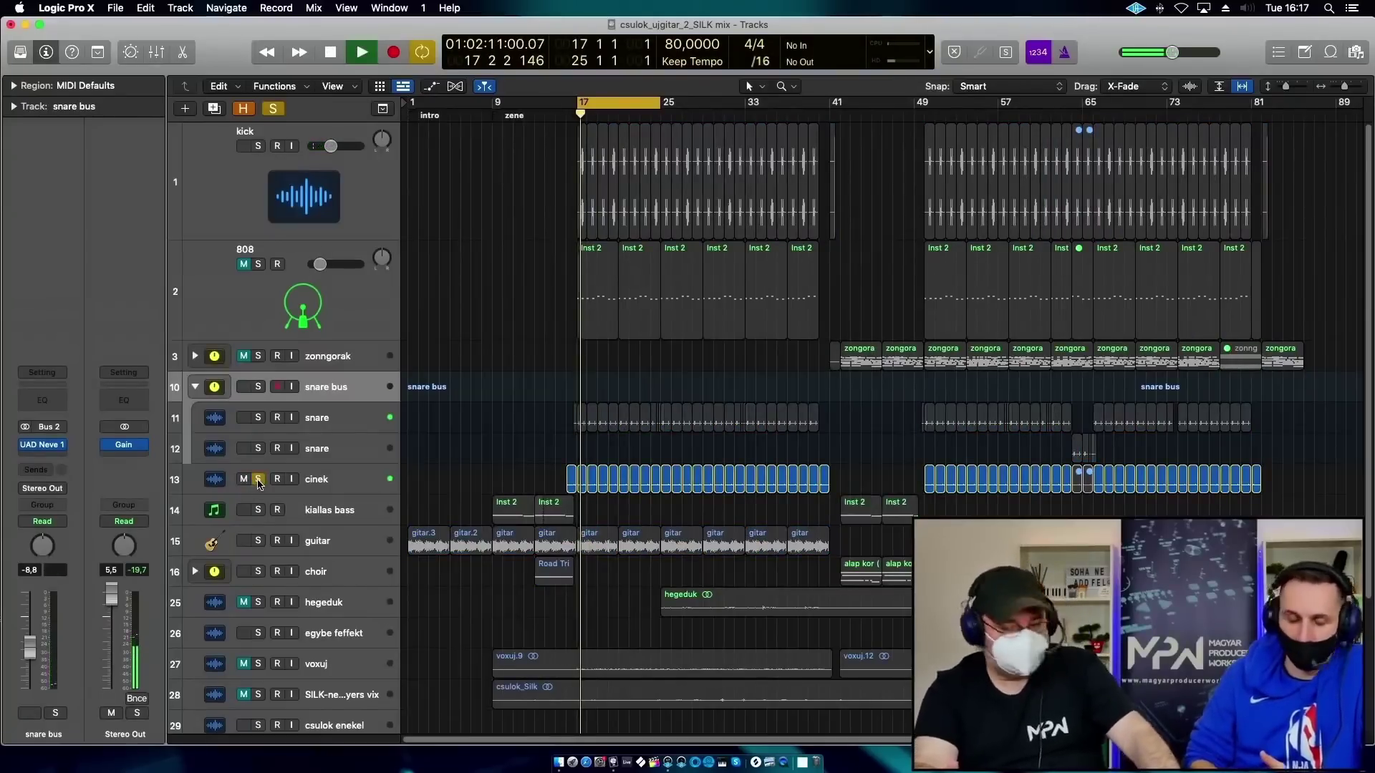
pyautogui.click(341, 485)
pyautogui.press('v')
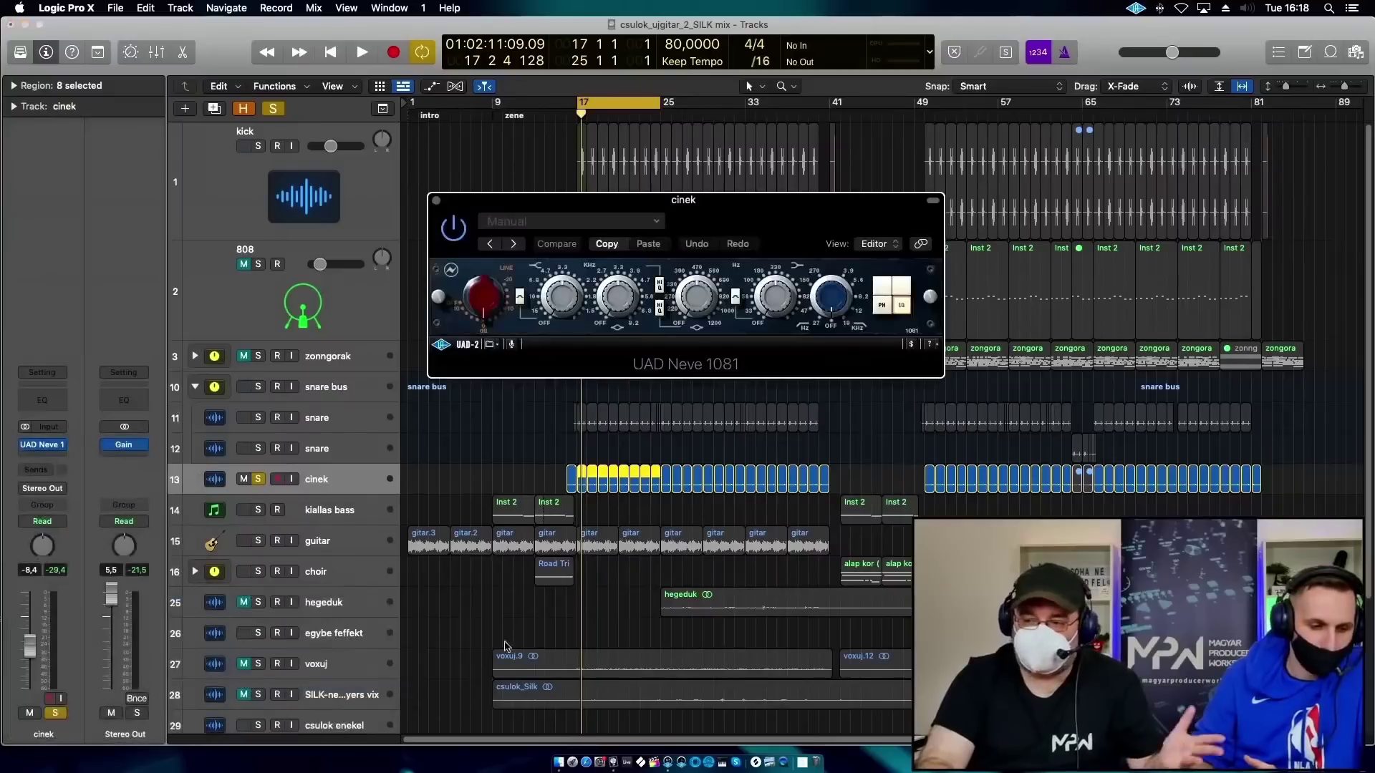
# Adjust the Neve 1081's high-mid band on the soloed cinek track while auditioning it.
pyautogui.moveTo(746, 203); pyautogui.dragTo(788, 312)
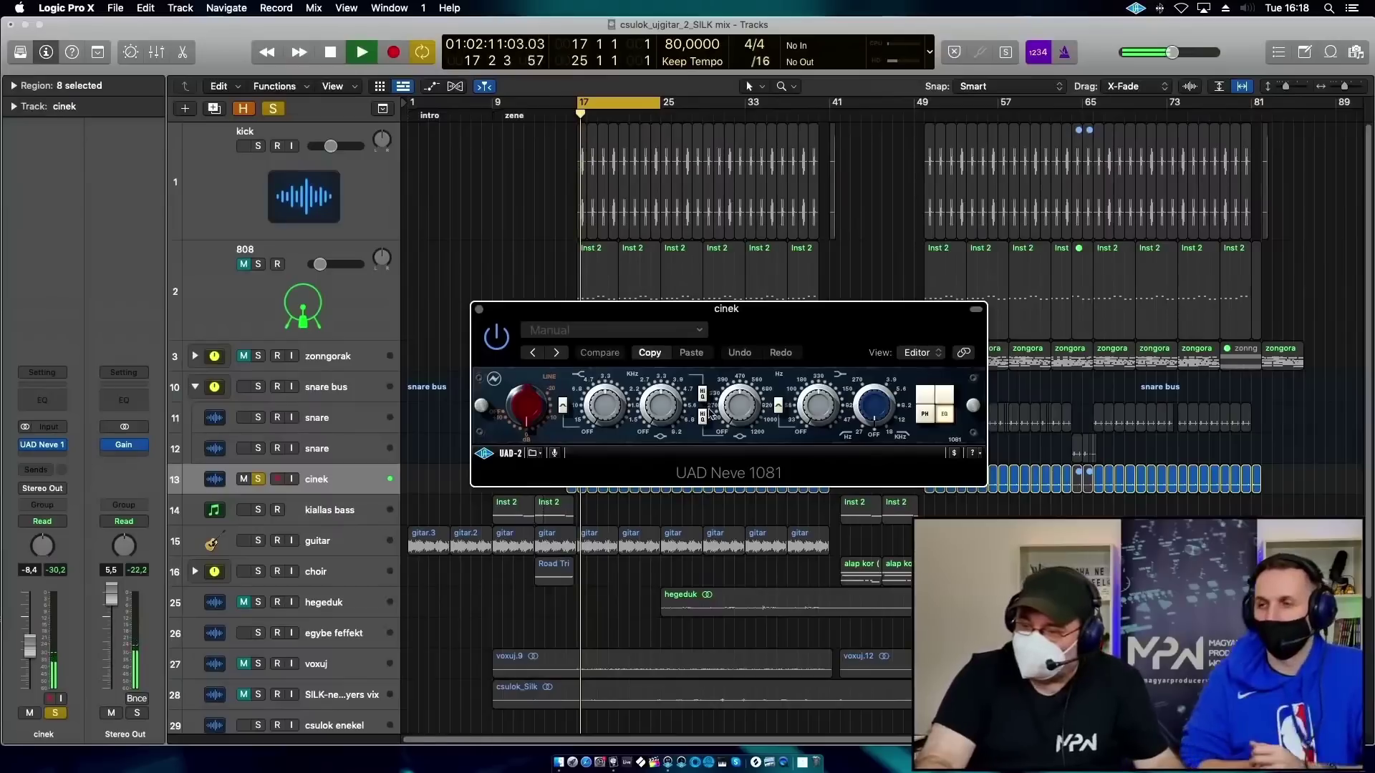
pyautogui.moveTo(651, 423); pyautogui.dragTo(649, 406)
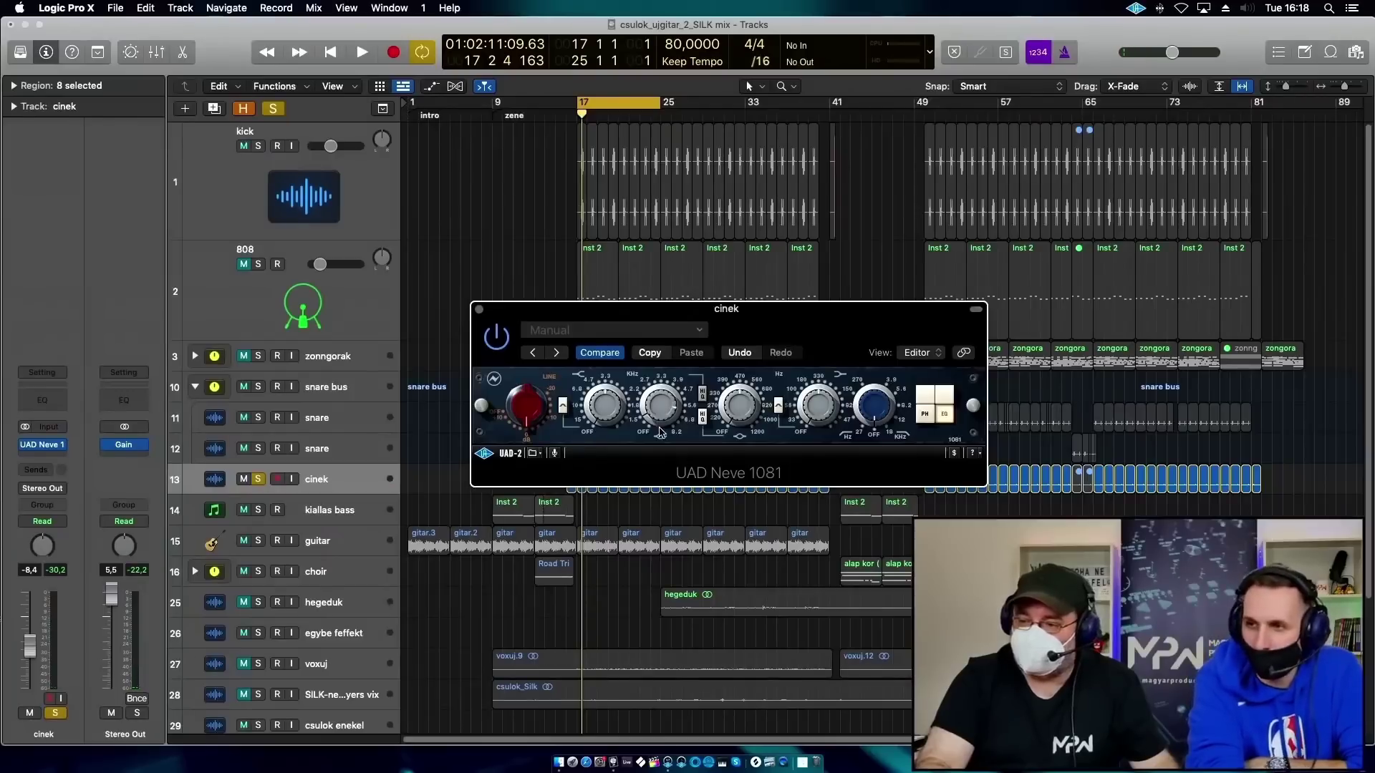
pyautogui.press('space')
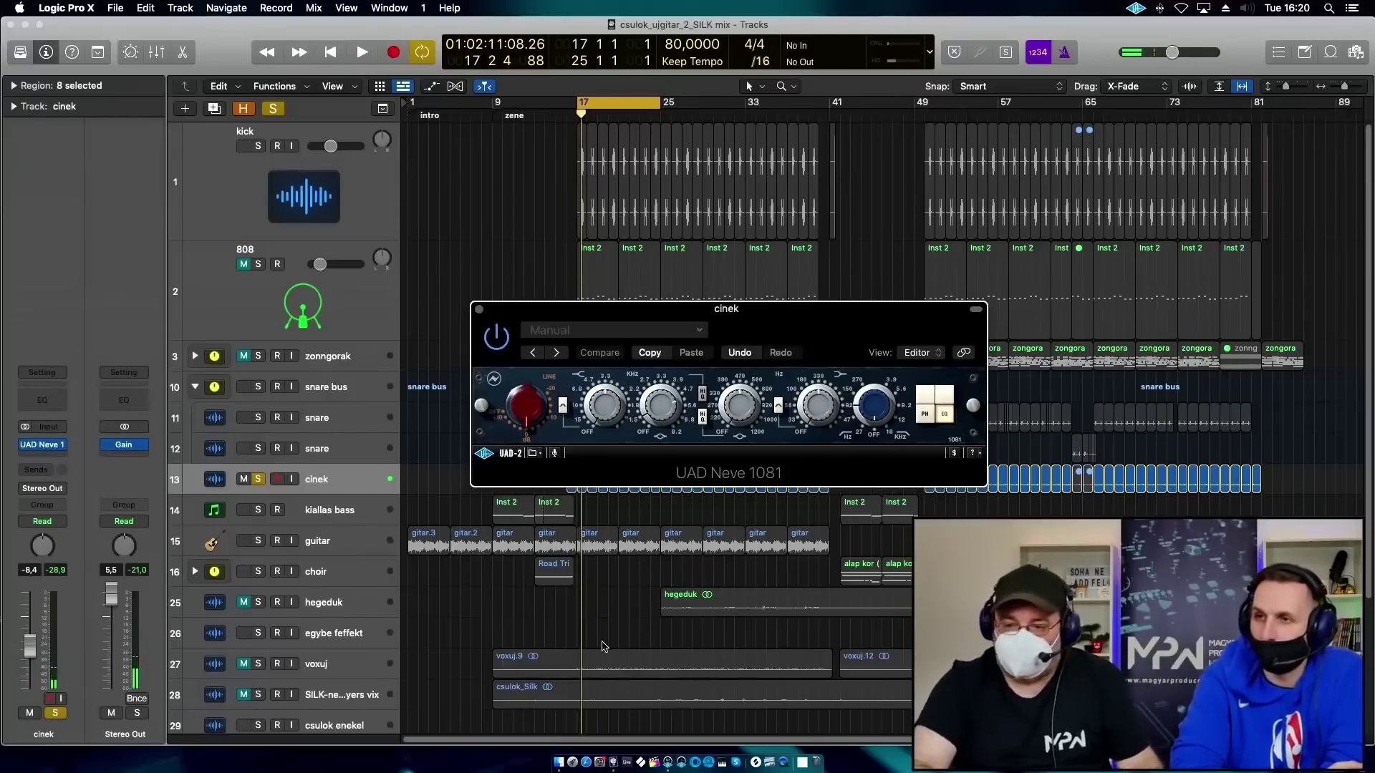
# Insert the UAD UA 1176 Rev A compressor after the Neve 1081 on the cinek track.
pyautogui.click(60, 450)
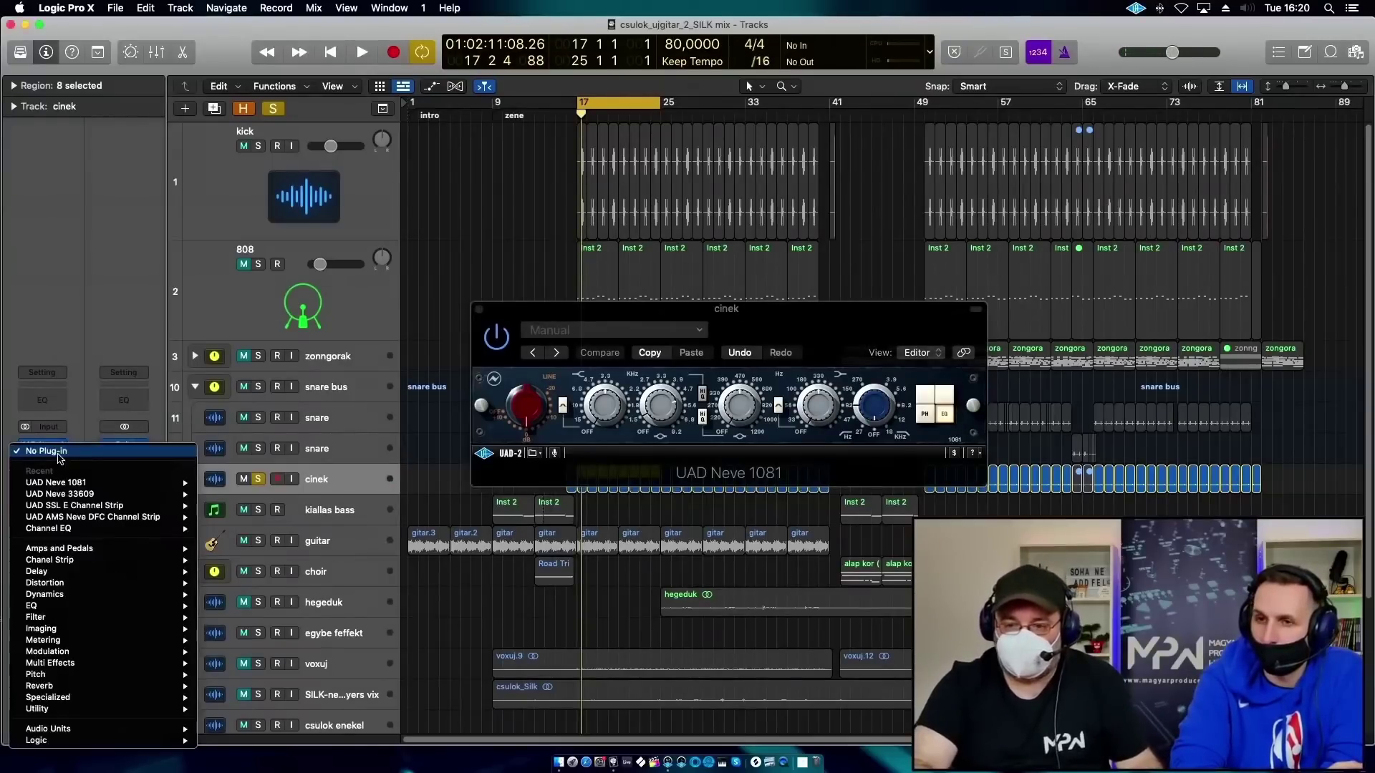
pyautogui.moveTo(91, 560)
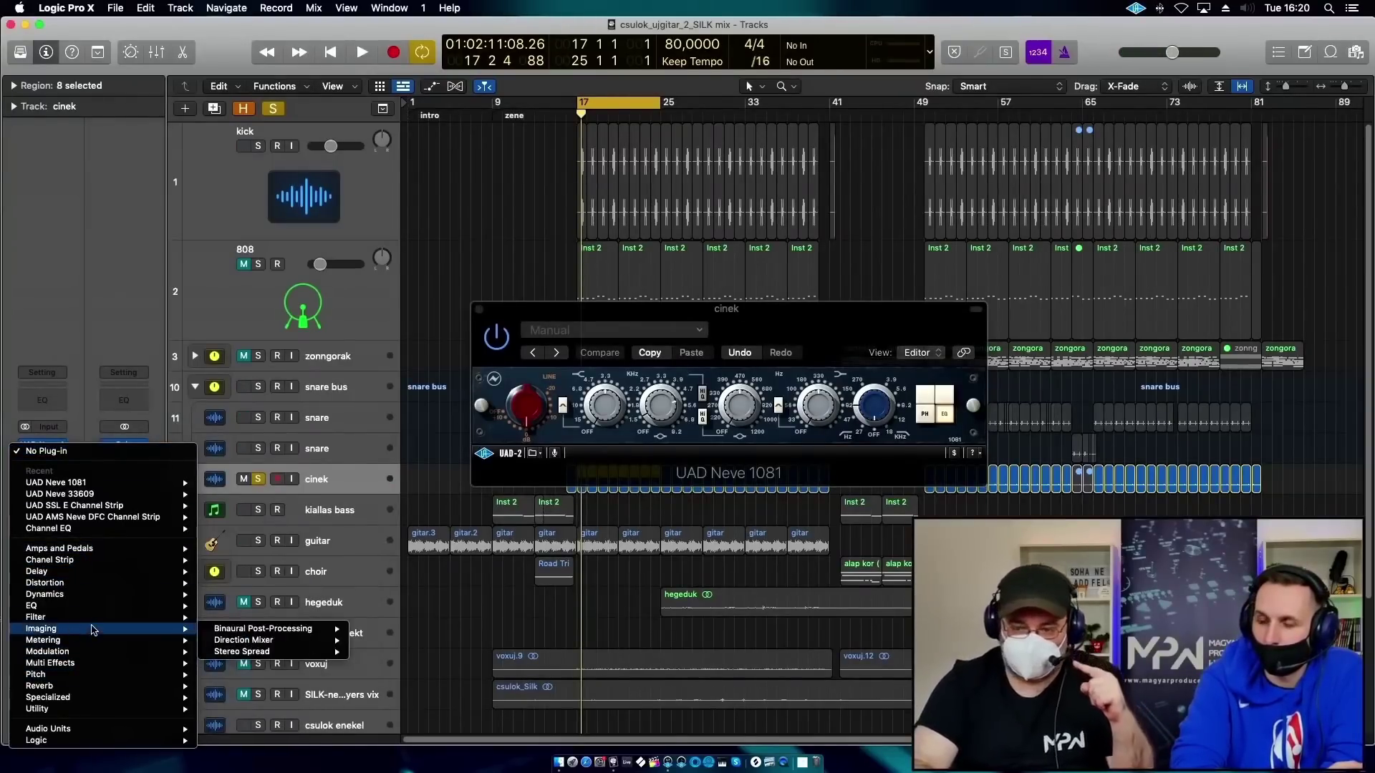
pyautogui.moveTo(84, 596)
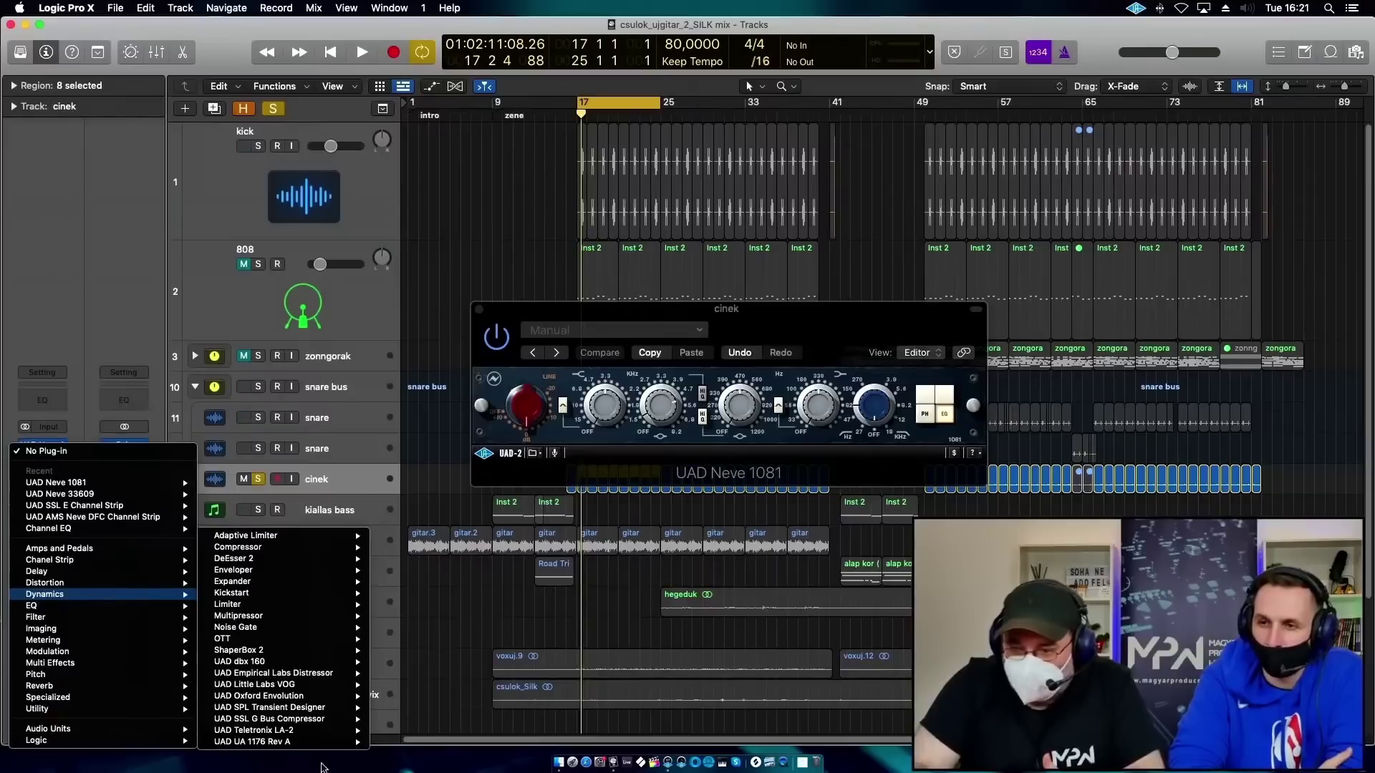
pyautogui.moveTo(313, 741)
pyautogui.click(402, 739)
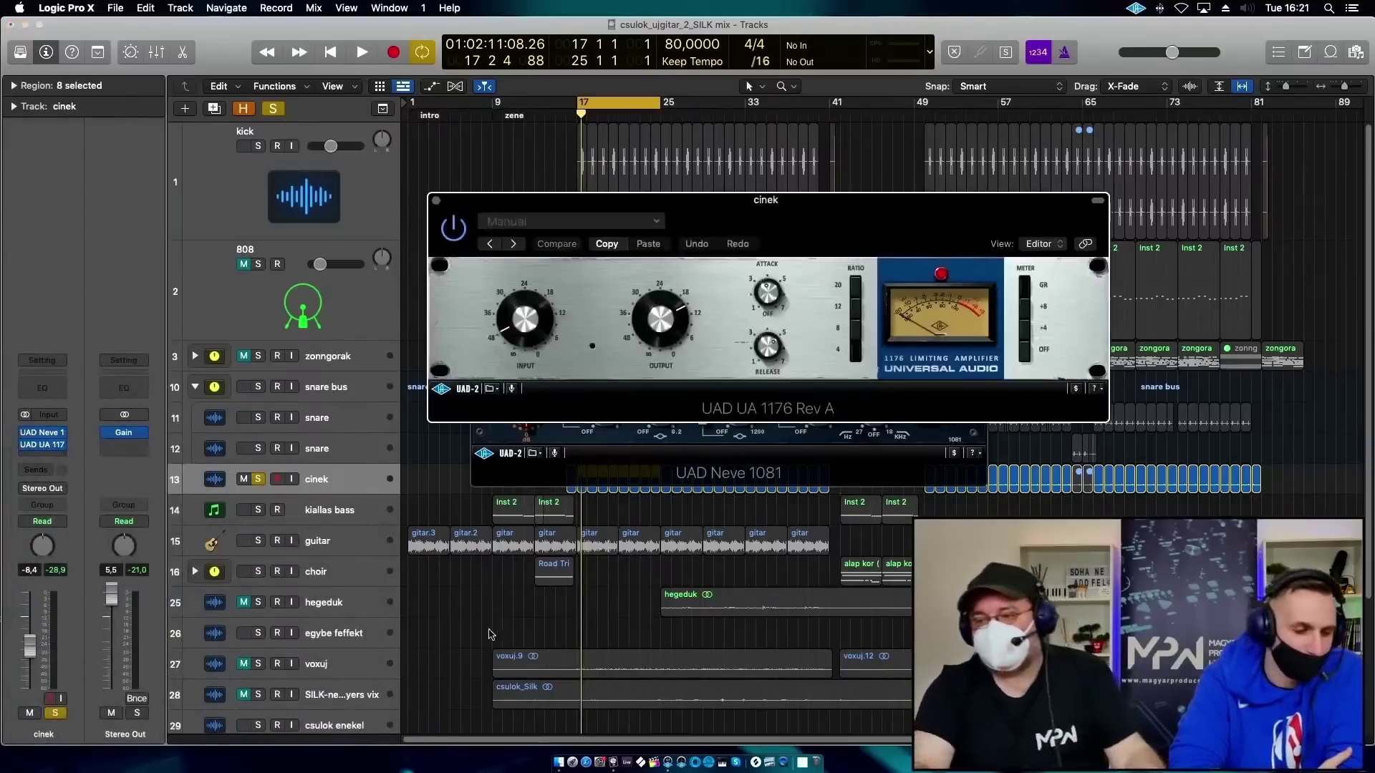
# Play the soloed cinek track and adjust the 1176's ratio buttons and input level.
pyautogui.press('space')
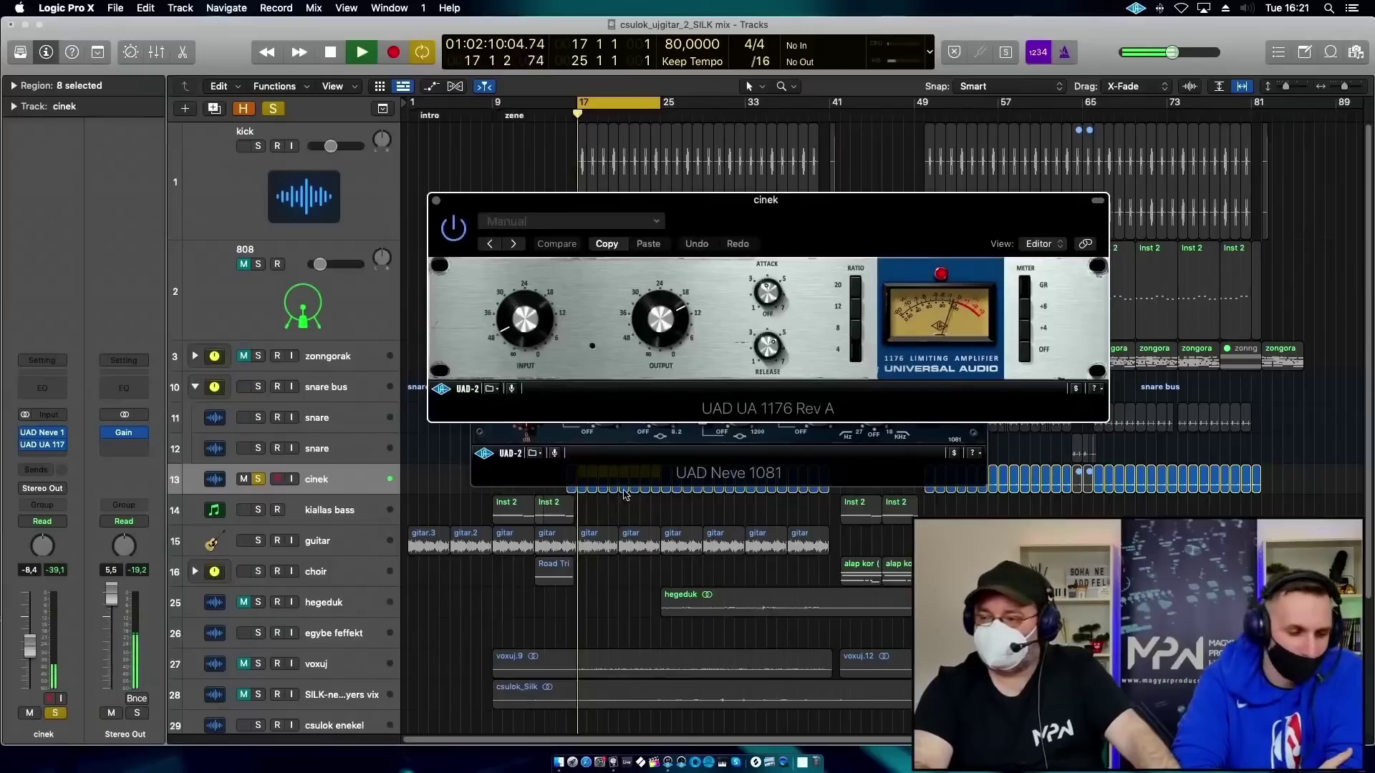
pyautogui.click(857, 307)
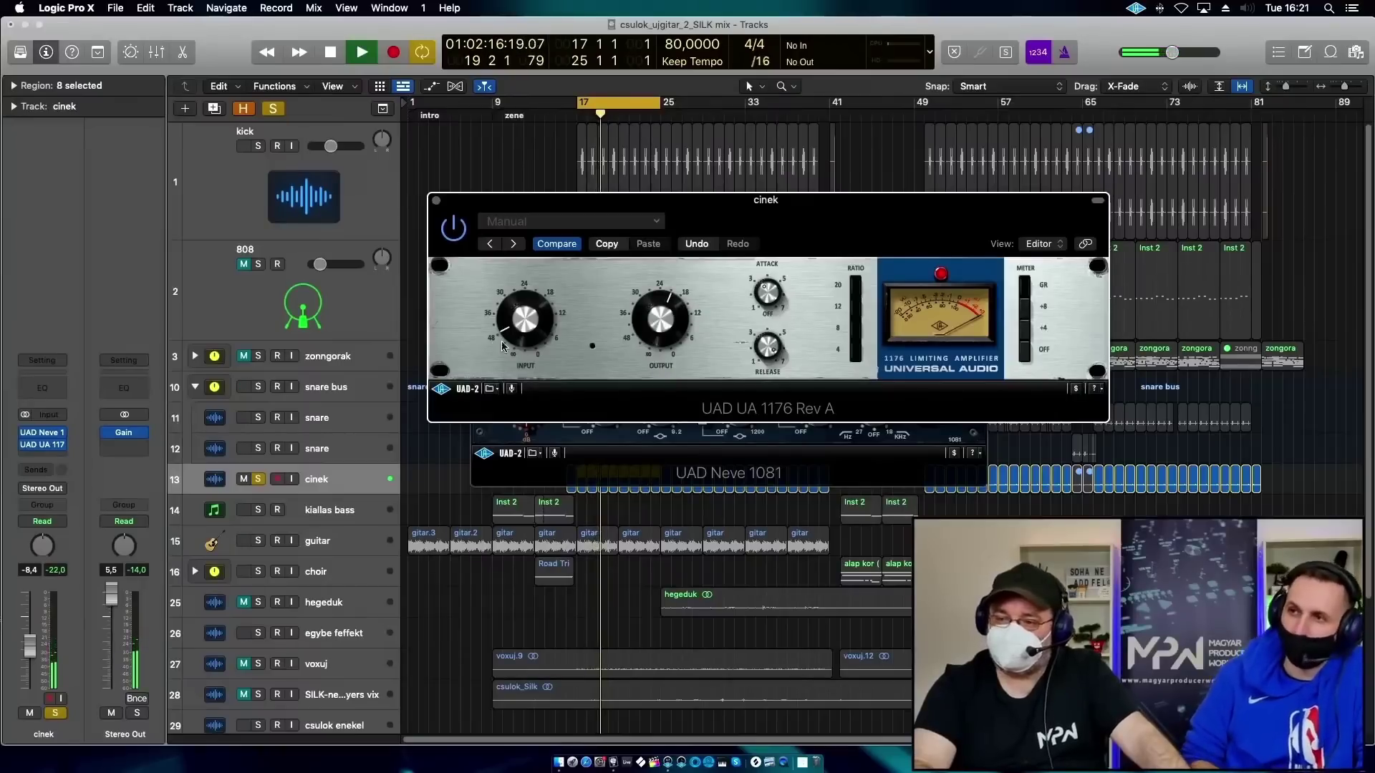
pyautogui.moveTo(516, 338); pyautogui.dragTo(514, 321)
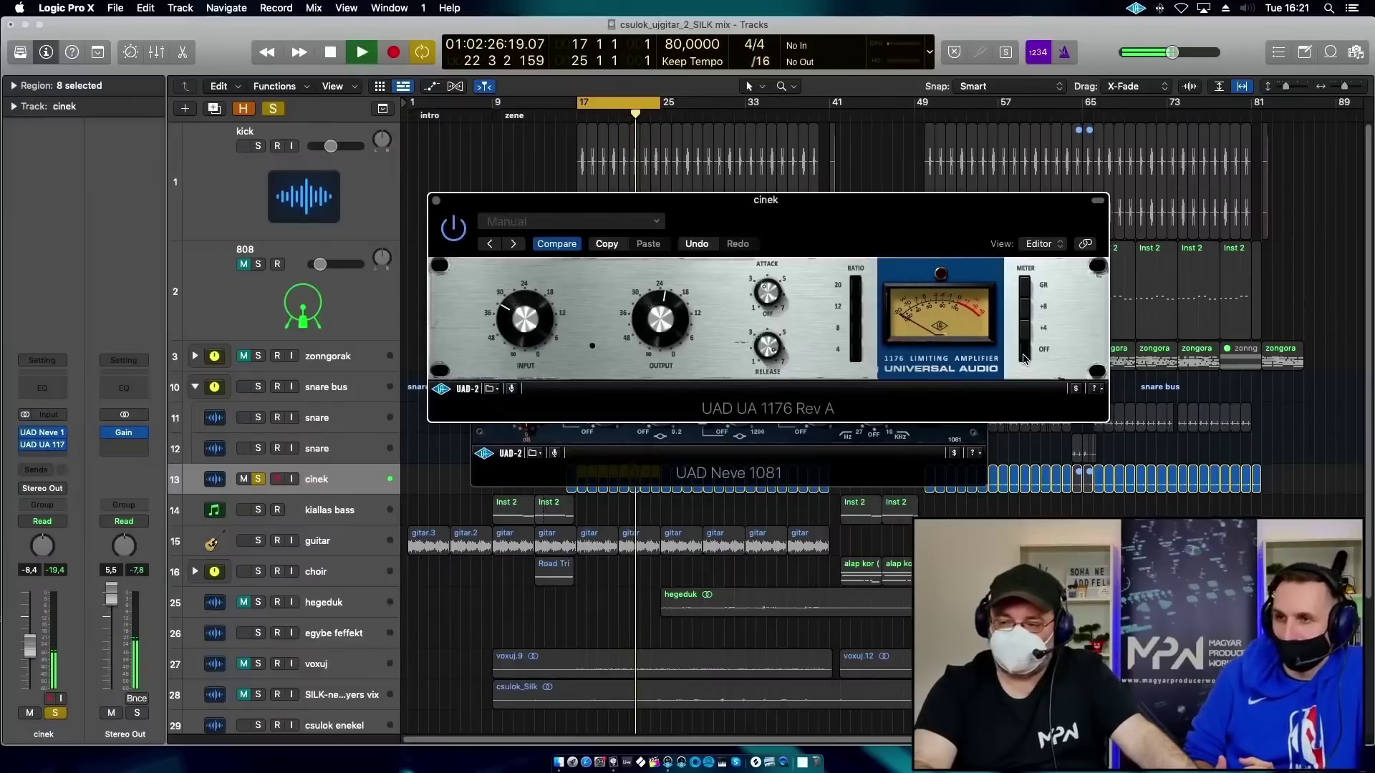
# Compare the cinek sound with the 1176 switched off and on, leaving its meter switch on GR.
pyautogui.moveTo(1024, 358); pyautogui.dragTo(1026, 294)
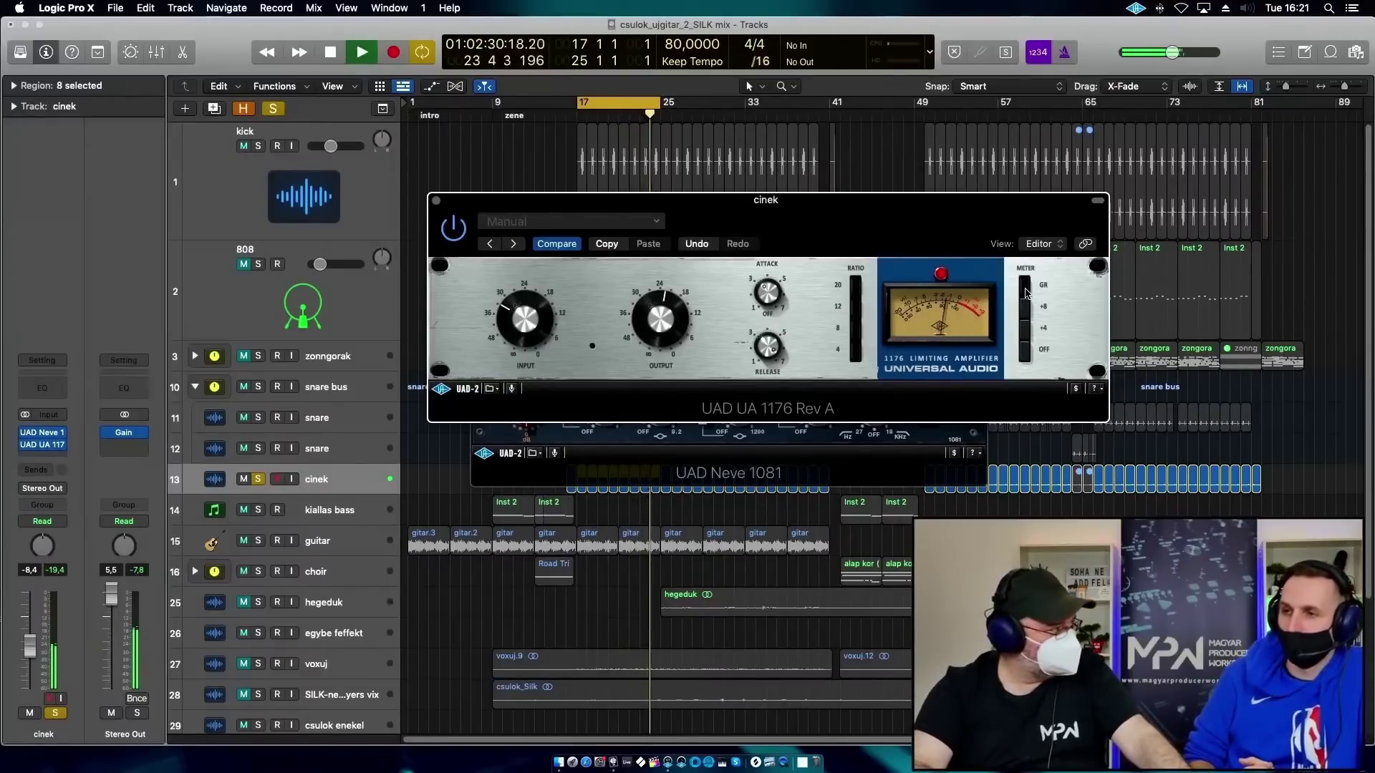
pyautogui.press('space')
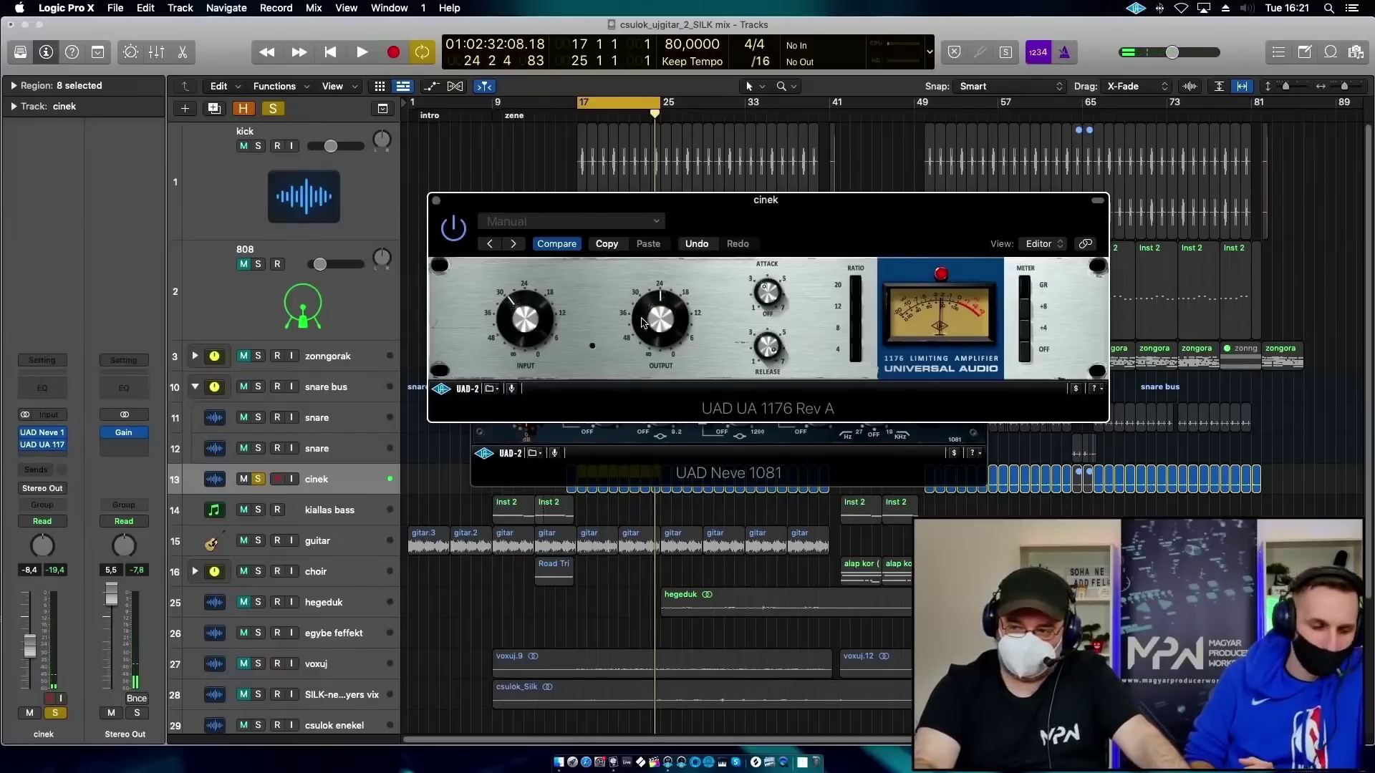
pyautogui.press('space')
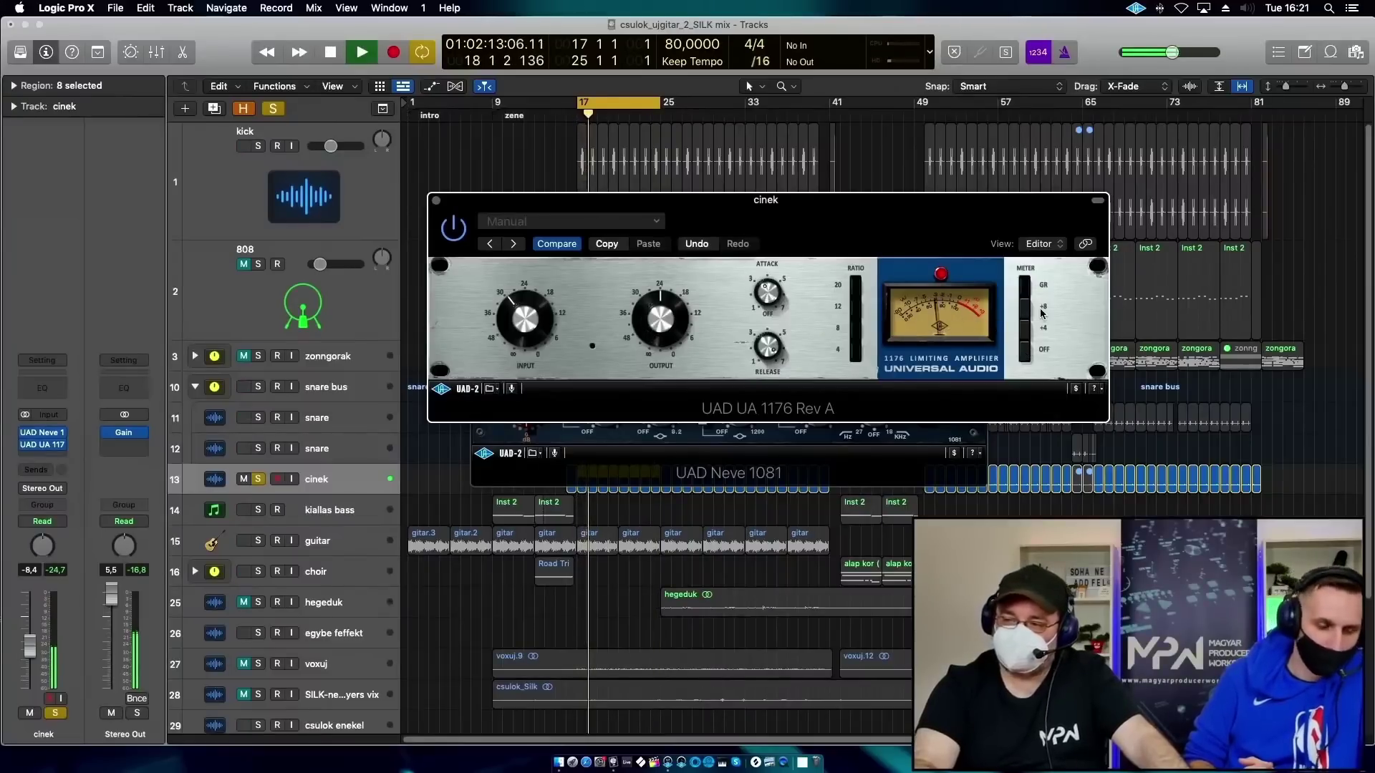
pyautogui.press('space')
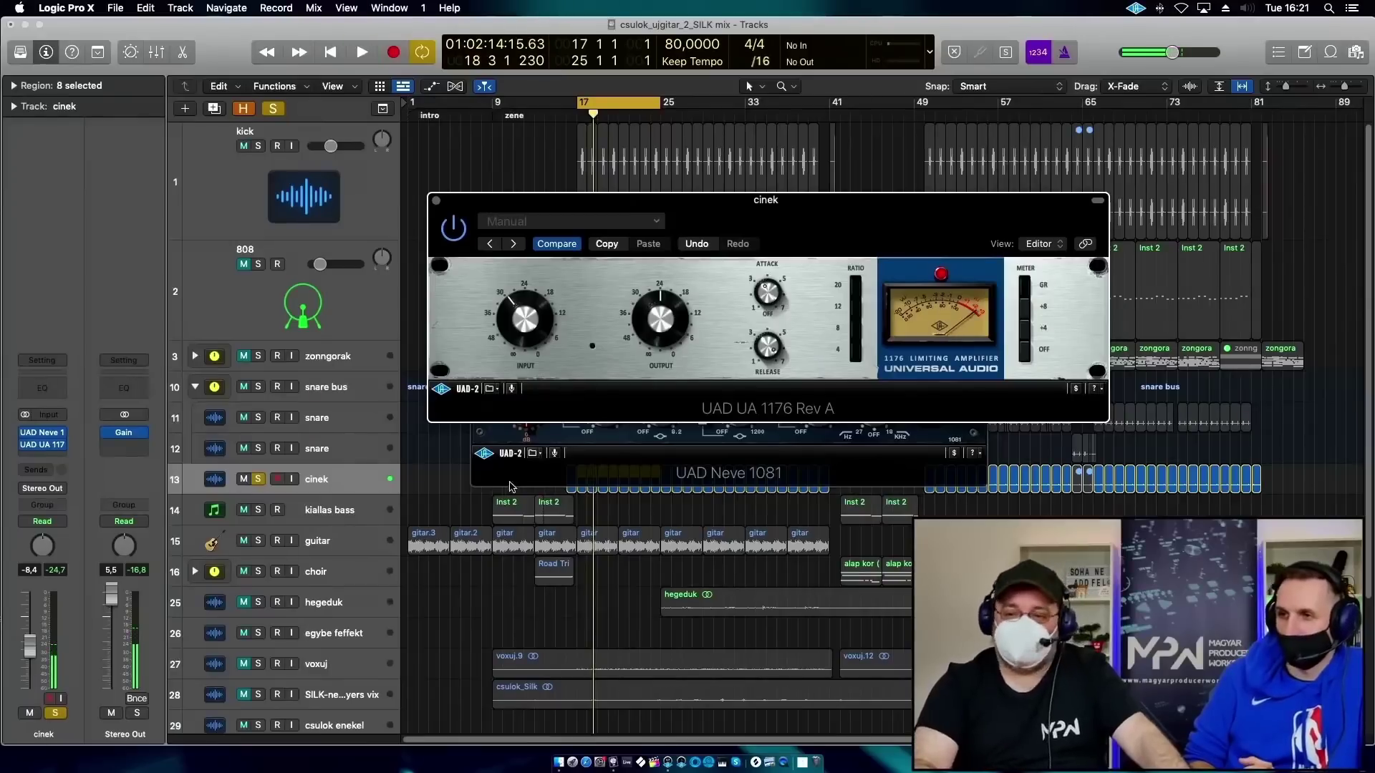
# Unsolo the cinek track, audition its processing in the full mix, and close the 1176 and Neve 1081 windows.
pyautogui.click(260, 484)
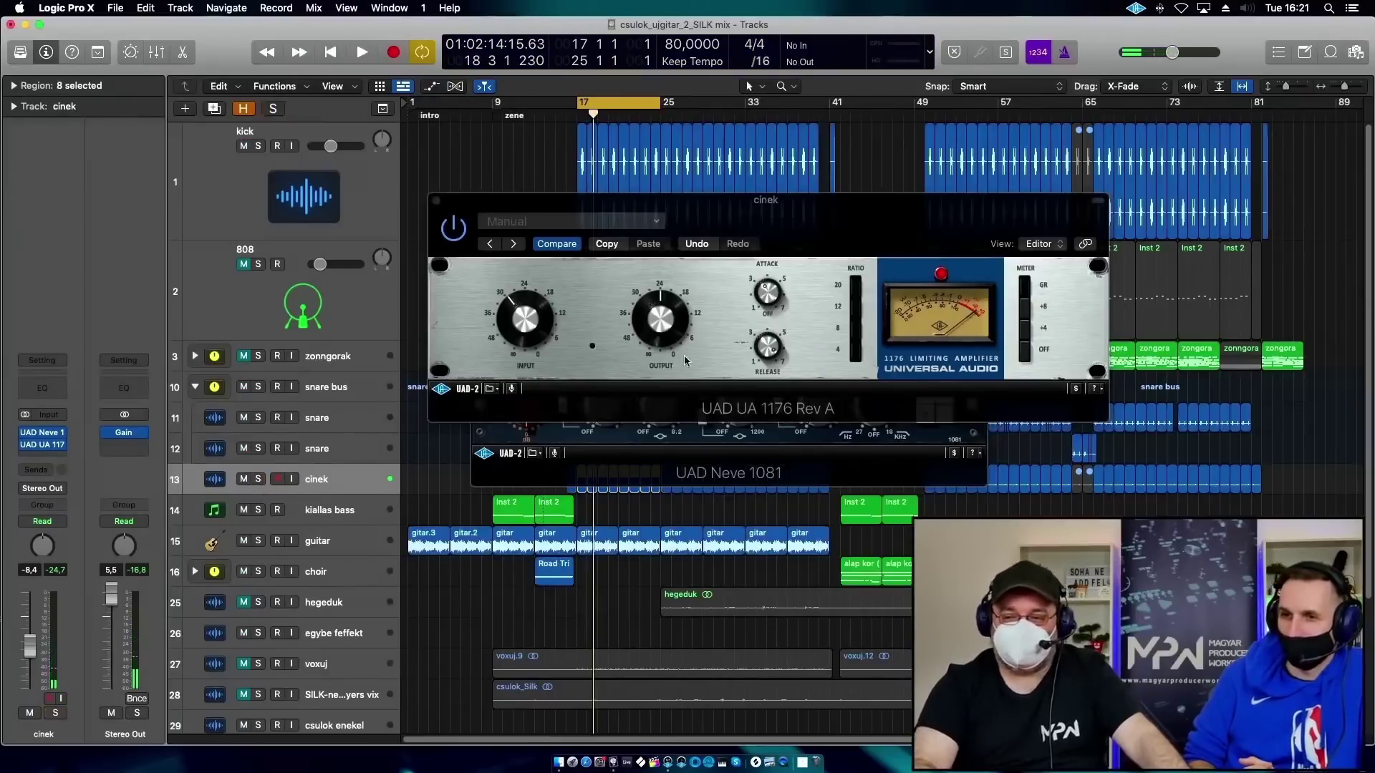
pyautogui.click(653, 317)
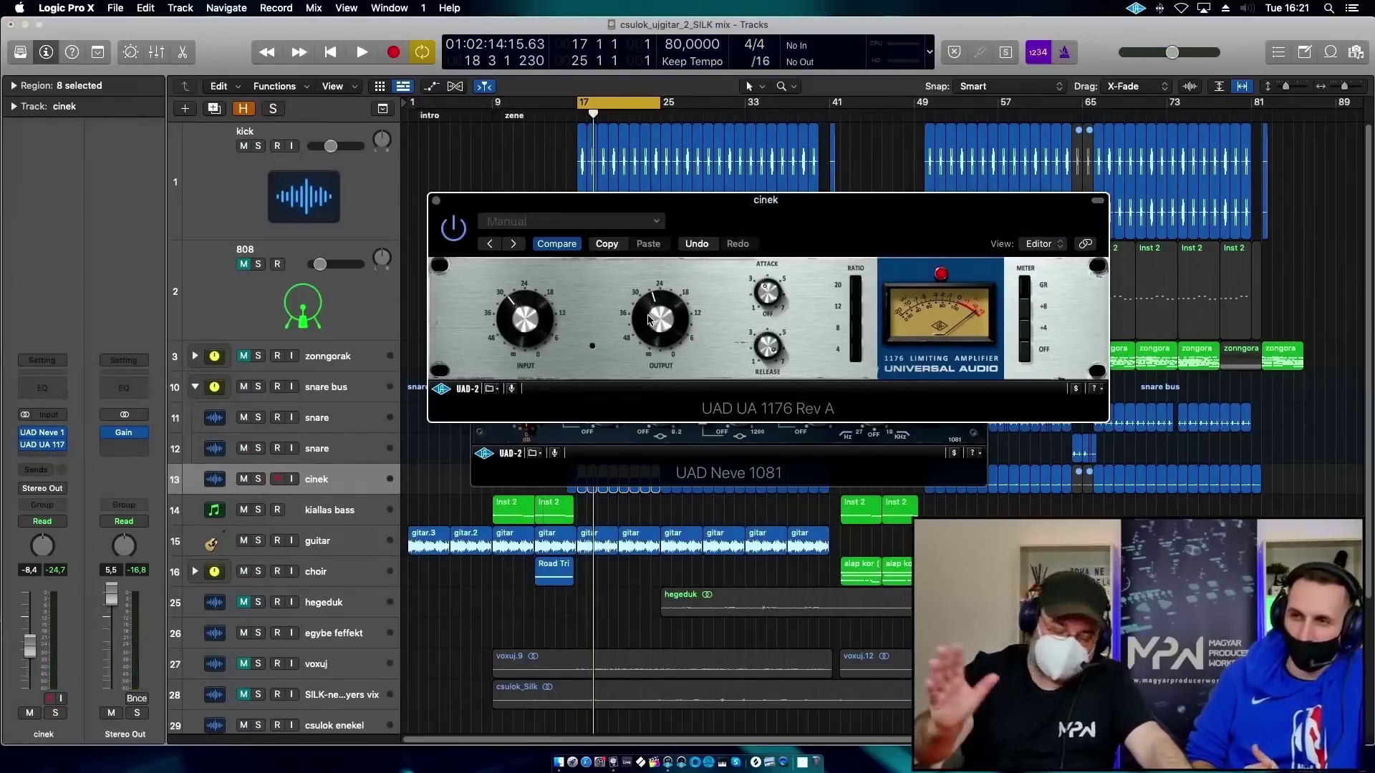
pyautogui.press('space')
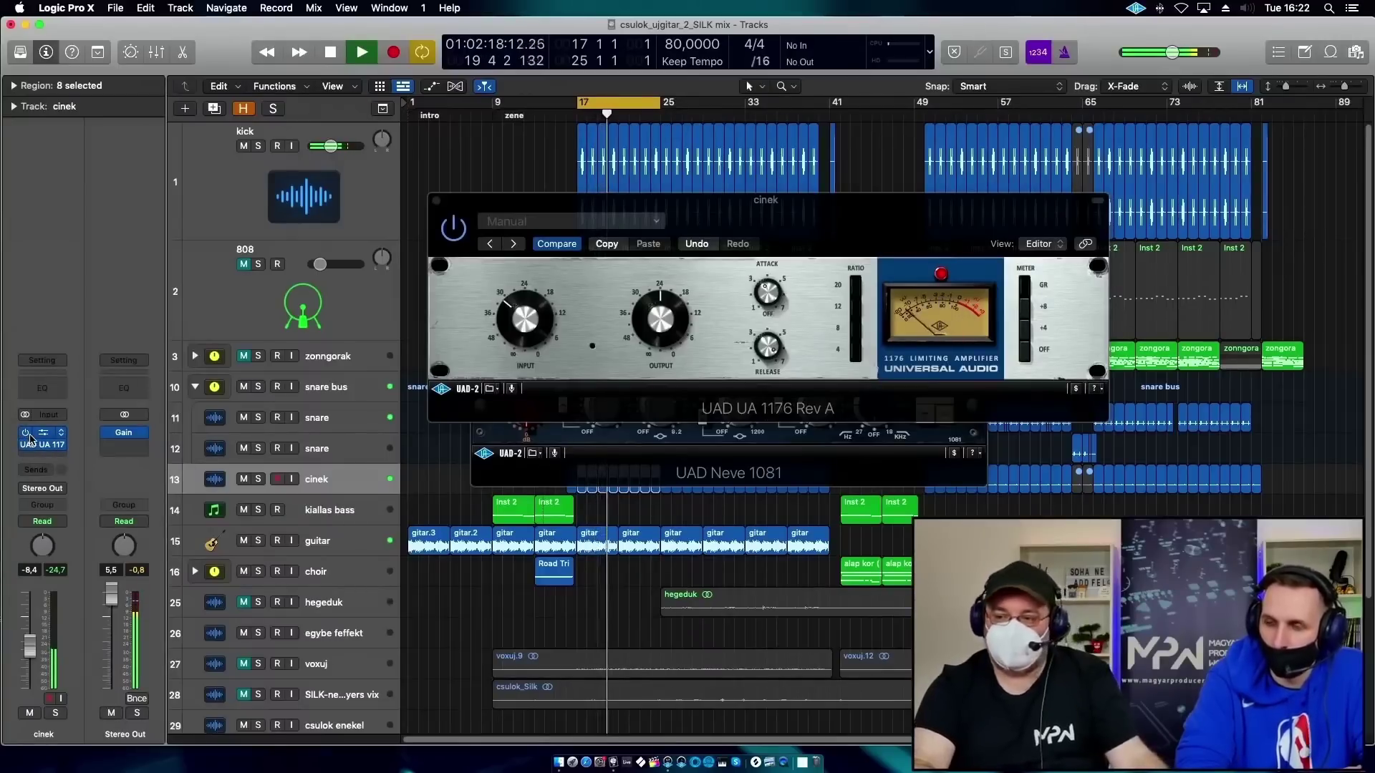
pyautogui.press('space')
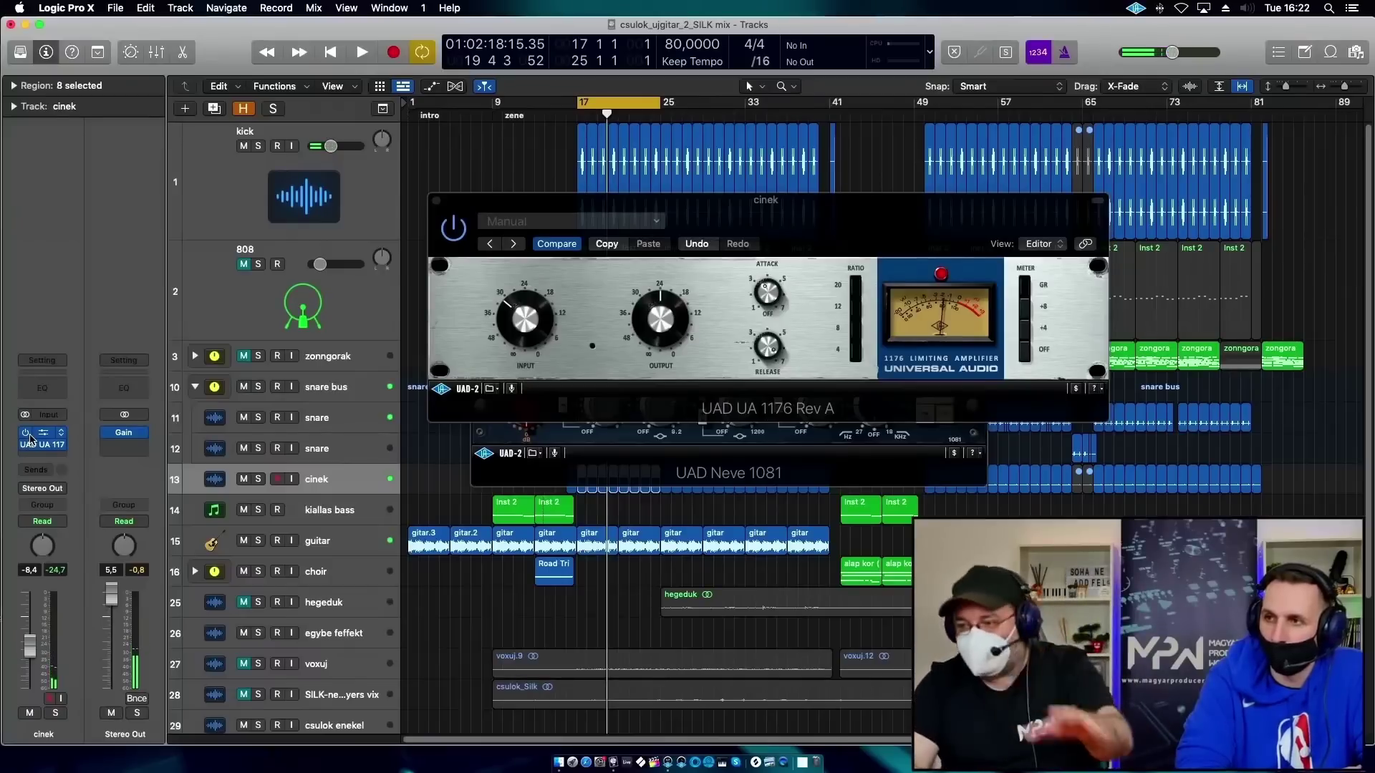
pyautogui.press('space')
pyautogui.press('space')
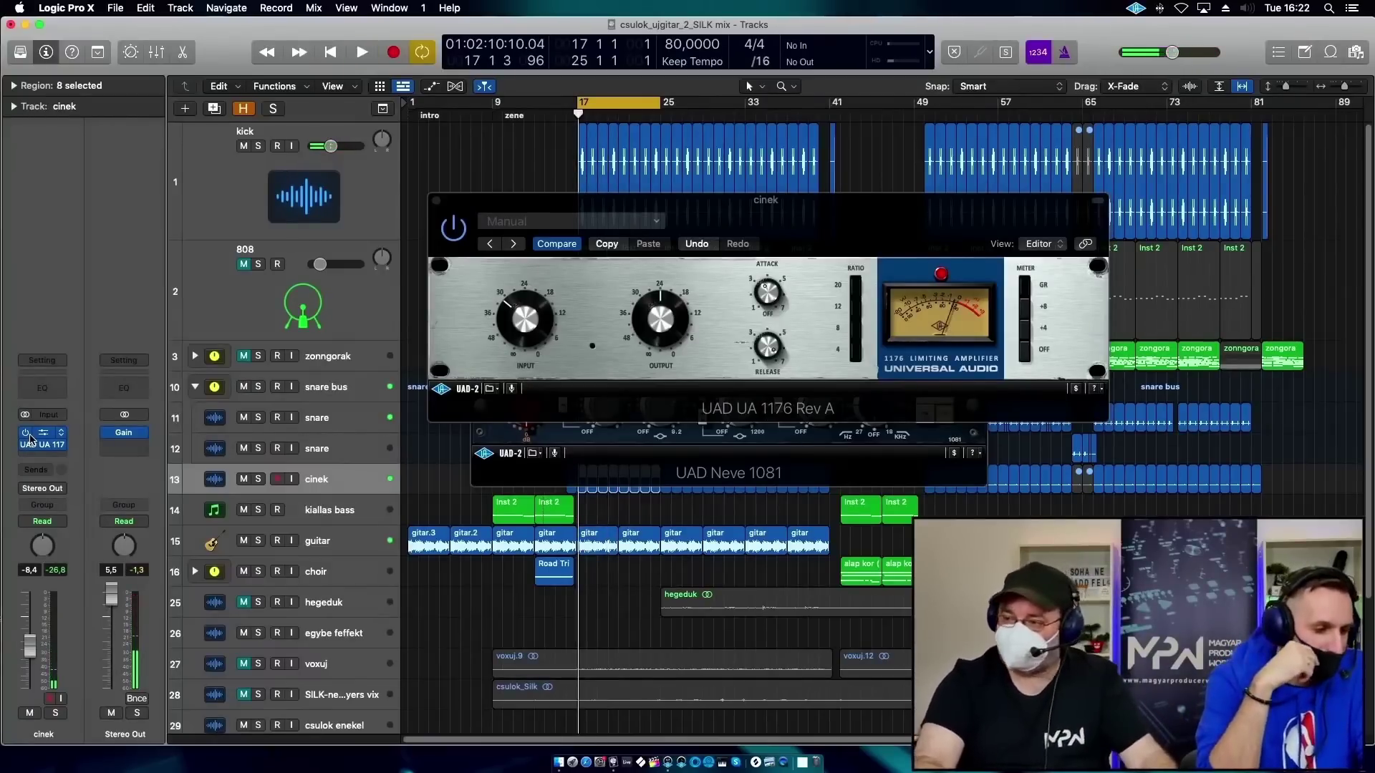
pyautogui.press('space')
pyautogui.click(437, 201)
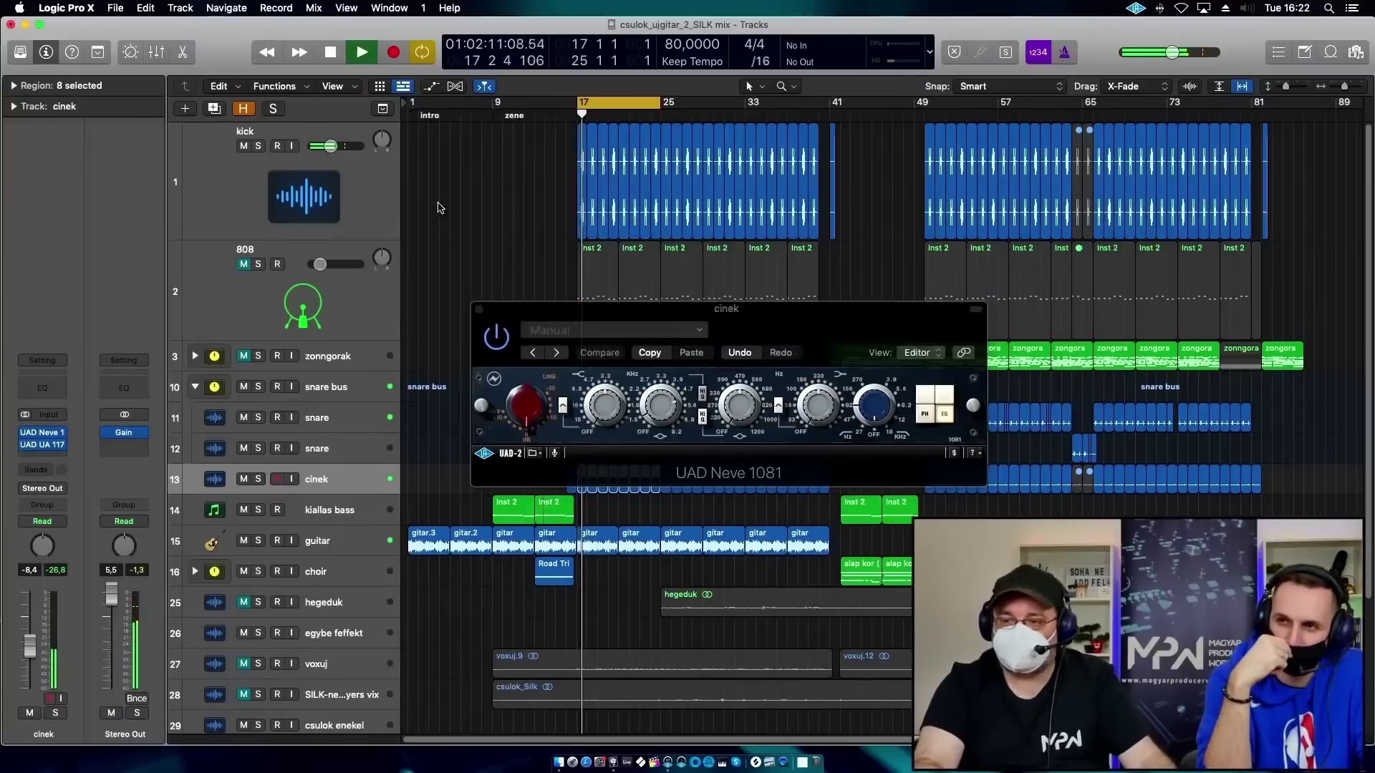
pyautogui.click(479, 310)
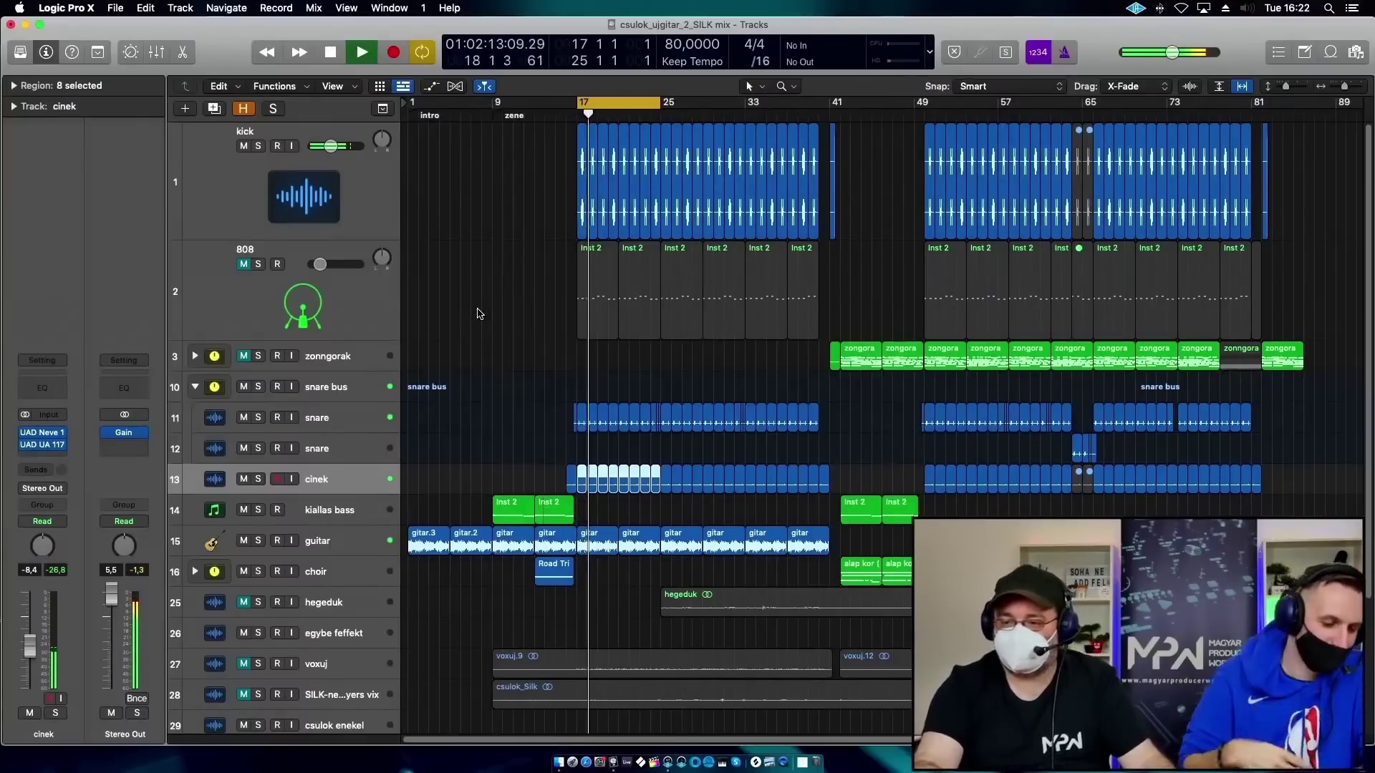
# Mute the guitar track and unmute the 808 while listening to the full mix.
pyautogui.click(247, 541)
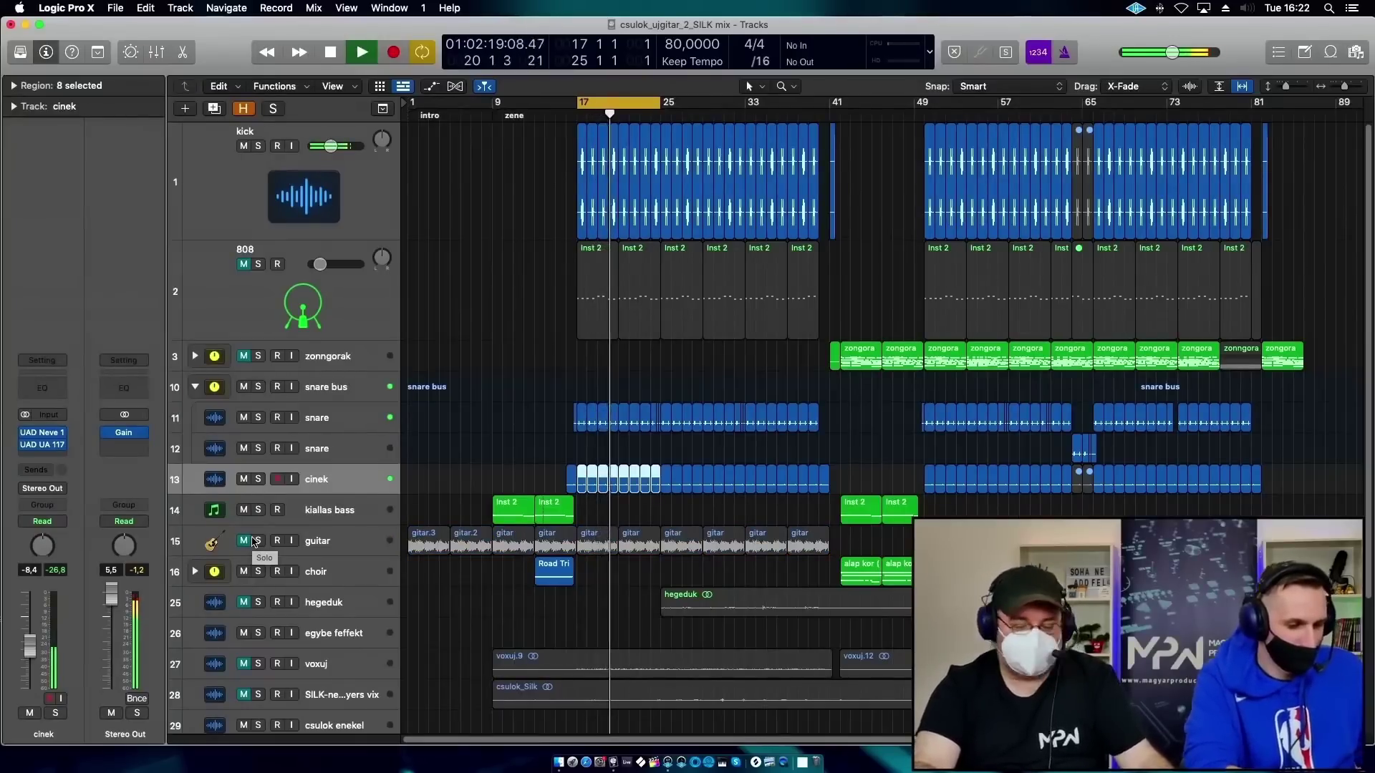
pyautogui.click(244, 264)
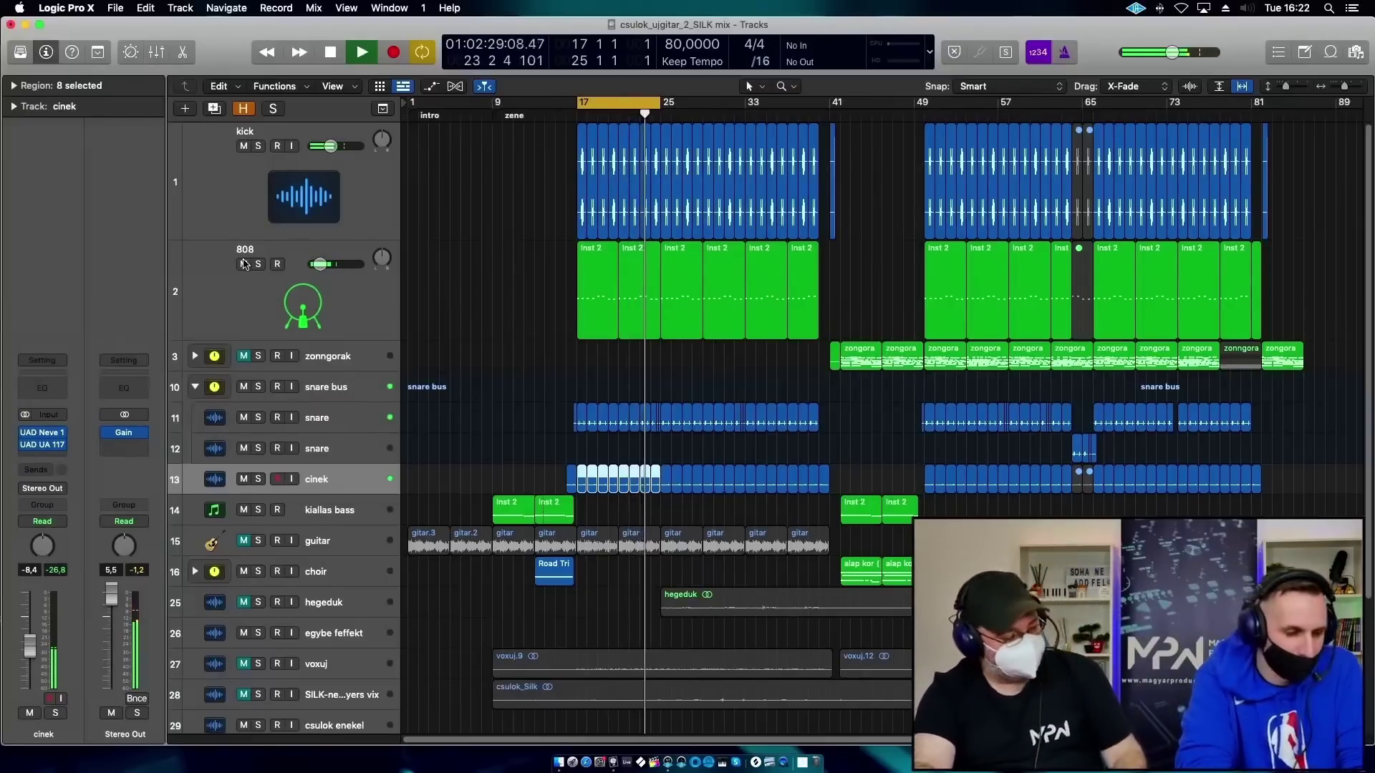
pyautogui.press('space')
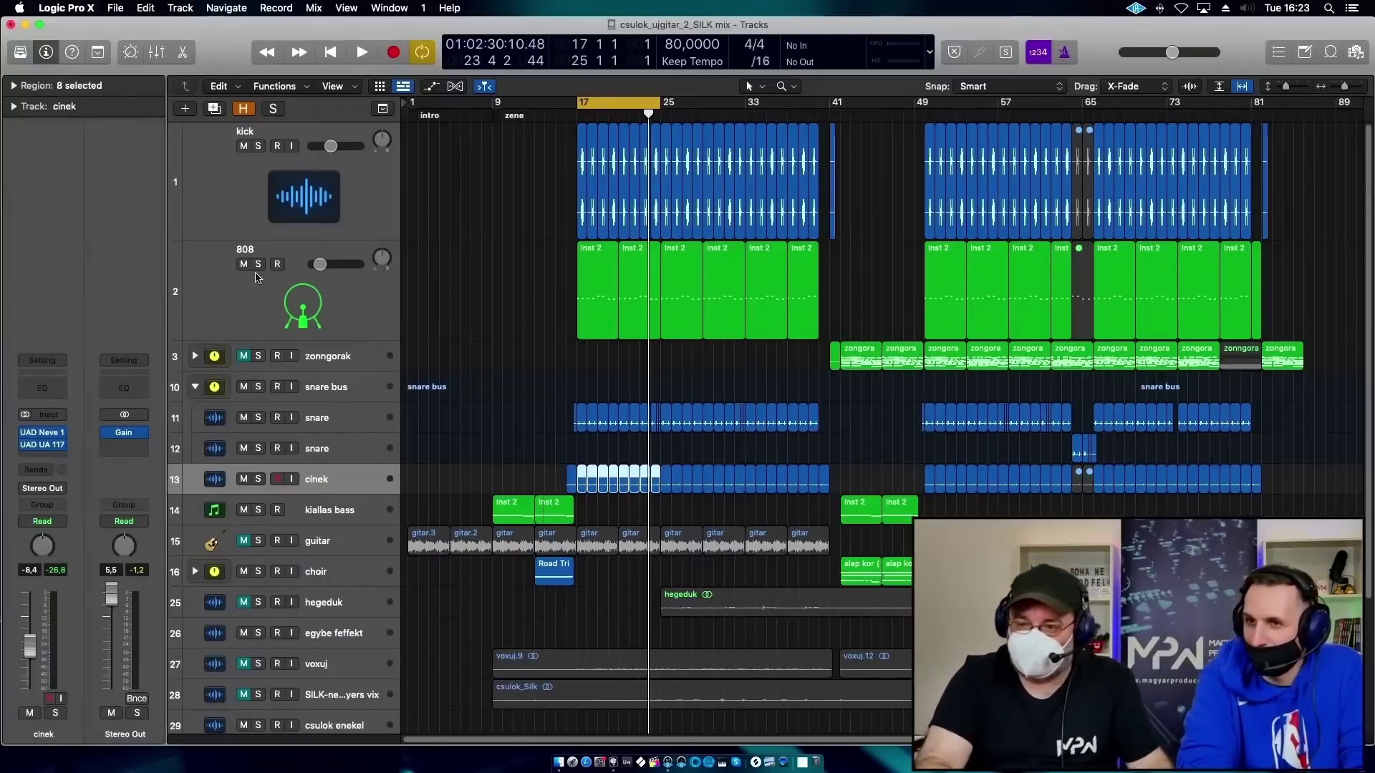
# Solo the 808 track and insert the UAD Empirical Labs FATSO Sr from the Universal Audio plug-ins.
pyautogui.click(256, 264)
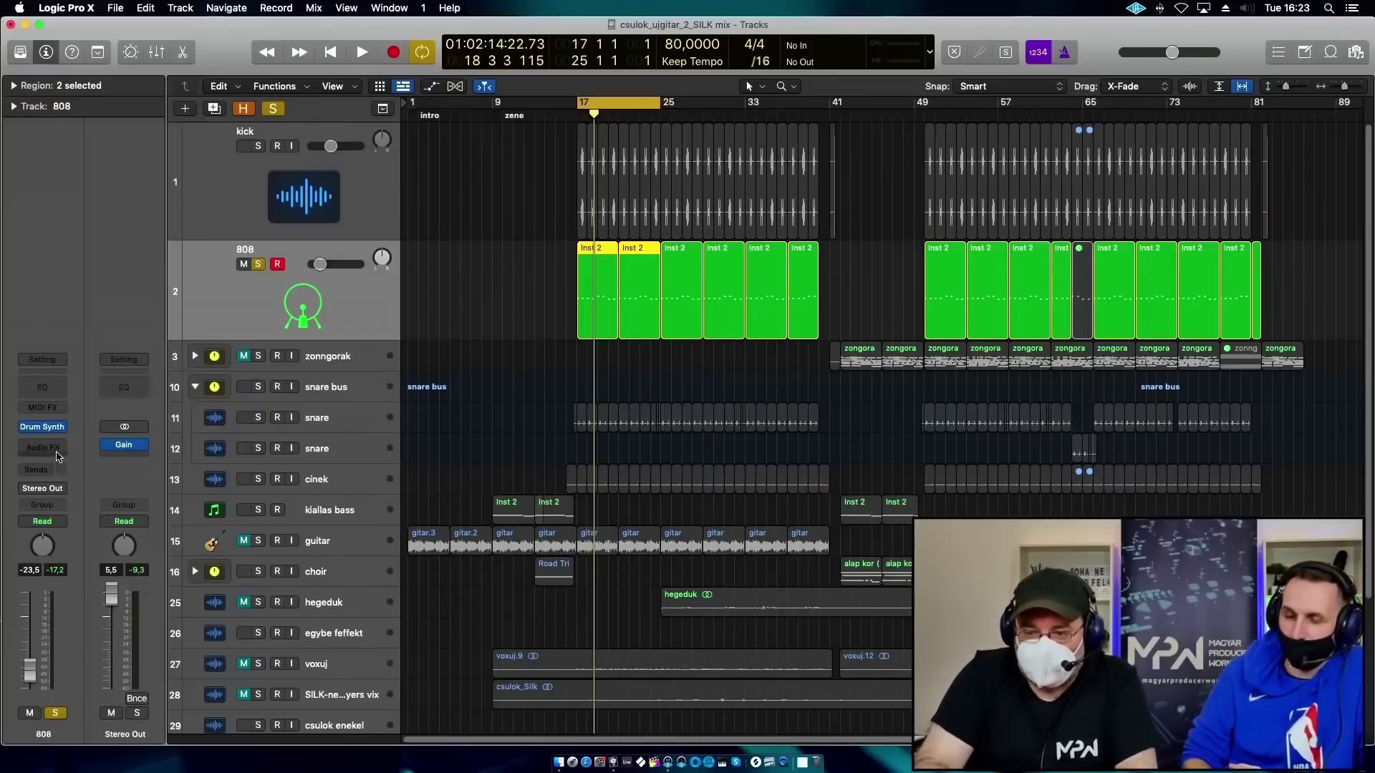
pyautogui.click(58, 449)
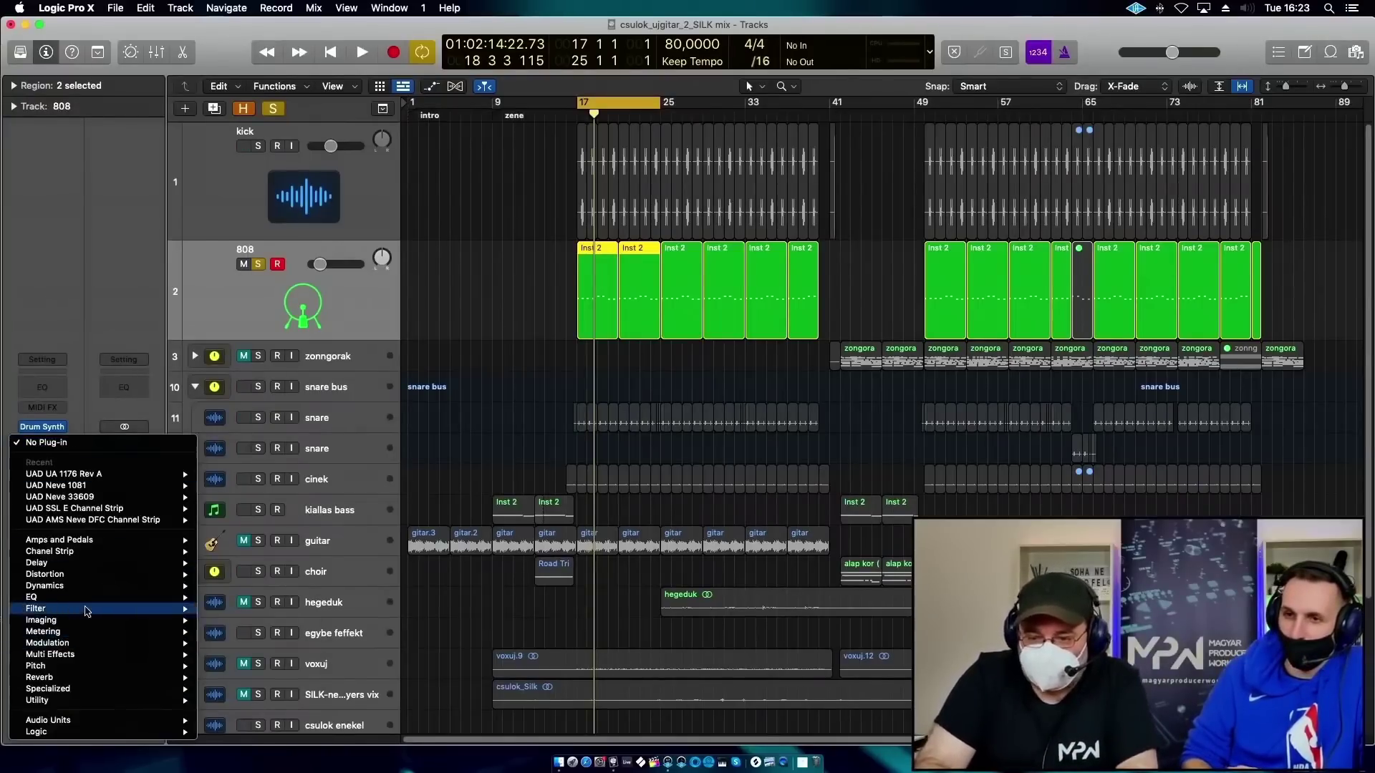
pyautogui.moveTo(72, 720)
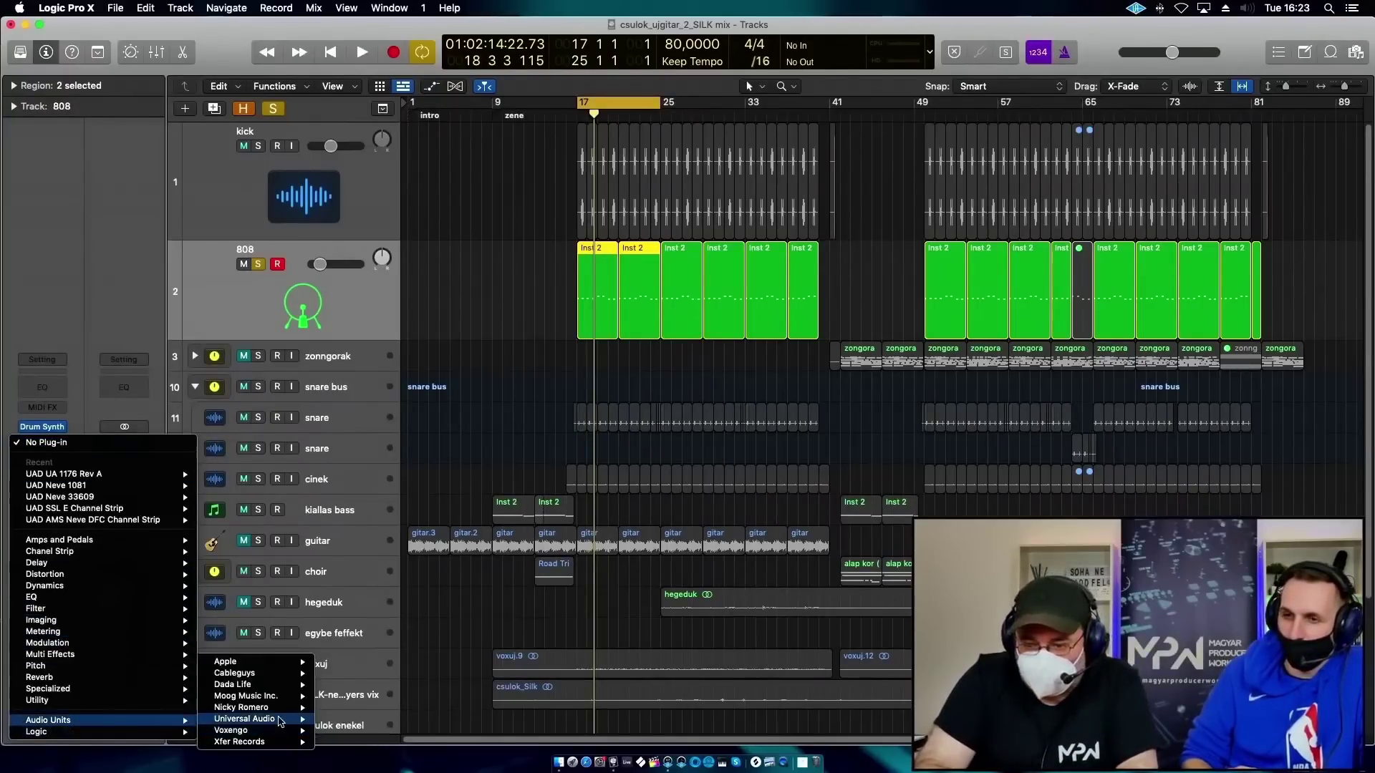
pyautogui.moveTo(279, 719)
pyautogui.moveTo(432, 405)
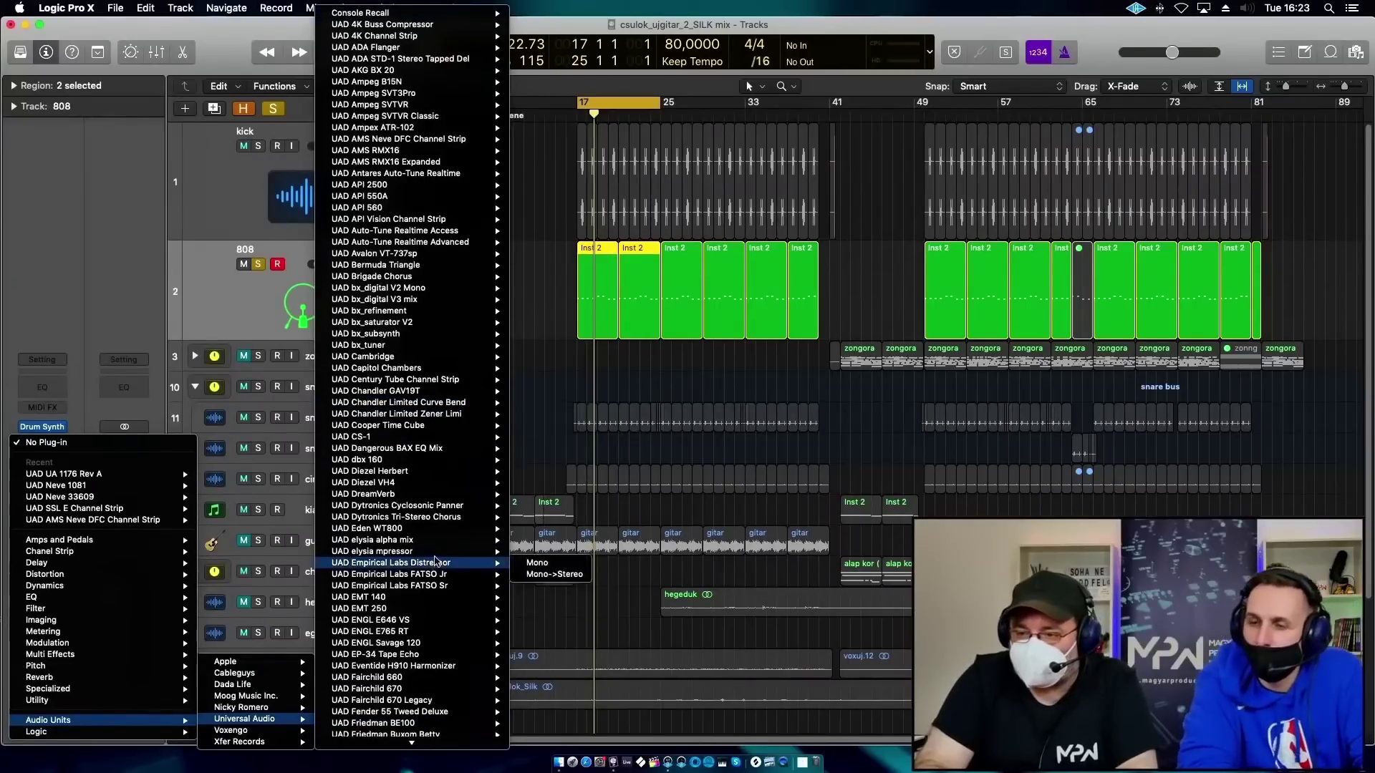
pyautogui.click(545, 597)
# Audition the soloed 808 through the FATSO Sr.
pyautogui.press('space')
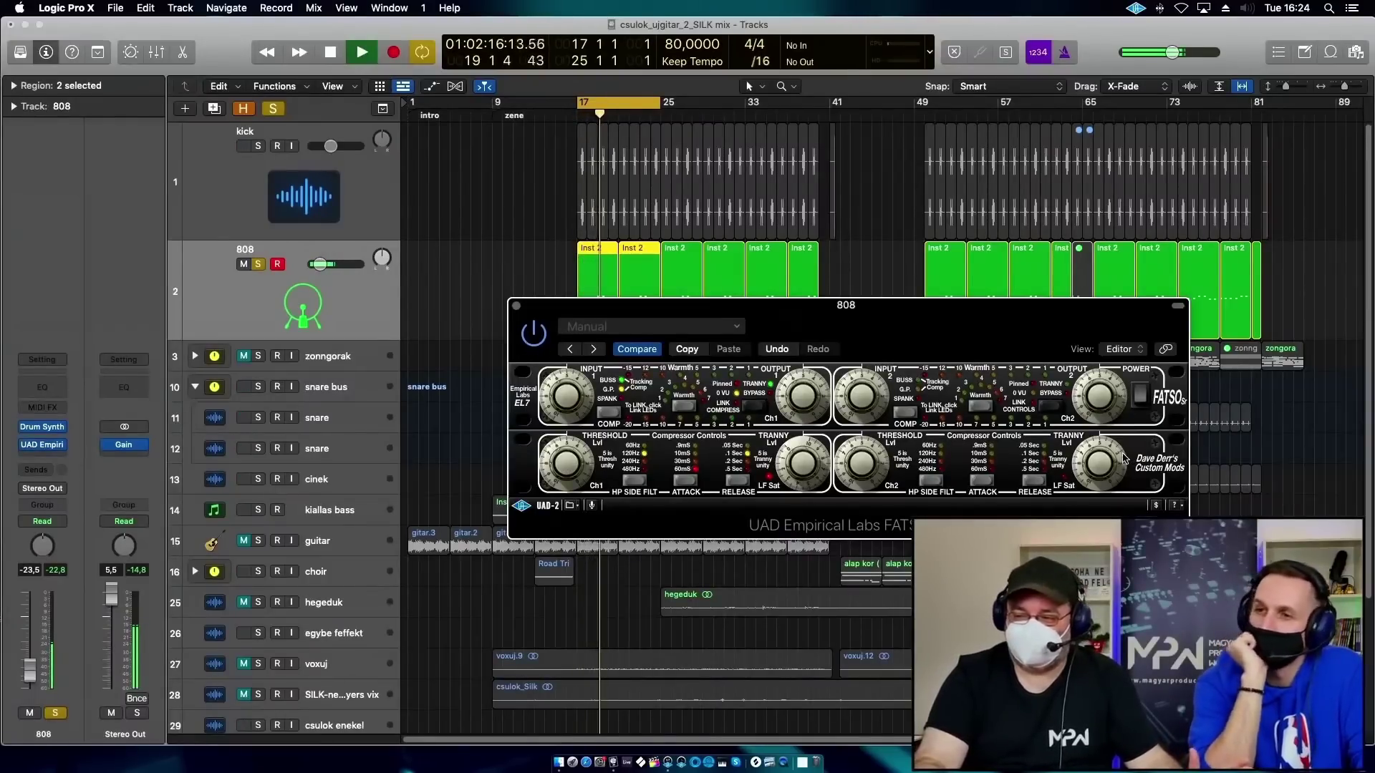
pyautogui.press('space')
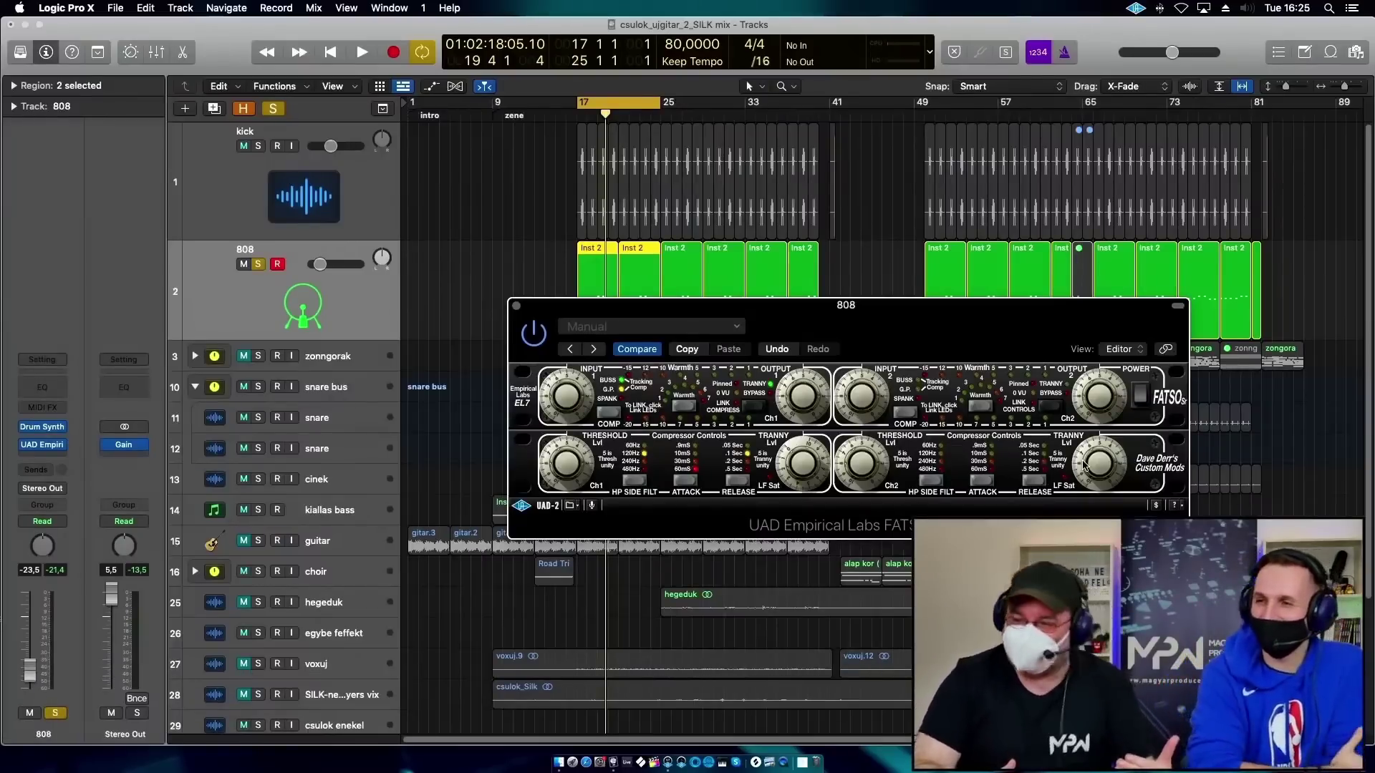
pyautogui.press('space')
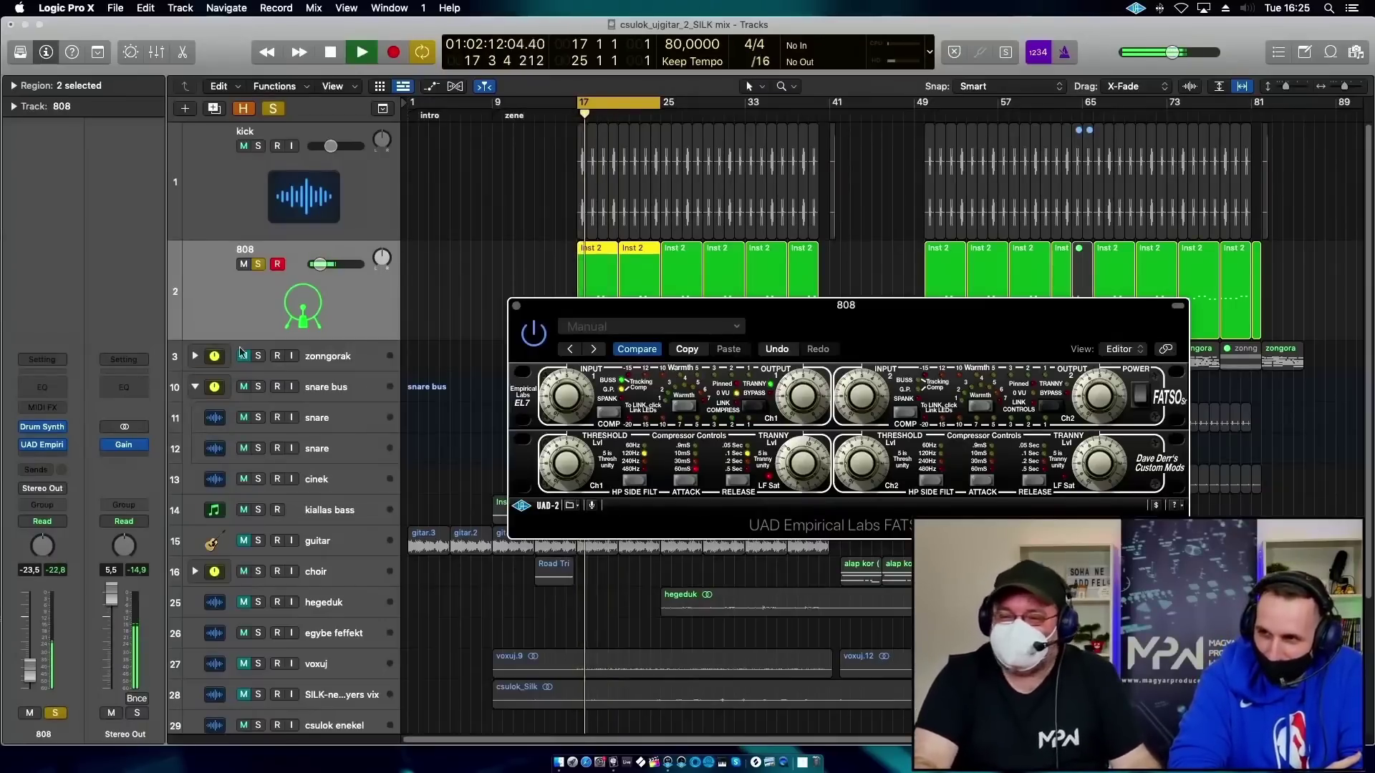
# Unsolo the 808 track and listen to its FATSO Sr processing in the full mix.
pyautogui.press('space')
pyautogui.click(257, 265)
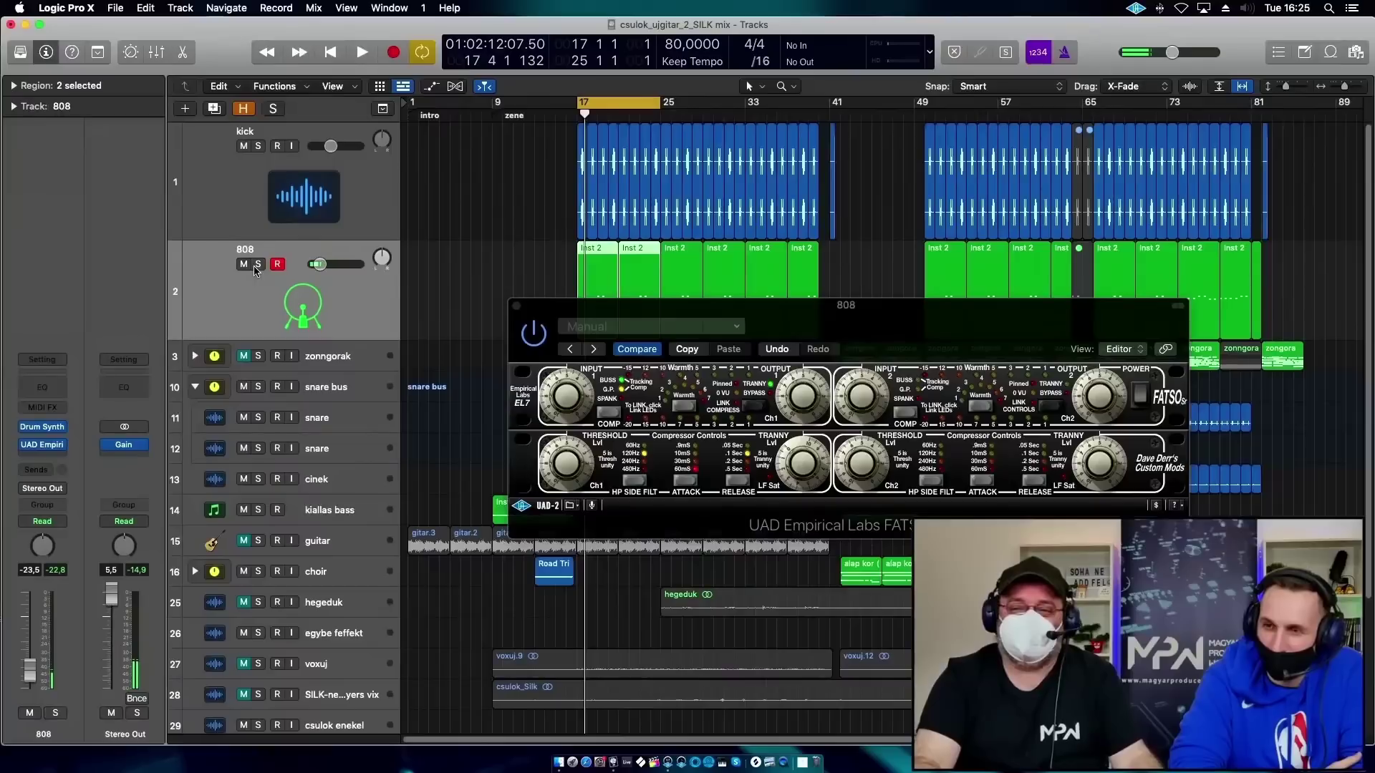
pyautogui.press('space')
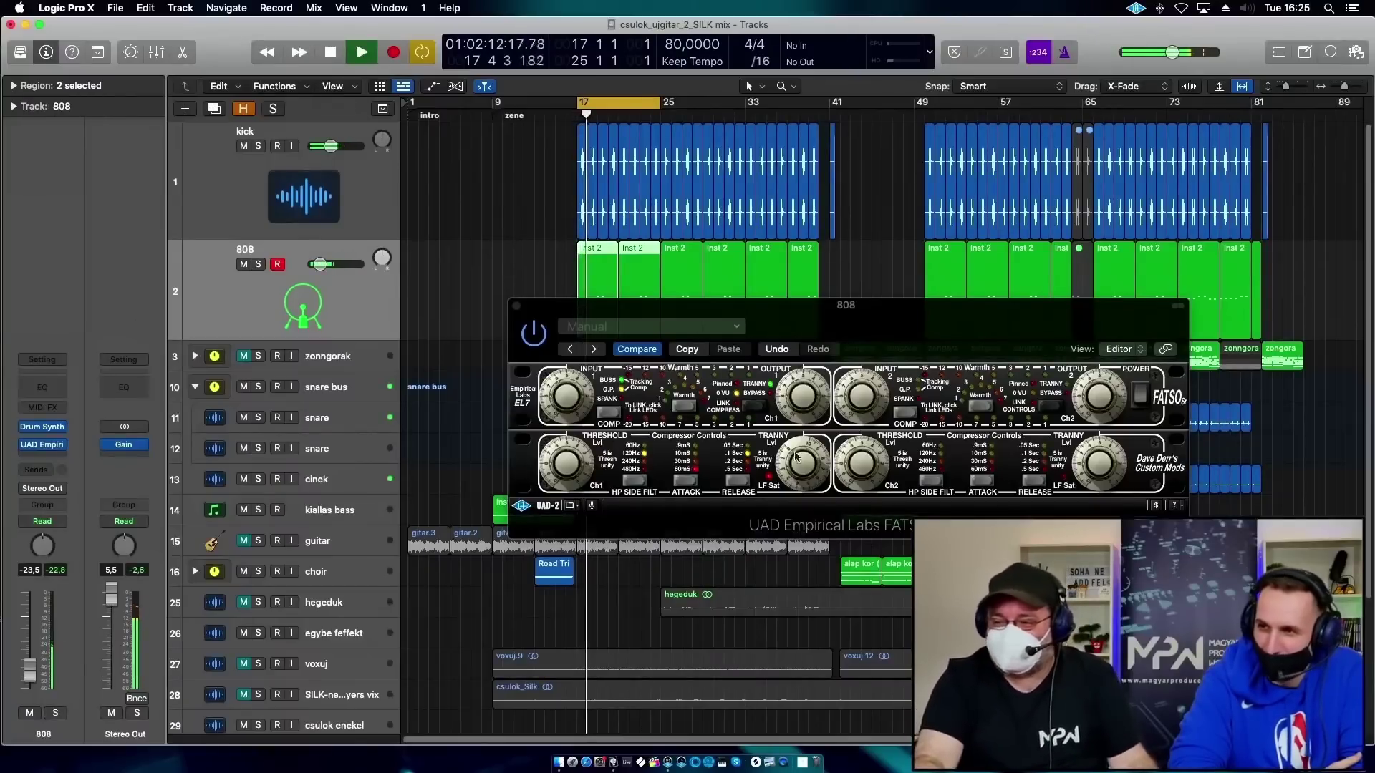
pyautogui.click(772, 483)
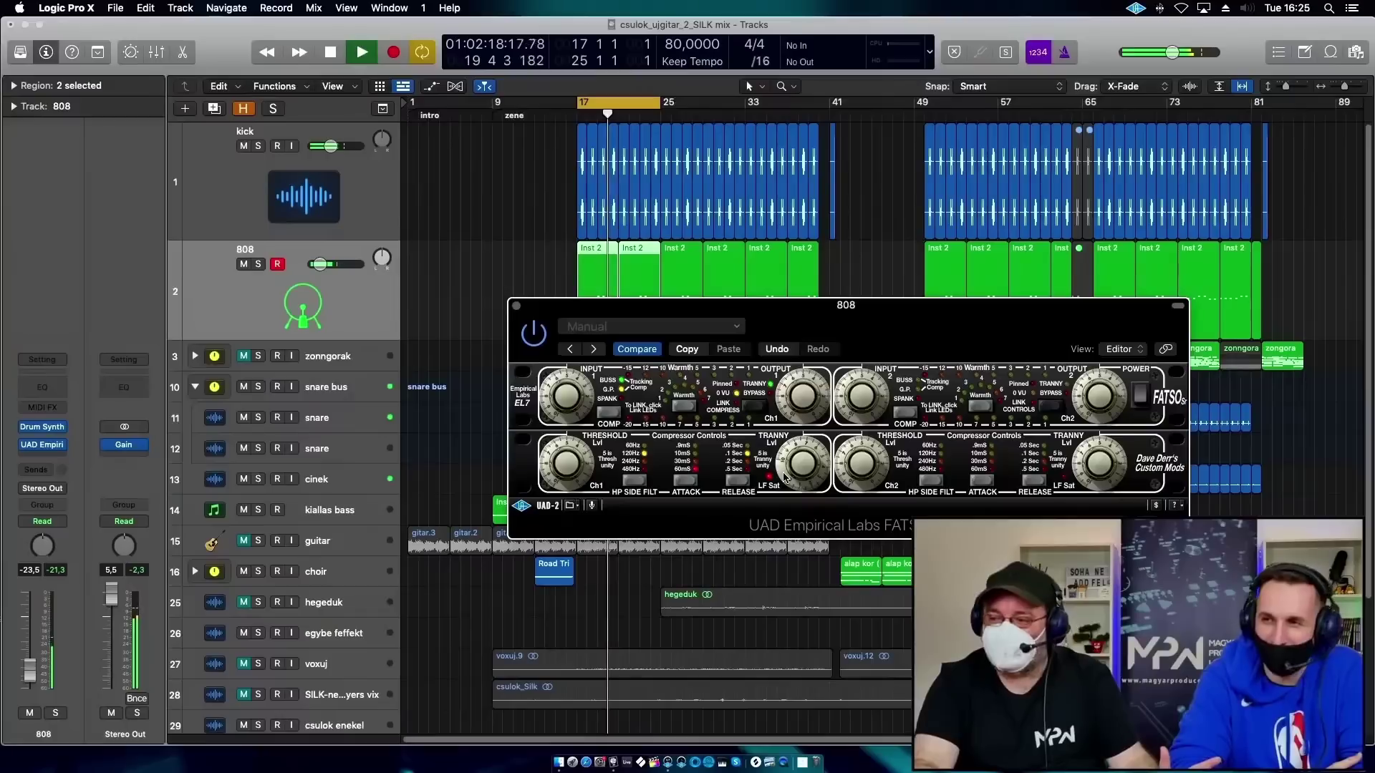
pyautogui.press('space')
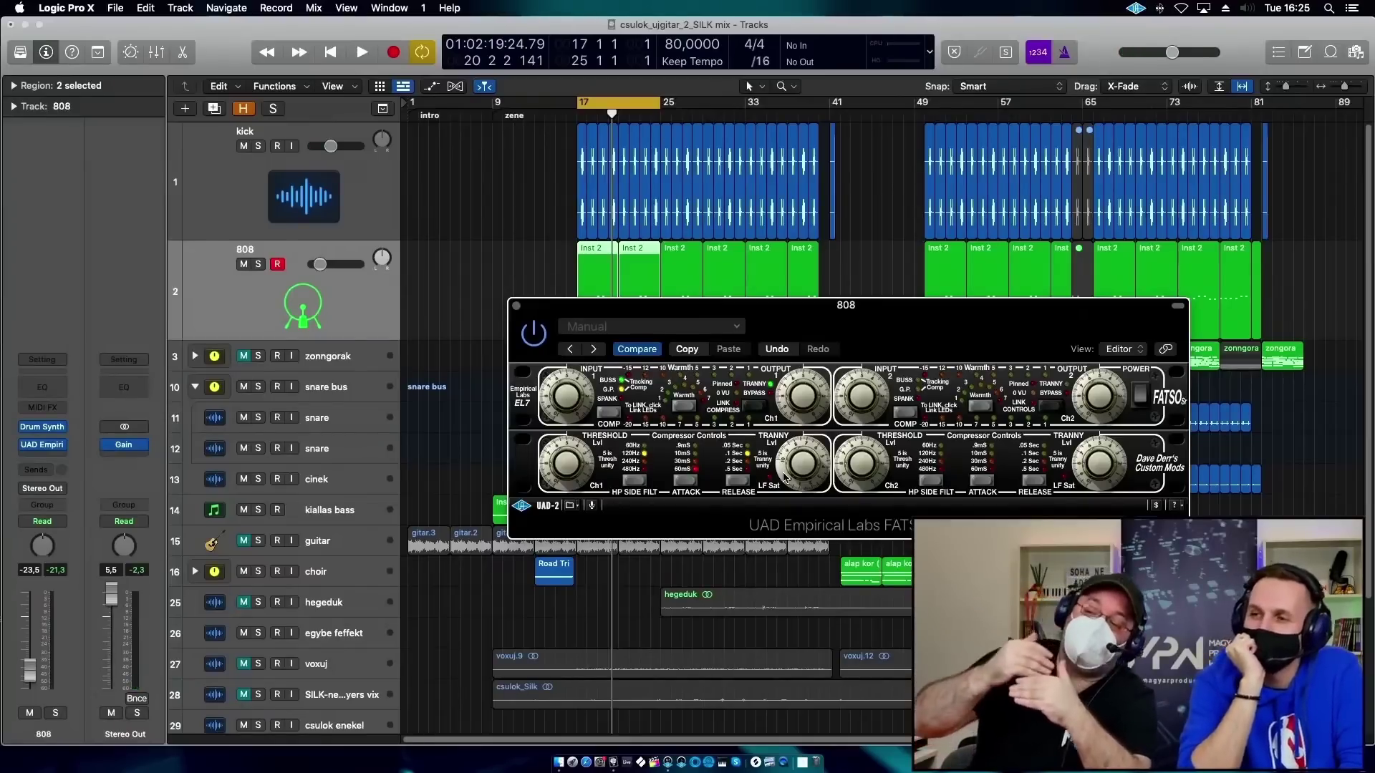
# Unmute the guitar track and audition the full mix with the 808 playing and with it muted.
pyautogui.press('space')
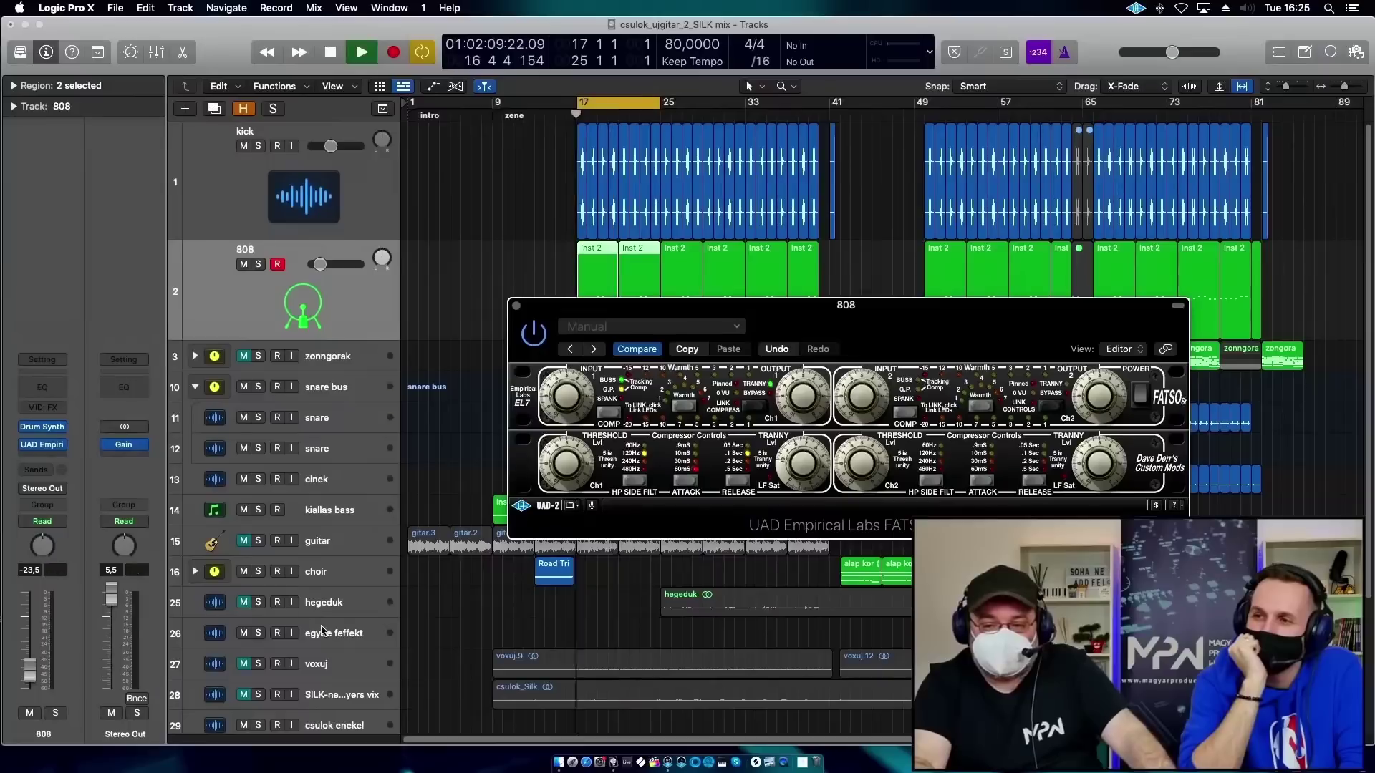
pyautogui.click(245, 542)
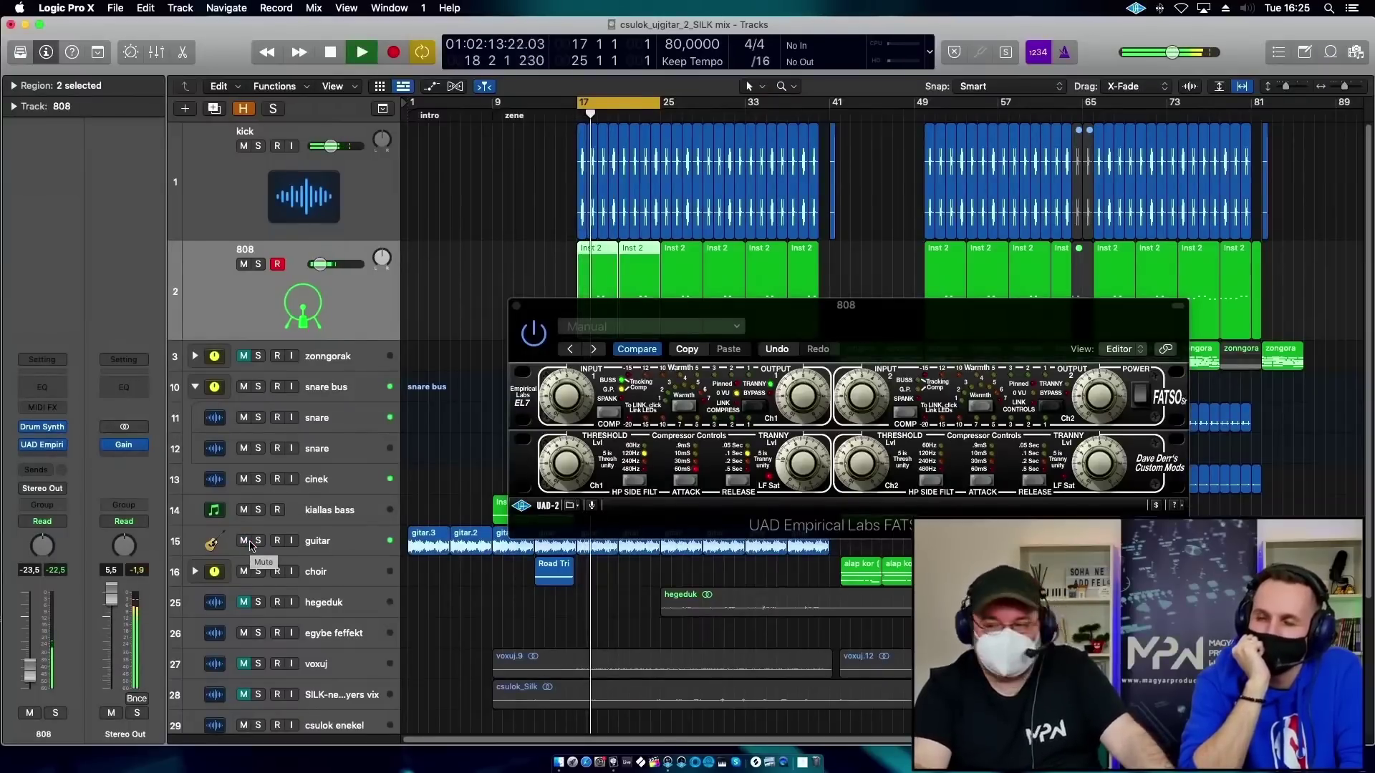
pyautogui.press('space')
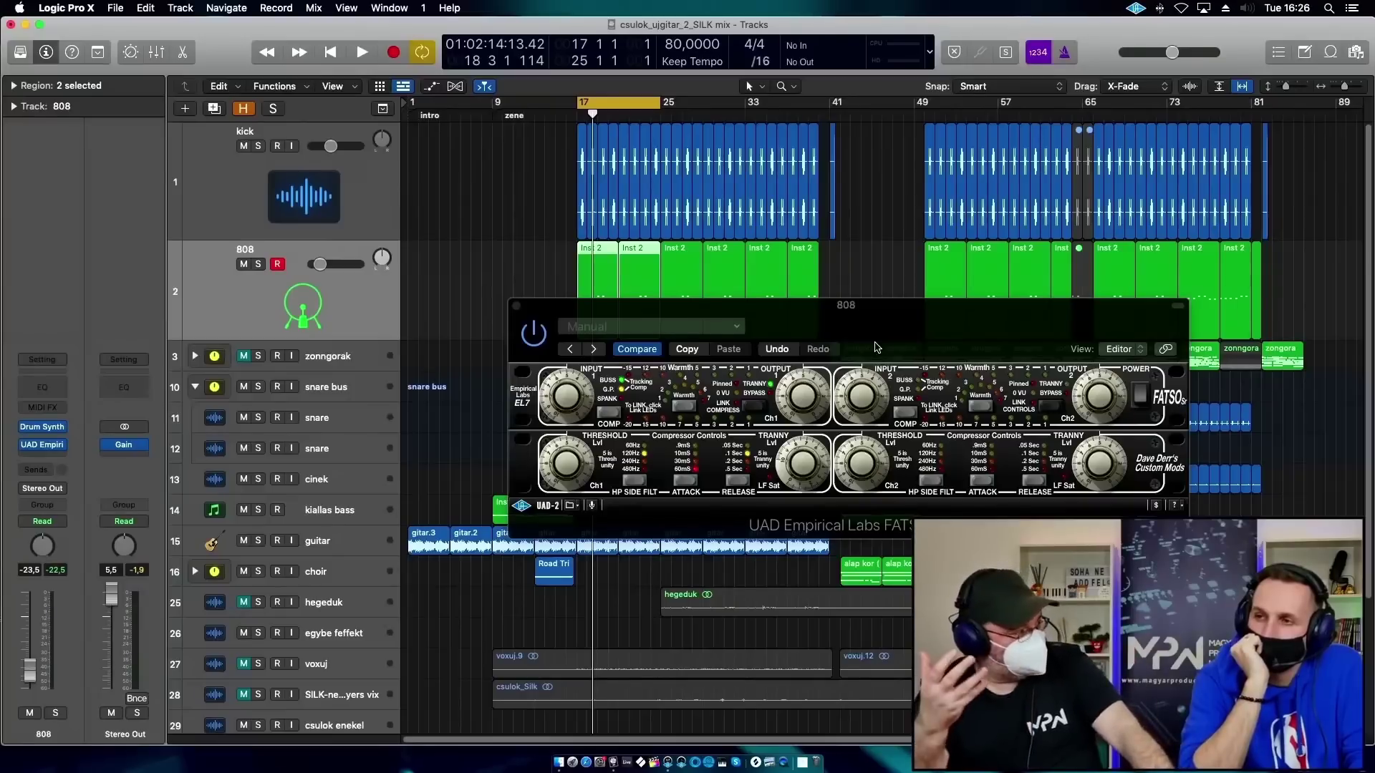
pyautogui.press('space')
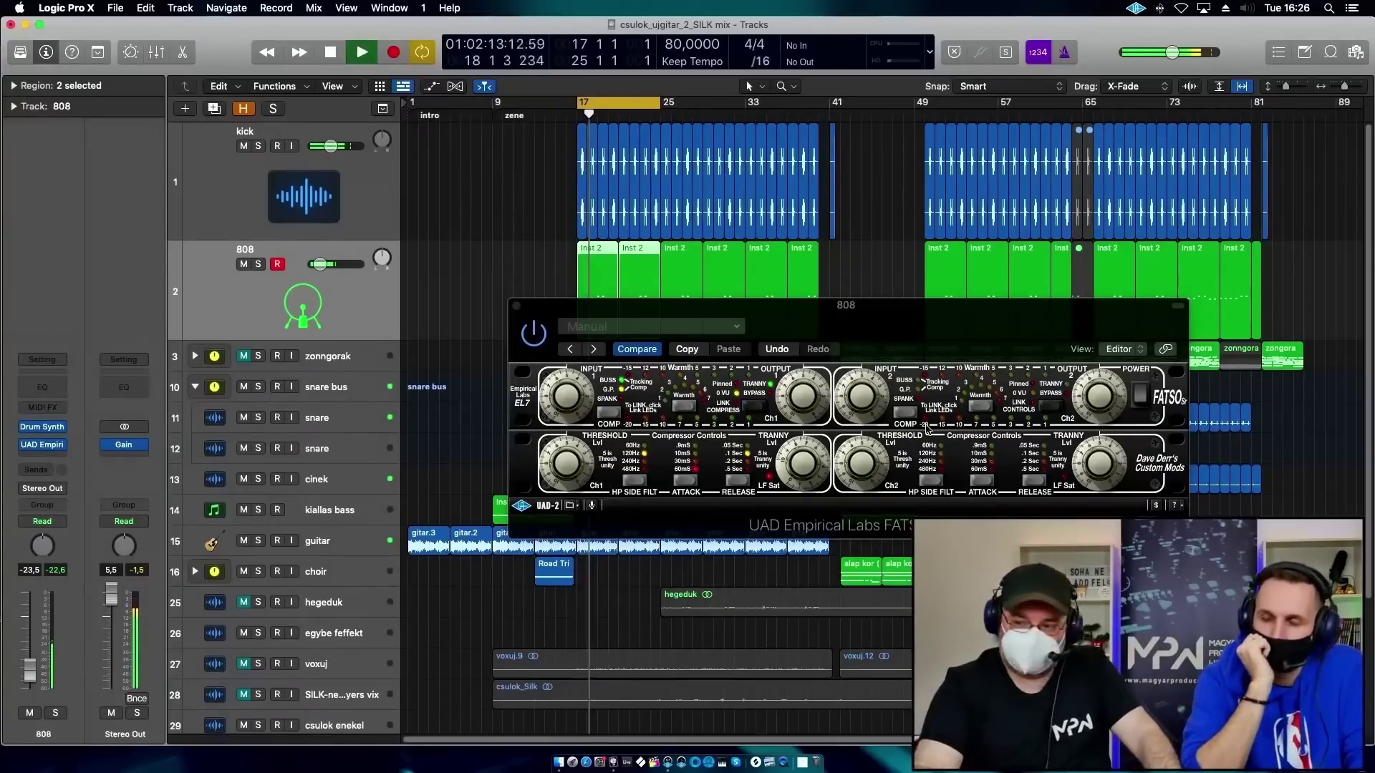
pyautogui.click(244, 265)
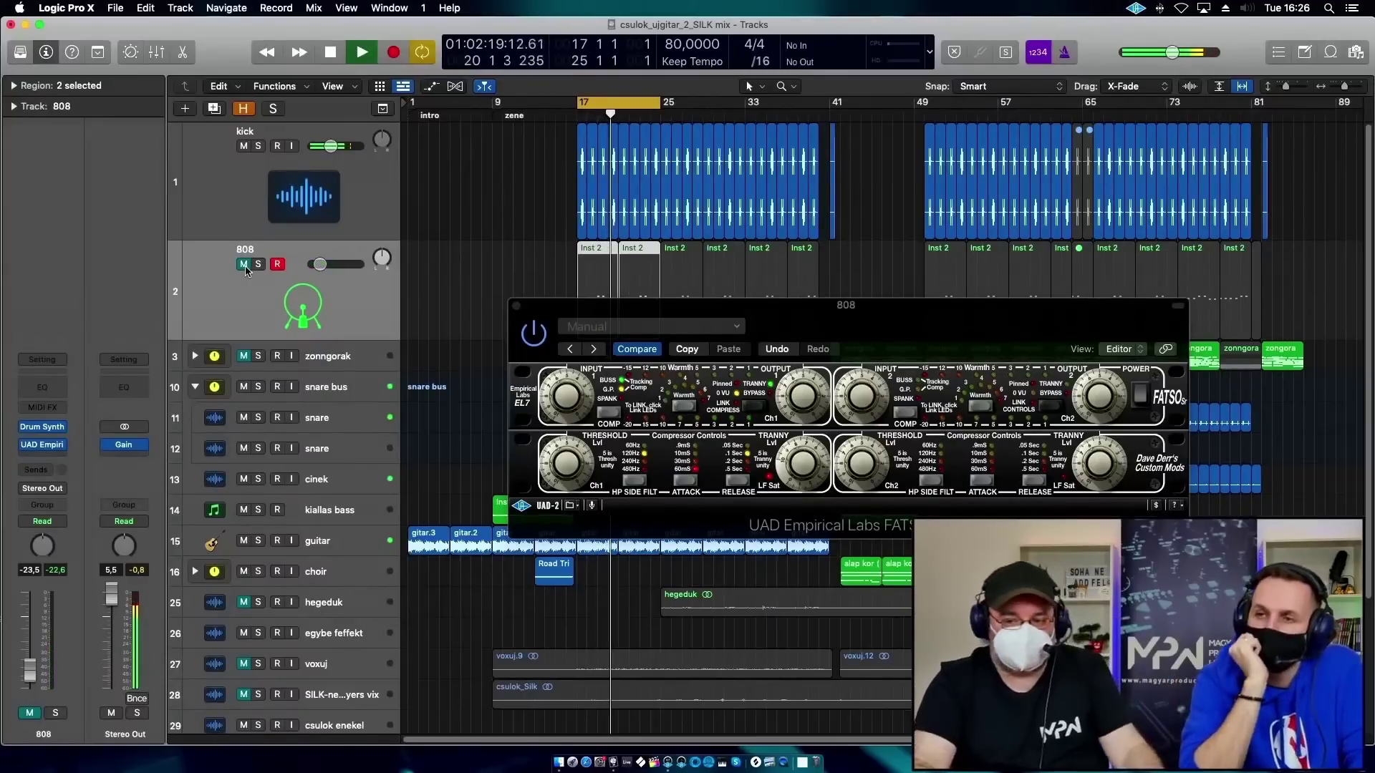
pyautogui.press('space')
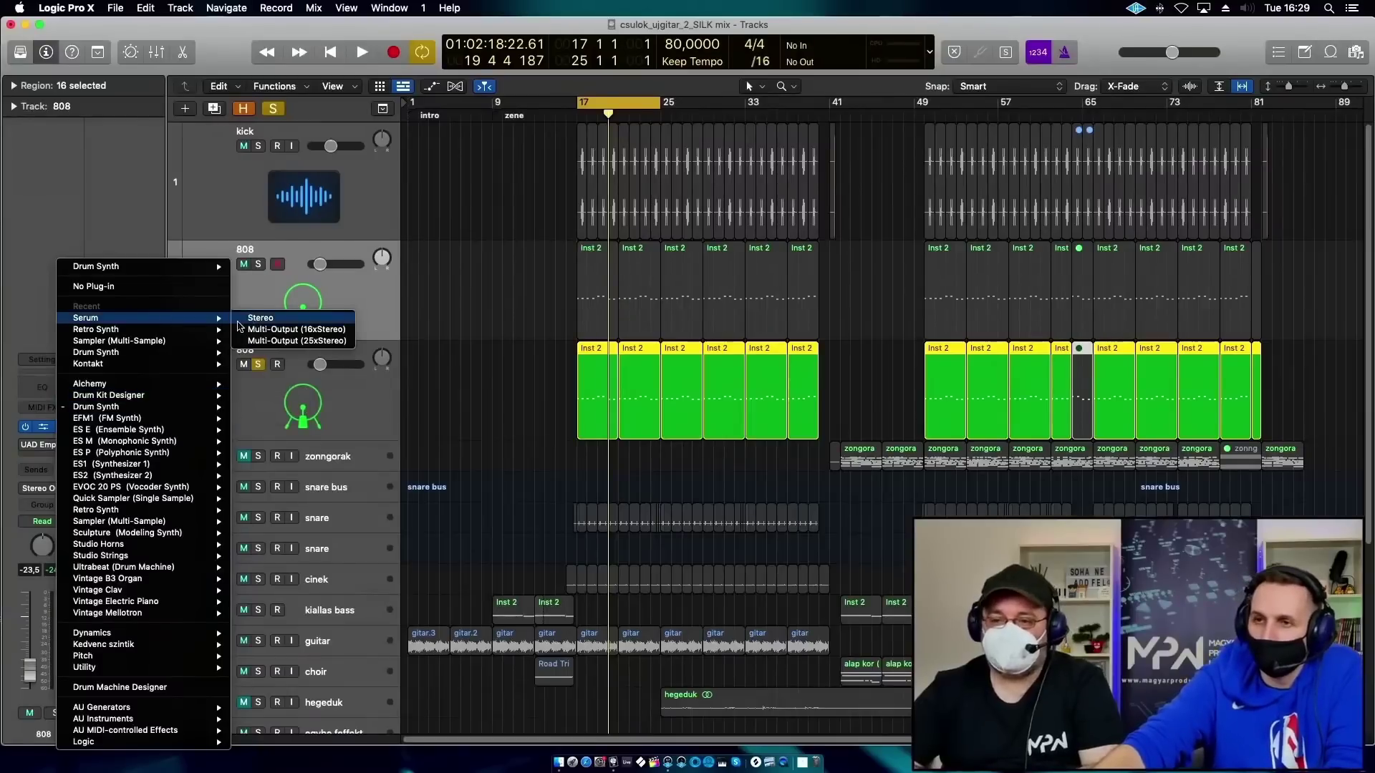
# Load Serum in stereo as the instrument on the upper 808 track and reposition its window.
pyautogui.click(249, 319)
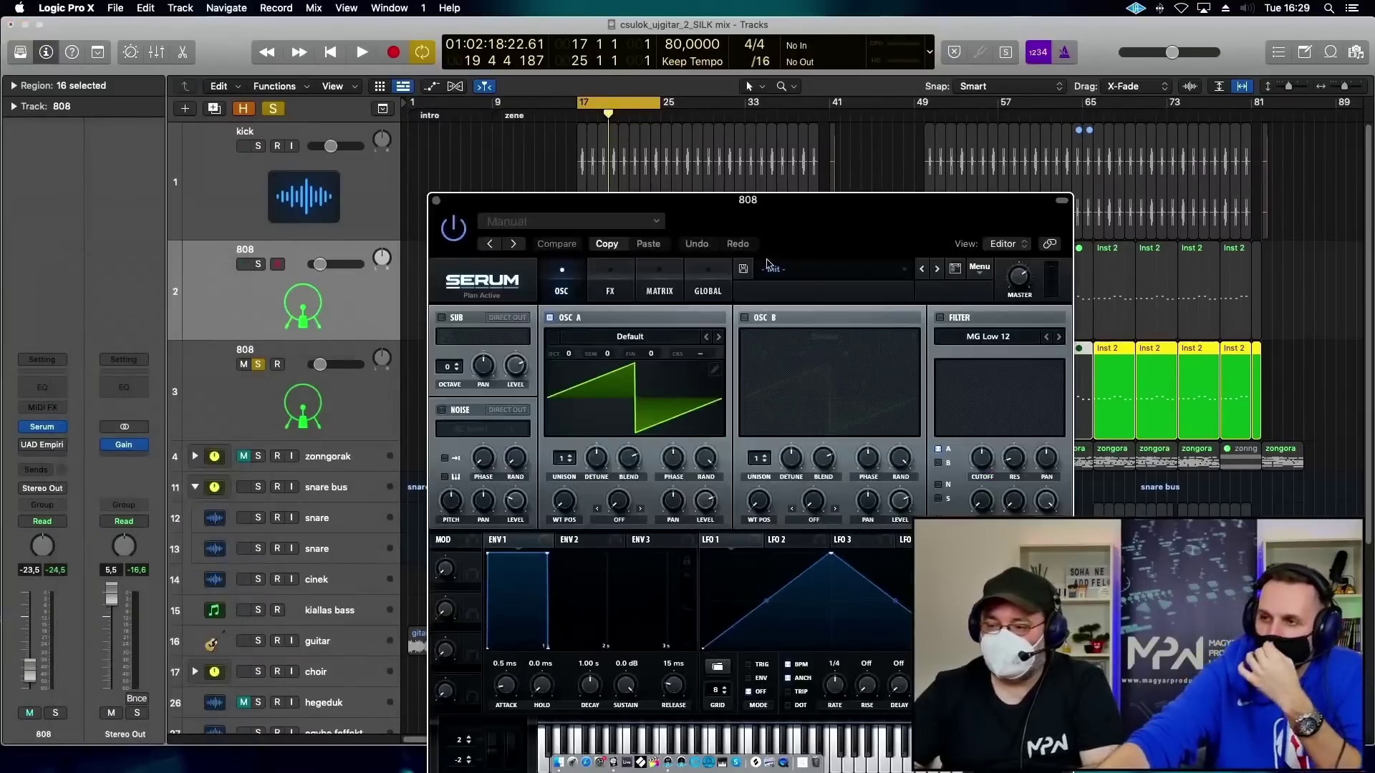
pyautogui.moveTo(902, 233); pyautogui.dragTo(620, 125)
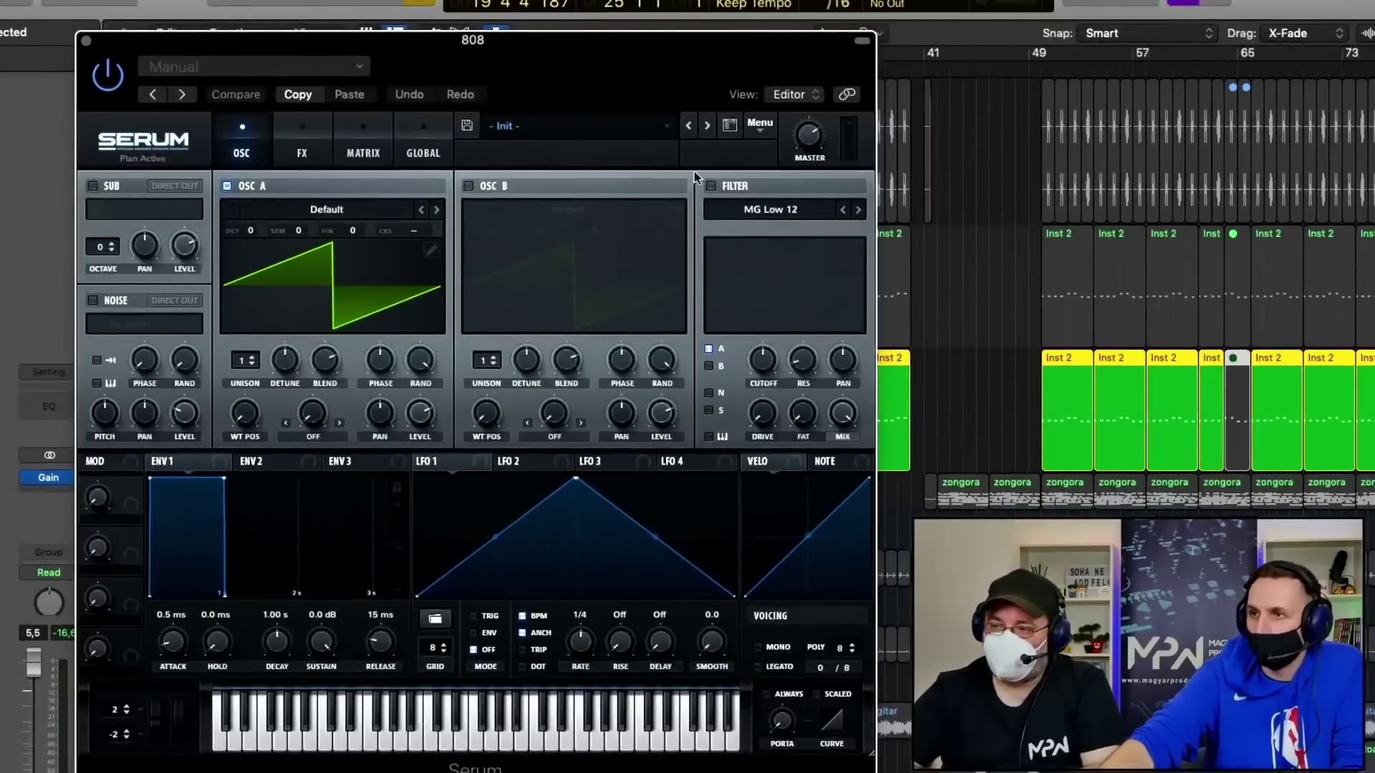
# Enable Serum's filter, set its type to MG Low 24, and uncover the 808 track headers.
pyautogui.click(657, 209)
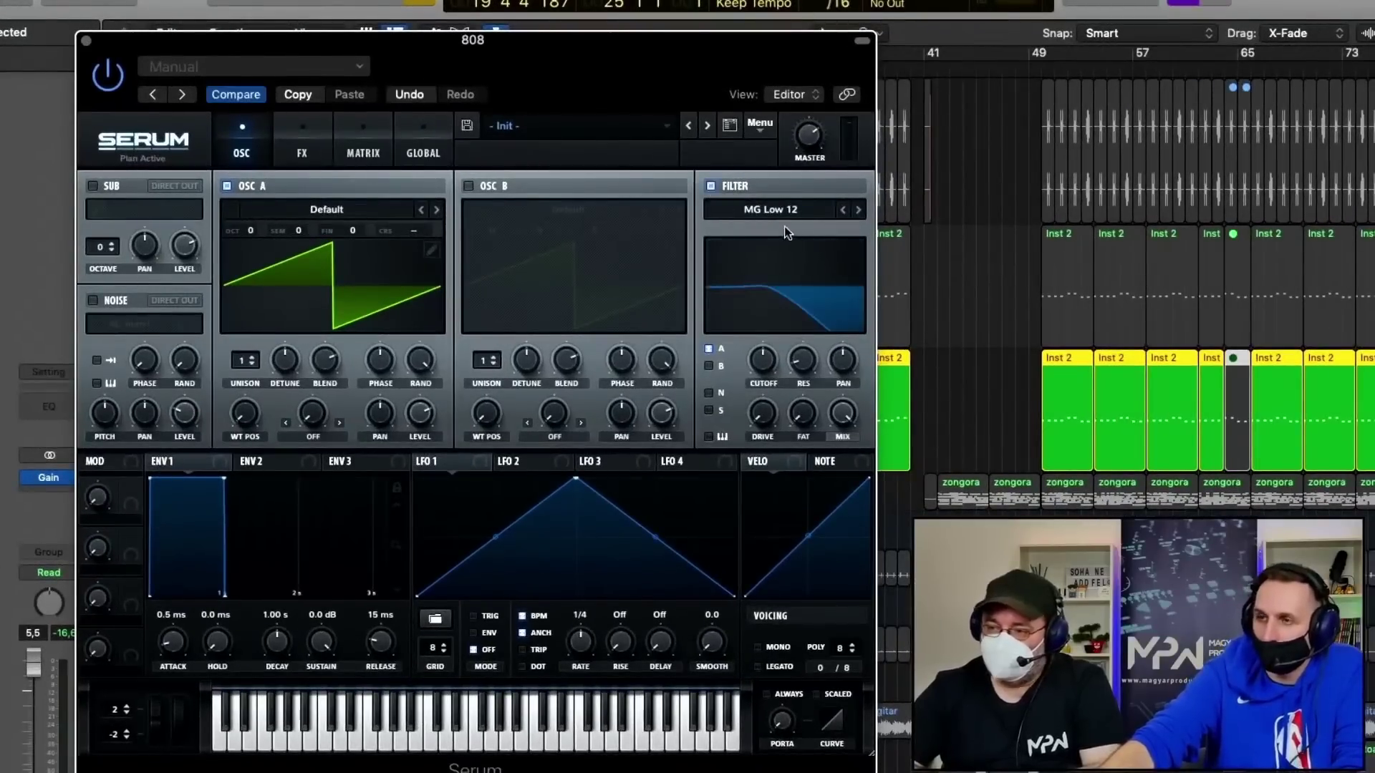
pyautogui.click(769, 210)
pyautogui.moveTo(785, 229)
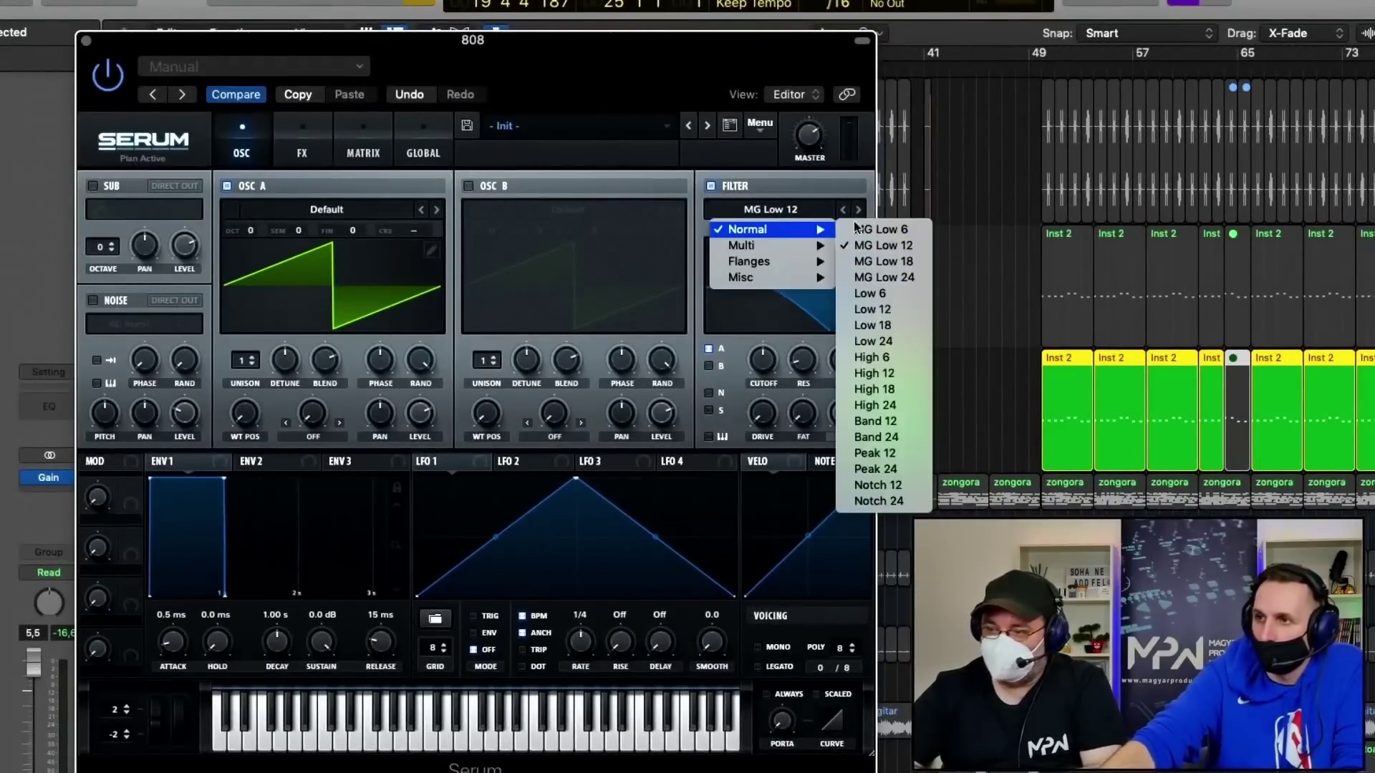
pyautogui.click(711, 186)
pyautogui.click(710, 186)
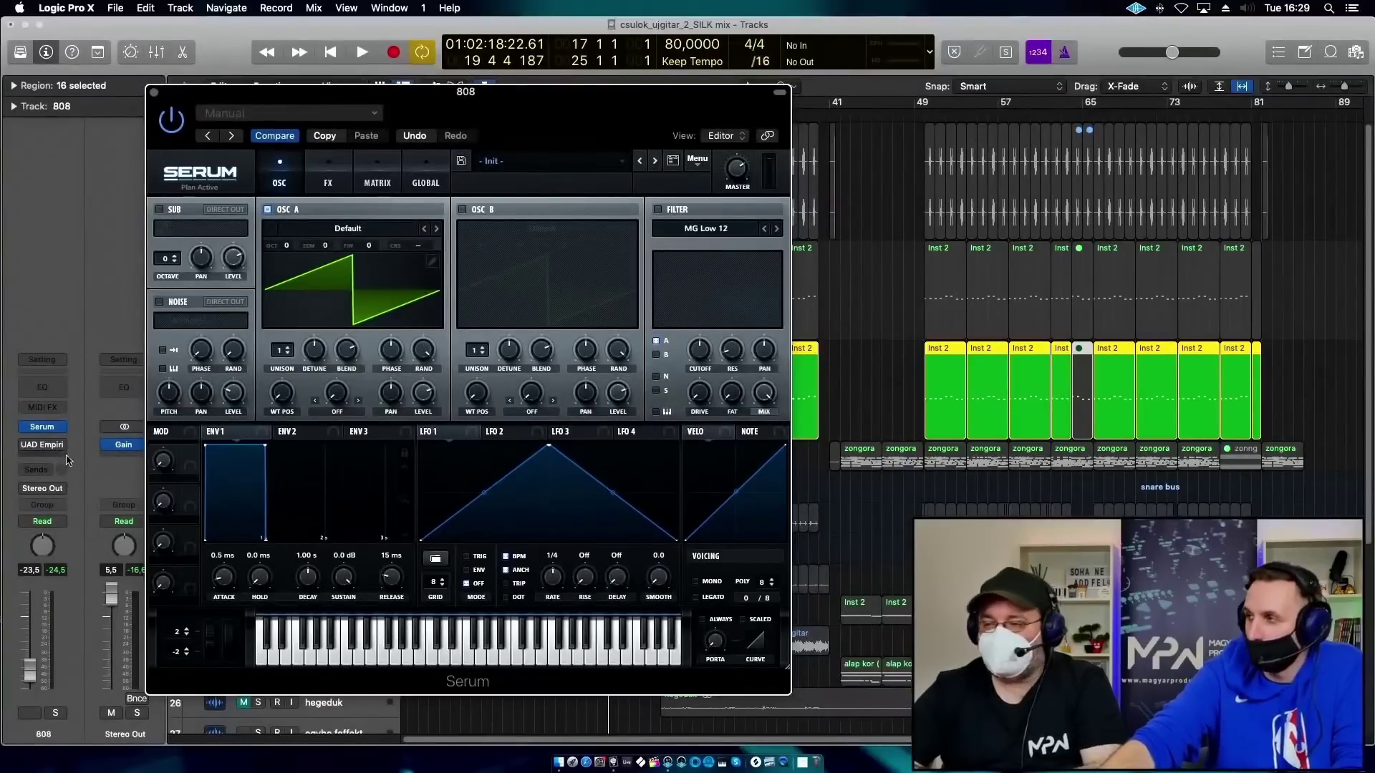
pyautogui.click(658, 209)
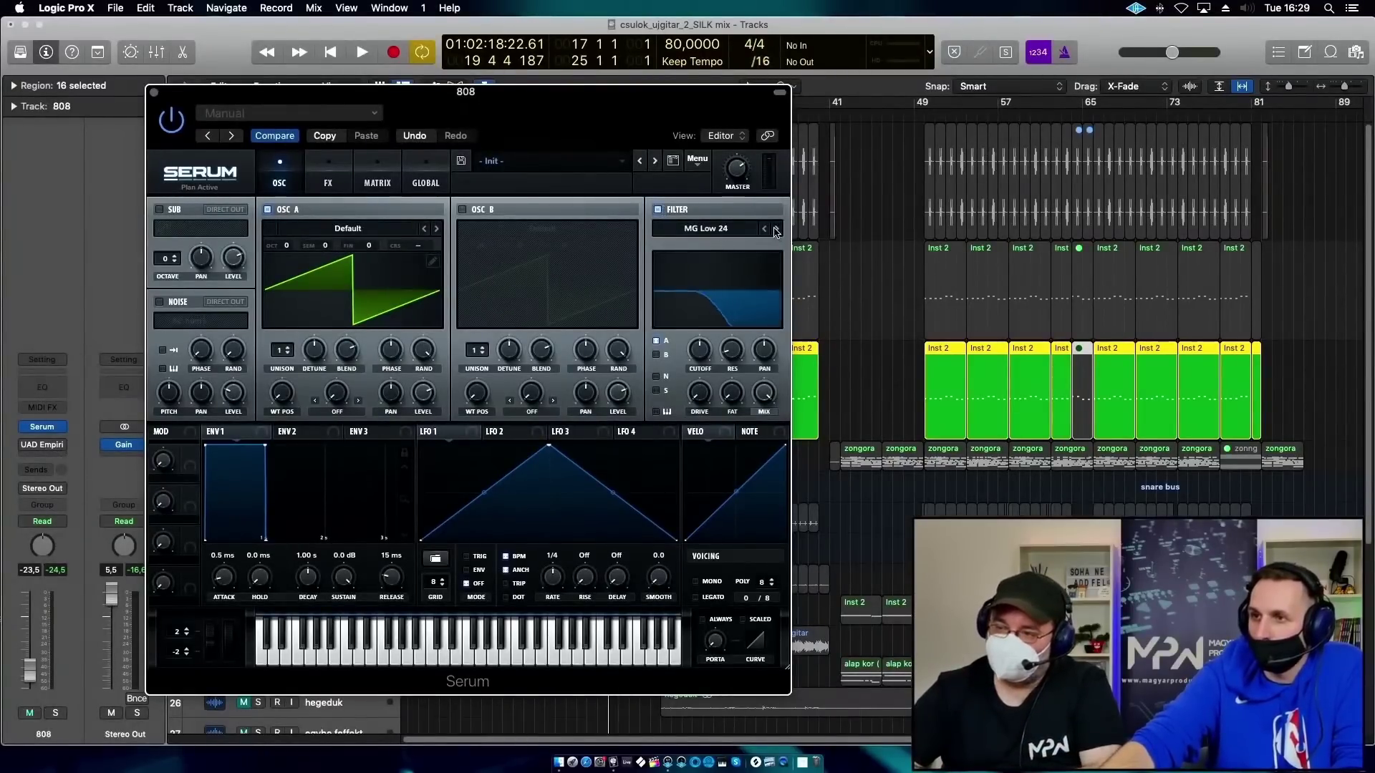
pyautogui.moveTo(390, 112); pyautogui.dragTo(838, 150)
# Switch the solo from the lower 808 track to the Serum 808 track and audition its sound.
pyautogui.press('space')
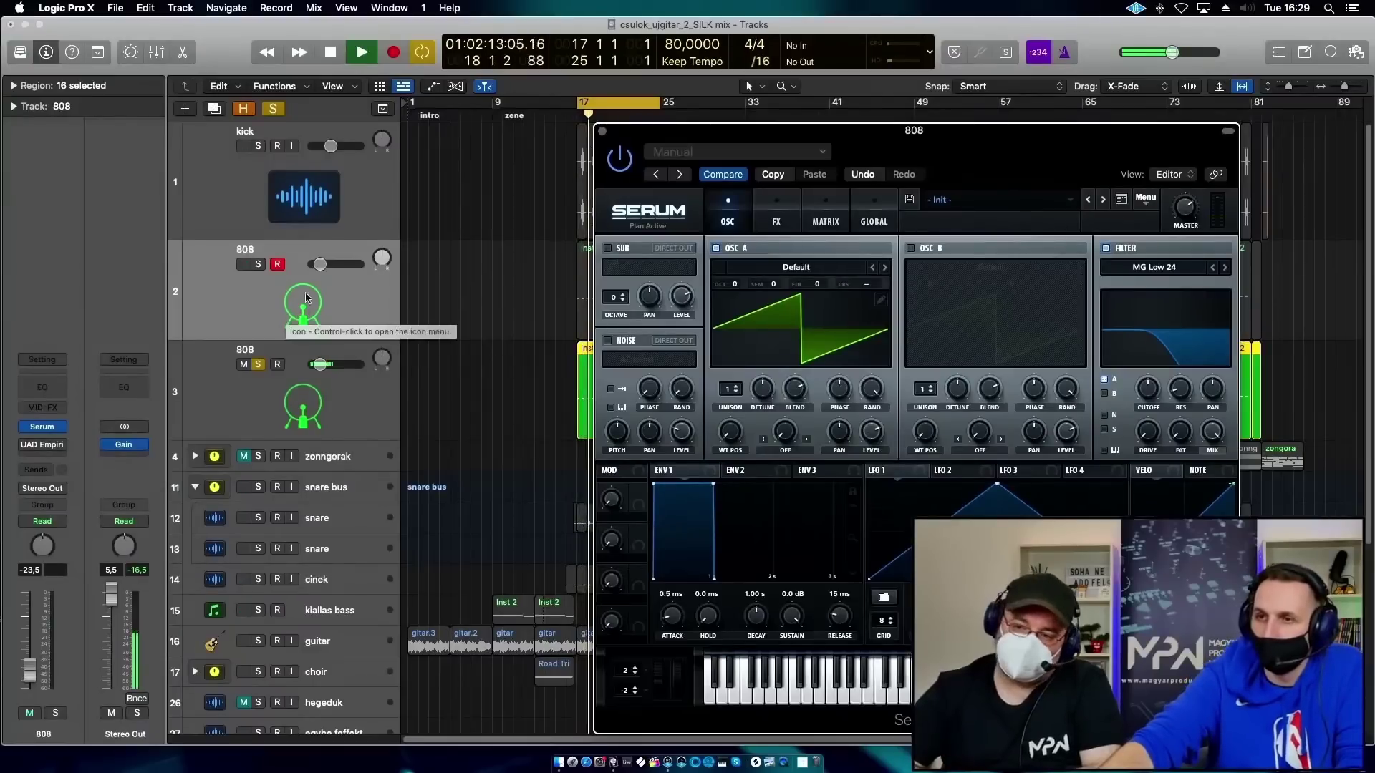
pyautogui.press('space')
pyautogui.click(291, 410)
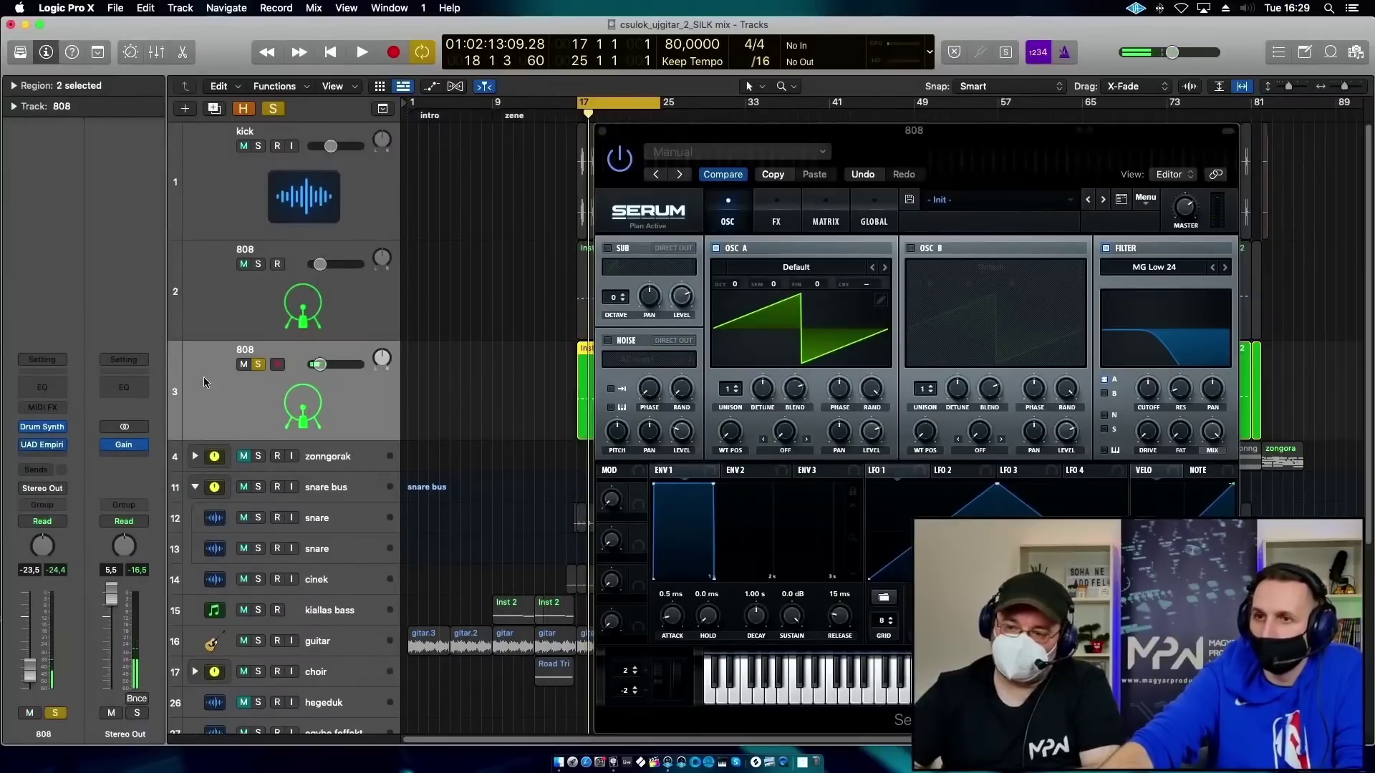
pyautogui.click(238, 316)
pyautogui.click(258, 365)
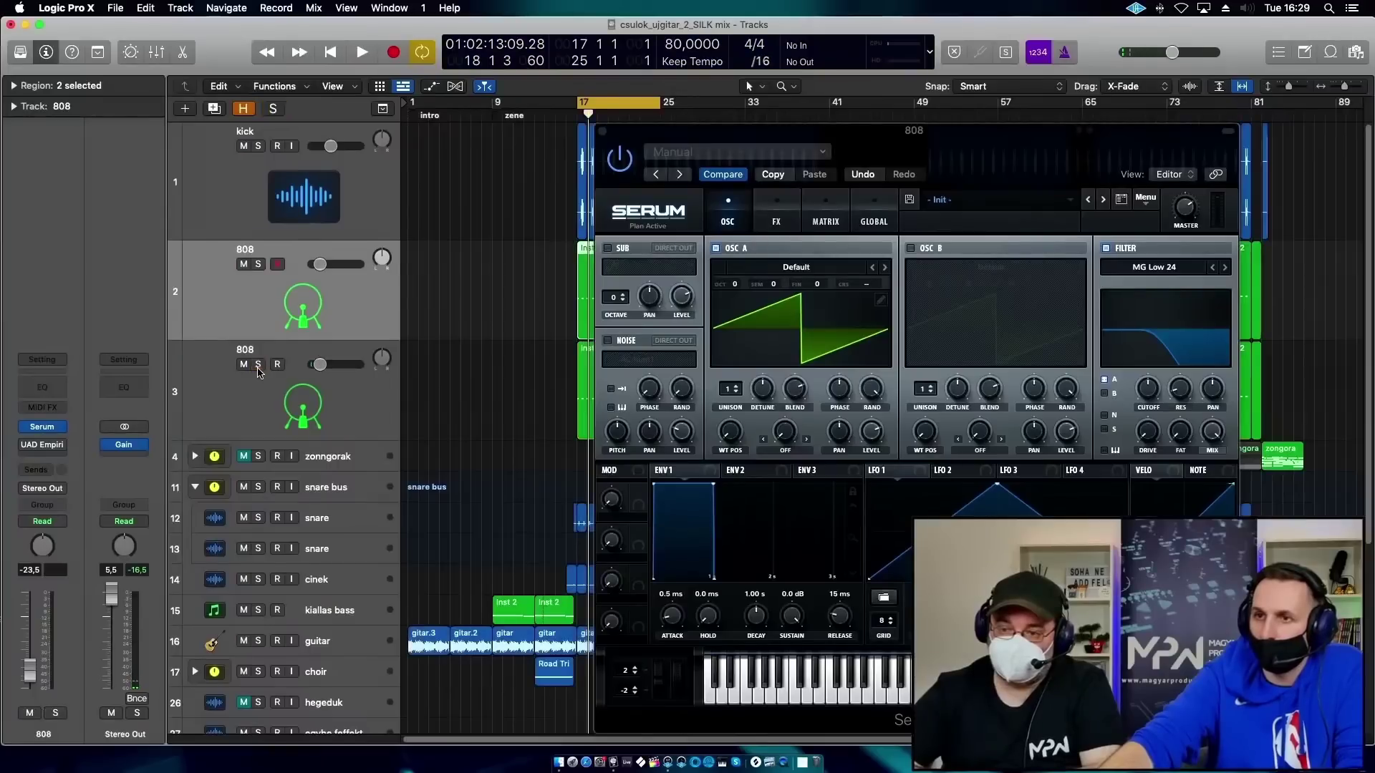
pyautogui.click(258, 265)
pyautogui.press('space')
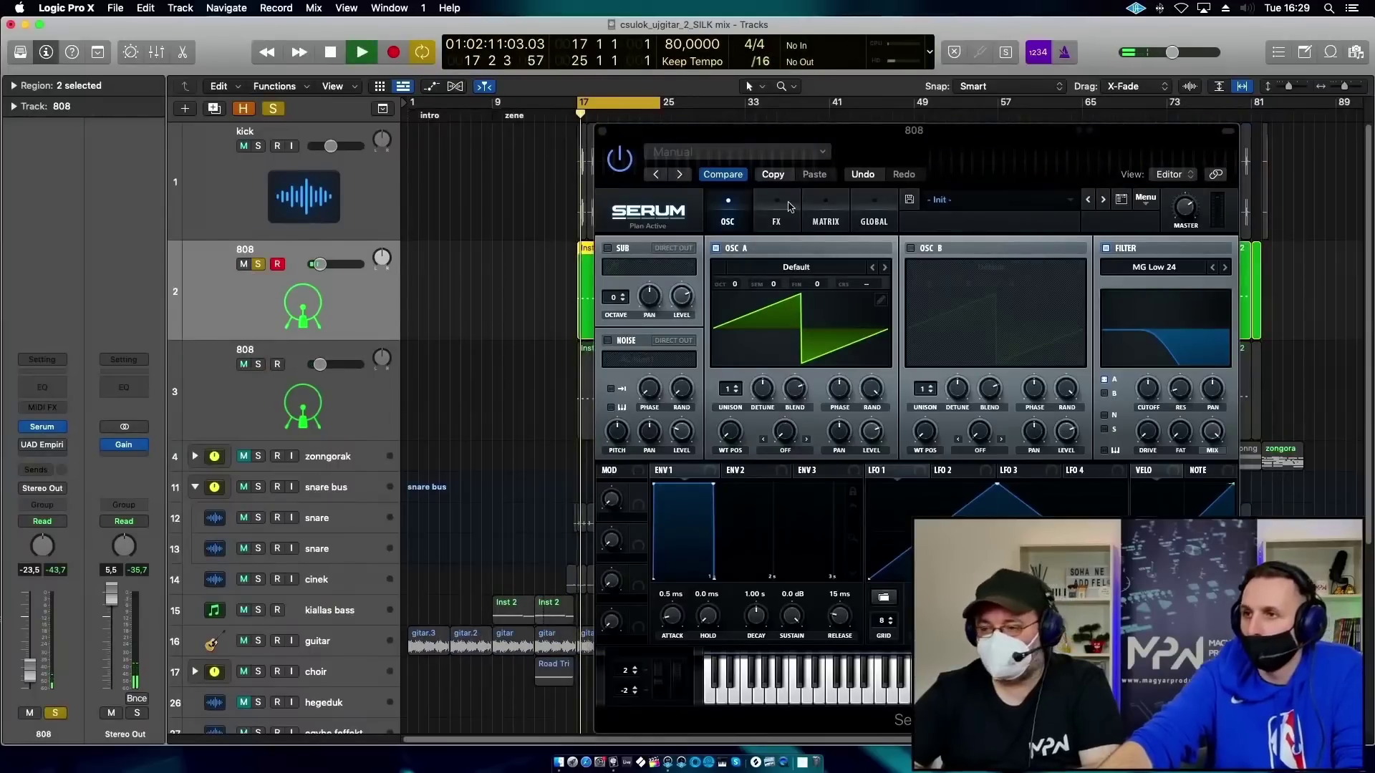
pyautogui.press('space')
# Lower the octave of Serum's oscillator A to -3 while auditioning the soloed 808.
pyautogui.click(734, 289)
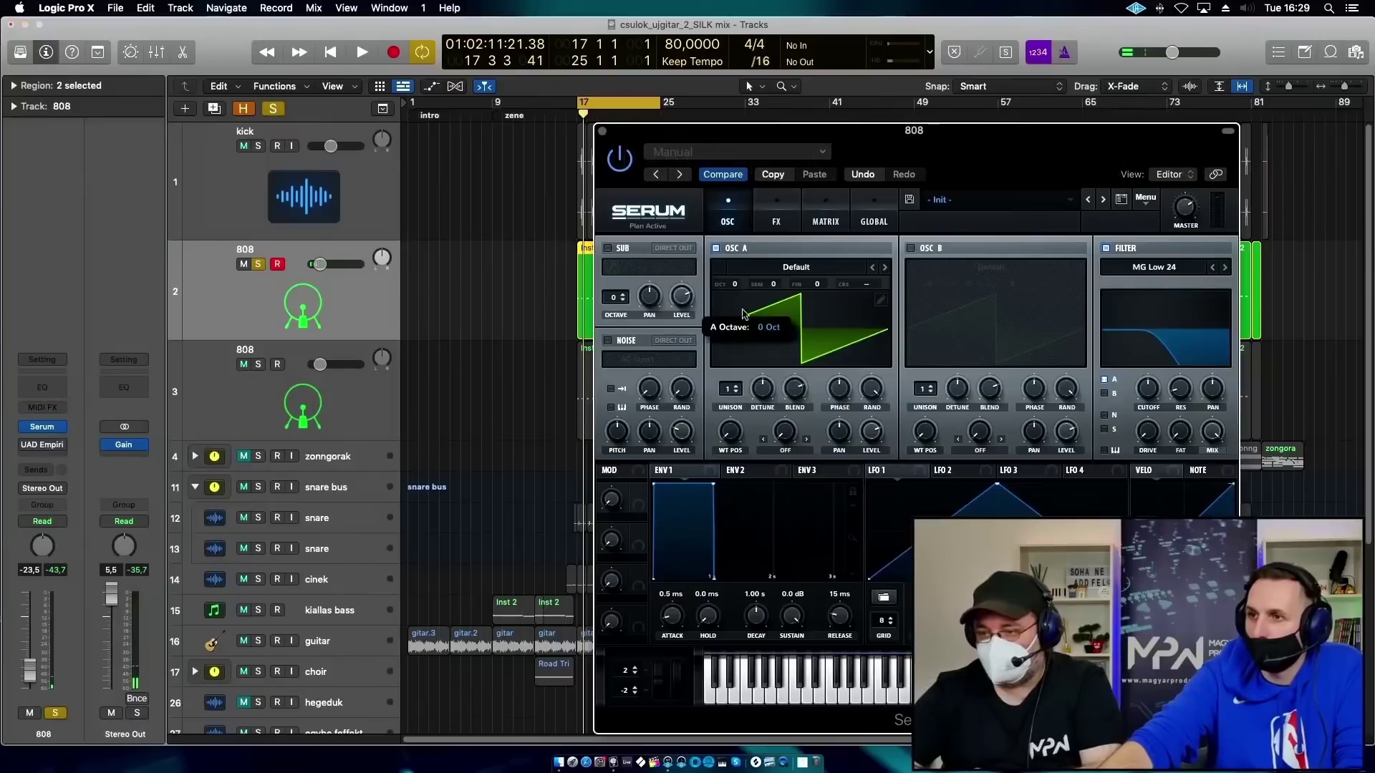
pyautogui.press('space')
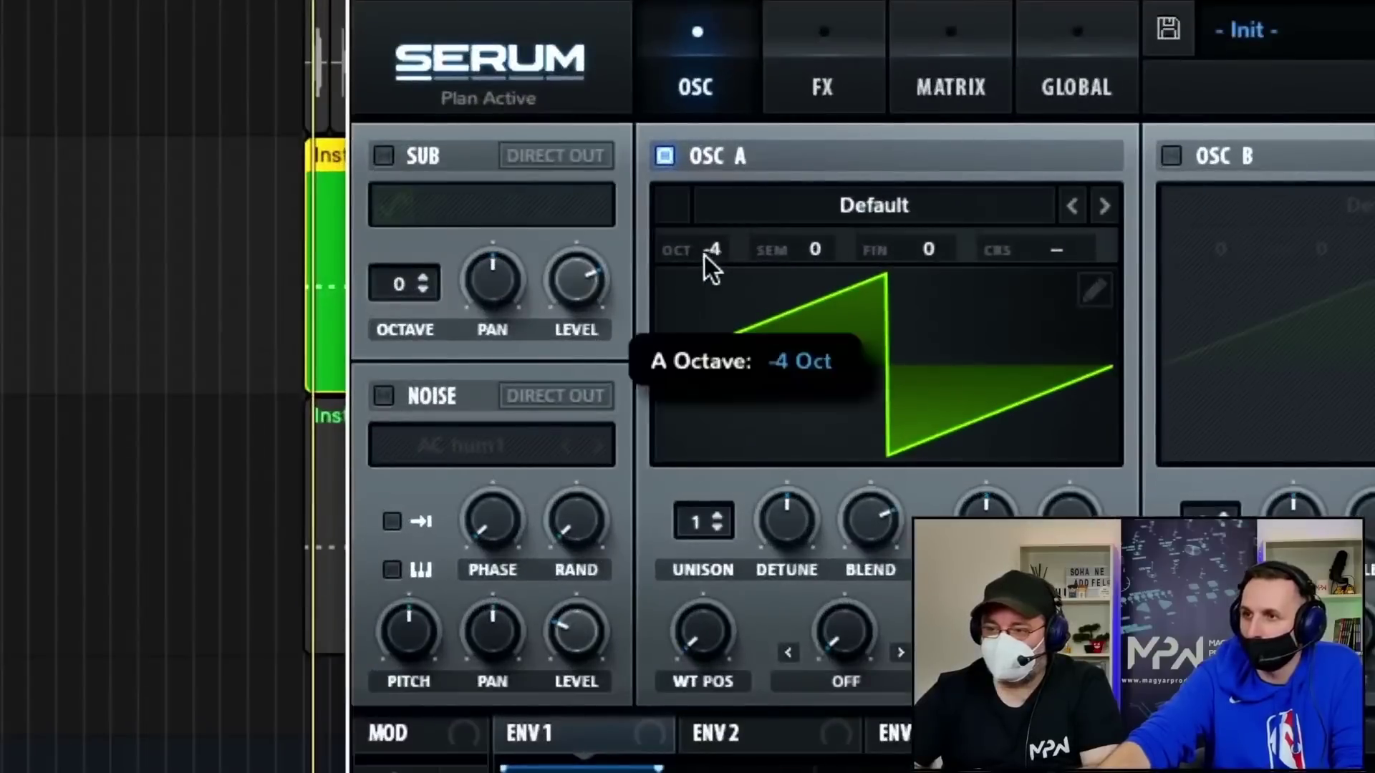
pyautogui.moveTo(730, 286); pyautogui.dragTo(731, 282)
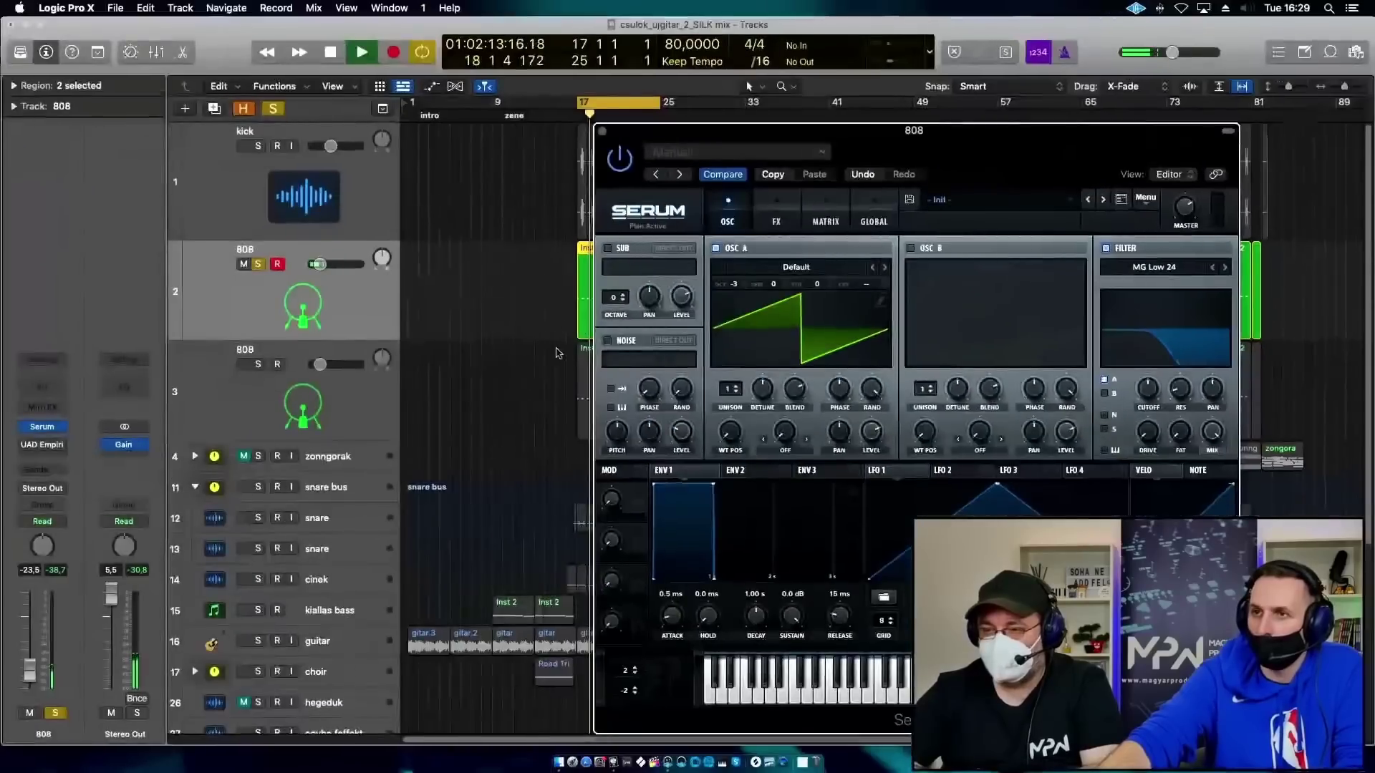
pyautogui.click(686, 263)
pyautogui.press('space')
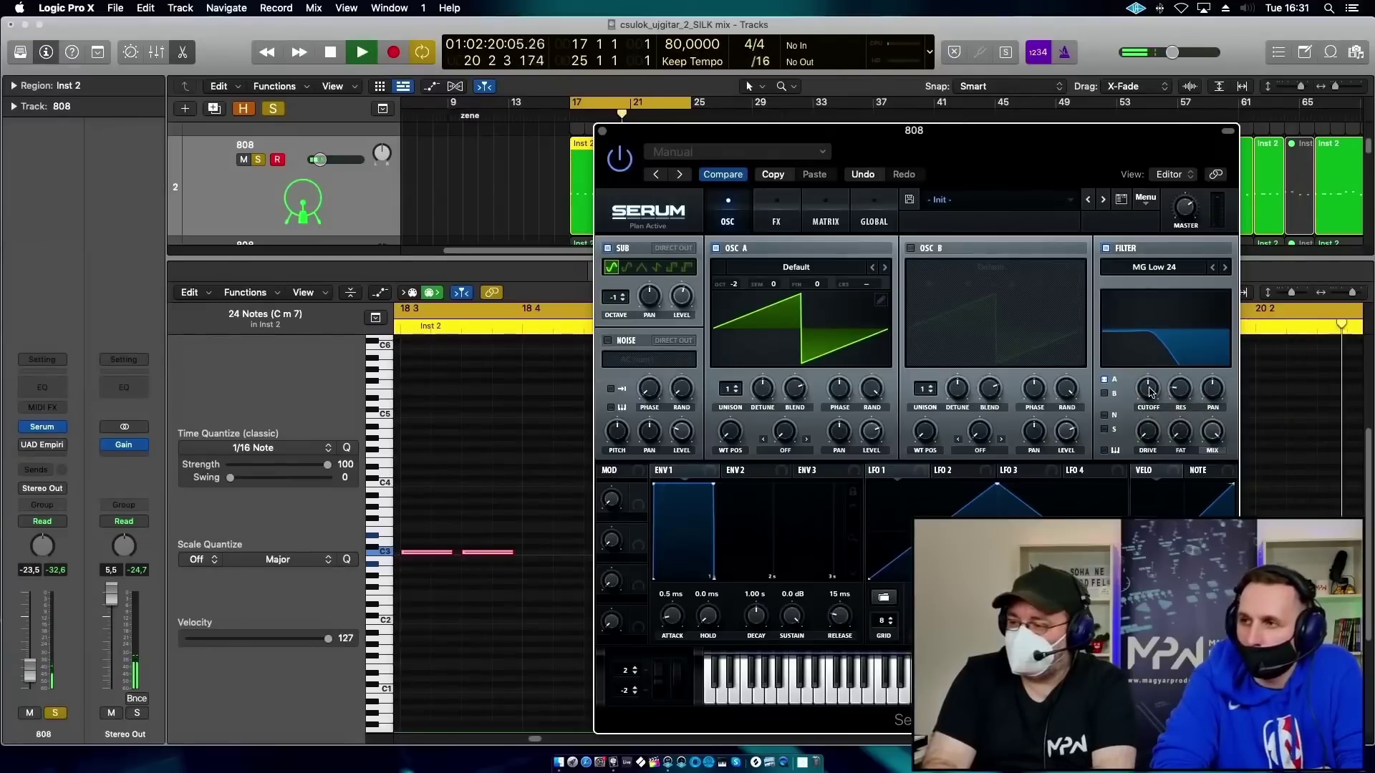
# Enable key tracking on Serum's filter and adjust the cutoff by ear while the soloed 808 plays.
pyautogui.moveTo(1147, 390); pyautogui.dragTo(1162, 419)
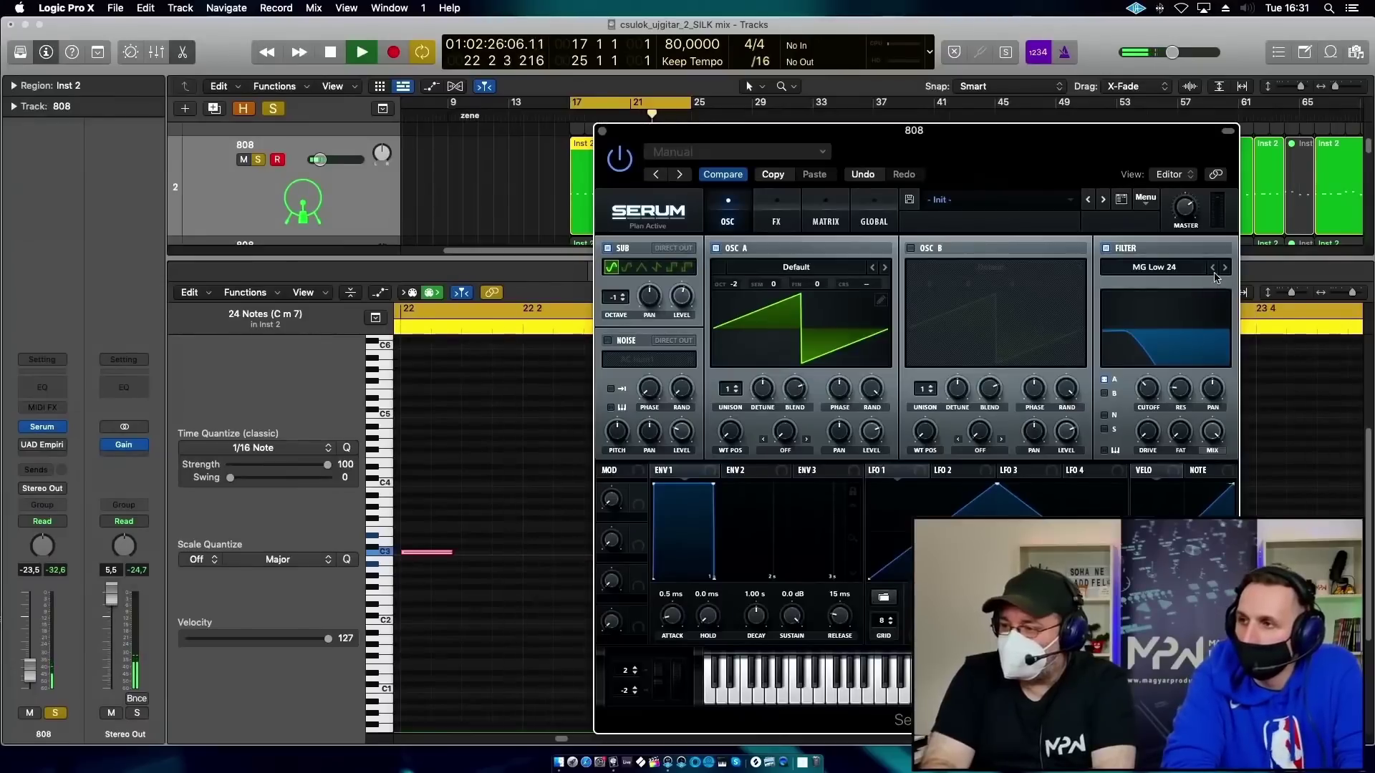
pyautogui.click(1105, 451)
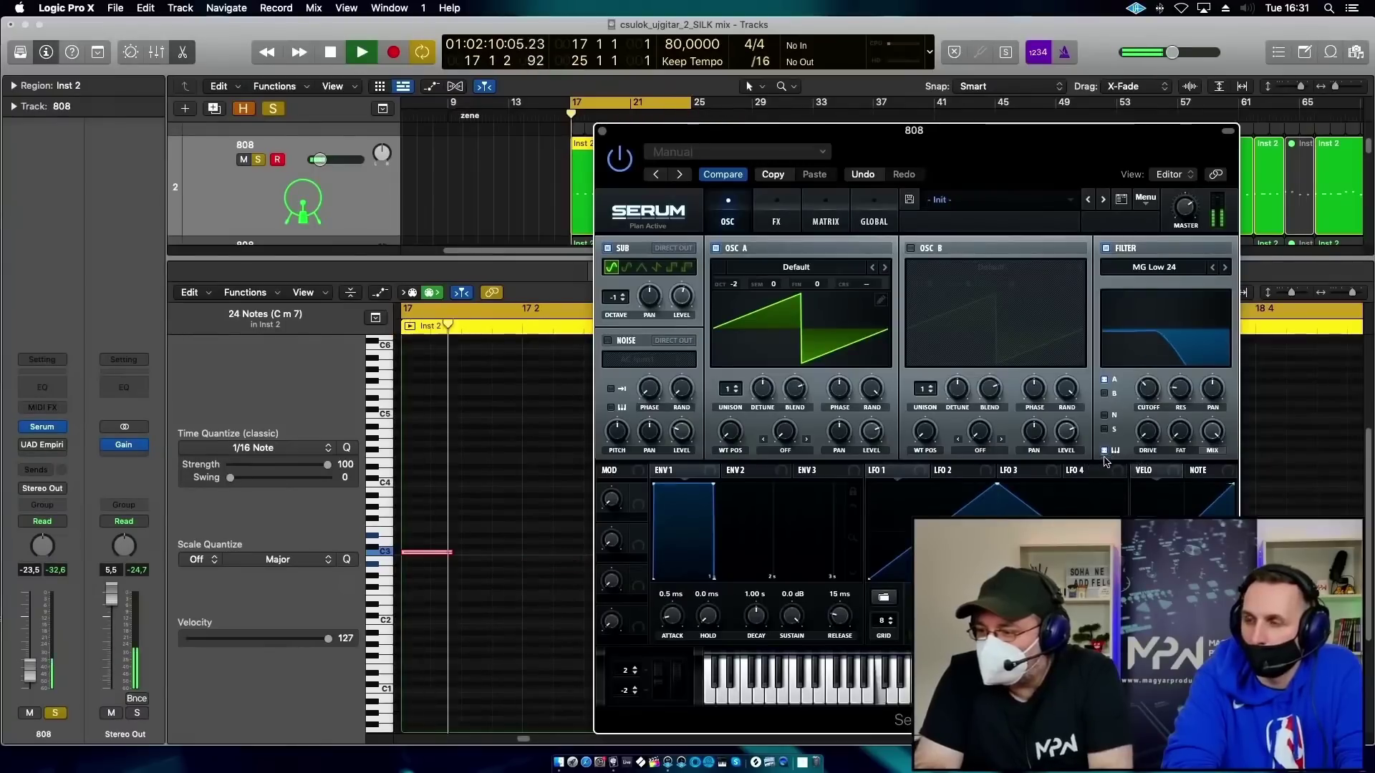
pyautogui.moveTo(1148, 398); pyautogui.dragTo(1192, 367)
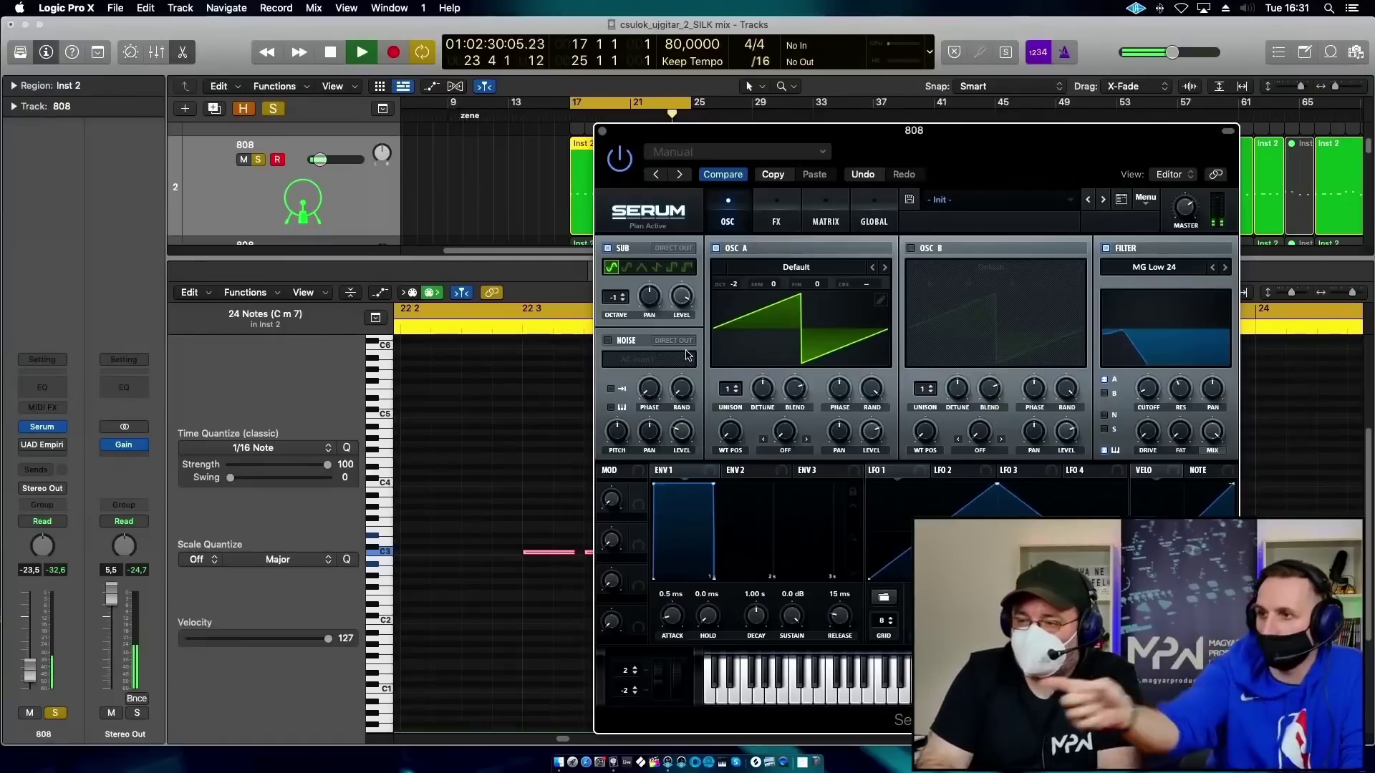
pyautogui.press('space')
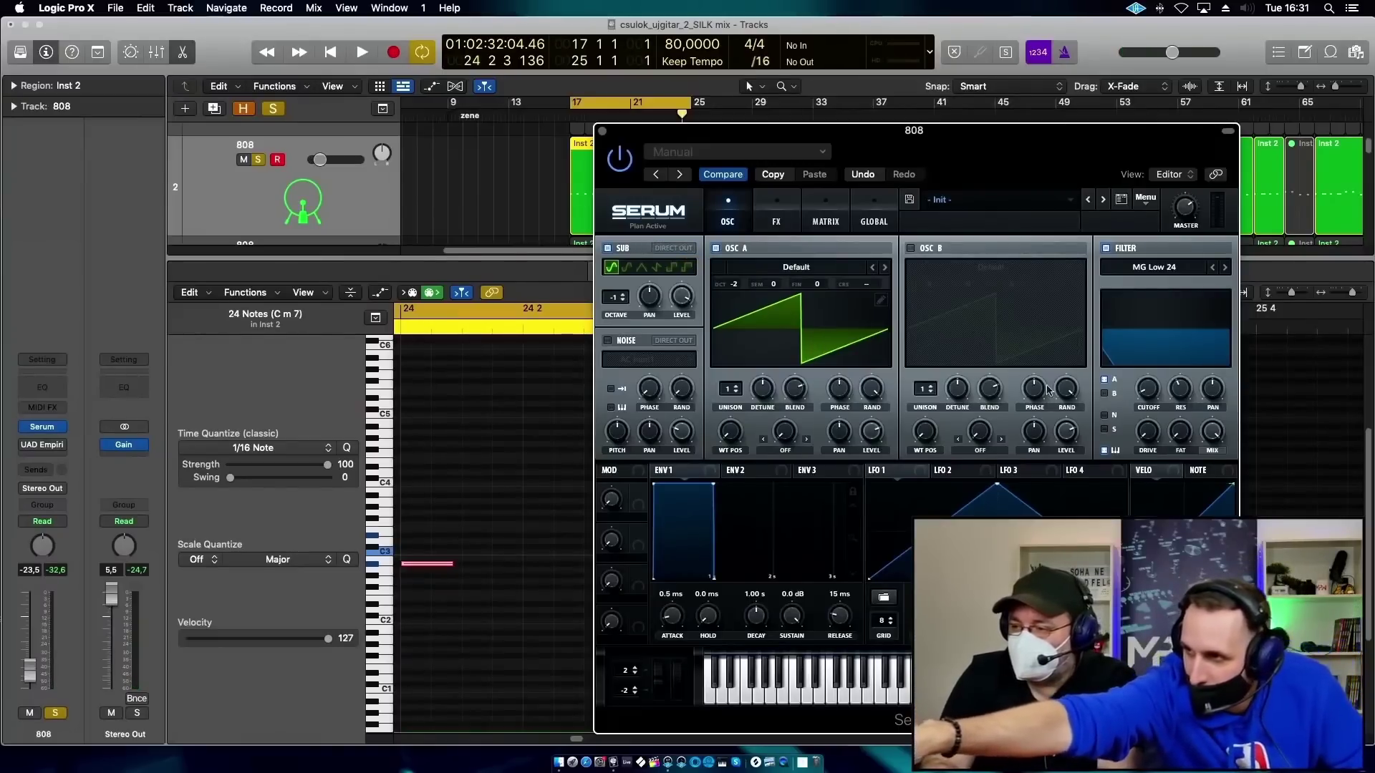
# Route Serum's sub oscillator through the filter and audition the 808 in solo and in the full mix.
pyautogui.click(1105, 432)
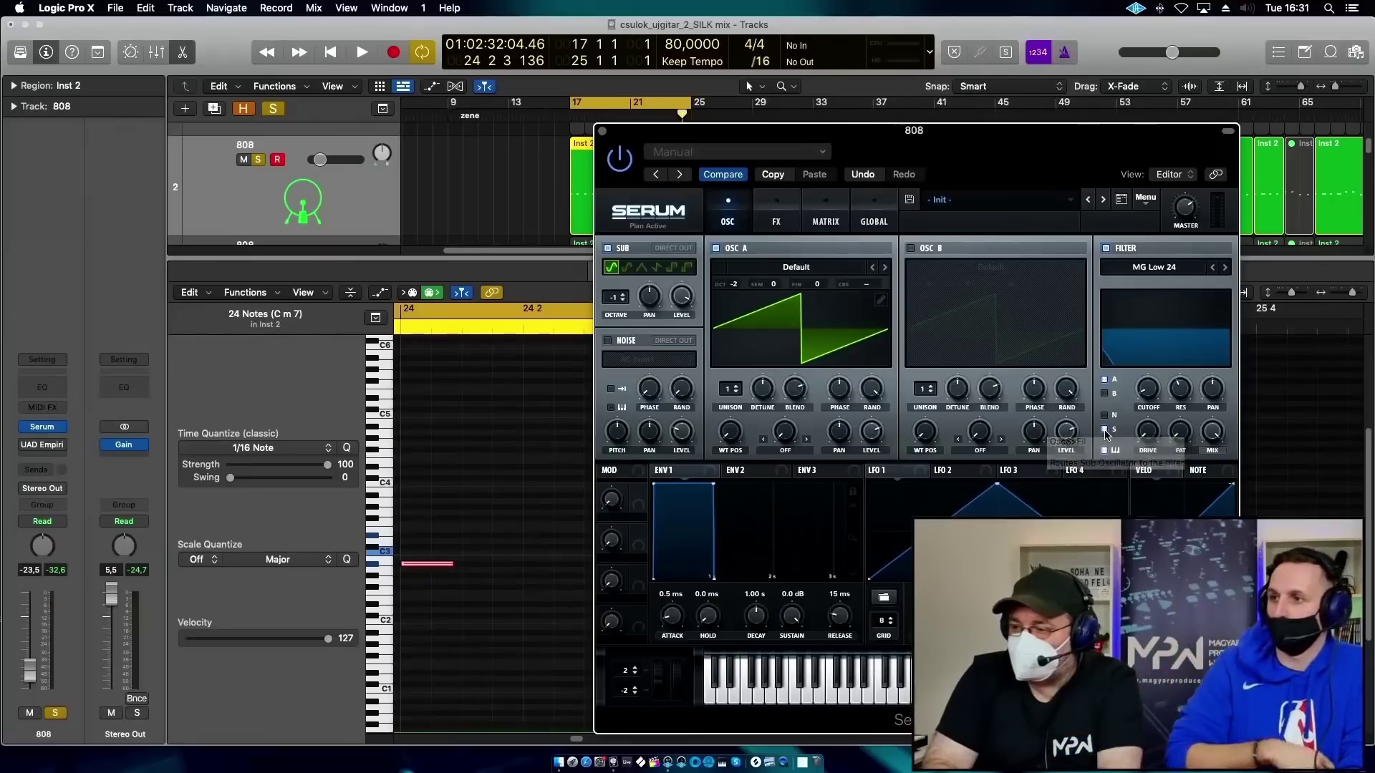
pyautogui.press('space')
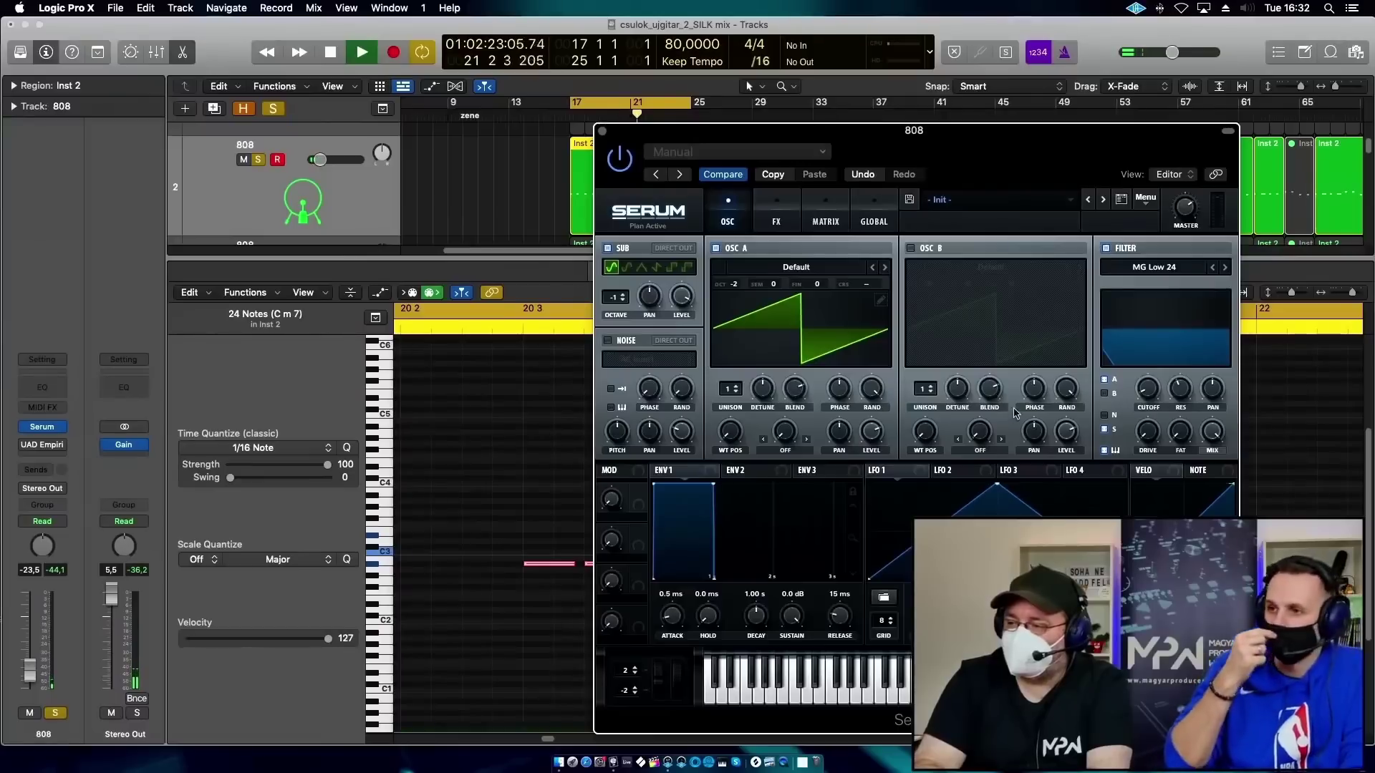
pyautogui.moveTo(1148, 392)
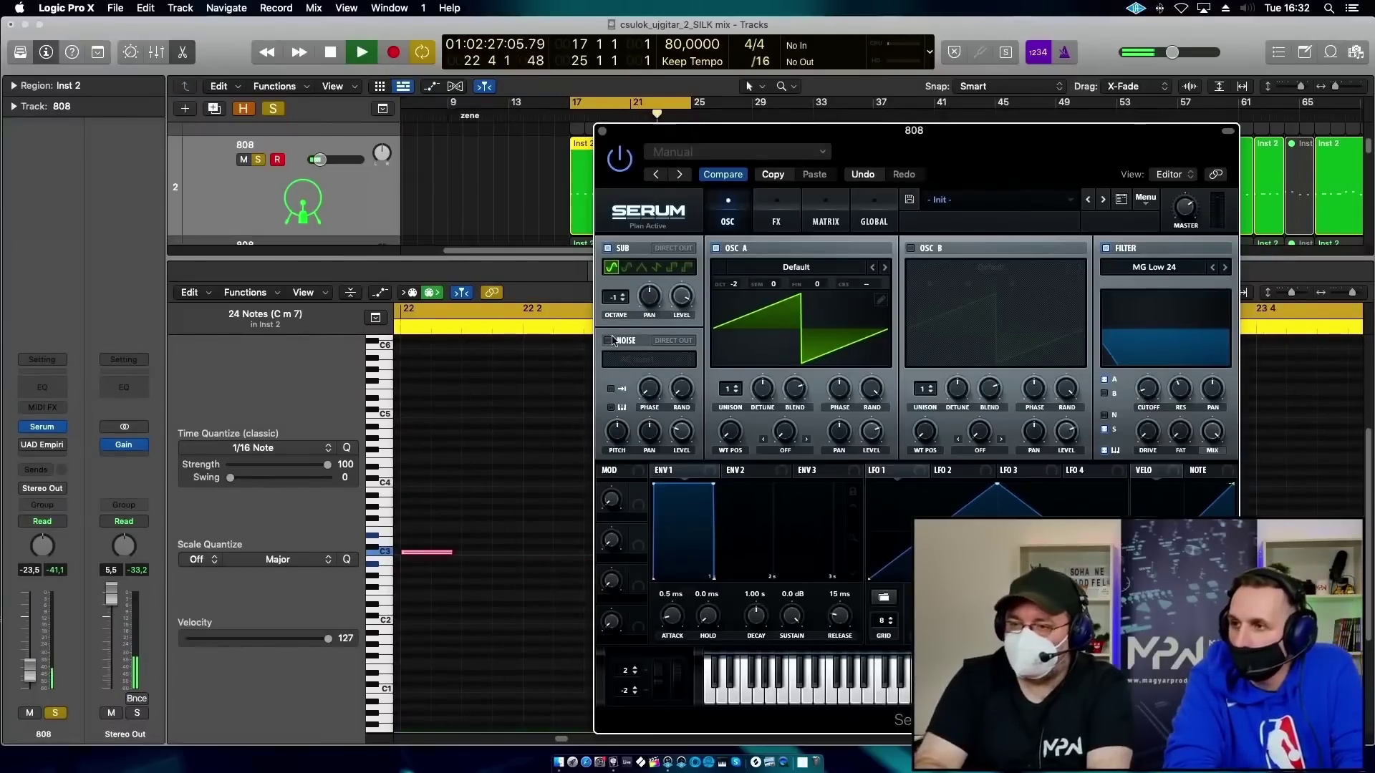
pyautogui.click(257, 160)
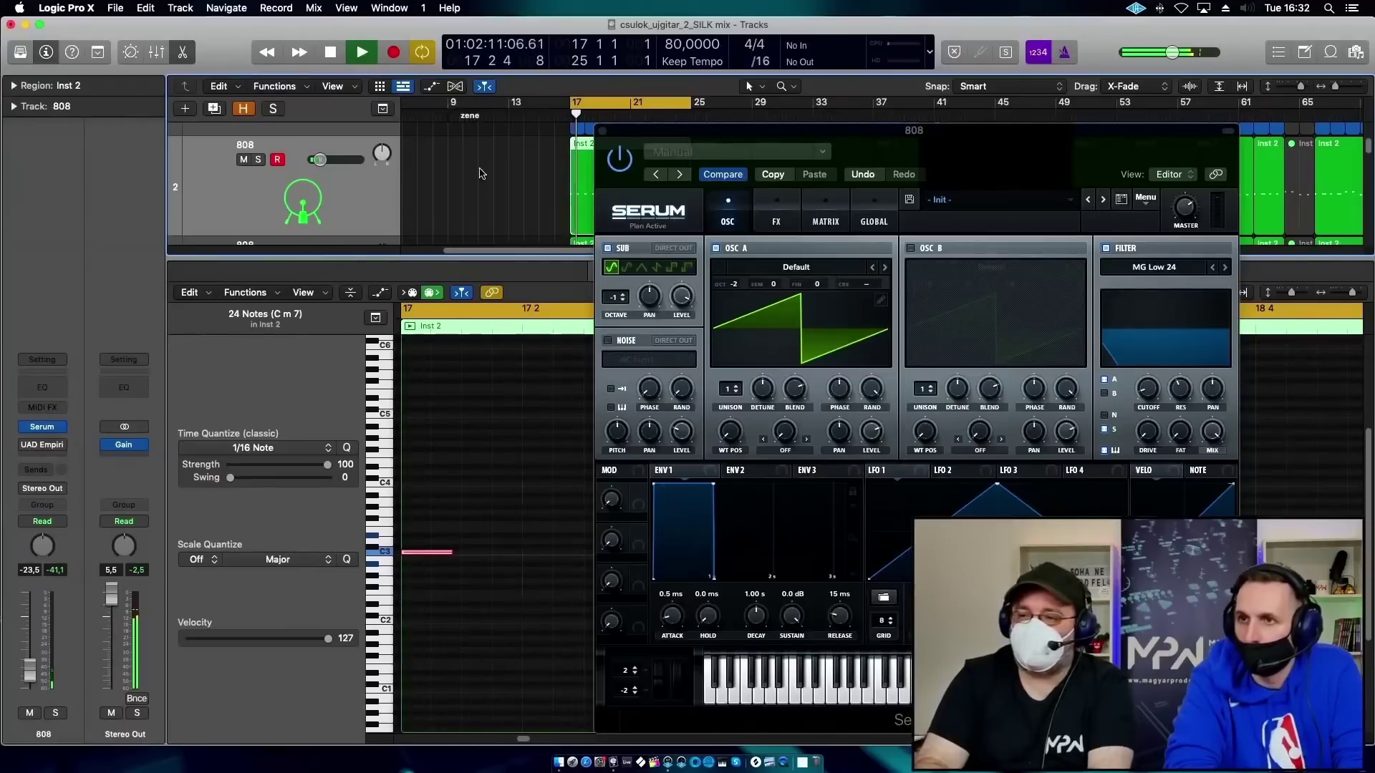
pyautogui.press('space')
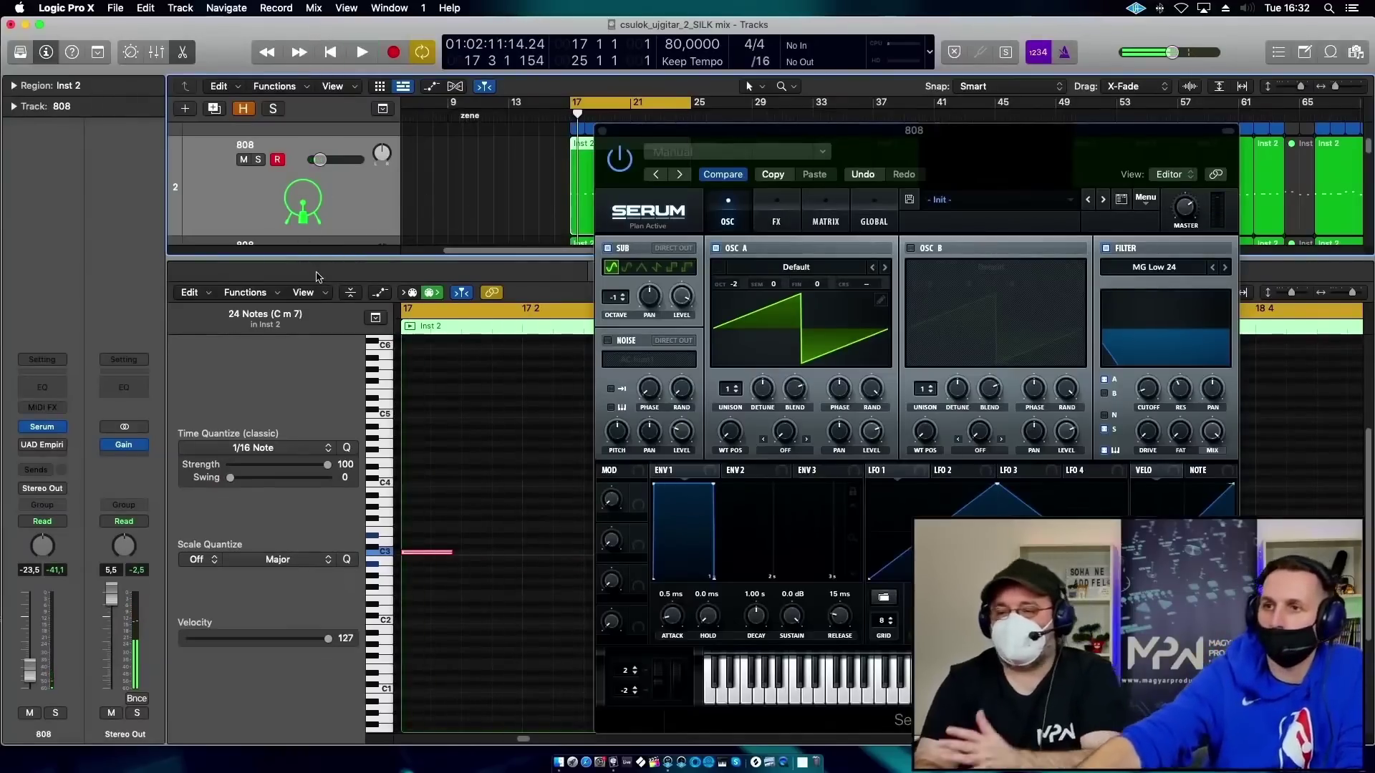
# Enlarge the track area, mute the Drum Synth 808 track, and play the mix with the Serum 808.
pyautogui.moveTo(368, 257); pyautogui.dragTo(368, 557)
pyautogui.scroll(2, 341, 374)
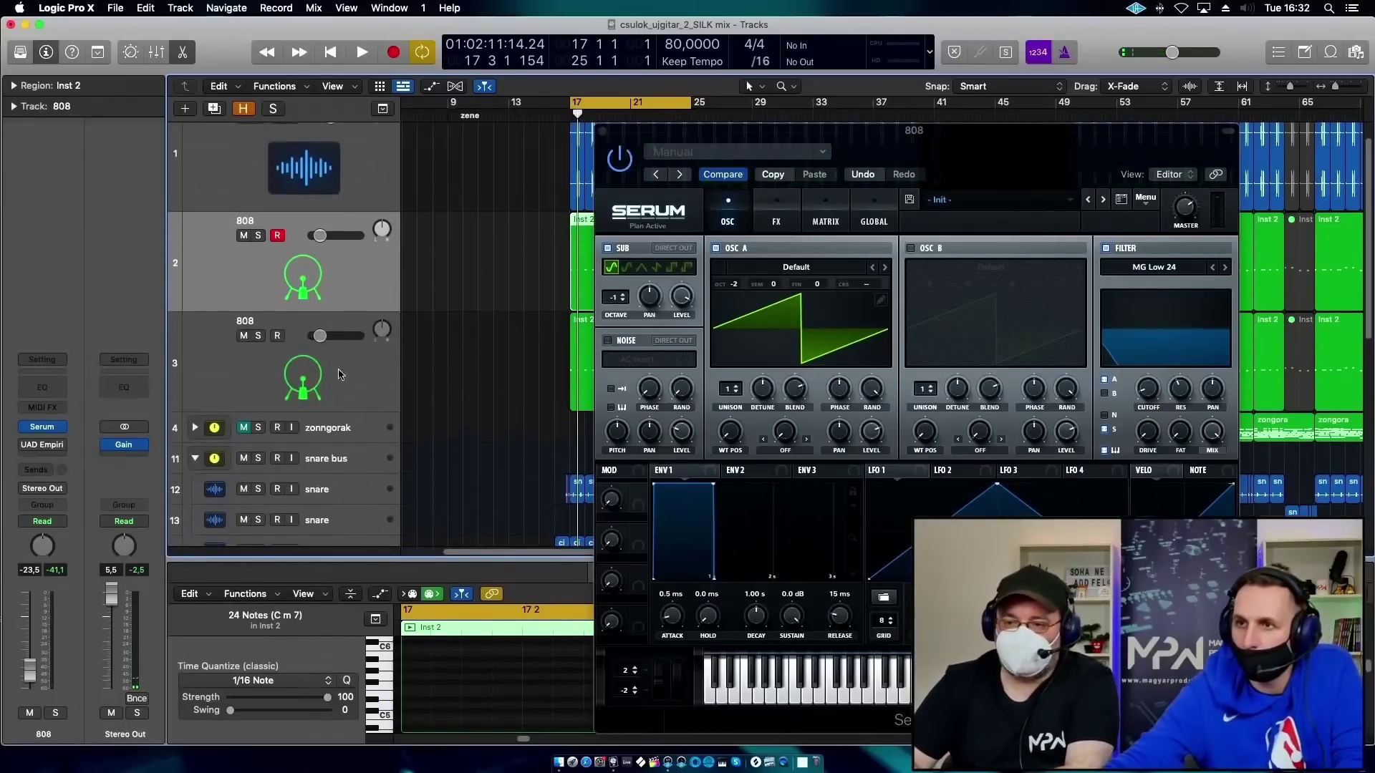
pyautogui.click(216, 328)
pyautogui.click(242, 335)
pyautogui.press('space')
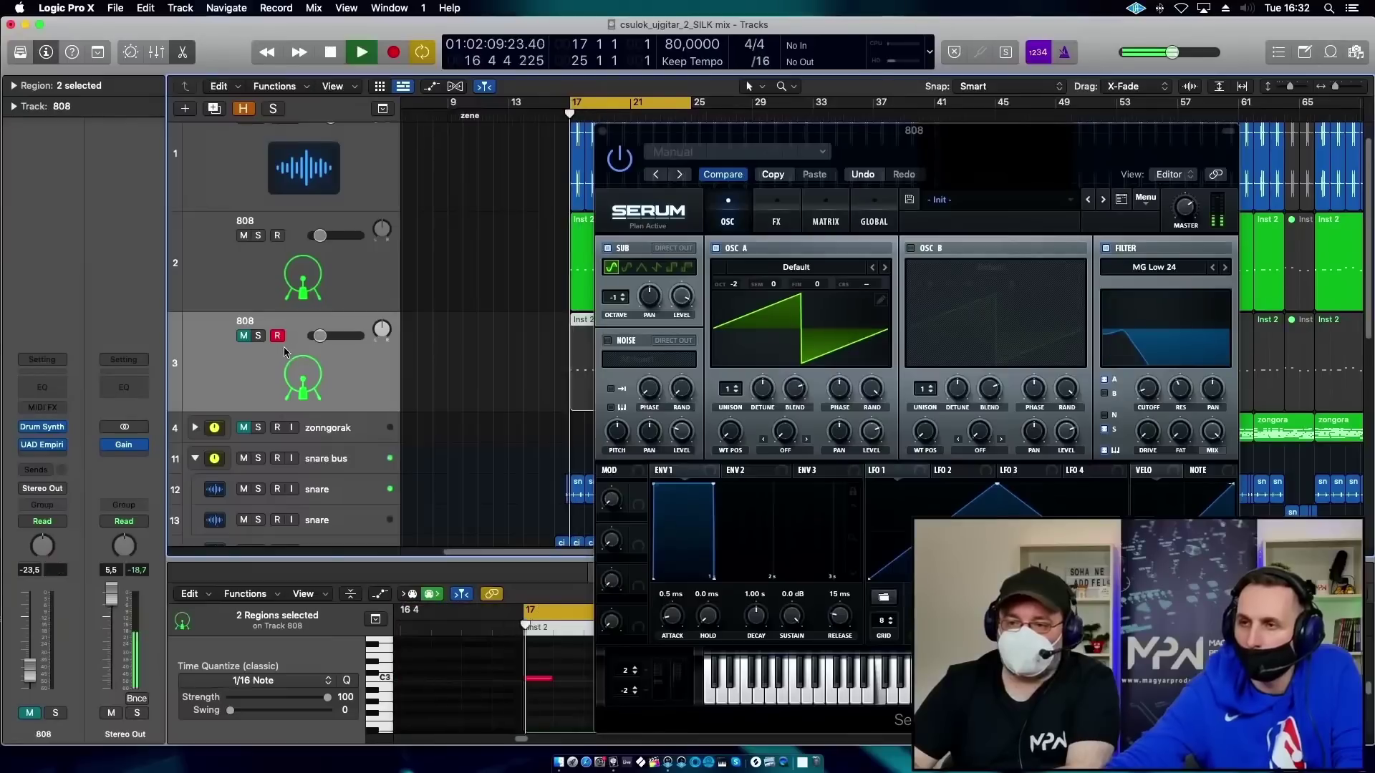
# Raise the Serum 808 track's volume to -7.0 dB while the full mix plays.
pyautogui.rightClick(278, 233)
pyautogui.press('Escape')
pyautogui.moveTo(324, 235); pyautogui.dragTo(333, 235)
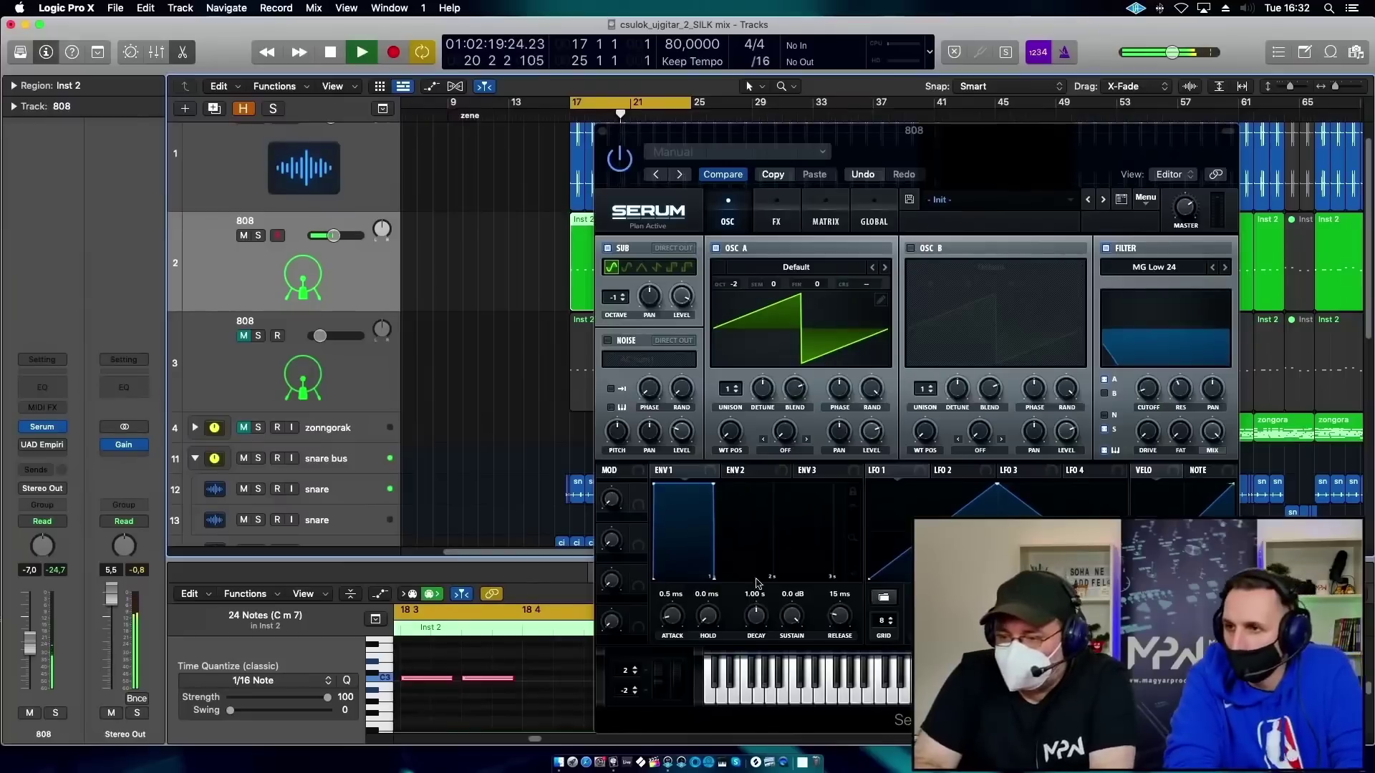
# Lengthen the release of Serum's envelope 1 to 1.33 s and audition the soloed 808.
pyautogui.click(715, 578)
pyautogui.moveTo(715, 578); pyautogui.dragTo(832, 588)
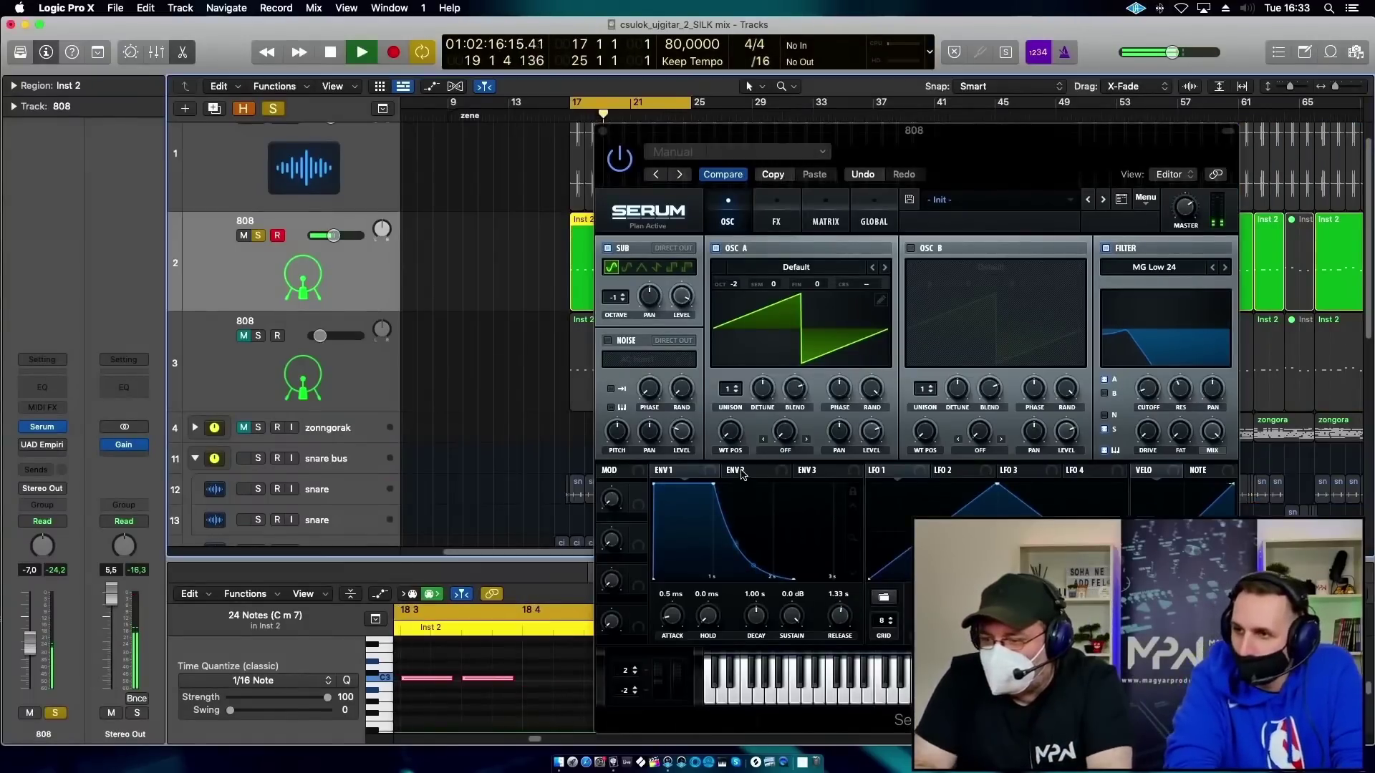
# Assign Serum's envelope 2 to the filter cutoff, stop playback, and check the routing in the modulation matrix.
pyautogui.click(742, 473)
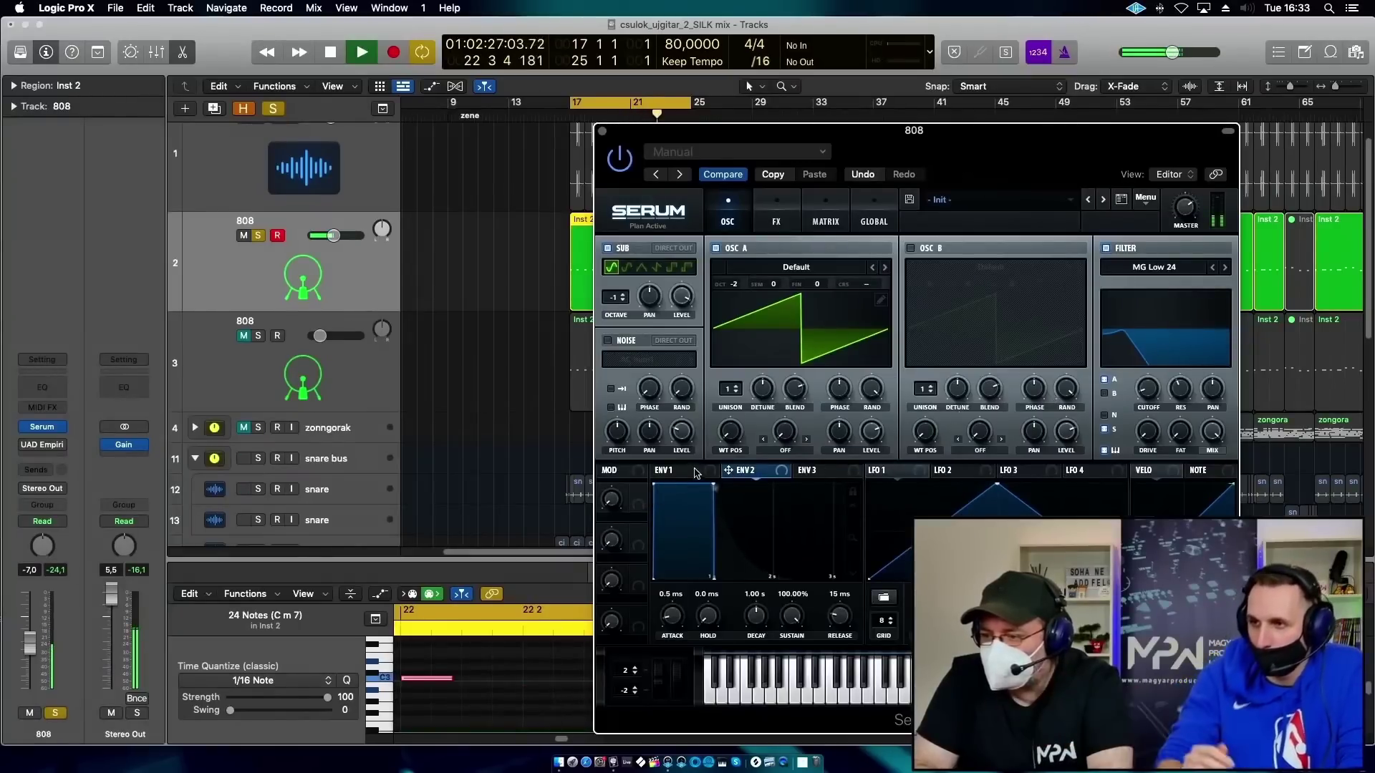
pyautogui.moveTo(728, 470); pyautogui.dragTo(1148, 392)
pyautogui.press('space')
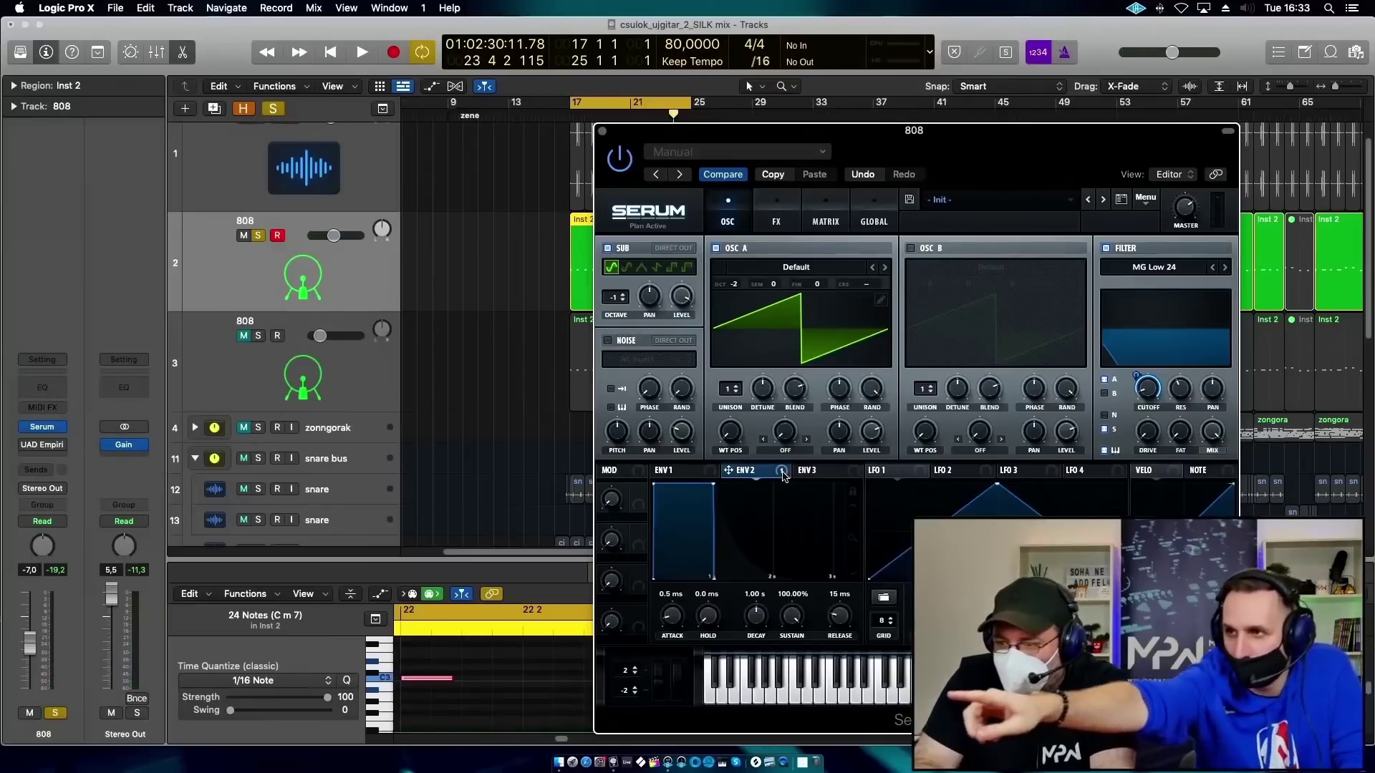
pyautogui.moveTo(779, 475)
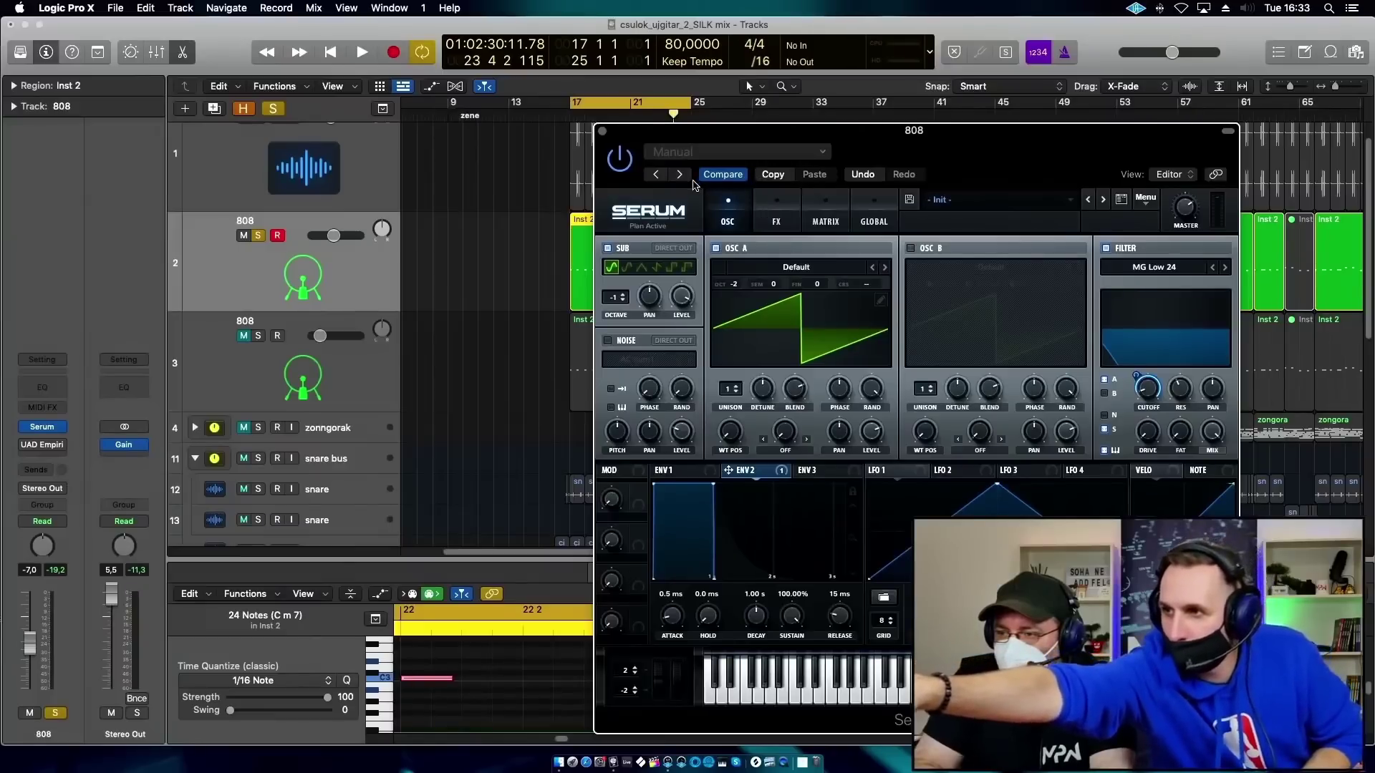
pyautogui.click(826, 223)
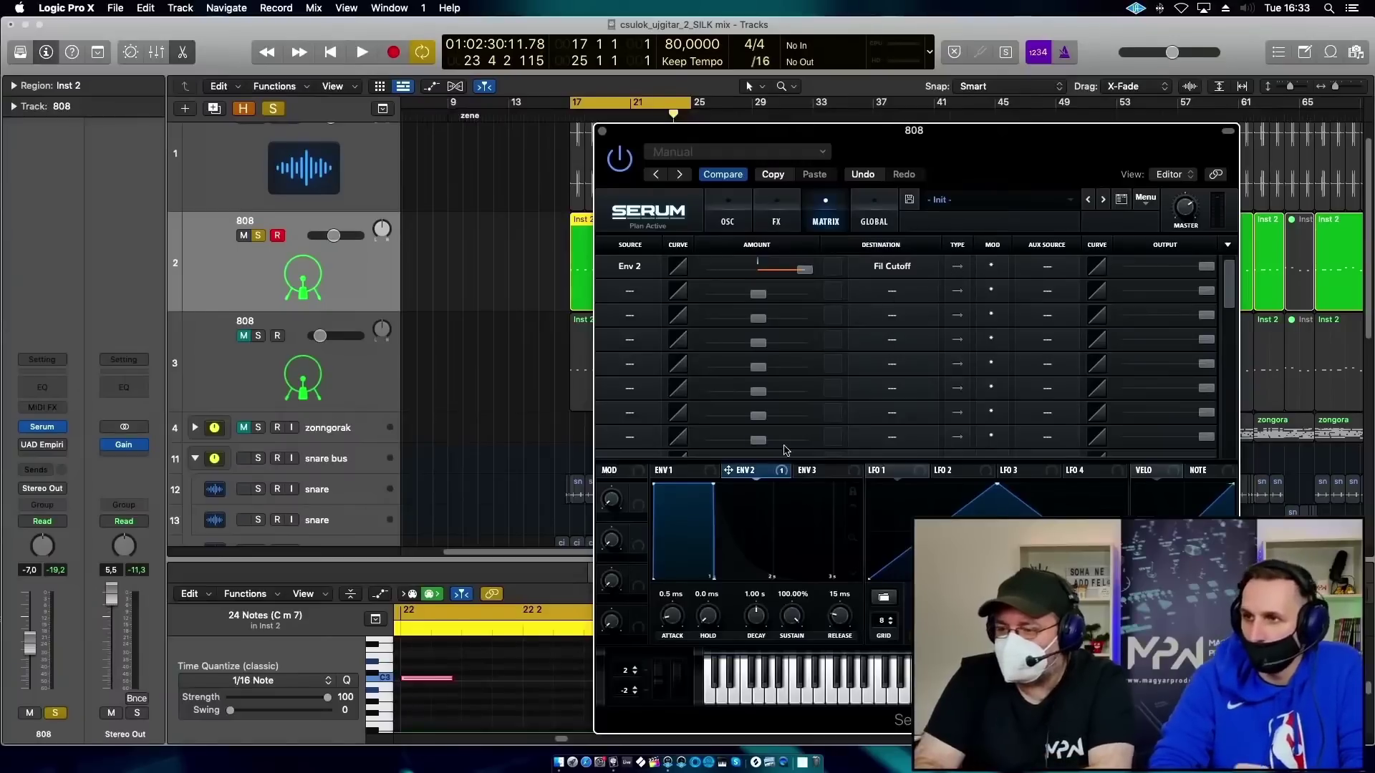
pyautogui.click(728, 223)
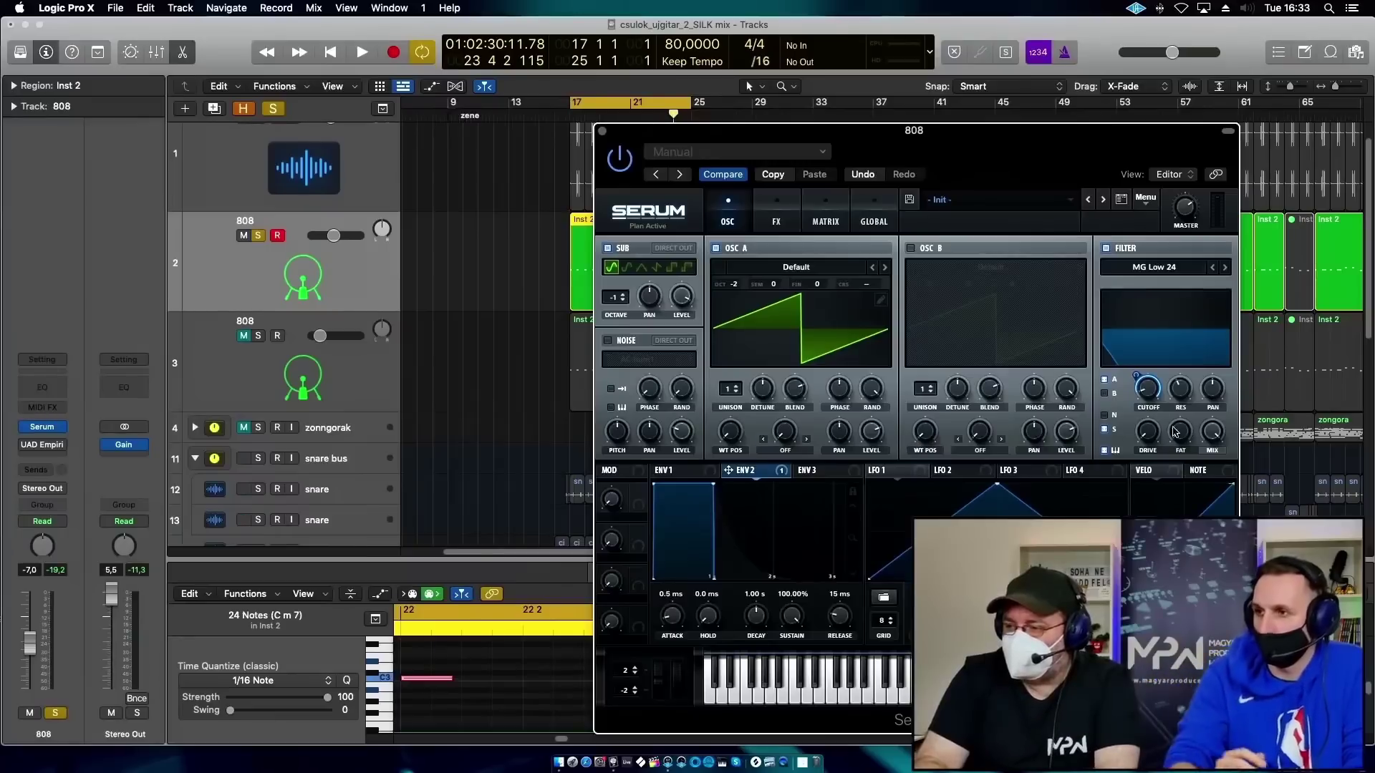
# Shape envelope 2 to a 542 ms decay and 2.13% sustain, tuning the filter cutoff and its modulation amount during soloed playback.
pyautogui.moveTo(1150, 393); pyautogui.dragTo(1149, 376)
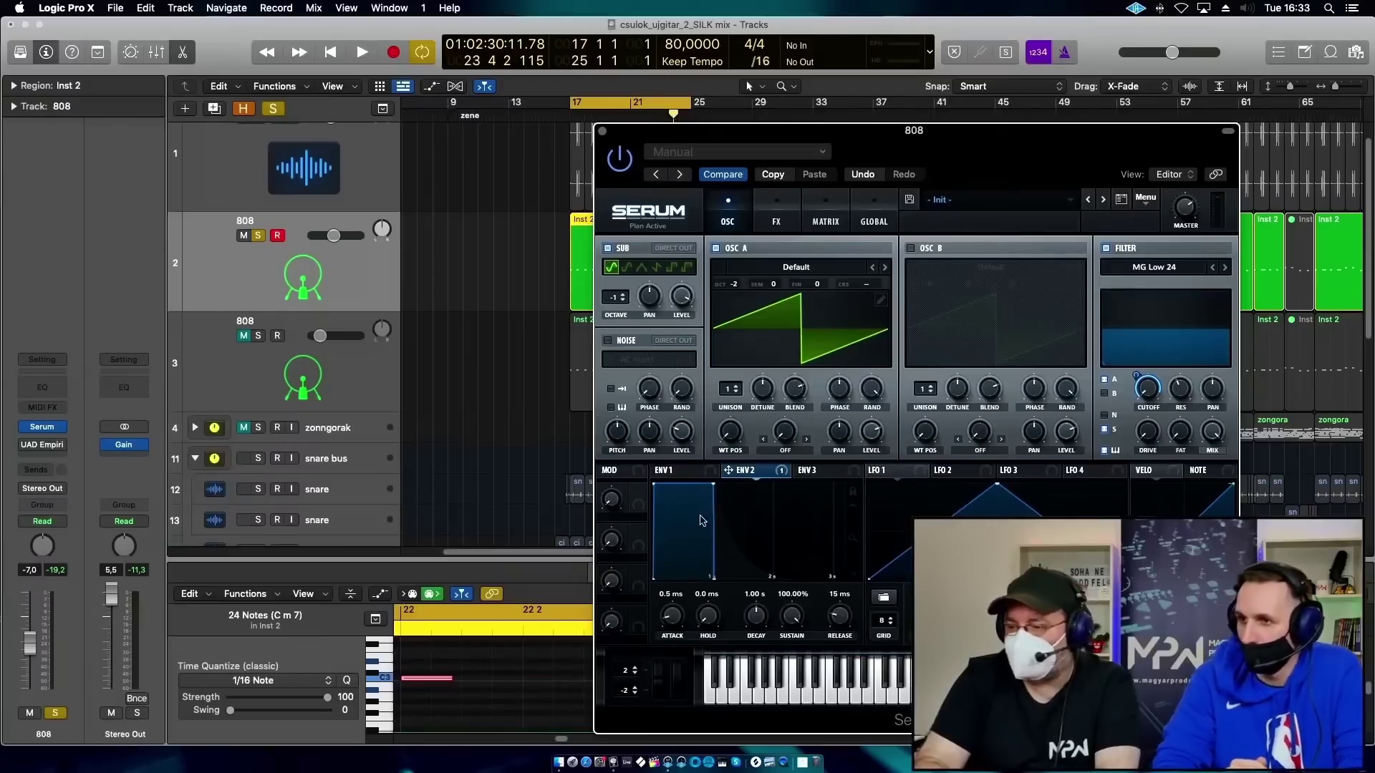
pyautogui.press('space')
pyautogui.moveTo(716, 486); pyautogui.dragTo(681, 578)
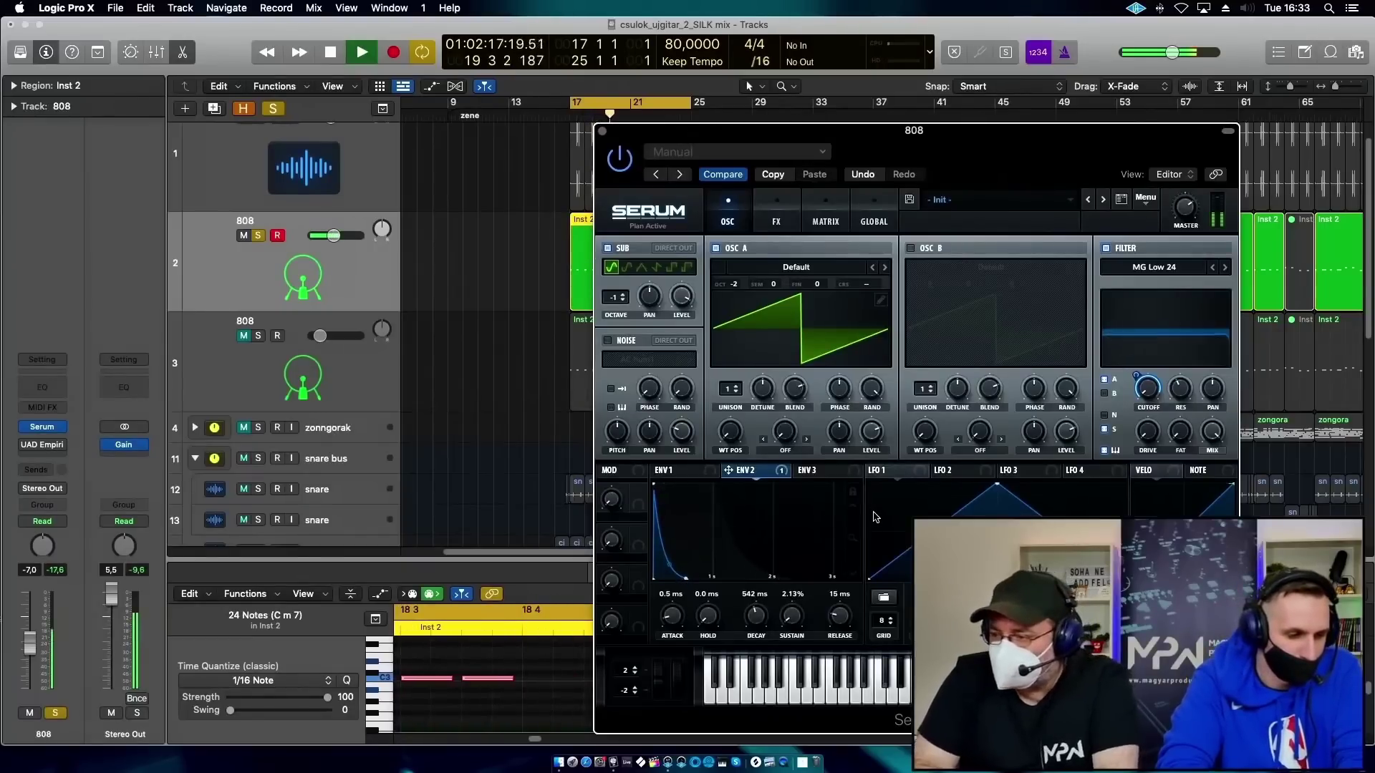
pyautogui.moveTo(1135, 379); pyautogui.dragTo(1134, 411)
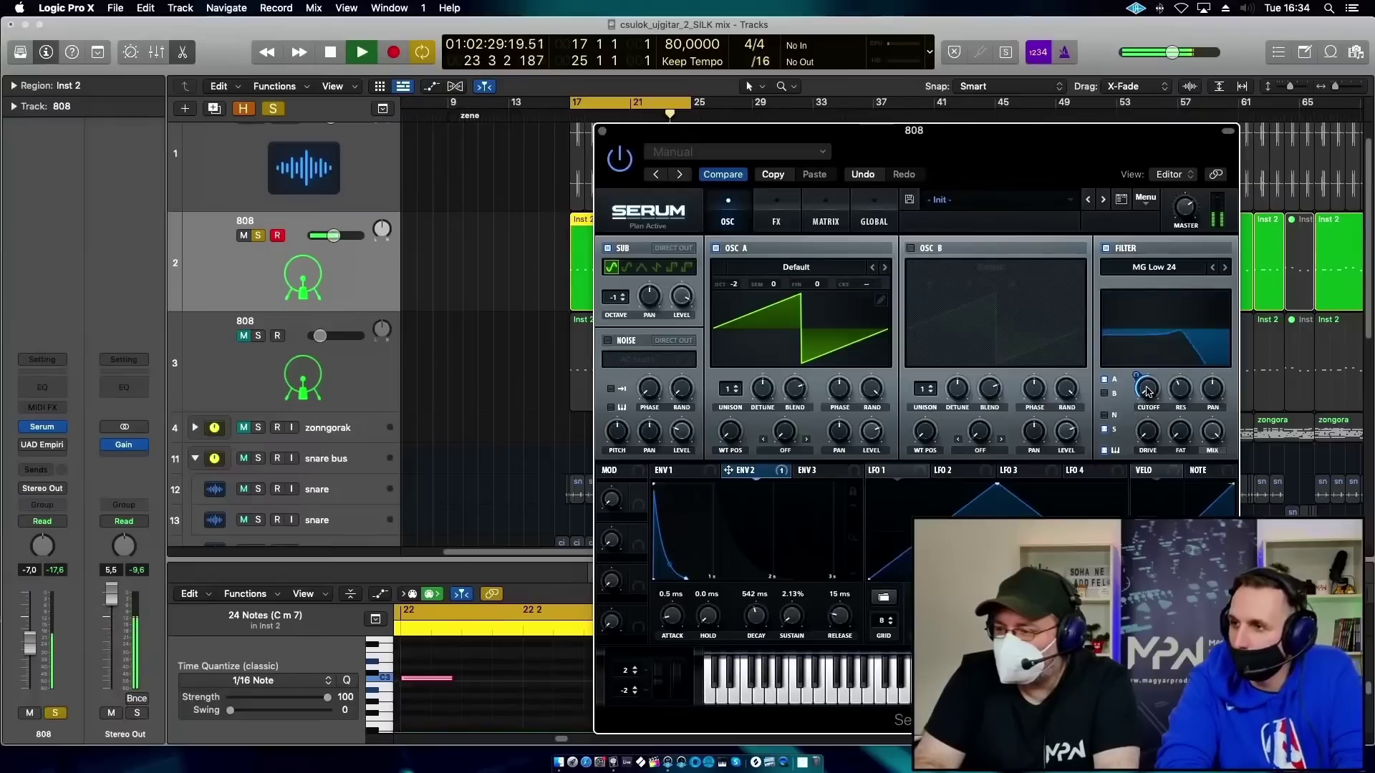
pyautogui.moveTo(1146, 389)
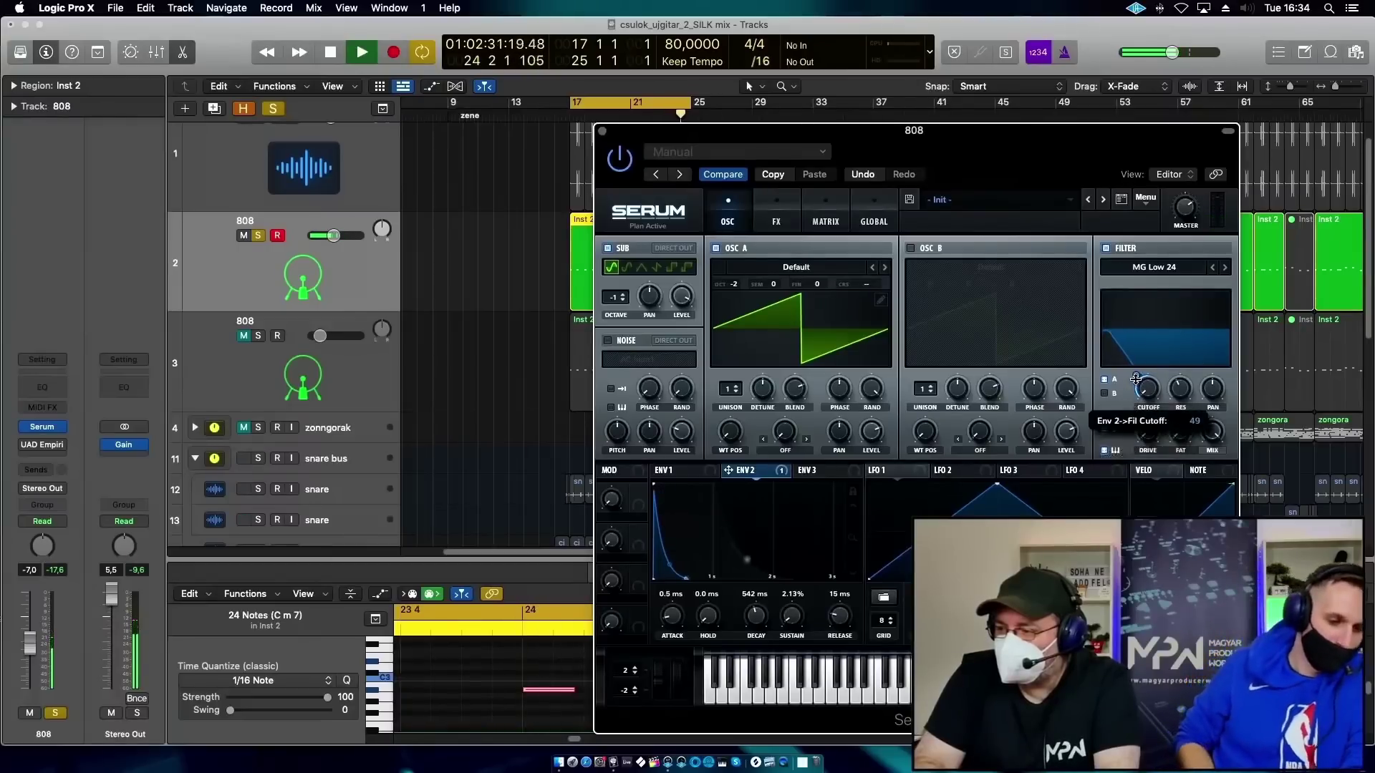
# Refine envelope 2 to a 633 ms decay, 6.98% sustain and 384 ms release, readjusting its cutoff modulation amount by ear.
pyautogui.moveTo(684, 562)
pyautogui.mouseDown()
pyautogui.moveTo(728, 576)
pyautogui.moveTo(696, 574)
pyautogui.mouseUp()
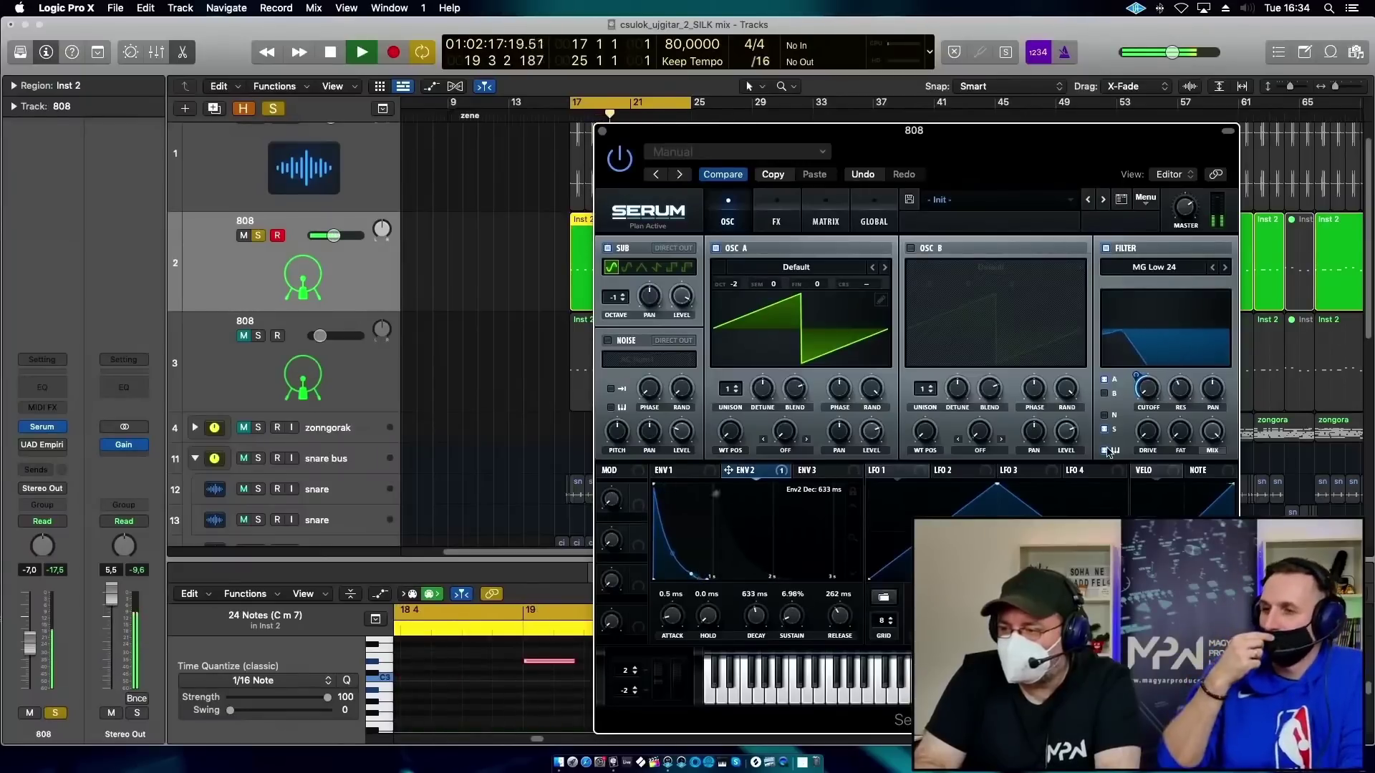
pyautogui.moveTo(1136, 374); pyautogui.dragTo(1130, 391)
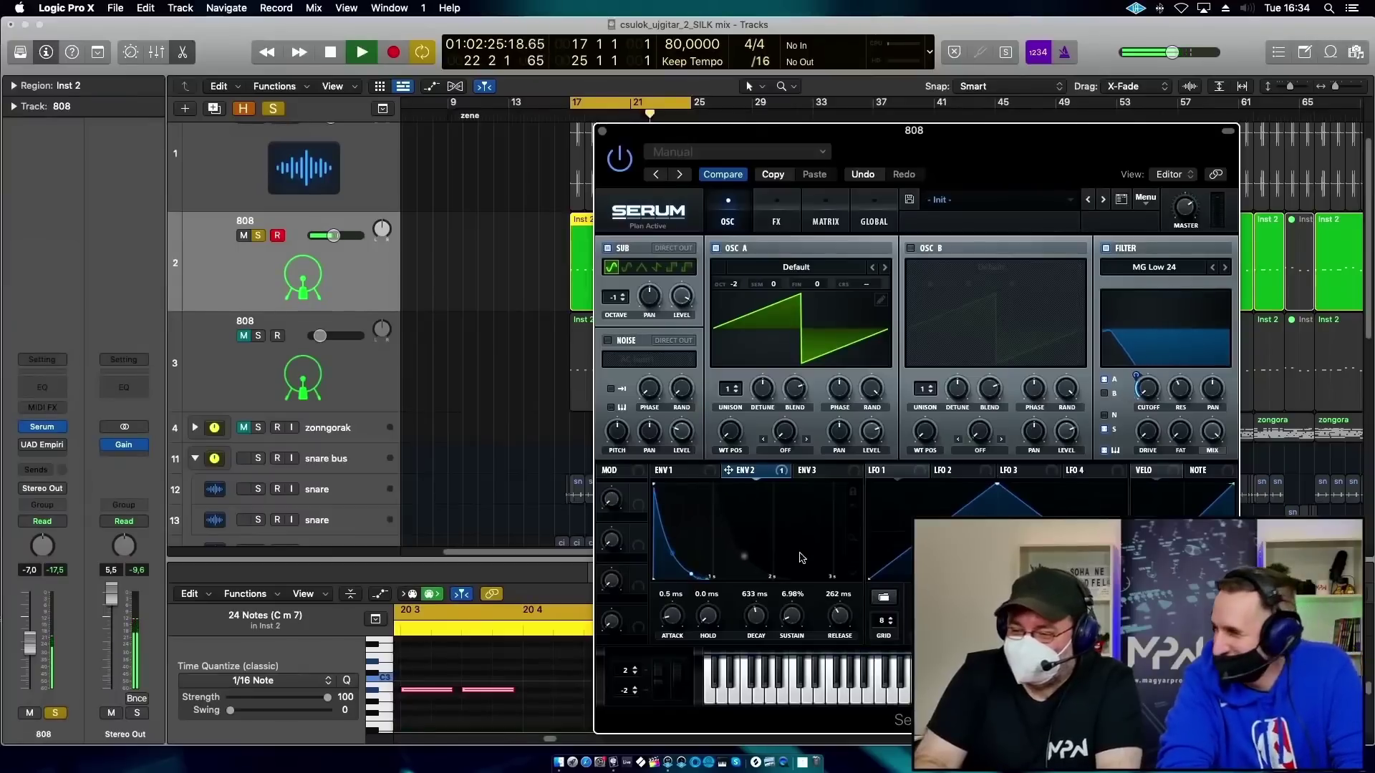
pyautogui.moveTo(711, 577); pyautogui.dragTo(717, 578)
pyautogui.moveTo(1136, 386); pyautogui.dragTo(1137, 373)
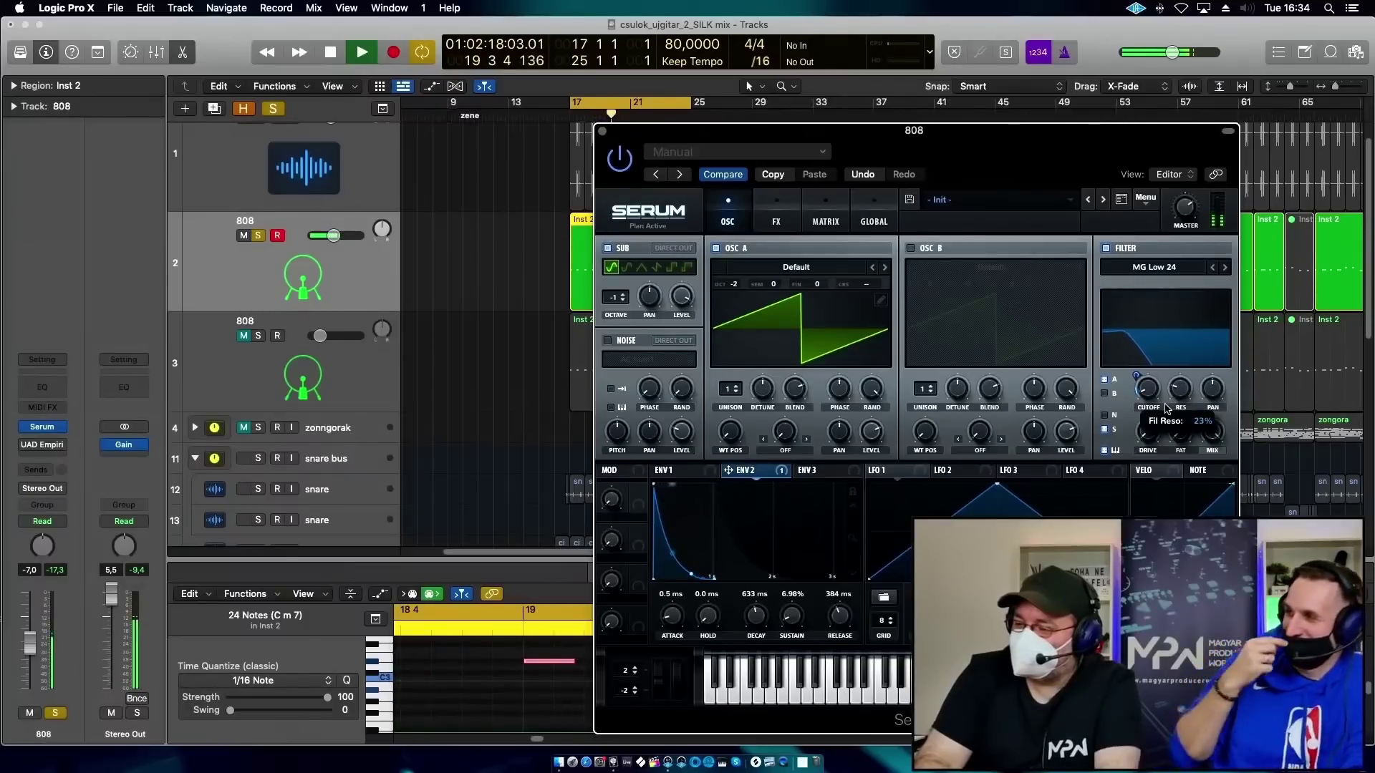
# Fine-tune Serum's filter resonance by ear and change the filter type to MG Low 18.
pyautogui.moveTo(1168, 408); pyautogui.dragTo(1169, 410)
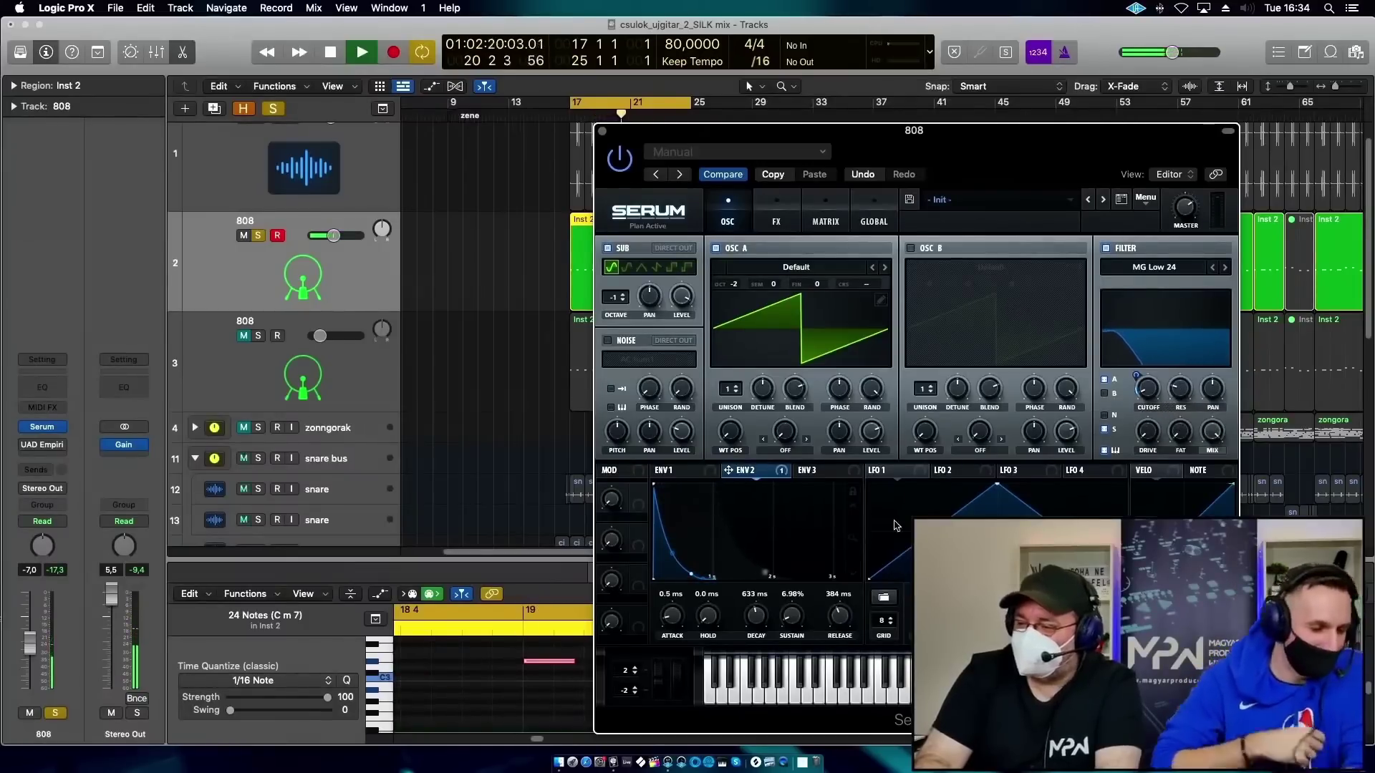
pyautogui.click(1178, 276)
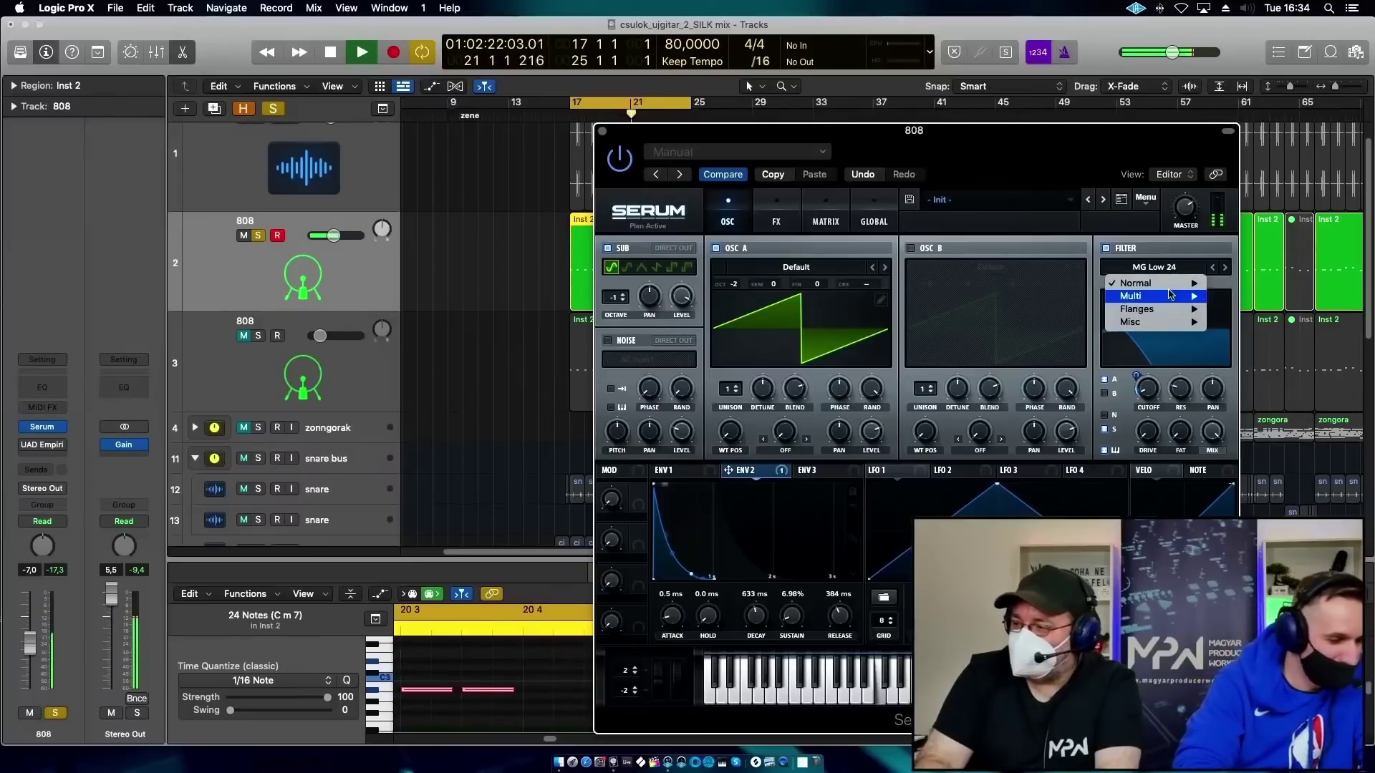
pyautogui.moveTo(1174, 284)
pyautogui.click(1254, 309)
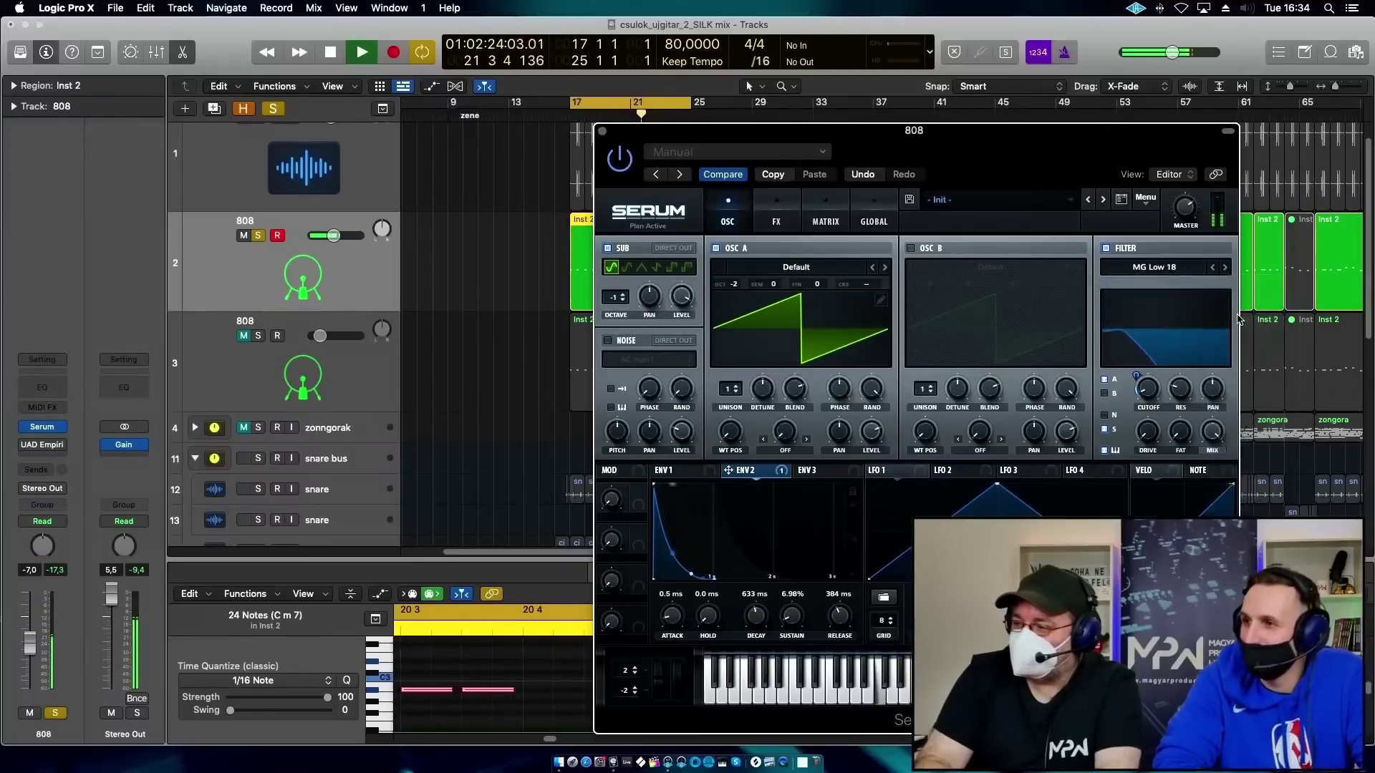
# Unsolo the Serum 808 and adjust the FATSO's channel 1 Tranny level and threshold against the full mix.
pyautogui.click(258, 236)
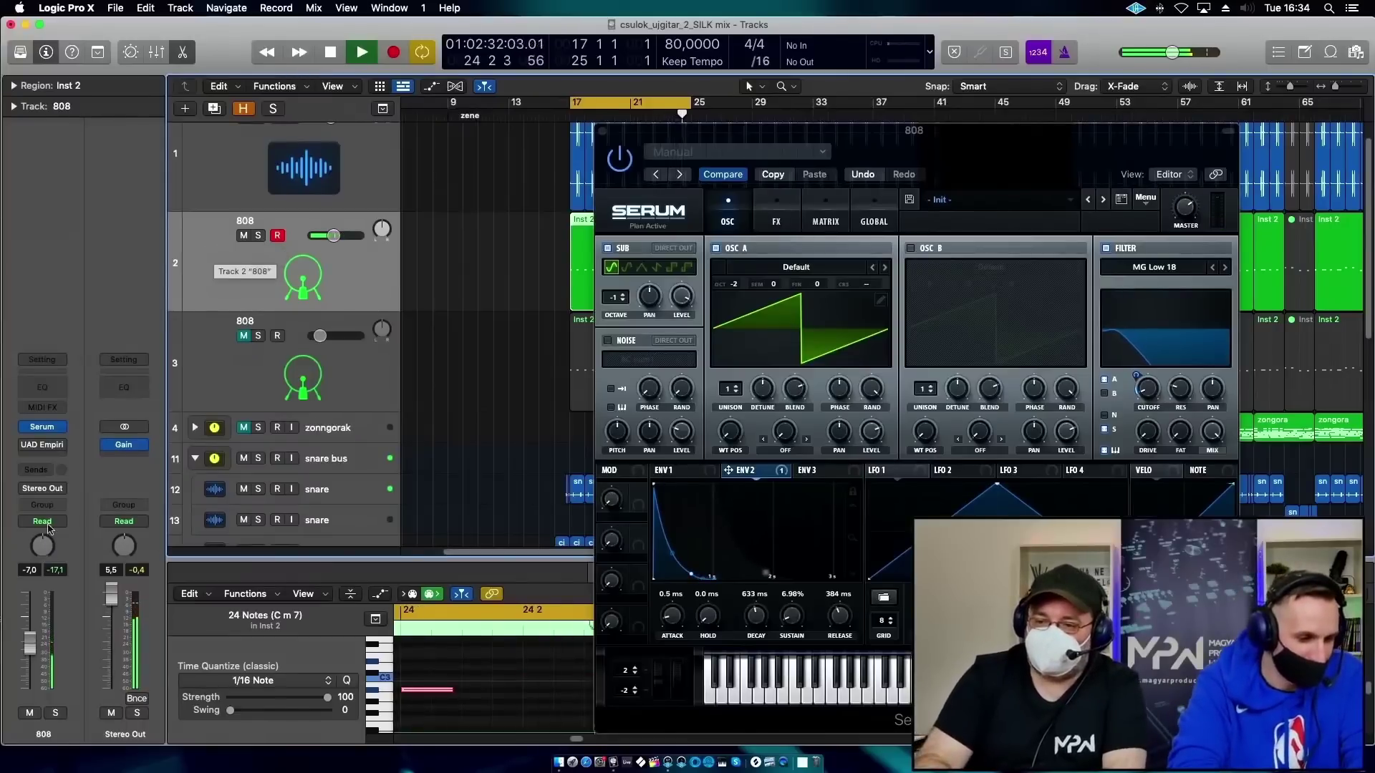
pyautogui.click(41, 445)
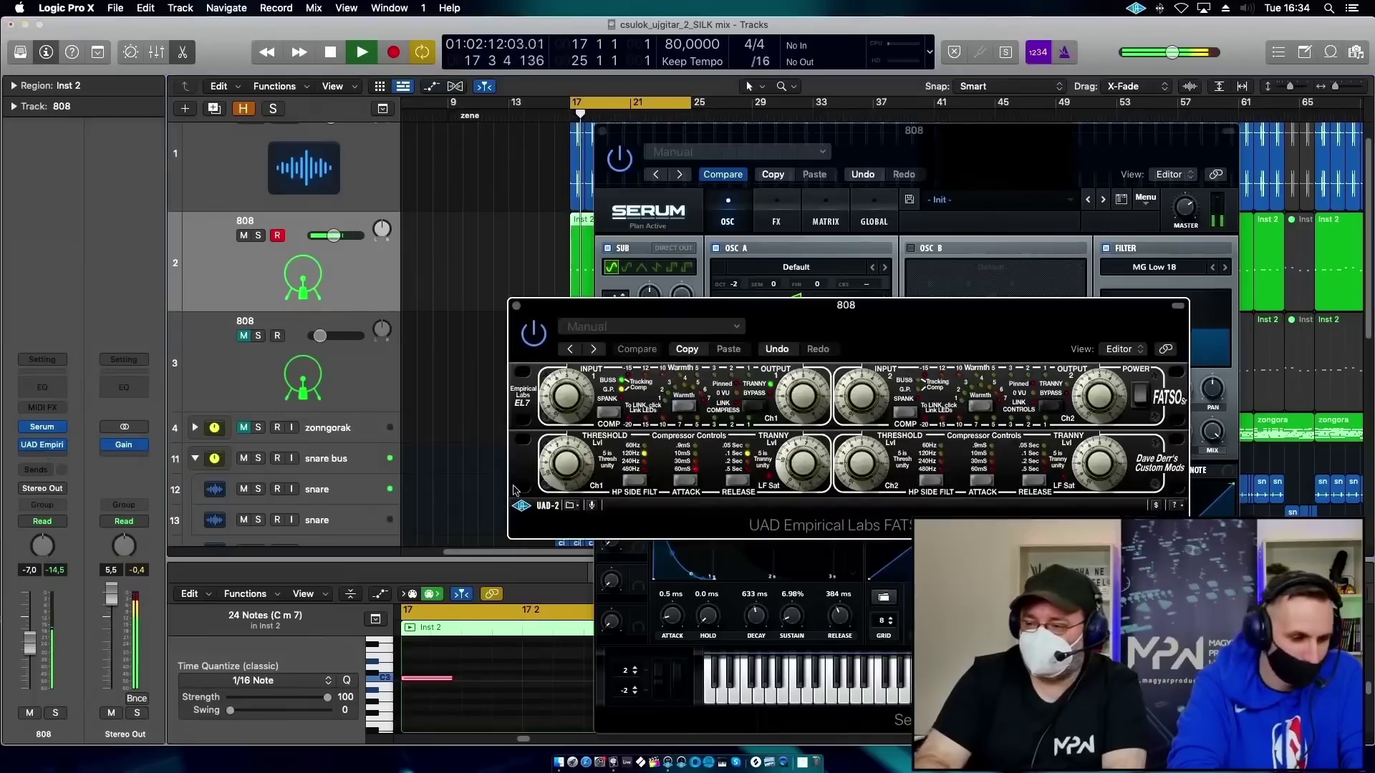
pyautogui.moveTo(806, 482); pyautogui.dragTo(802, 460)
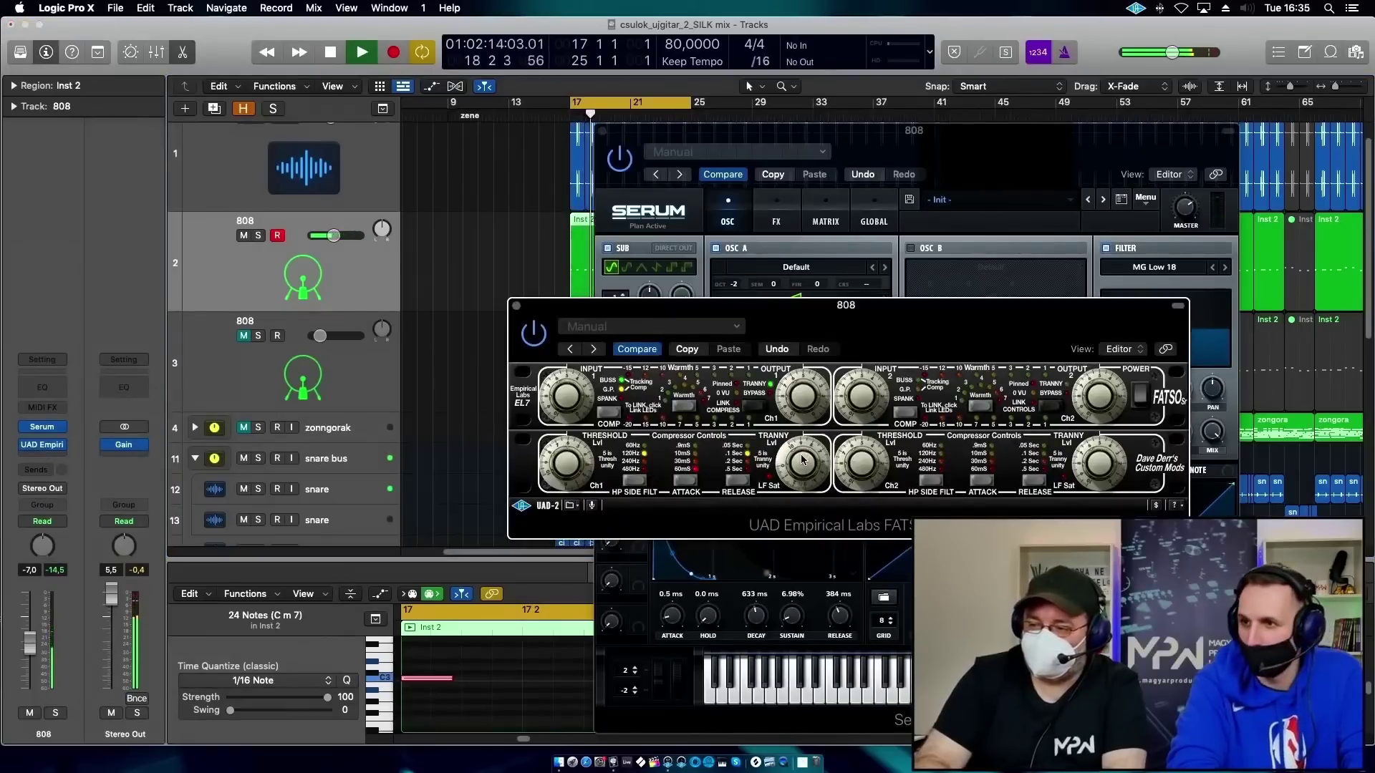
pyautogui.moveTo(565, 443); pyautogui.dragTo(564, 455)
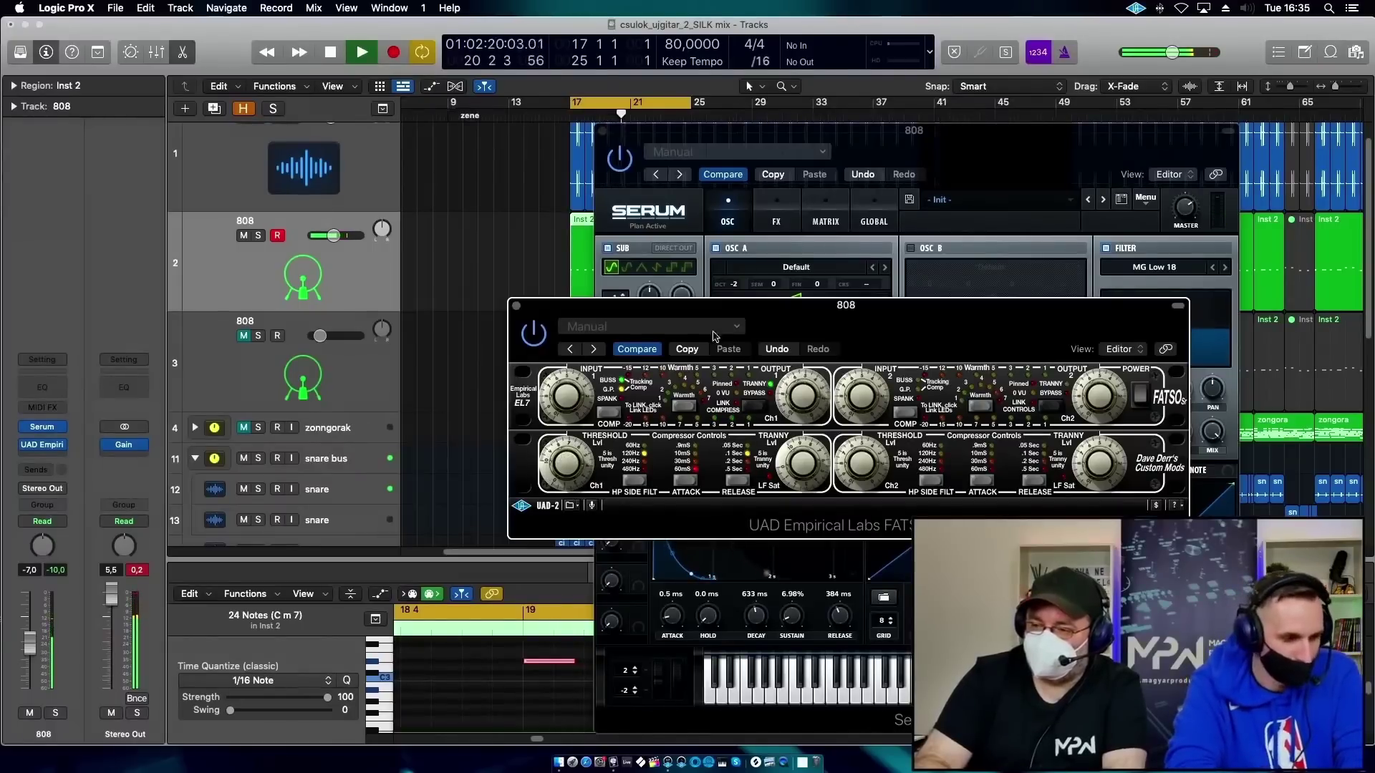
pyautogui.click(516, 307)
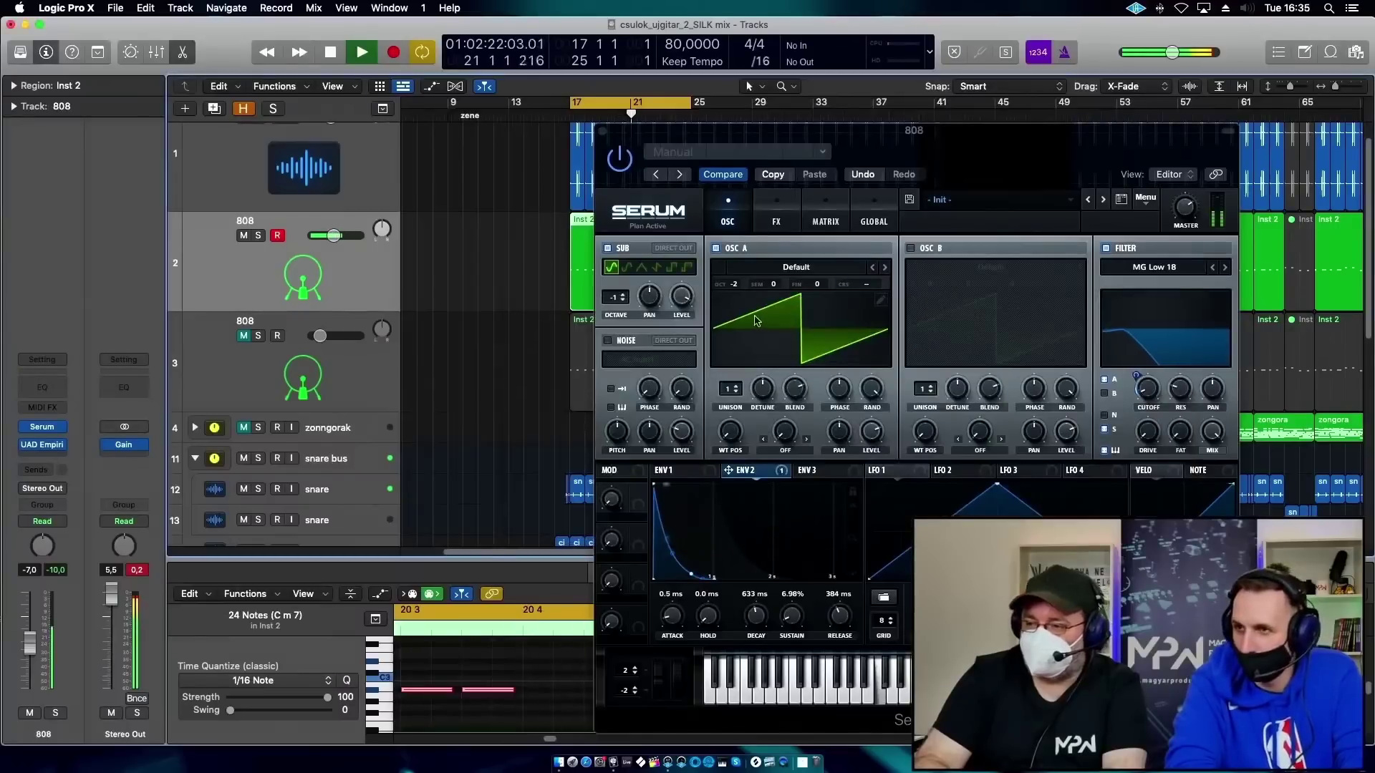
# Replace Serum's sub oscillator with oscillator B, using the Basic Shapes wavetable at octave -3 routed through the filter.
pyautogui.click(709, 303)
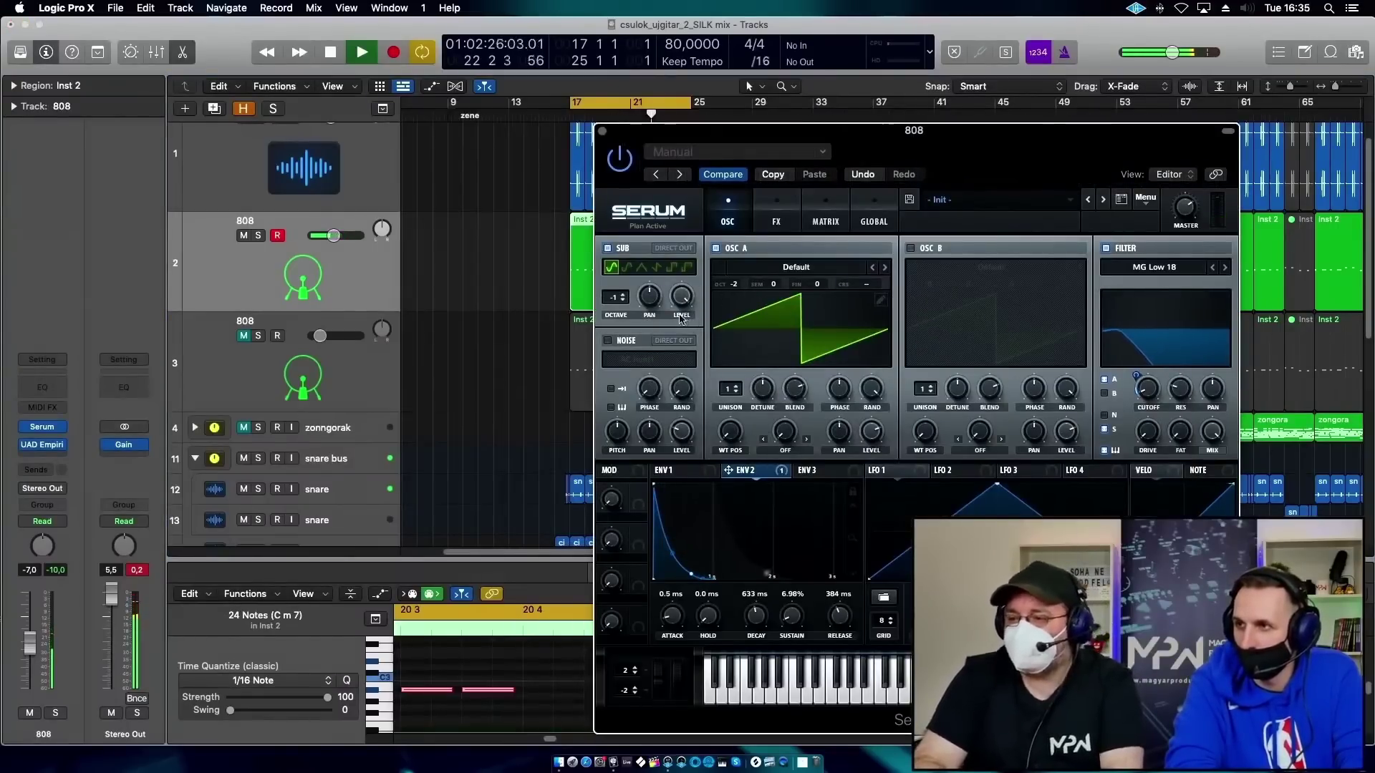
pyautogui.press('space')
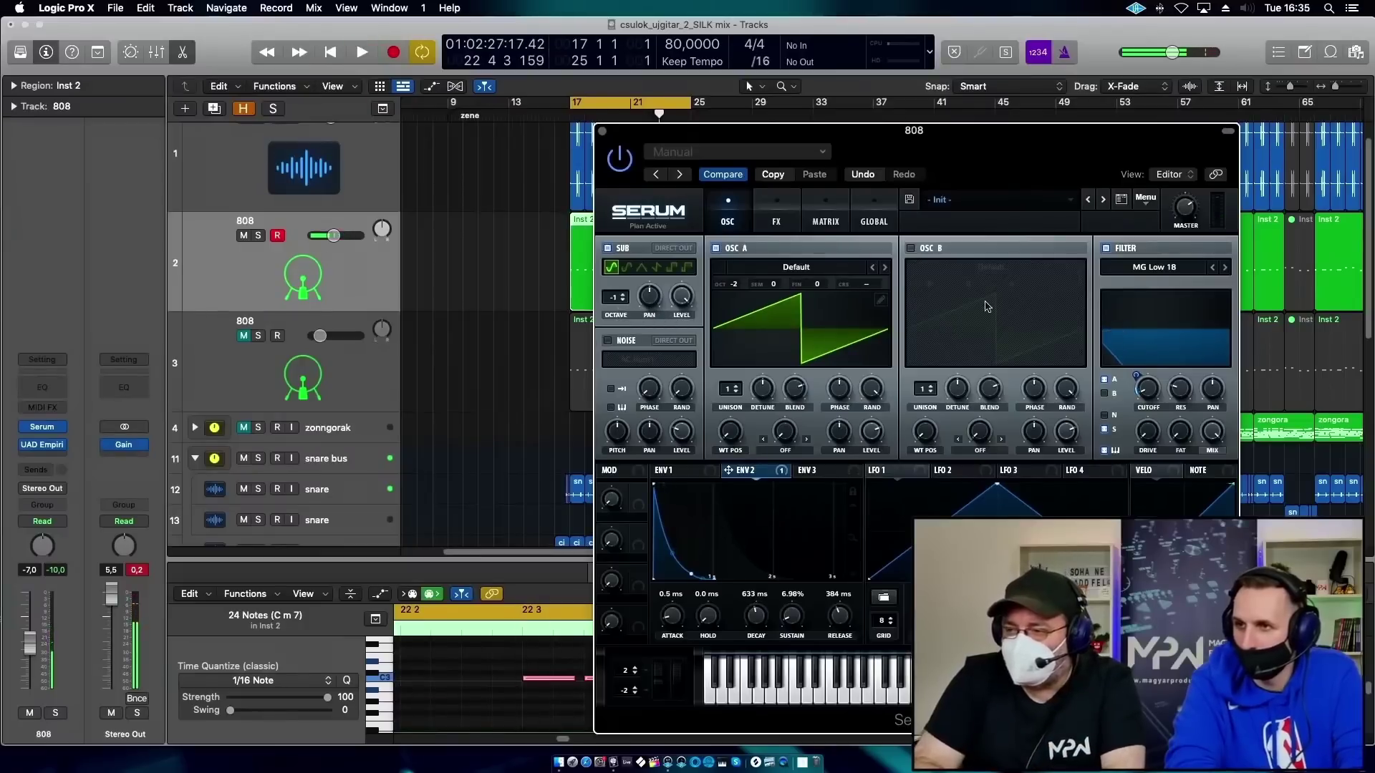
pyautogui.click(910, 249)
pyautogui.click(607, 248)
pyautogui.click(1024, 273)
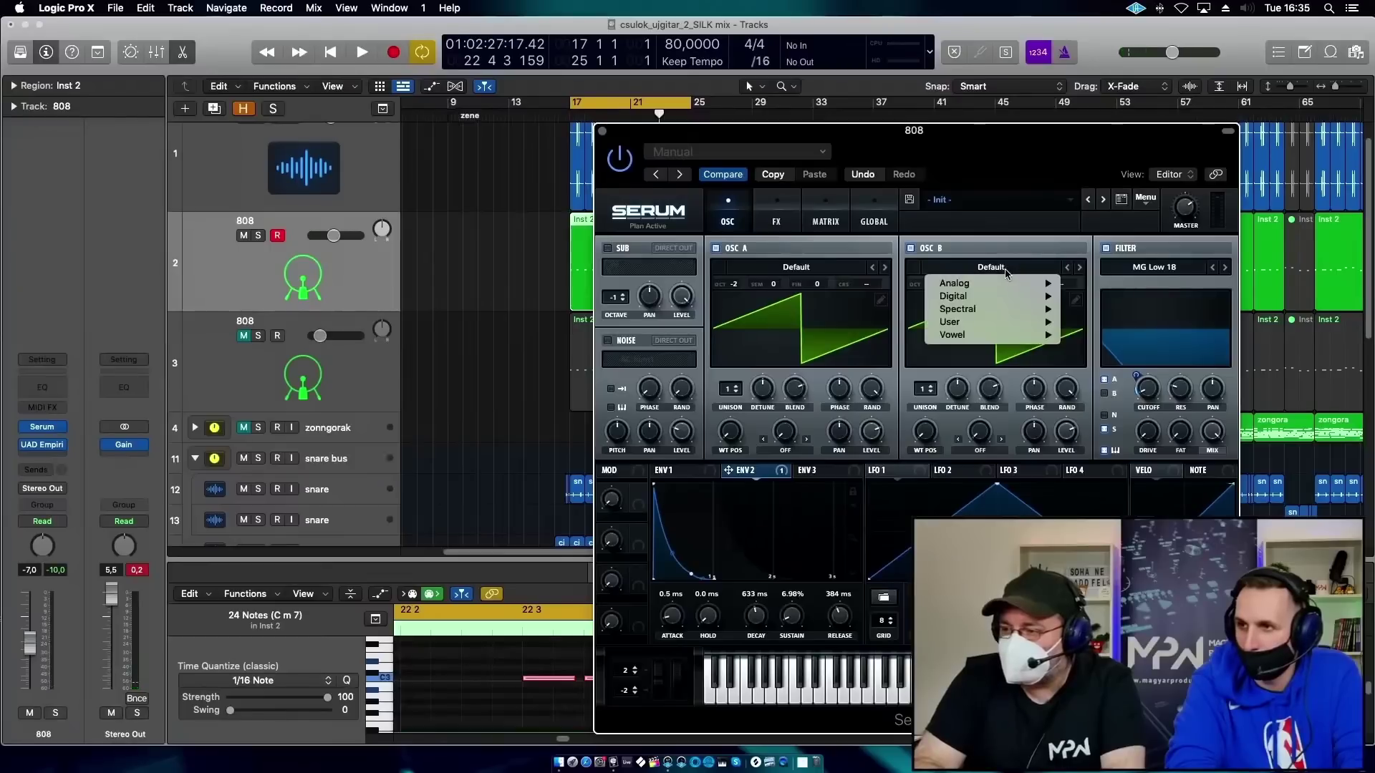
pyautogui.moveTo(1003, 288)
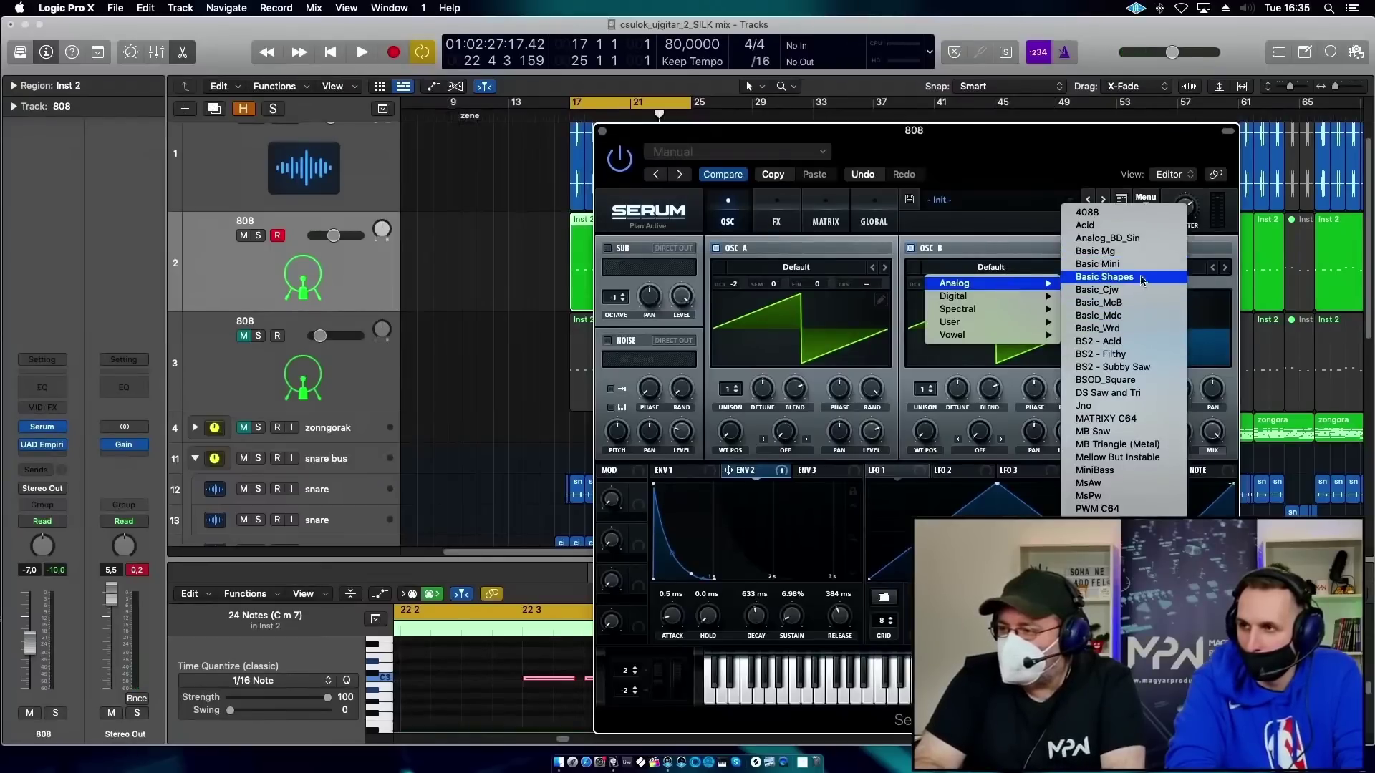
pyautogui.click(1105, 277)
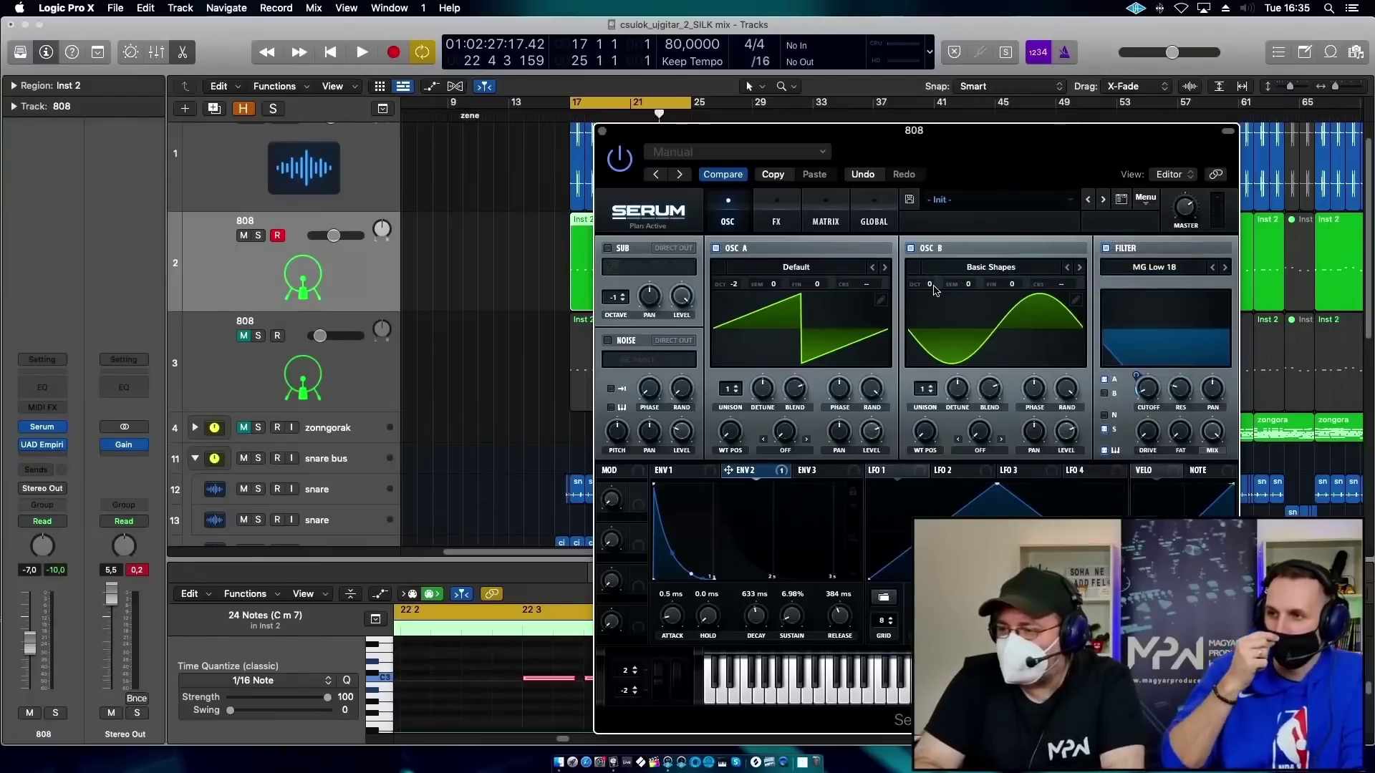
pyautogui.moveTo(935, 298)
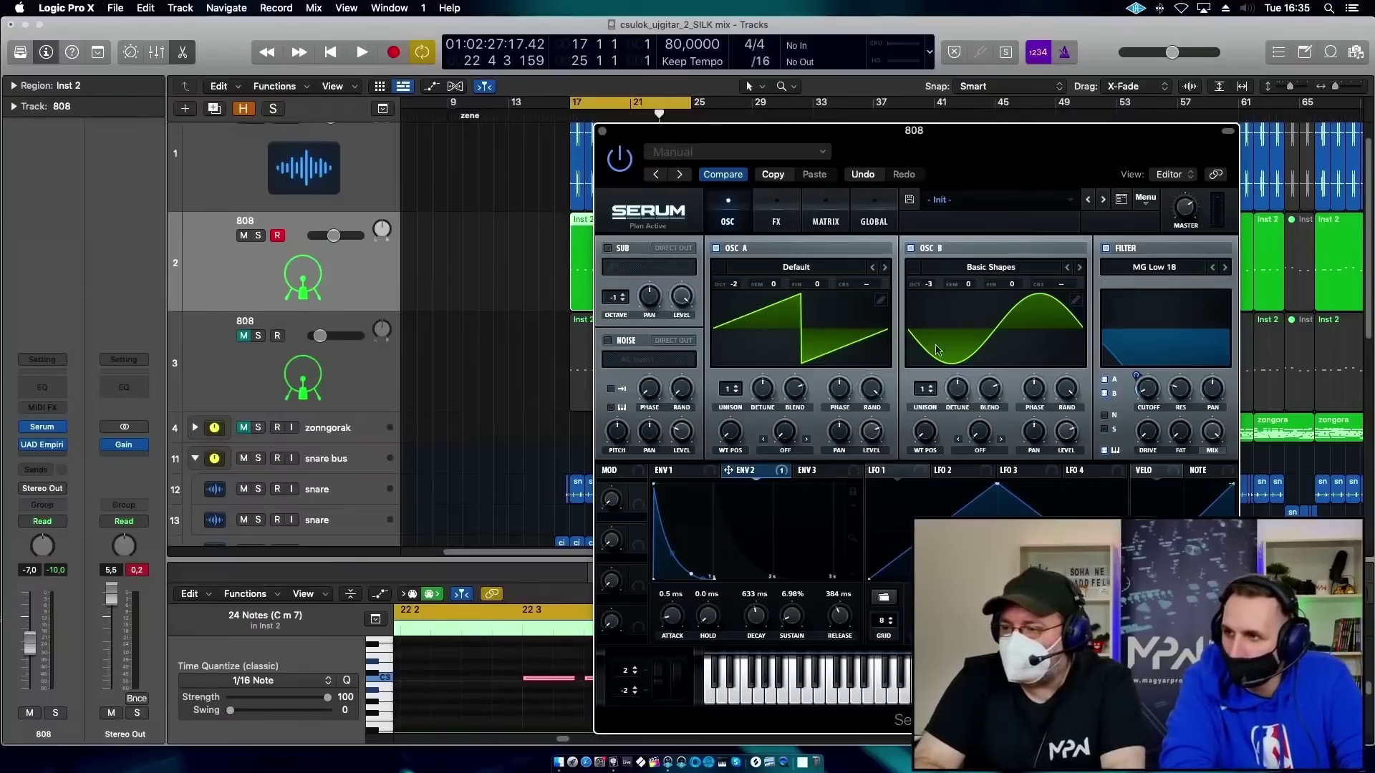
# Solo the Serum 808 and compare oscillator B alone with both oscillators enabled during playback.
pyautogui.click(717, 249)
pyautogui.press('space')
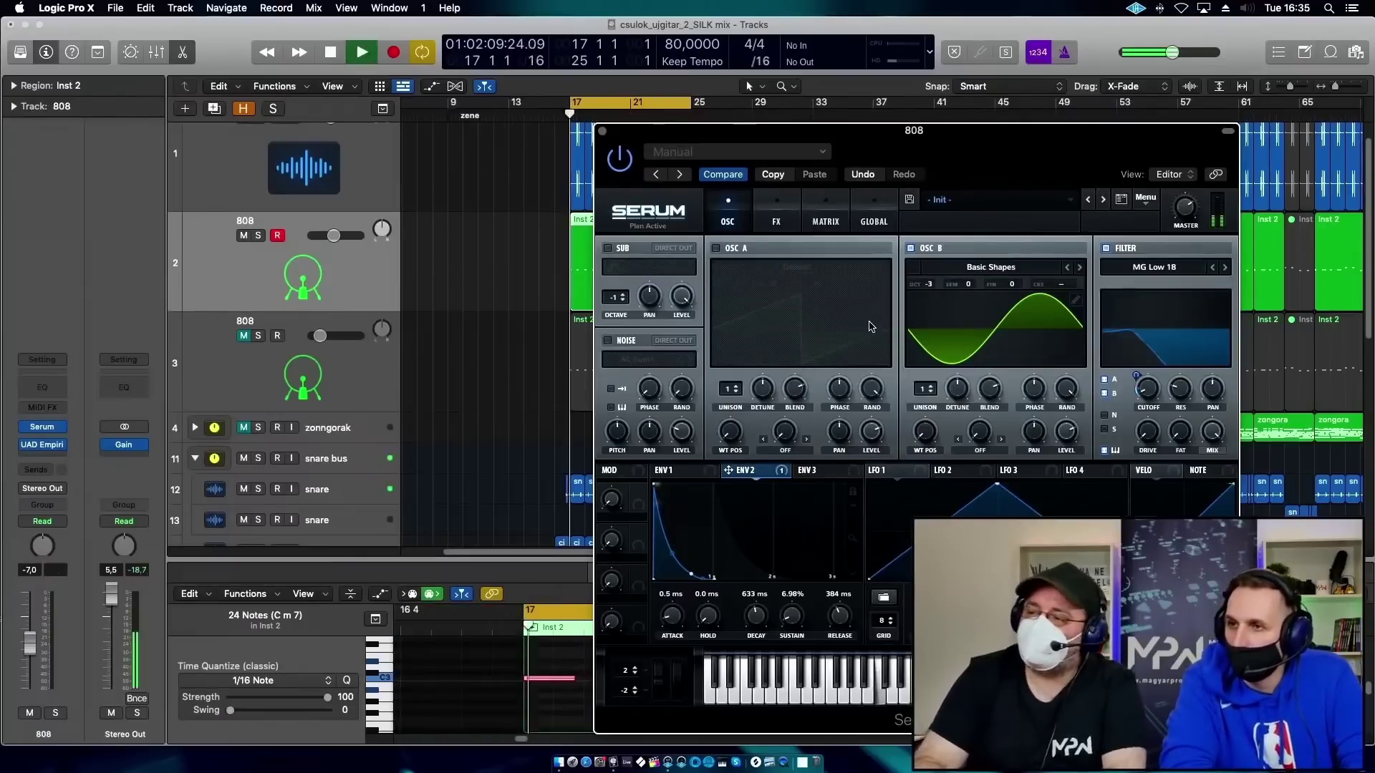
pyautogui.click(258, 236)
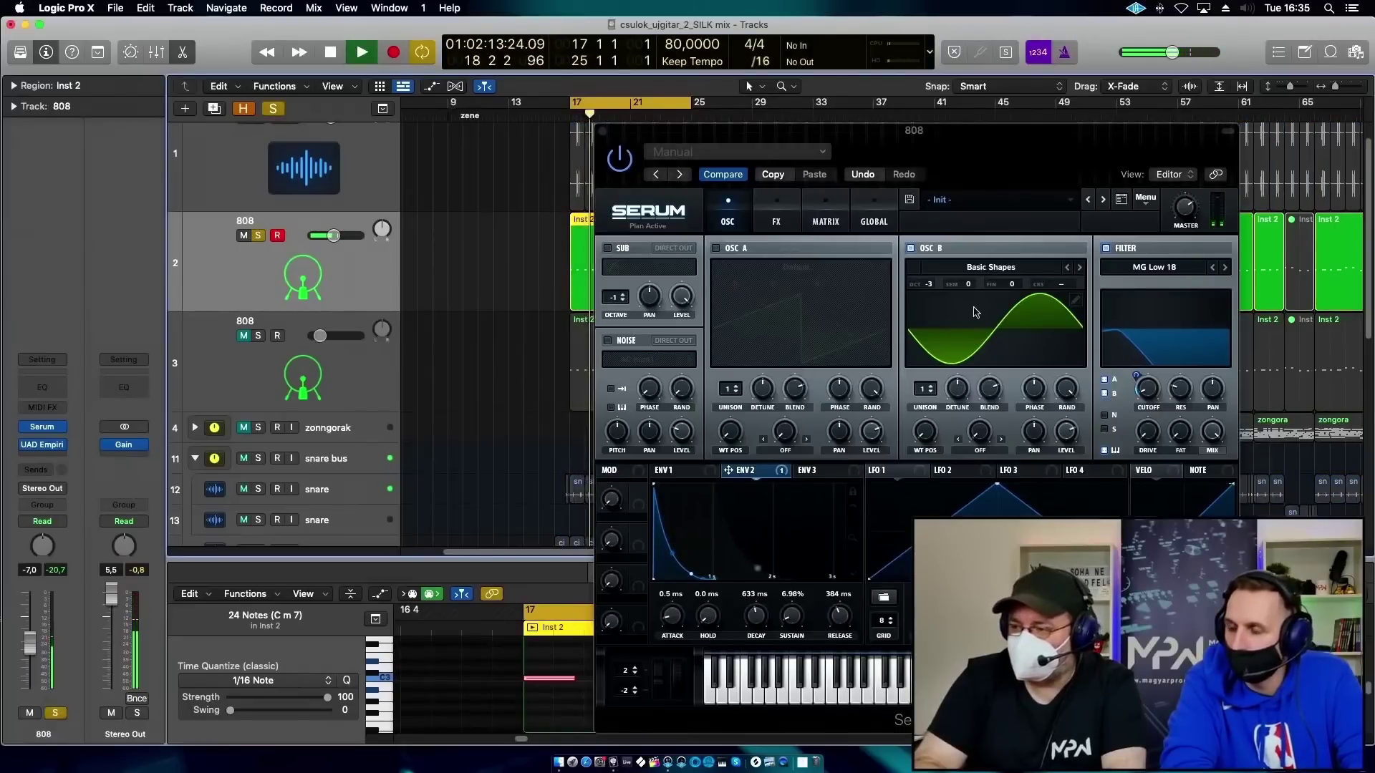
pyautogui.click(717, 249)
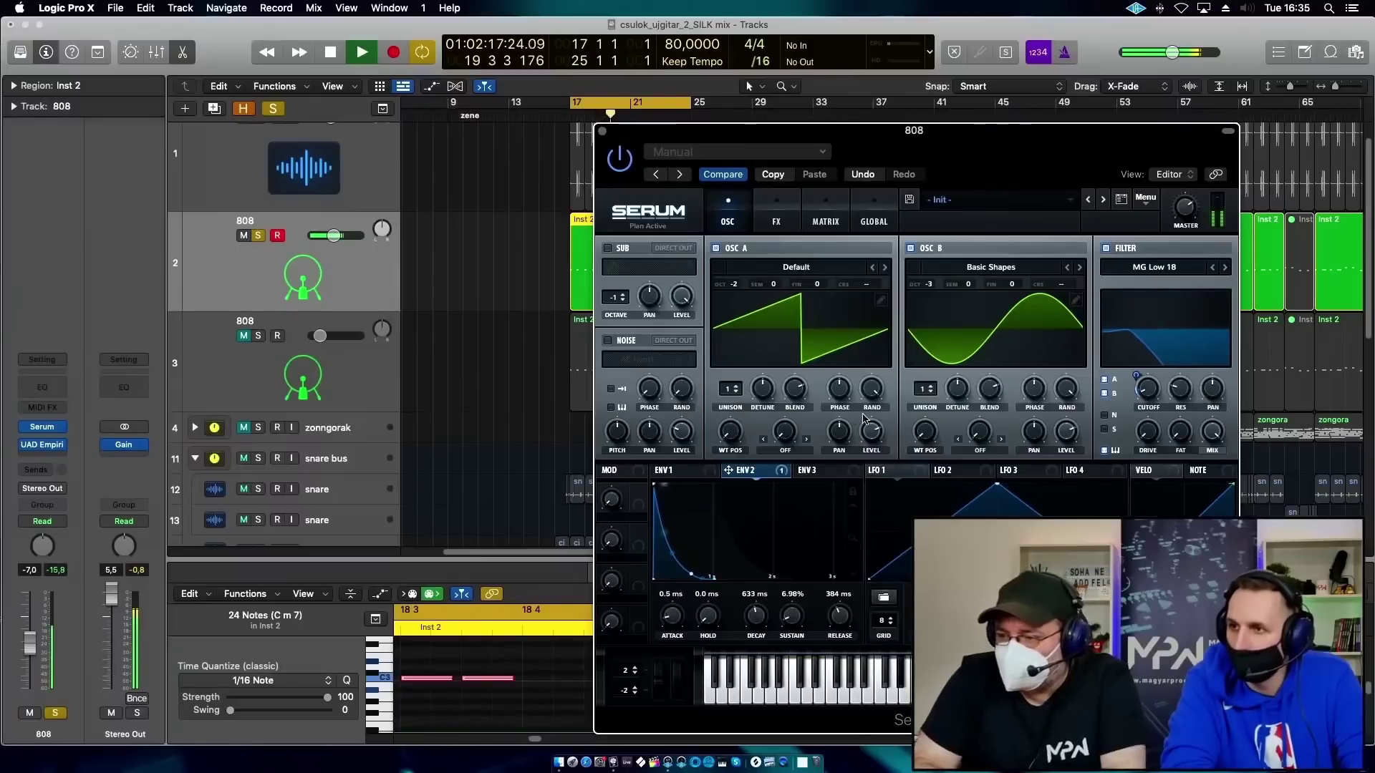
# Change Serum's filter to MG Low 12, move oscillator B's wavetable position to a triangle wave, and audition the soloed 808.
pyautogui.moveTo(870, 430)
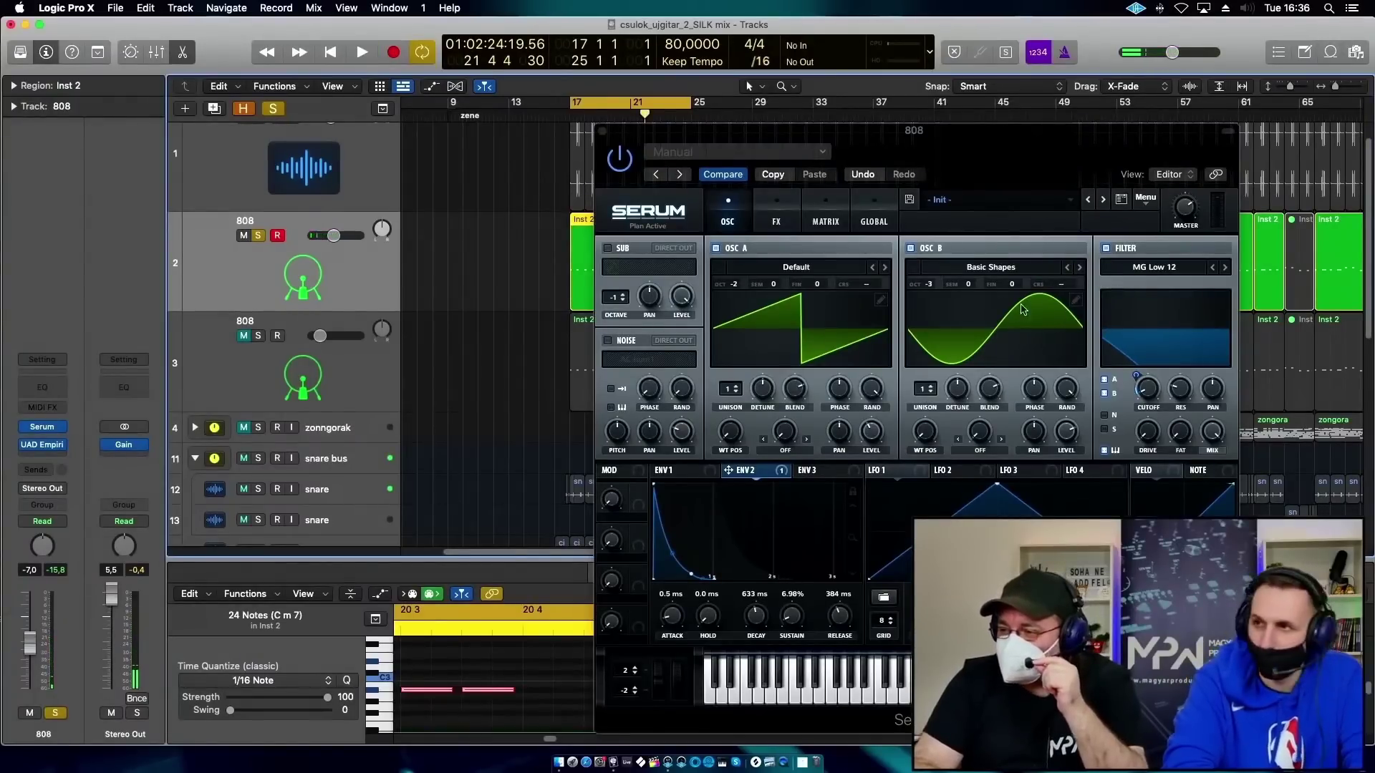
pyautogui.moveTo(927, 442); pyautogui.dragTo(927, 426)
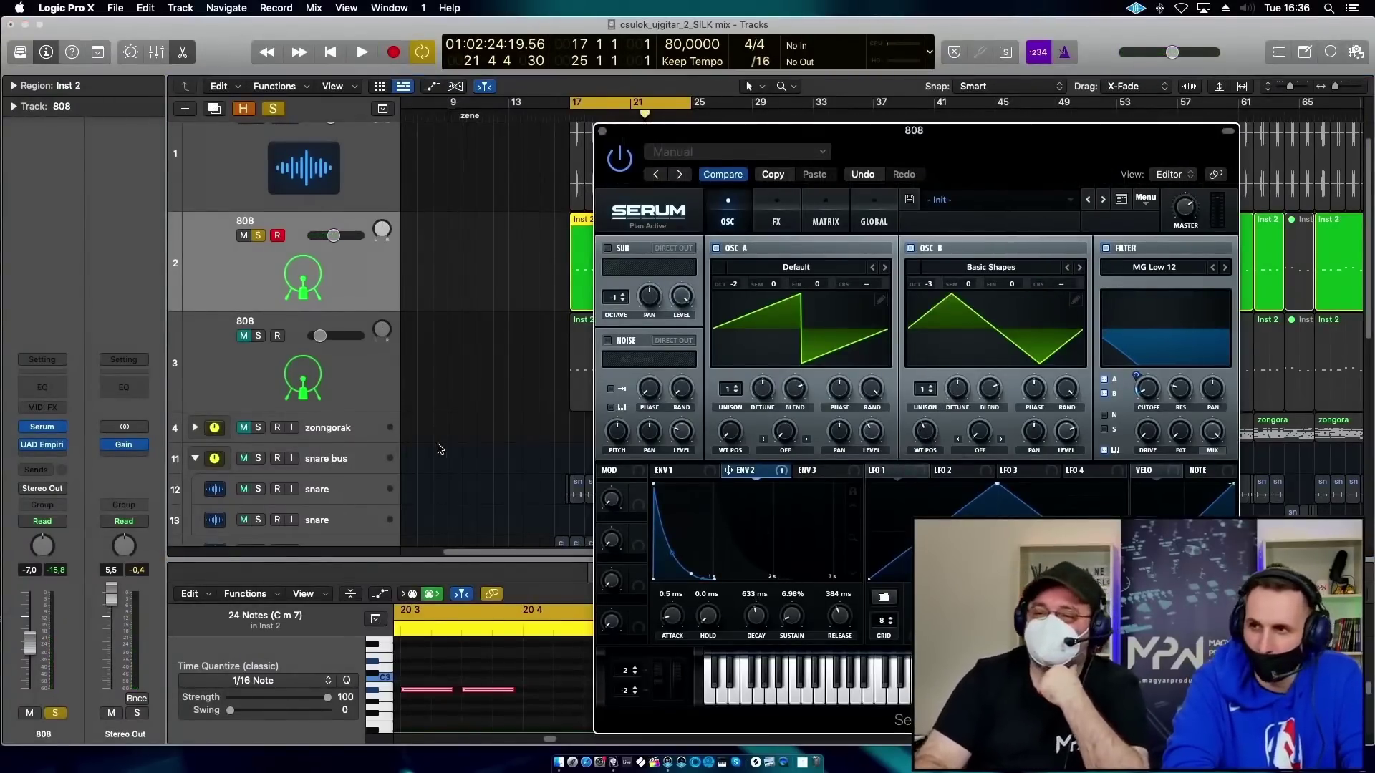
pyautogui.press('space')
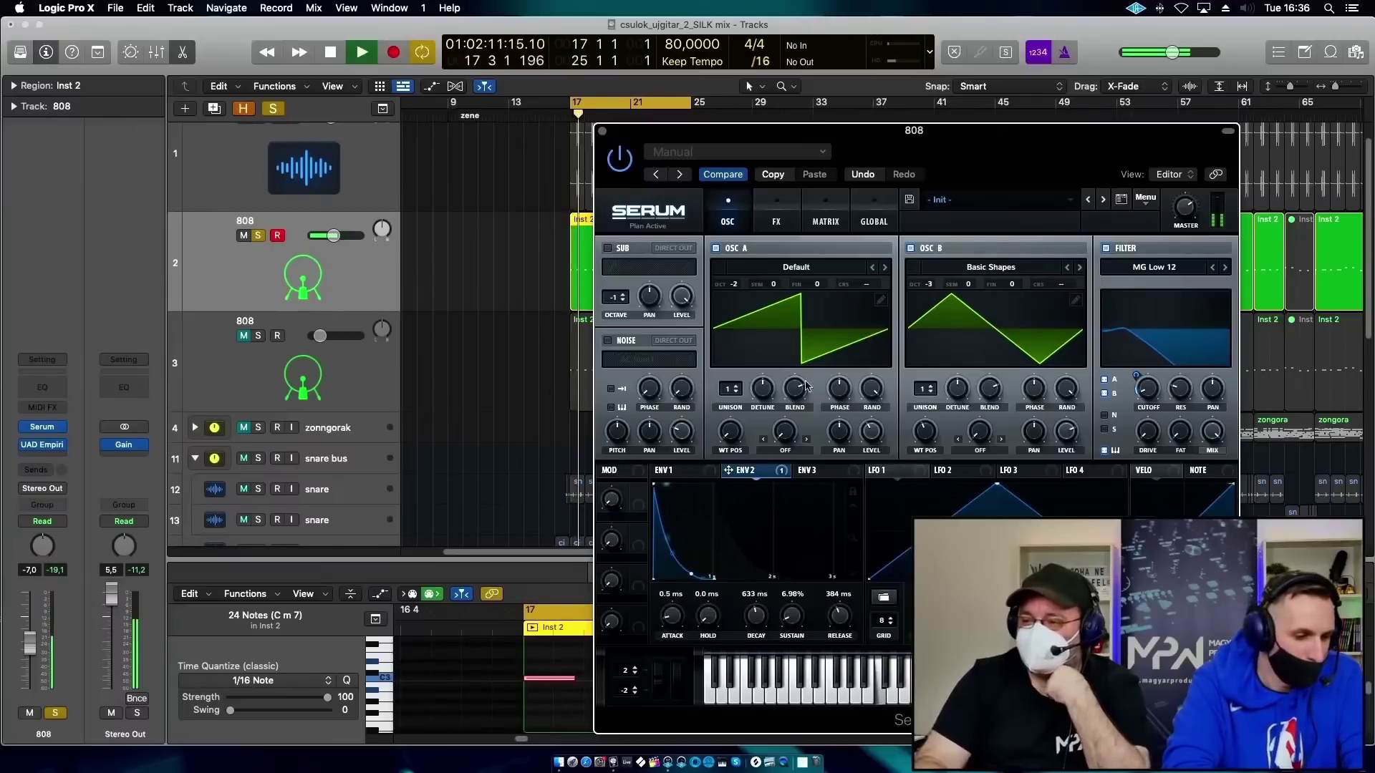
pyautogui.moveTo(850, 449)
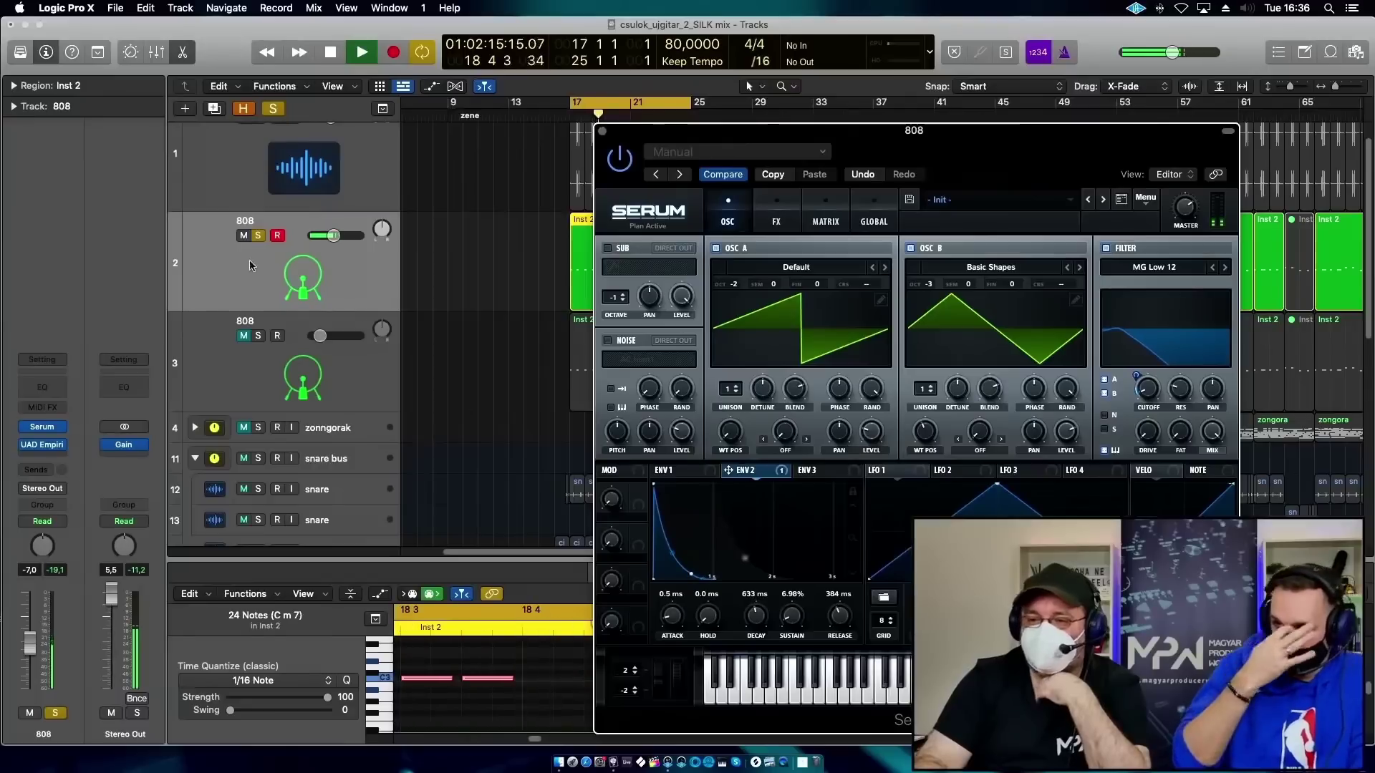
# Unsolo the Serum 808, reshape ENV 1 to 825 ms decay, -9.8 dB sustain and 1.52 s release, and audition it in the full mix.
pyautogui.click(259, 235)
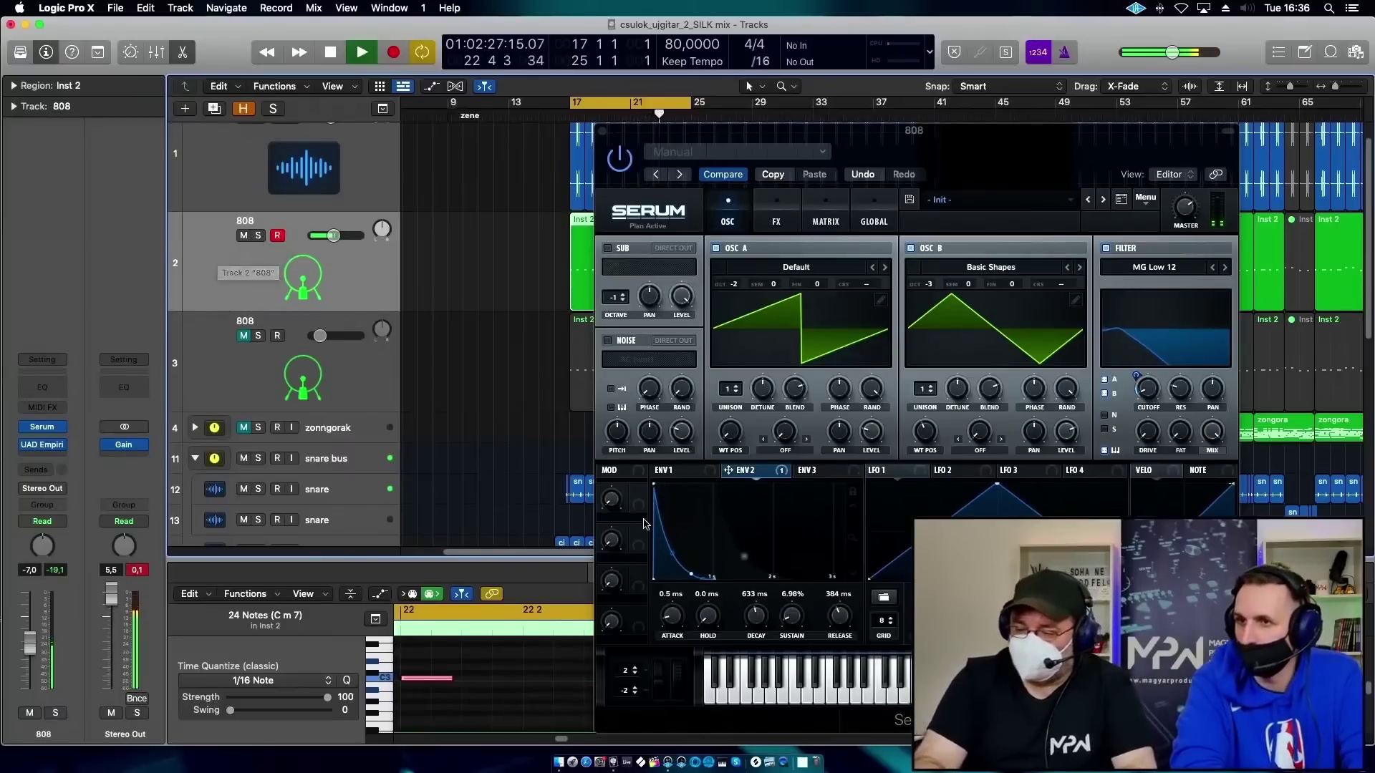
pyautogui.press('space')
pyautogui.click(679, 472)
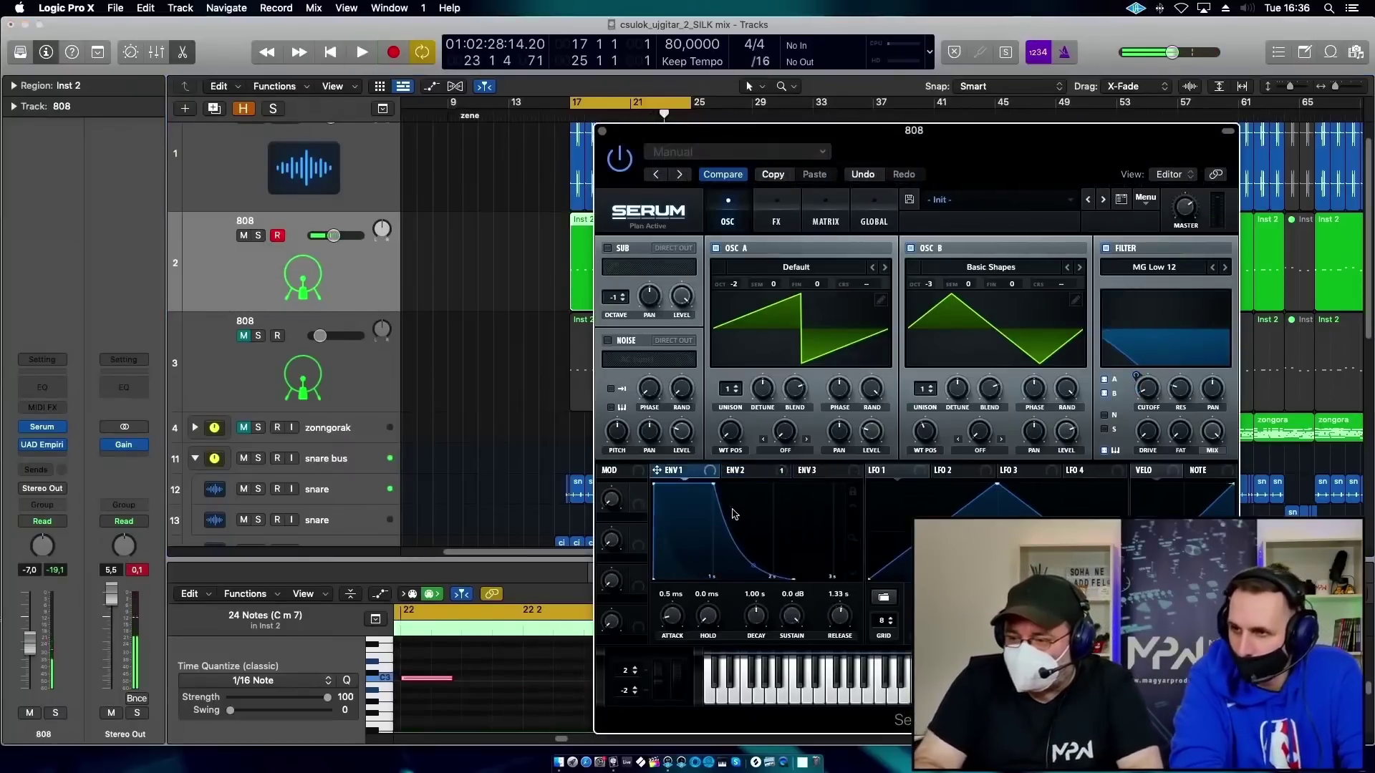
pyautogui.moveTo(714, 485); pyautogui.dragTo(700, 523)
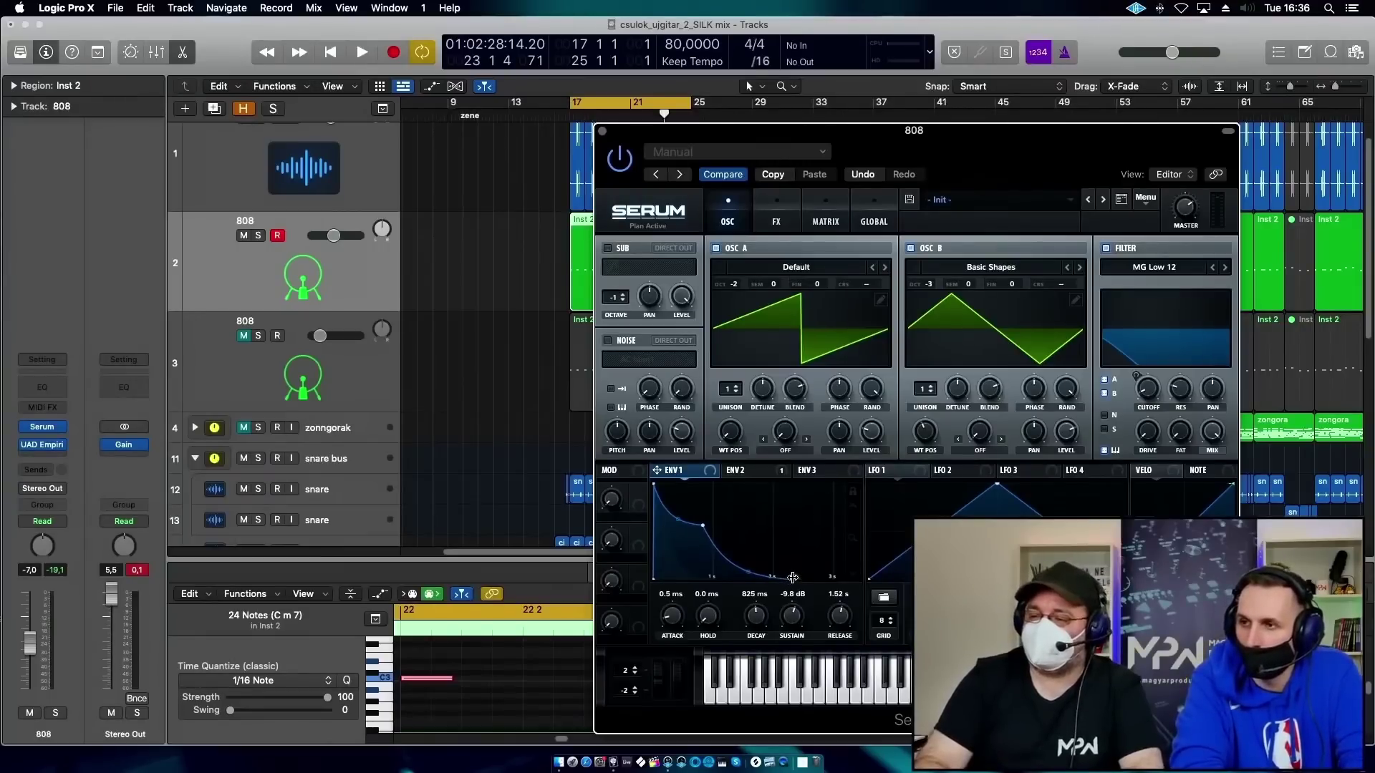
pyautogui.press('space')
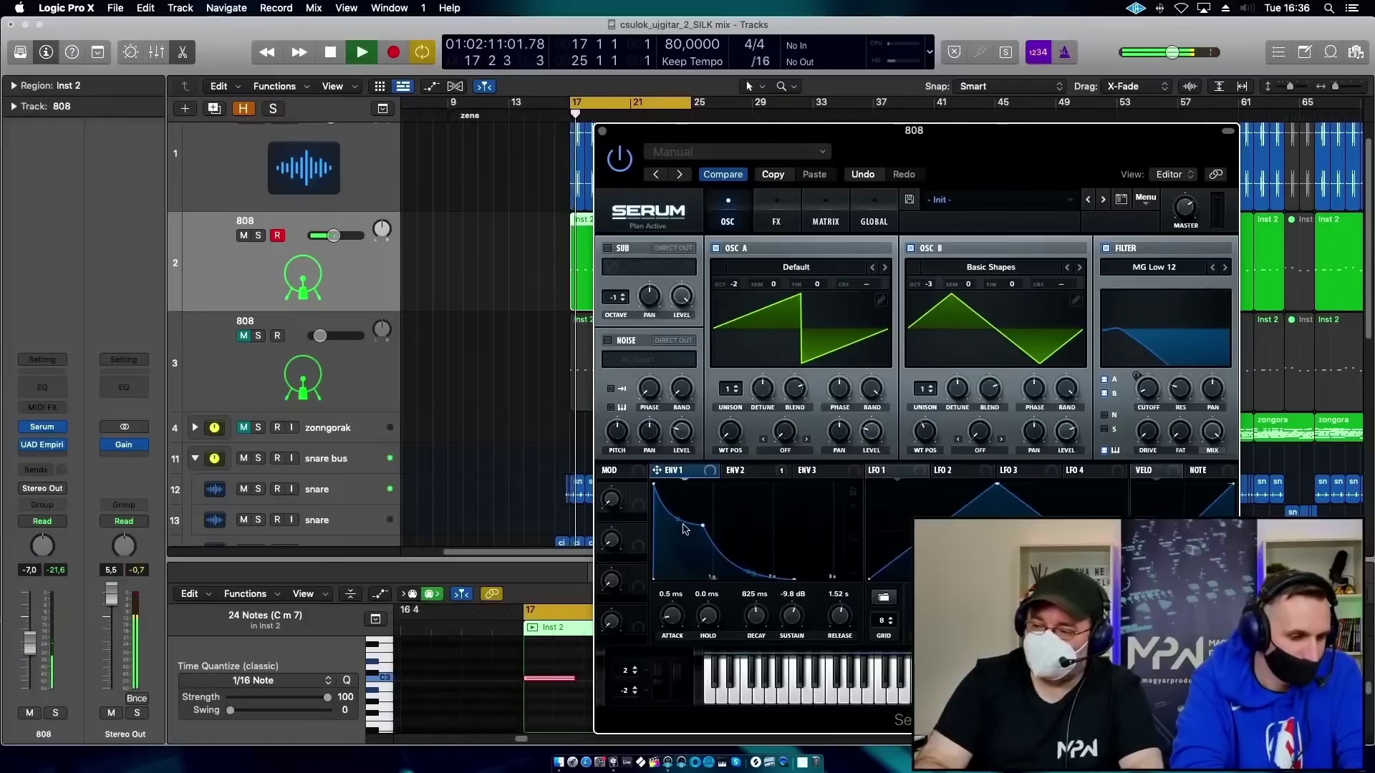
# Raise the Serum 808 track's volume to -1.3 dB and set Serum's modulated filter cutoff to 265 Hz (1533 Hz) during playback.
pyautogui.moveTo(333, 236); pyautogui.dragTo(345, 235)
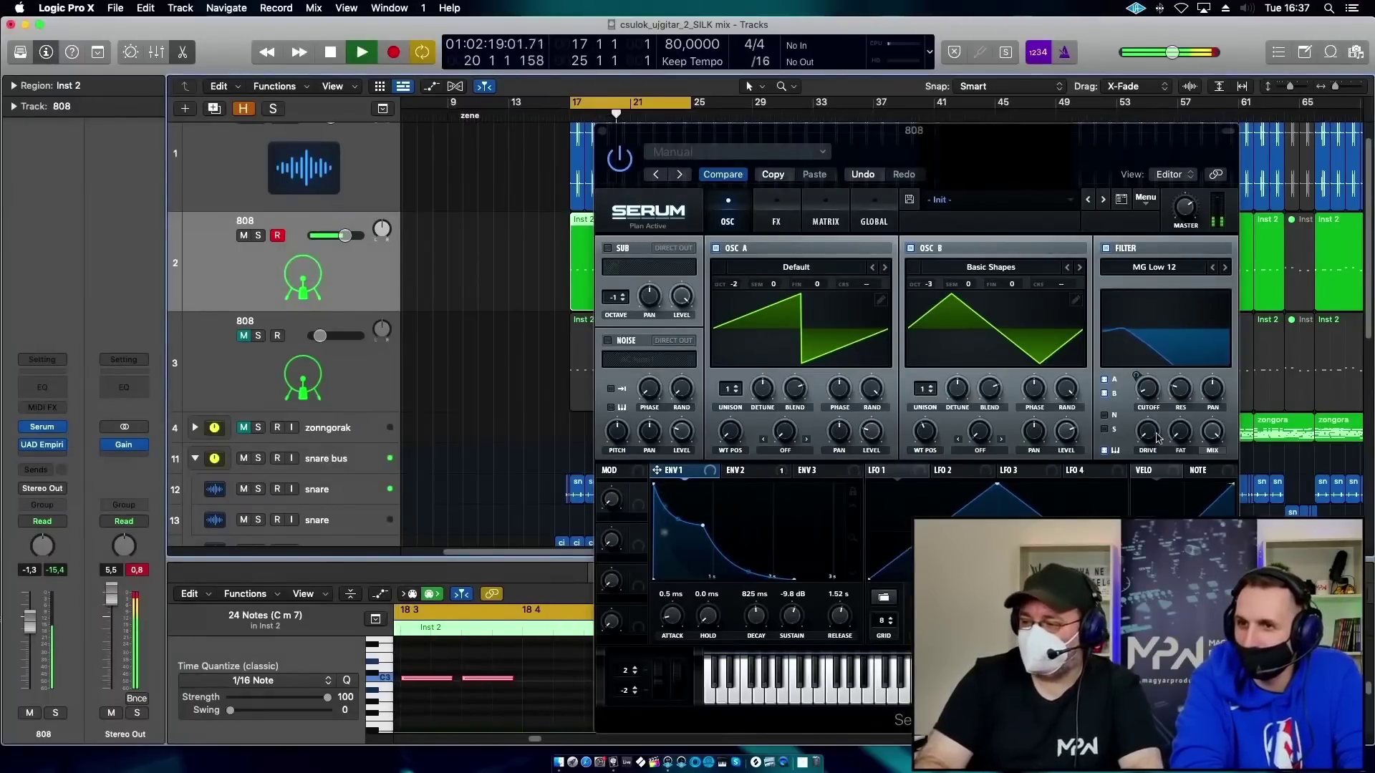
pyautogui.moveTo(1136, 380); pyautogui.dragTo(1141, 349)
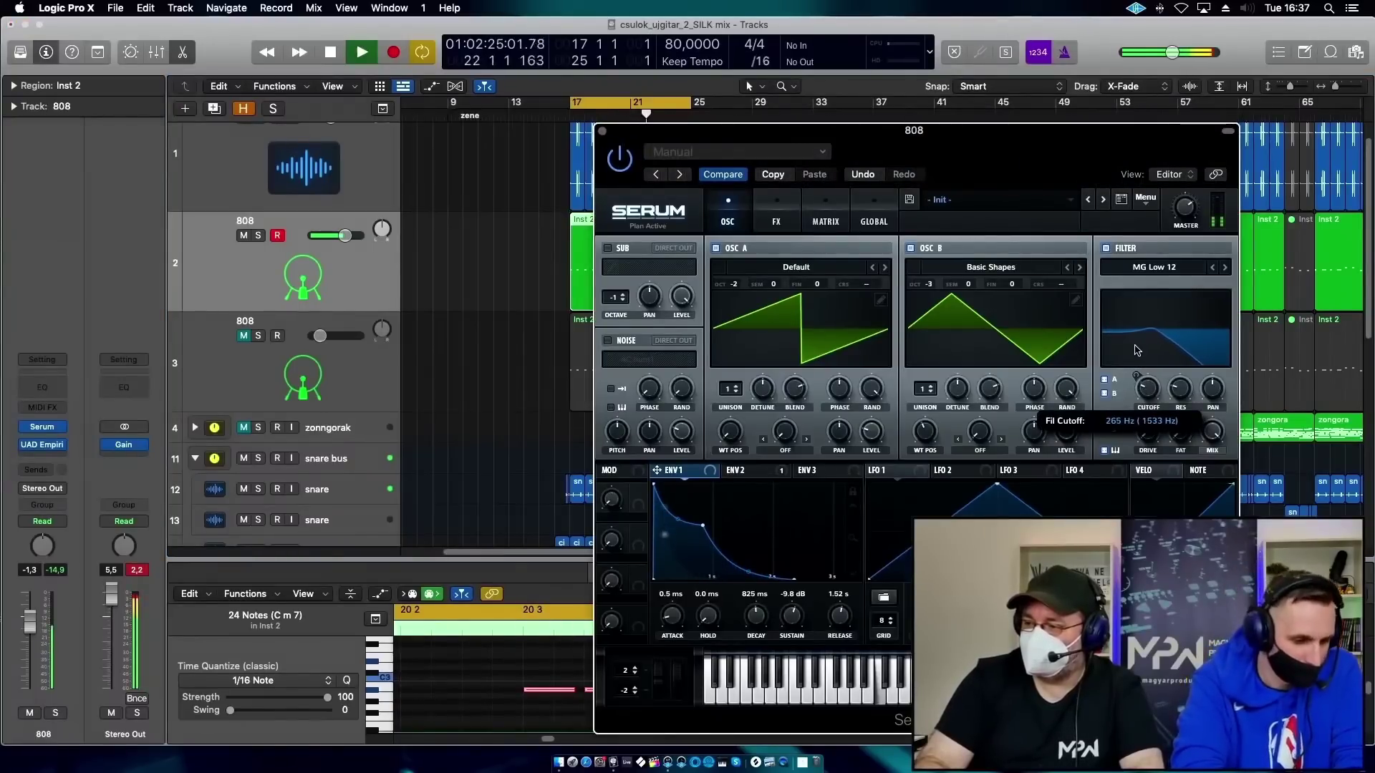